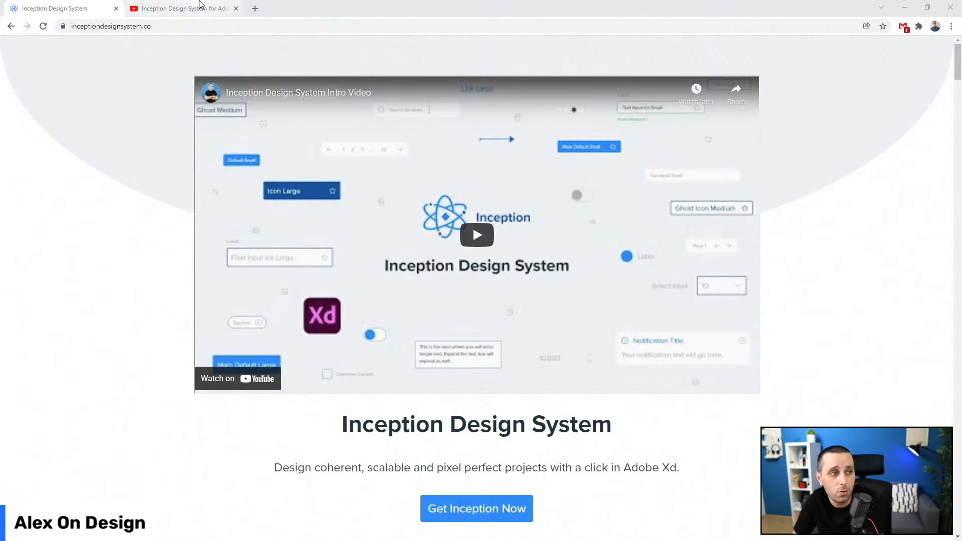
Look through the Inception Design System for Adobe Xd video playlist on YouTube.
left_click(199, 5)
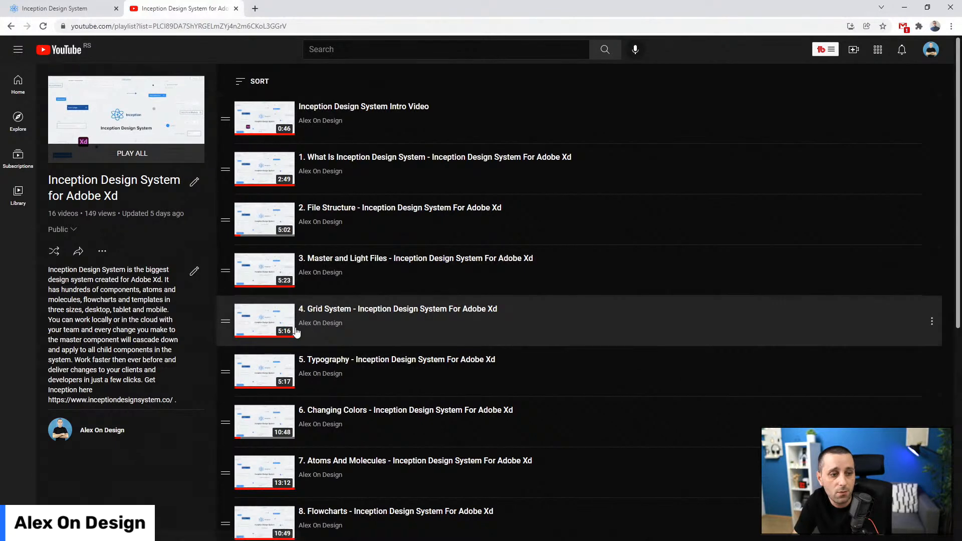
scroll(296, 333, "down", 7)
scroll(295, 333, "up", 7)
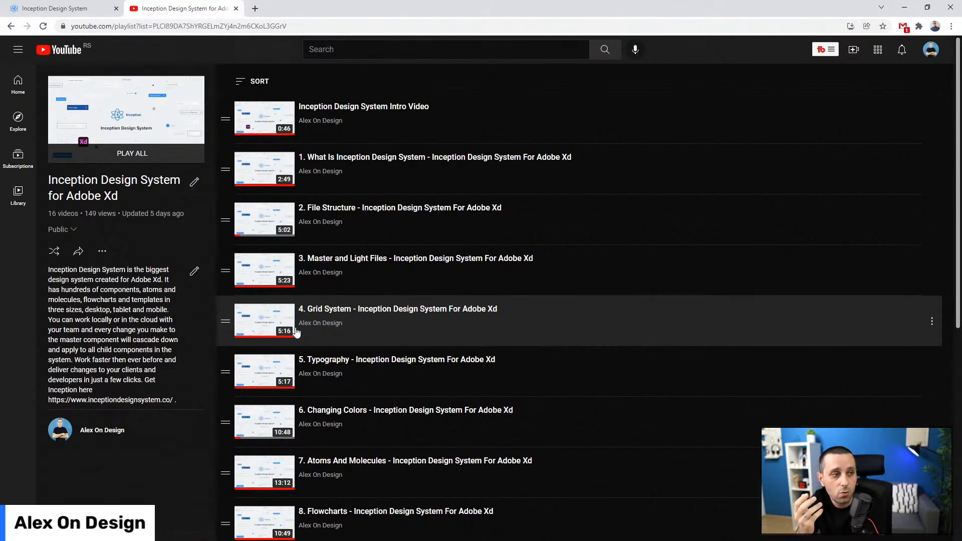
Review the Inception Design System website's Design Faster, Crafted For Scale and Made using Xd's latest features sections.
left_click(24, 8)
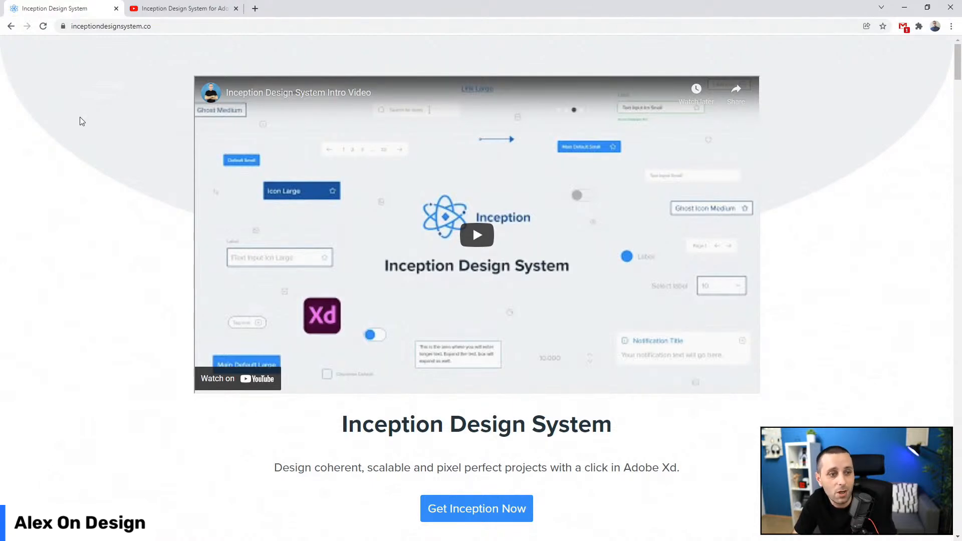
scroll(45, 207, "down", 8)
scroll(48, 204, "down", 4)
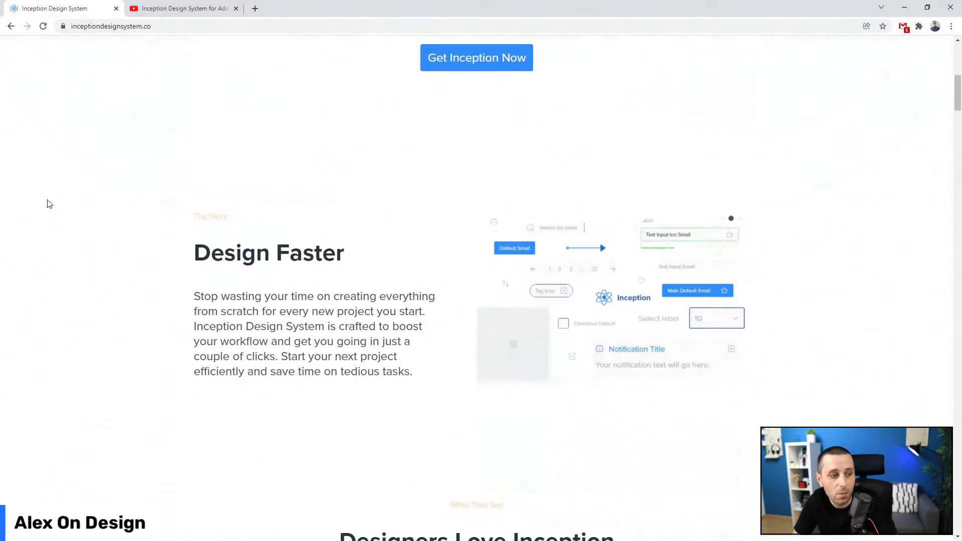
scroll(49, 200, "down", 13)
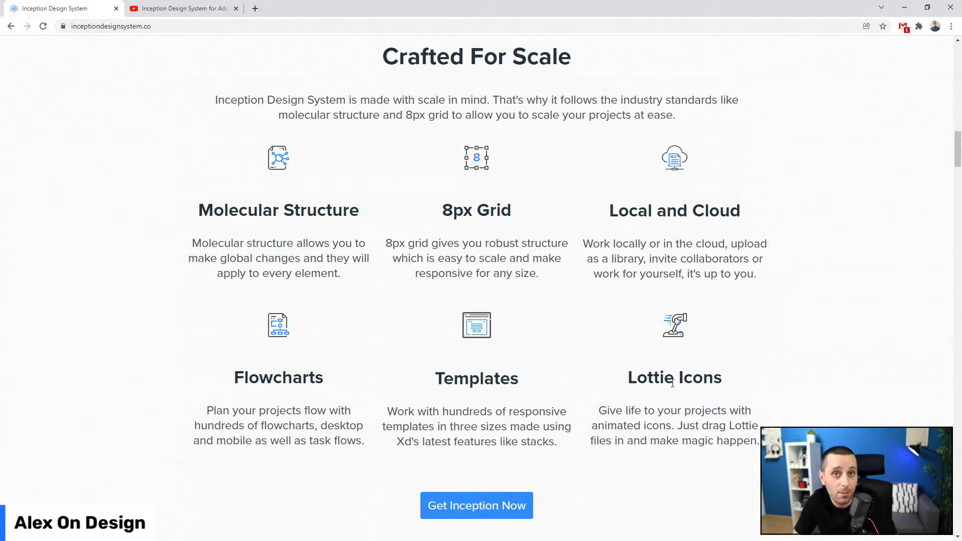
left_click(187, 8)
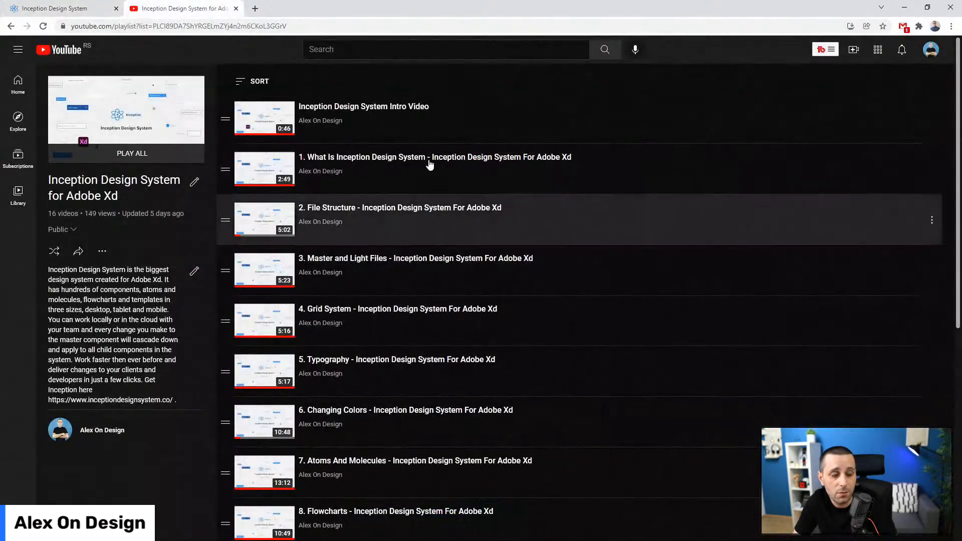
left_click(66, 8)
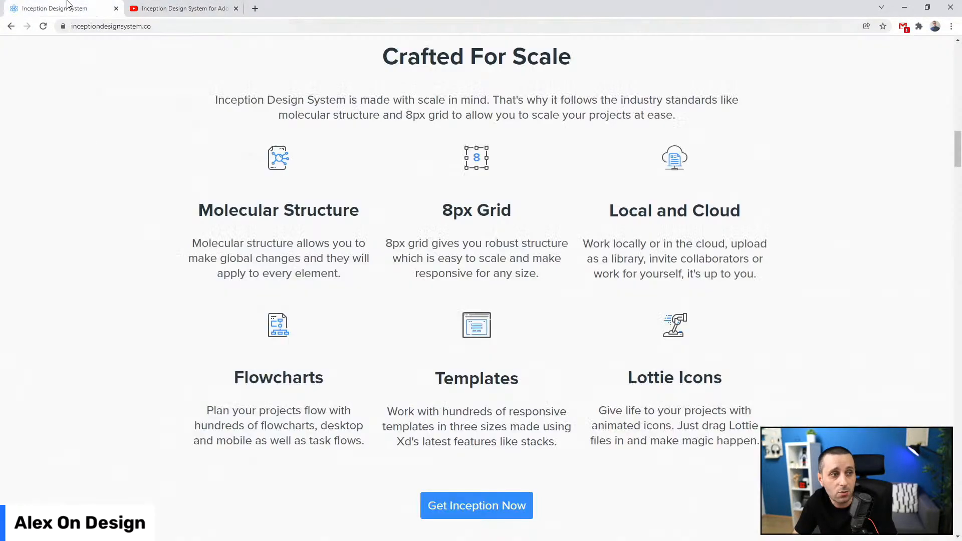
scroll(78, 296, "down", 9)
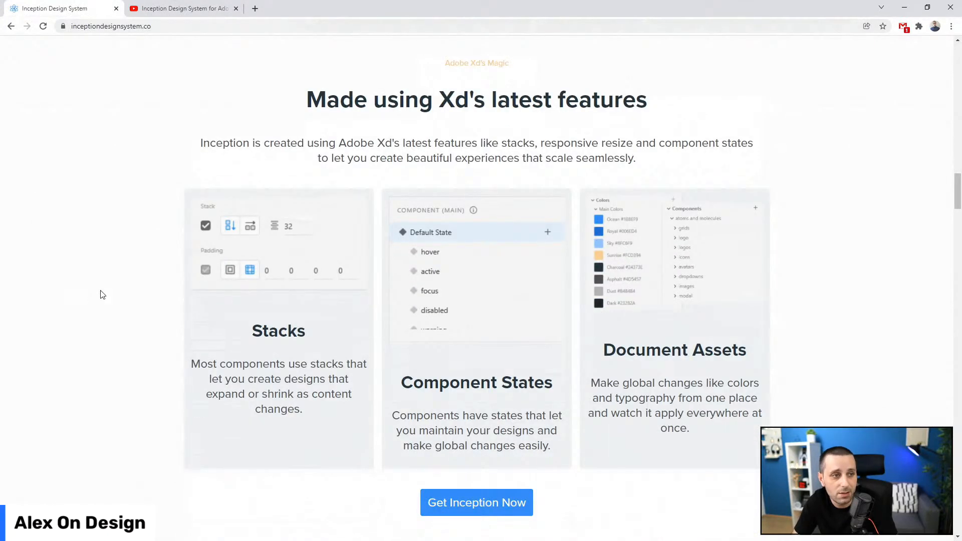
Switch to the Inception Design System Master File in Adobe XD and examine the welcome information, grid and typography artboards.
left_click(907, 6)
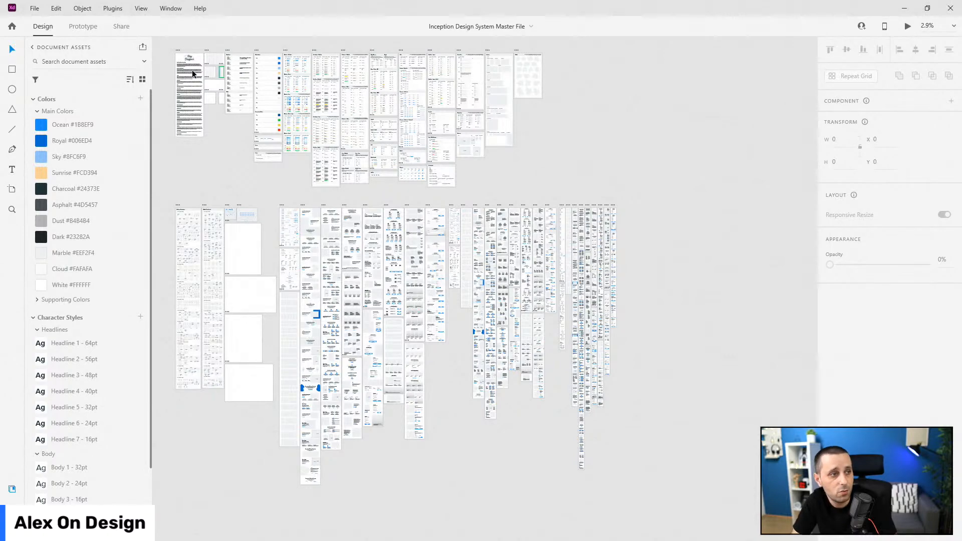
scroll(162, 73, "up", 2)
scroll(162, 73, "up", 5)
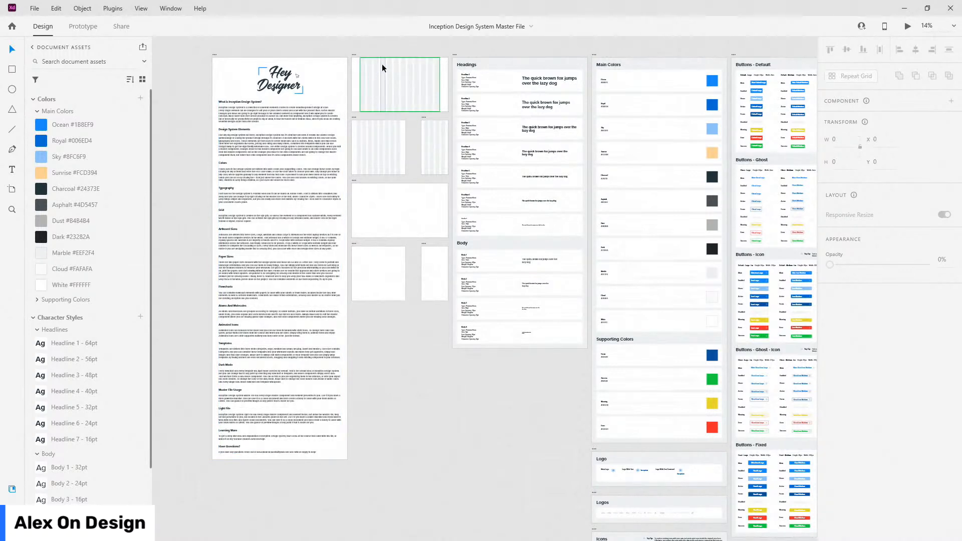
scroll(382, 67, "up", 1)
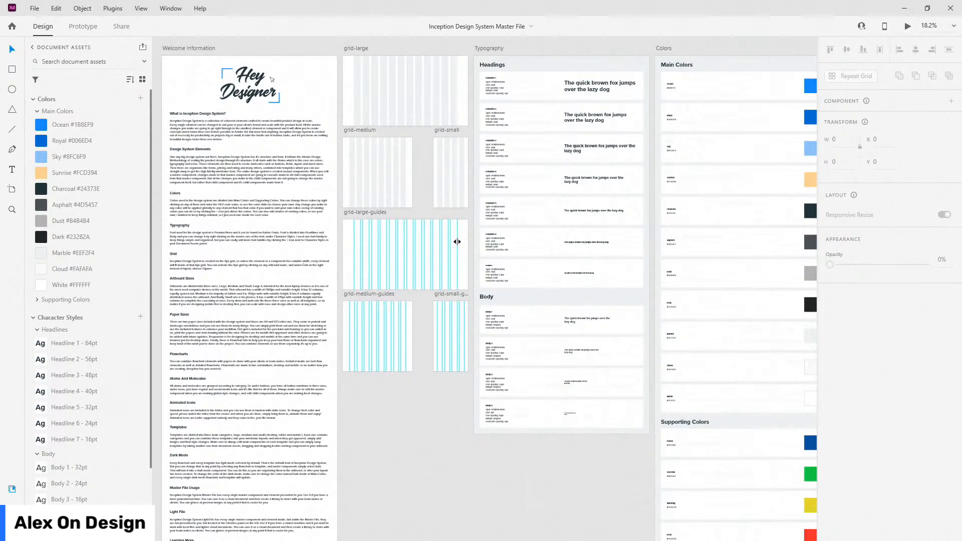
Examine the main and supporting colors, logos, icons and button variants in the master file.
scroll(457, 242, "down", 2)
scroll(413, 137, "down", 2)
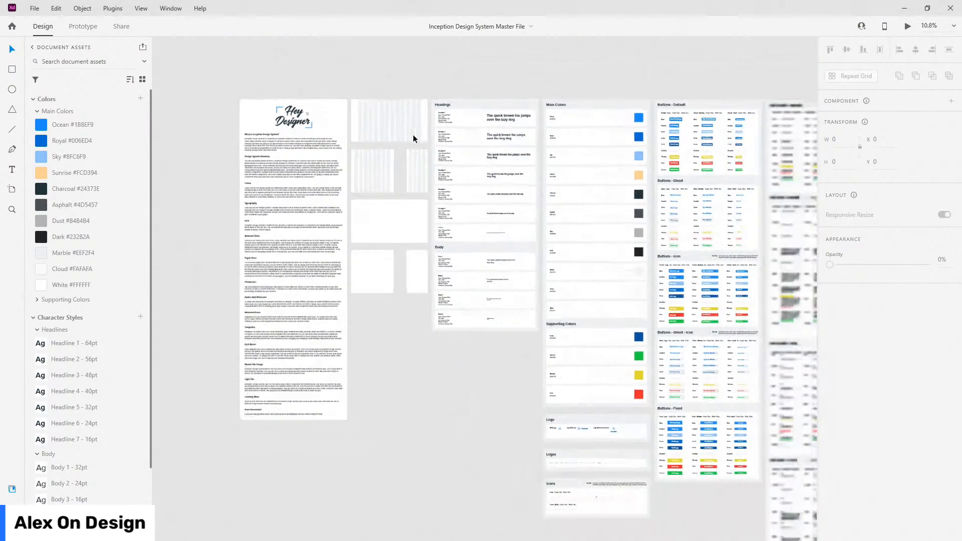
scroll(604, 391, "up", 4)
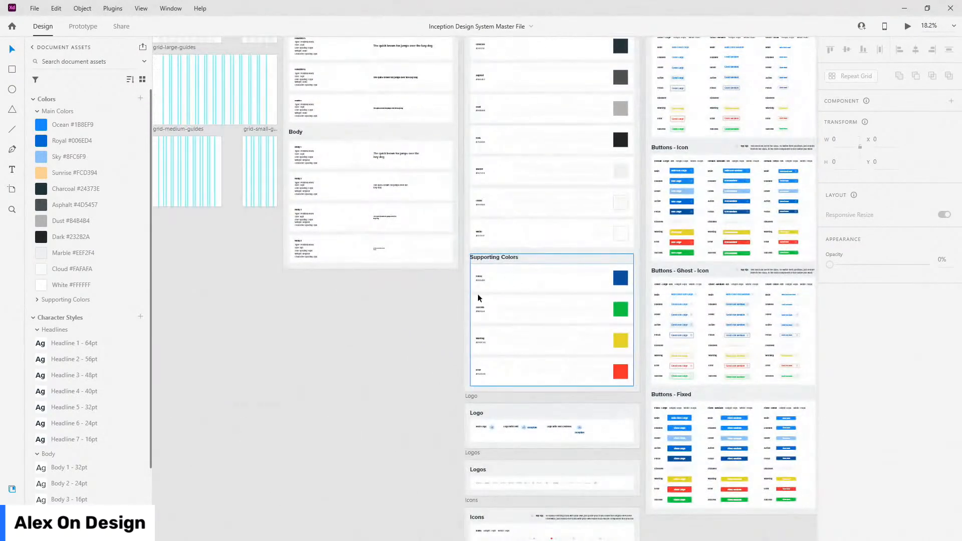
scroll(501, 295, "down", 3)
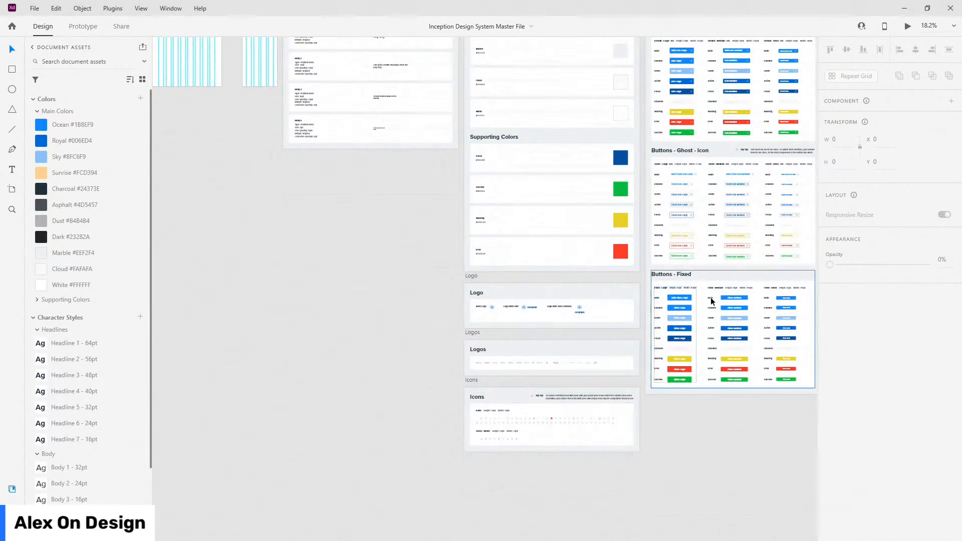
scroll(452, 324, "down", 4)
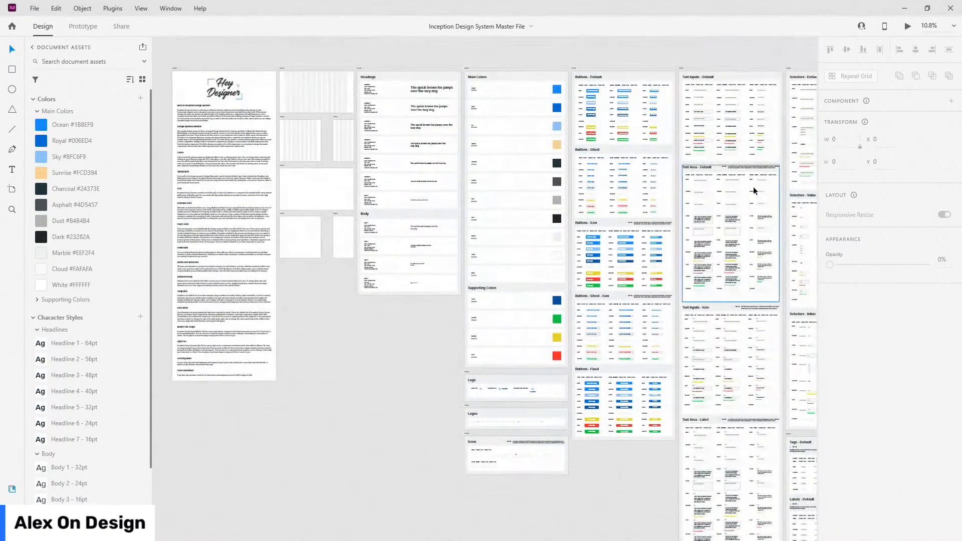
scroll(317, 199, "down", 6)
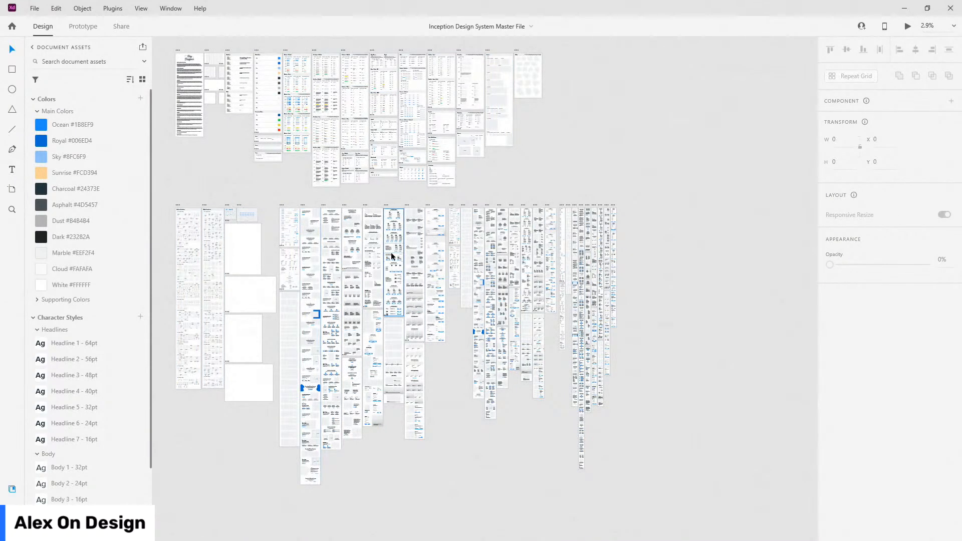
Examine the text input, text area, selector, toggle, tag and label components.
scroll(295, 64, "up", 5)
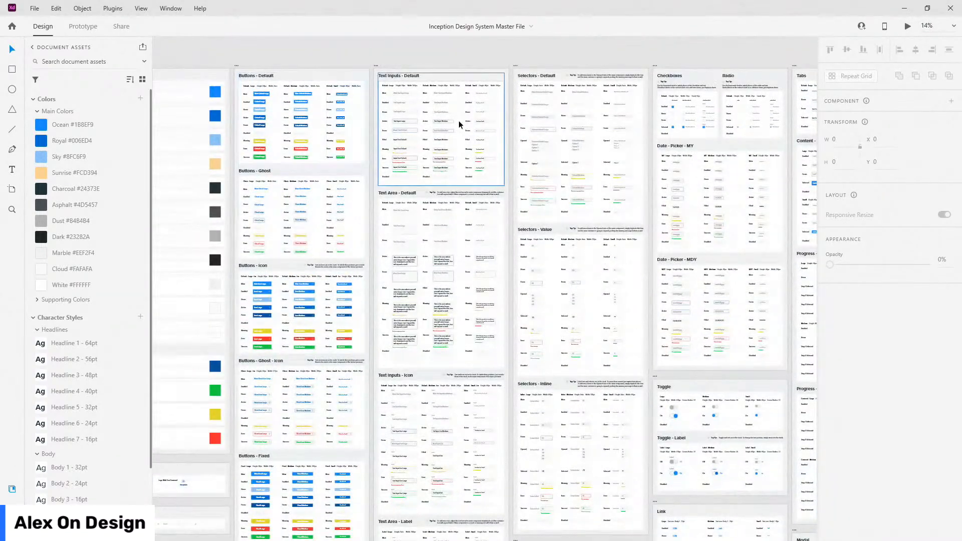
scroll(390, 290, "down", 2)
scroll(394, 308, "down", 3)
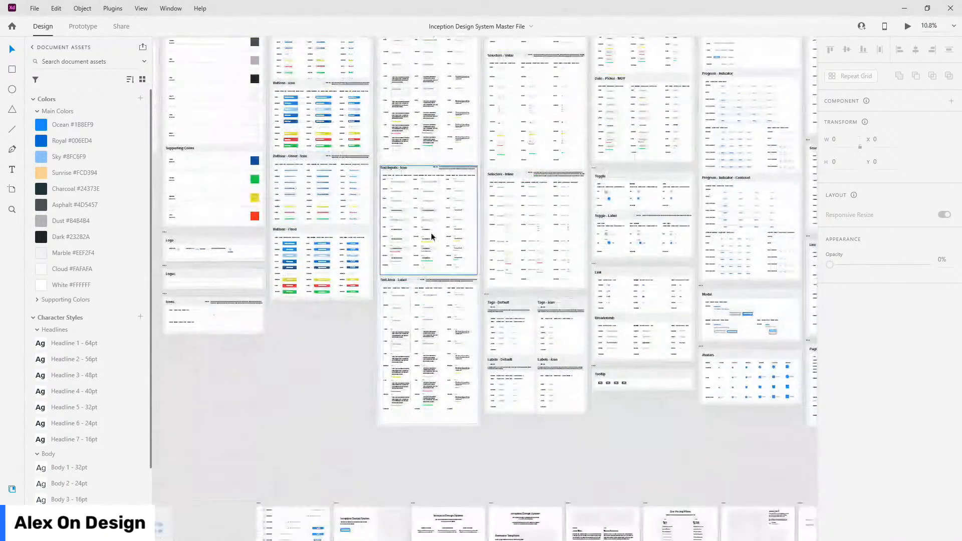
scroll(572, 292, "up", 3)
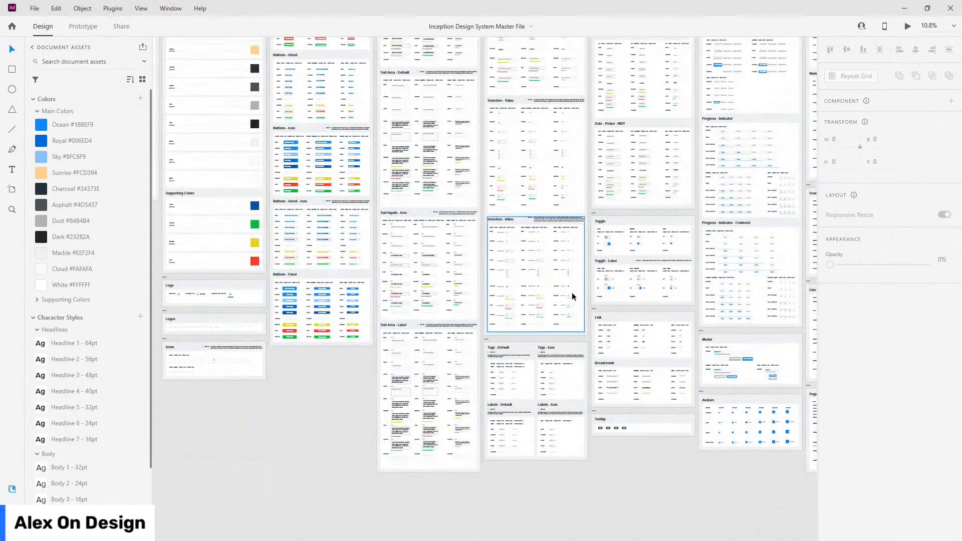
scroll(585, 173, "up", 2)
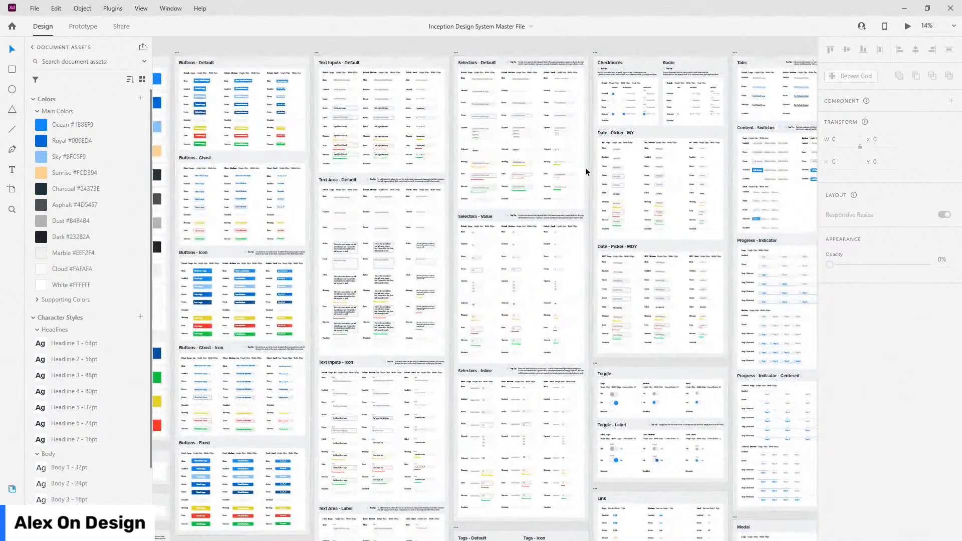
scroll(550, 331, "down", 3)
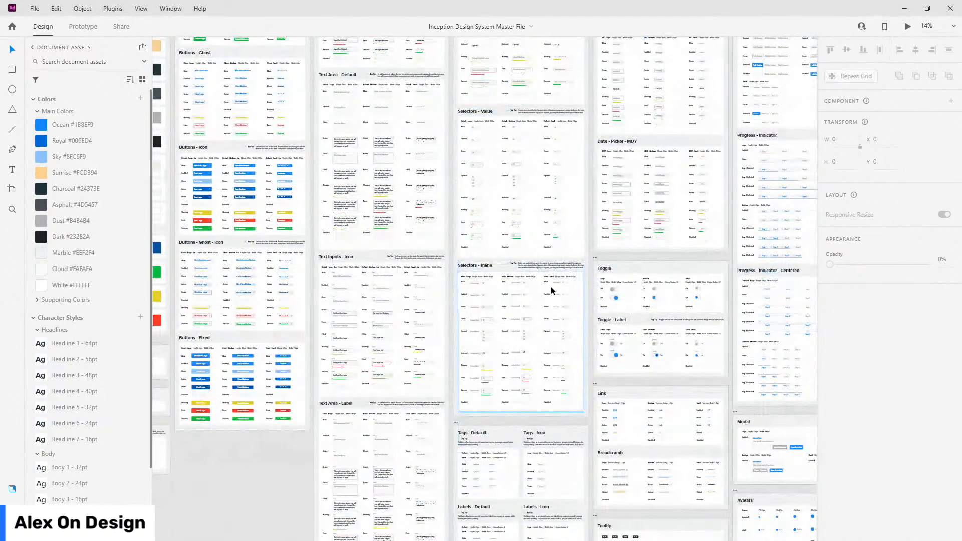
scroll(550, 331, "down", 3)
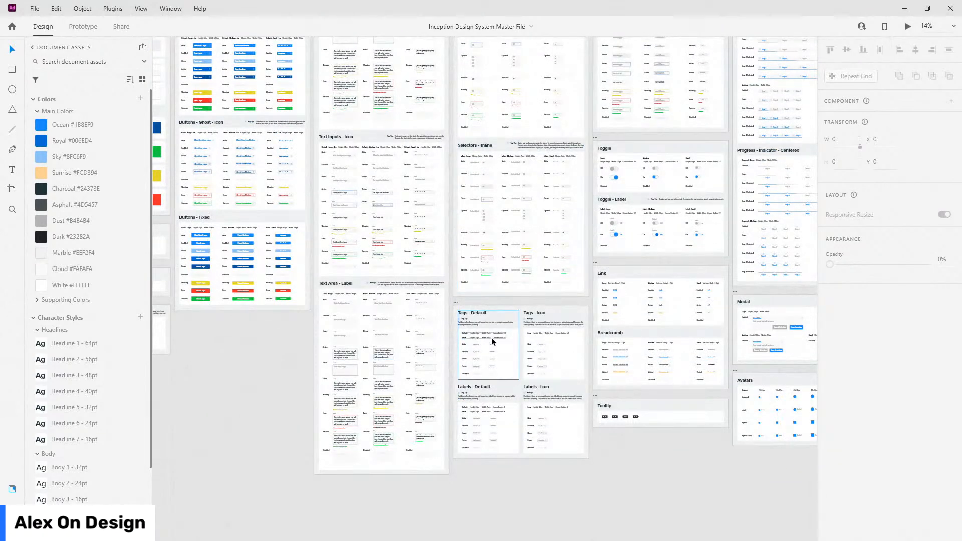
Examine the tabs, progress indicator, number input, accordion and dropdown components, and inspect the Devices mockups up close.
left_click_drag(724, 475, 578, 537)
left_click_drag(634, 141, 325, 293)
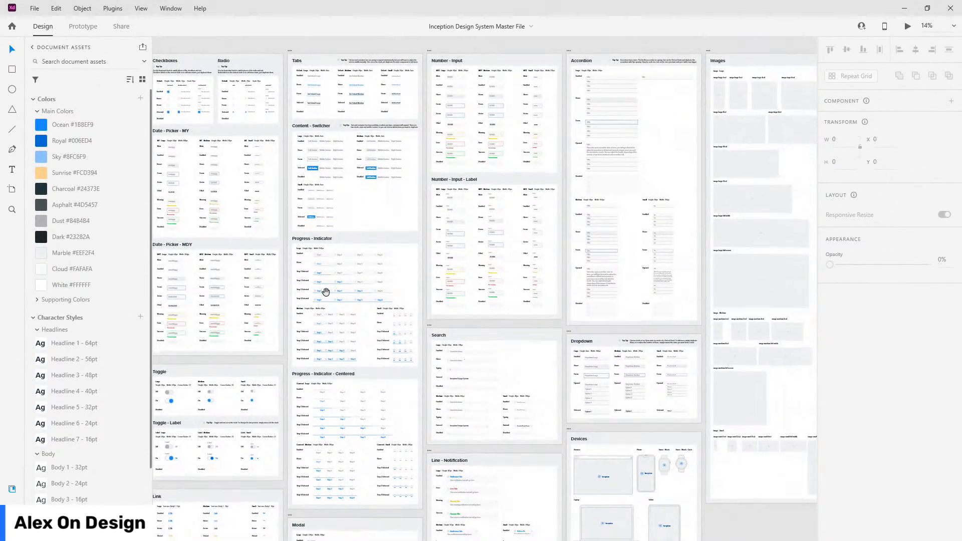
left_click_drag(756, 355, 649, 128)
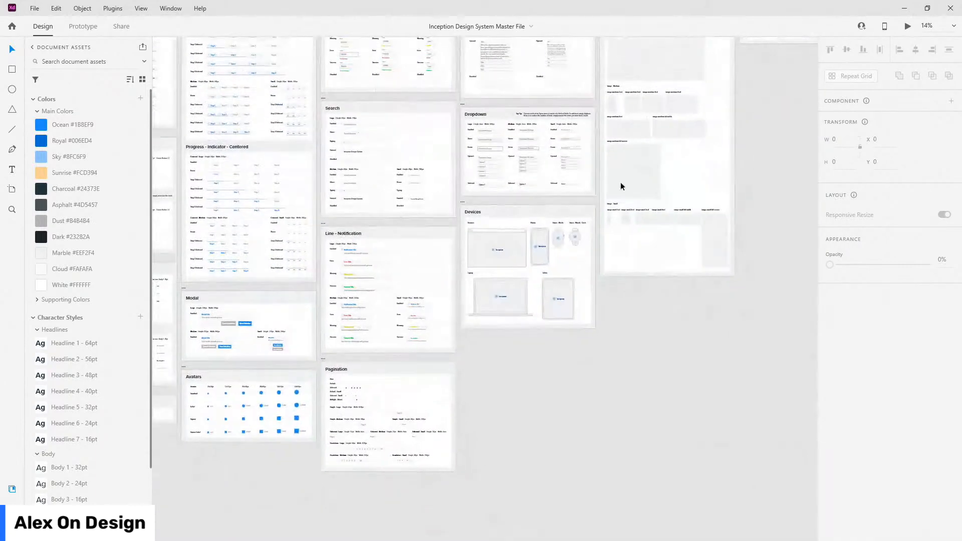
scroll(573, 256, "up", 4)
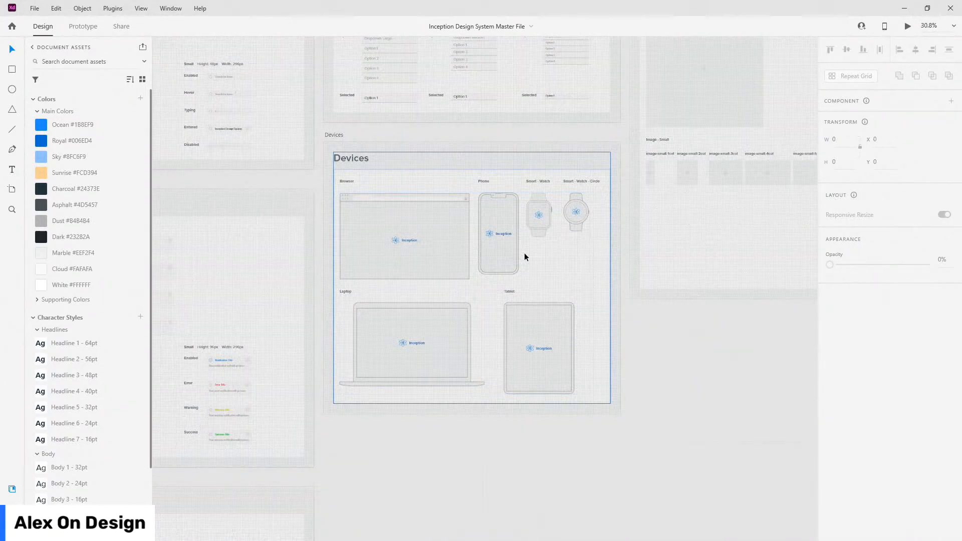
scroll(334, 213, "up", 3)
scroll(417, 118, "up", 2)
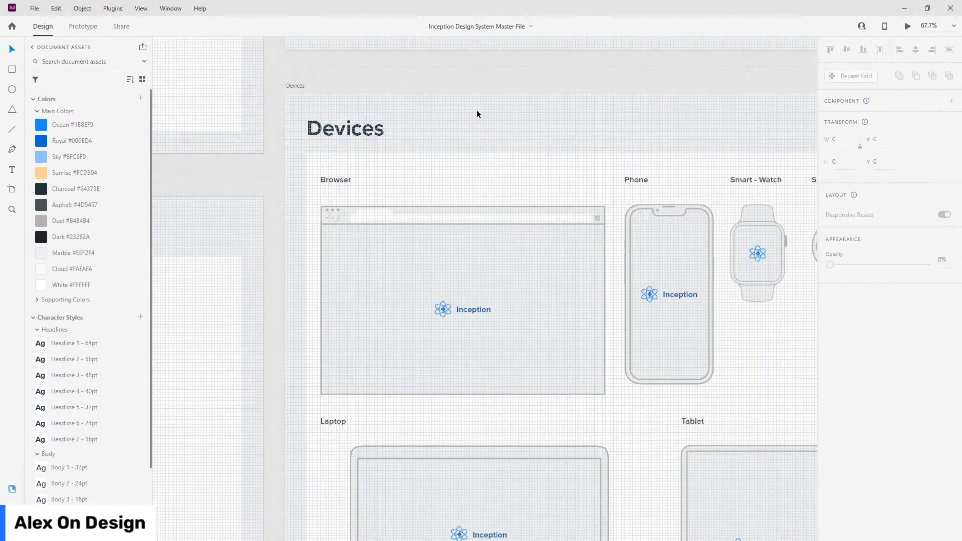
Examine the image placeholders on the Images artboard and the organic shapes on the Blobs artboard.
scroll(404, 157, "down", 8)
scroll(612, 189, "up", 1)
scroll(531, 92, "up", 3)
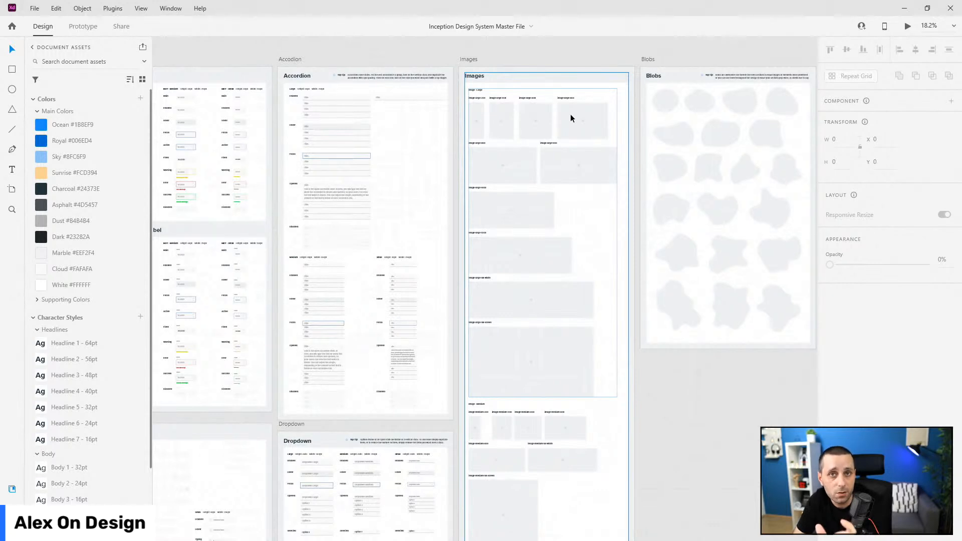
scroll(619, 150, "down", 2)
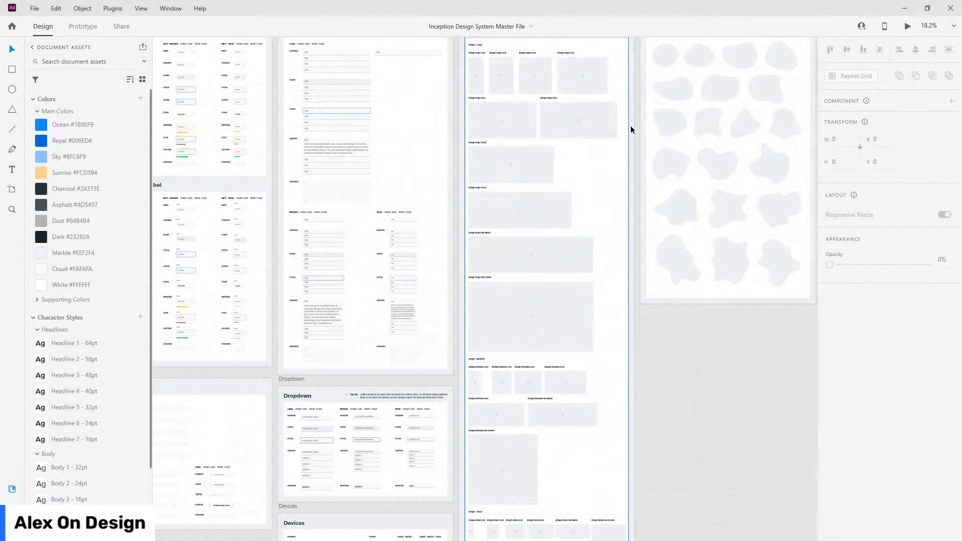
left_click_drag(764, 332, 624, 458)
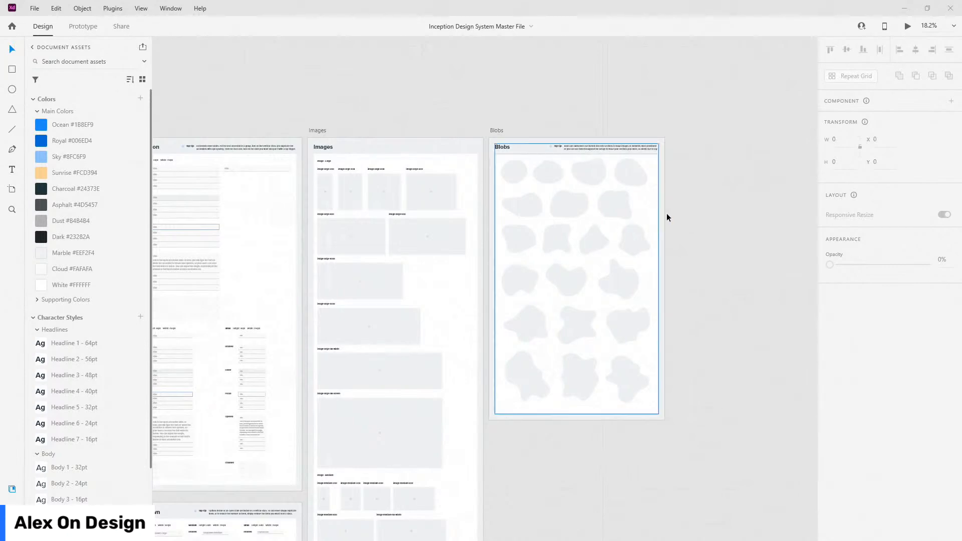
Examine the Desktop Flowcharts and Mobile Flowcharts artboards, including their content, shop and blog sections.
scroll(593, 229, "down", 3)
scroll(681, 247, "down", 5)
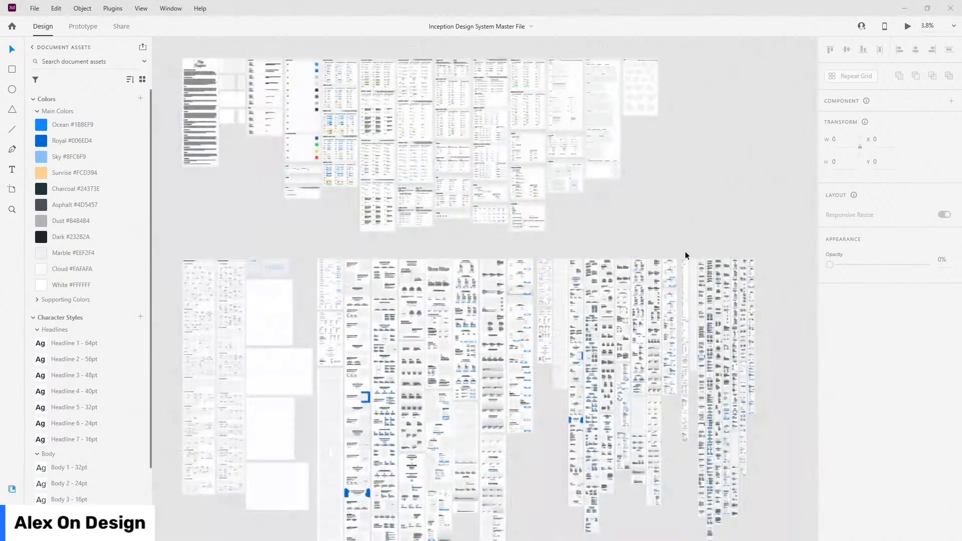
scroll(167, 236, "up", 5)
scroll(166, 236, "up", 2)
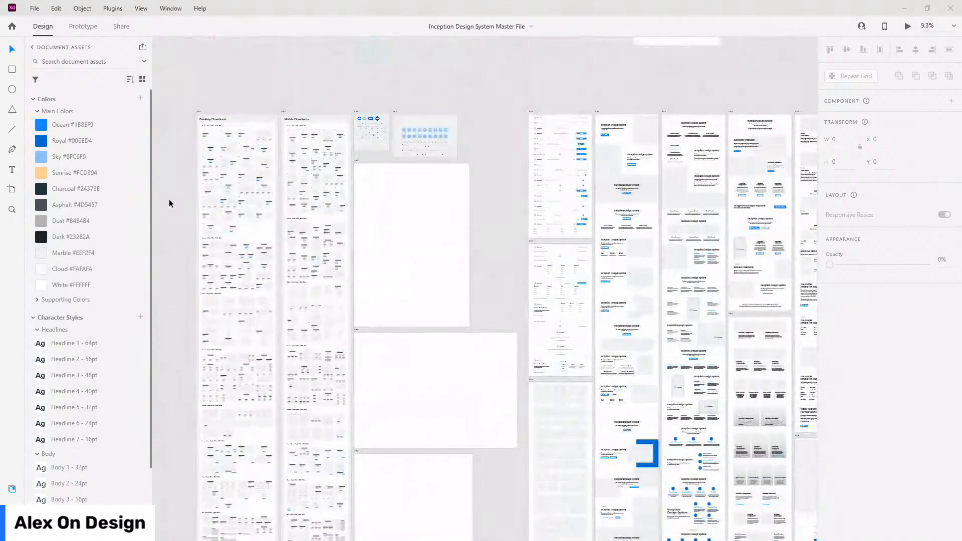
scroll(210, 135, "up", 5)
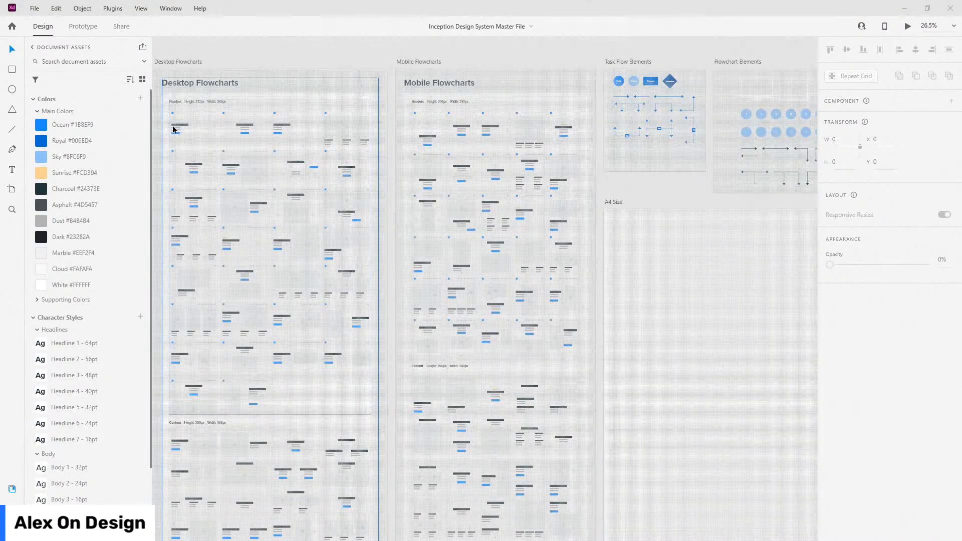
scroll(191, 449, "down", 5)
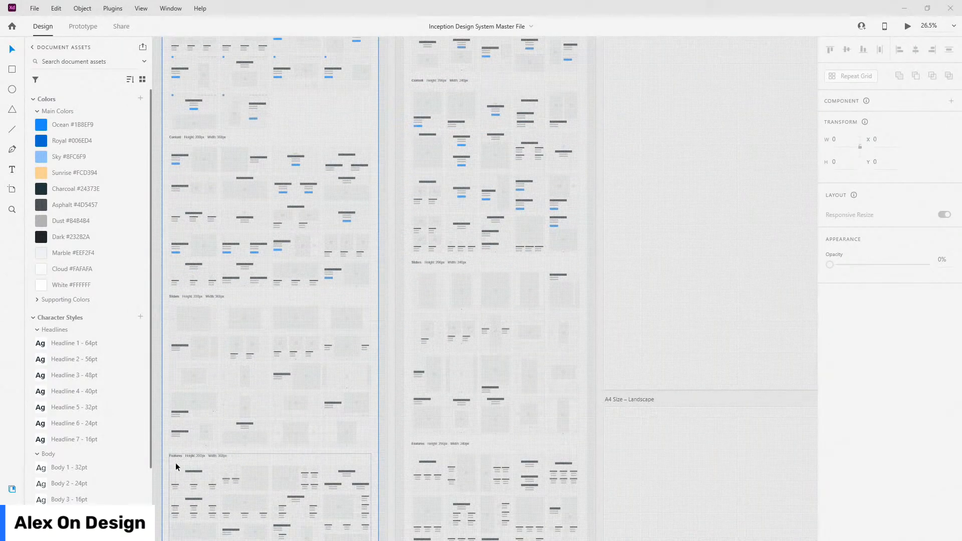
scroll(526, 416, "down", 2)
scroll(512, 400, "down", 10)
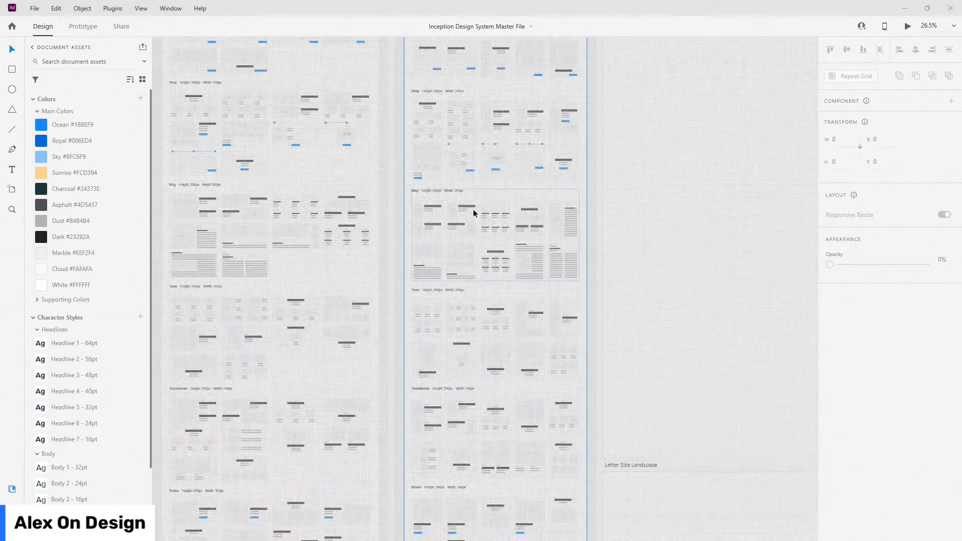
scroll(440, 83, "down", 5)
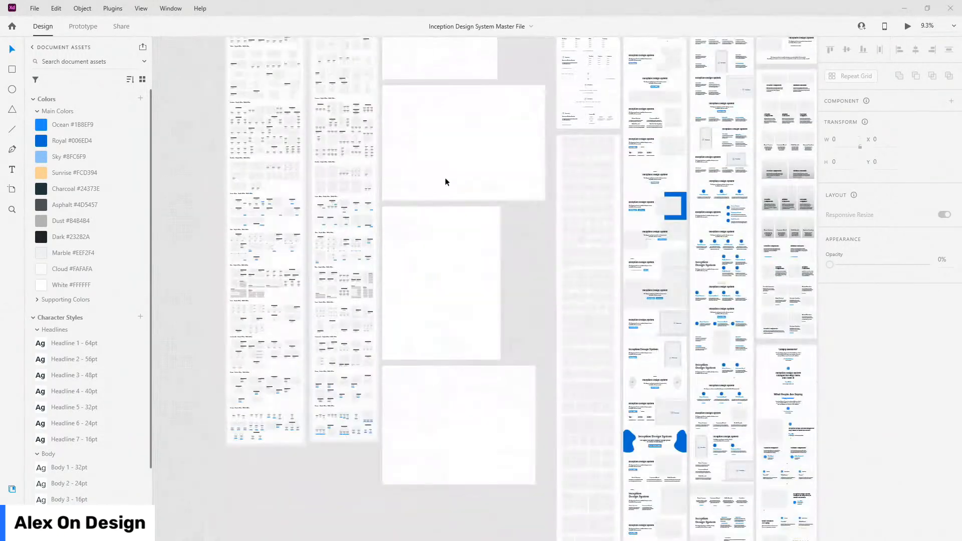
Examine the connectors, numbers, icons and shapes on the Task Flow Elements and Flowchart Elements artboards.
scroll(422, 86, "up", 6)
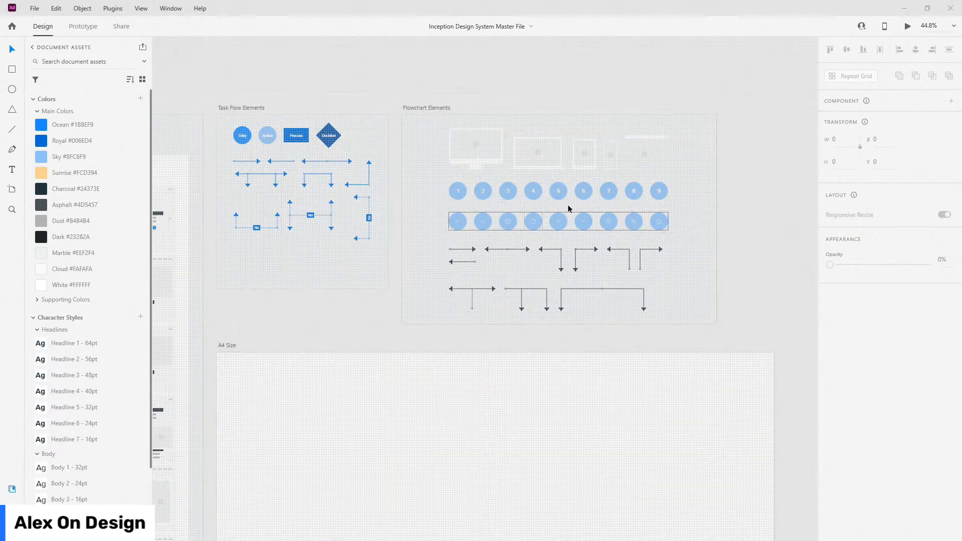
scroll(494, 222, "down", 5)
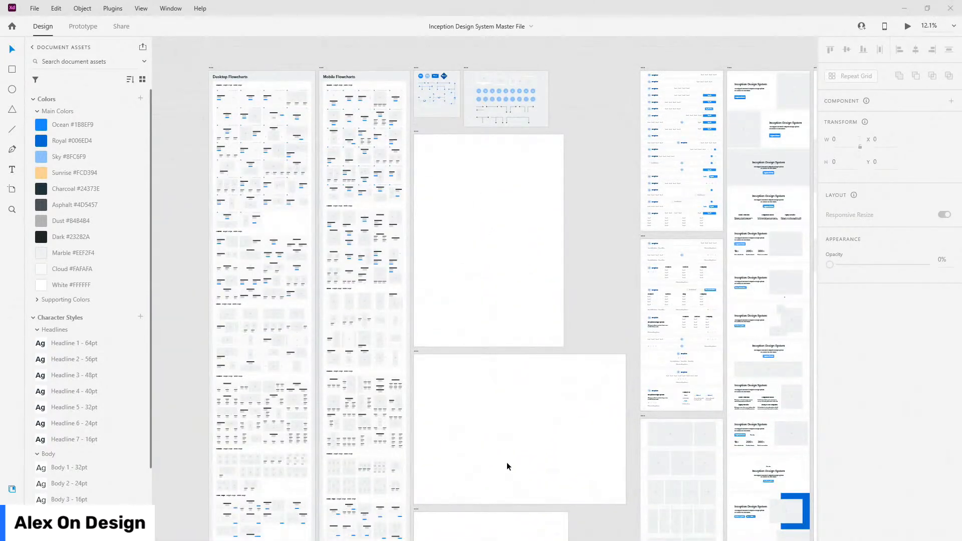
scroll(367, 363, "down", 2)
Examine the large layout artboards, including the footer, hero, features, team and pricing sections.
scroll(365, 358, "down", 4)
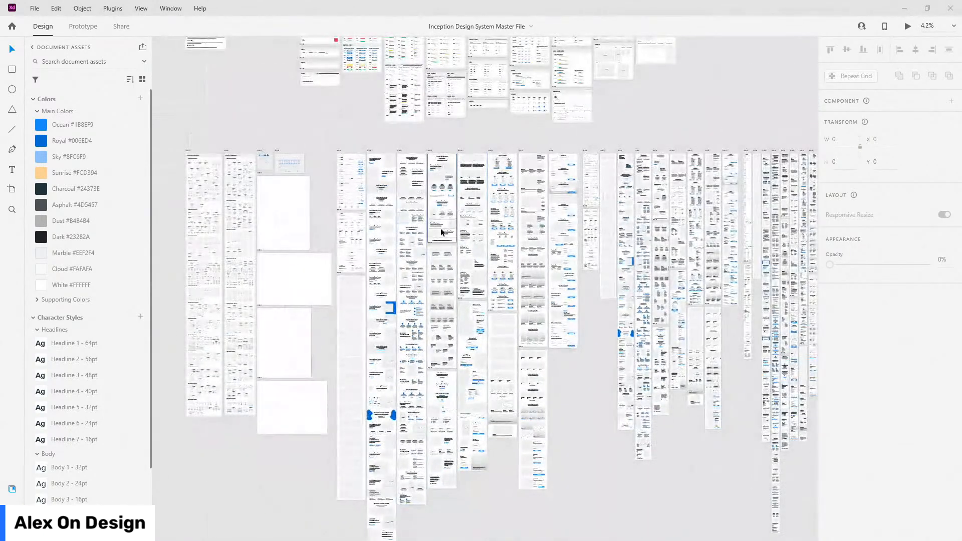
scroll(439, 201, "up", 3)
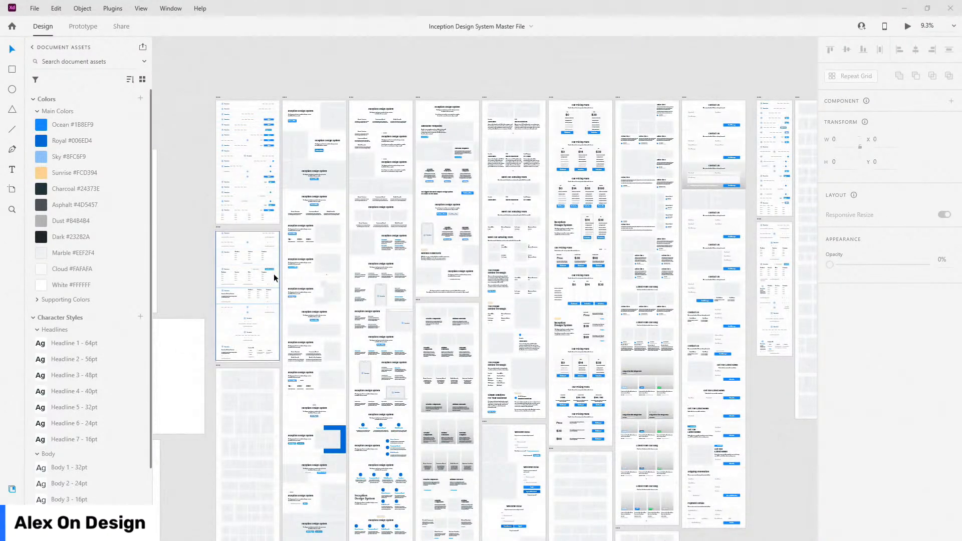
scroll(299, 149, "up", 3)
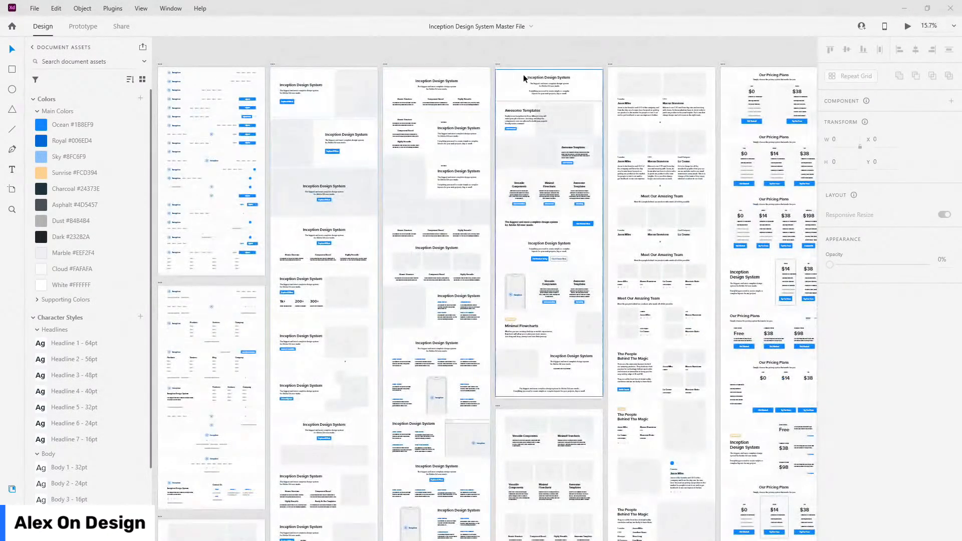
scroll(399, 121, "down", 4)
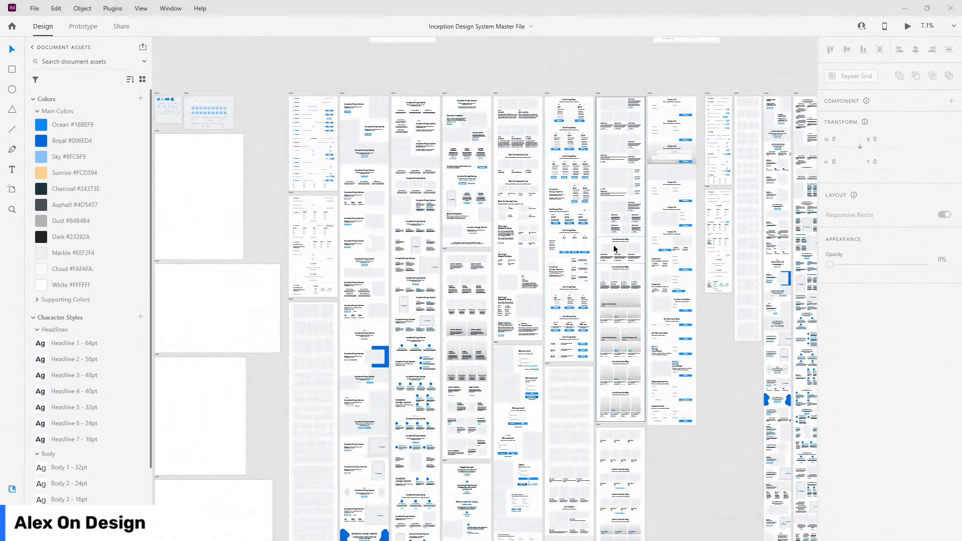
scroll(365, 275, "down", 3)
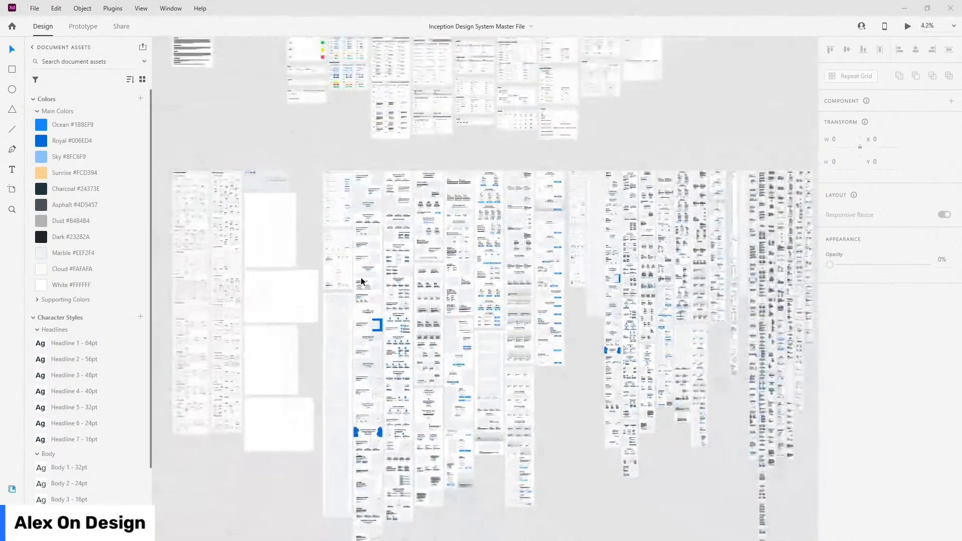
scroll(361, 281, "down", 2)
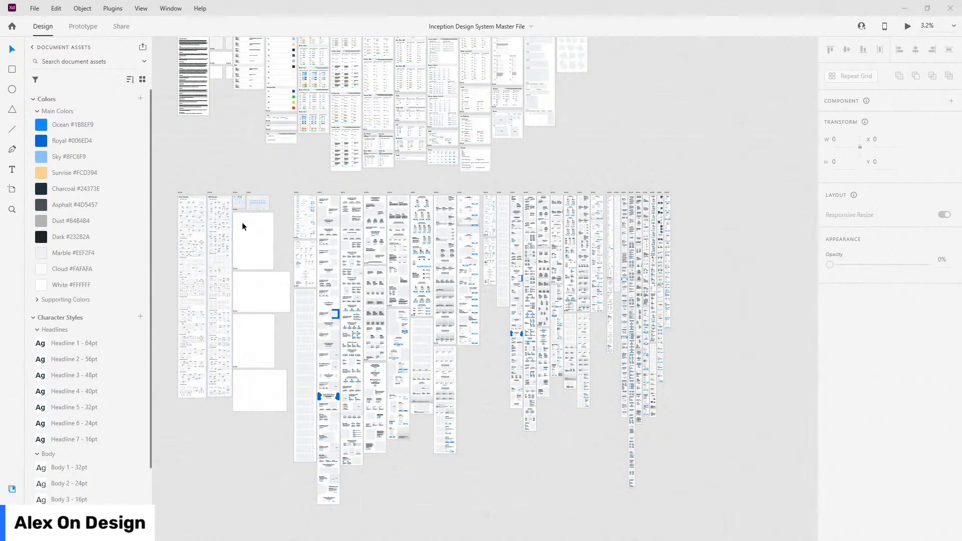
Look over the blank A4 and Letter size artboards between the flowcharts and the large layout sections.
scroll(242, 224, "up", 10)
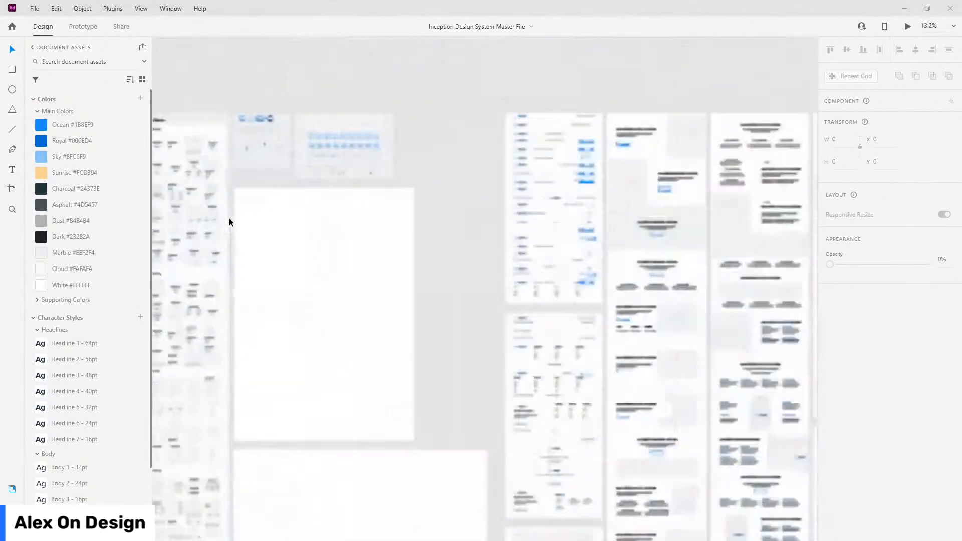
scroll(369, 346, "down", 5)
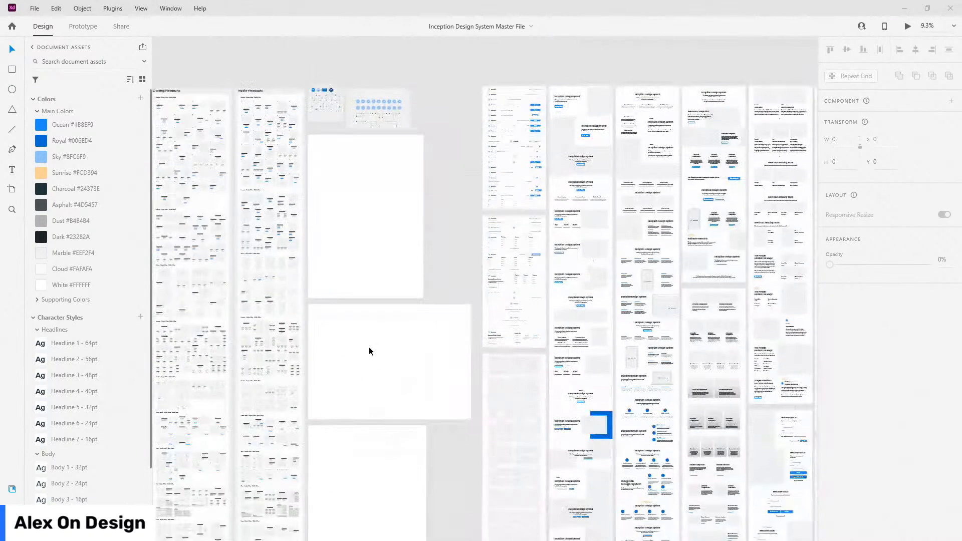
scroll(357, 115, "up", 2)
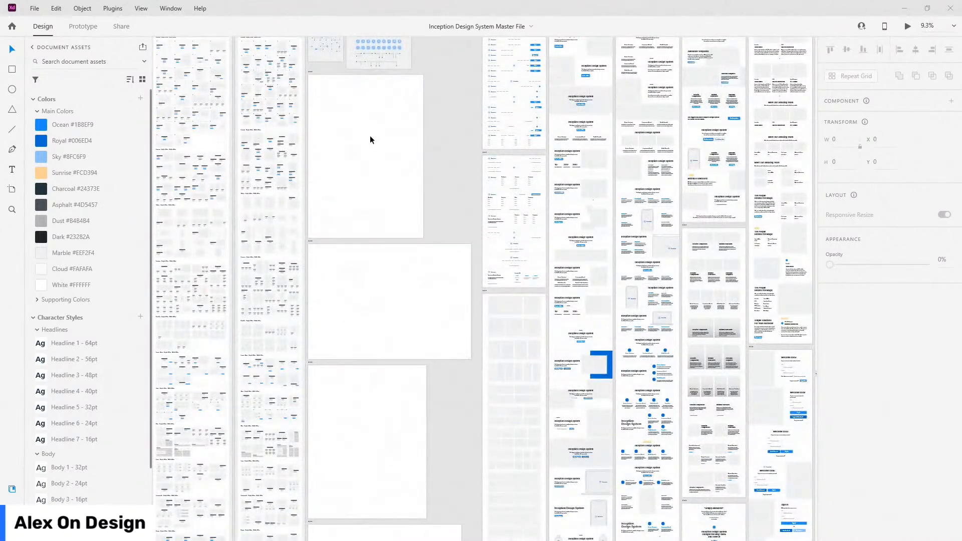
scroll(367, 312, "down", 8)
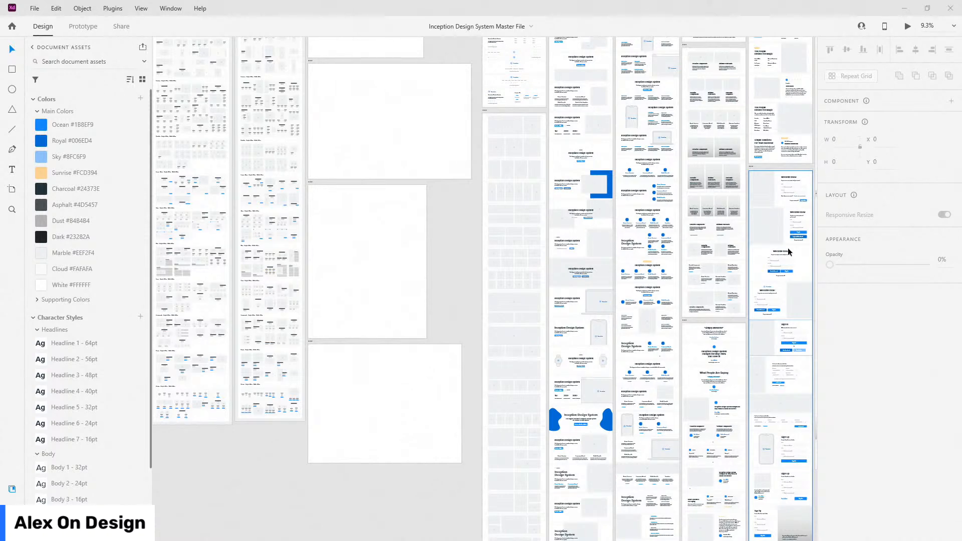
scroll(350, 173, "up", 4)
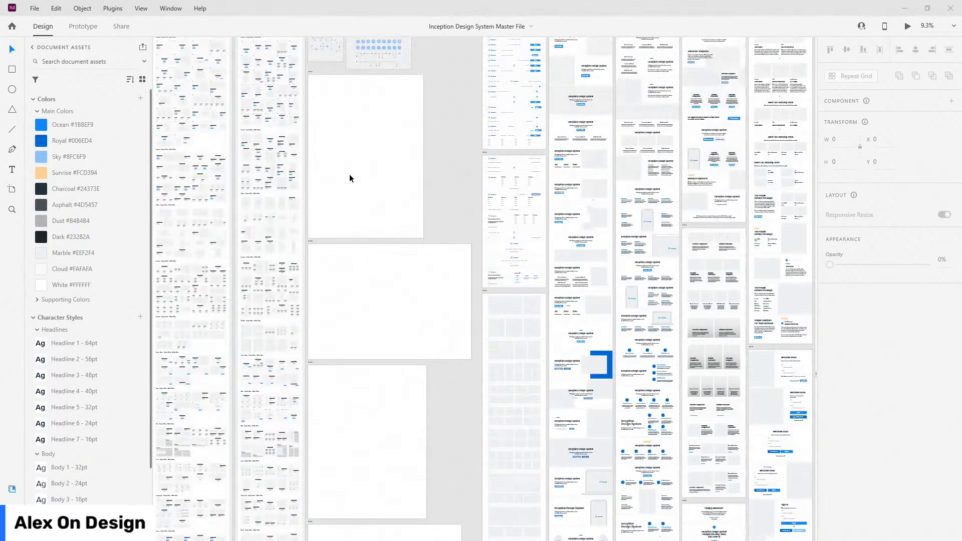
Display the document's layer list and select the A4 Size artboard up close.
scroll(320, 138, "up", 3, "ctrl")
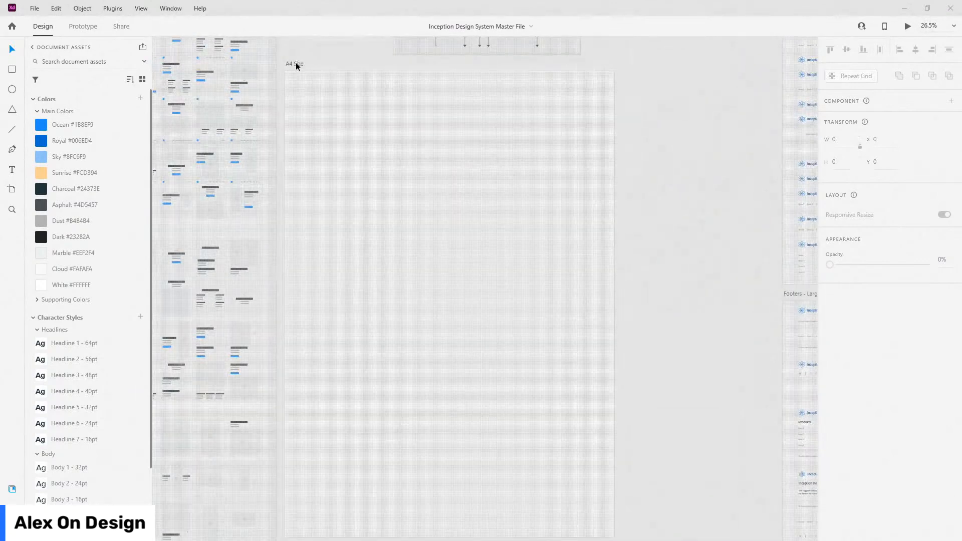
left_click(296, 64)
left_click(13, 489)
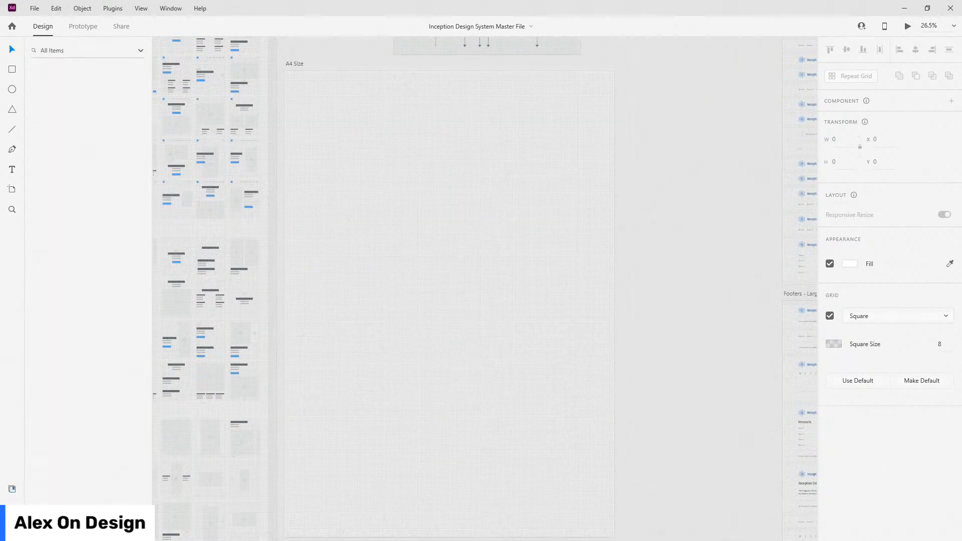
left_click(531, 246)
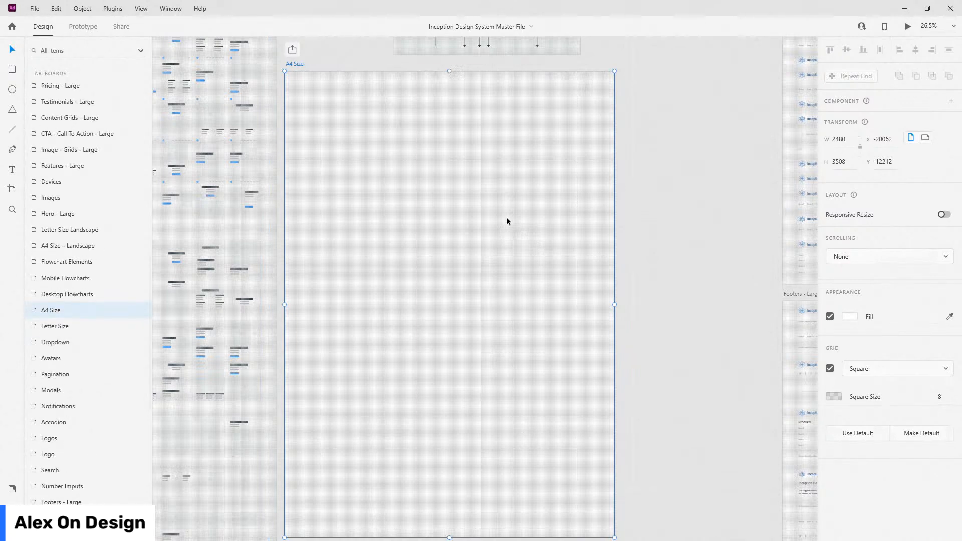
left_click(384, 224)
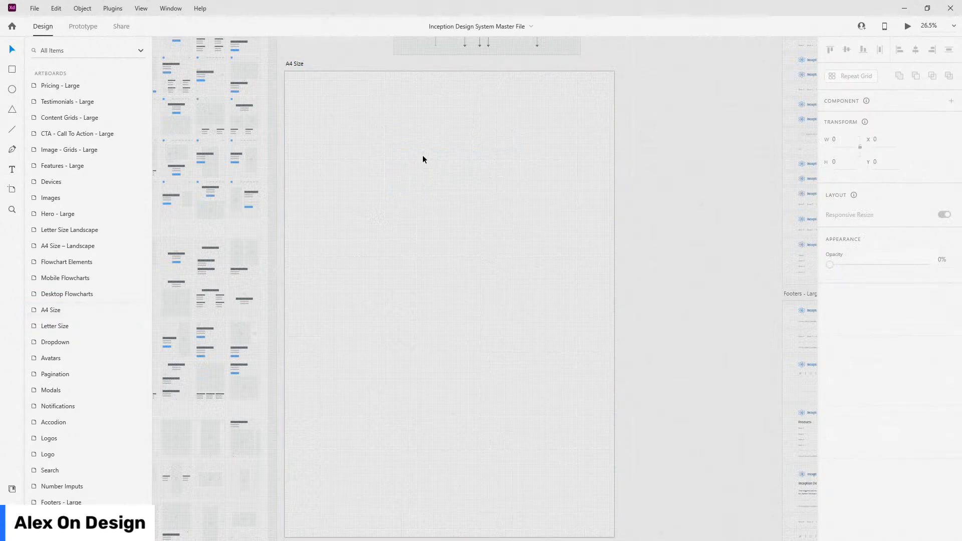
left_click(292, 64)
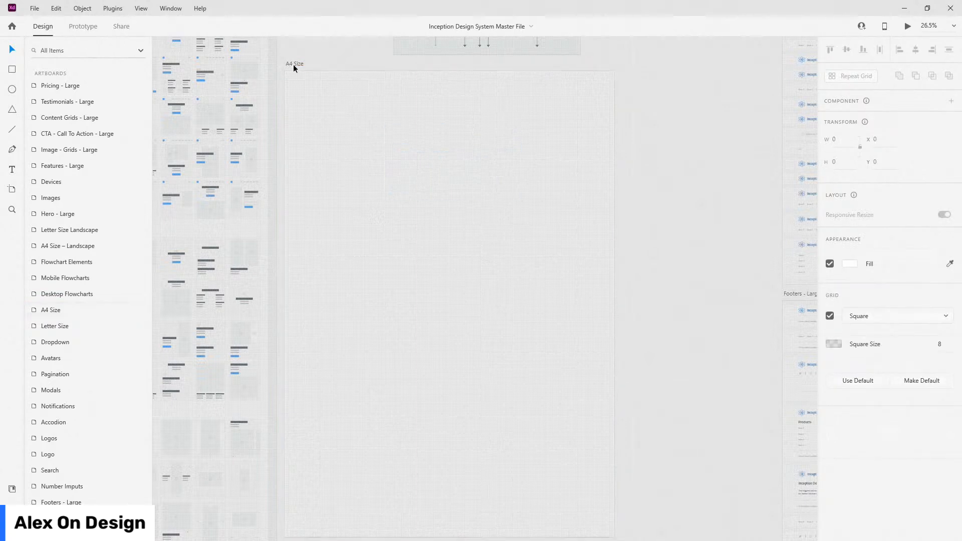
scroll(331, 100, "up", 3)
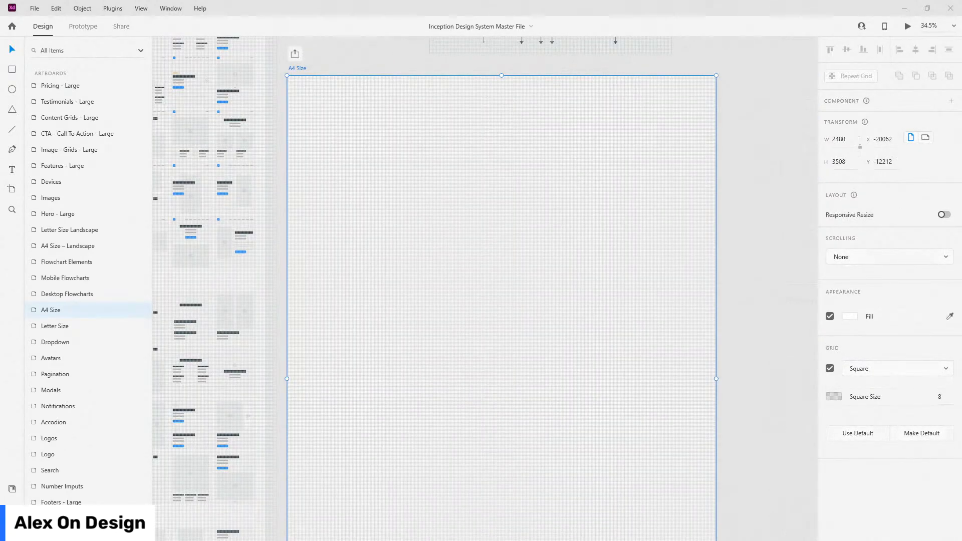
List the hidden template layers contained in the A4 Size artboard.
left_click(409, 176)
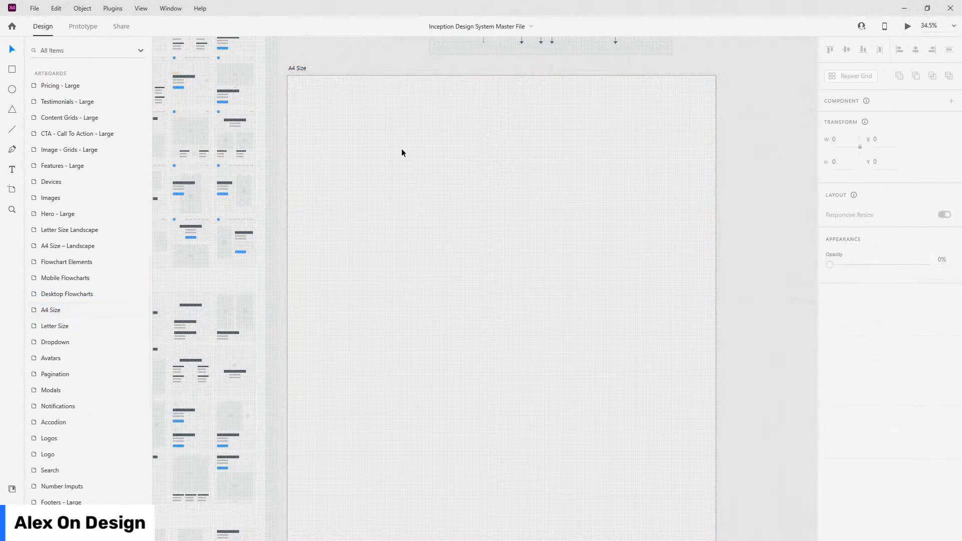
scroll(368, 125, "down", 4)
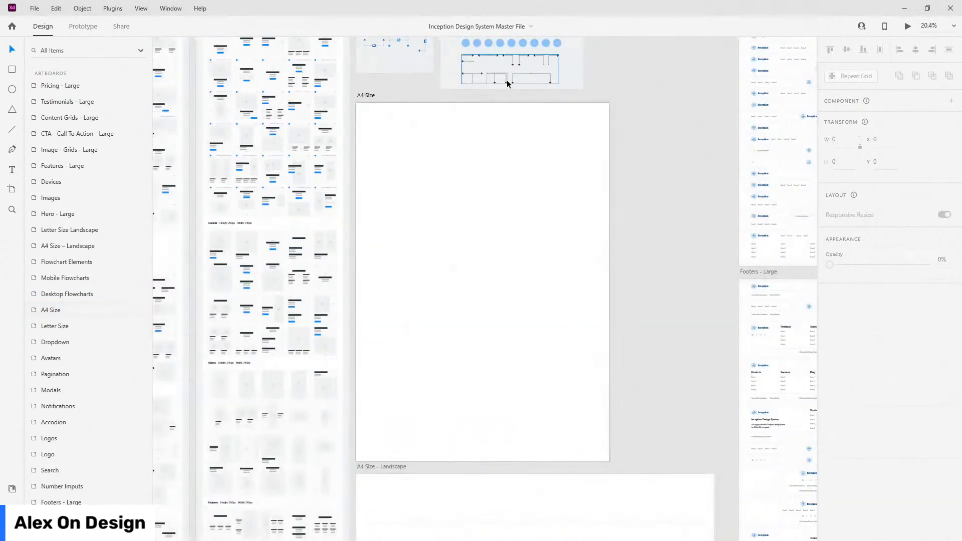
left_click(506, 81)
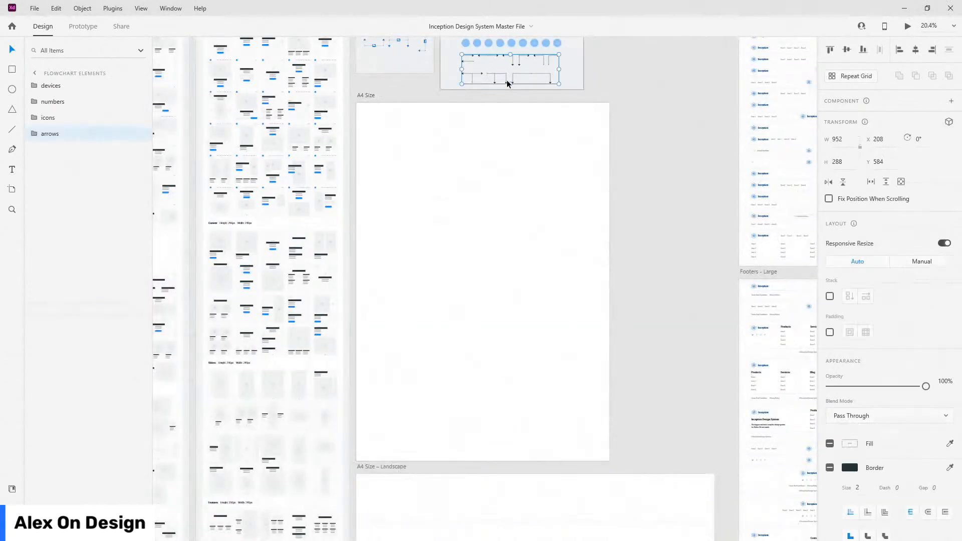
left_click(459, 174)
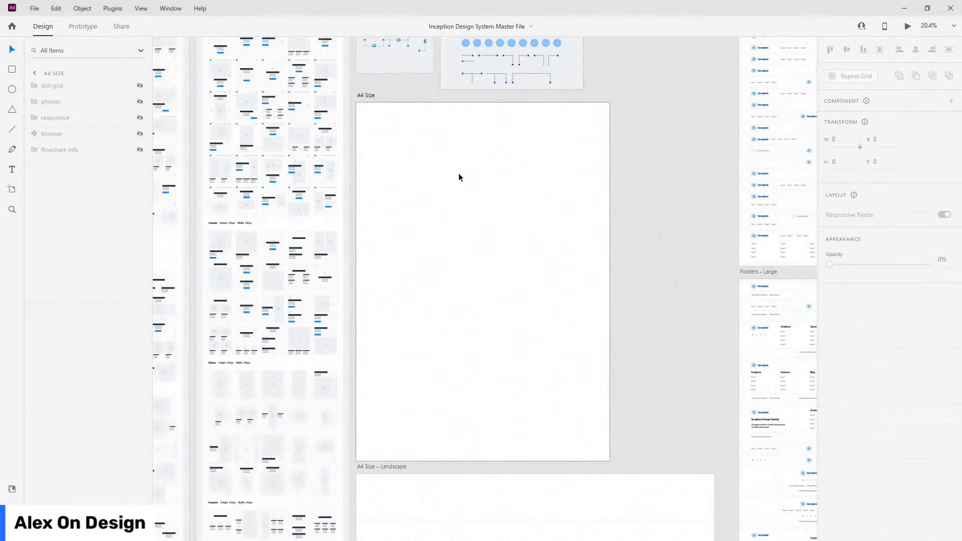
scroll(458, 173, "up", 2)
scroll(396, 97, "down", 1)
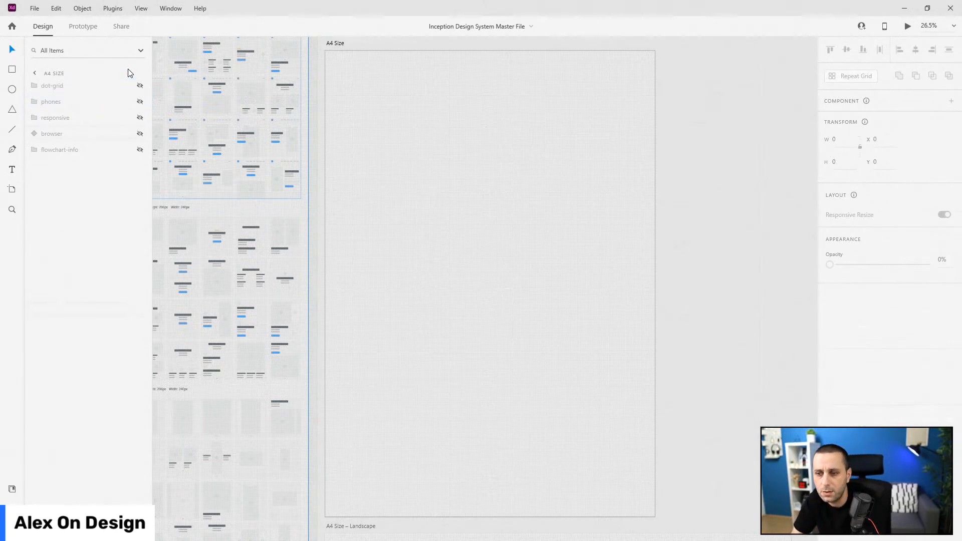
Make the dot-grid layer visible on the A4 Size artboard and turn off the artboard's square grid.
left_click(140, 86)
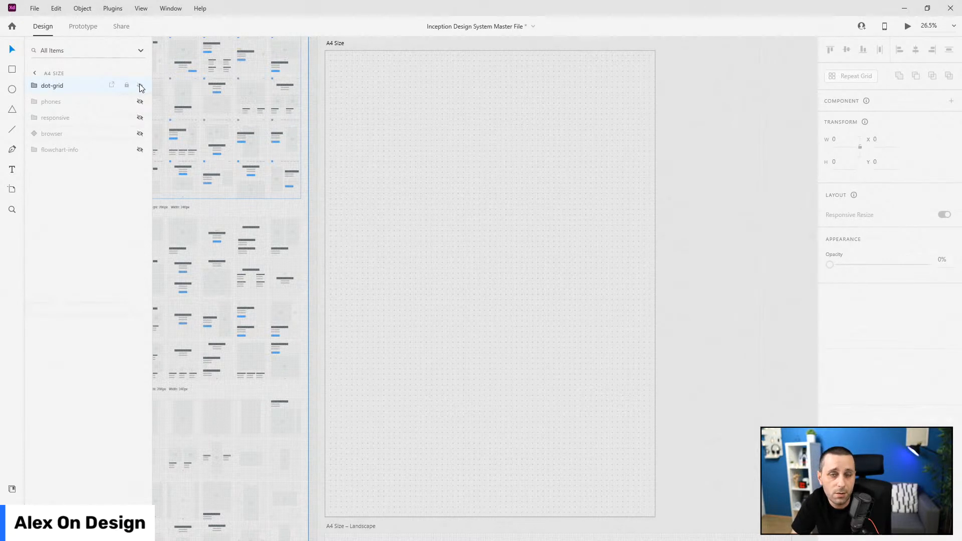
left_click(336, 44)
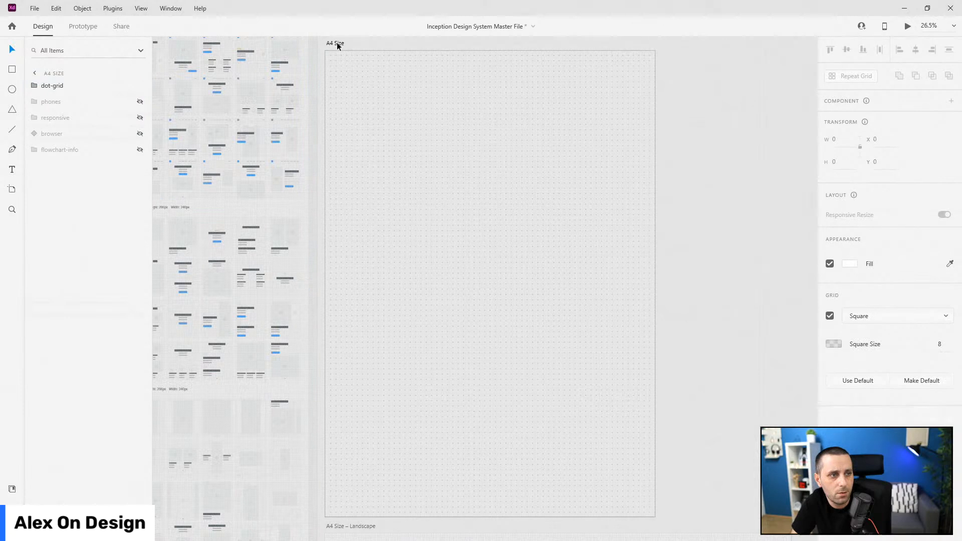
left_click(328, 44)
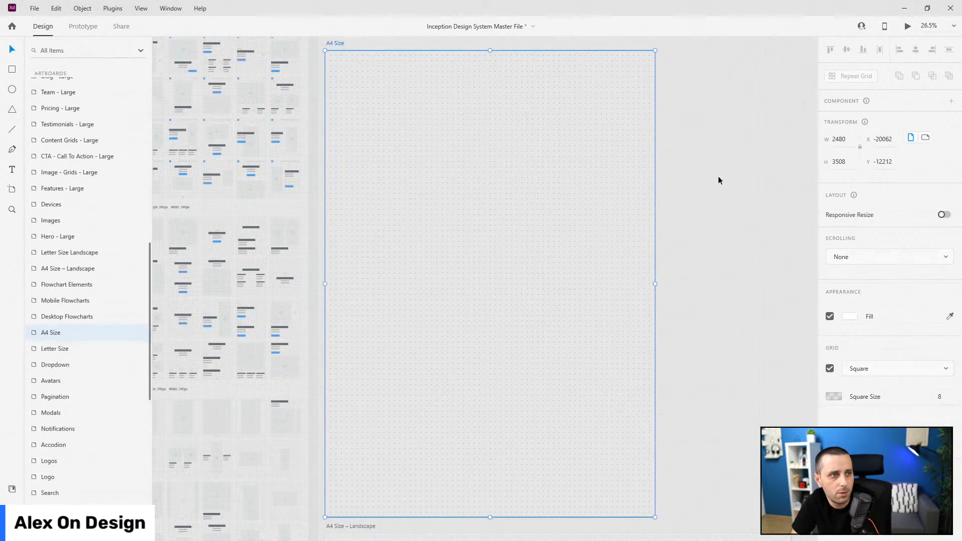
left_click(830, 369)
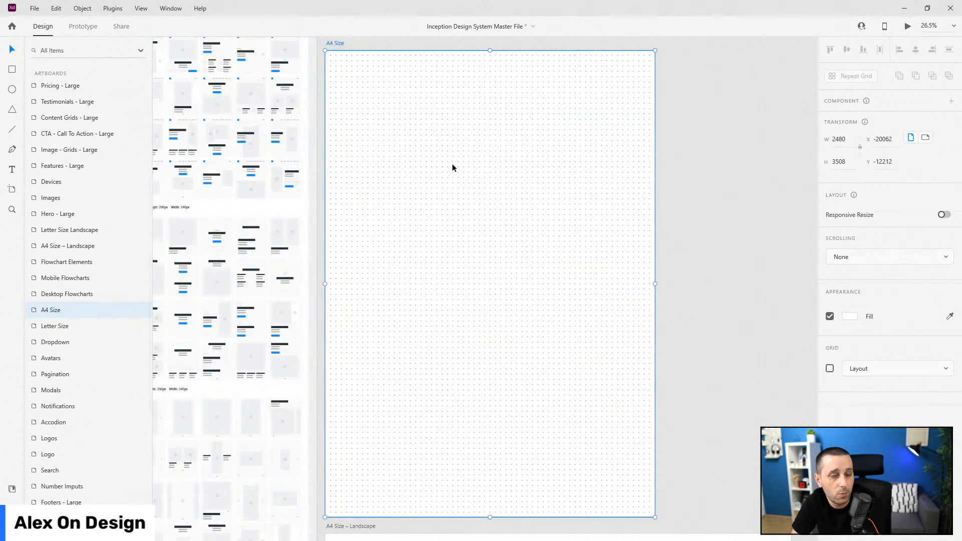
Select the dot-grid group, hide it, and preview the phones template on the A4 Size artboard before hiding that too.
left_click(452, 168)
left_click(451, 168)
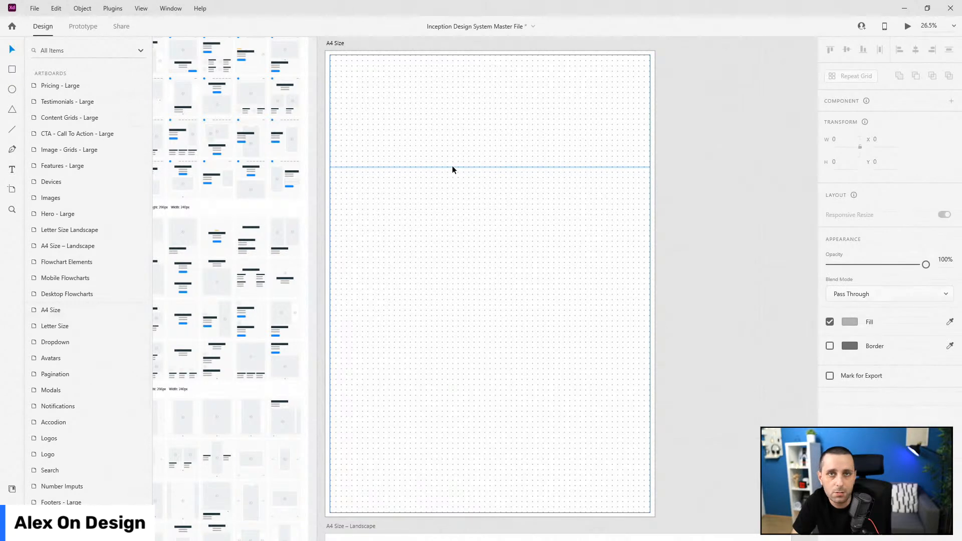
left_click(451, 170)
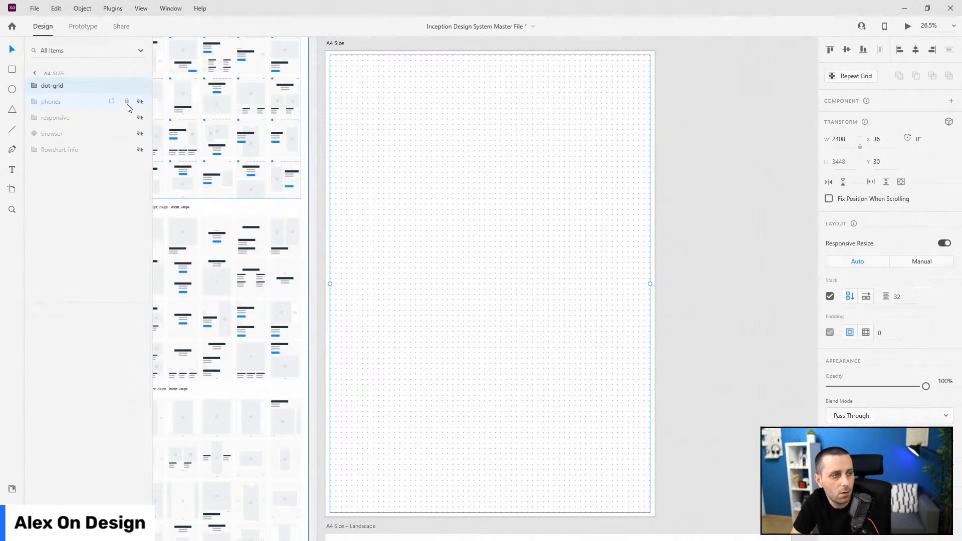
left_click(140, 103)
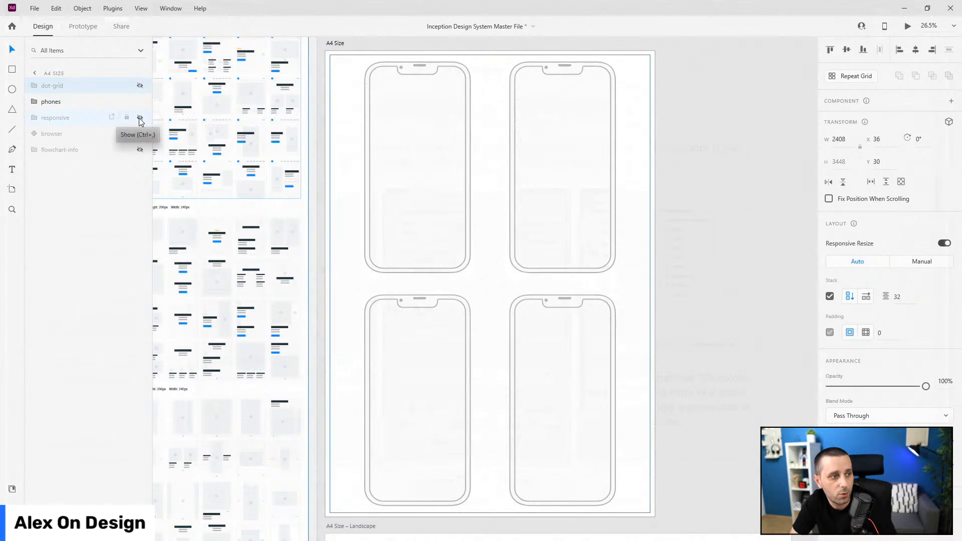
left_click(139, 101)
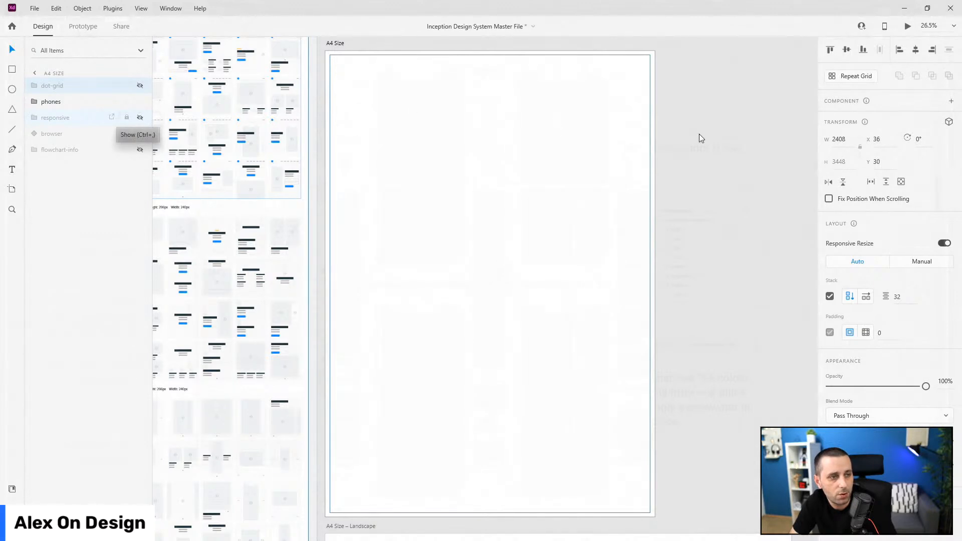
Preview the responsive template on the A4 Size artboard and hide it again.
left_click(139, 117)
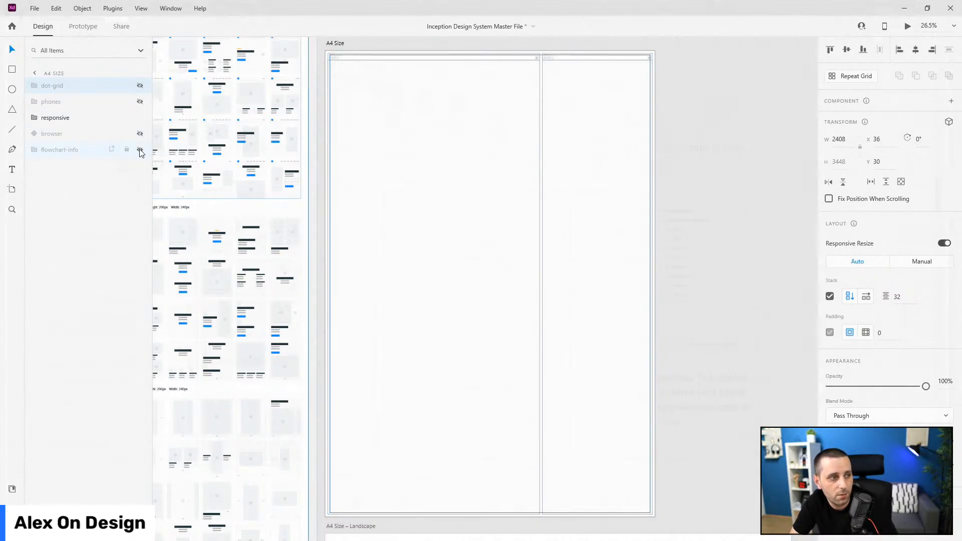
key("ctrl+")
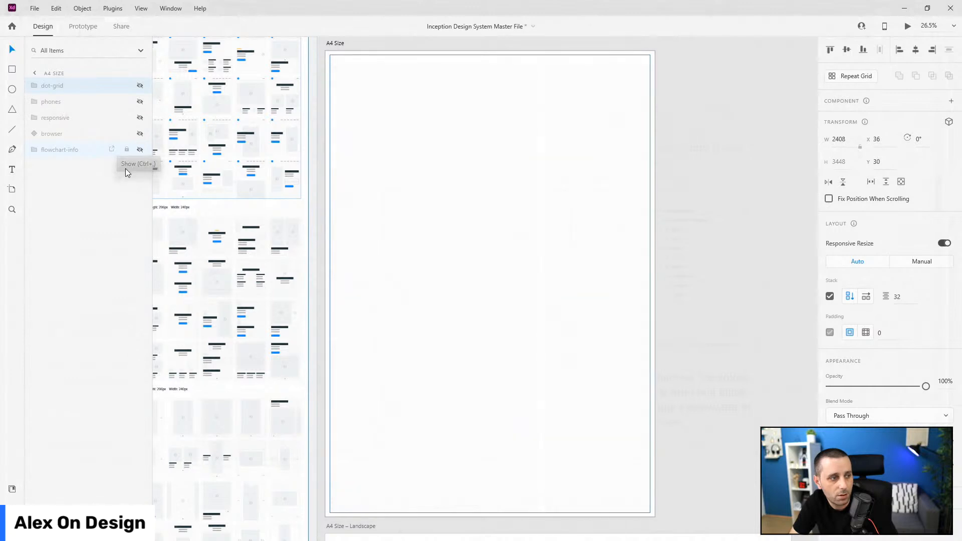
scroll(641, 170, "down", 3)
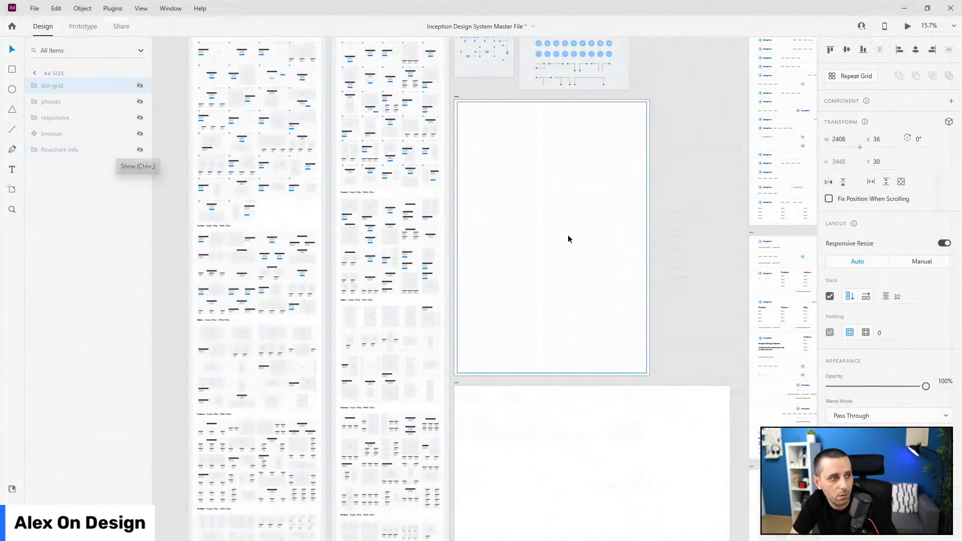
Preview the flowchart-info template on the A4 Size artboard, inspect its project detail fields, and hide it again.
key("ctrl+comma")
scroll(601, 275, "up", 3)
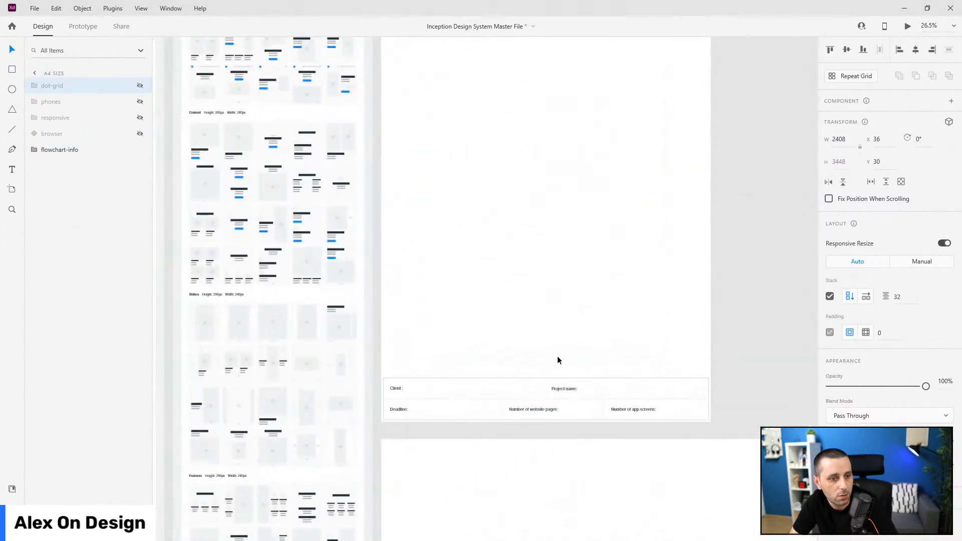
scroll(557, 360, "up", 3)
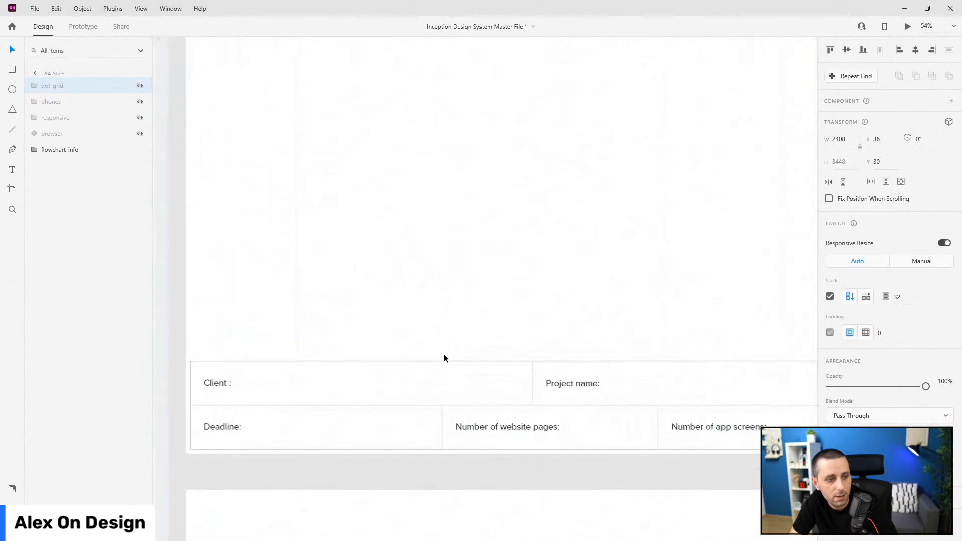
scroll(443, 353, "down", 1)
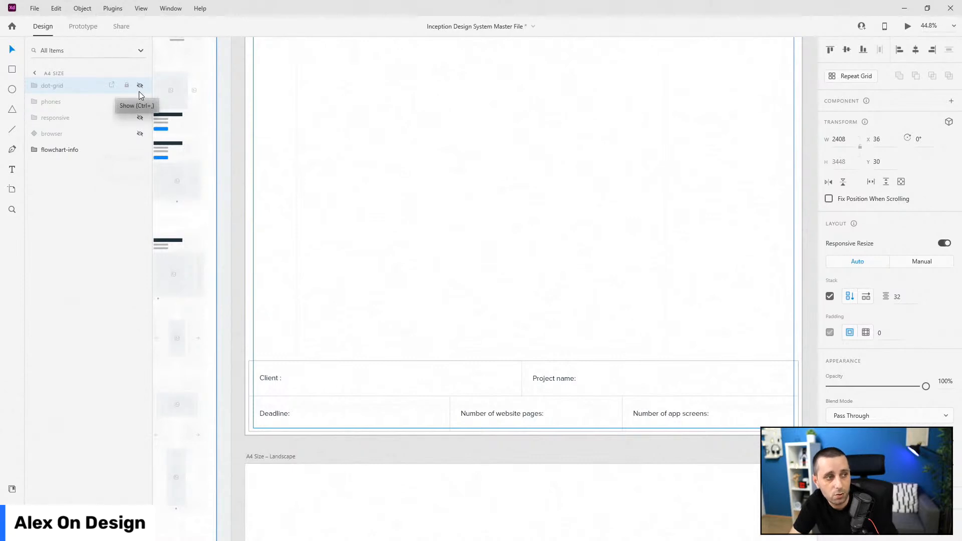
key("ctrl+comma")
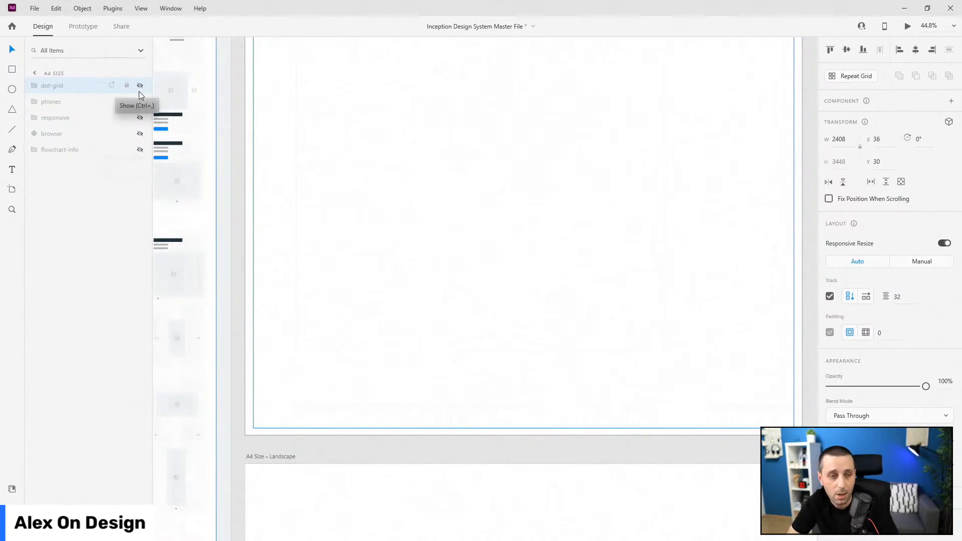
Select the Paper Wireframe photo on the pasteboard and move it to about X 9634, Y -20045.
key("ctrl+0")
left_click(624, 122)
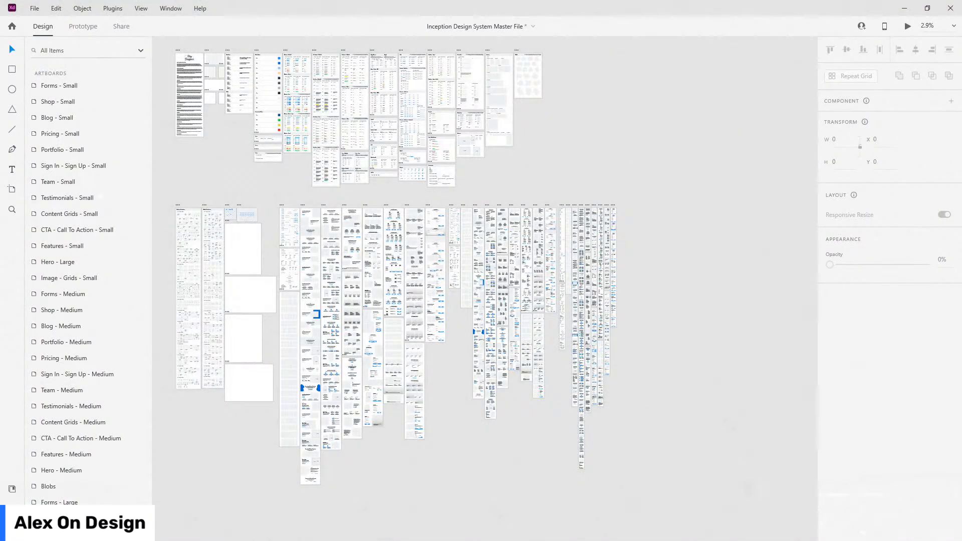
left_click_drag(933, 310, 663, 107)
scroll(711, 113, "up", 5)
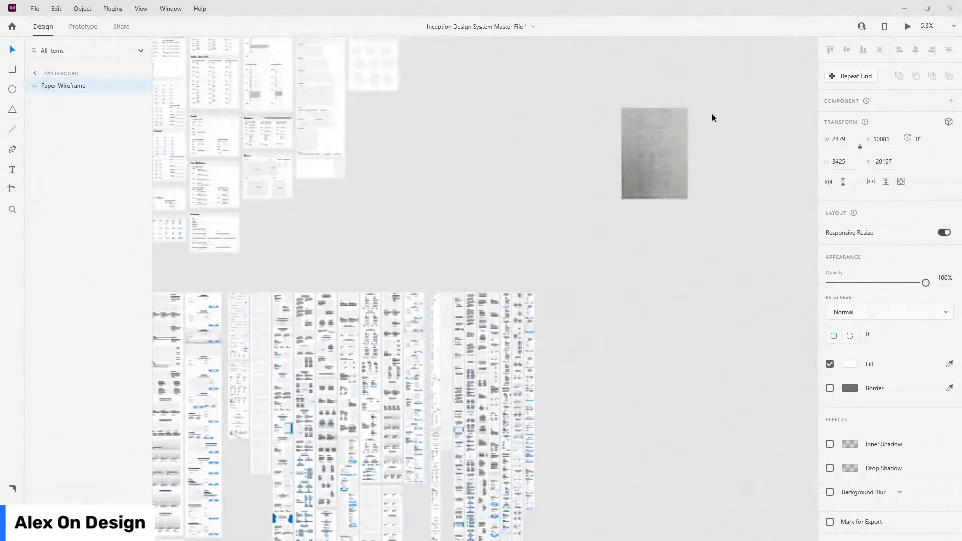
scroll(626, 143, "up", 2)
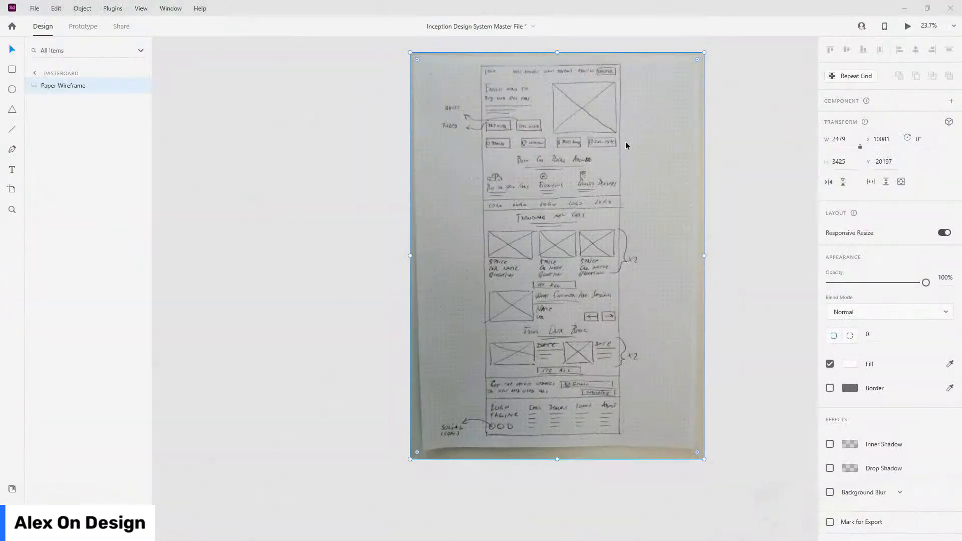
left_click_drag(626, 142, 577, 167)
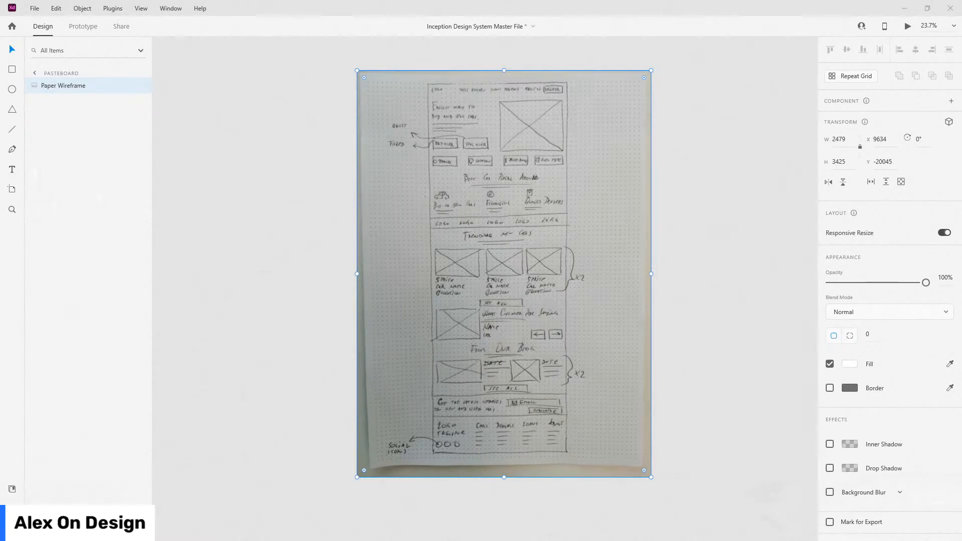
Duplicate the grid-large artboard beside the paper wireframe photo, aligned with its top edge at about X 12684, Y -20045.
scroll(460, 302, "down", 5)
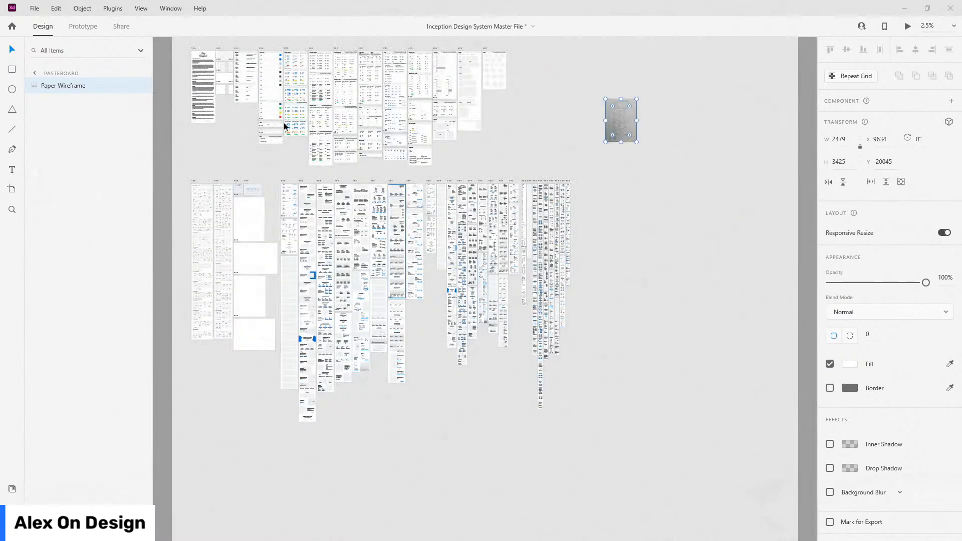
scroll(206, 45, "up", 4)
scroll(213, 59, "up", 3)
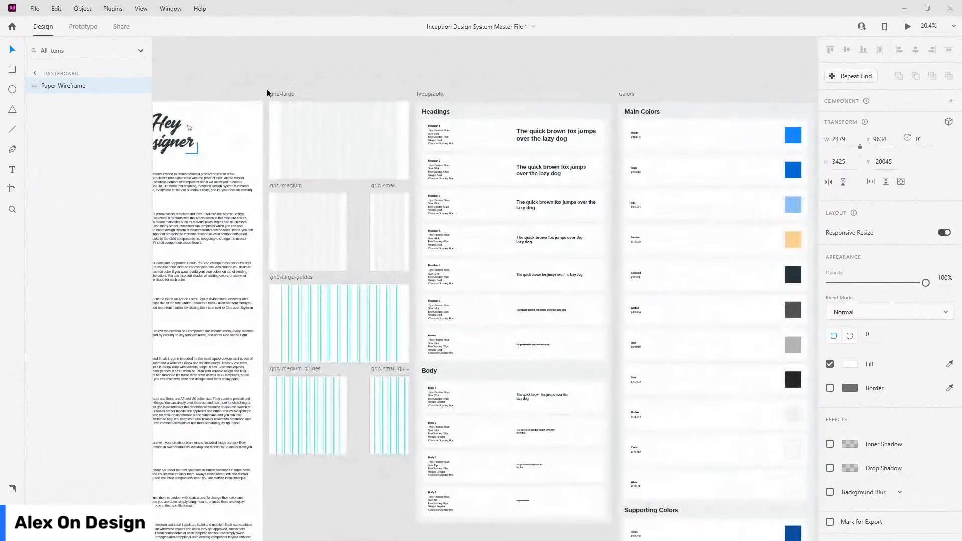
left_click(272, 93)
scroll(265, 92, "down", 5)
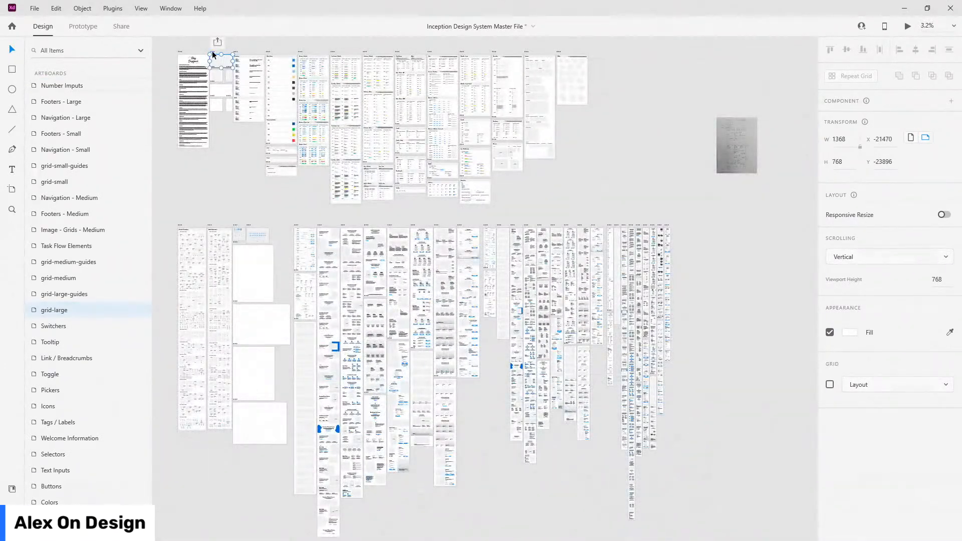
left_click_drag(227, 56, 774, 124)
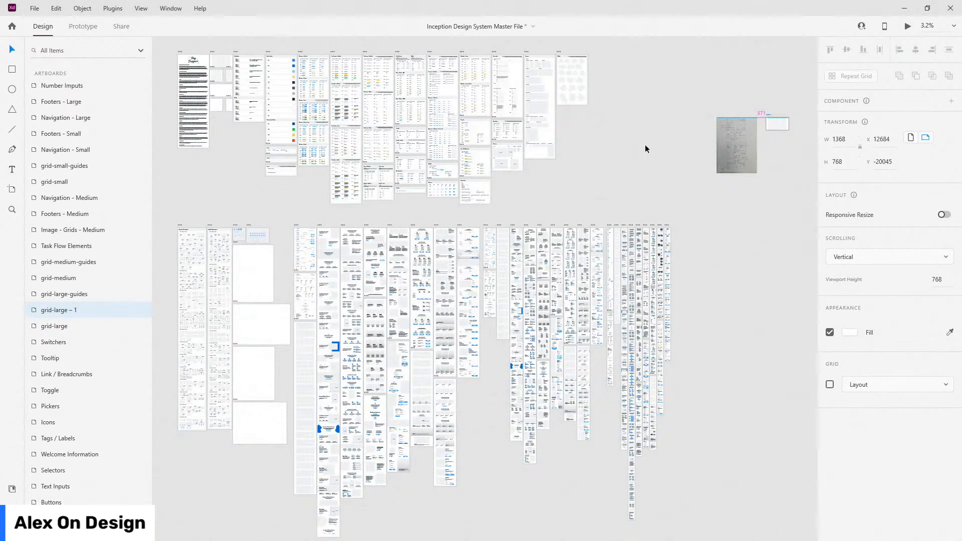
left_click(712, 195)
left_click_drag(735, 199, 592, 200)
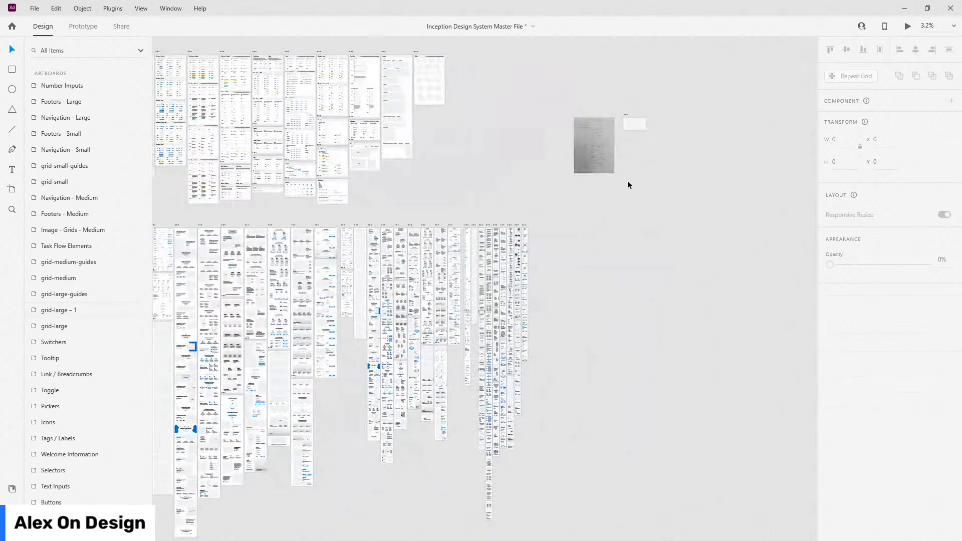
scroll(630, 180, "down", 1)
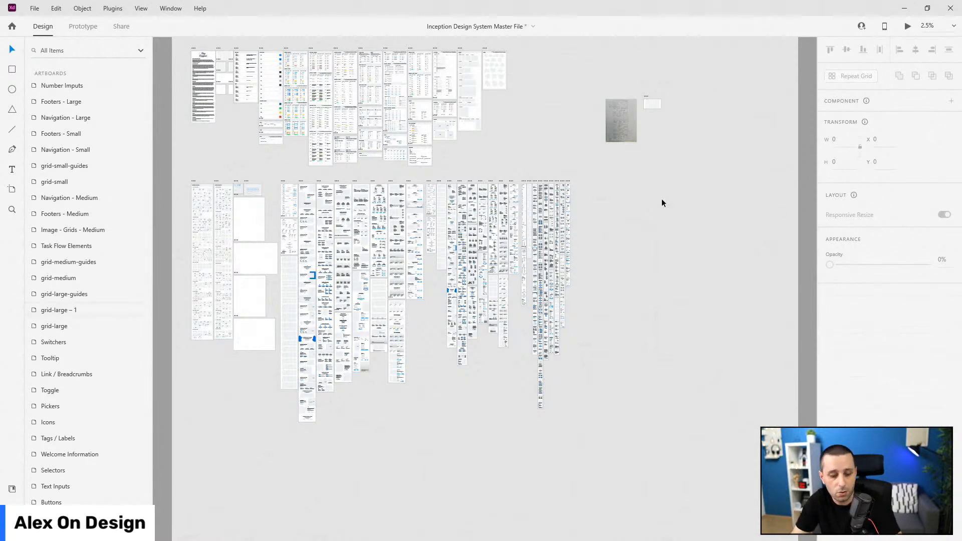
Extend the copied grid-large artboard to a height of about 11169 and stretch its column grid to the same height.
scroll(661, 85, "up", 5)
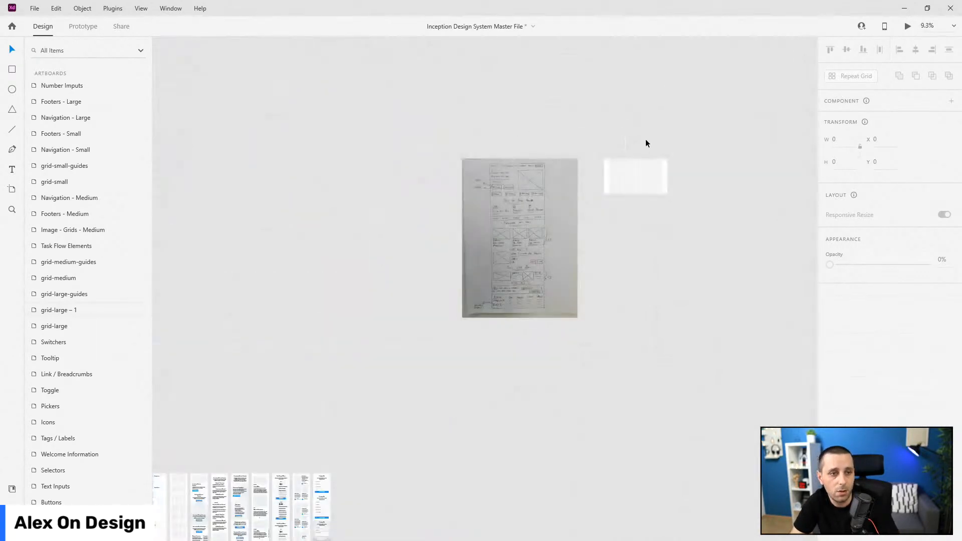
left_click(606, 159)
scroll(560, 180, "down", 3)
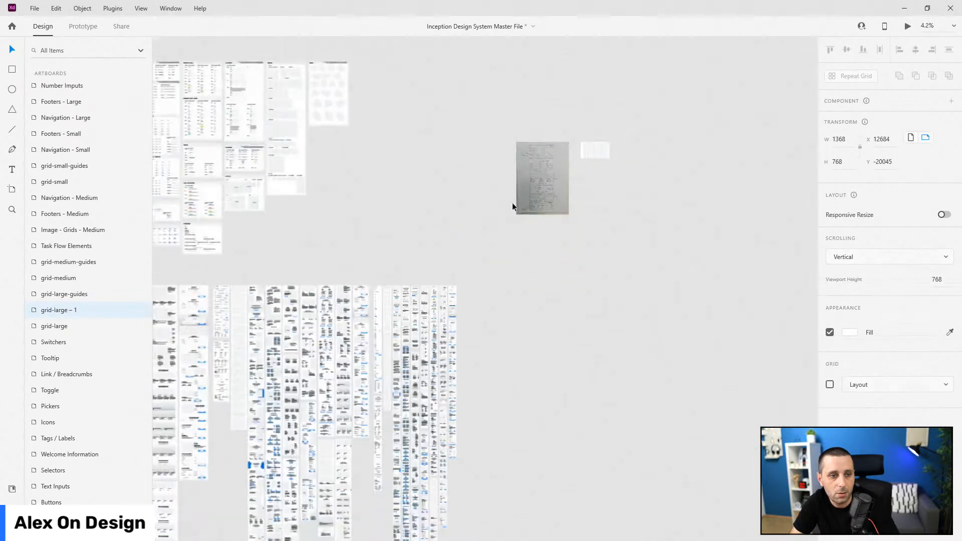
double_click(595, 158)
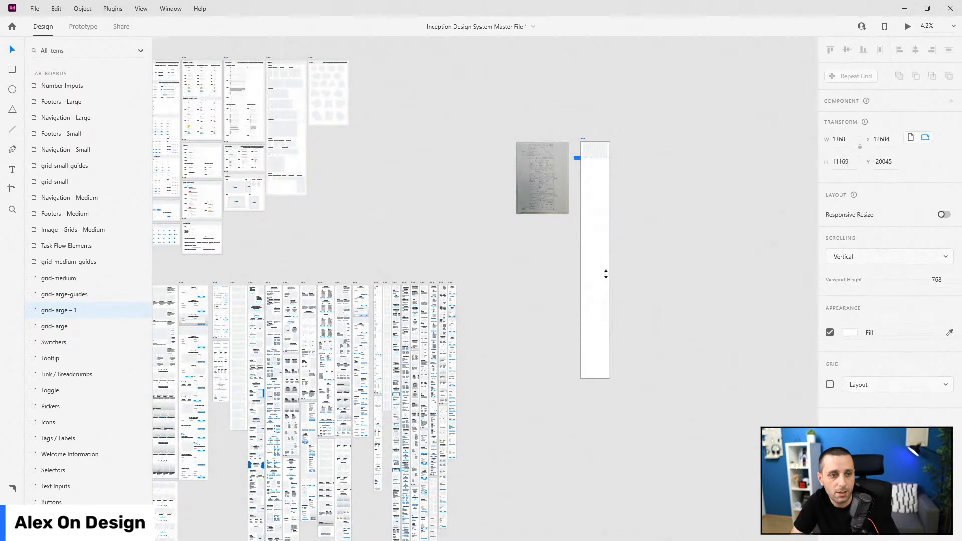
left_click(601, 161)
left_click_drag(595, 159, 595, 378)
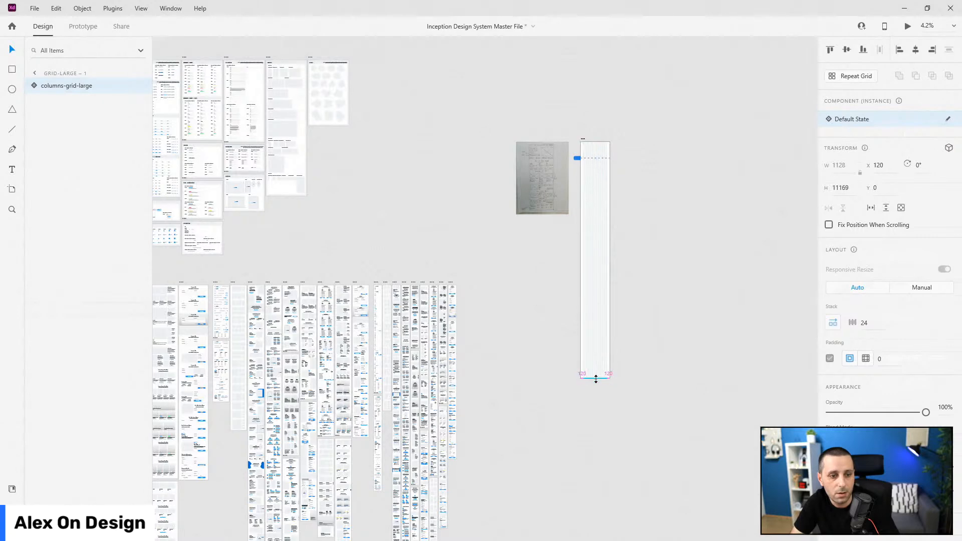
Rename the copied grid-large artboard as Website.
scroll(599, 134, "up", 3)
scroll(558, 157, "up", 5)
key("4")
scroll(631, 200, "up", 4)
left_click(318, 152)
double_click(301, 151)
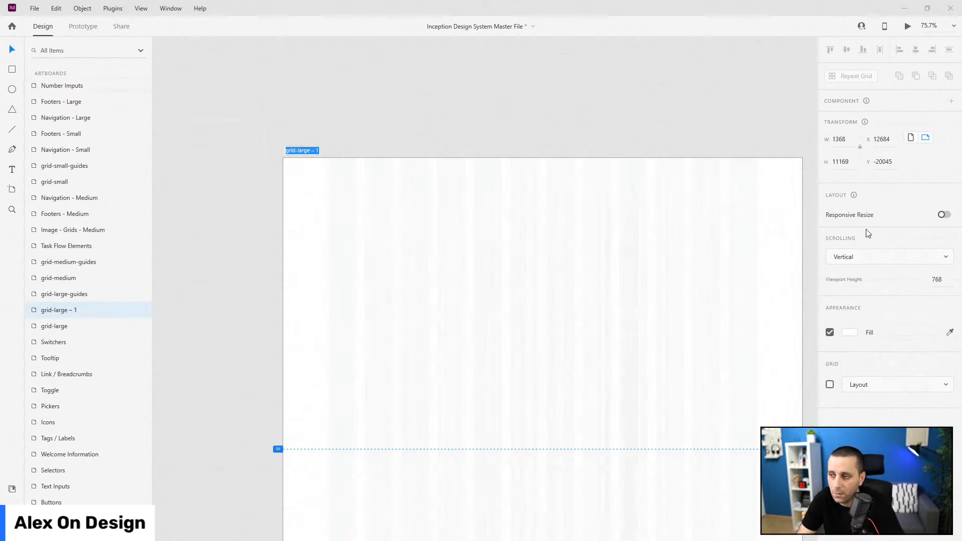
type("W")
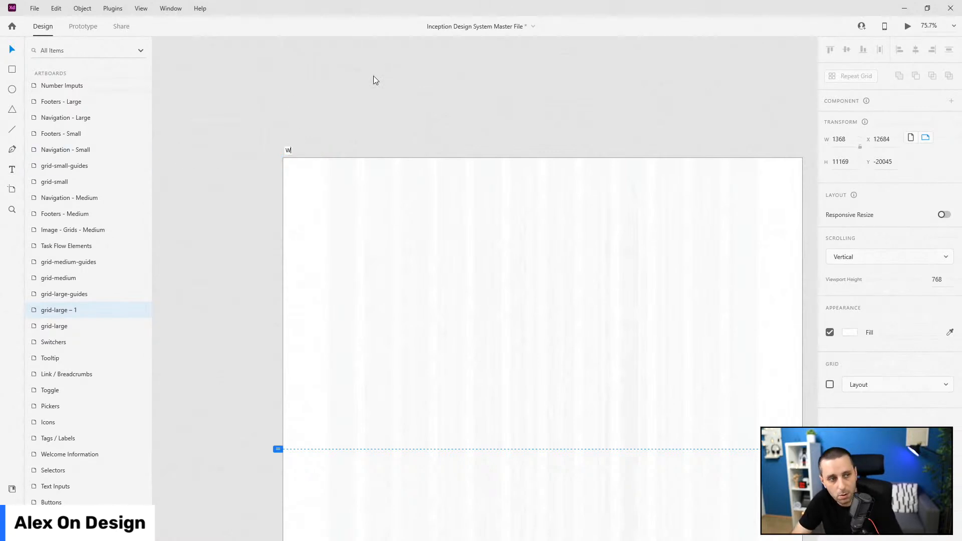
type("ebsite")
key("Return")
Add Car in front of the artboard's name so it reads Car Website.
scroll(297, 98, "down", 2)
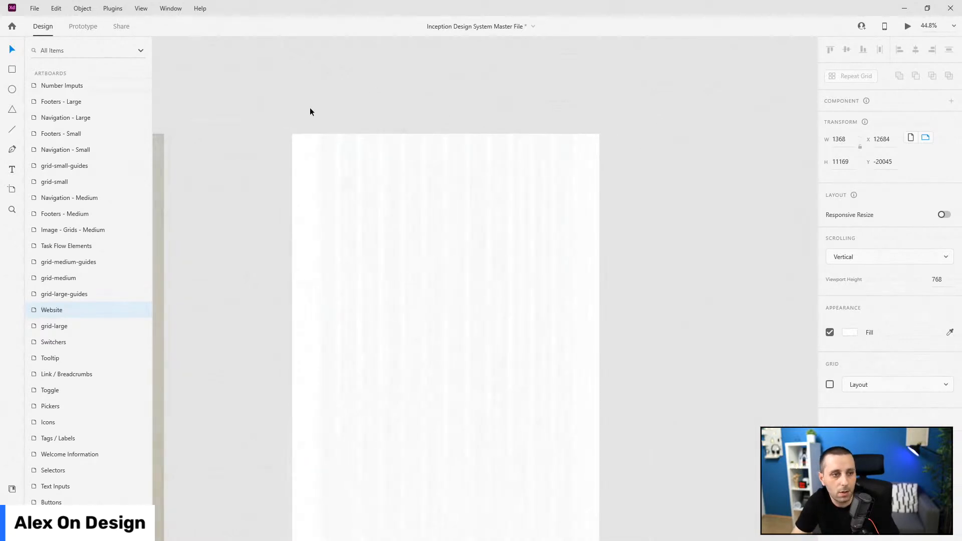
scroll(307, 105, "down", 1)
double_click(307, 81)
key("Home")
type("Car")
key("Return")
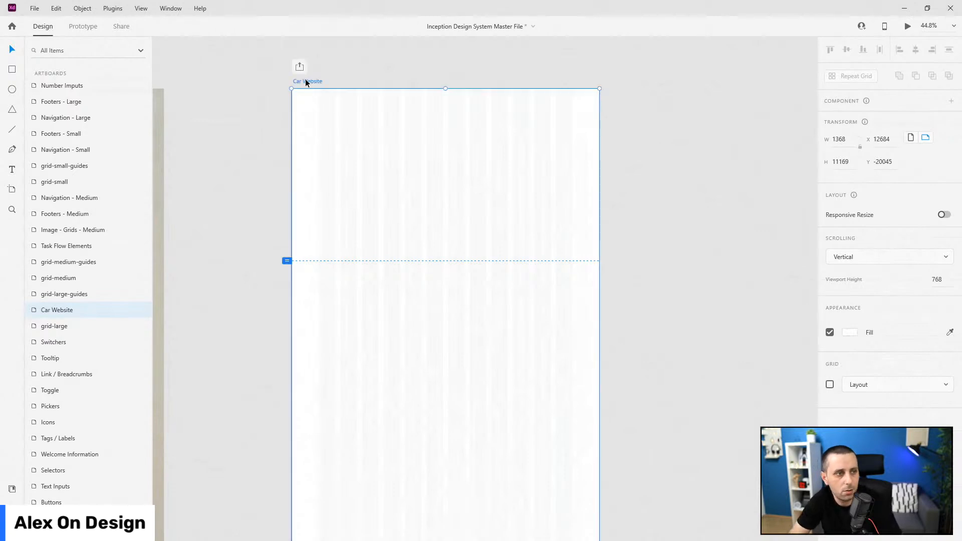
Examine the sections of the paper wireframe from the header and hero down to the newsletter form and footer.
left_click_drag(241, 164, 448, 154)
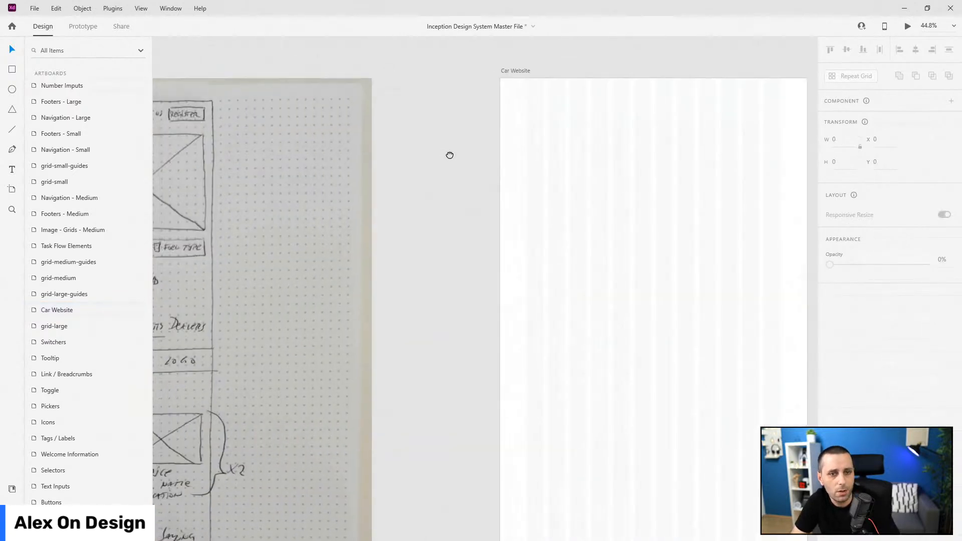
mouse_move(376, 174)
left_mouse_down()
mouse_move(779, 159)
mouse_move(702, 159)
mouse_move(722, 159)
left_mouse_up()
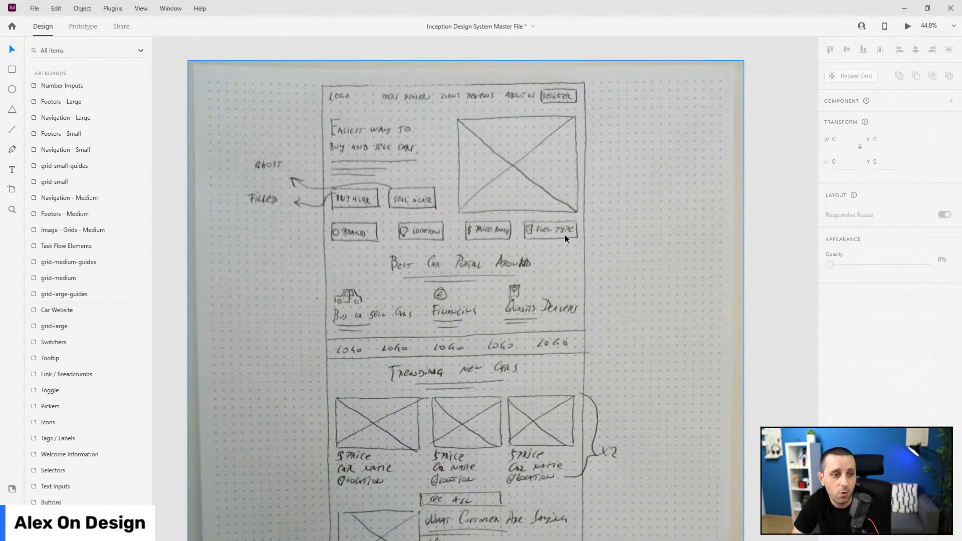
scroll(565, 235, "down", 5)
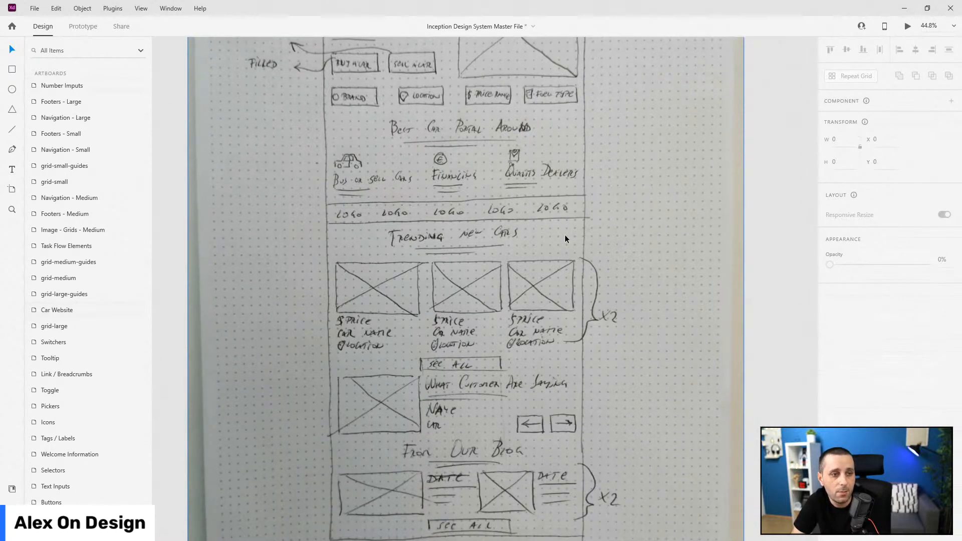
scroll(565, 238, "down", 1)
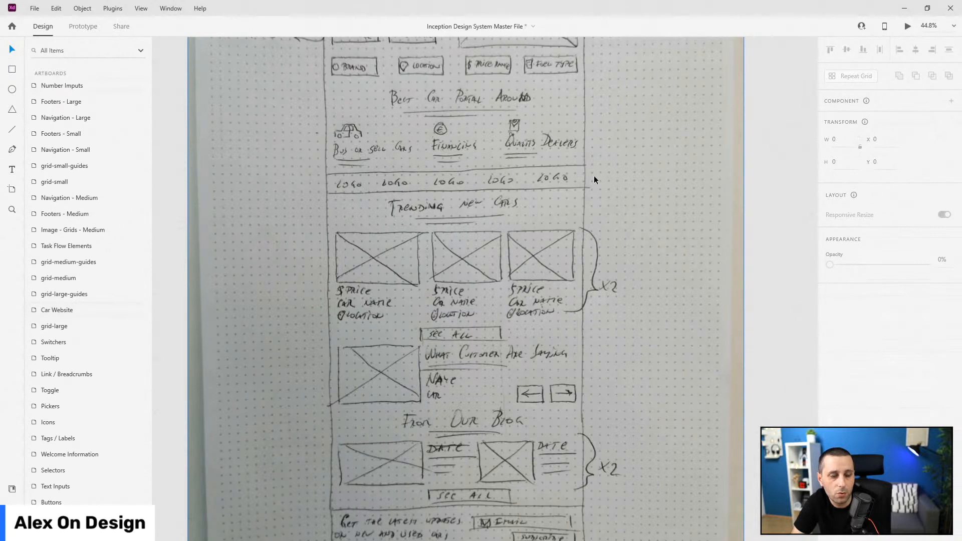
scroll(594, 179, "down", 4)
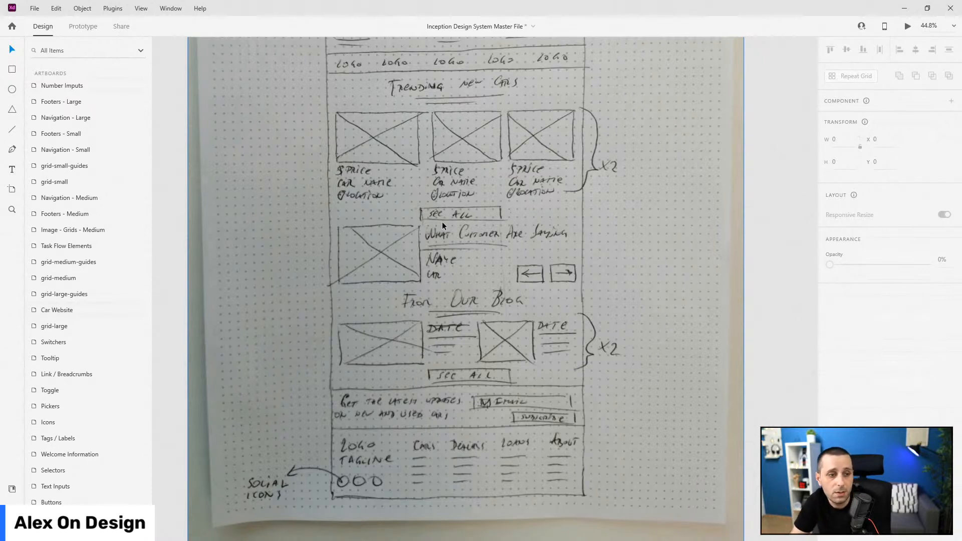
scroll(442, 218, "down", 3)
scroll(442, 217, "down", 3)
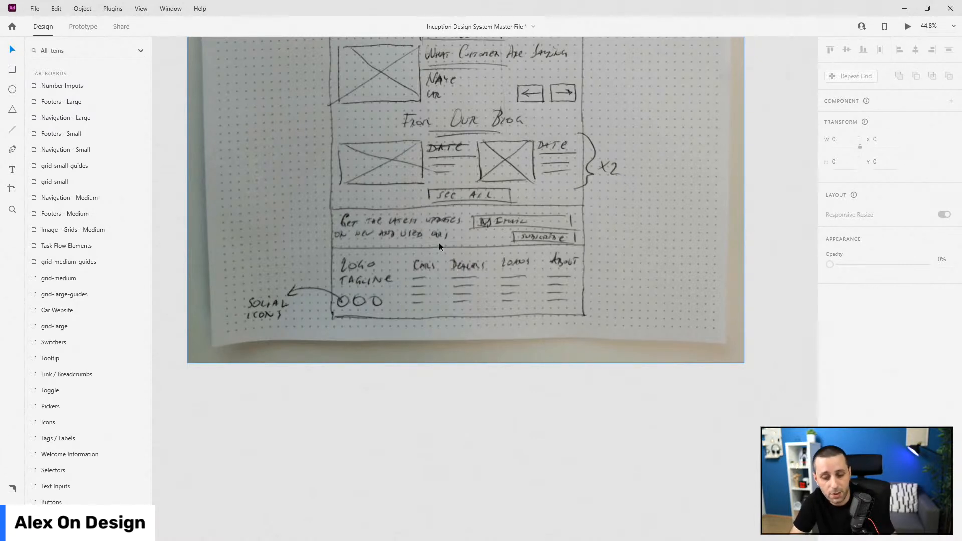
scroll(462, 221, "down", 3)
scroll(461, 224, "down", 3)
Bring up the document assets alongside the upper part of the Car Website artboard.
scroll(557, 194, "up", 6)
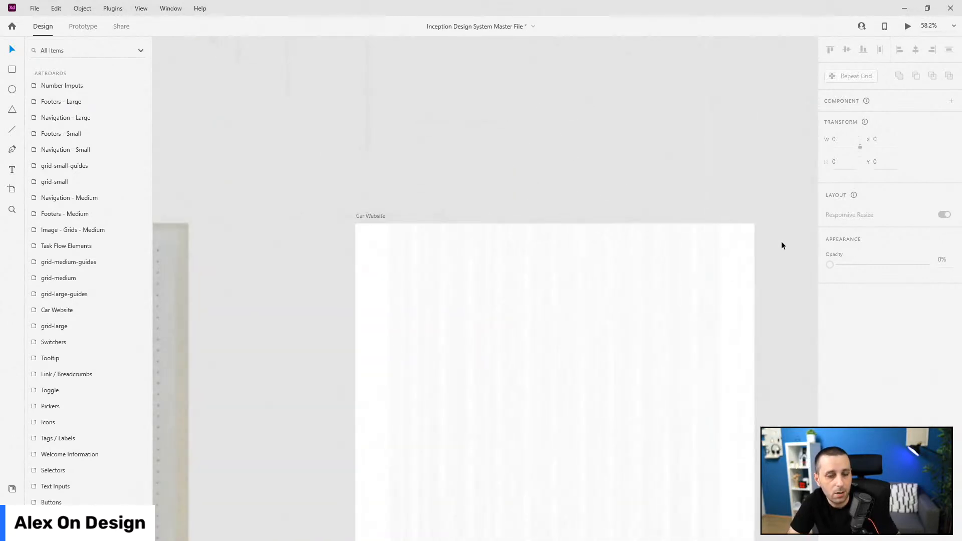
scroll(761, 259, "up", 2)
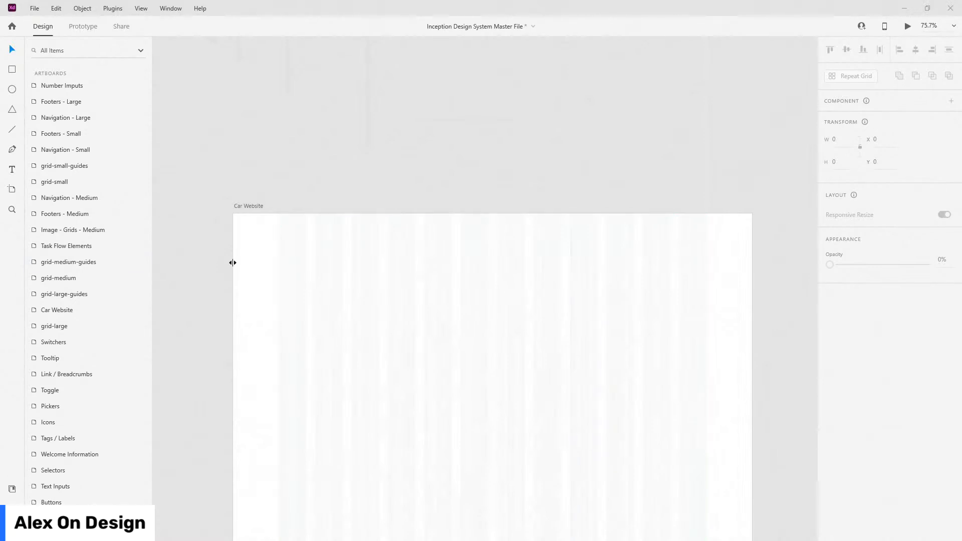
left_click(12, 489)
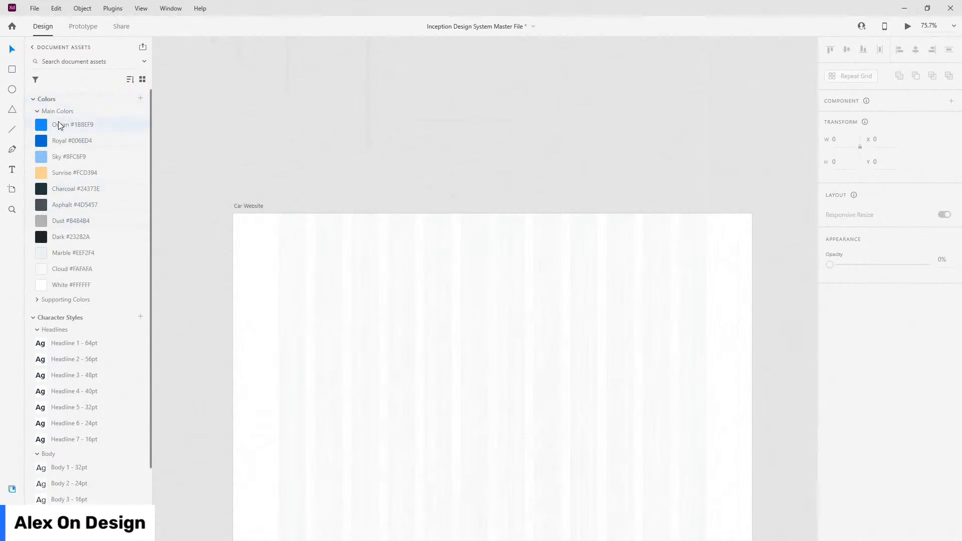
mouse_move(59, 125)
scroll(488, 208, "down", 3)
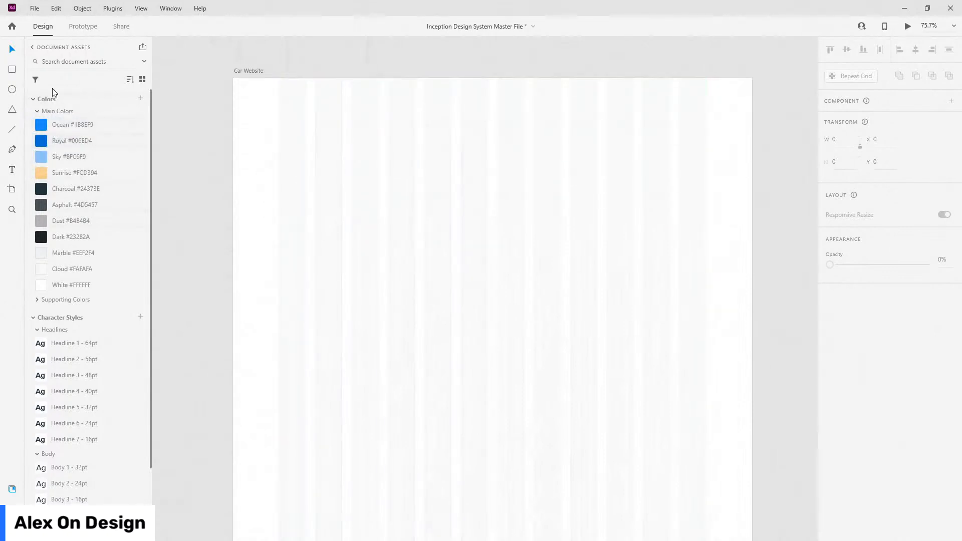
Draw a rectangle about 1271 wide across the upper part of the Car Website artboard and set its height to 80.
left_click(12, 69)
mouse_move(247, 127)
left_mouse_down()
mouse_move(719, 189)
mouse_move(730, 157)
left_mouse_up()
left_click(839, 162)
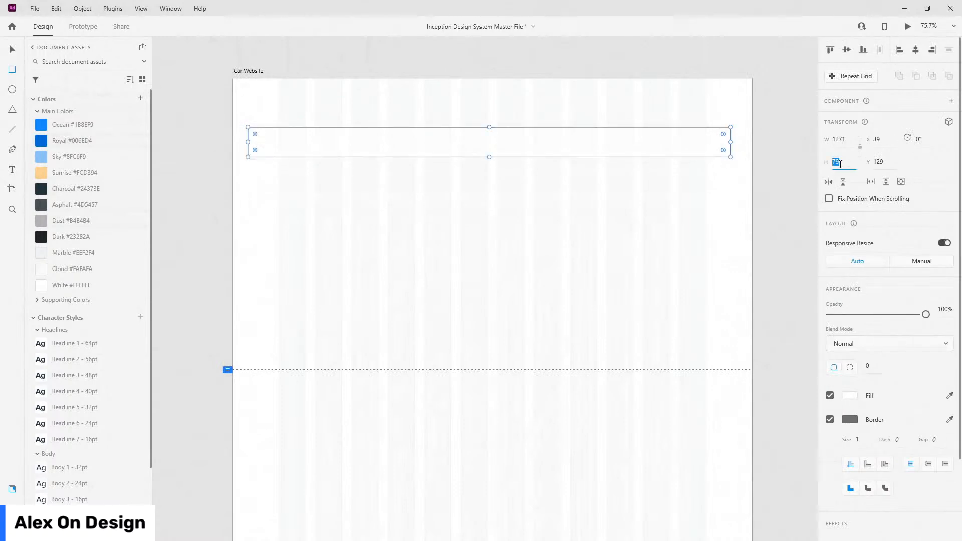
type("80")
key("Return")
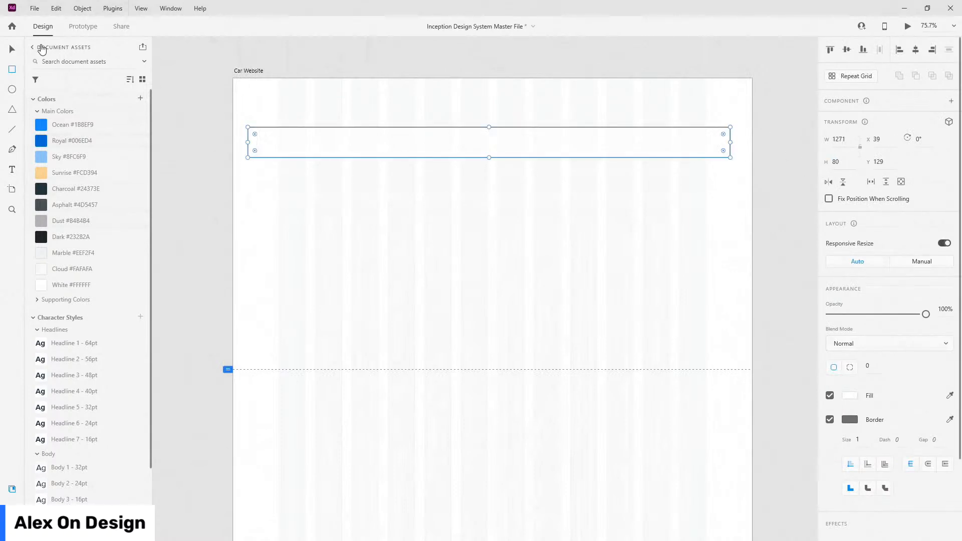
Widen the rectangle to the full 1368 width of the Car Website artboard and align it to the artboard's top edge.
left_click(12, 50)
left_click_drag(247, 142, 233, 140)
left_click_drag(730, 141, 753, 140)
left_click(829, 49)
scroll(71, 362, "down", 3)
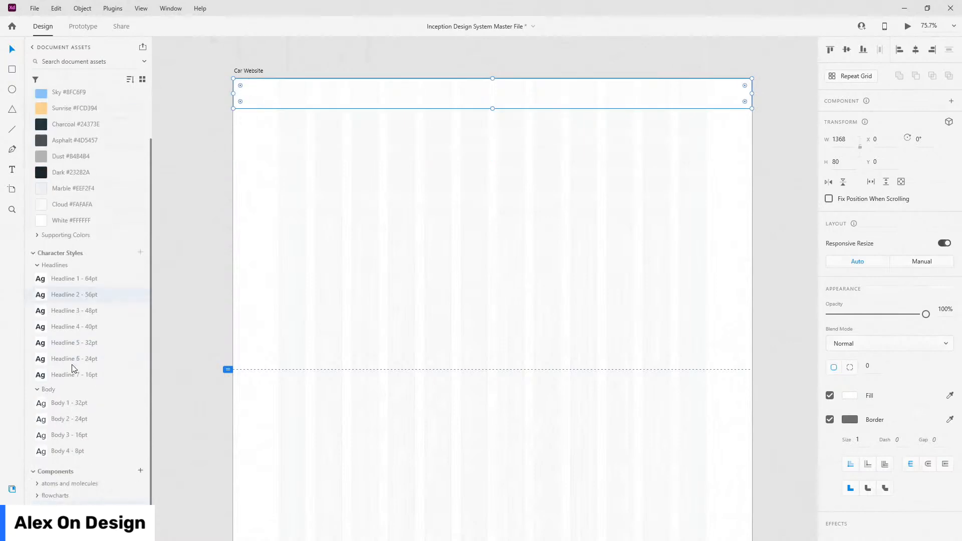
Place the logo-with-text component from the atoms and molecules assets just below the header rectangle on the Car Website artboard.
left_click(38, 461)
scroll(50, 380, "down", 7)
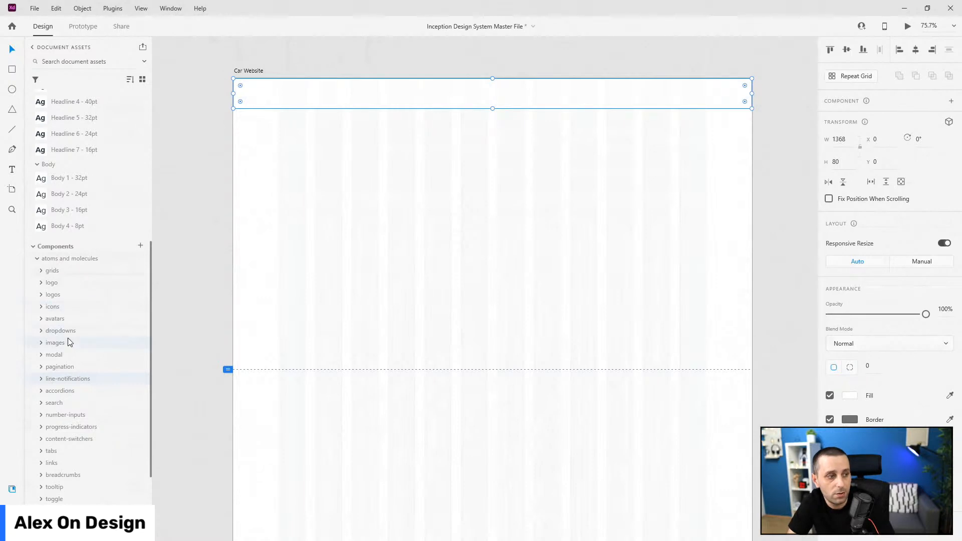
left_click(41, 285)
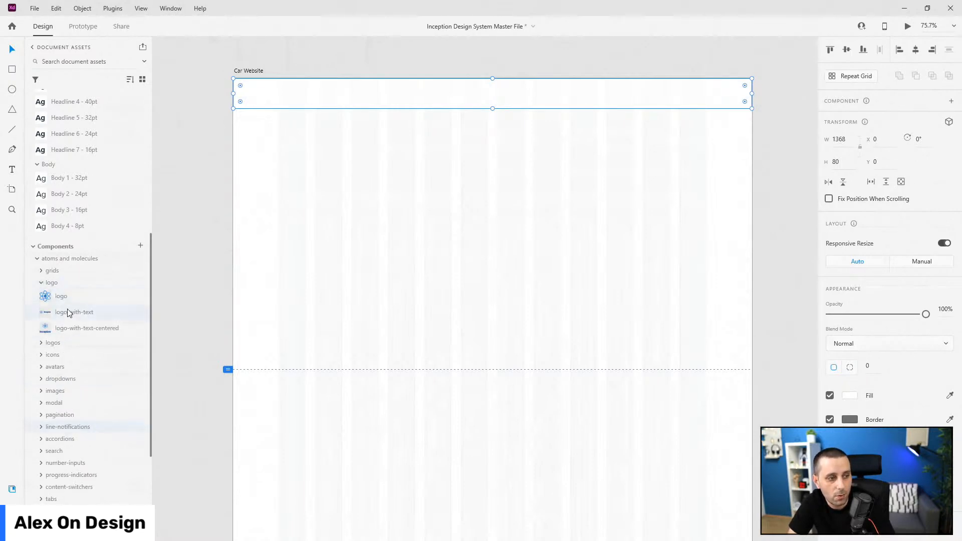
left_click_drag(64, 319, 315, 119)
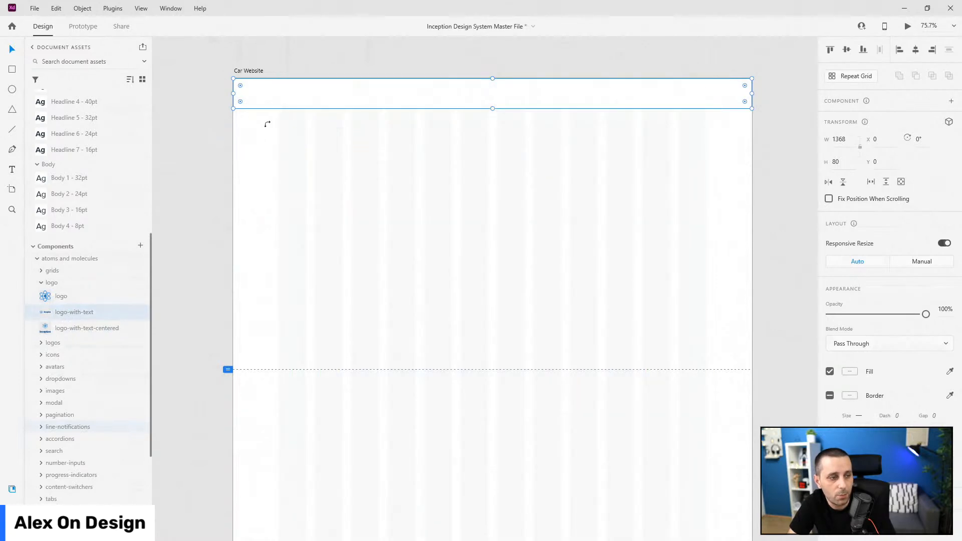
left_click_drag(266, 123, 264, 125)
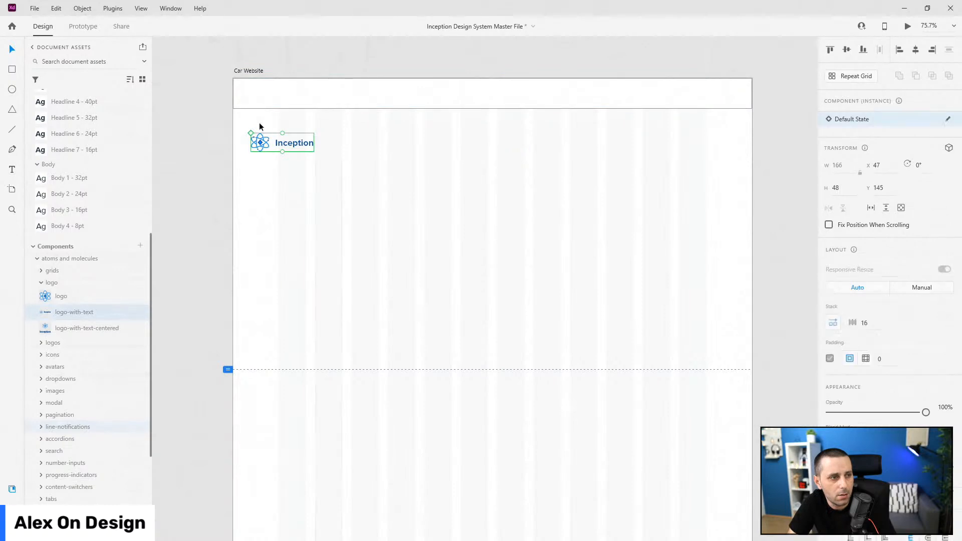
Move the logo into the header rectangle, centre it vertically and align it with the first grid column at X 120.
scroll(237, 85, "up", 5)
left_click_drag(435, 298, 435, 102)
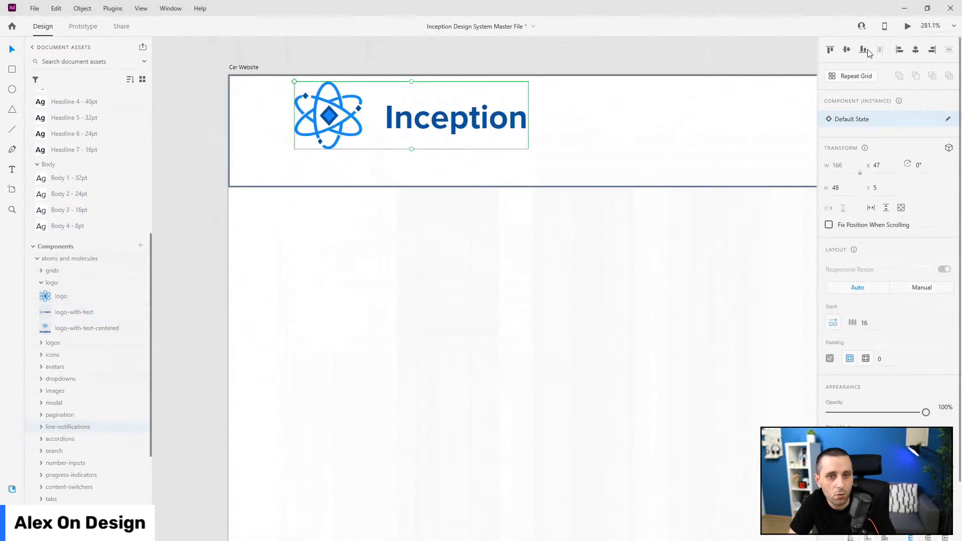
left_click(848, 50)
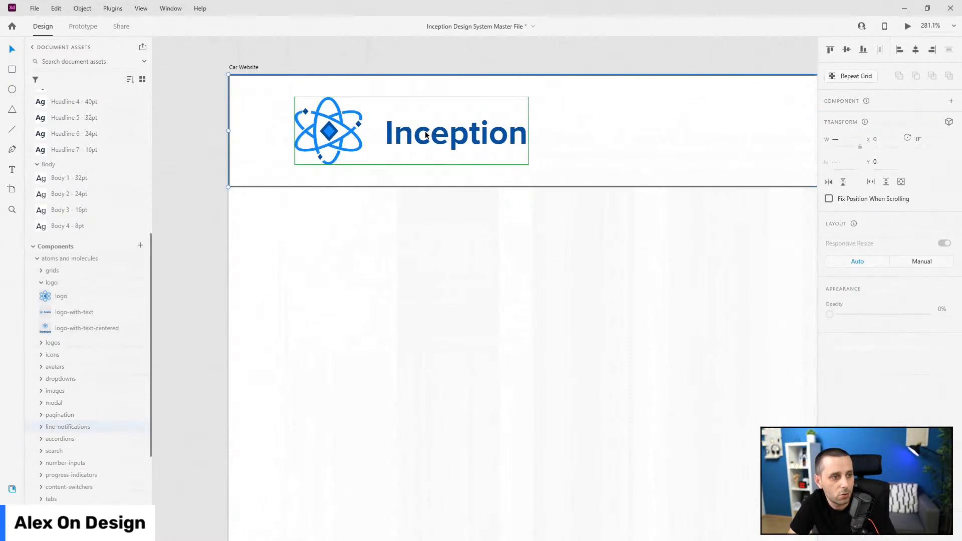
left_click_drag(425, 136, 517, 138)
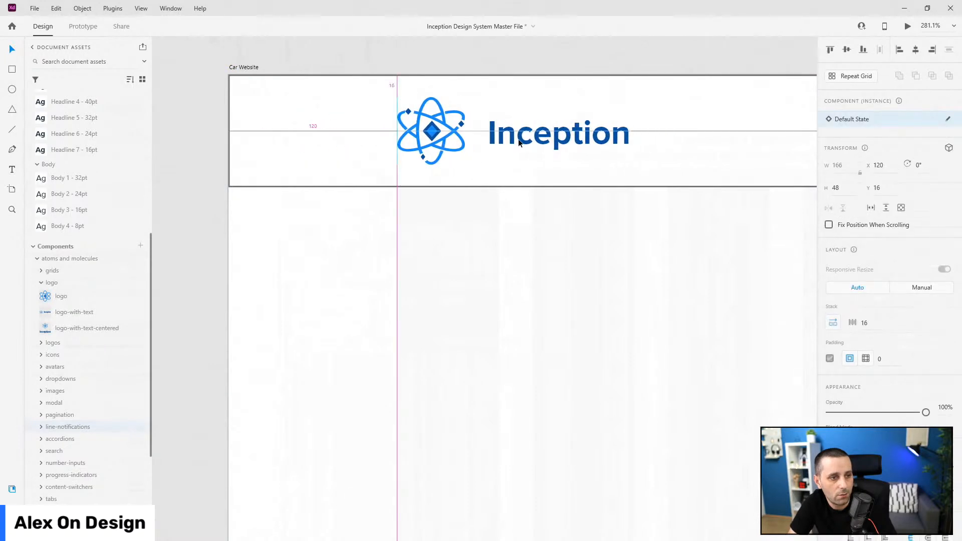
scroll(281, 158, "down", 5)
scroll(296, 153, "down", 1)
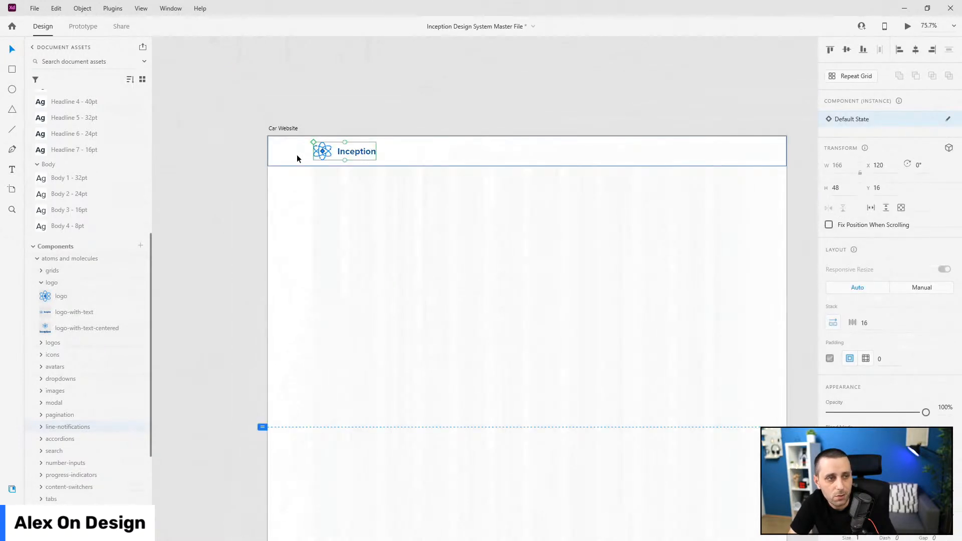
Remove the border from the header rectangle behind the logo.
left_click(297, 155)
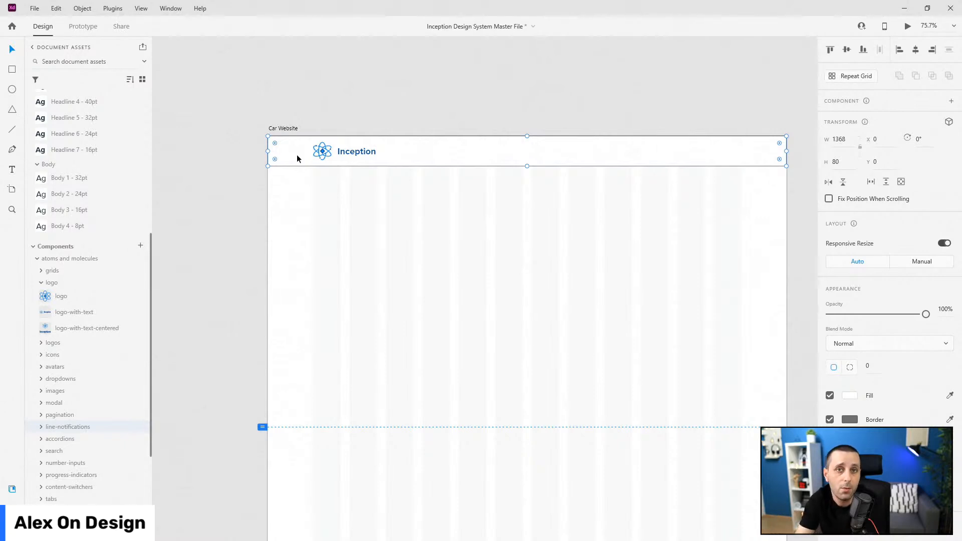
scroll(471, 190, "down", 4)
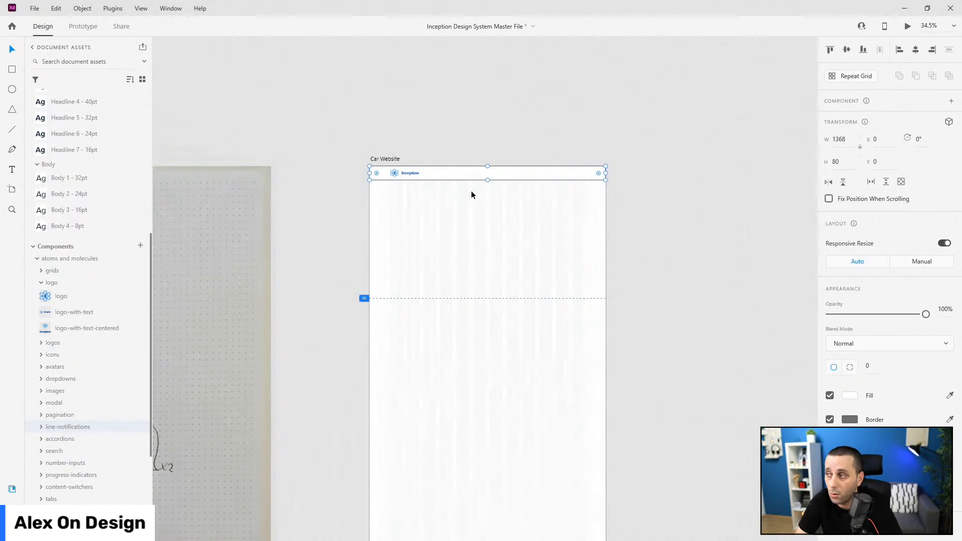
scroll(561, 177, "down", 10)
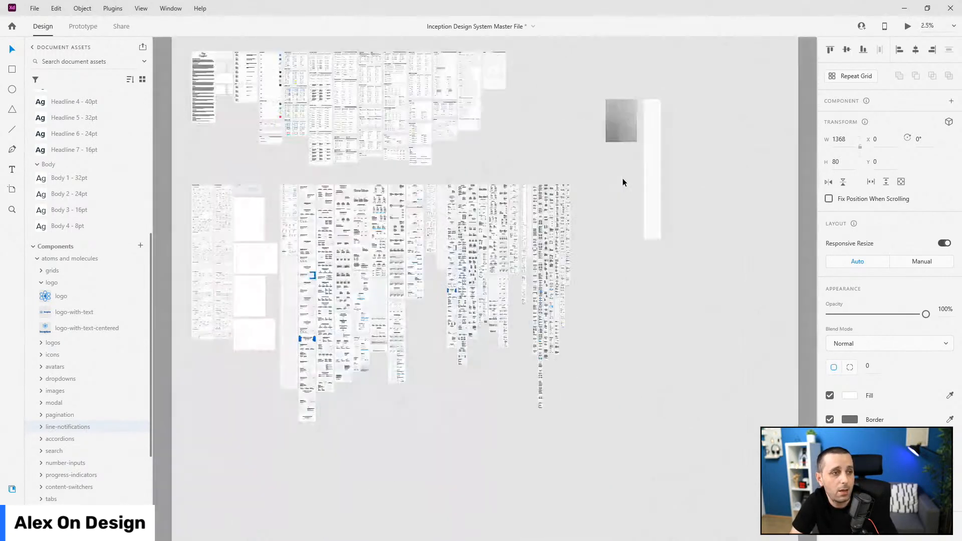
scroll(56, 212, "up", 6)
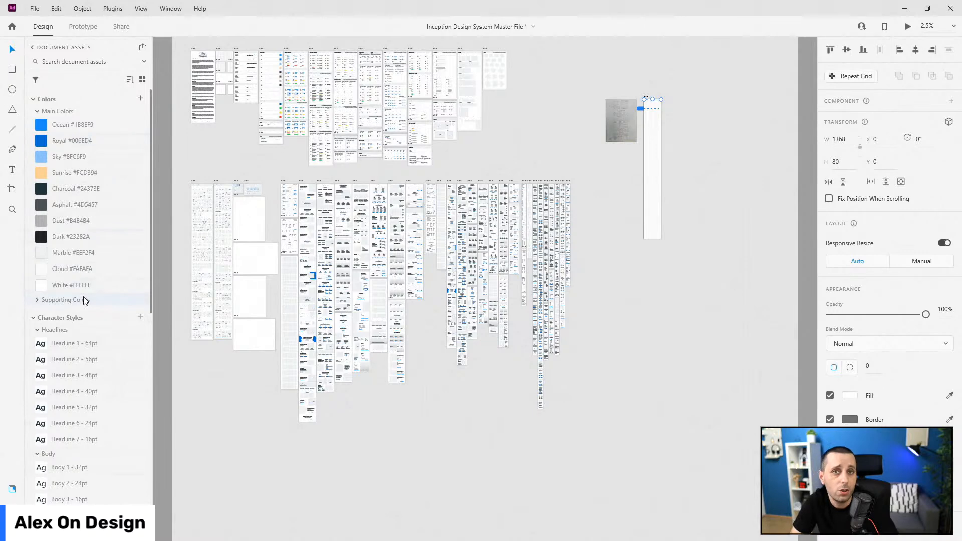
scroll(663, 88, "up", 10, "ctrl")
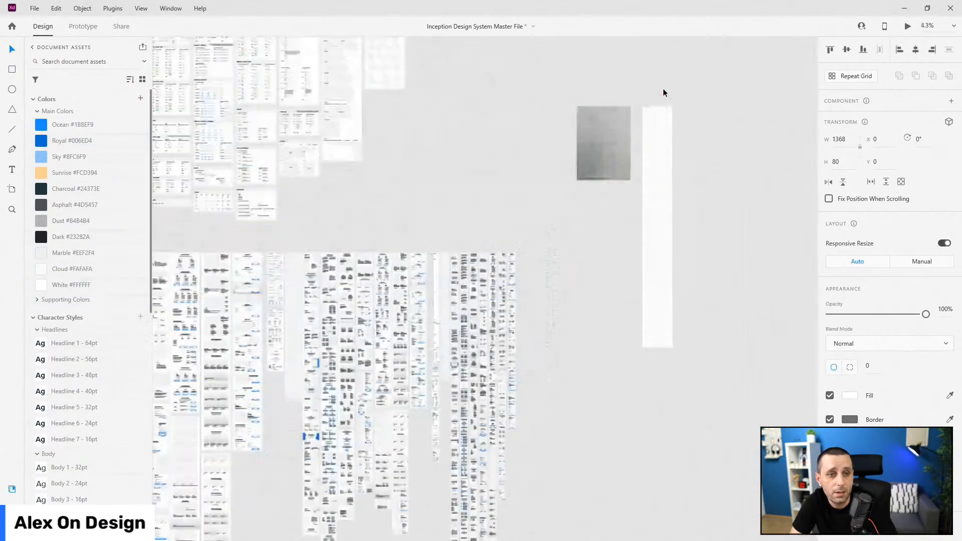
scroll(623, 128, "up", 3, "ctrl")
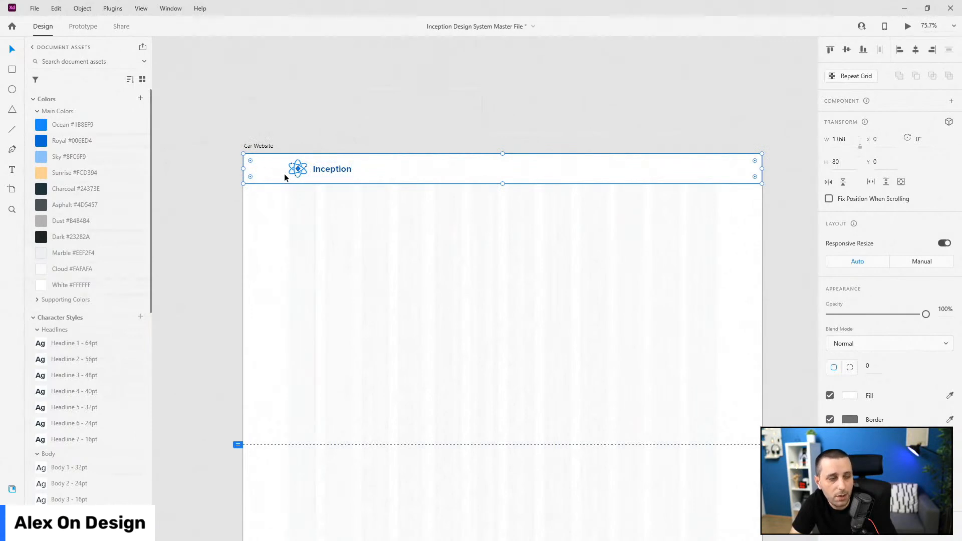
scroll(284, 173, "up", 2, "ctrl")
left_click(830, 420)
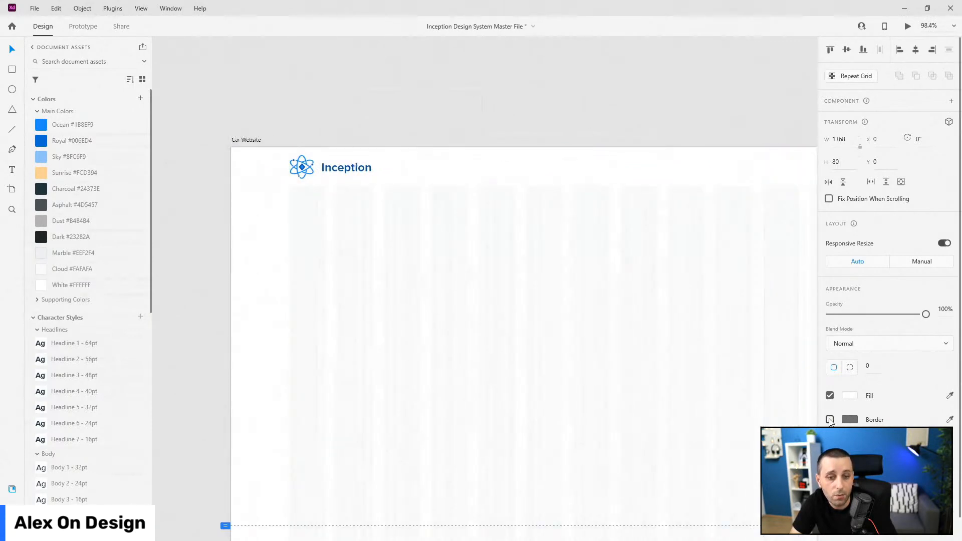
Fill the Car Website artboard background with the Cloud #FAFAFA colour.
left_click(254, 145)
left_click(247, 141)
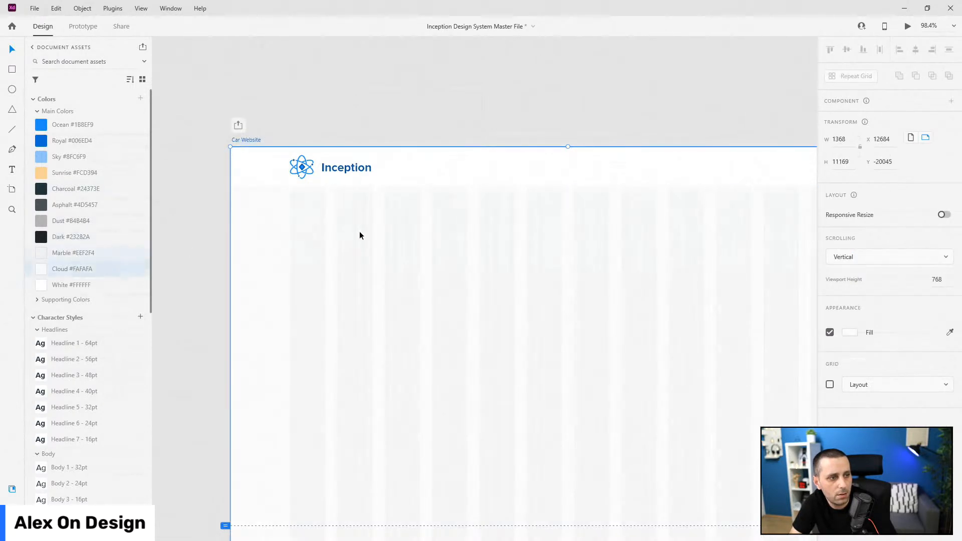
scroll(176, 200, "down", 4)
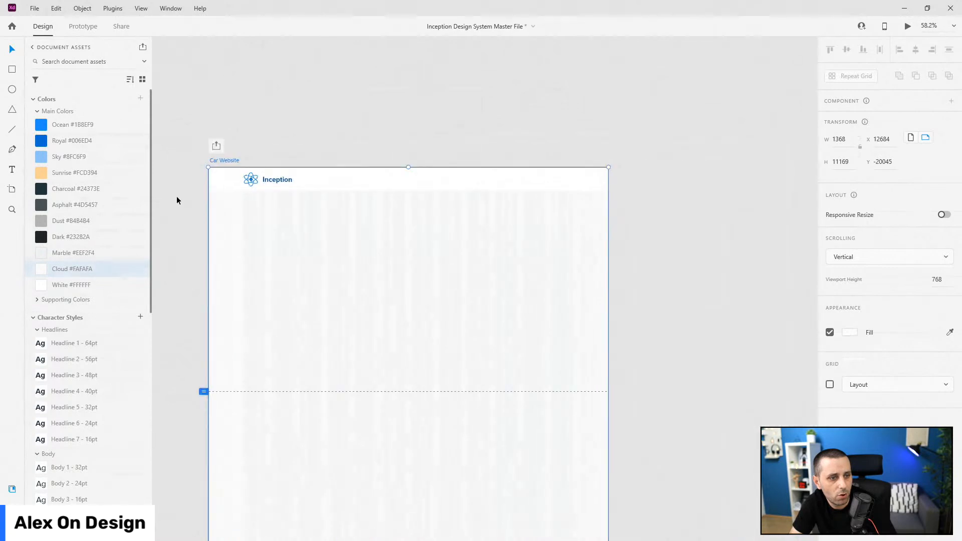
scroll(283, 193, "up", 4)
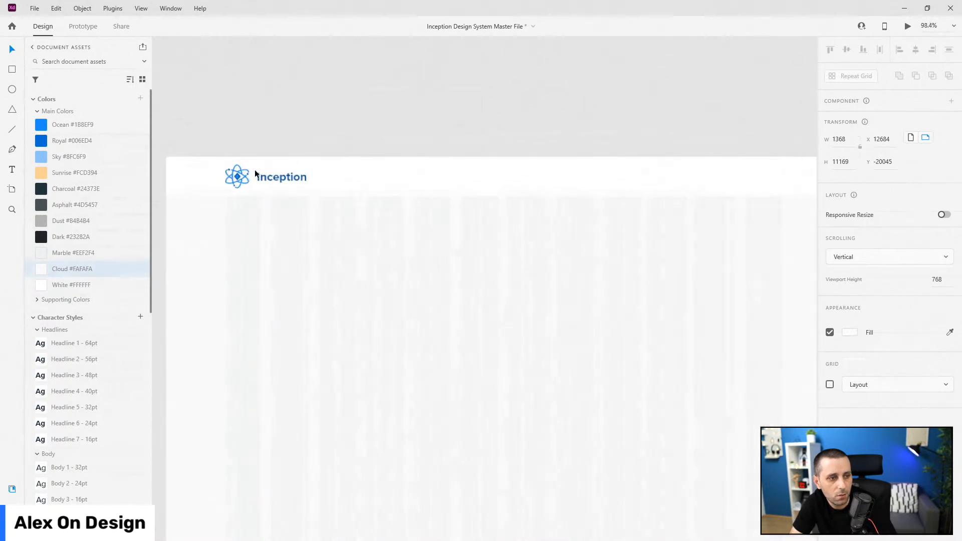
Collapse the logo group in the component assets and expand the default group under buttons.
scroll(85, 337, "down", 15)
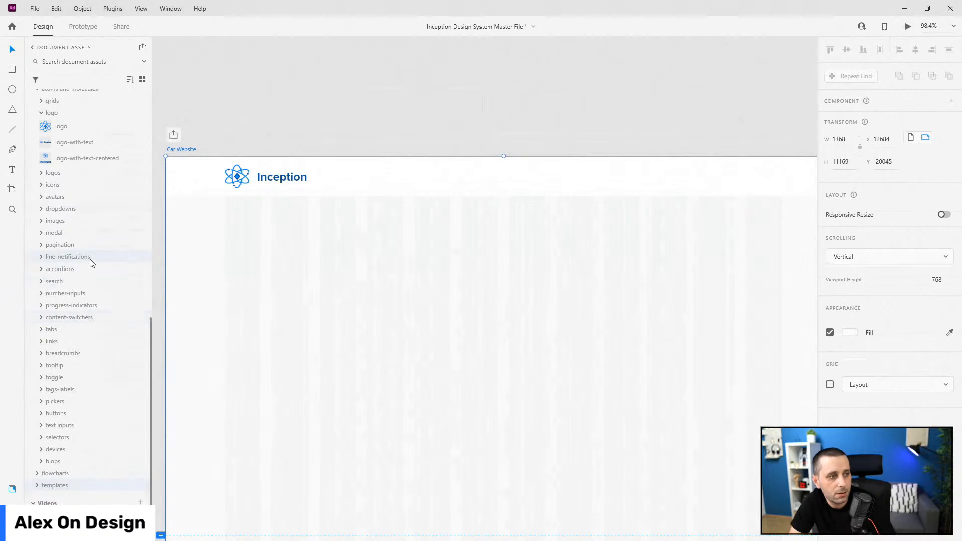
left_click(42, 114)
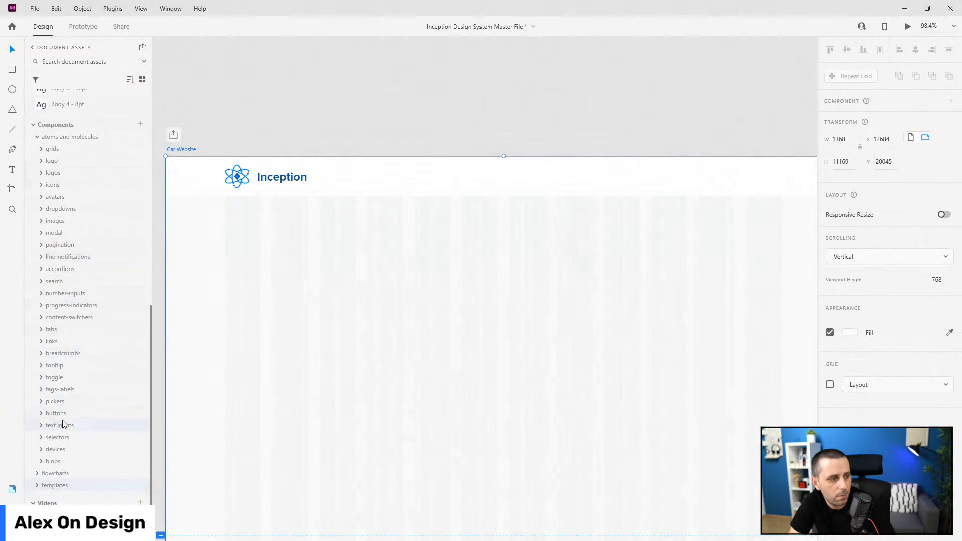
scroll(69, 335, "down", 3)
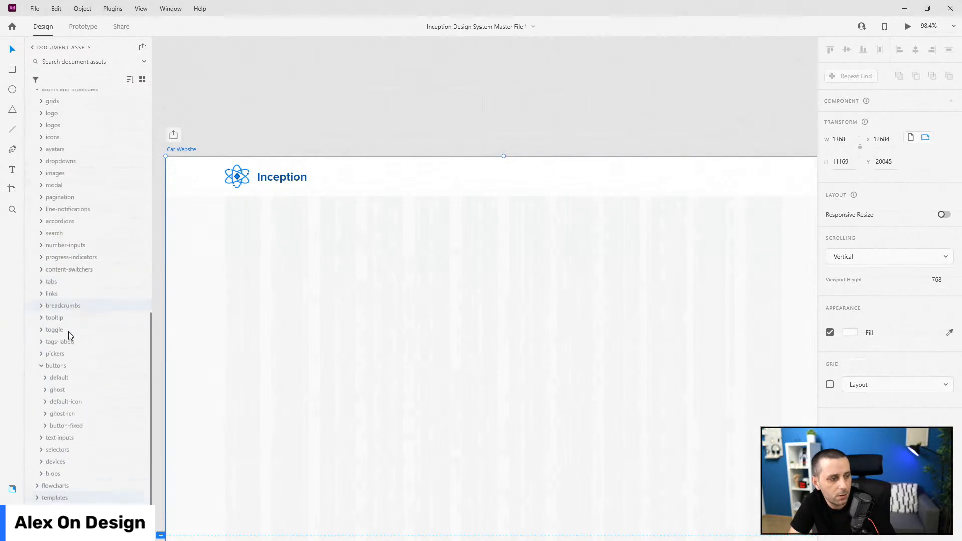
left_click(45, 366)
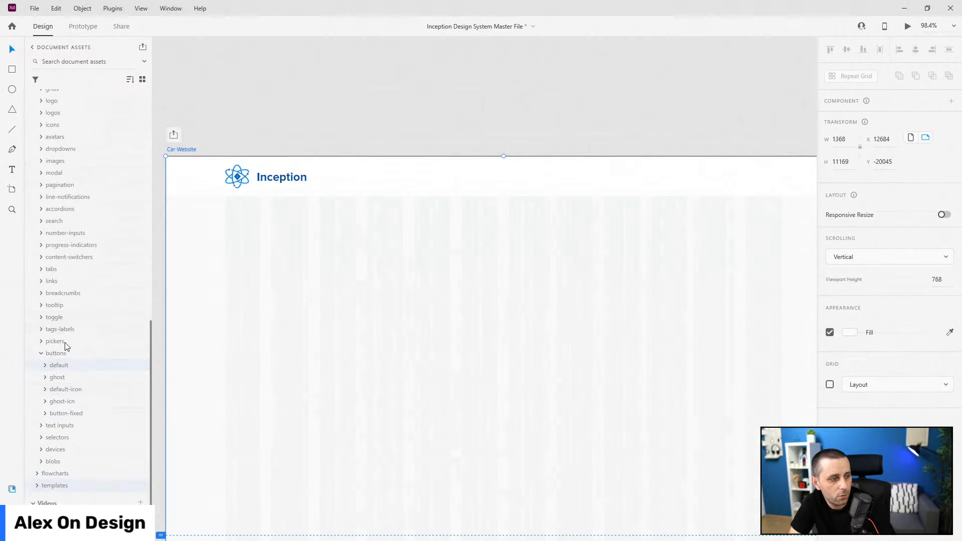
scroll(65, 341, "down", 2)
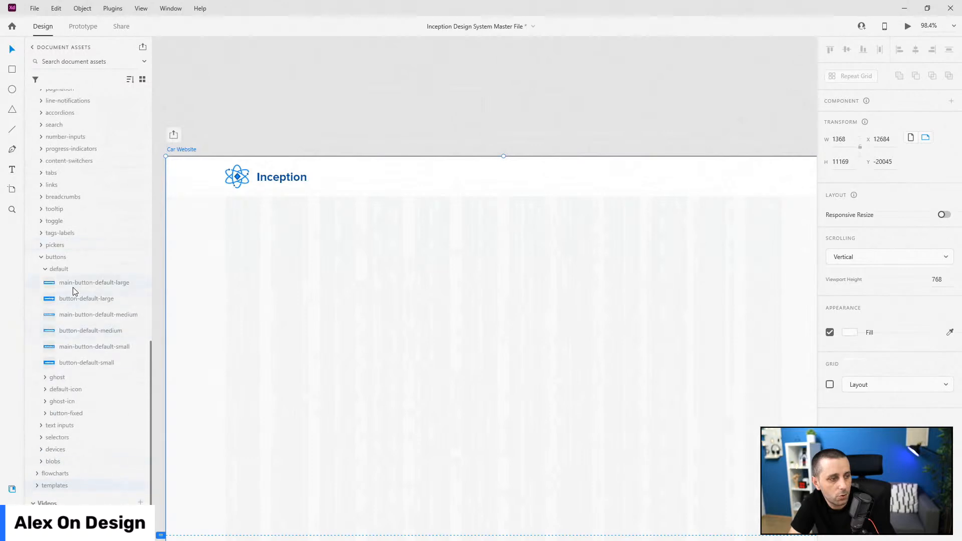
left_click_drag(76, 316, 642, 177)
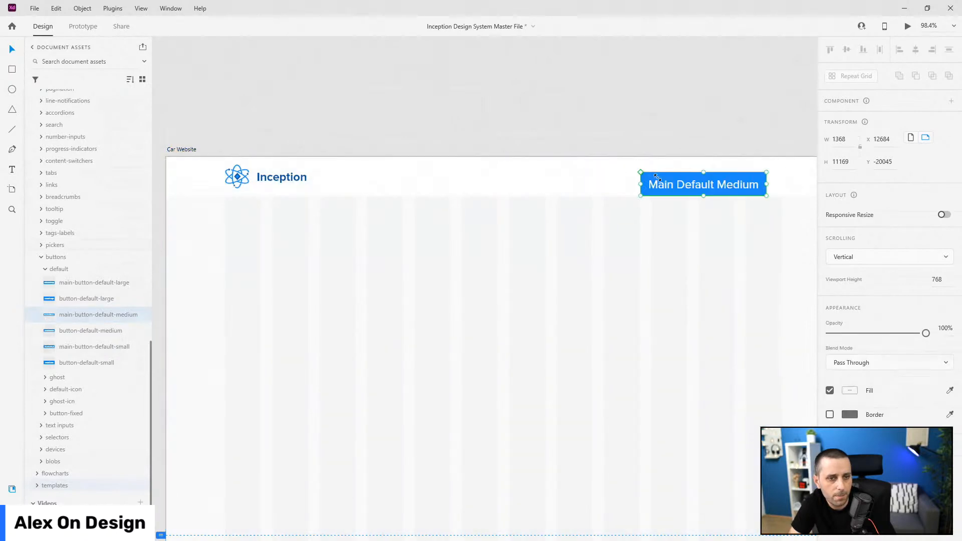
scroll(524, 171, "down", 2)
scroll(785, 121, "up", 3)
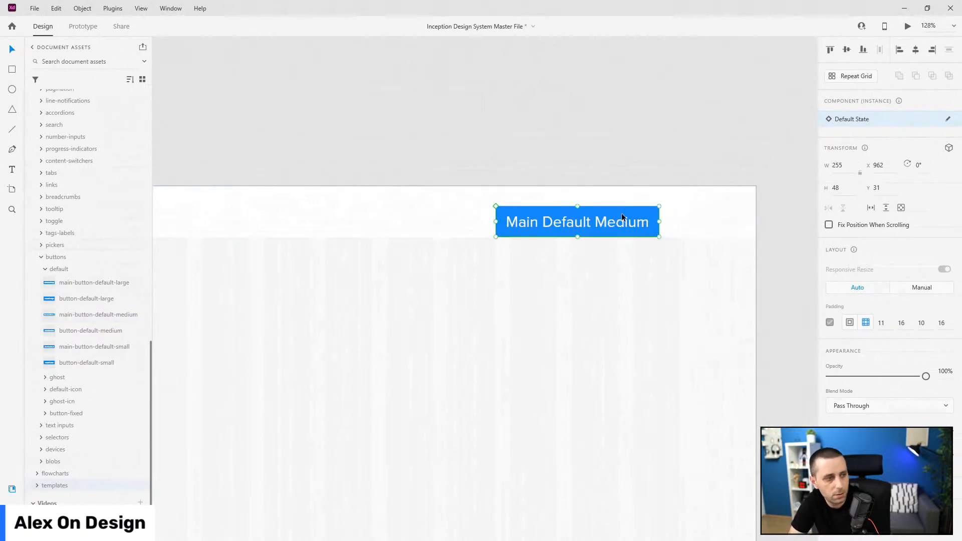
Place the button-default-medium component in the header and centre it vertically at X 990, Y 16.
left_click(86, 332)
left_click_drag(71, 334, 507, 207)
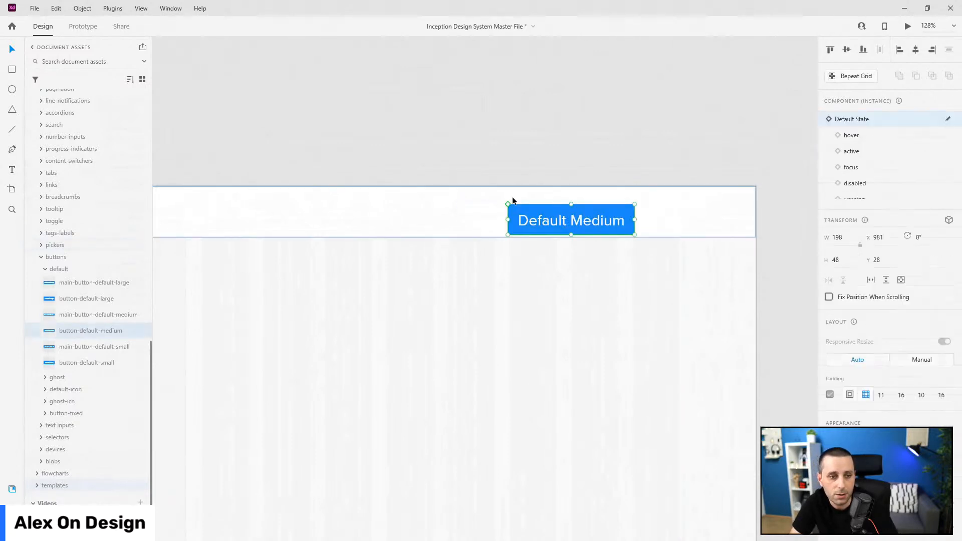
left_click_drag(598, 217, 603, 209)
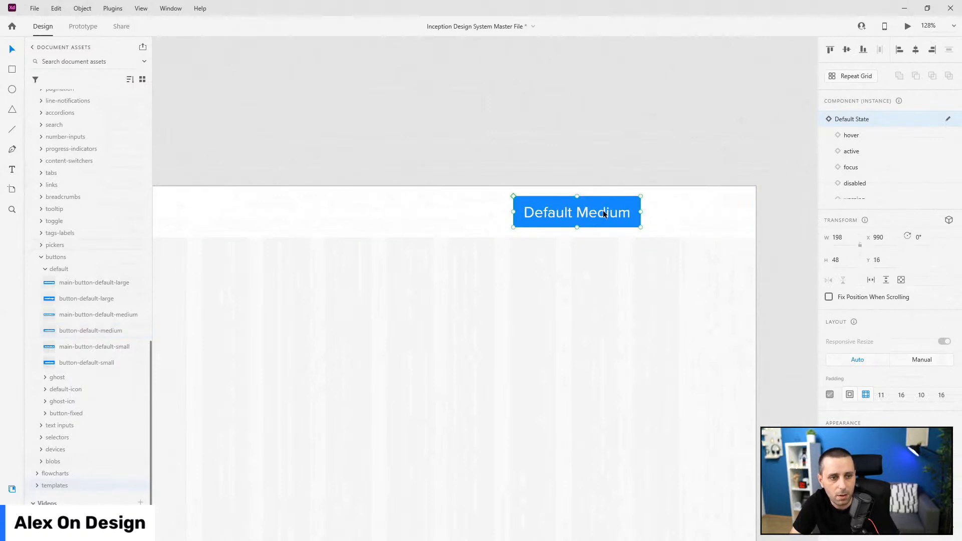
Change the header button's label to Register and collapse its component in the artboard's layers.
double_click(604, 213)
key("Return")
type("Register")
key("Escape")
left_click(12, 508)
left_click(42, 87)
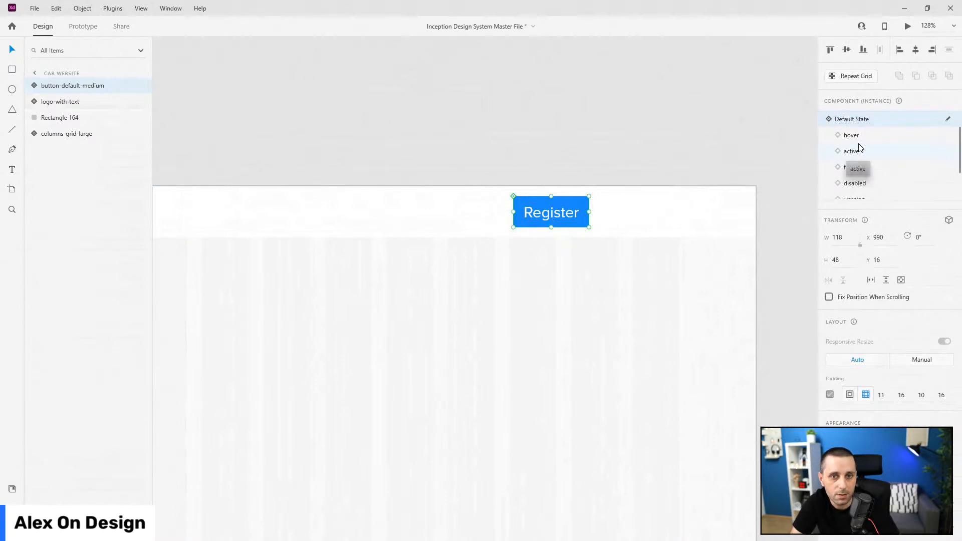
Change the label in the button's hover state to Register and return the button to its default state.
left_click(859, 136)
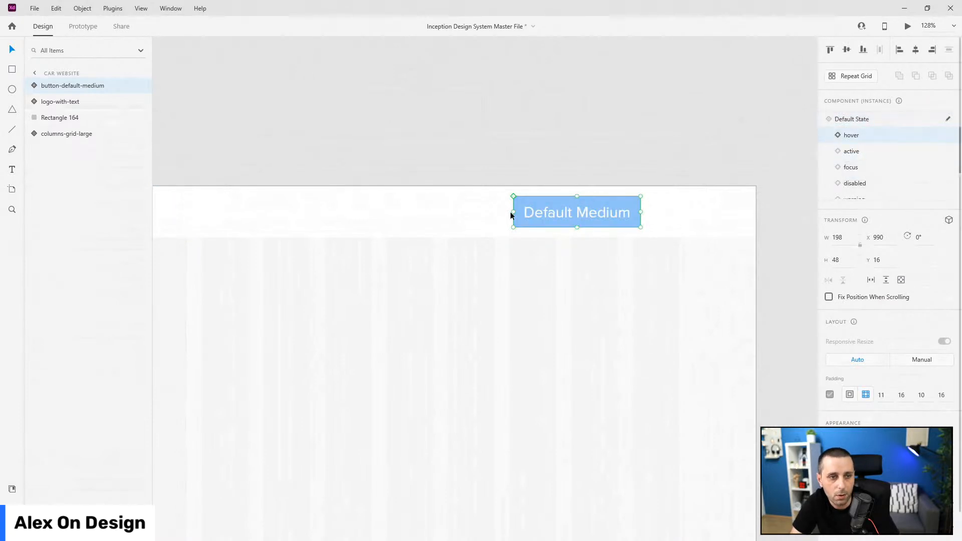
double_click(550, 213)
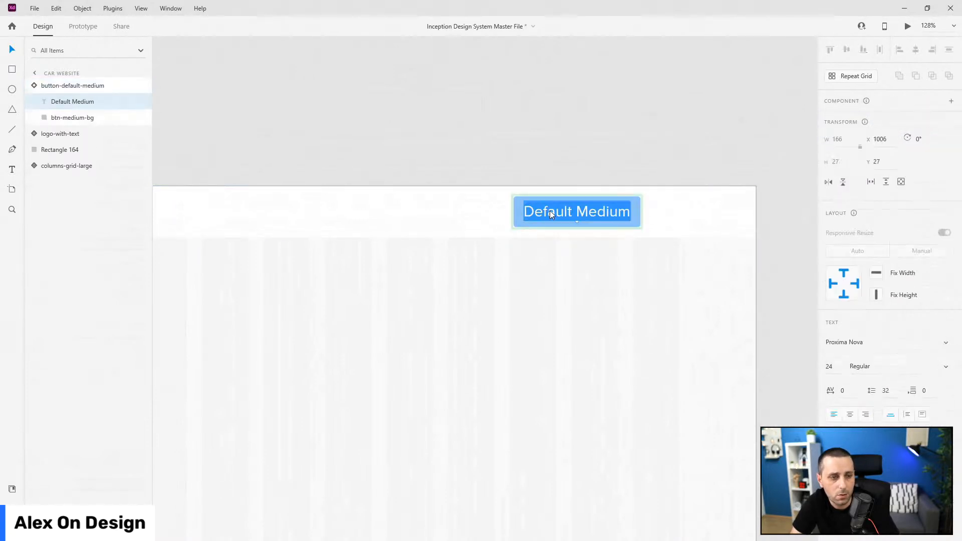
double_click(549, 212)
type("Register")
left_click(675, 215)
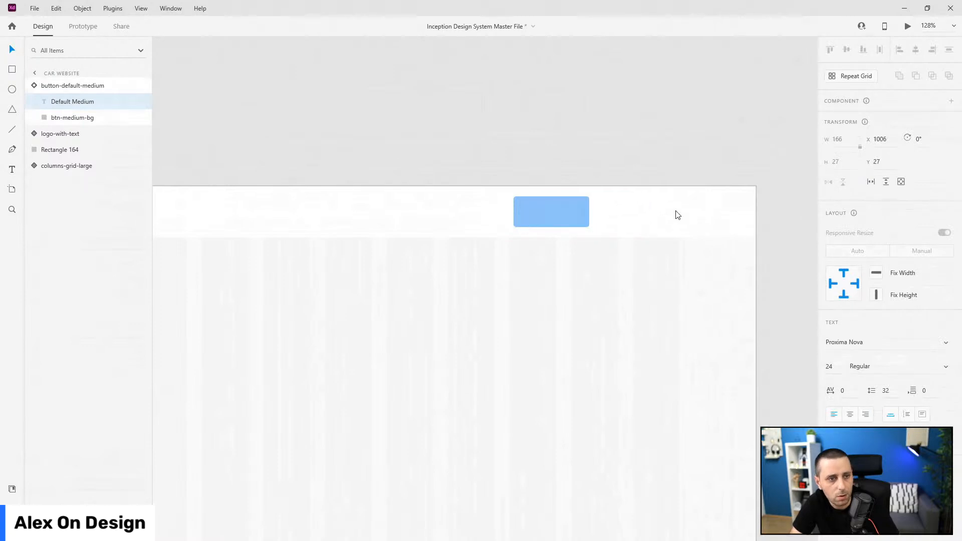
left_click(35, 86)
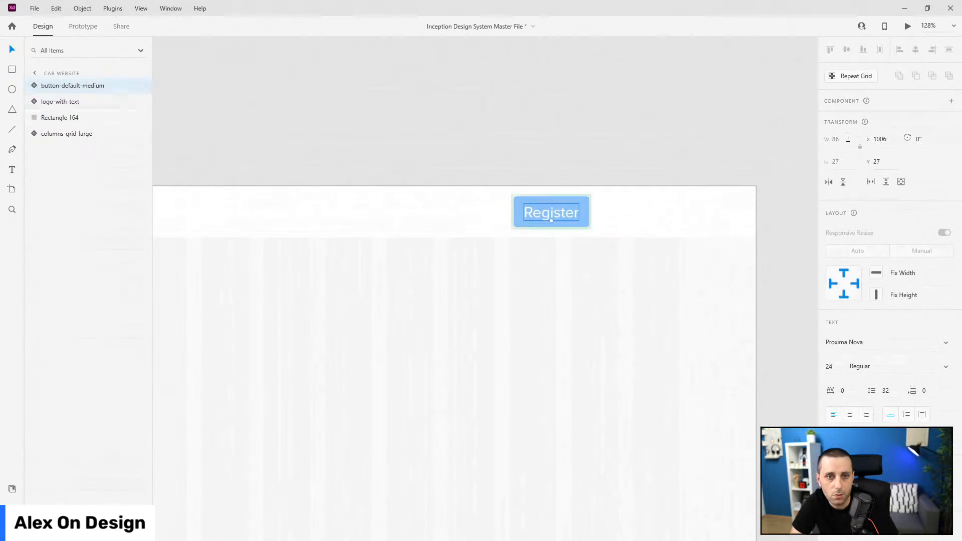
key("Escape")
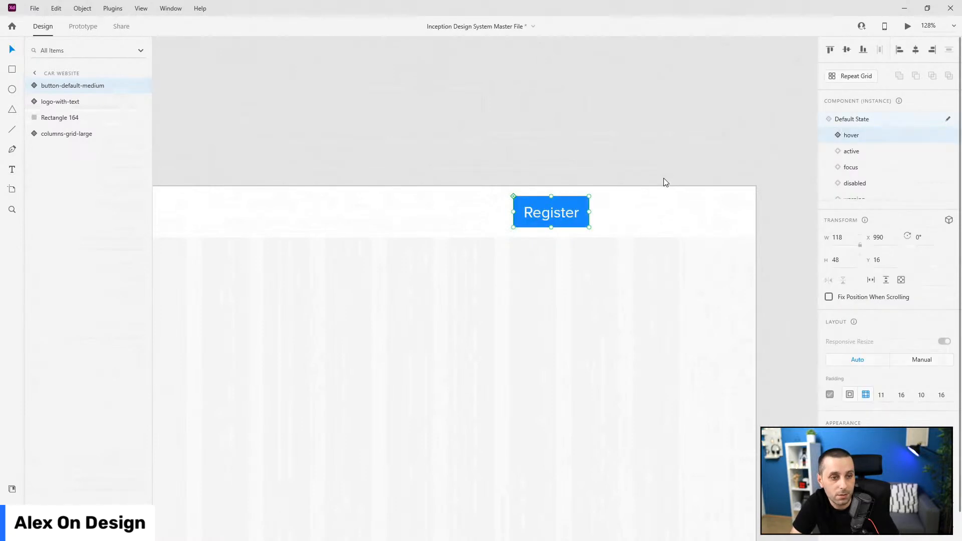
Move the Register button to the last grid column of the header at X 1130, Y 16.
left_click_drag(549, 219, 650, 209)
scroll(734, 231, "down", 5)
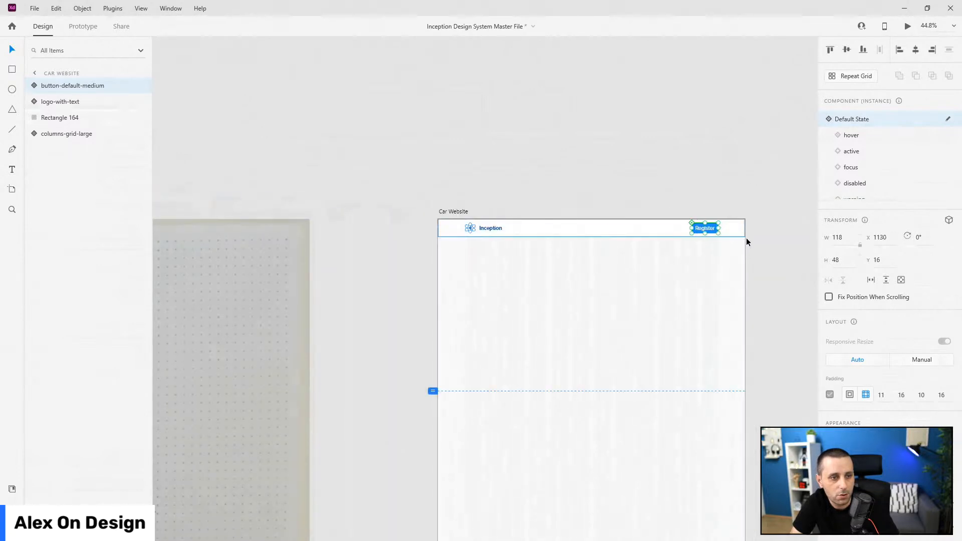
scroll(740, 236, "down", 3)
scroll(543, 238, "up", 8)
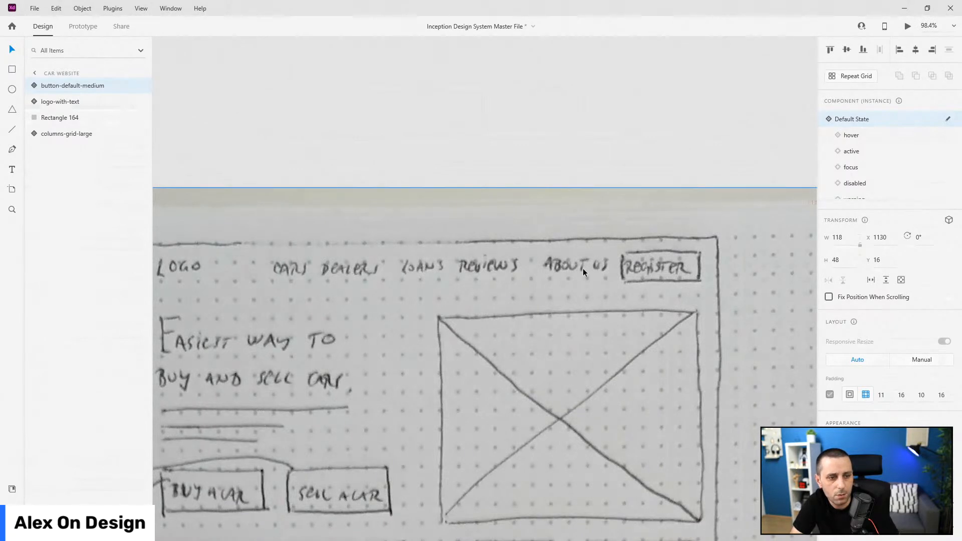
Add a left-aligned text reading Cars in the header of the Car Website artboard, just after the logo.
scroll(489, 262, "down", 4)
scroll(489, 262, "up", 4)
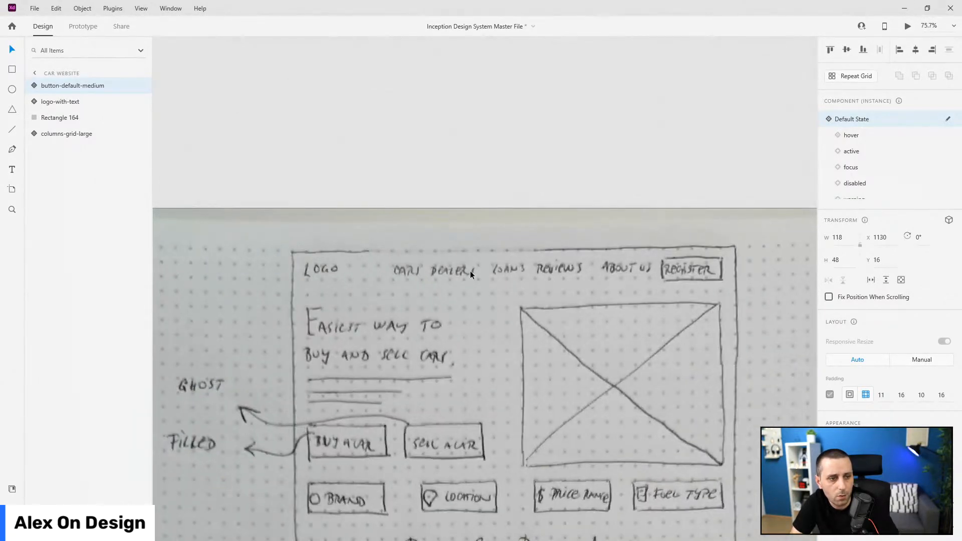
scroll(584, 271, "down", 3)
scroll(728, 275, "right", 10)
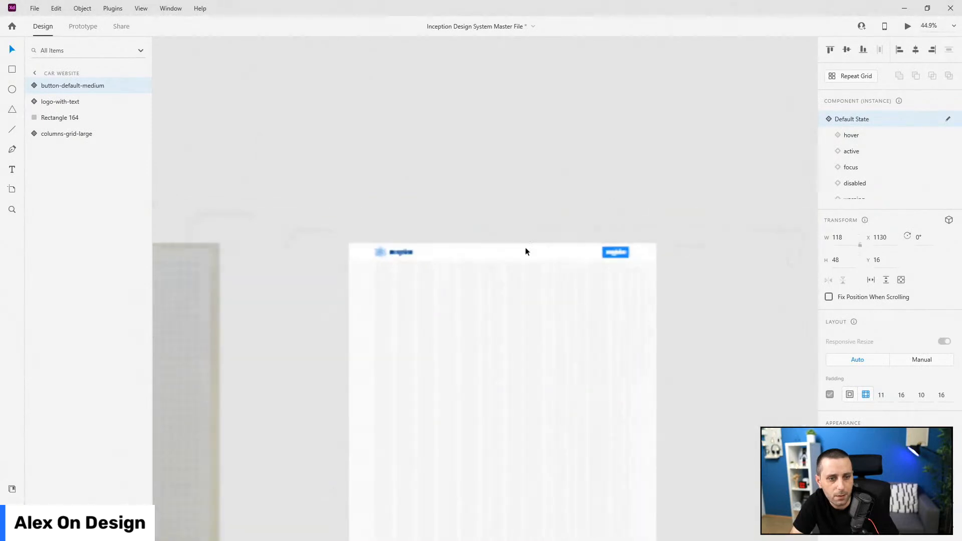
scroll(500, 163, "left", 5)
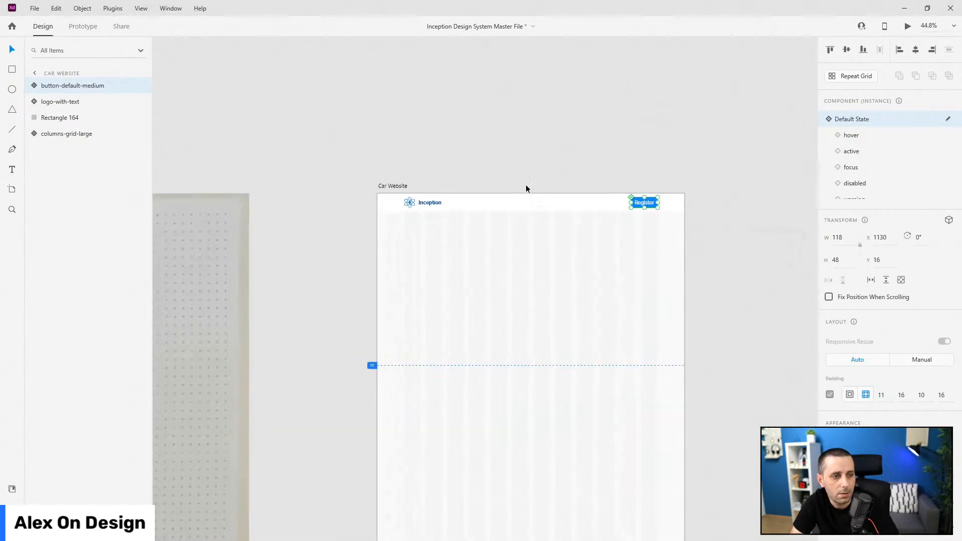
scroll(542, 193, "up", 4)
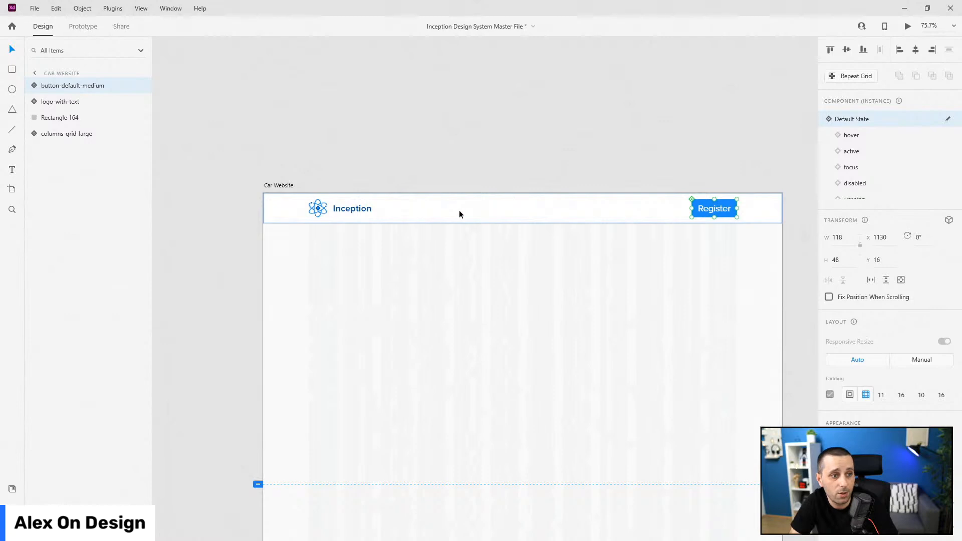
scroll(458, 203, "up", 2)
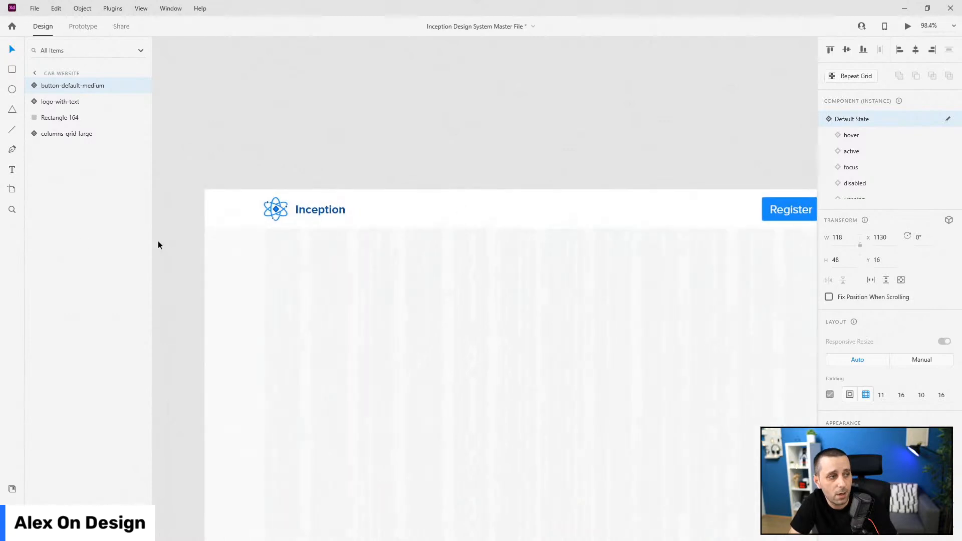
left_click(12, 169)
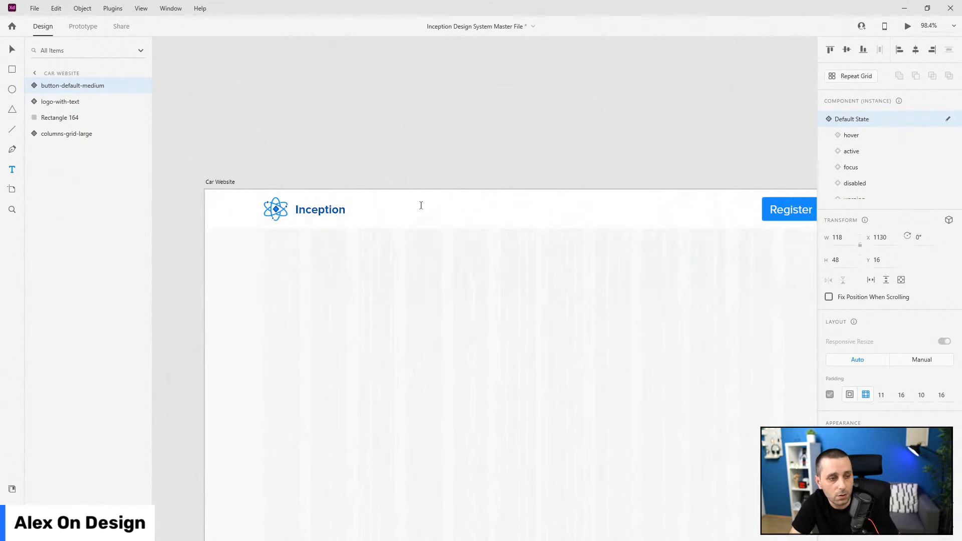
left_click(400, 219)
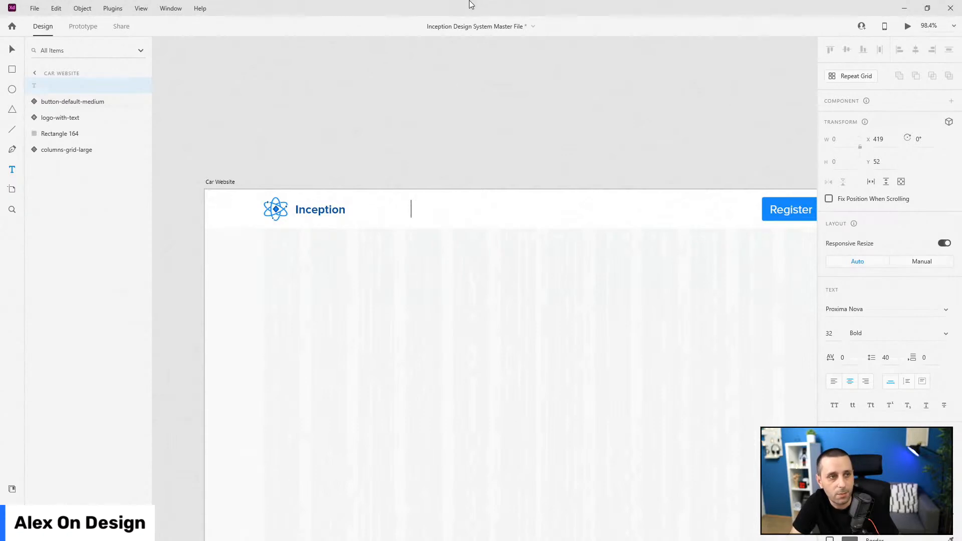
type("Cars")
key("ctrl+a")
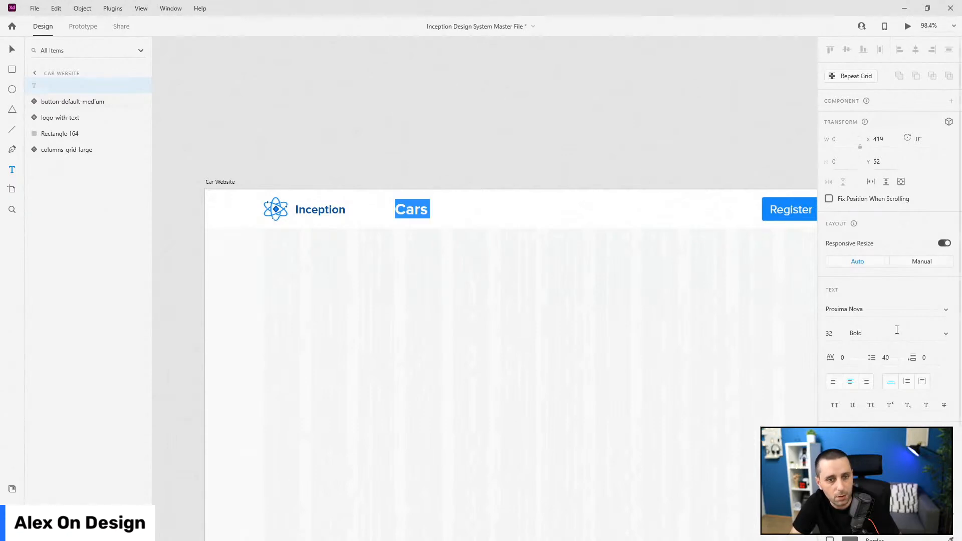
key("BackSpace")
left_click(833, 381)
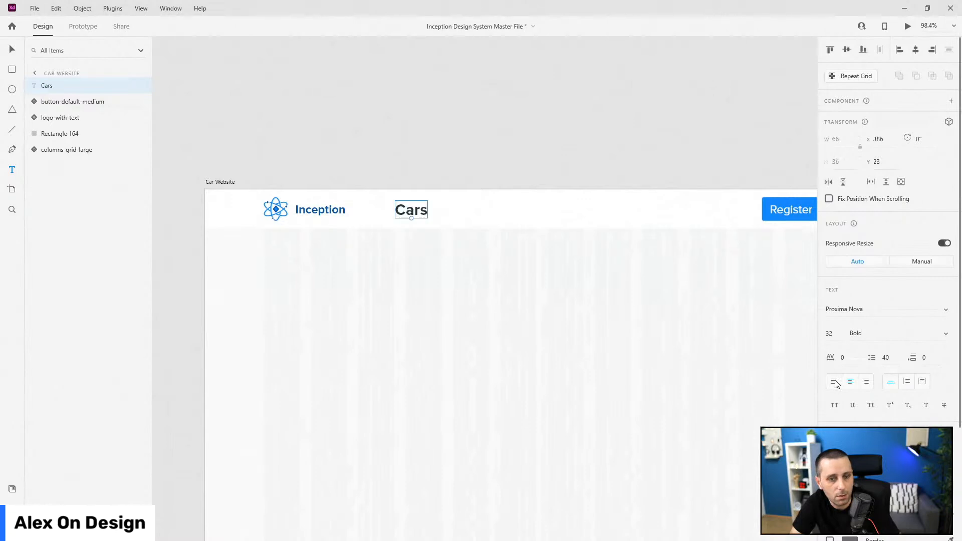
Apply the Headline 7 - 16pt character style from the document assets to the Cars text.
left_click(13, 50)
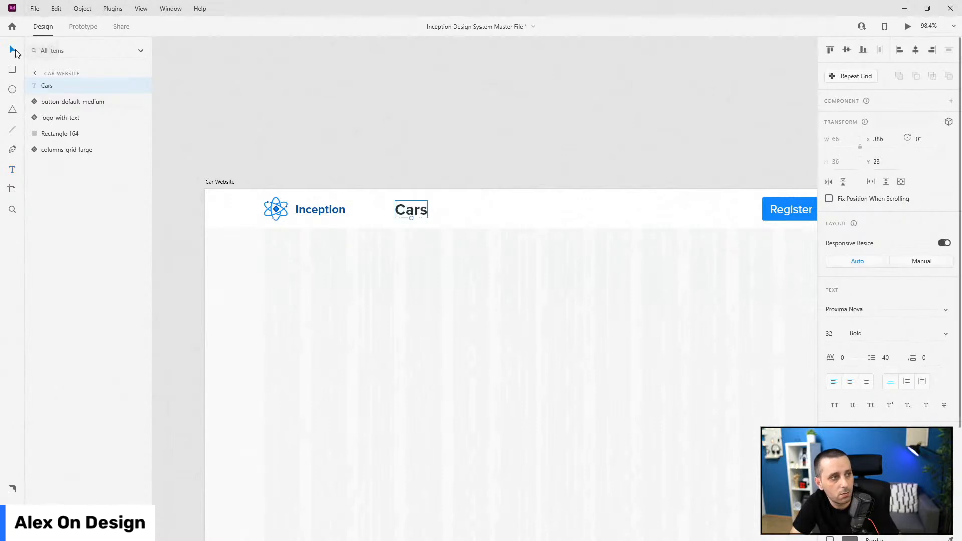
left_click(12, 488)
scroll(76, 317, "up", 3)
scroll(76, 318, "up", 5)
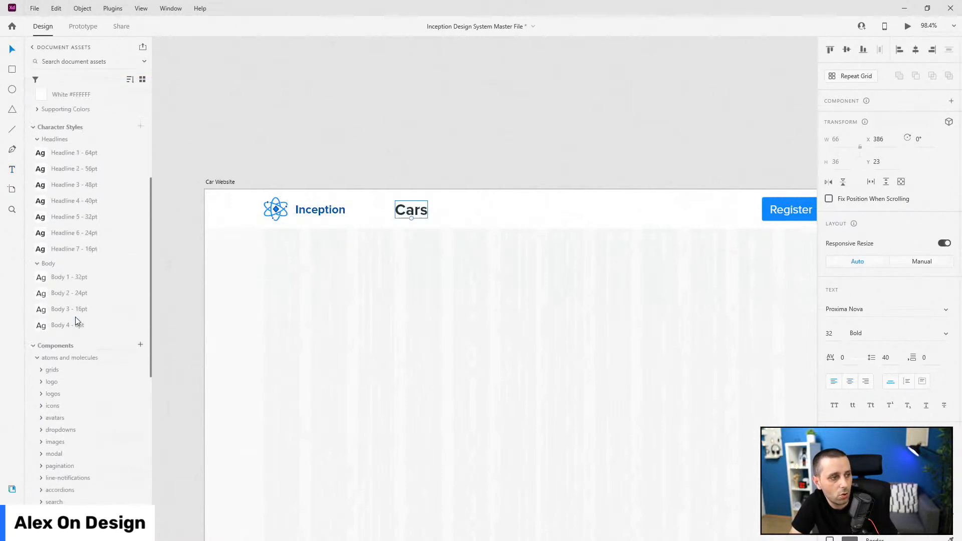
left_click(83, 282)
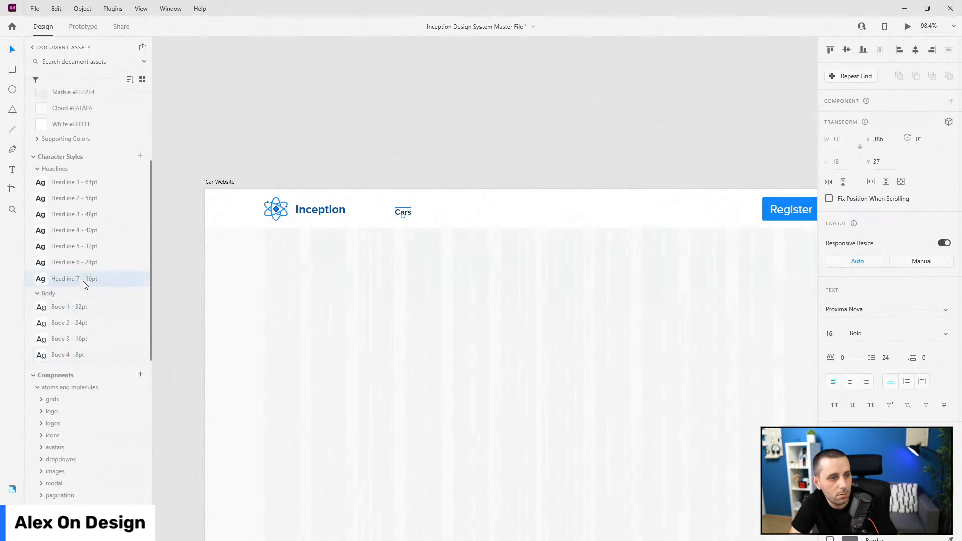
Group the Cars text, rename the group nav-items and turn on a horizontal stack for it.
key("ctrl+g")
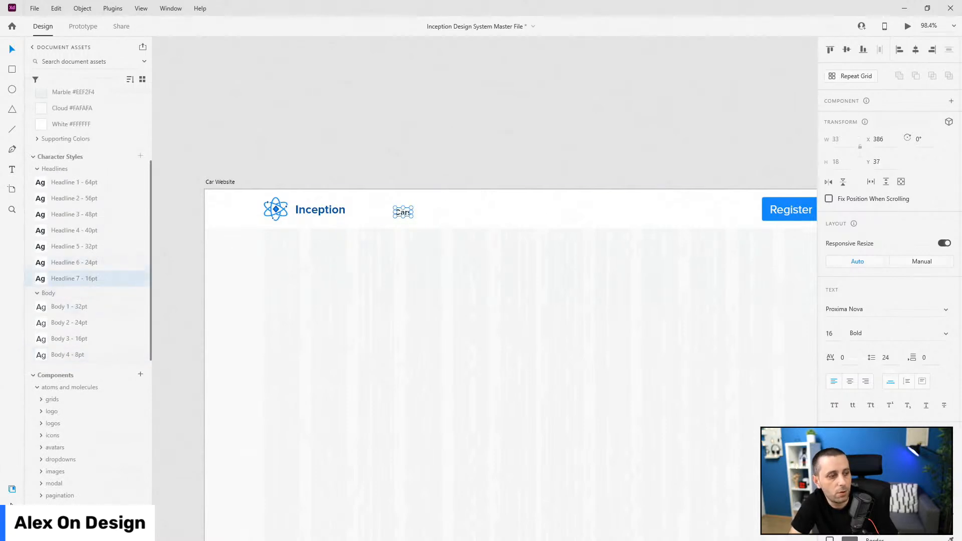
left_click(12, 488)
double_click(52, 86)
type("nav items")
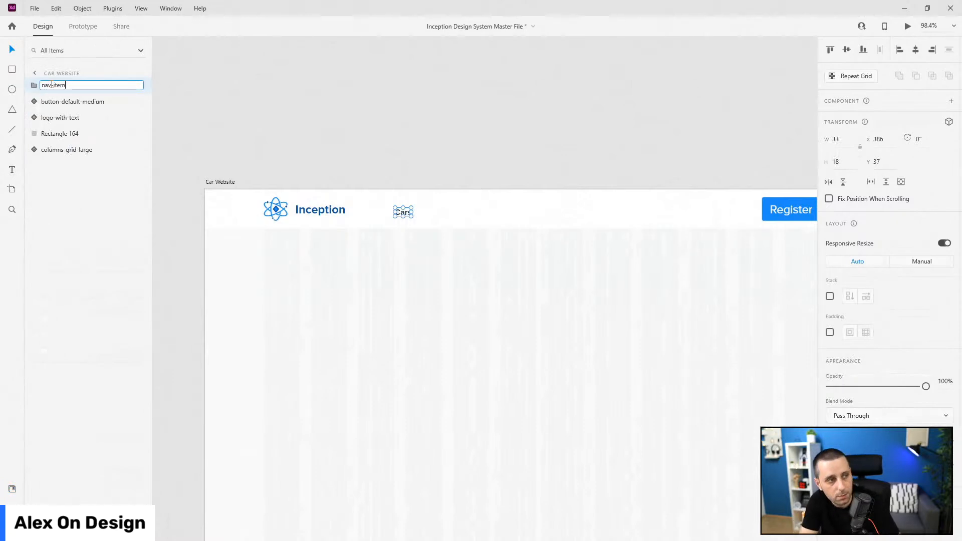
key("Return")
left_click(829, 296)
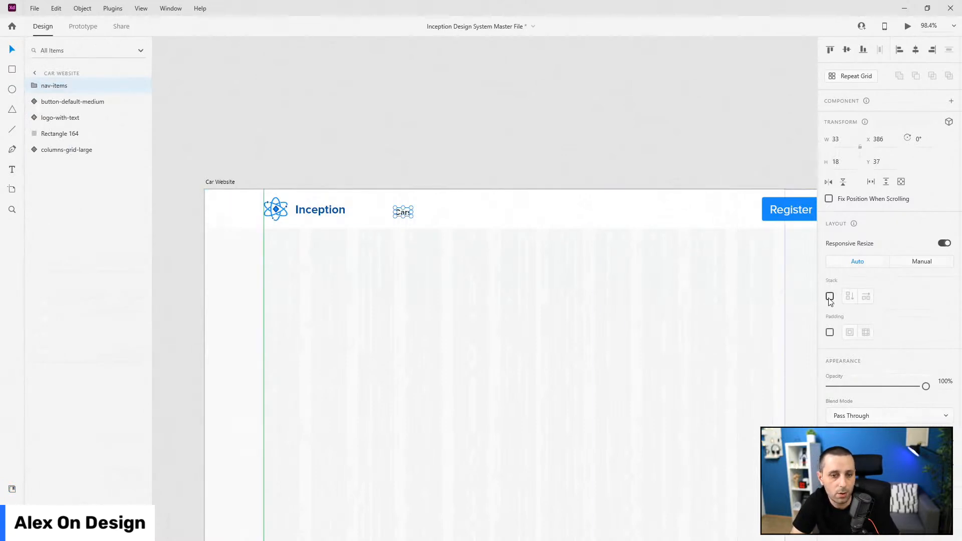
Duplicate the Cars text four times inside the nav-items stack to match the wireframe's navigation.
left_click(36, 88)
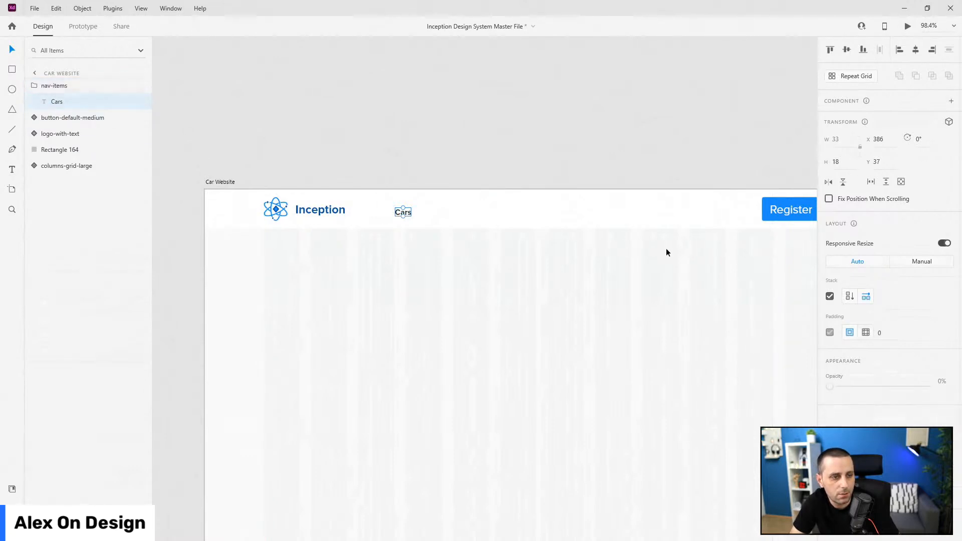
scroll(666, 252, "down", 5)
scroll(304, 204, "up", 2)
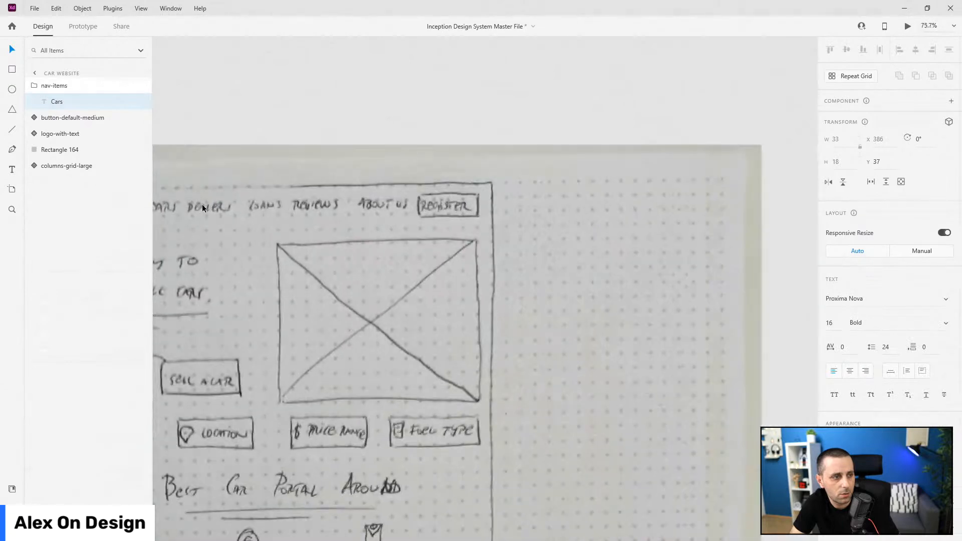
scroll(394, 208, "down", 2)
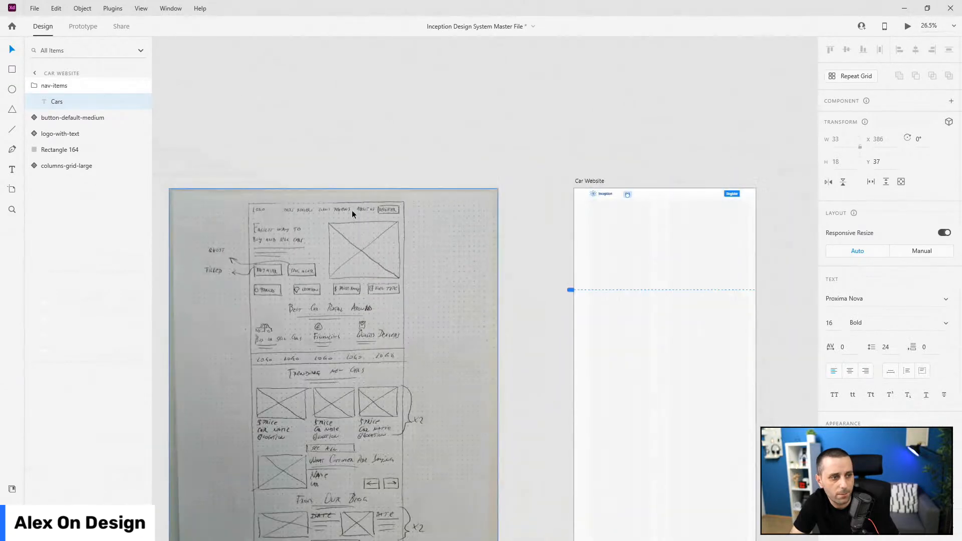
scroll(682, 197, "up", 5)
scroll(599, 189, "up", 2)
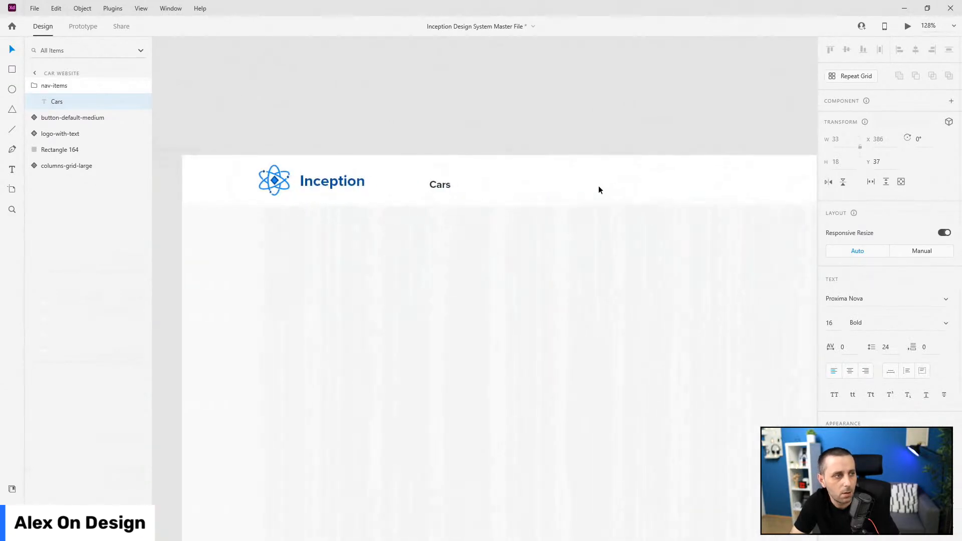
key("ctrl+d")
key("ctrl+d")
key("ctrl+d")
key("ctrl+d")
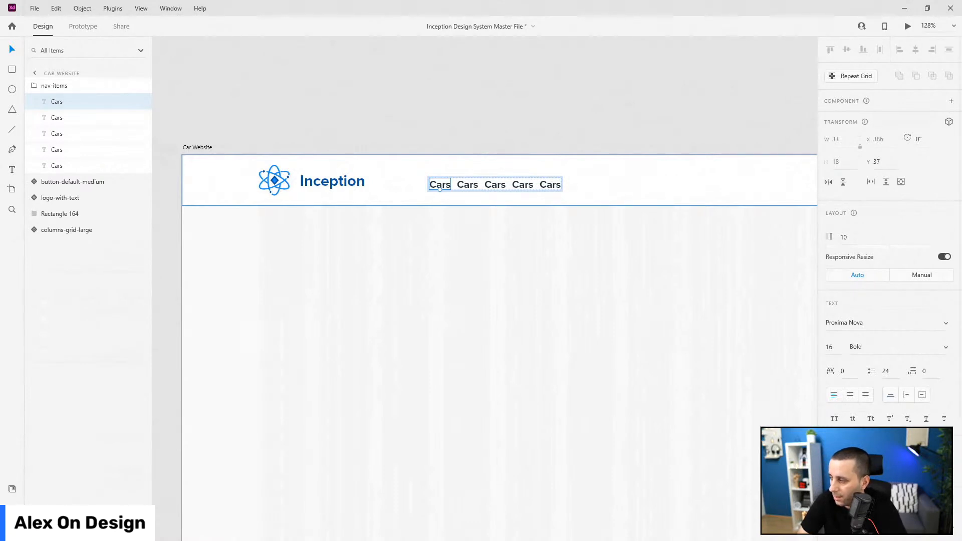
Change the second navigation item's text to Dealers, following the header in the paper wireframe.
scroll(726, 223, "down", 5, "ctrl")
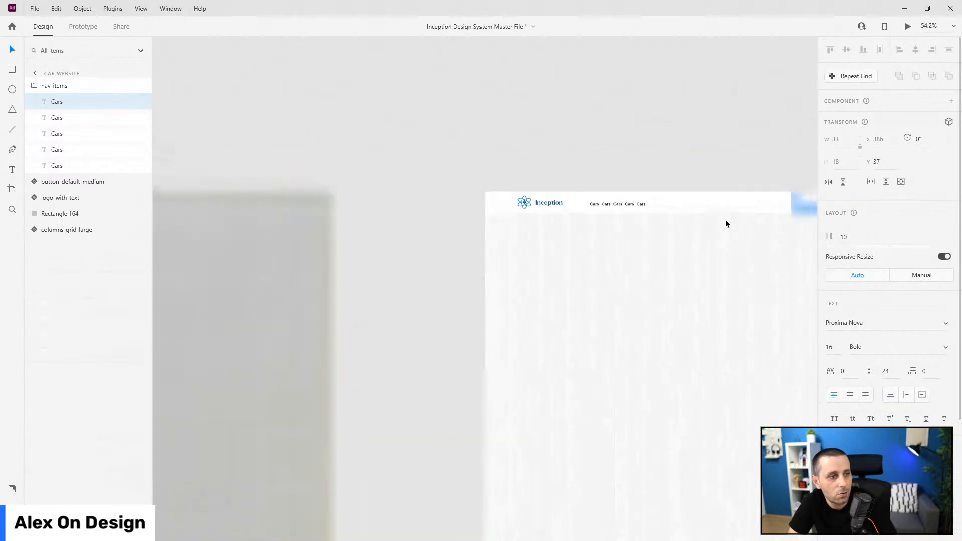
scroll(726, 219, "left", 10)
scroll(285, 239, "up", 1, "ctrl")
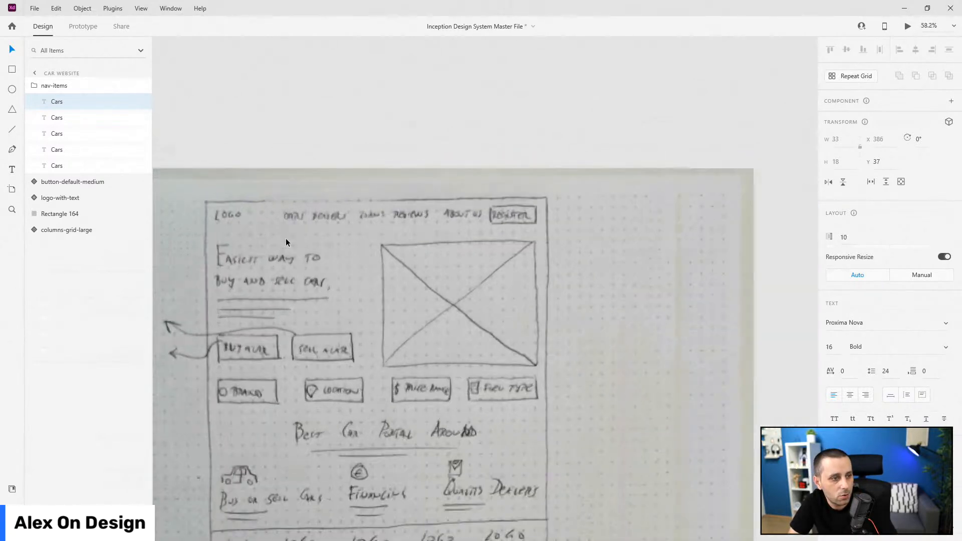
scroll(309, 232, "down", 5, "ctrl")
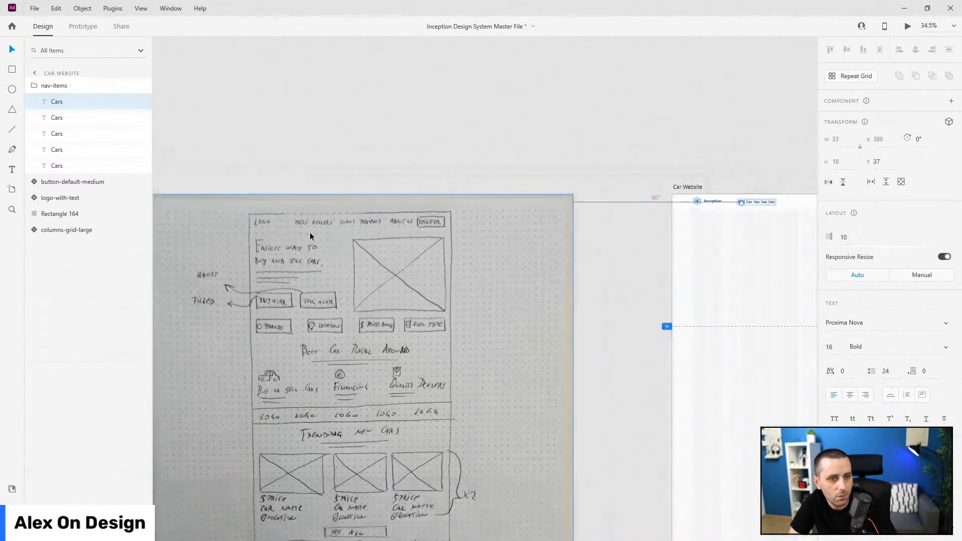
scroll(730, 237, "up", 6, "ctrl")
left_click(551, 207)
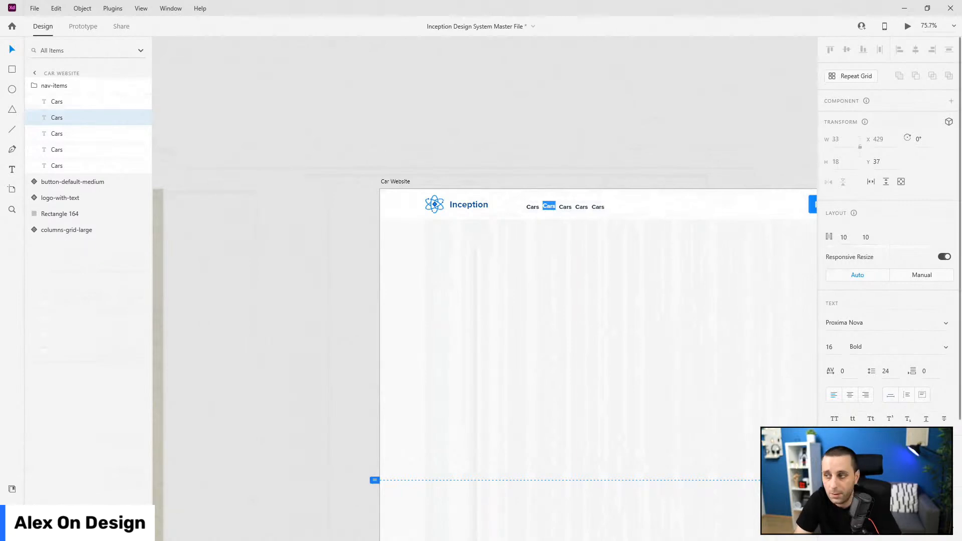
type("Dealers")
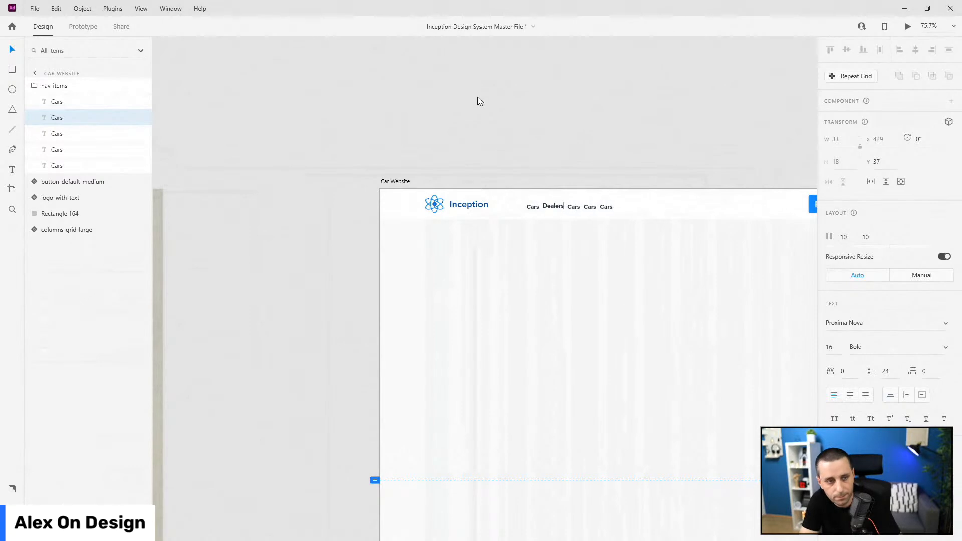
key("Escape")
key("Escape")
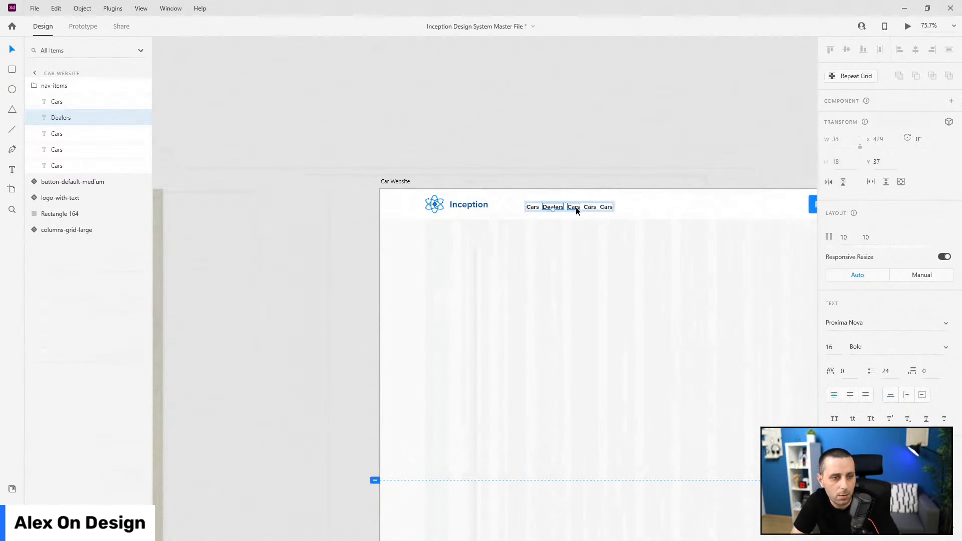
double_click(576, 208)
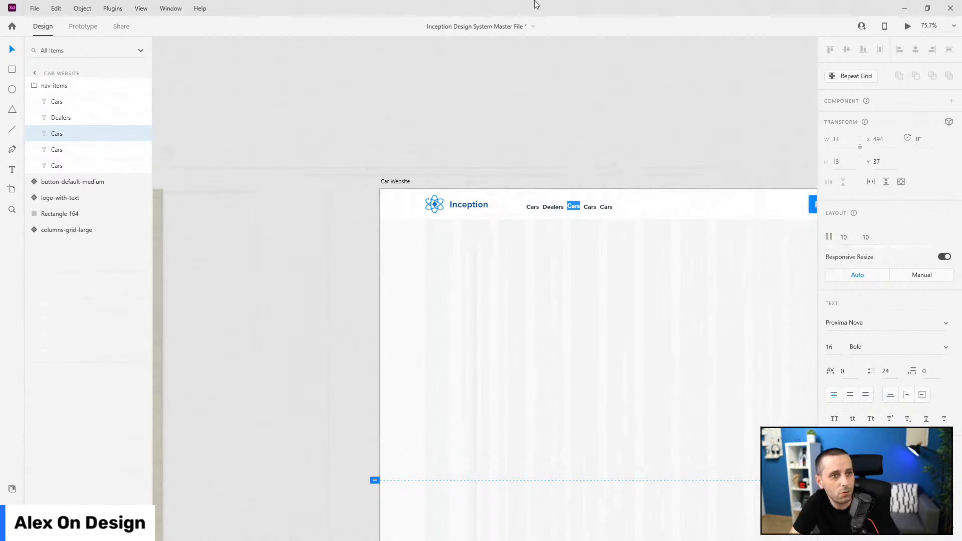
key("BackSpace")
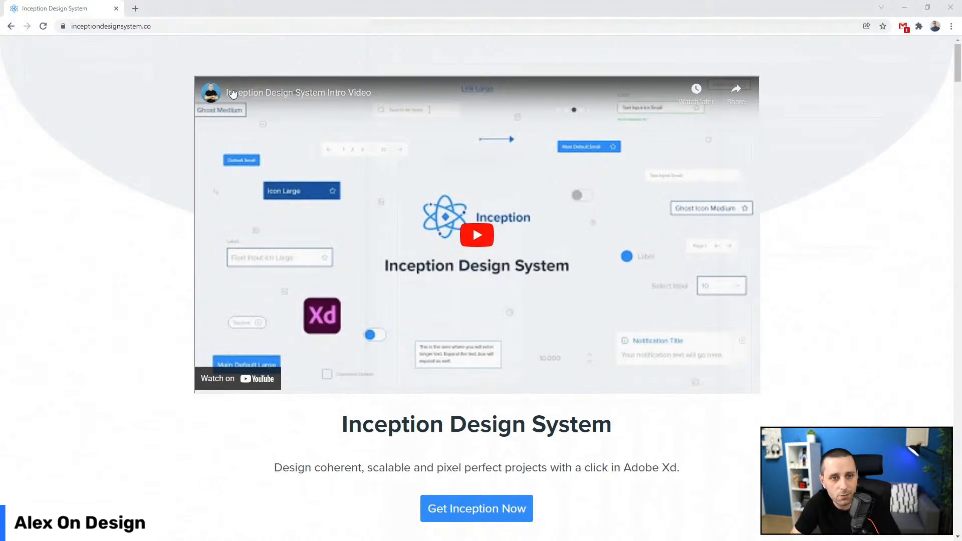
scroll(208, 308, "down", 4)
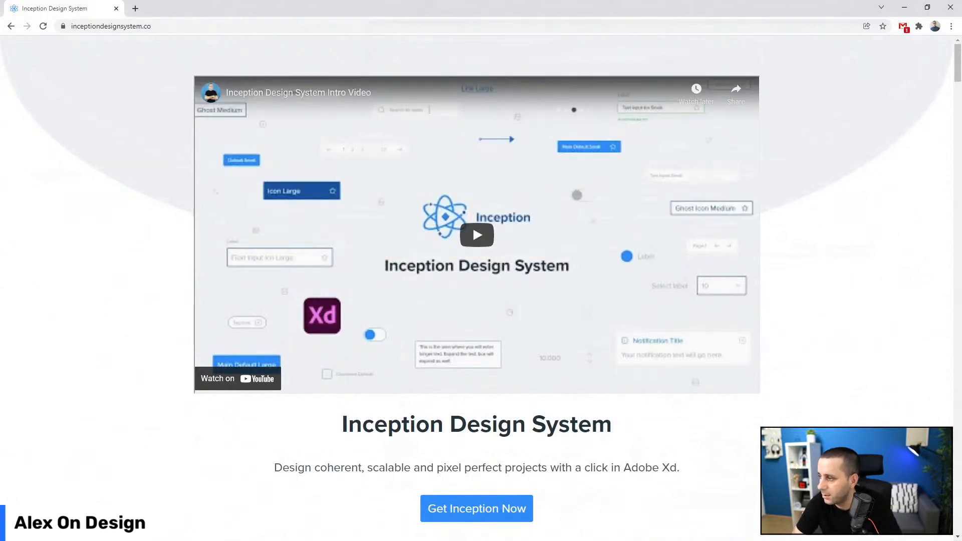
key("alt")
key("alt+Tab")
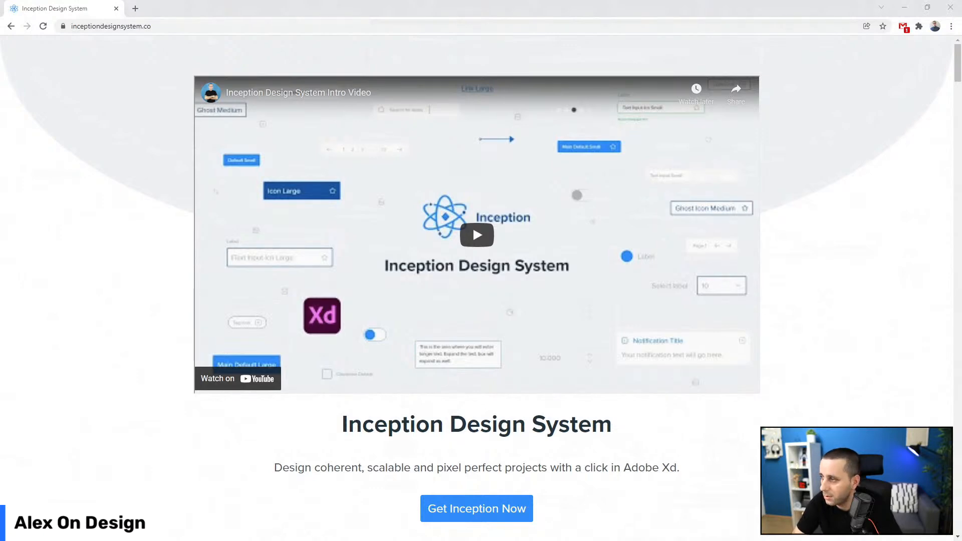
left_click_drag(621, 173, 295, 1)
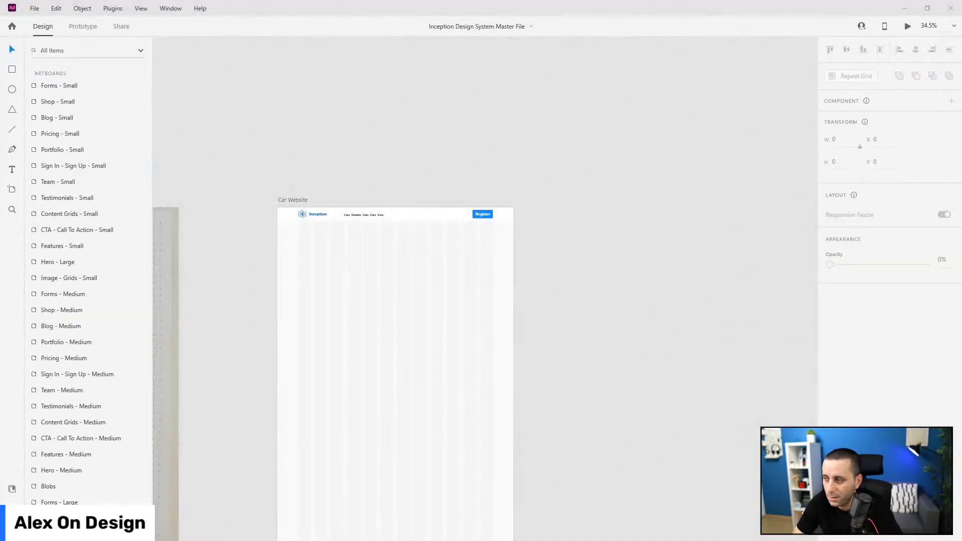
Change the third navigation item's text in the Car Website header to Loans.
scroll(265, 228, "up", 3, "ctrl")
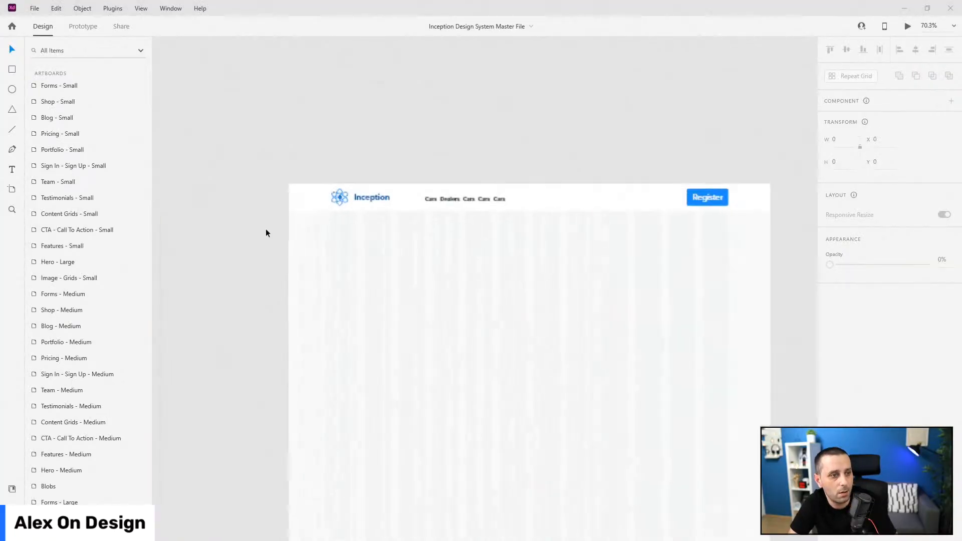
scroll(502, 197, "down", 3)
scroll(502, 198, "up", 6)
scroll(503, 198, "down", 5)
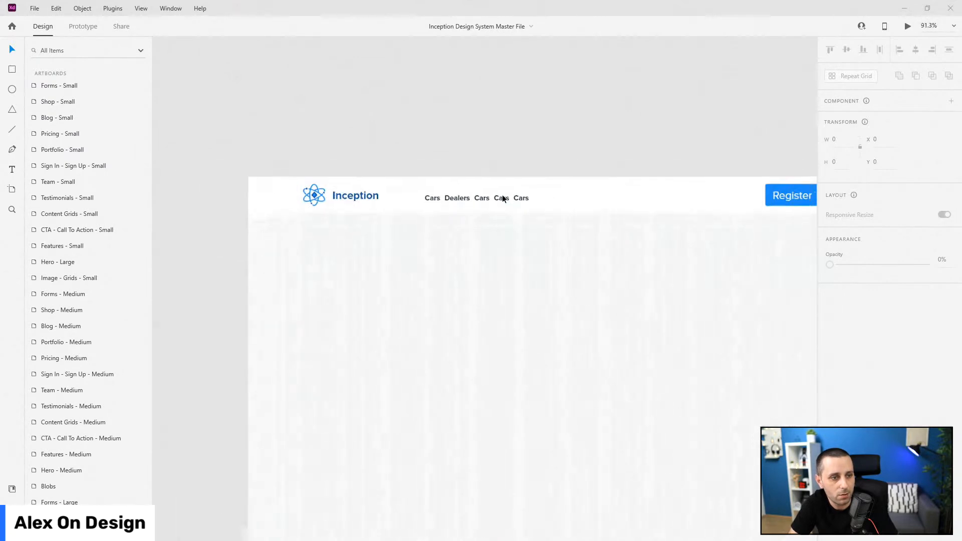
scroll(502, 198, "up", 4)
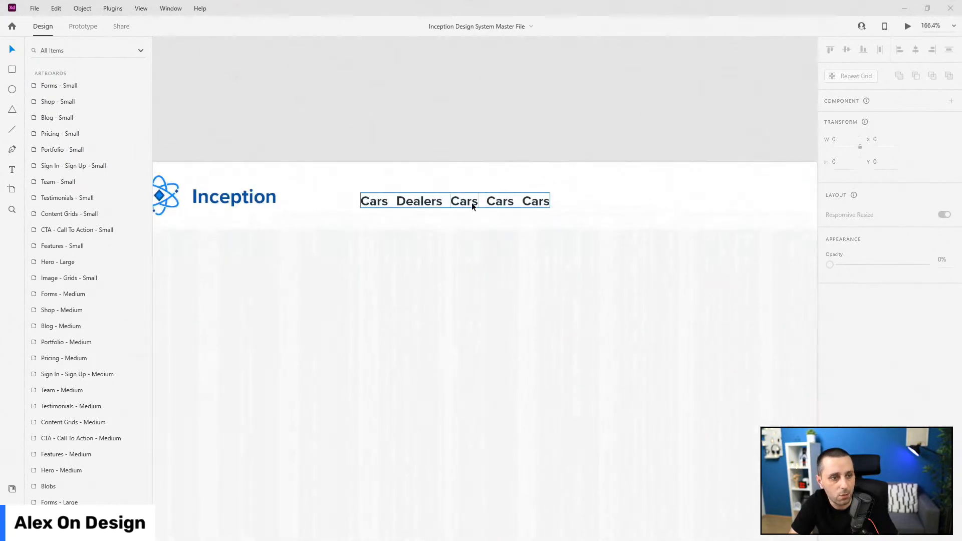
left_click(471, 203)
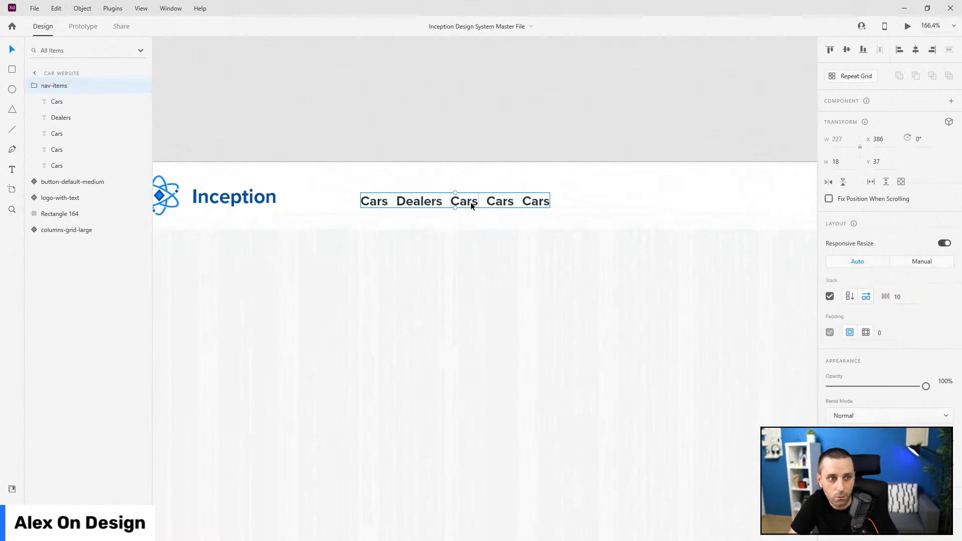
double_click(471, 202)
double_click(471, 203)
type("Loans")
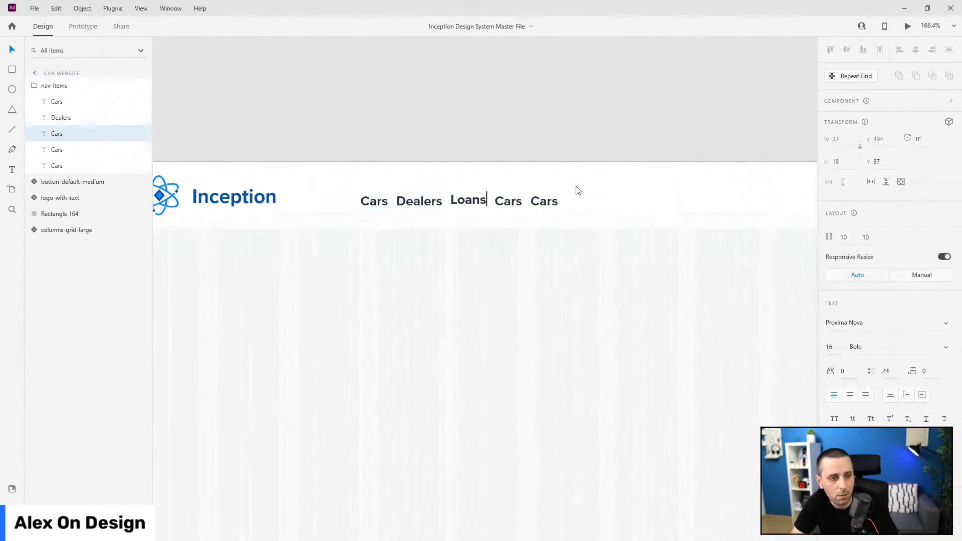
key("Escape")
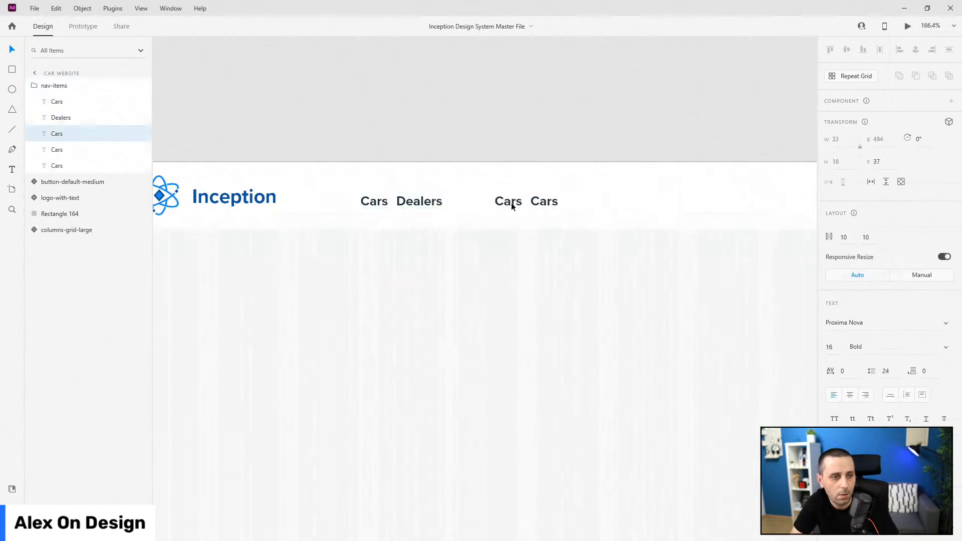
Change the fourth navigation item's text to Reviews.
double_click(510, 203)
type("Reviews")
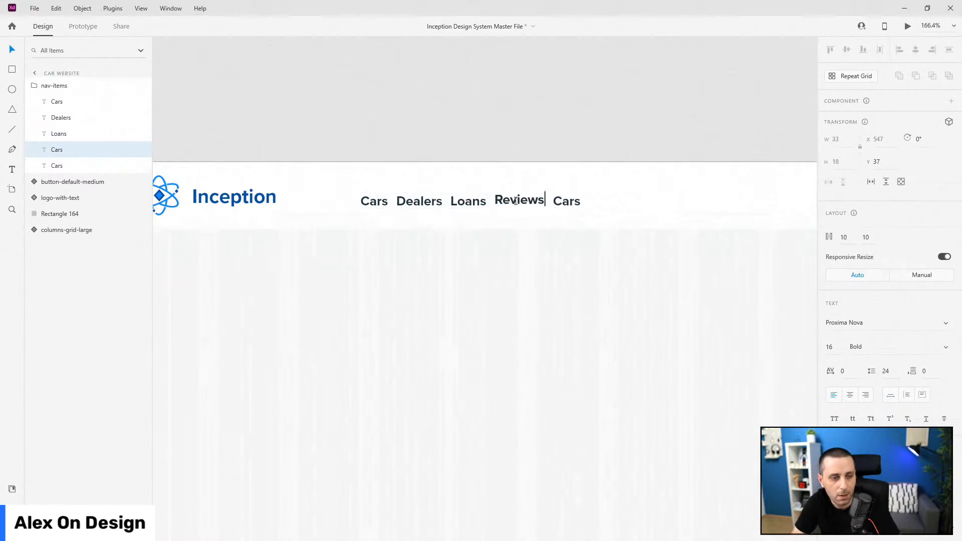
key("Escape")
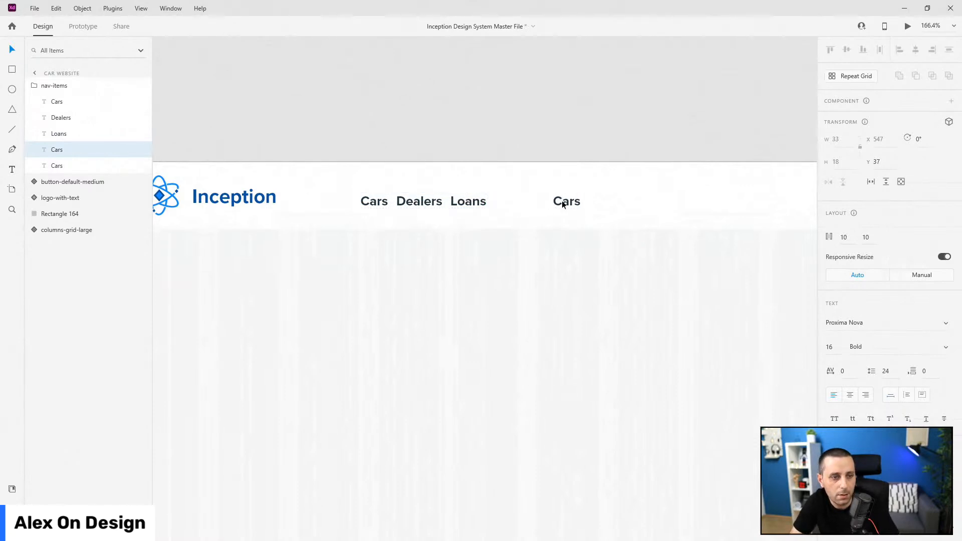
Change the last navigation item's text from Cars to About Us.
double_click(562, 203)
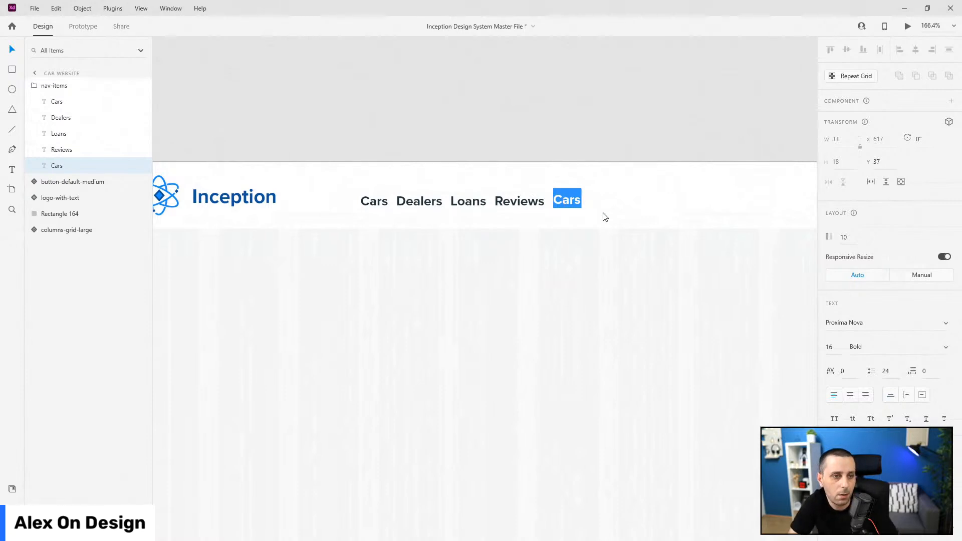
left_click(64, 102)
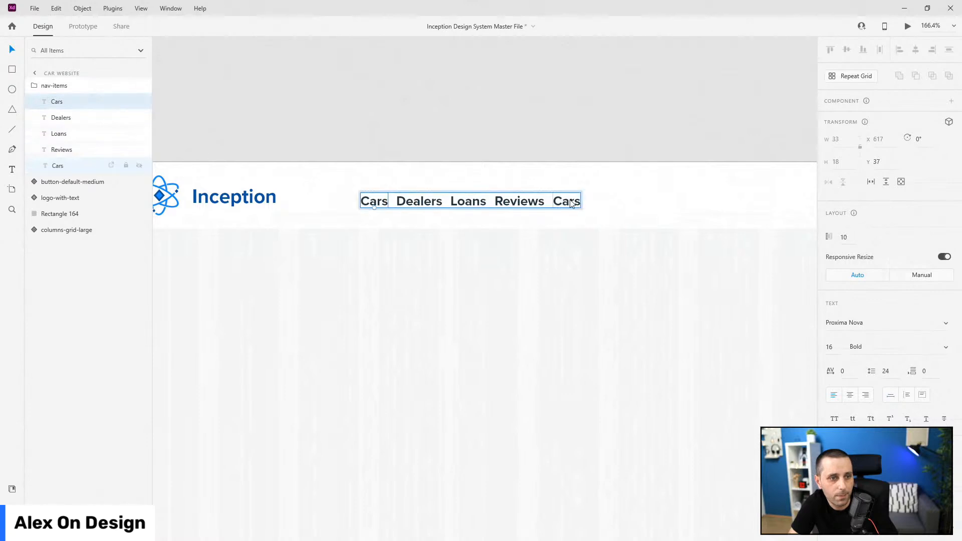
left_click(571, 203)
double_click(571, 202)
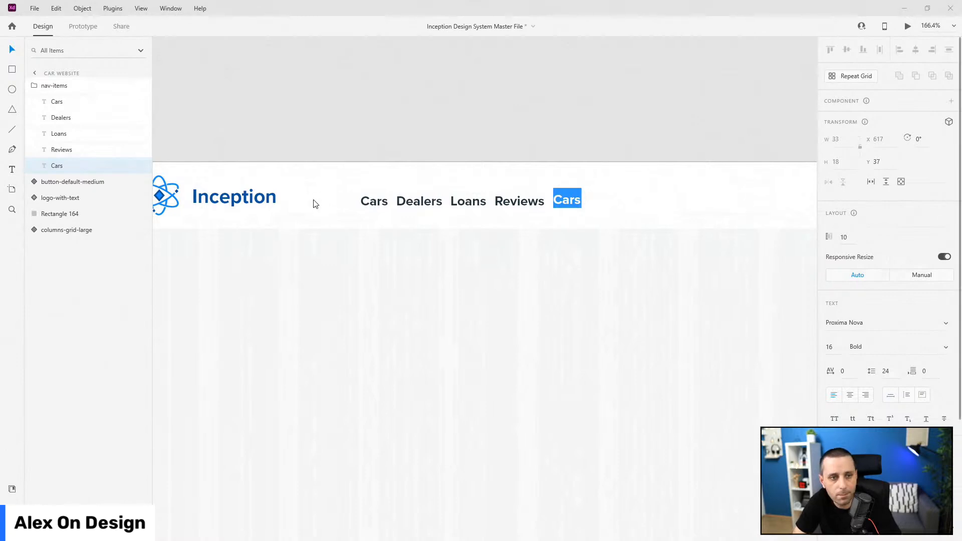
type("A")
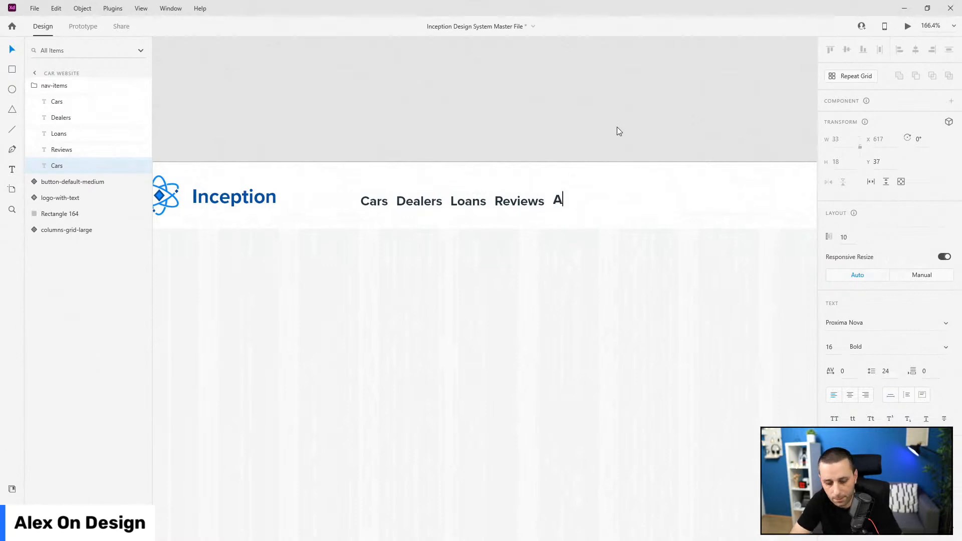
type("bout Us")
left_click(615, 114)
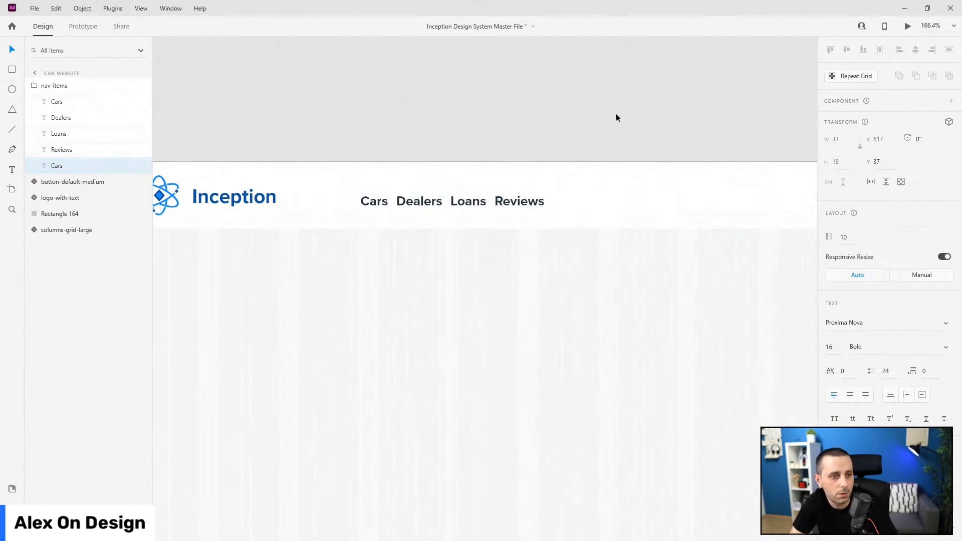
Collapse the nav-items group and set the spacing of its horizontal stack to 64.
left_click(54, 85)
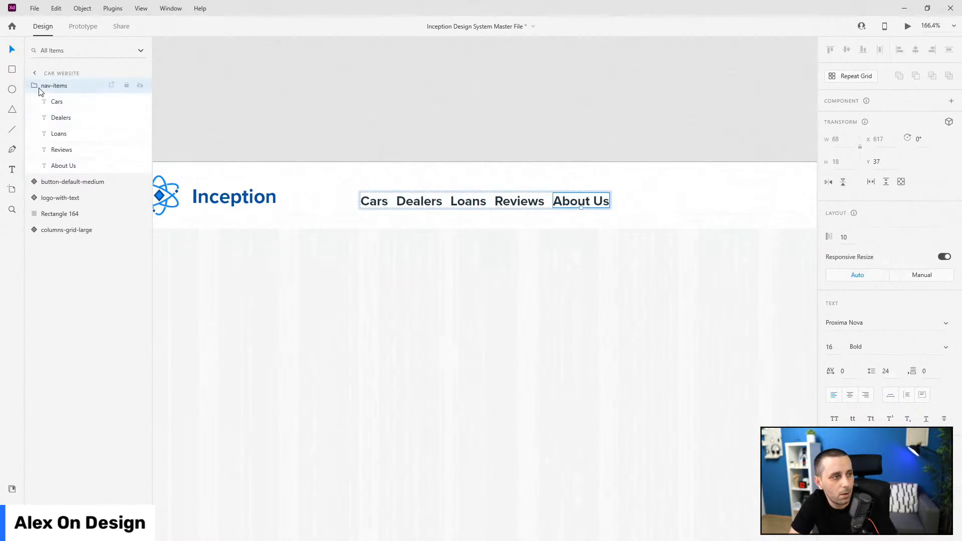
left_click(33, 86)
scroll(595, 203, "down", 3)
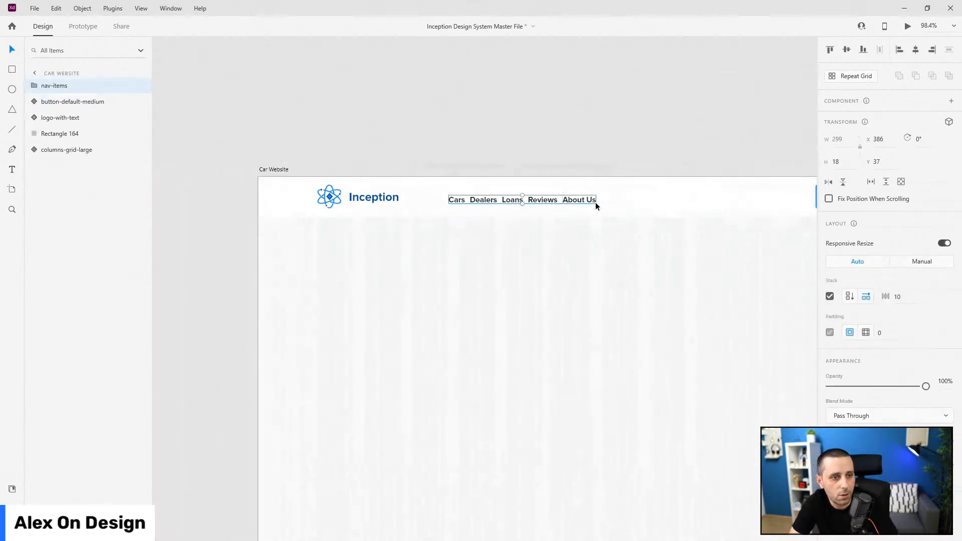
left_click(904, 297)
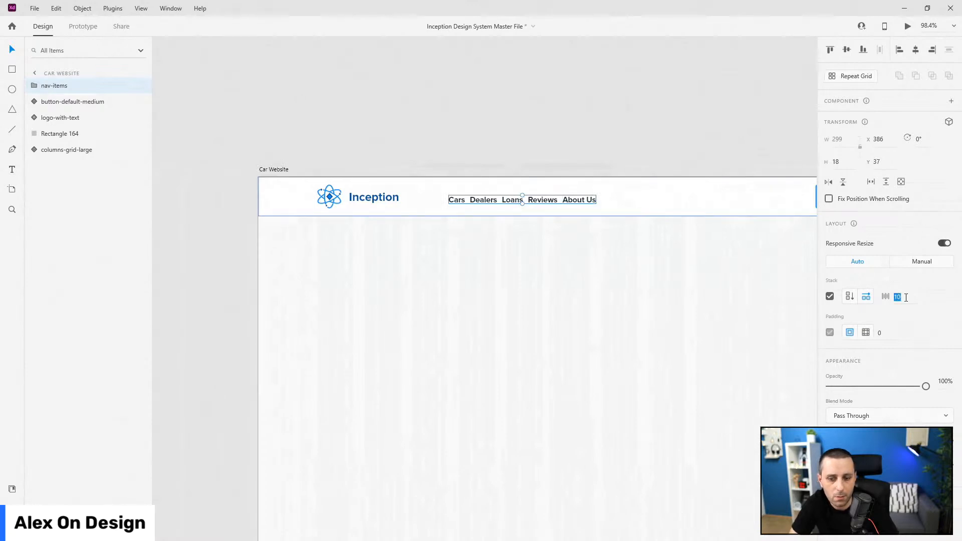
type("64")
key("Return")
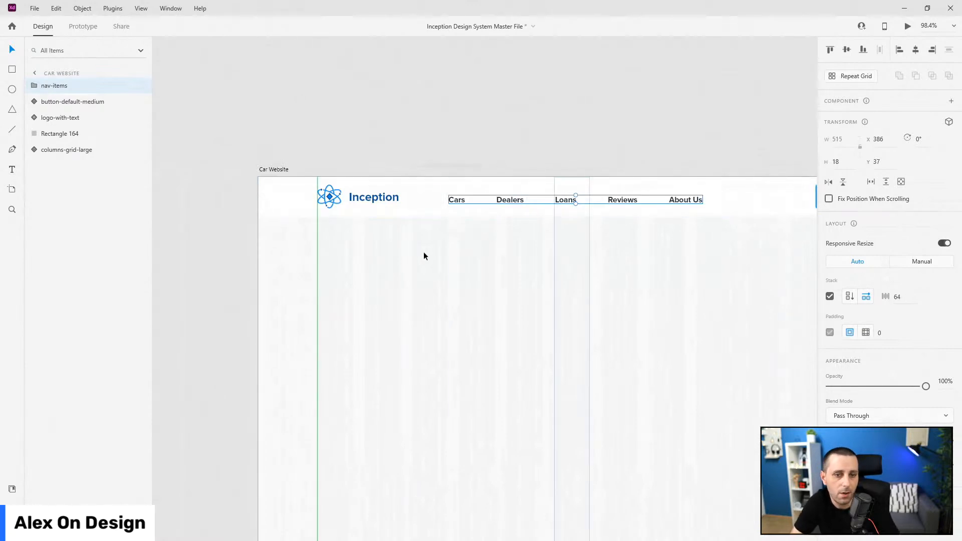
Set the stack spacing between the nav-items texts to 48.
scroll(401, 253, "down", 2)
scroll(471, 200, "up", 2)
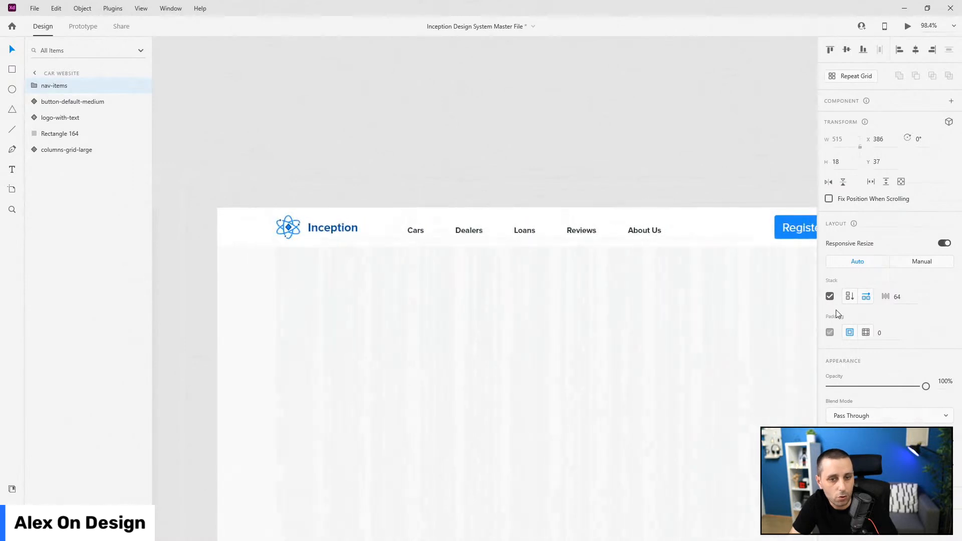
left_click(900, 296)
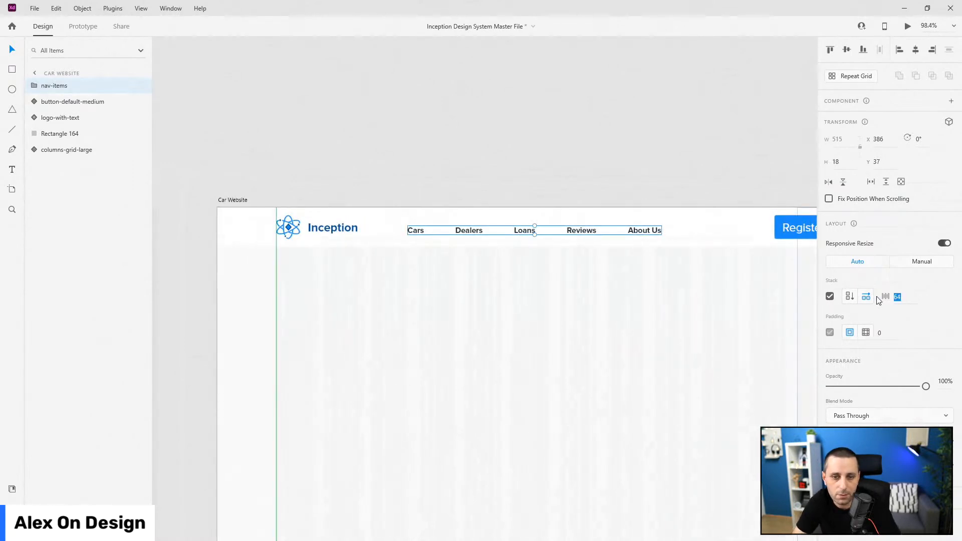
type("48")
key("Return")
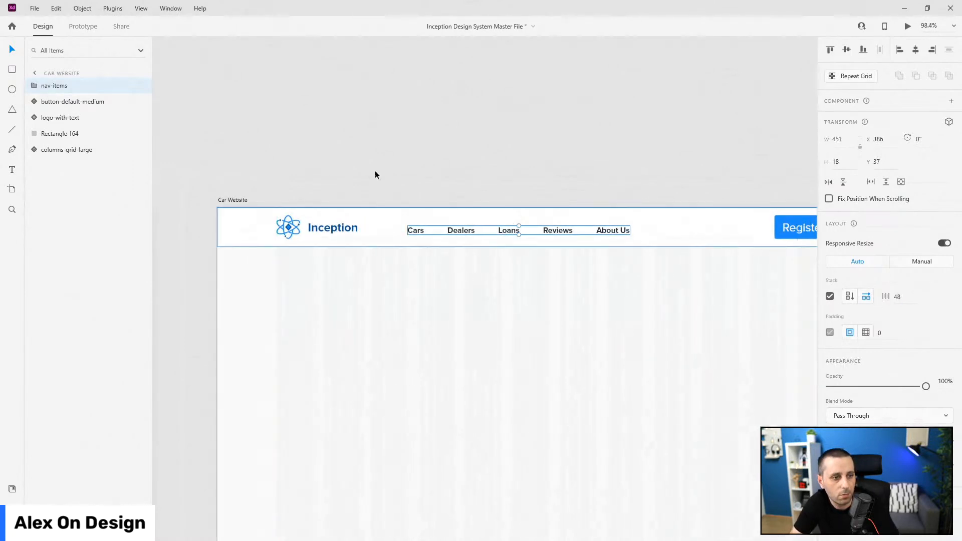
Move the nav-items group horizontally away from the Inception logo, to about X 414.
scroll(384, 218, "up", 1)
scroll(384, 215, "up", 3)
left_click_drag(441, 242, 465, 242)
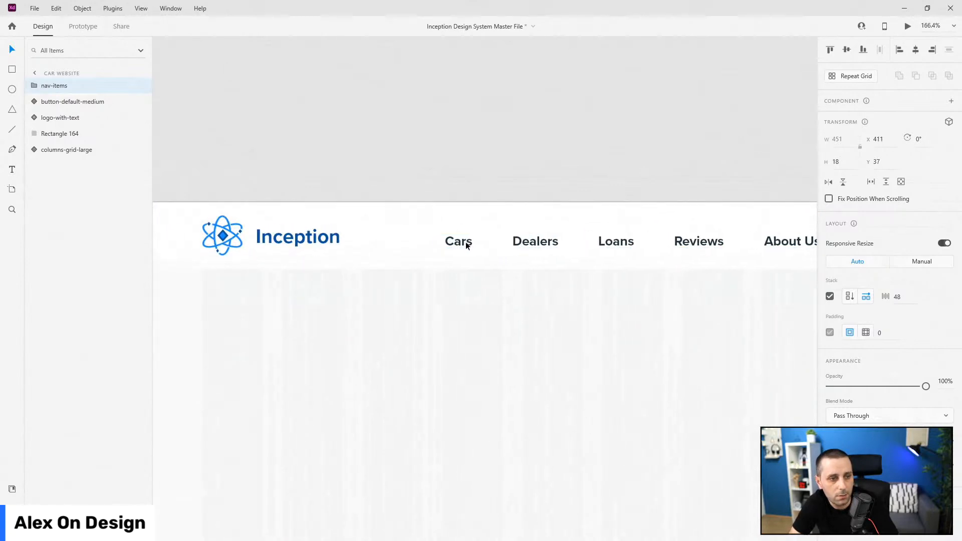
scroll(480, 225, "down", 4)
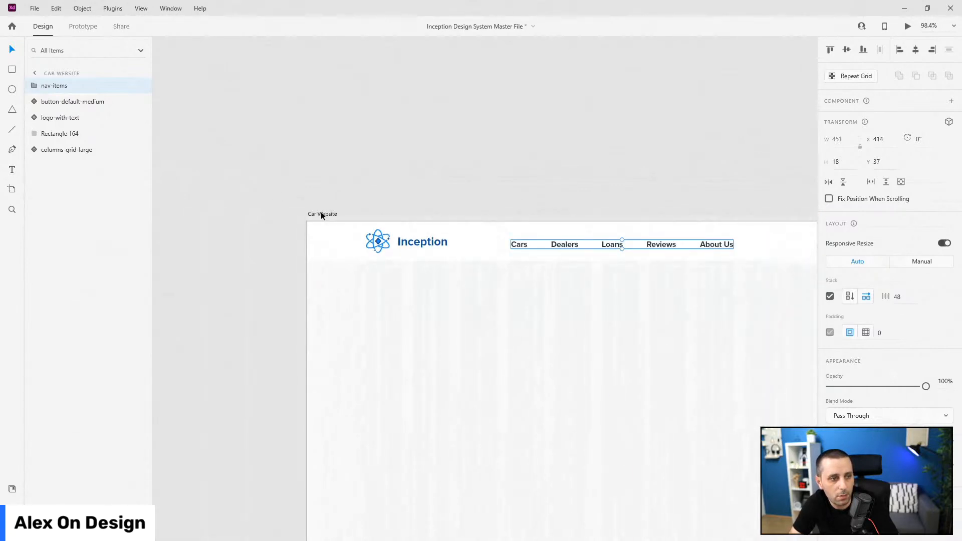
Turn on a square grid for the Car Website artboard.
key("Escape")
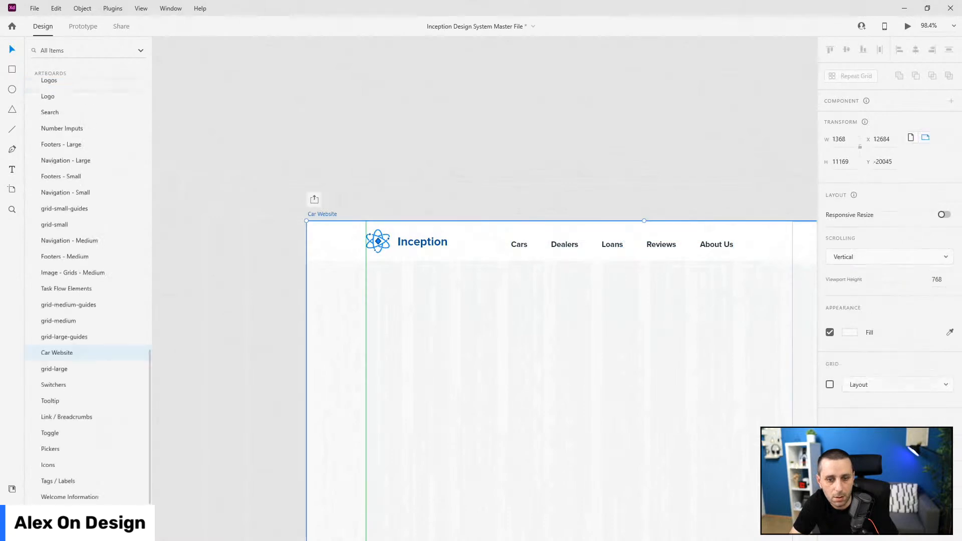
left_click(899, 386)
left_click(887, 404)
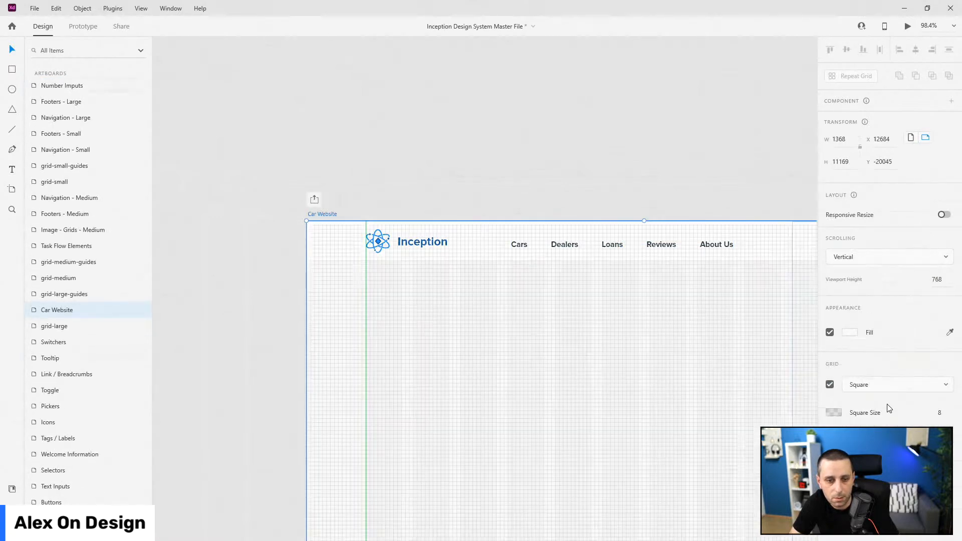
Shift the nav-items group toward the logo to X 408 so the Cars text aligns with the grid column.
scroll(486, 248, "up", 5)
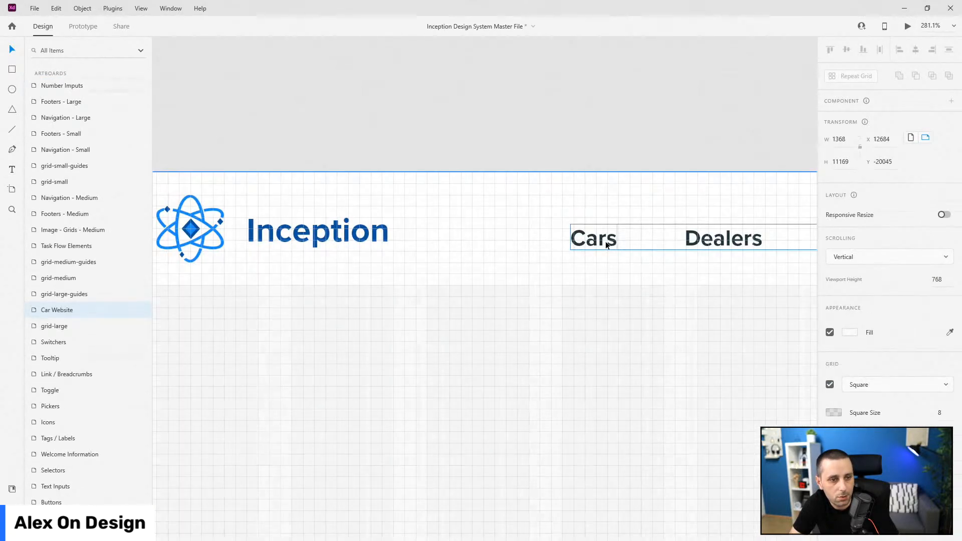
left_click(596, 242)
left_click_drag(596, 242, 589, 245)
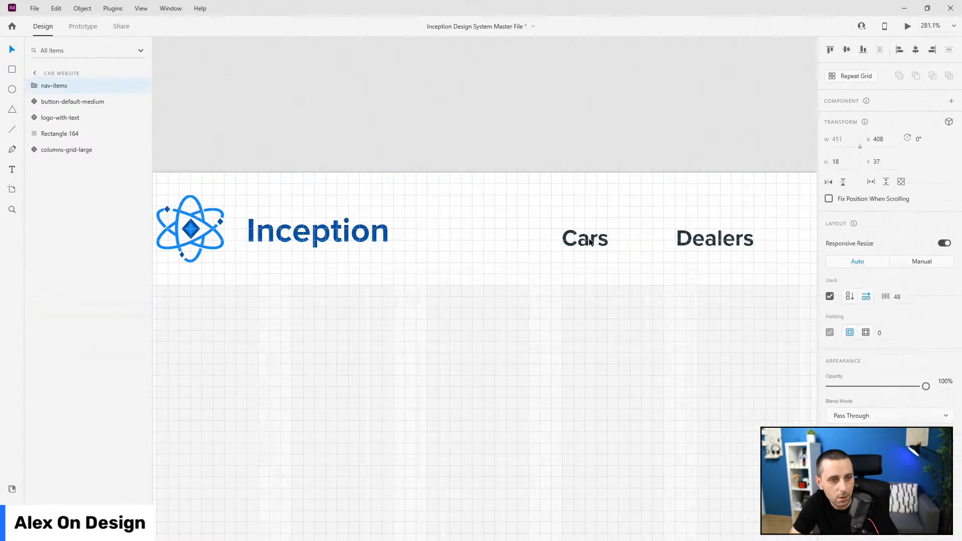
scroll(574, 257, "down", 8)
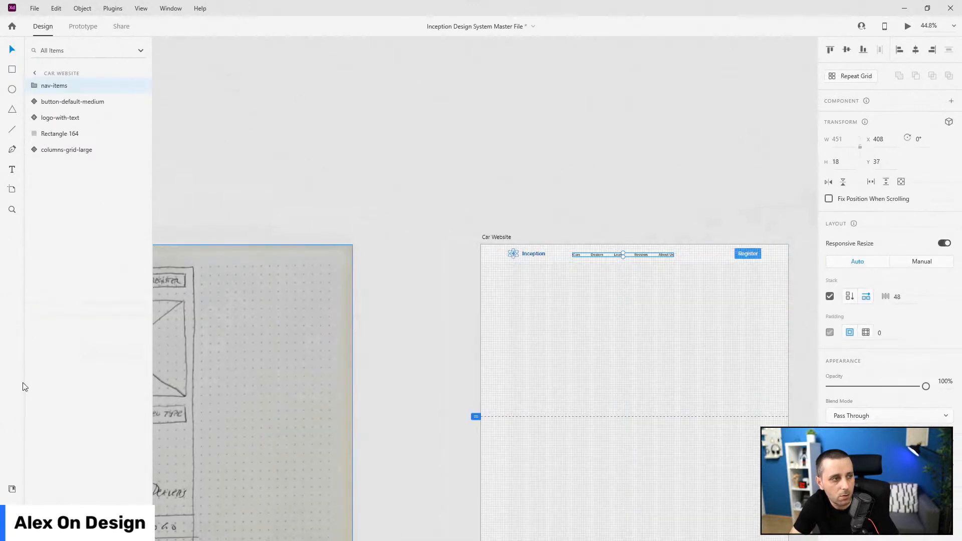
left_click(12, 489)
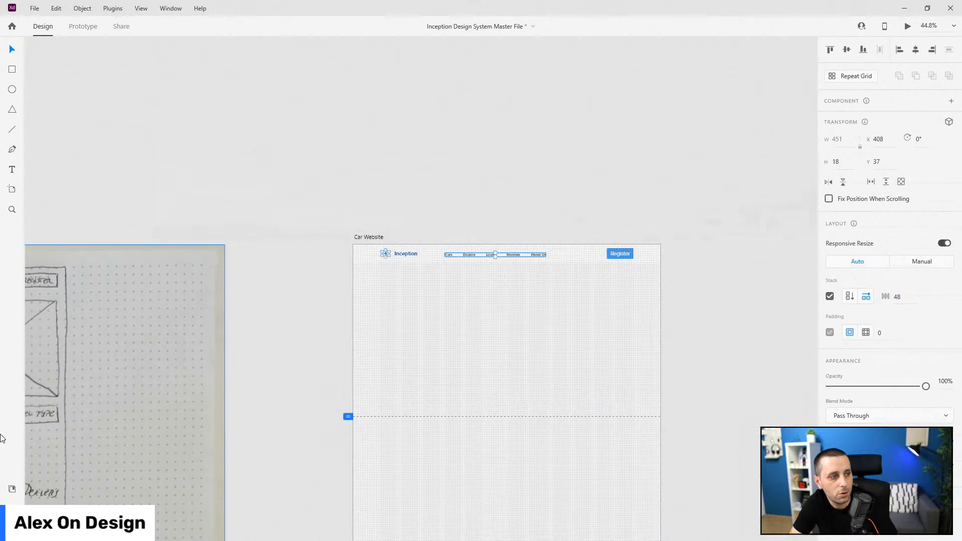
left_click(12, 488)
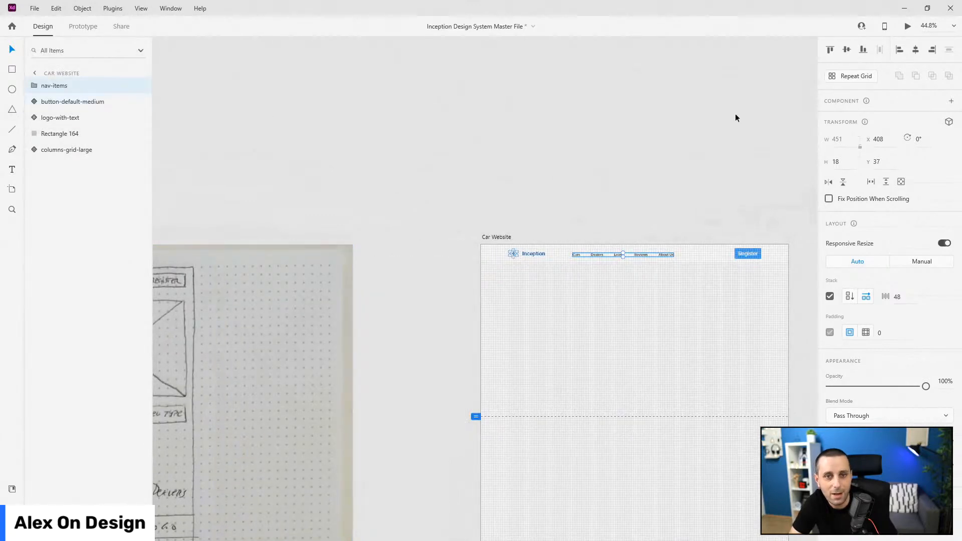
Preview the Car Website artboard to check the header, and close the preview window.
key("ctrl+Return")
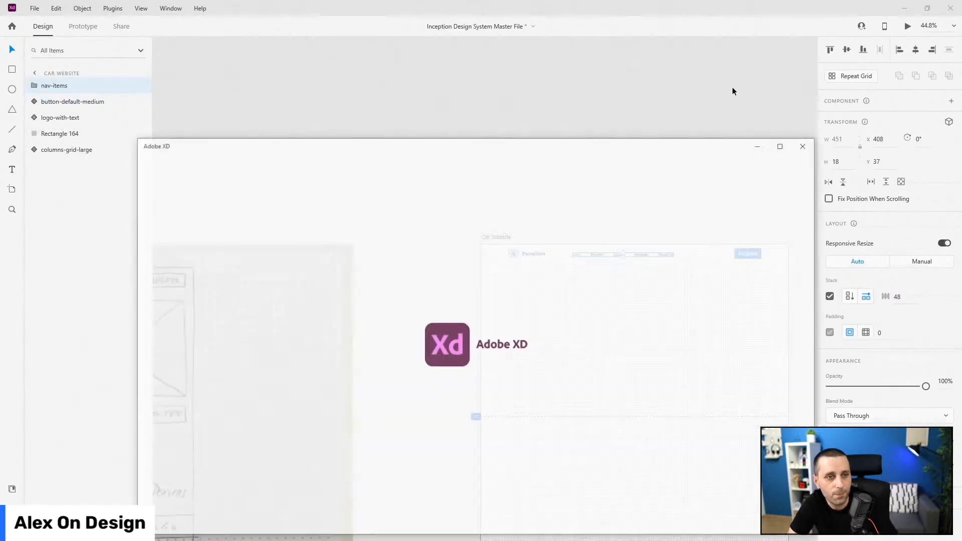
left_click_drag(690, 141, 690, 65)
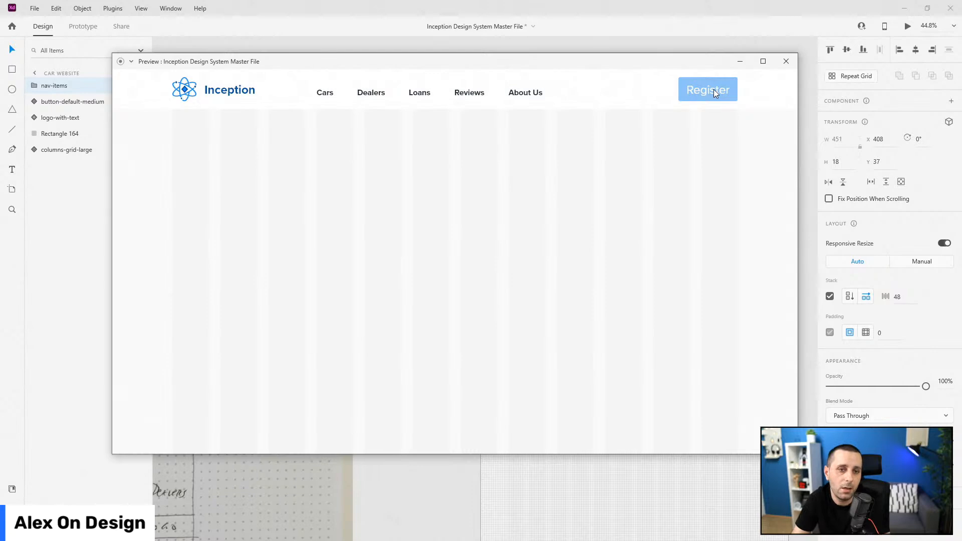
left_click(785, 61)
Look over the design system's artboards and examine the Icons artboard with its tip on replacing icons.
scroll(726, 129, "down", 10)
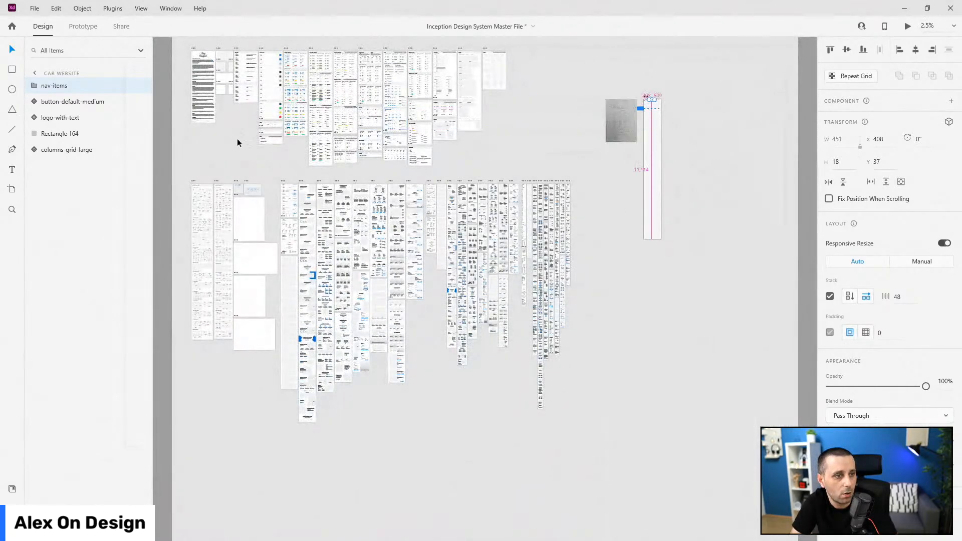
scroll(248, 137, "up", 10)
scroll(386, 249, "up", 6)
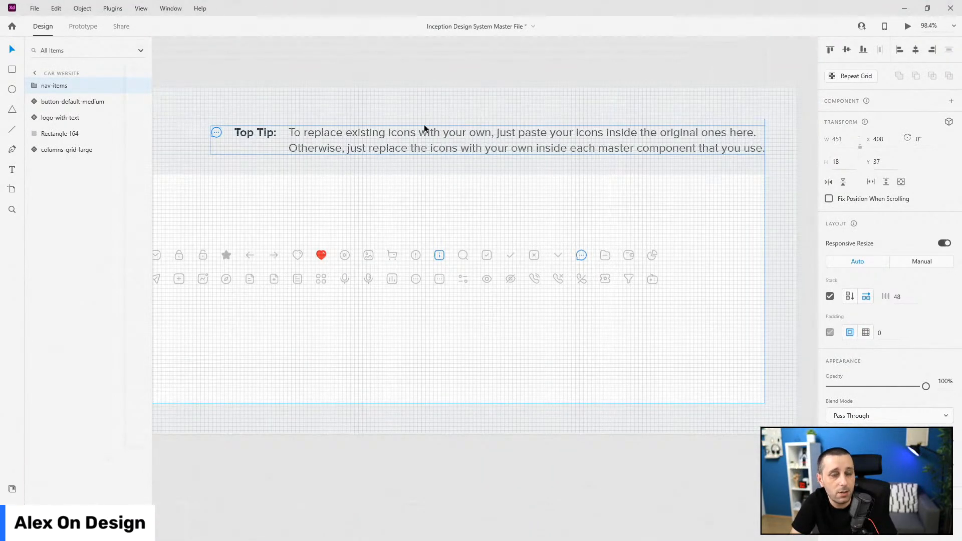
scroll(353, 136, "down", 4)
scroll(354, 135, "down", 8)
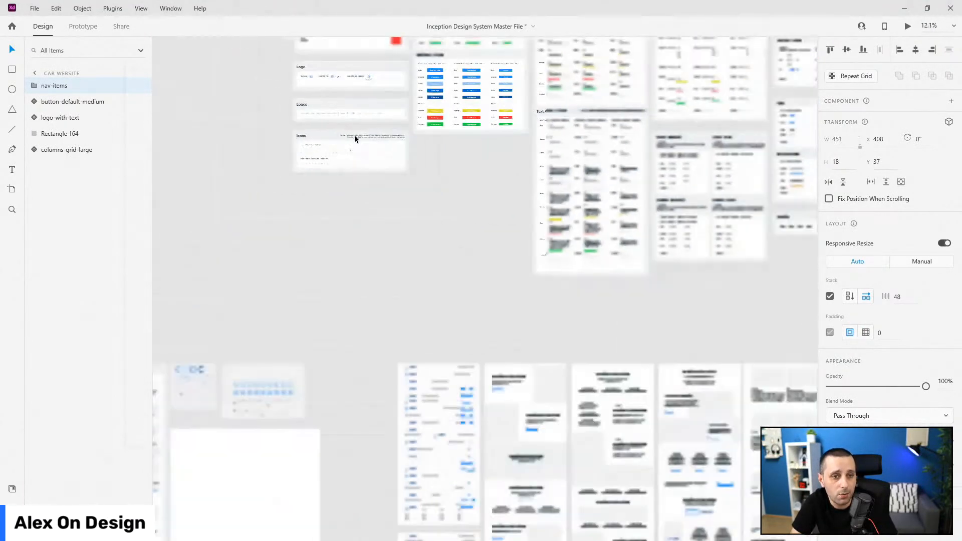
scroll(497, 118, "down", 1)
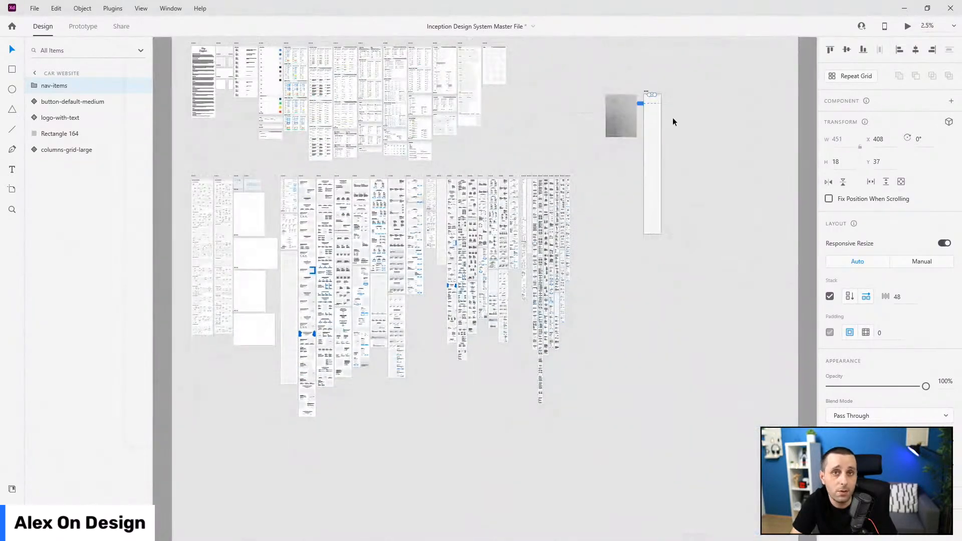
Rename the header's background rectangle on the Car Website artboard as nav-bg.
scroll(682, 103, "up", 8)
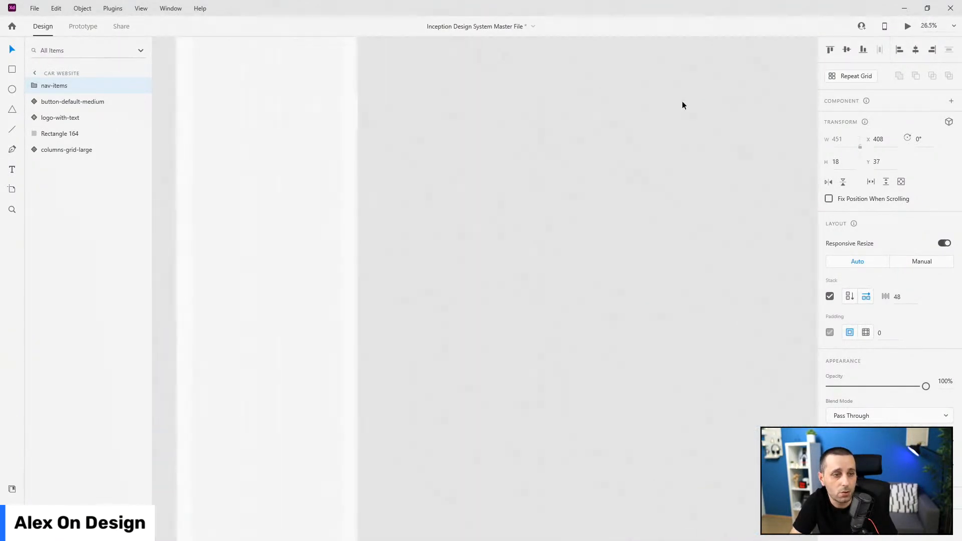
scroll(626, 128, "down", 3)
scroll(403, 63, "up", 2)
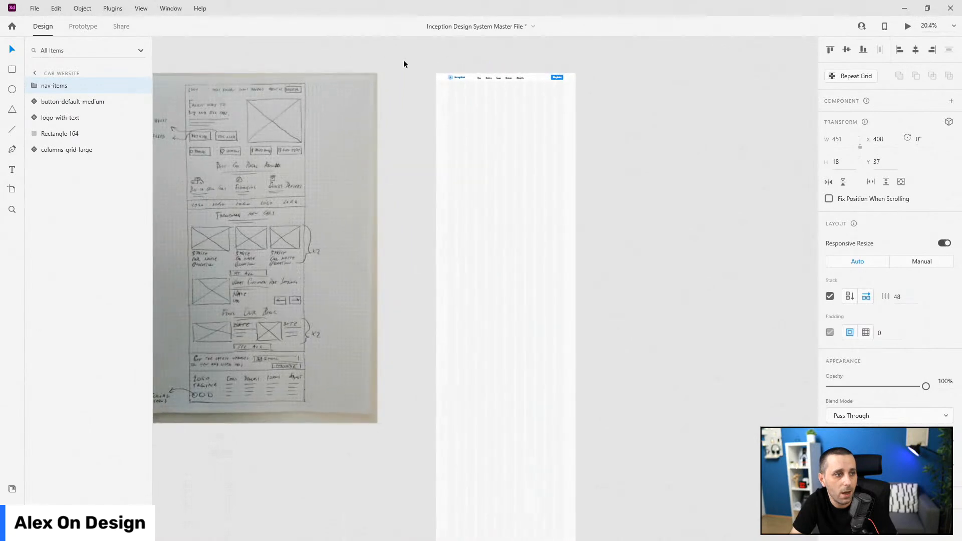
scroll(185, 102, "up", 5)
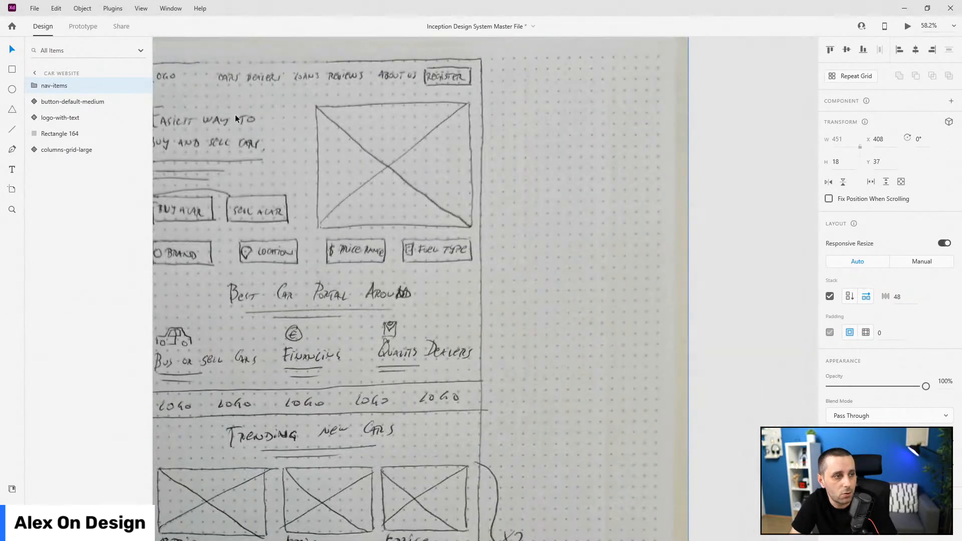
scroll(323, 191, "down", 6)
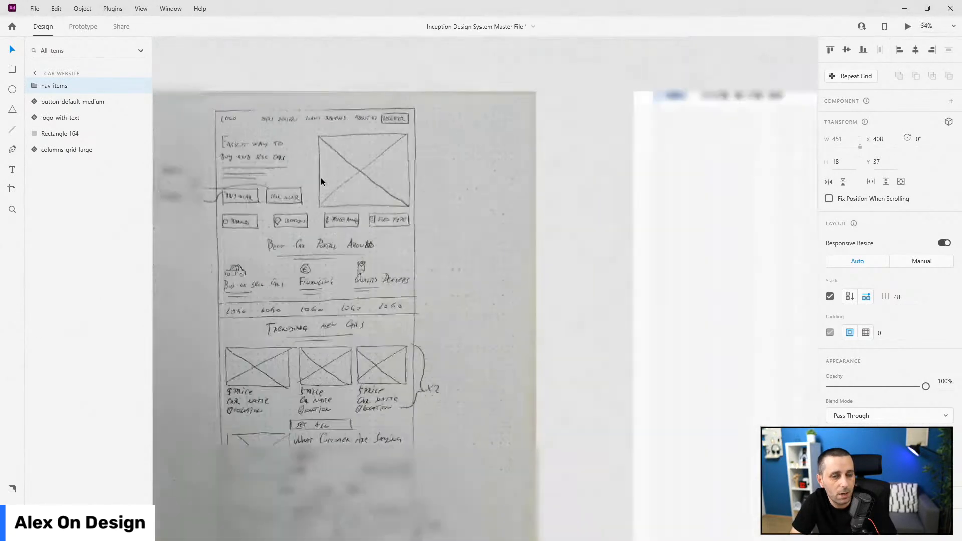
scroll(530, 163, "up", 7)
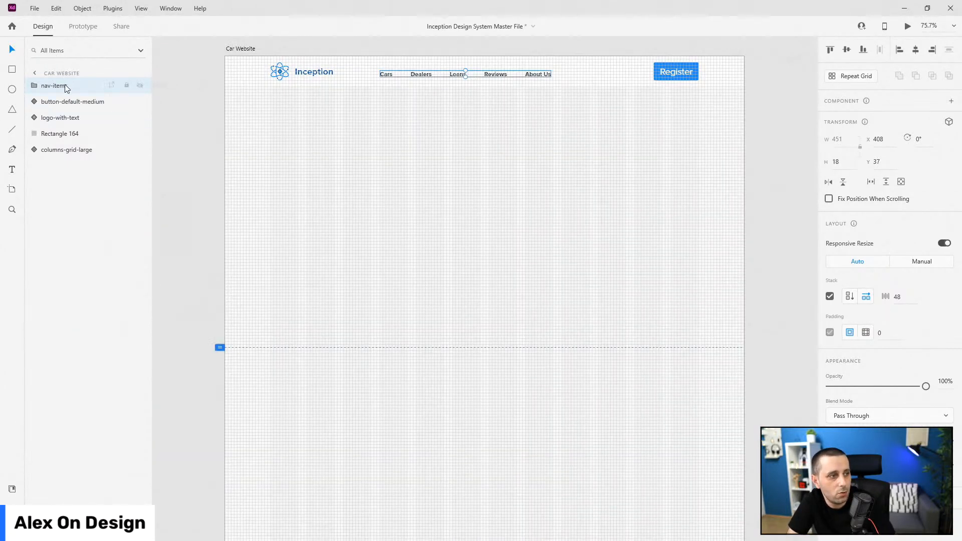
double_click(64, 134)
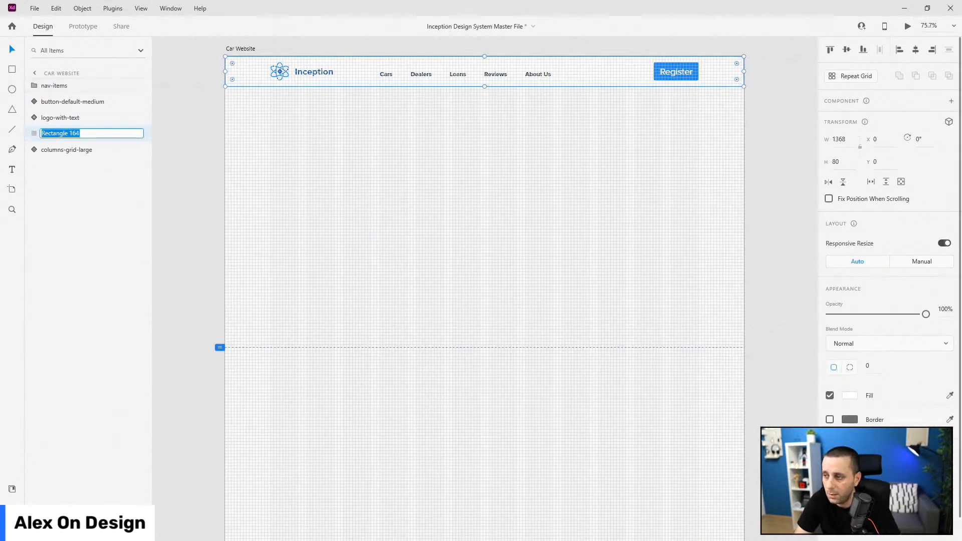
type("nav-bg")
key("Return")
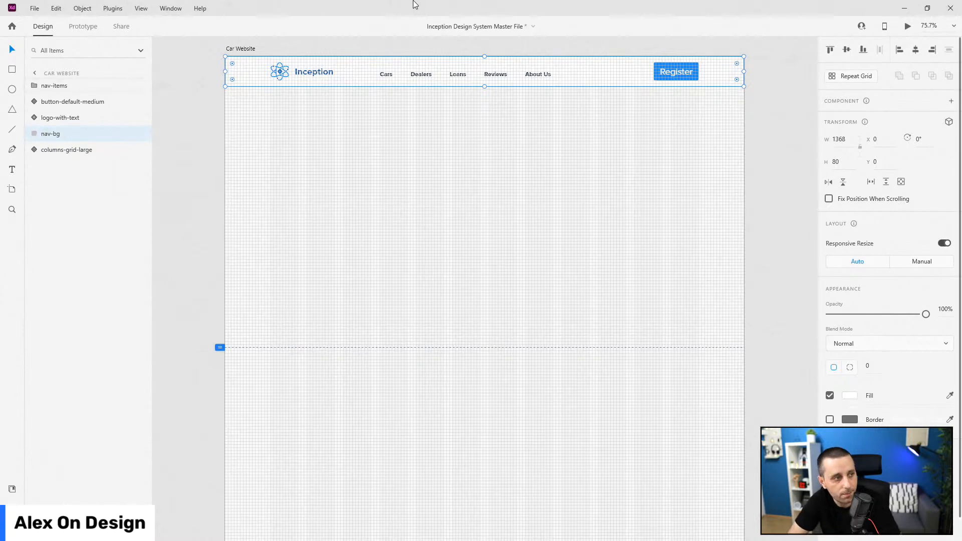
Group the nav items, Register button, logo and nav-bg layers and name the group nav.
left_click(65, 84, "shift")
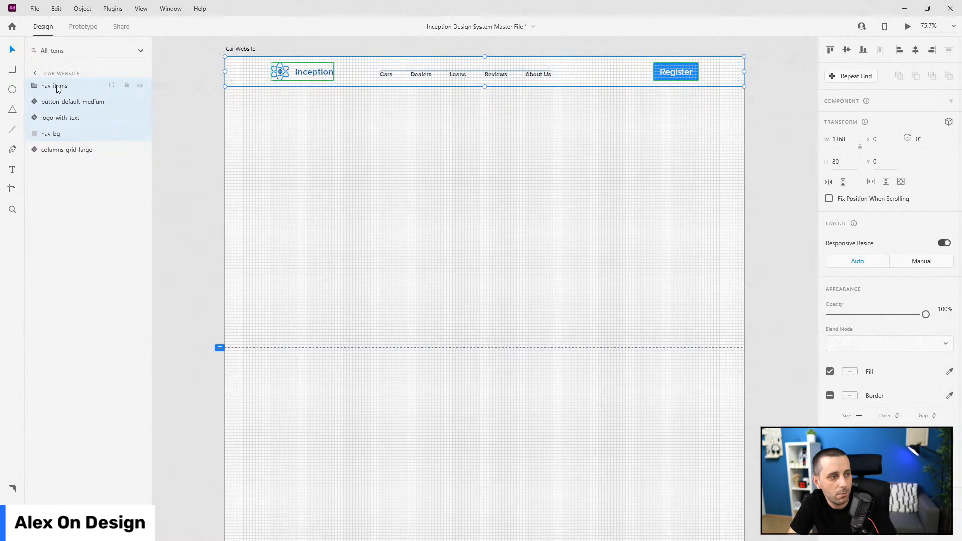
key("ctrl+g")
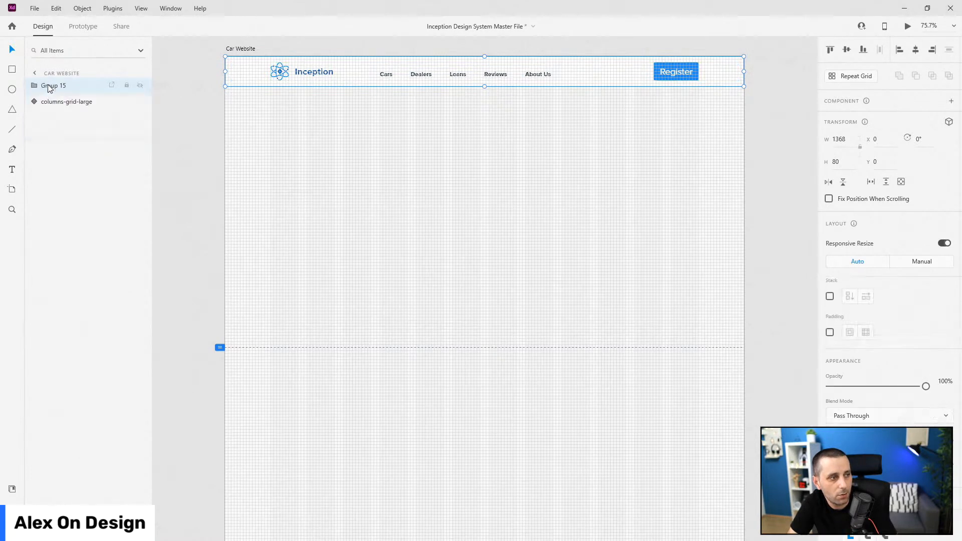
double_click(50, 86)
type("nav")
key("Return")
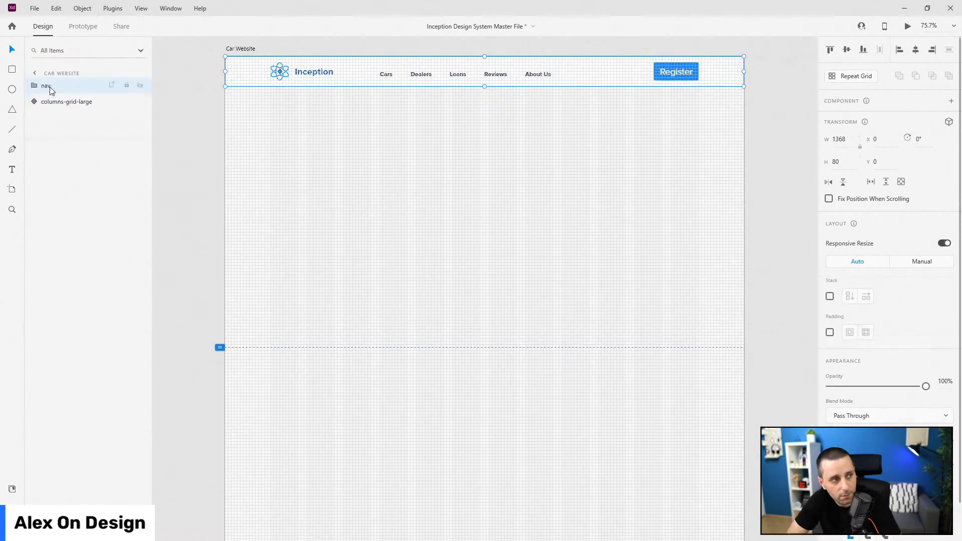
Move the Paper Wireframe image closer to the Car Website artboard, to X 10149.
scroll(568, 191, "down", 1)
scroll(570, 191, "down", 4)
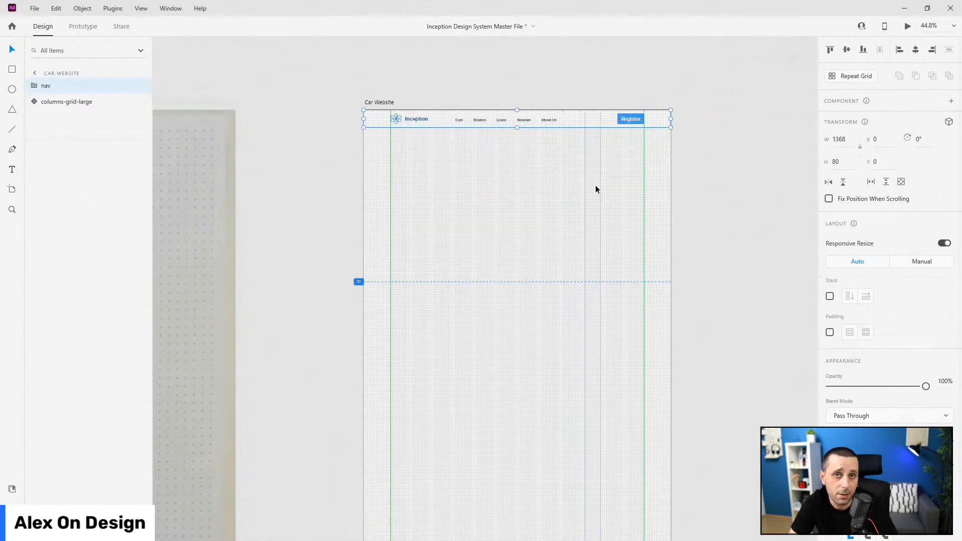
scroll(613, 189, "down", 3)
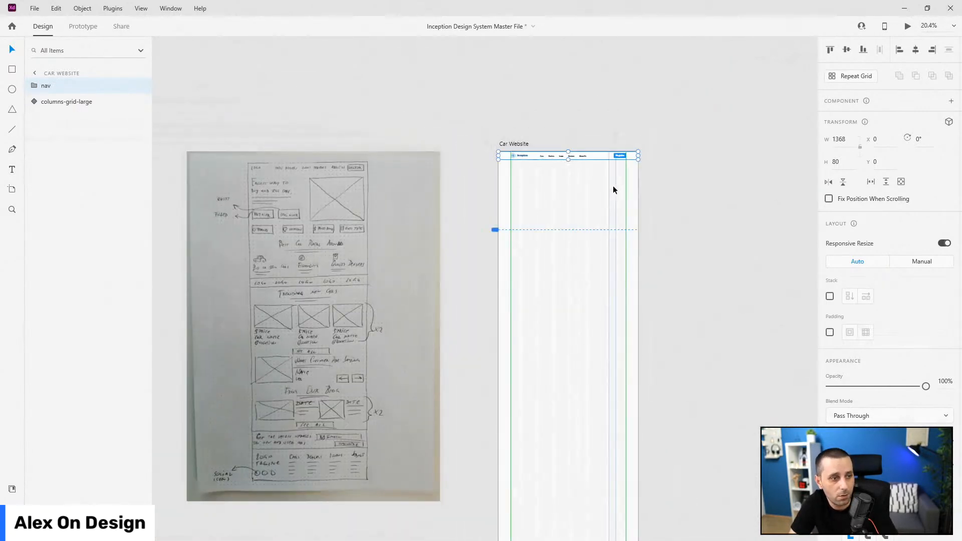
mouse_move(365, 188)
left_mouse_down()
mouse_move(398, 184)
mouse_move(258, 183)
mouse_move(306, 181)
left_mouse_up()
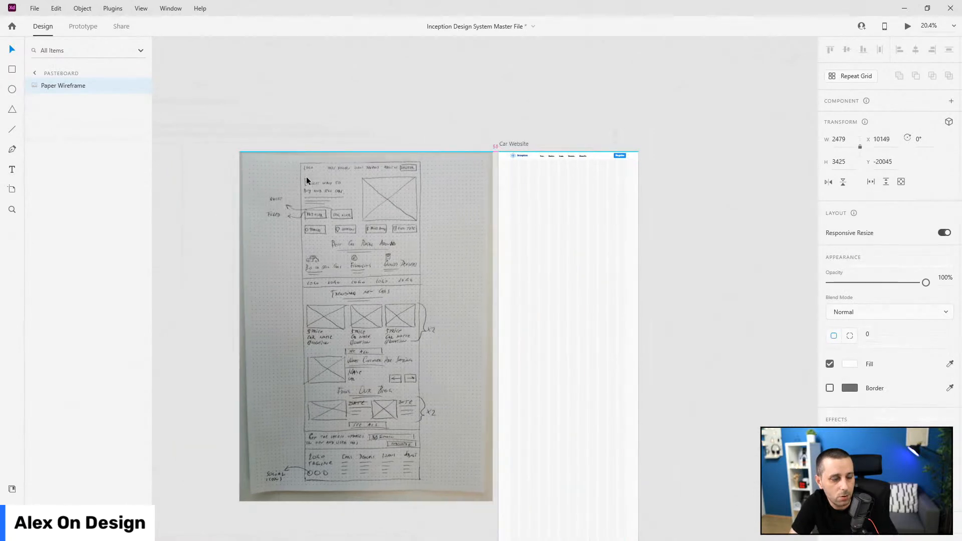
Add the text "Easiest way to buy and sell new or used cars" below the header at about X 144, Y 264.
scroll(498, 169, "up", 3)
scroll(681, 180, "up", 4)
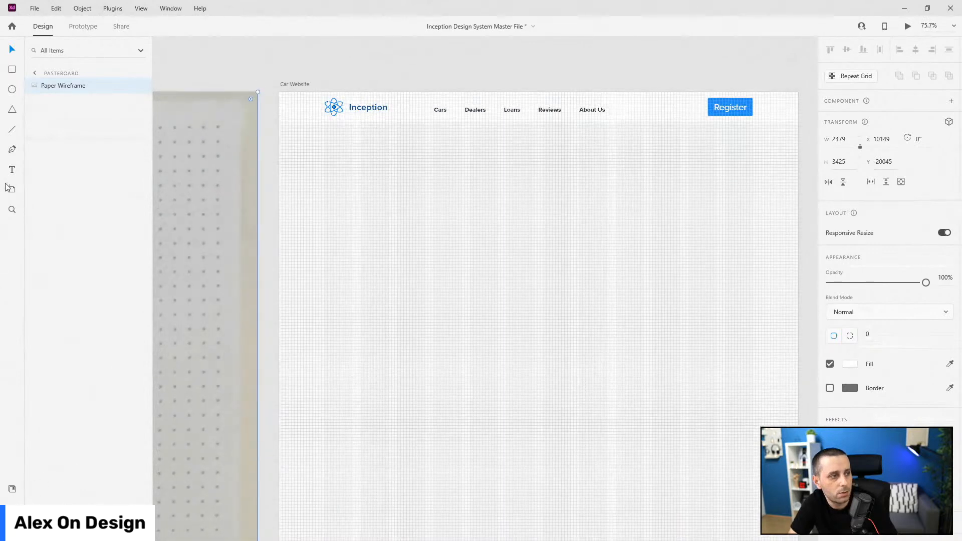
left_click(12, 170)
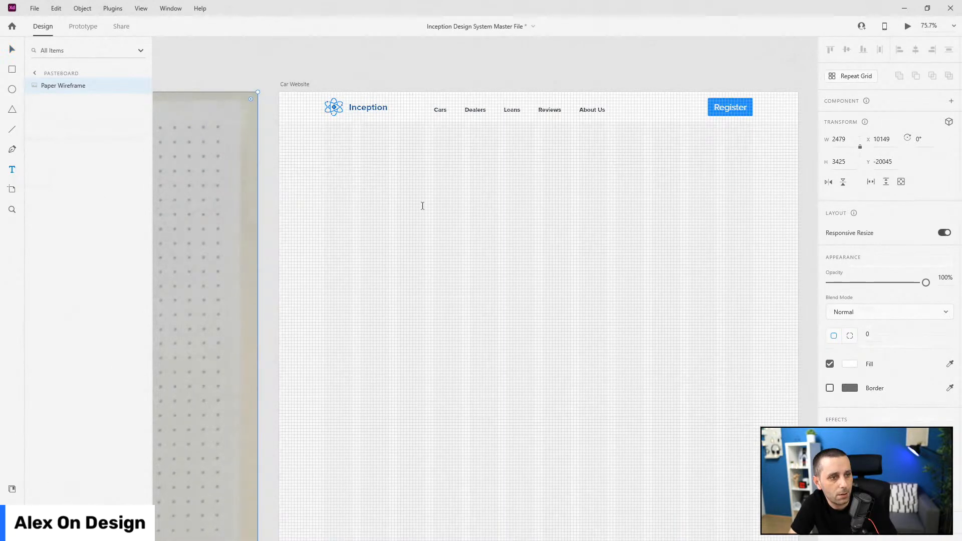
left_click(418, 199)
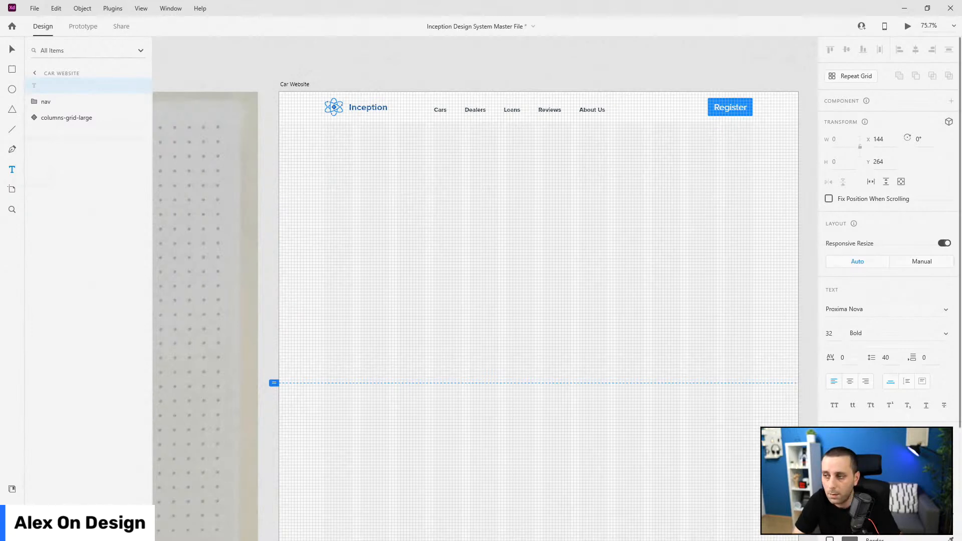
type("E")
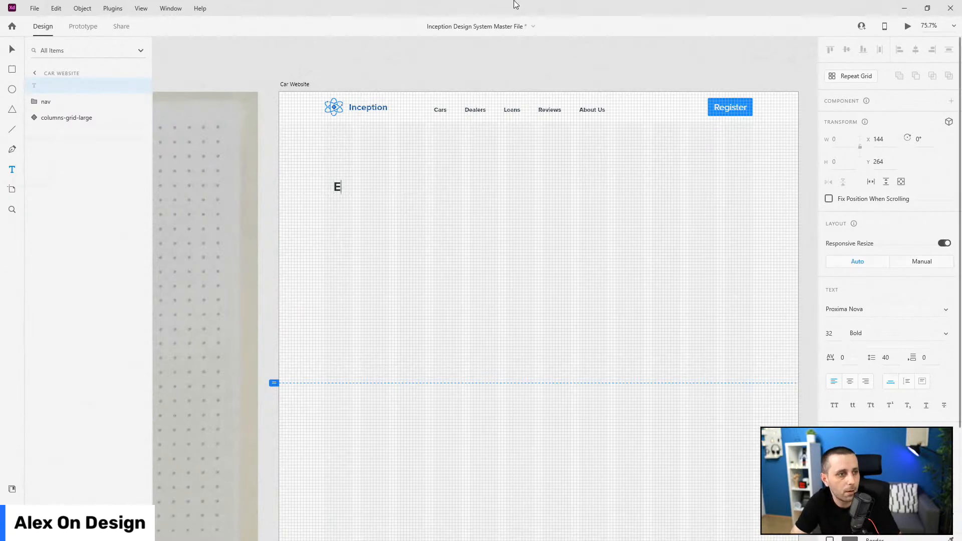
type("asiest Wa")
key("BackSpace")
type("wat")
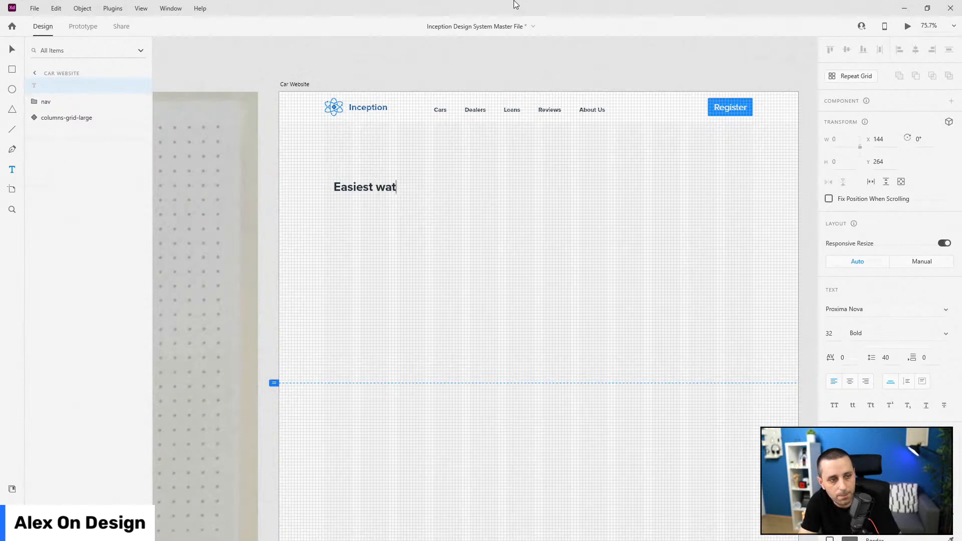
key("BackSpace")
key("BackSpace")
key("BackSpace")
type("y to ")
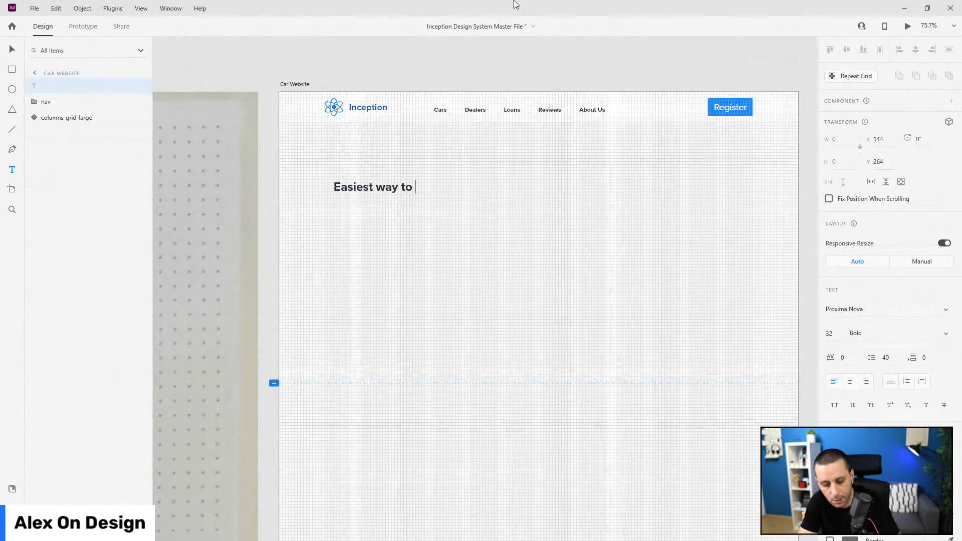
type("buy and sell ")
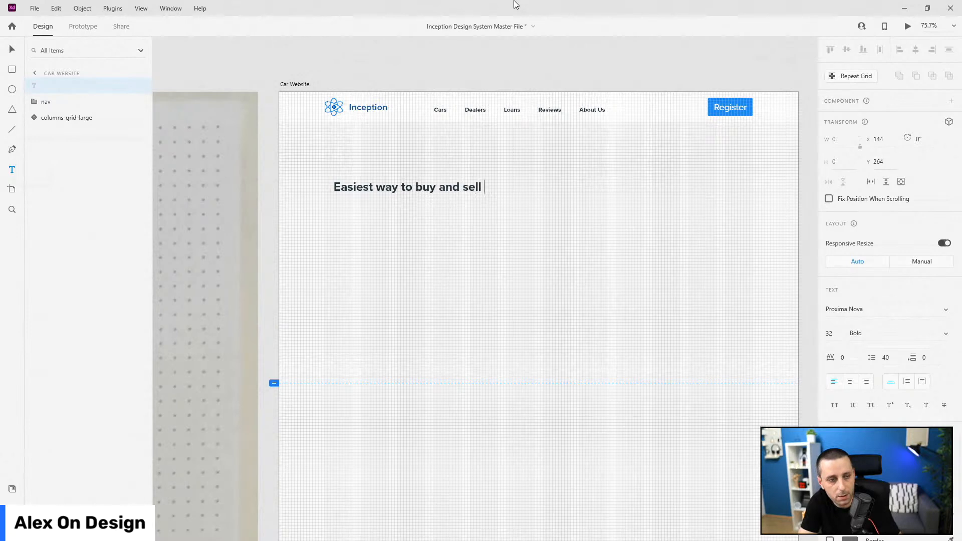
type("new or us")
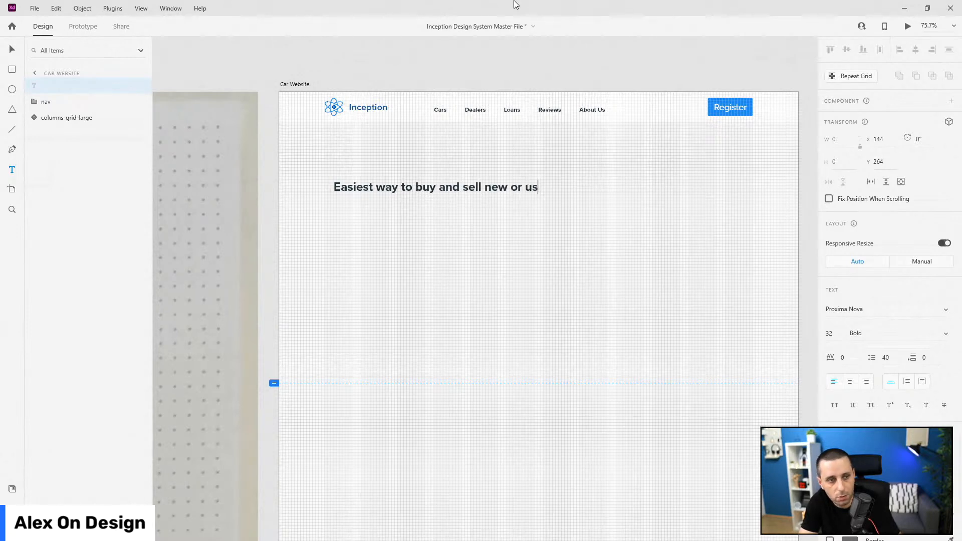
type("ed ca")
key("BackSpace")
type("cars")
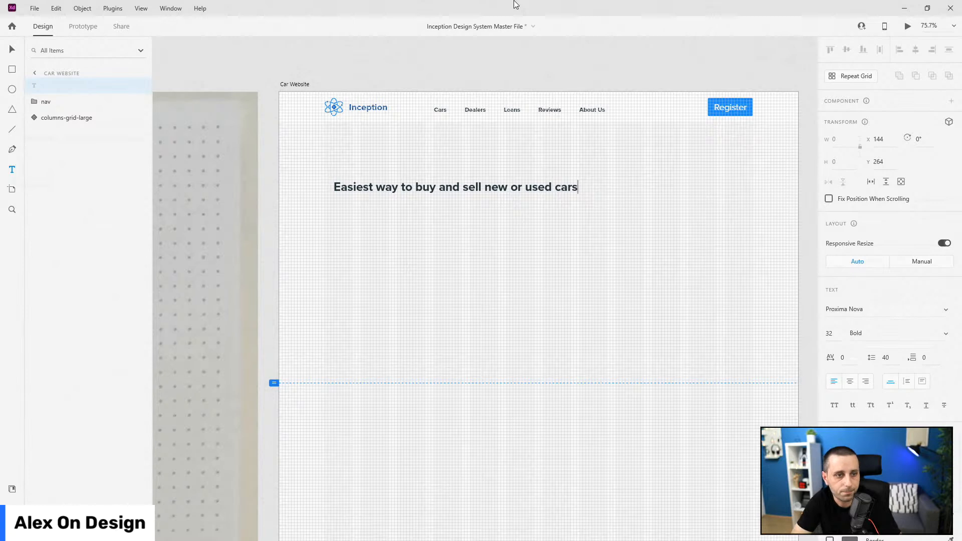
Break the heading into two lines so the second line starts with "sell".
key("ctrl+a")
left_click(498, 187)
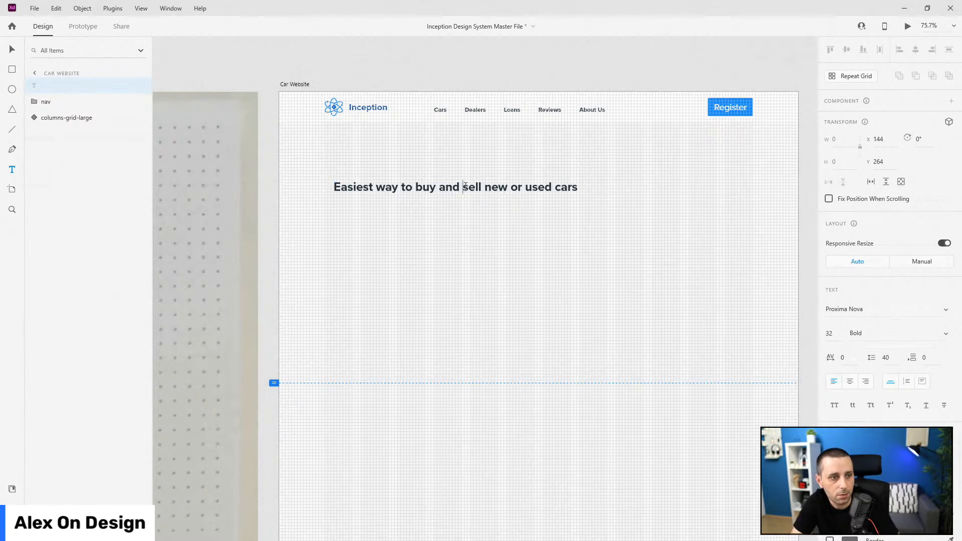
key("Return")
key("Escape")
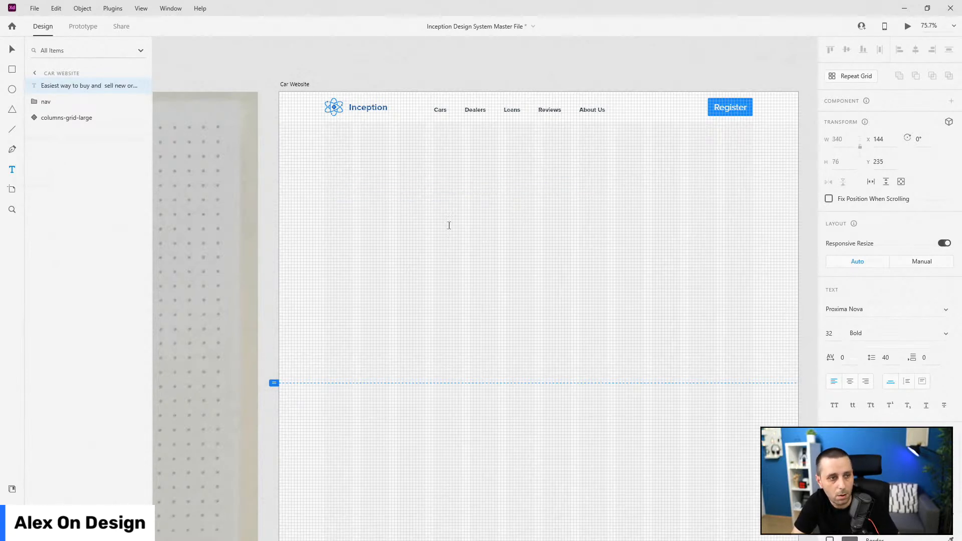
Apply the Headline 3 - 48pt character style to the heading and align it with the logo at X 120.
left_click(12, 488)
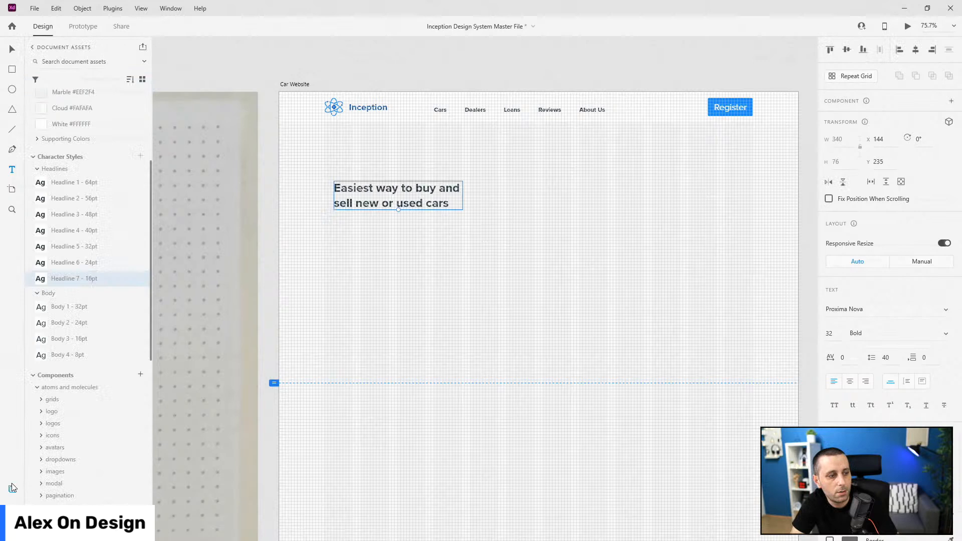
left_click(80, 214)
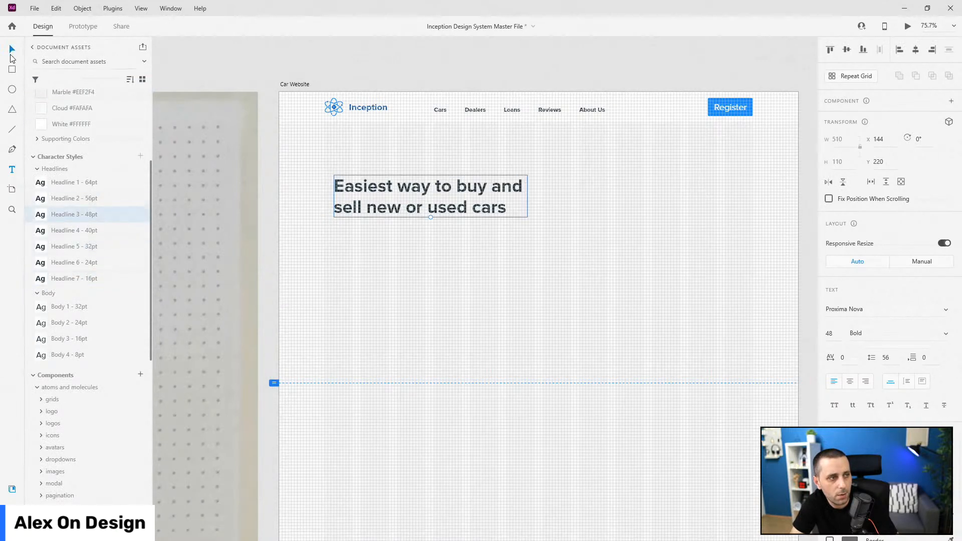
scroll(353, 152, "up", 5)
Duplicate the heading beneath itself, style the copy as Body 2 - 24pt, and make it a fixed-size text box 552 wide.
left_click_drag(394, 209, 416, 304)
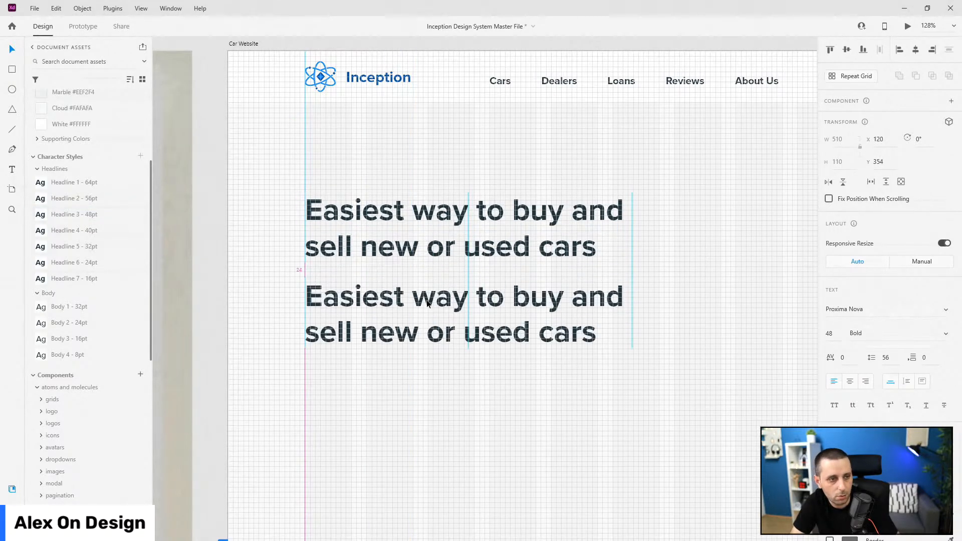
left_click(90, 323)
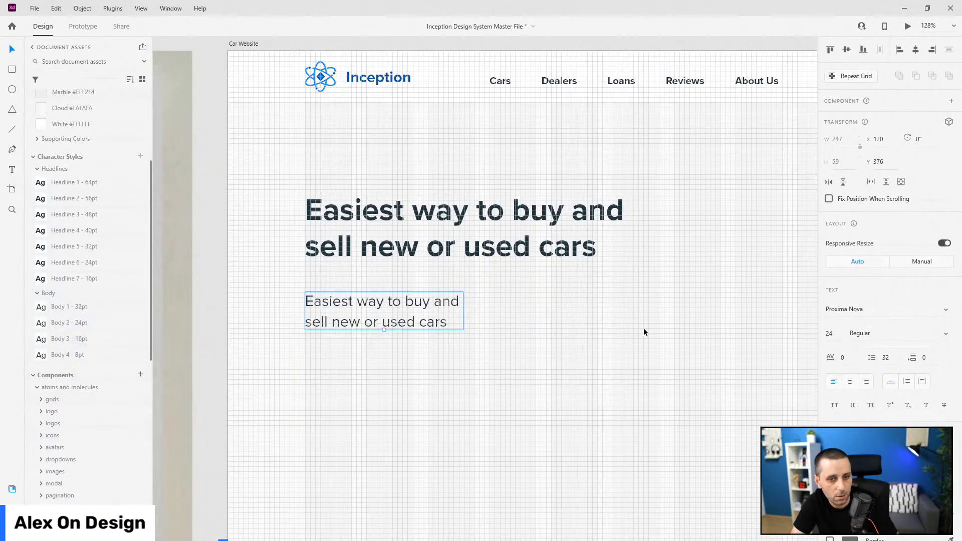
left_click(923, 381)
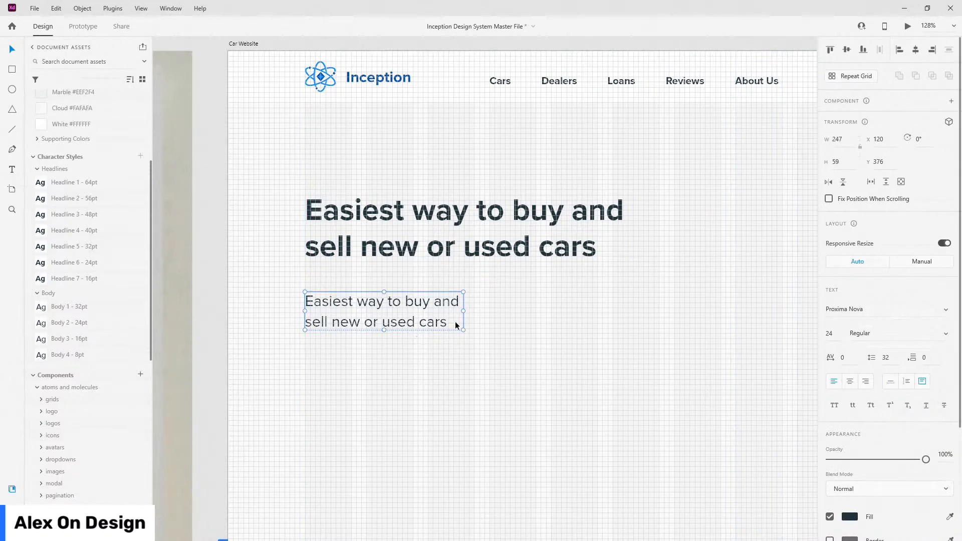
left_click_drag(475, 310, 658, 299)
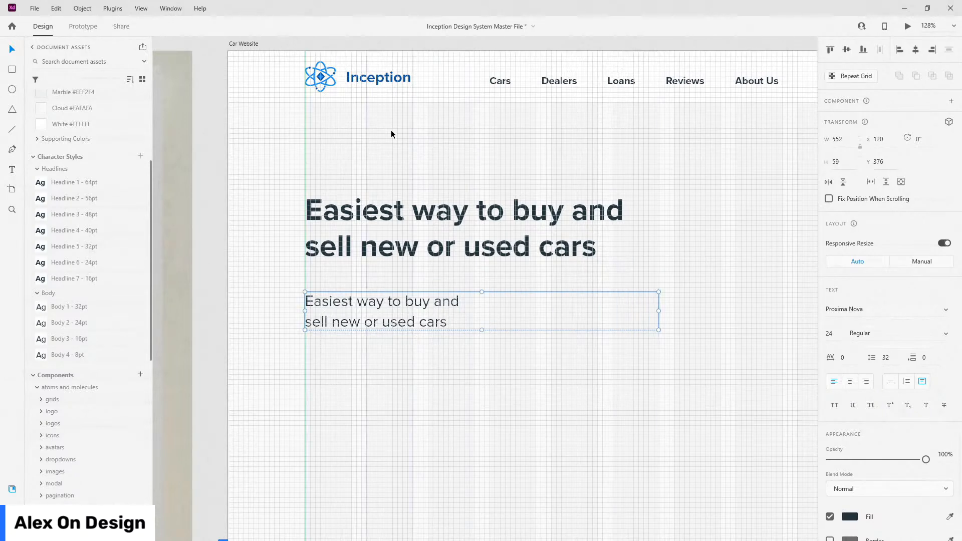
Fill the body text box with Cicero (English) placeholder text using the Lorem Ipsum plugin.
scroll(607, 186, "down", 3)
left_click(12, 529)
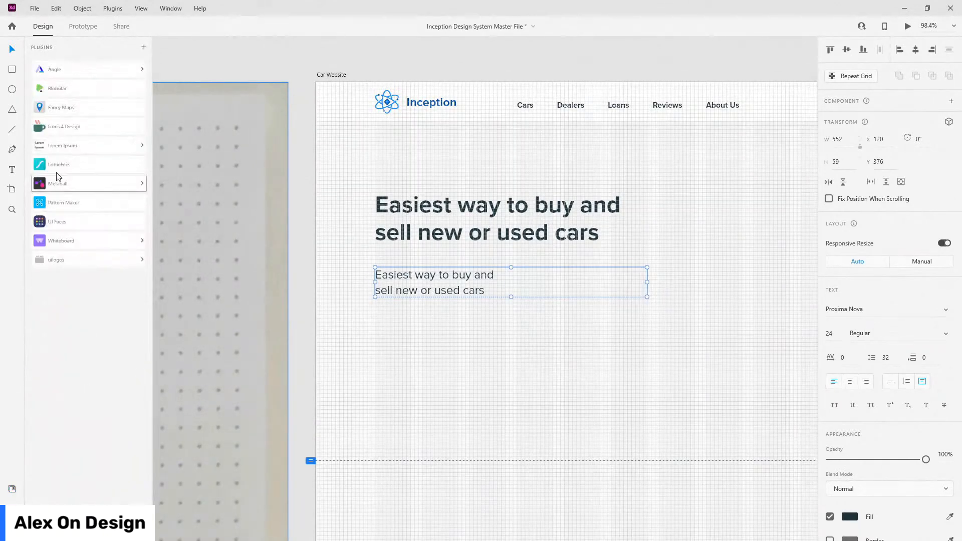
left_click(65, 147)
left_click(67, 160)
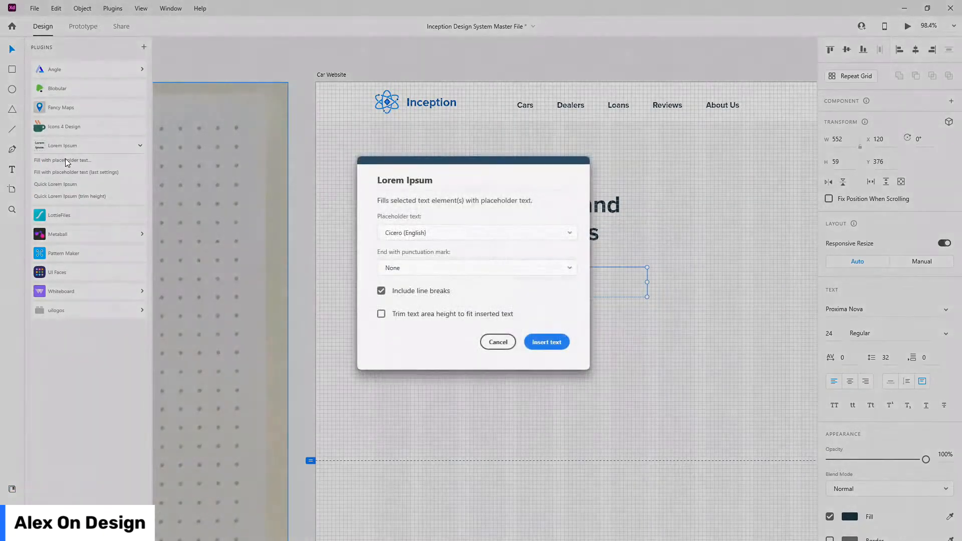
left_click(545, 342)
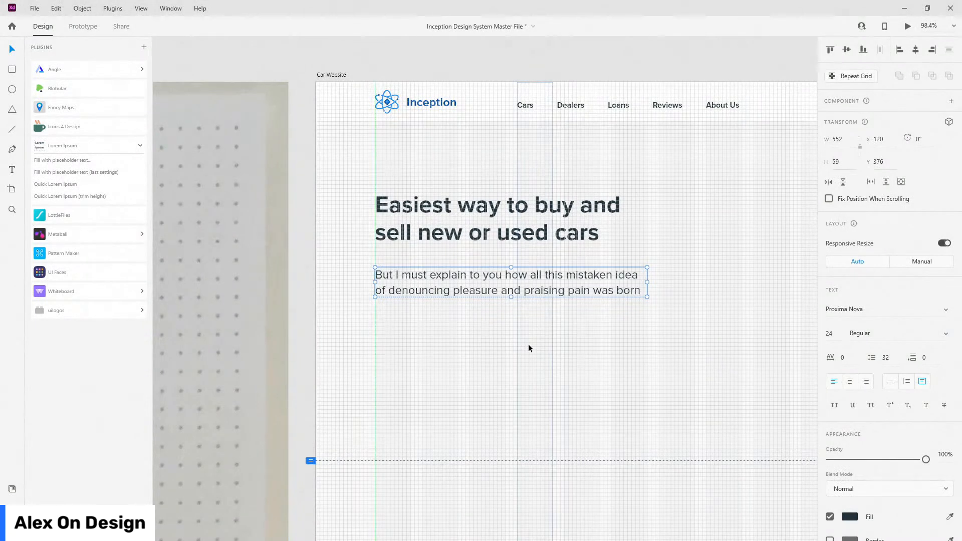
Reorder the artboard's layers so the placeholder paragraph sits below the "Easiest way to buy and sell" heading.
left_click(12, 509)
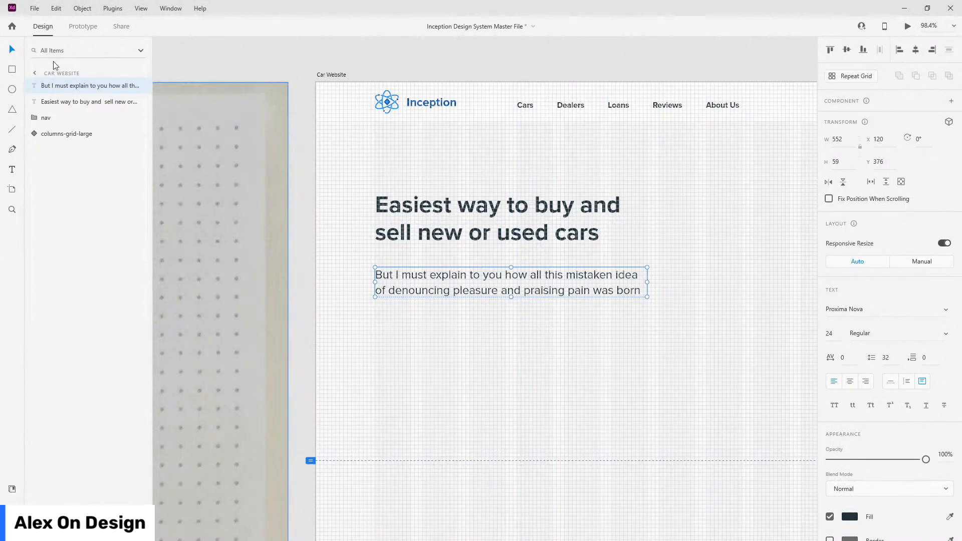
left_click_drag(65, 87, 65, 103)
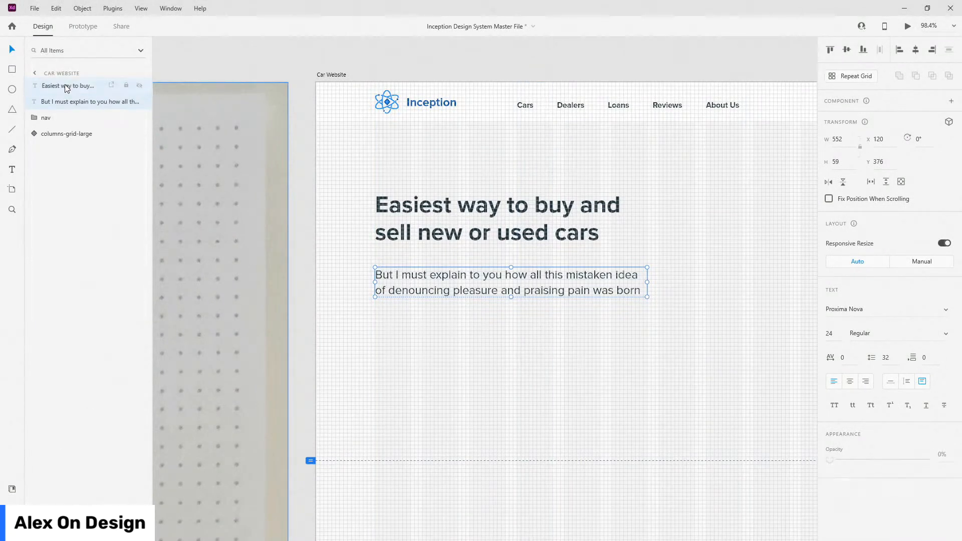
Group the heading and placeholder paragraph, name the group "text", and place it below the nav group in the layer order.
left_click(54, 88, "shift")
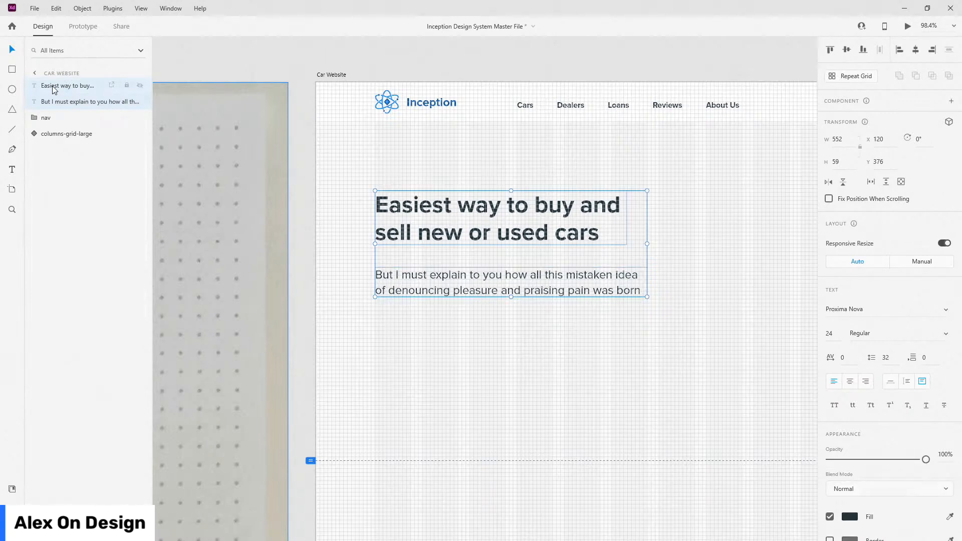
key("ctrl+g")
double_click(57, 85)
type("tex")
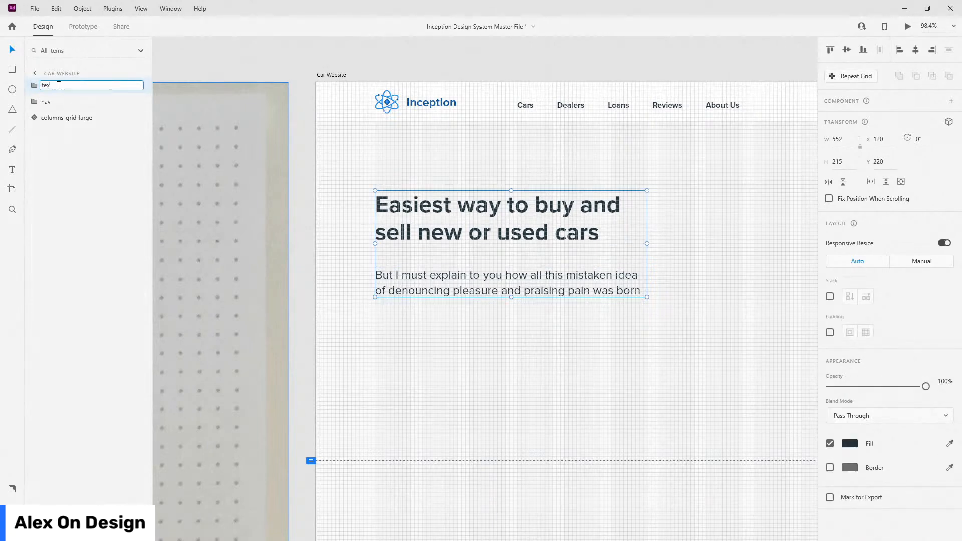
key("Return")
left_click_drag(60, 86, 67, 112)
Add the image-large-6col component beside the text at X 696, Y 136, filling the other six grid columns.
scroll(474, 215, "down", 6)
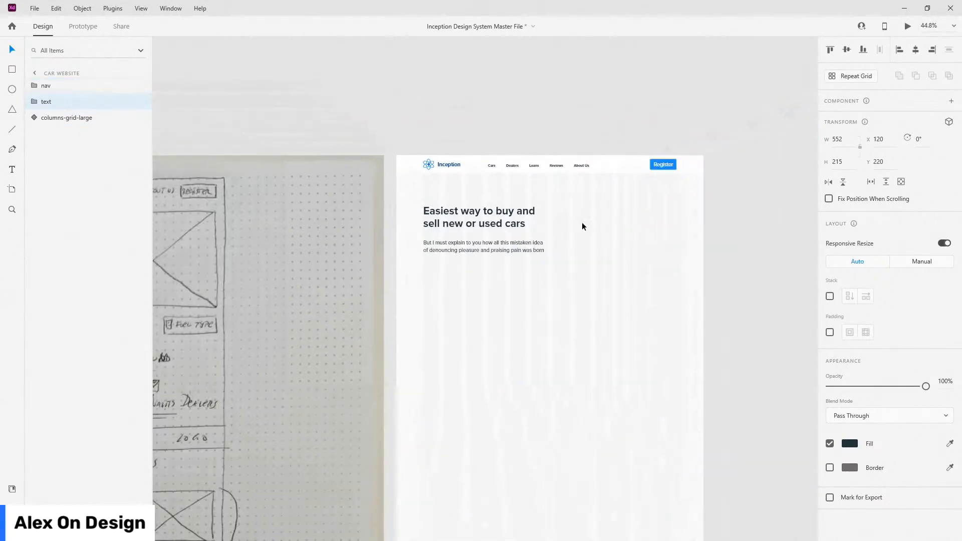
scroll(581, 221, "up", 2)
left_click(13, 489)
scroll(43, 302, "down", 8)
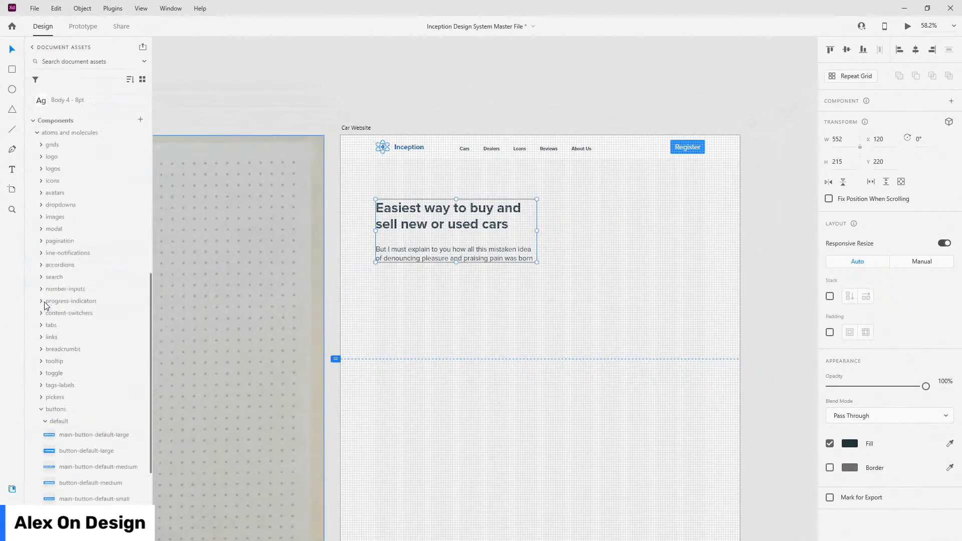
scroll(57, 195, "up", 3)
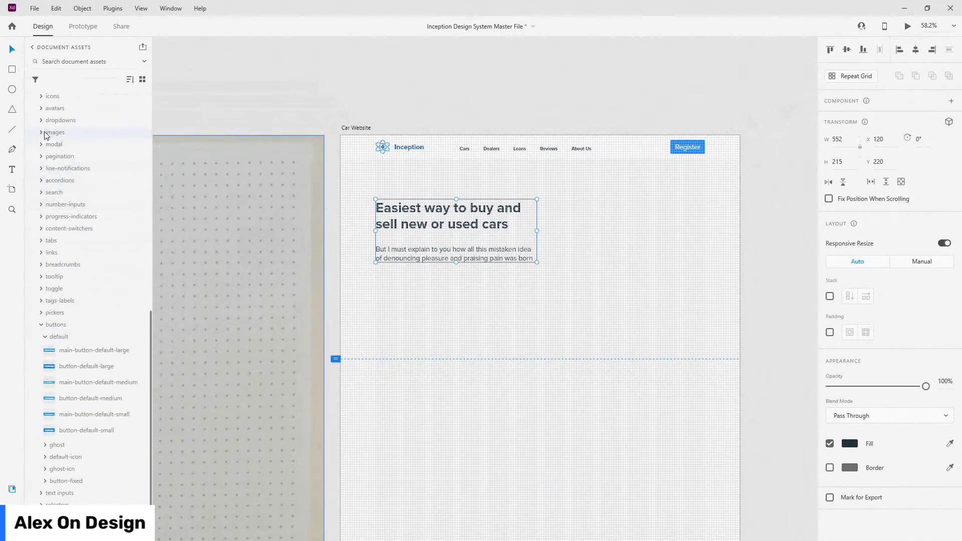
left_click(54, 132)
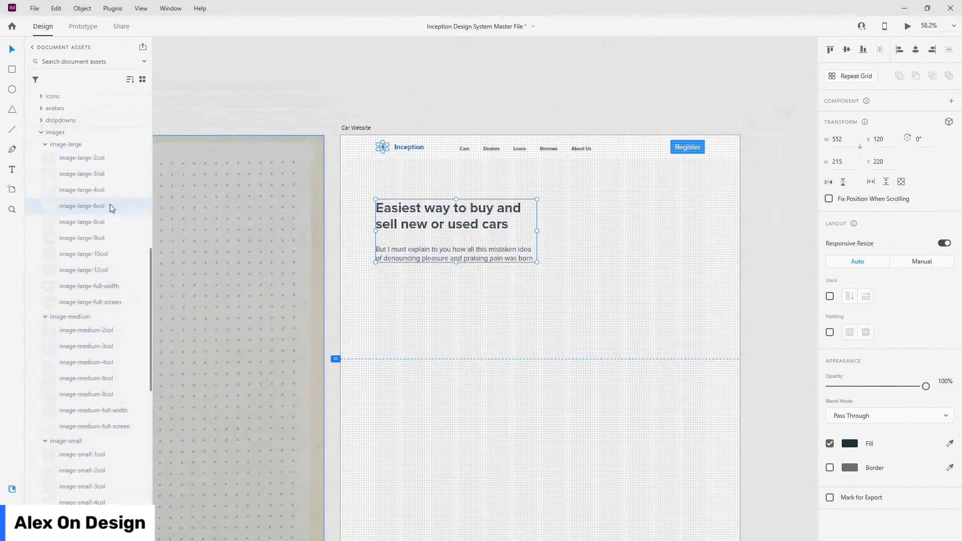
left_click_drag(146, 205, 717, 221)
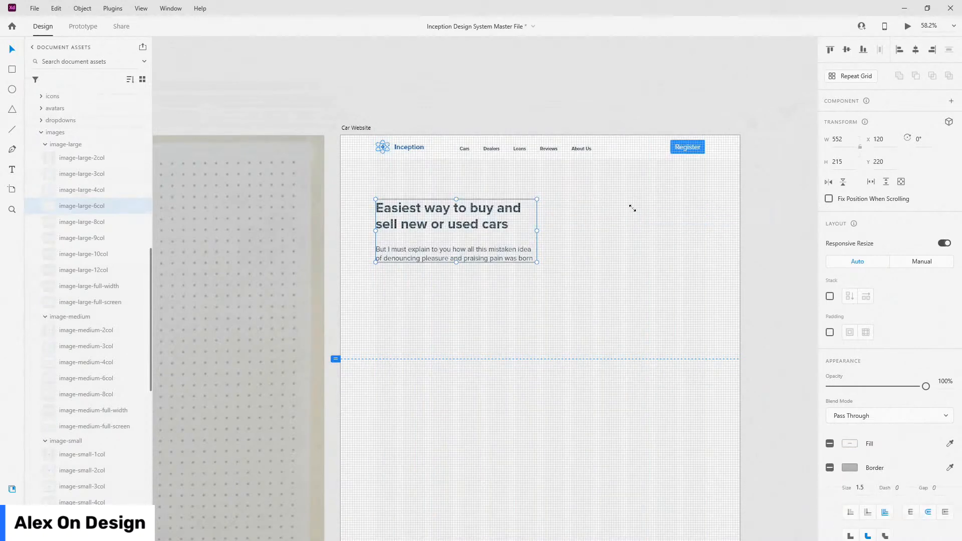
left_click_drag(756, 252, 583, 210)
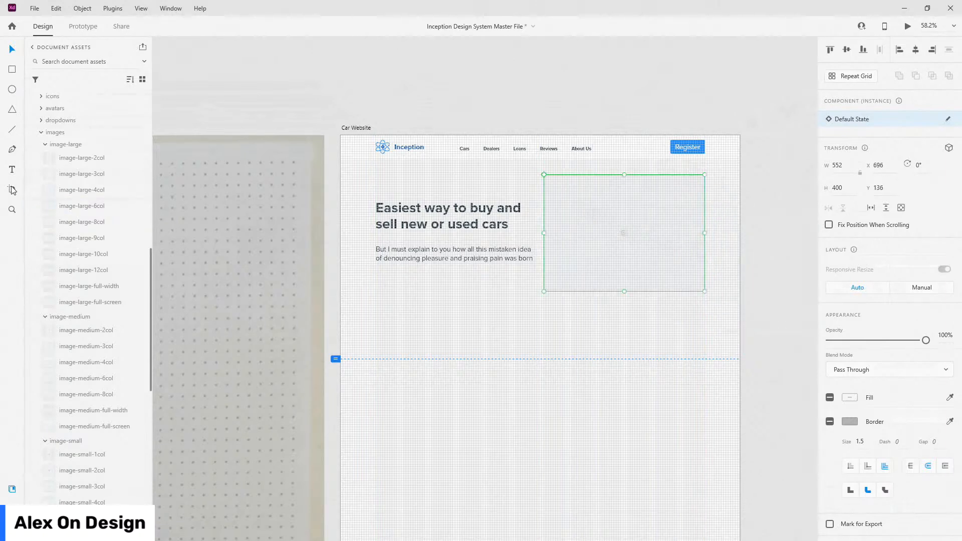
Move the hero image placeholder up to Y 128 and shift the text group up to Y 185.
left_click(45, 316)
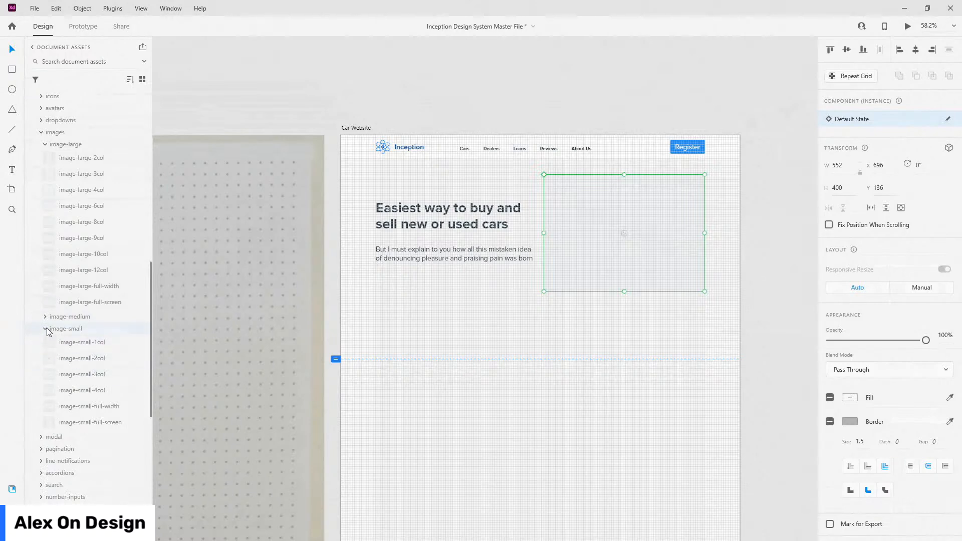
left_click(65, 328)
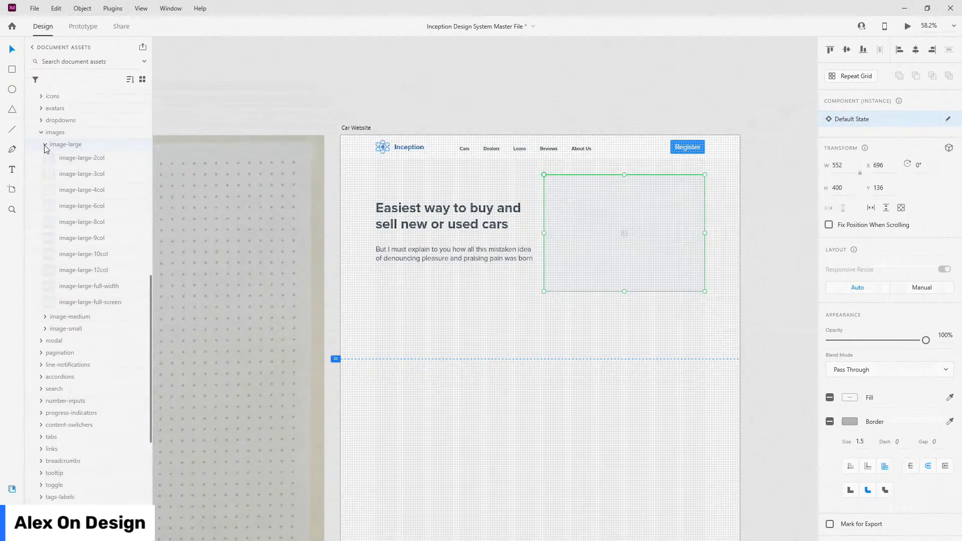
scroll(569, 176, "up", 5)
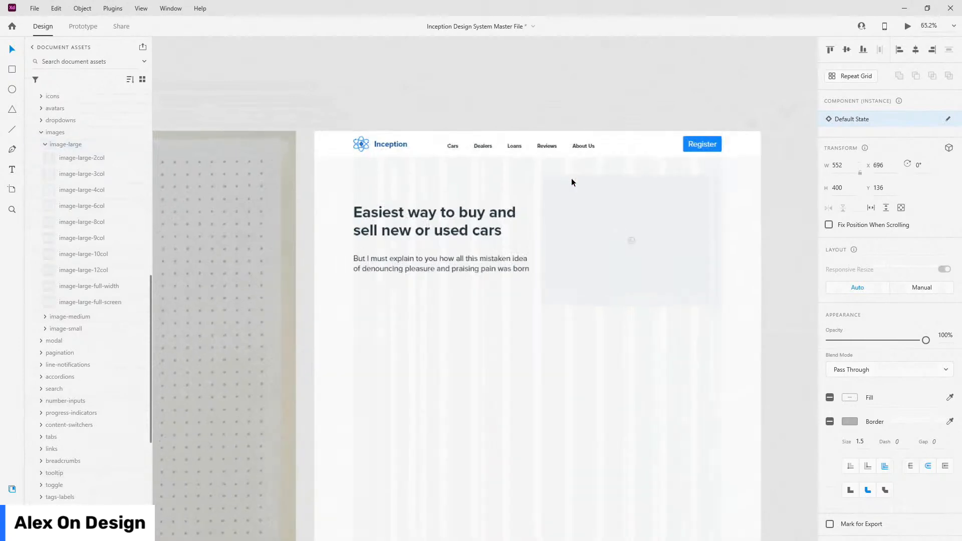
left_click_drag(758, 204, 758, 194)
key("alt")
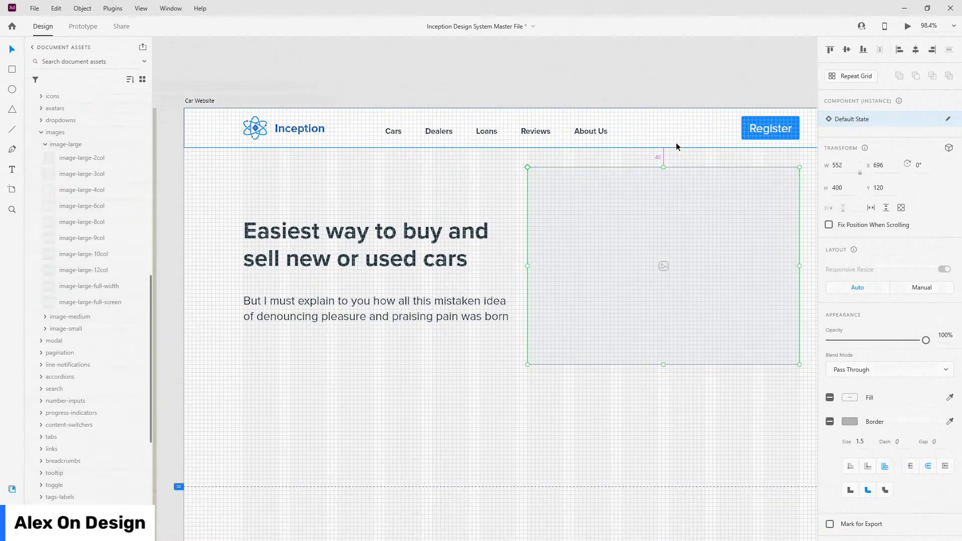
key("Down")
key("alt")
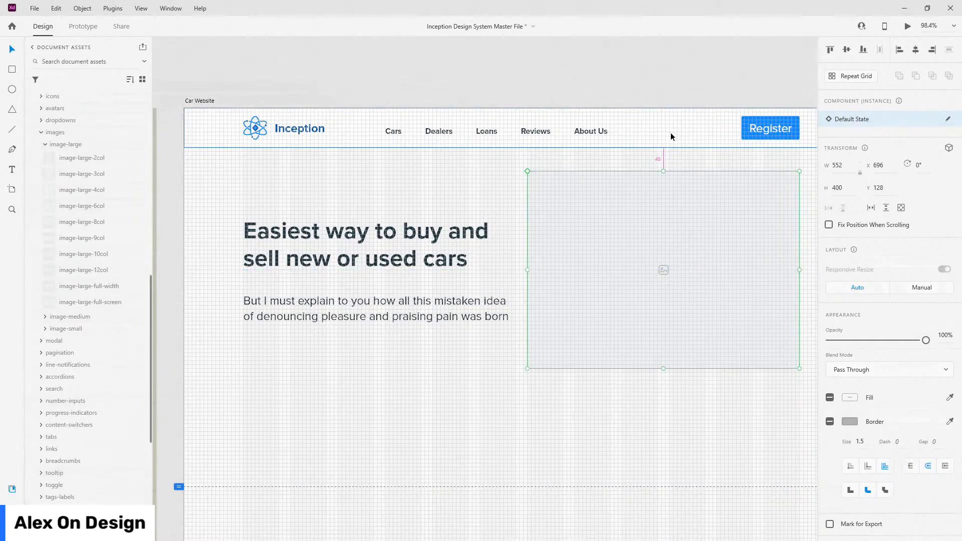
left_click(398, 239)
left_click_drag(399, 239, 397, 220)
Place a button-default-medium component beneath the paragraph at X 120, Y 483, aligned with the text's left edge.
scroll(95, 279, "up", 1)
scroll(95, 279, "down", 5)
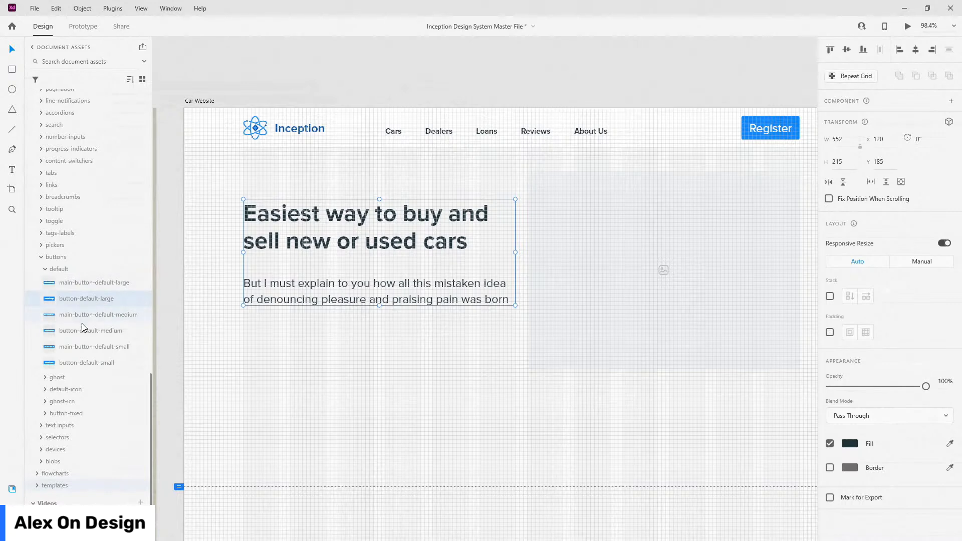
left_click_drag(83, 332, 237, 347)
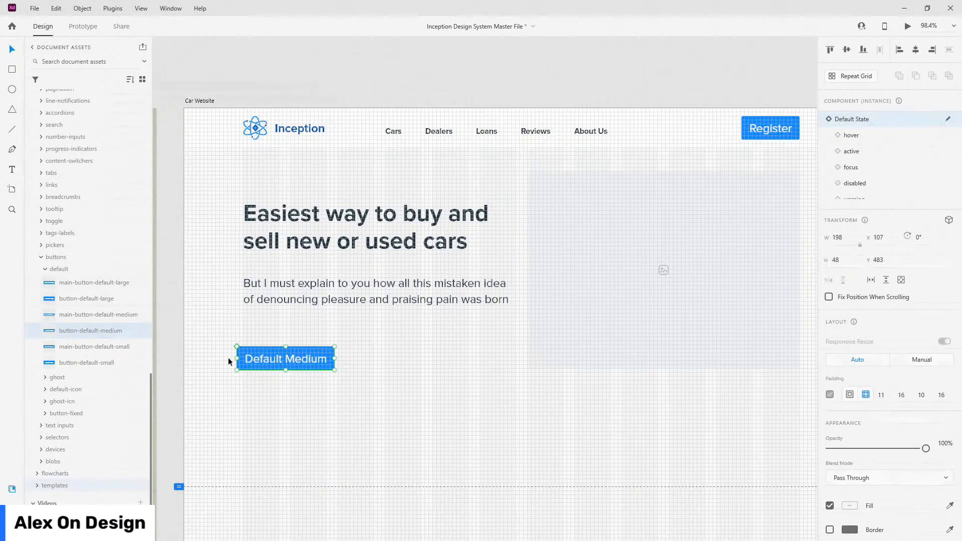
left_click_drag(265, 350, 272, 349)
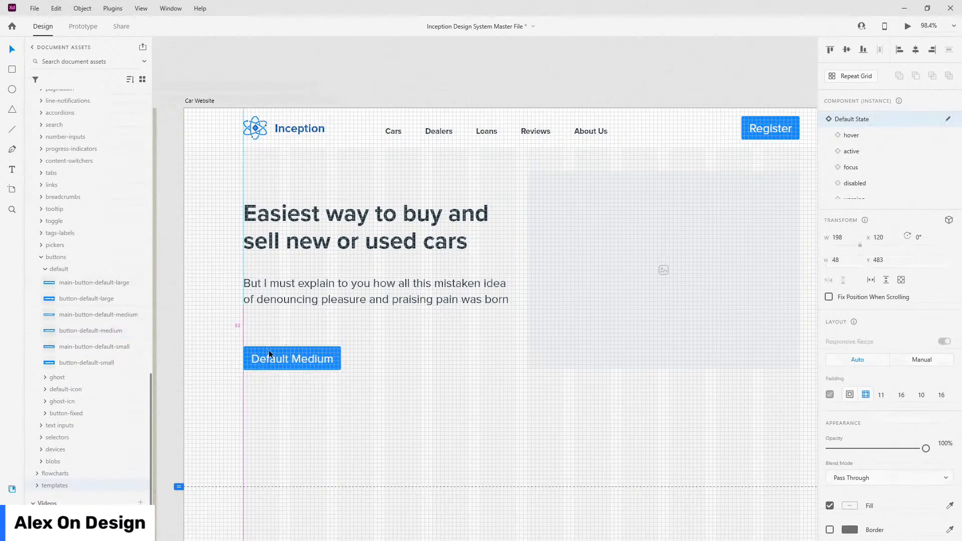
Change the hero button's default-state label to "Buy A Car".
double_click(311, 359)
double_click(311, 358)
type("Buy")
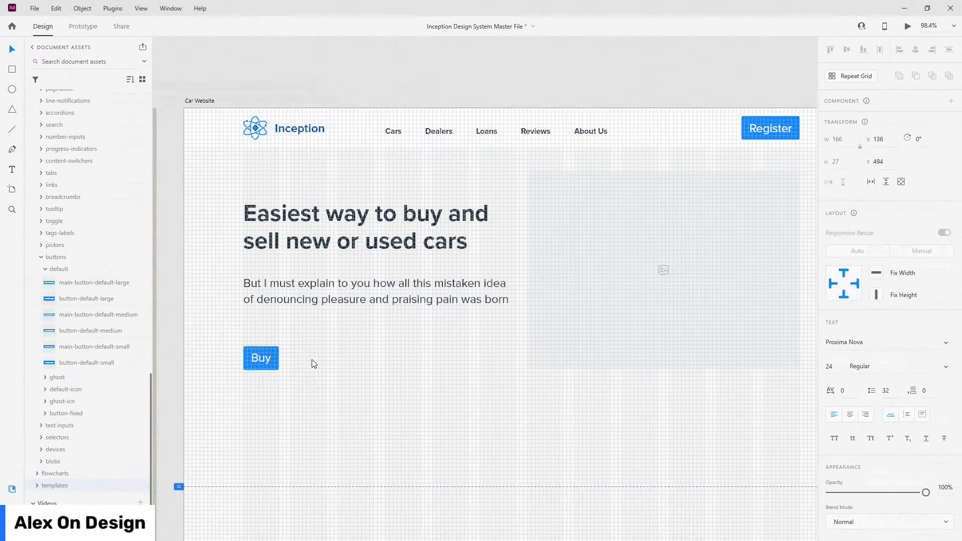
type(" A Car")
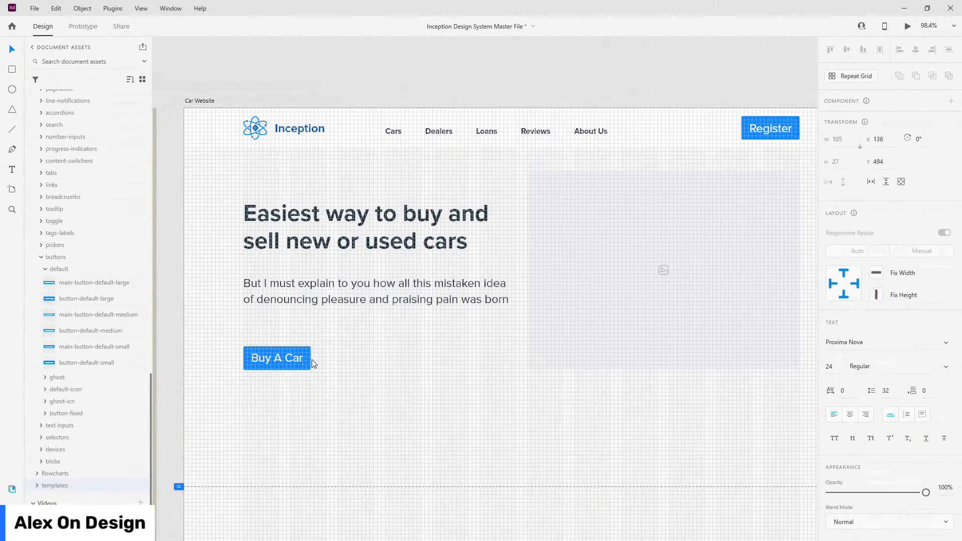
left_click(389, 347)
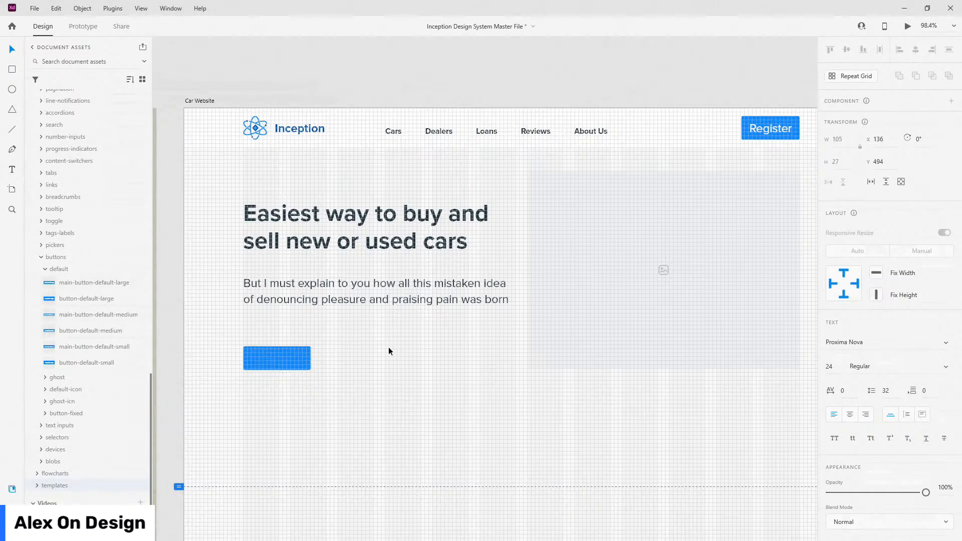
Set the hero button's hover-state label to "Buy A Car" and return the button to its Default State.
double_click(278, 358)
double_click(300, 359)
key("ctrl+y")
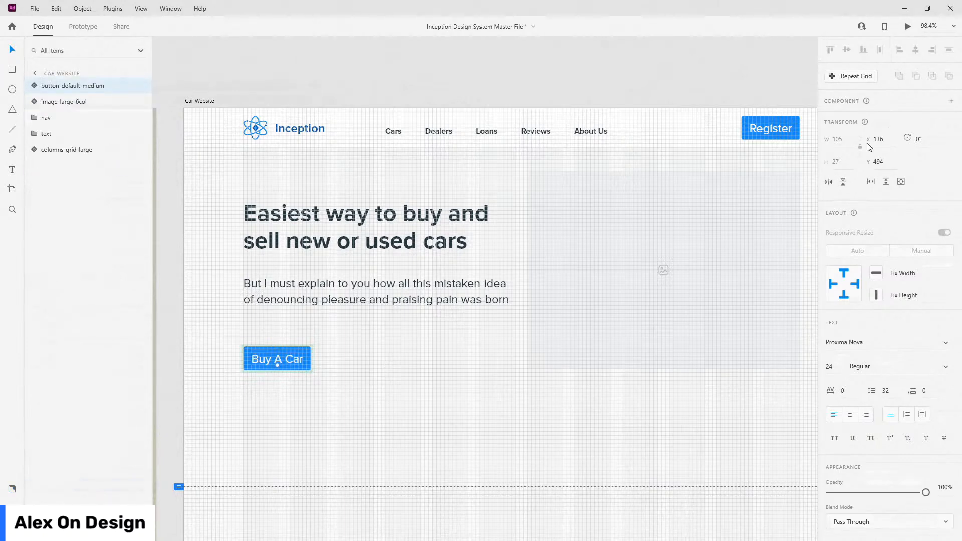
key("Escape")
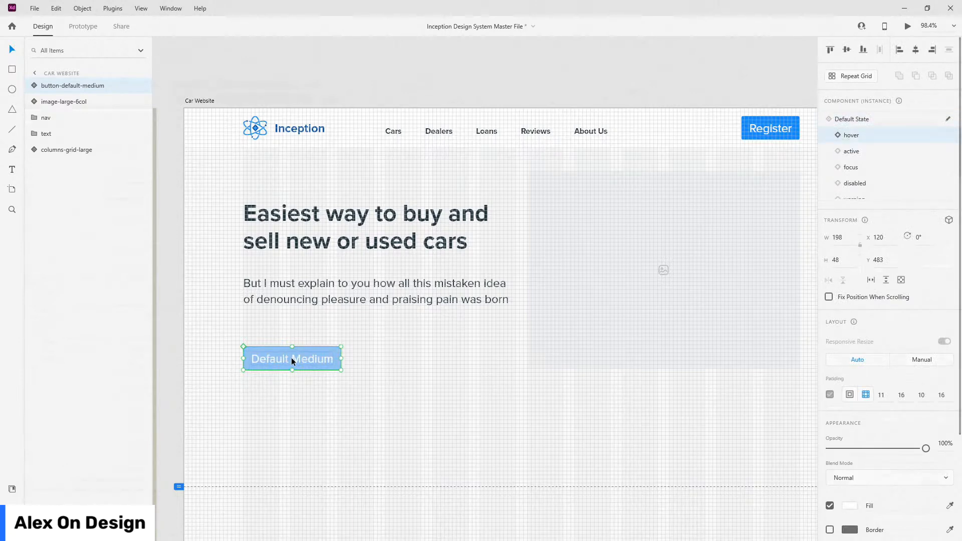
double_click(292, 358)
double_click(291, 358)
type("Buy A Car")
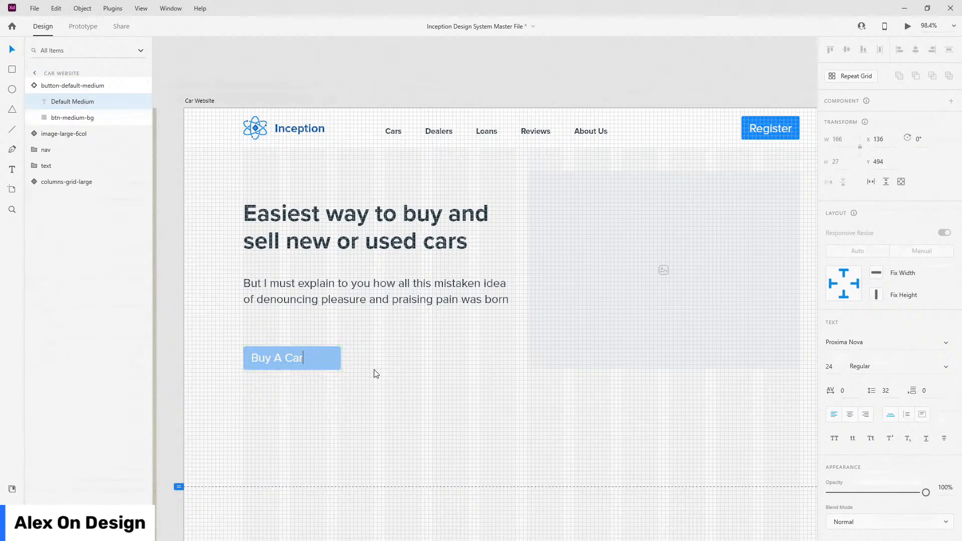
left_click(34, 85)
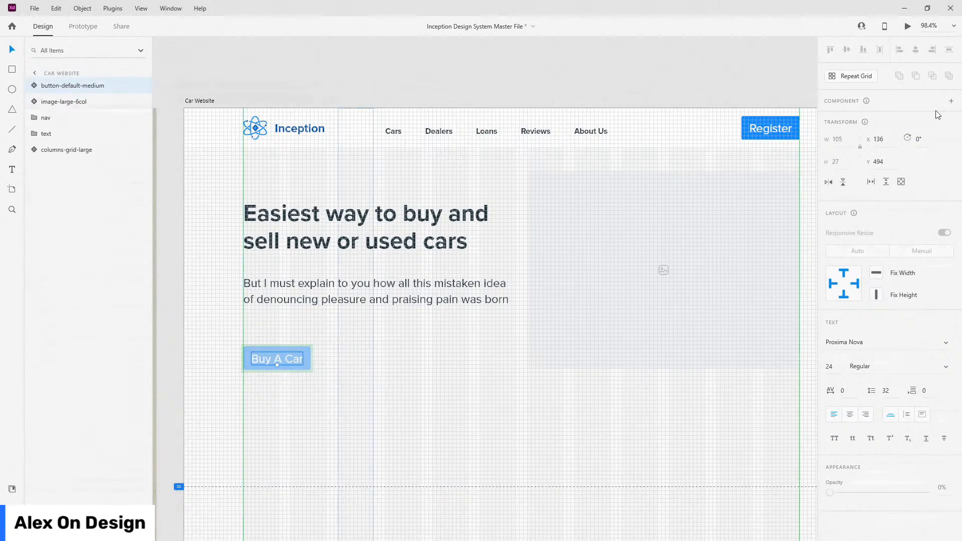
key("Escape")
key("Escape")
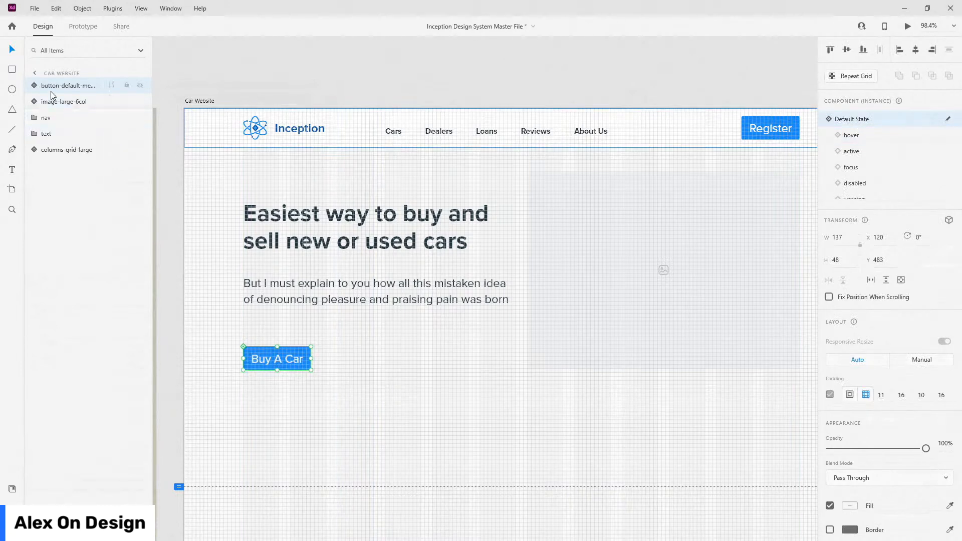
Wrap the Buy A Car button in a group named "buttons" and enable a horizontal stack on it.
key("ctrl+g")
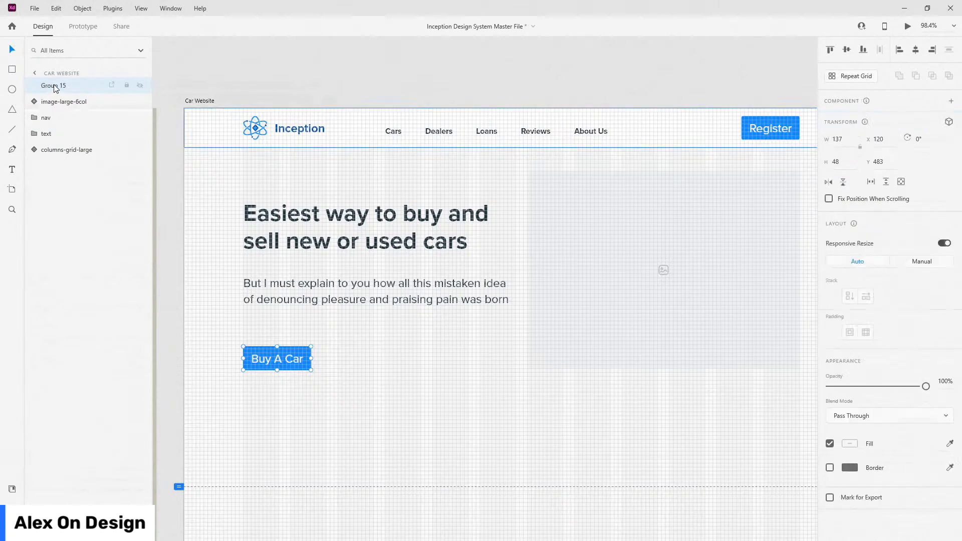
double_click(54, 85)
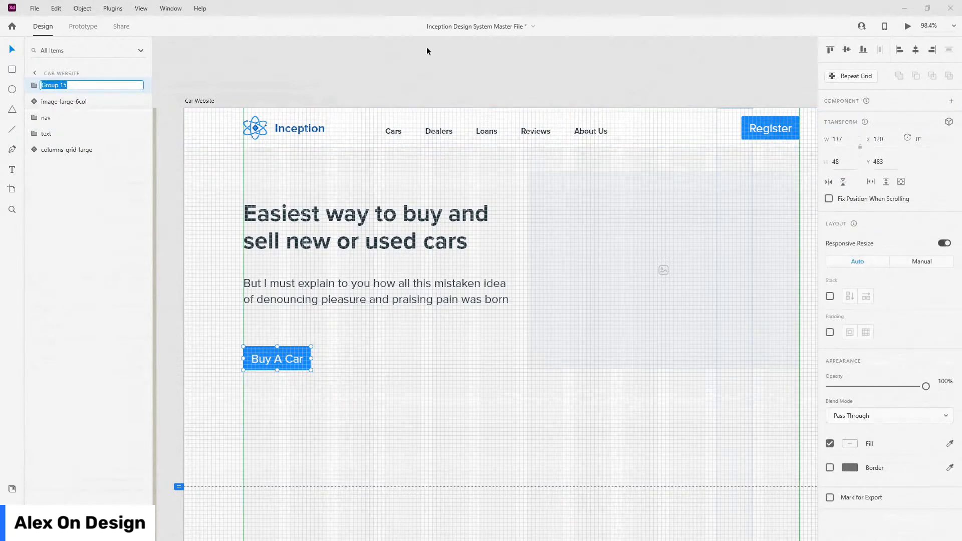
type("buttons")
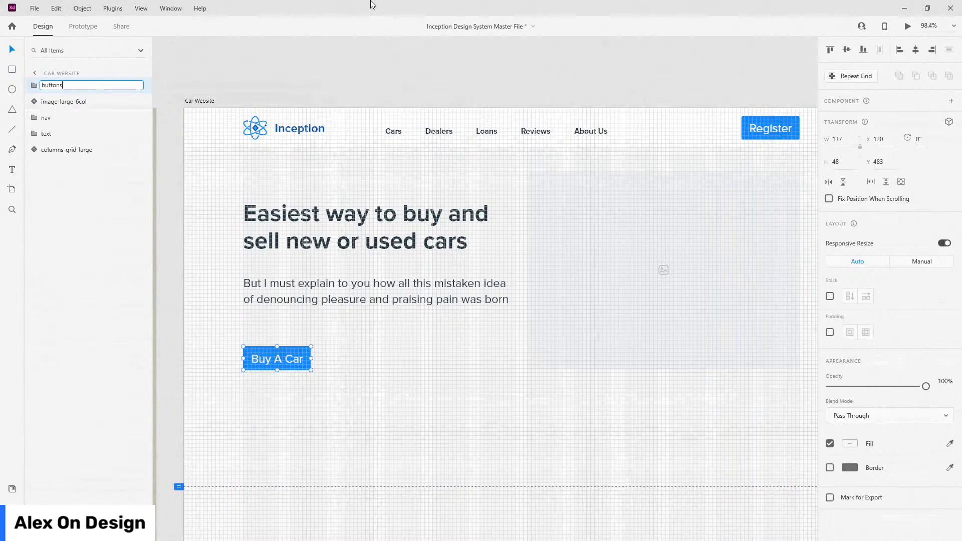
key("Return")
left_click(830, 296)
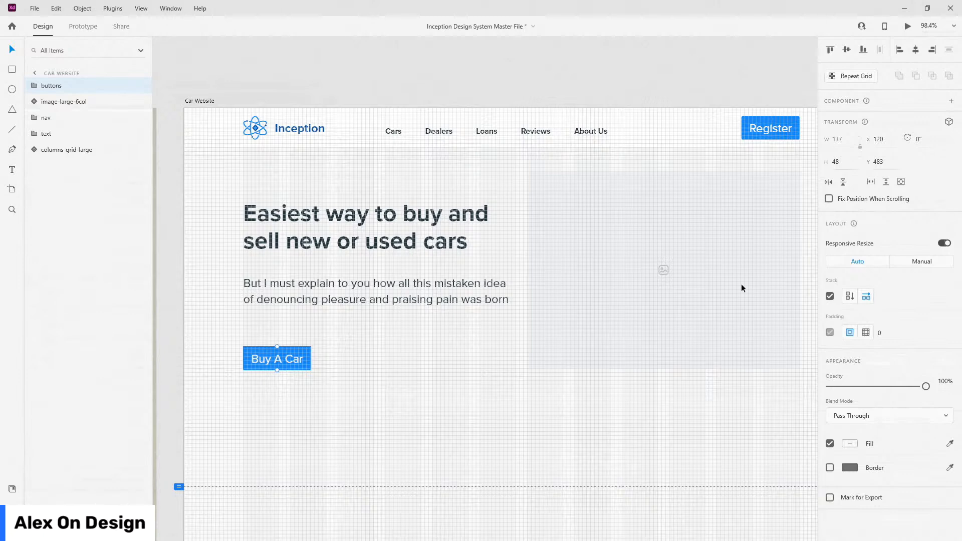
Duplicate the Buy A Car button inside the buttons stack.
left_click(36, 88)
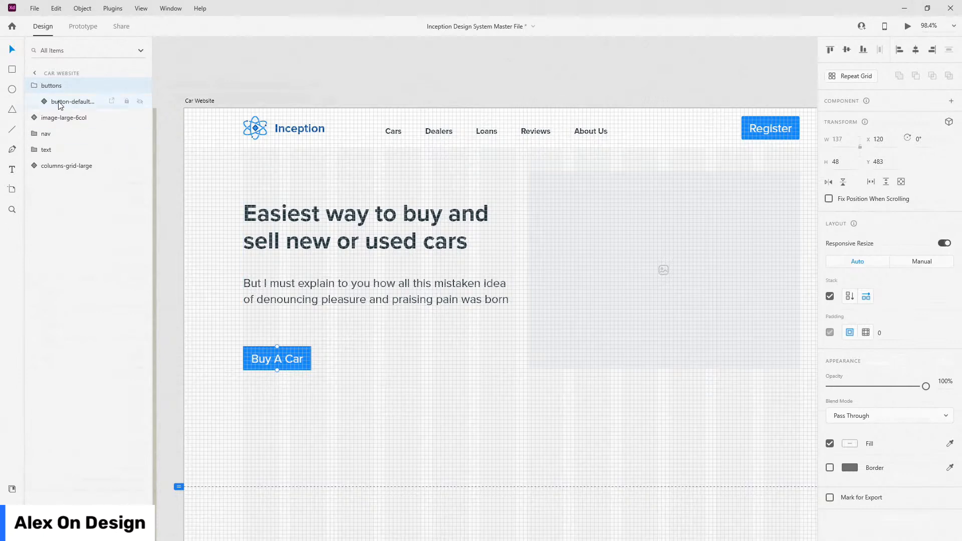
left_click(59, 103)
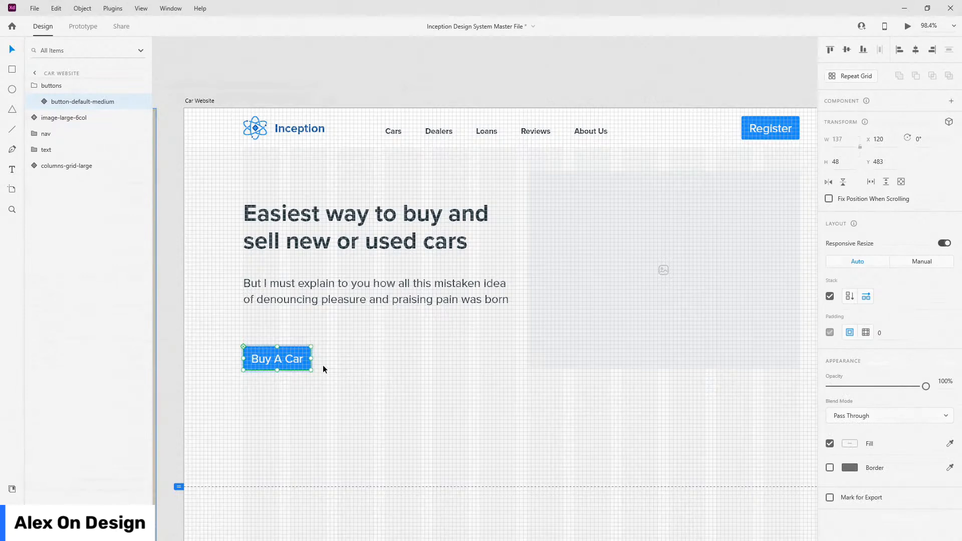
key("ctrl+d")
scroll(311, 363, "up", 3)
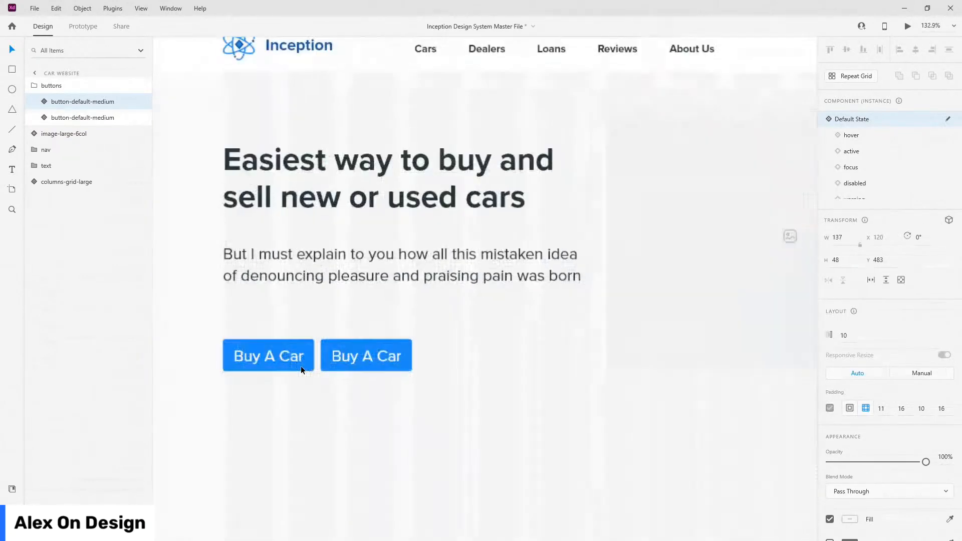
Swap the second Buy A Car button in the stack for the button-ghost-medium component.
left_click(84, 121)
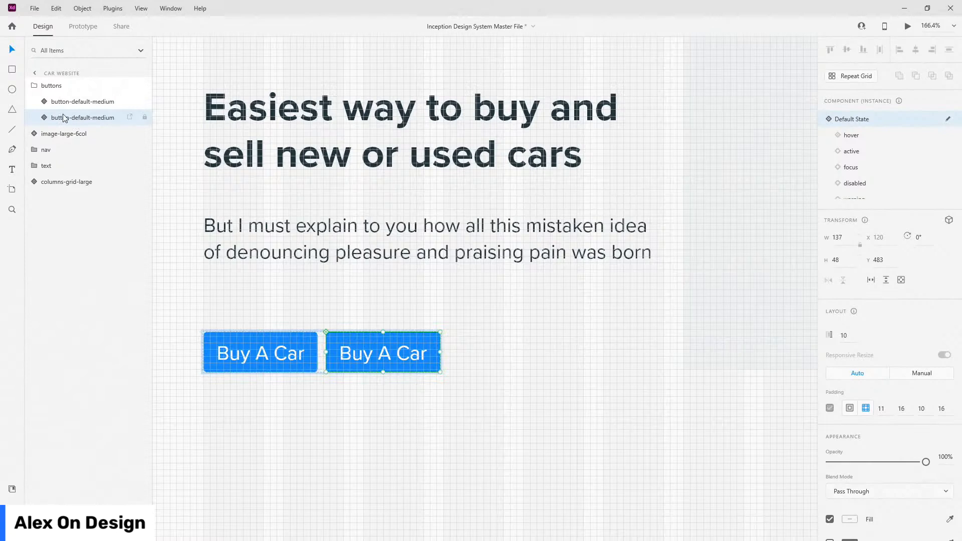
left_click(12, 489)
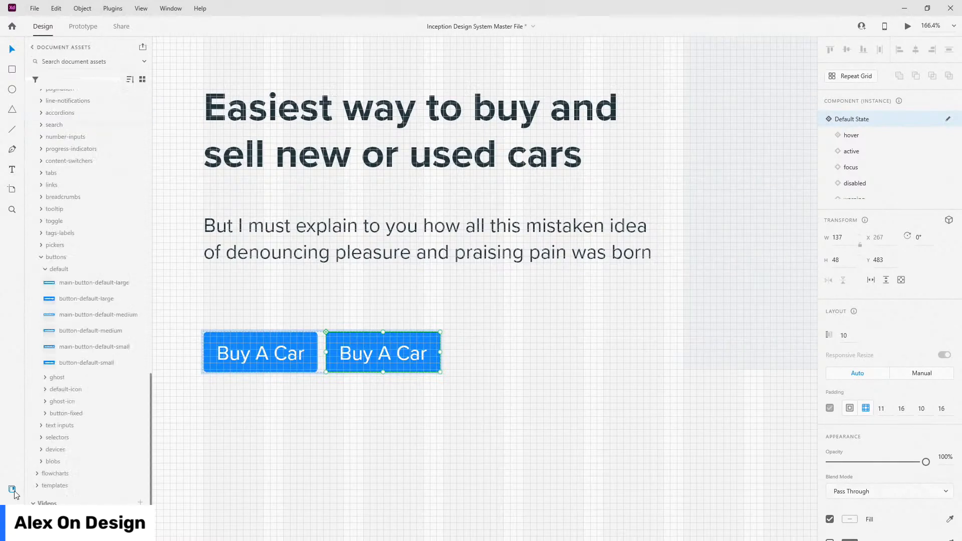
left_click(44, 378)
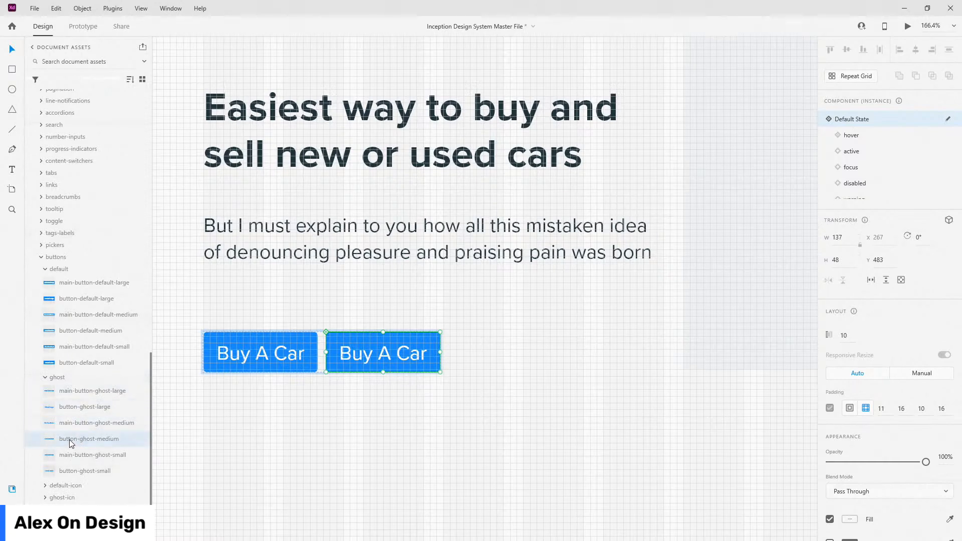
left_click_drag(331, 369, 358, 350)
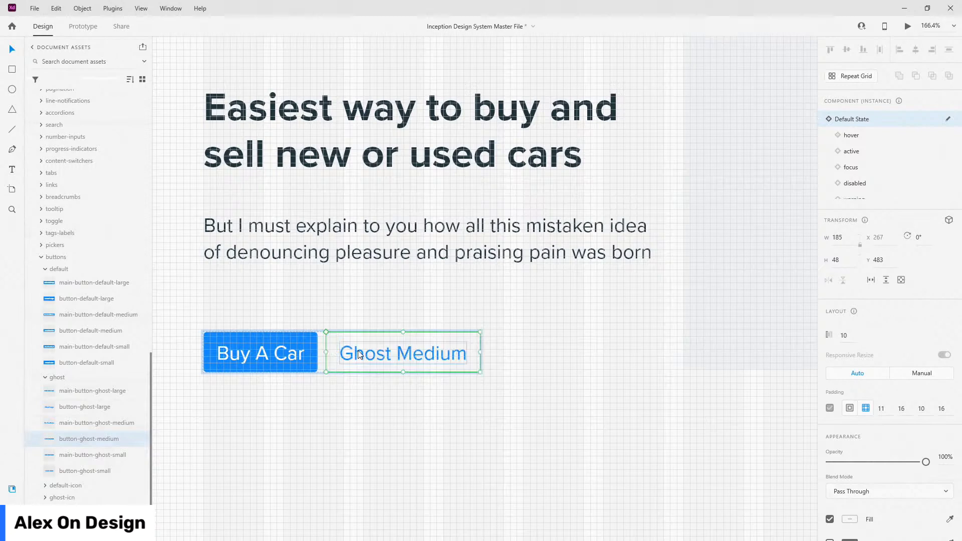
Change the ghost button's default-state label to "Sell A Car".
double_click(425, 353)
double_click(425, 353)
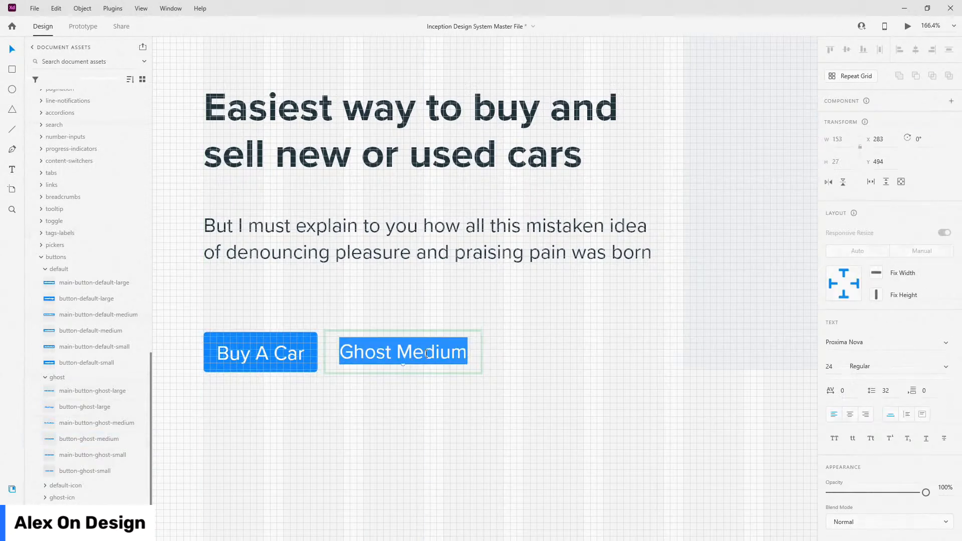
type("Sell A Car")
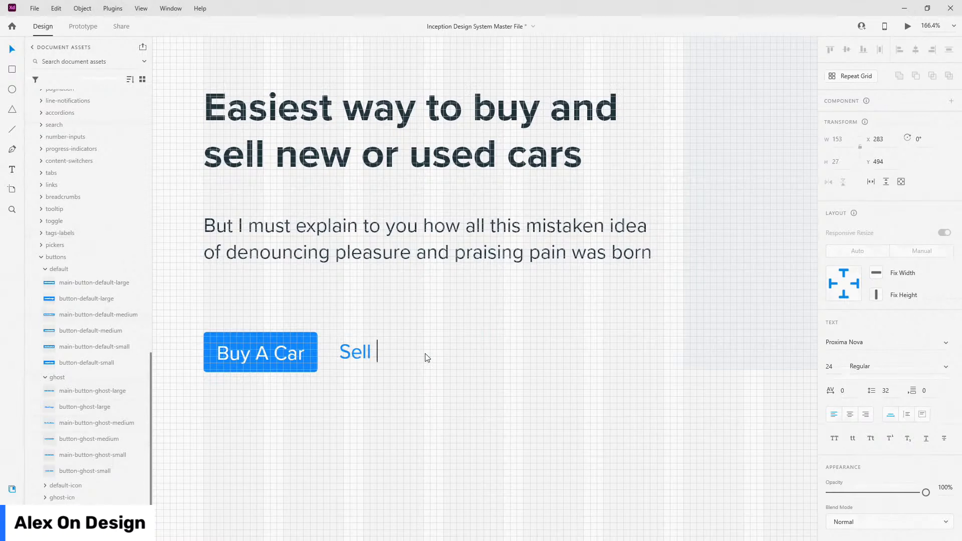
key("ctrl+a")
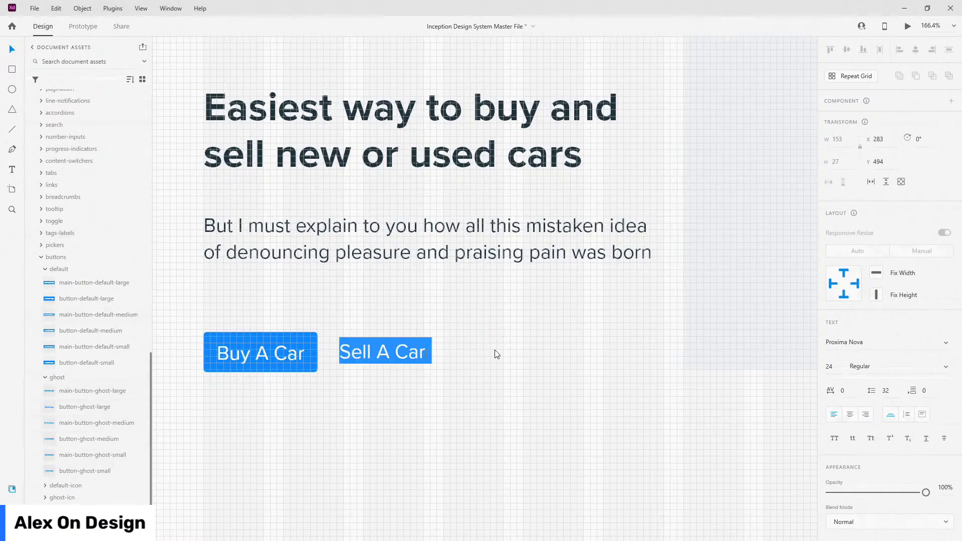
key("Escape")
Set the ghost button's hover-state label to "Sell A Car" and return the button to its Default State.
left_click(12, 488)
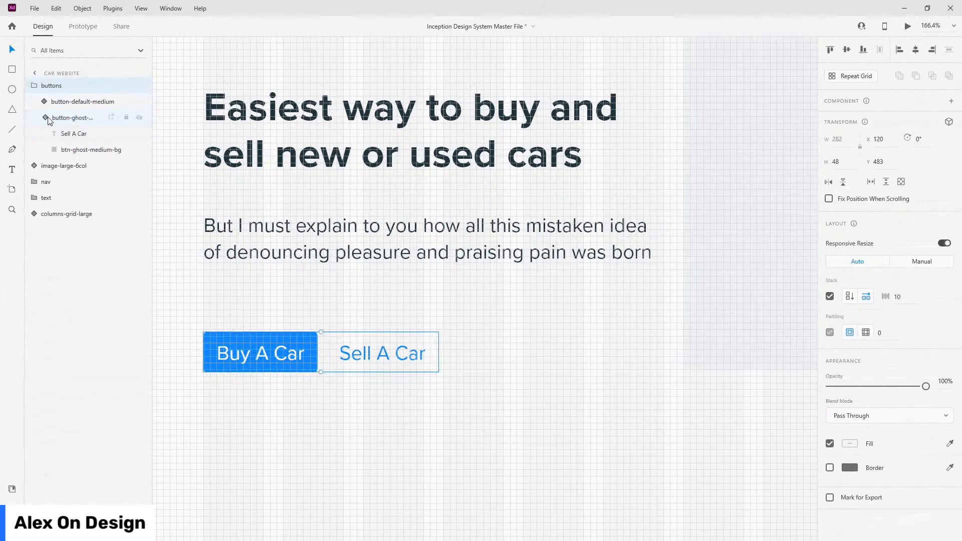
left_click(46, 117)
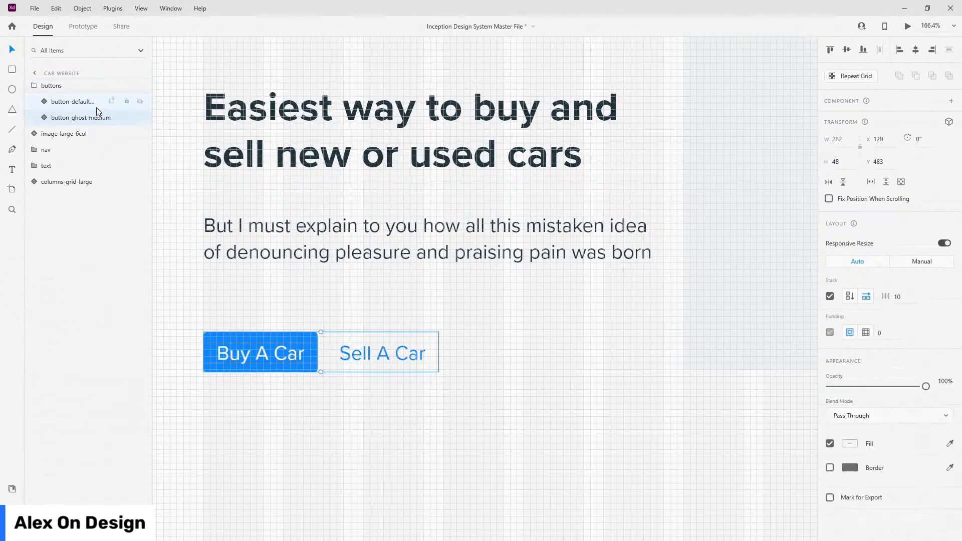
left_click(100, 117)
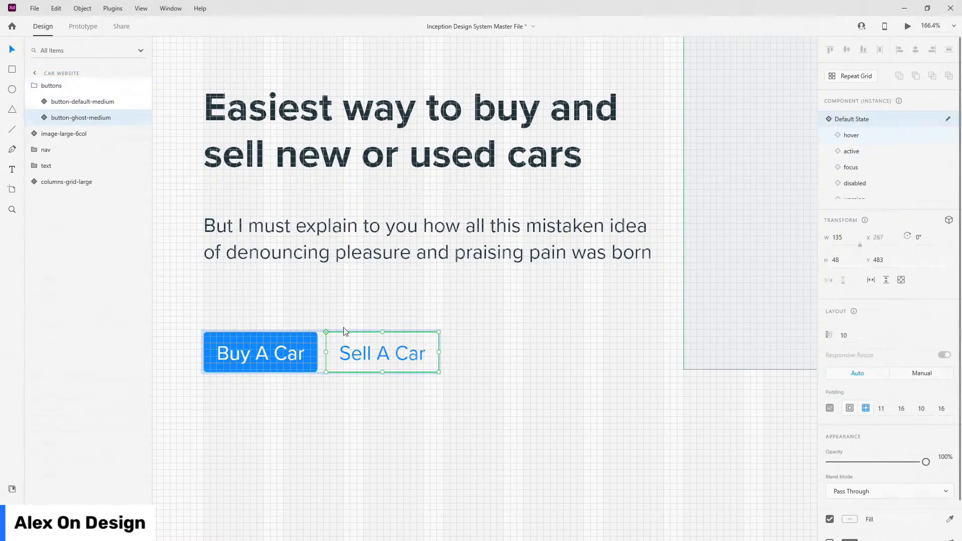
double_click(385, 353)
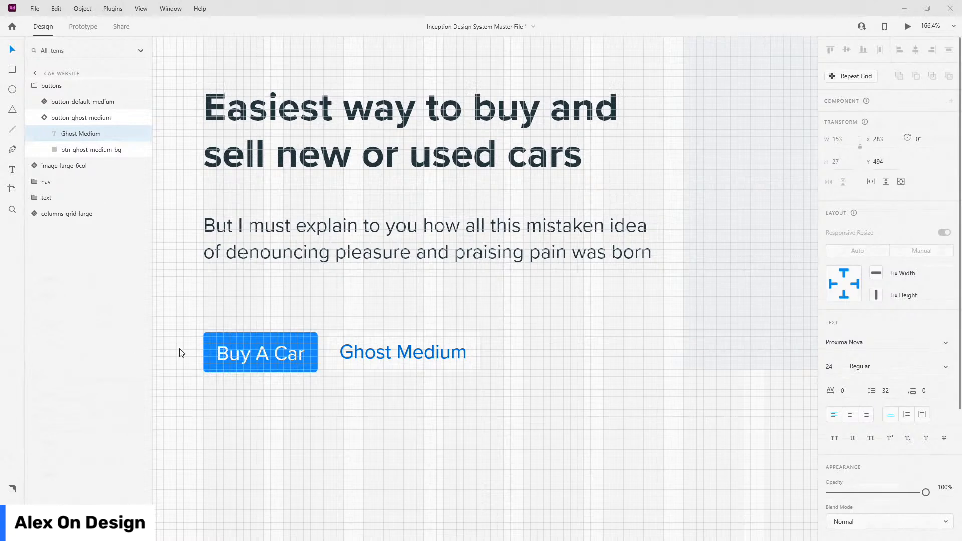
double_click(438, 352)
triple_click(439, 351)
type("Sell A Car")
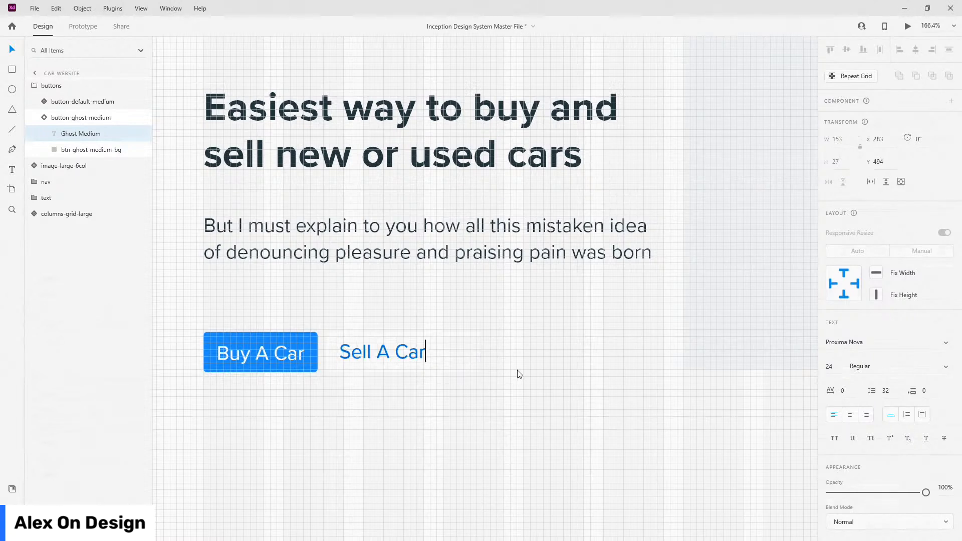
left_click(518, 369)
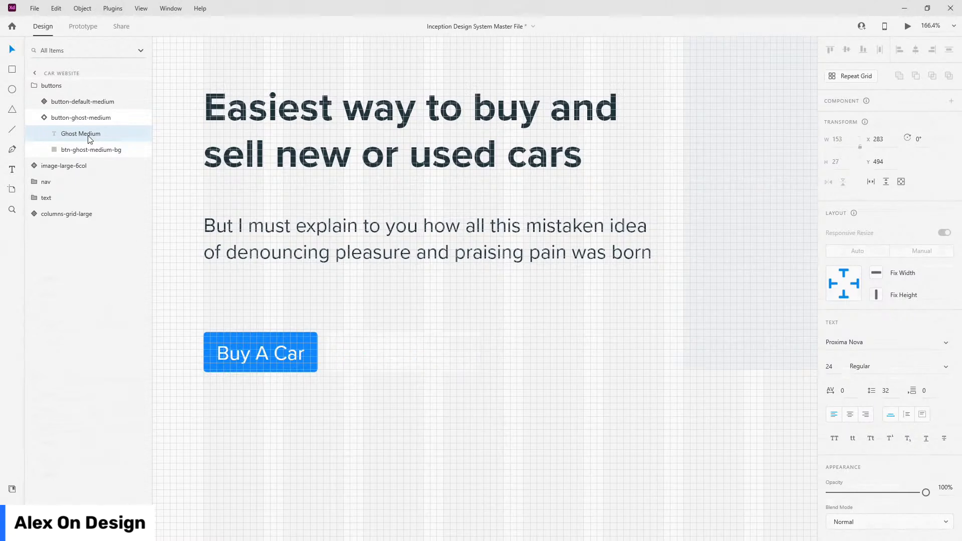
left_click(49, 118)
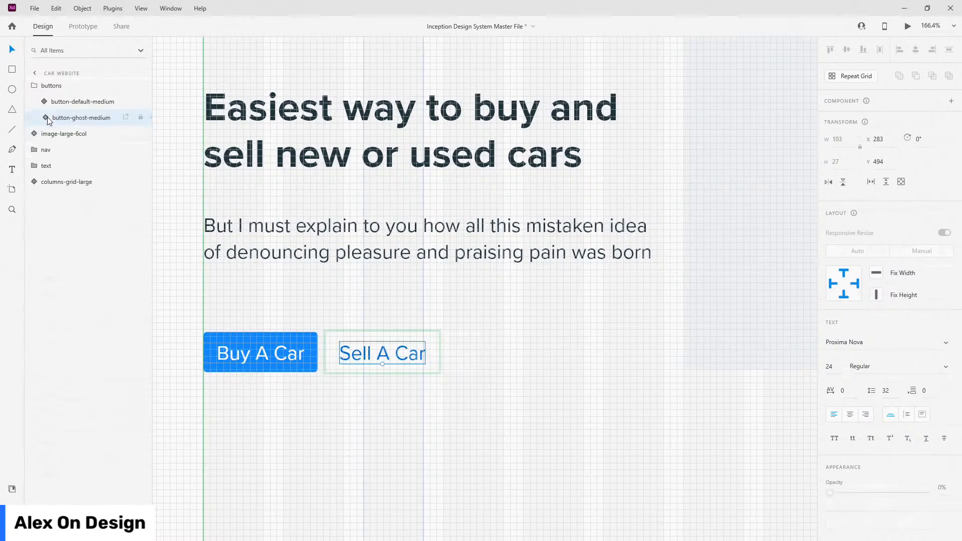
key("Escape")
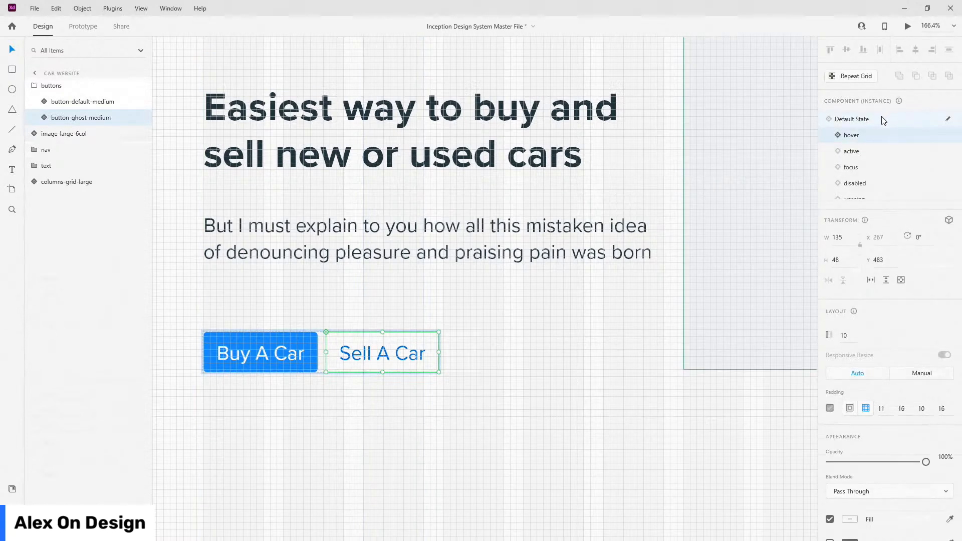
left_click(852, 120)
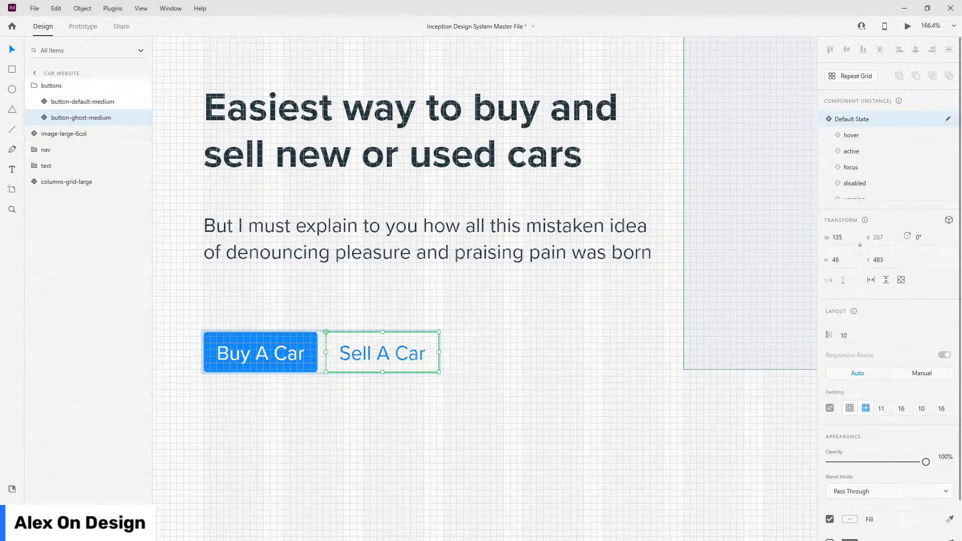
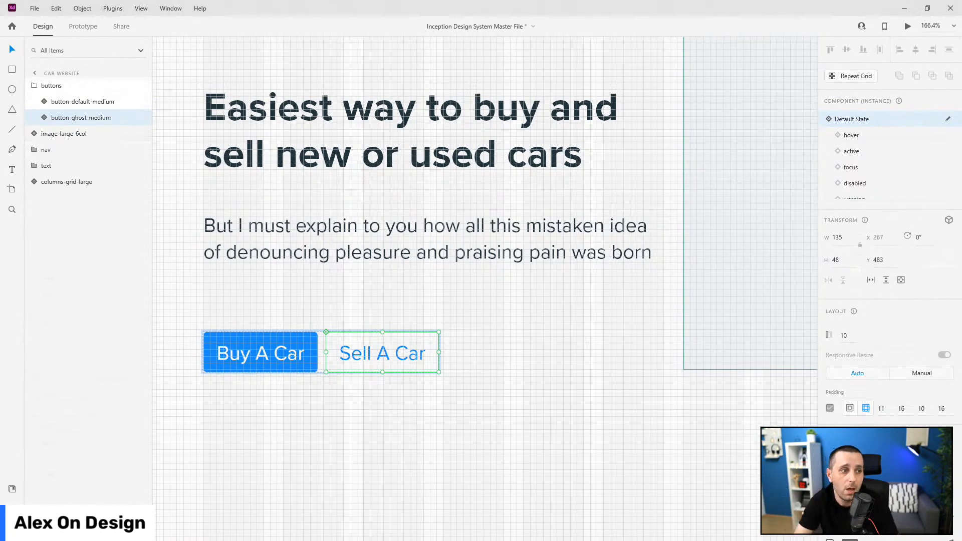
Set the horizontal stack spacing of the buttons group to 24.
scroll(425, 317, "down", 4)
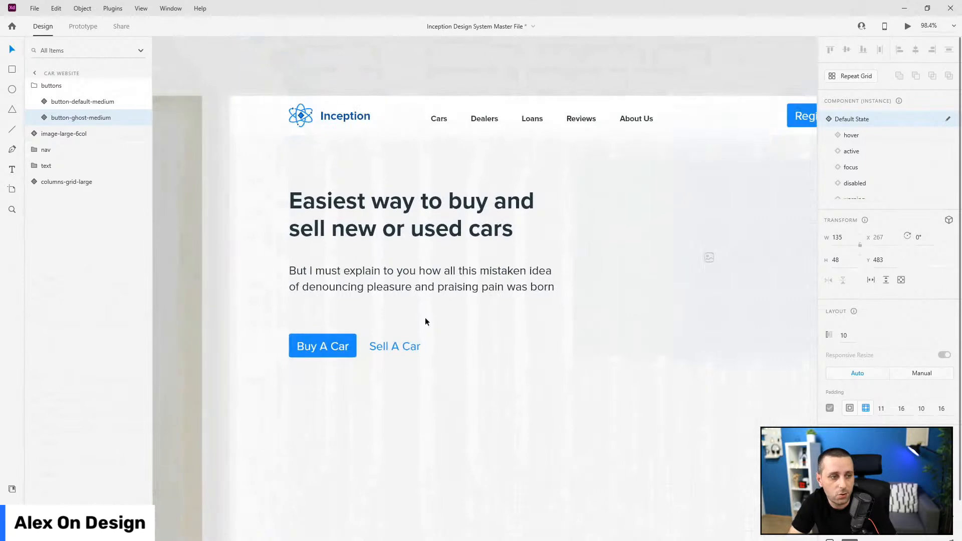
left_click(28, 86)
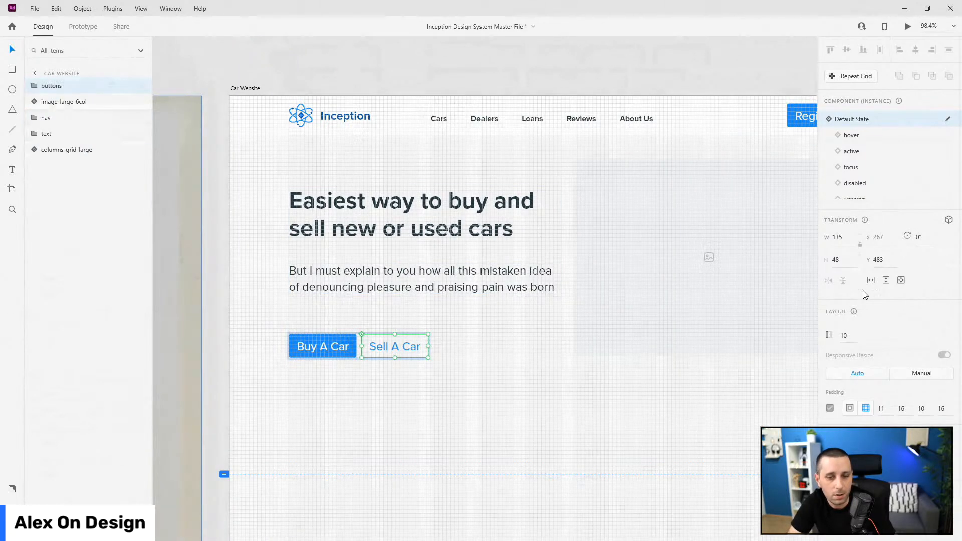
key("Escape")
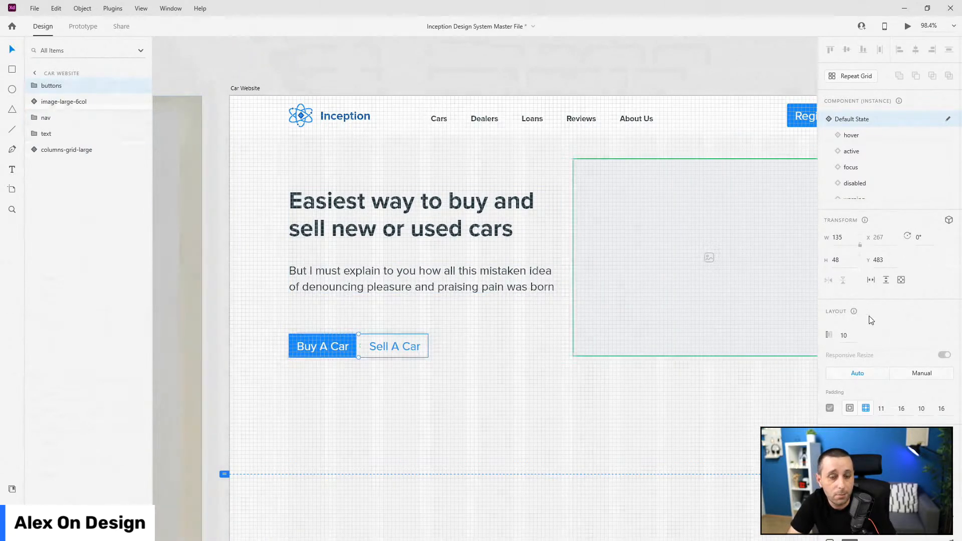
left_click(909, 295)
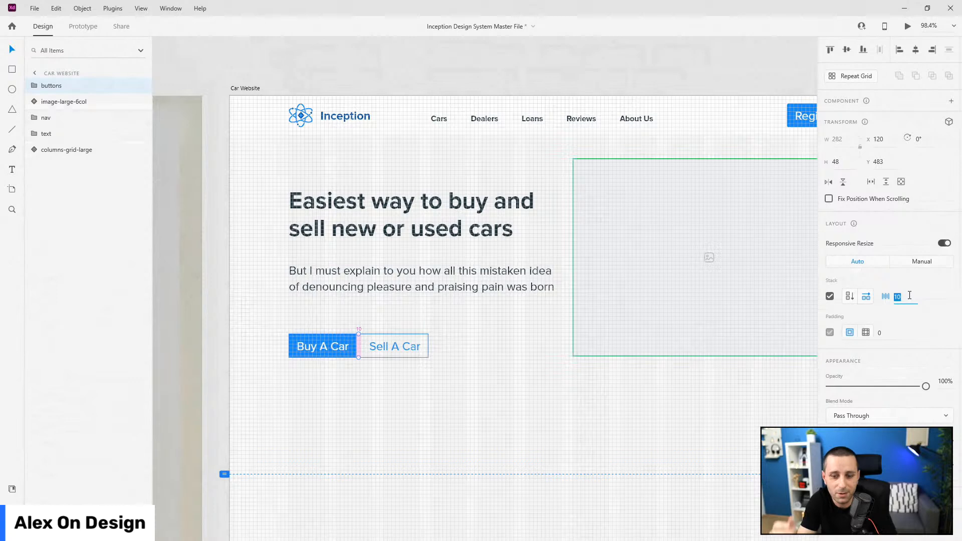
type("24")
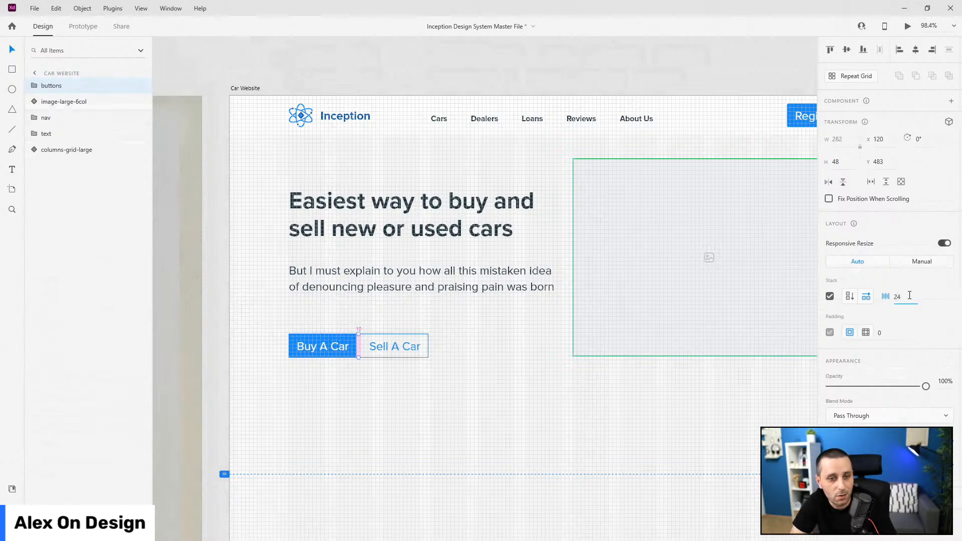
key("Return")
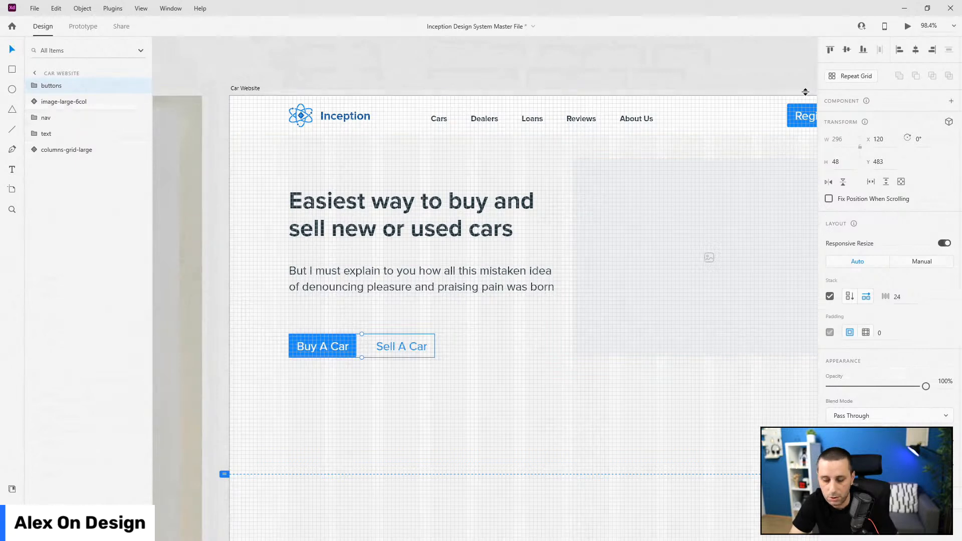
Preview the Car Website artboard to check the hero section, and close the preview.
key("ctrl+Return")
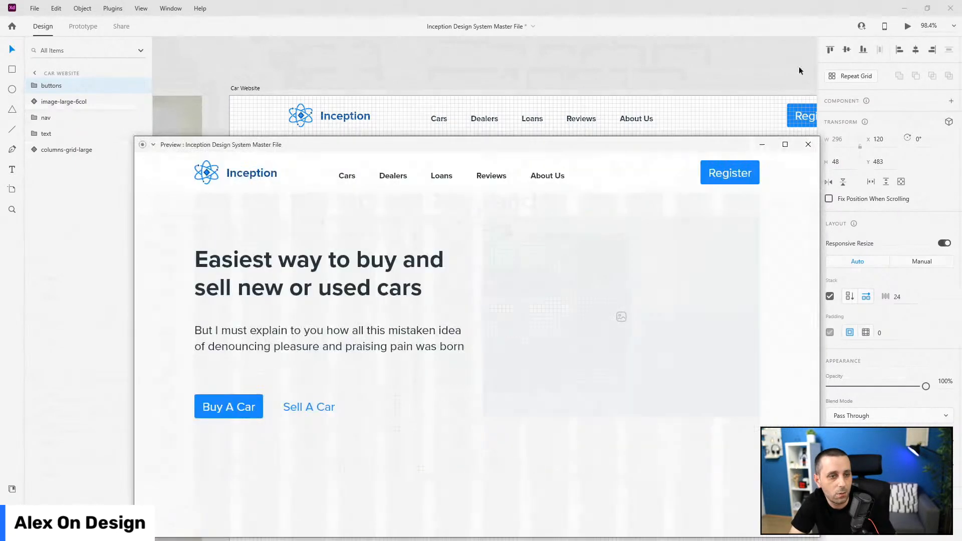
left_click_drag(594, 146, 567, 67)
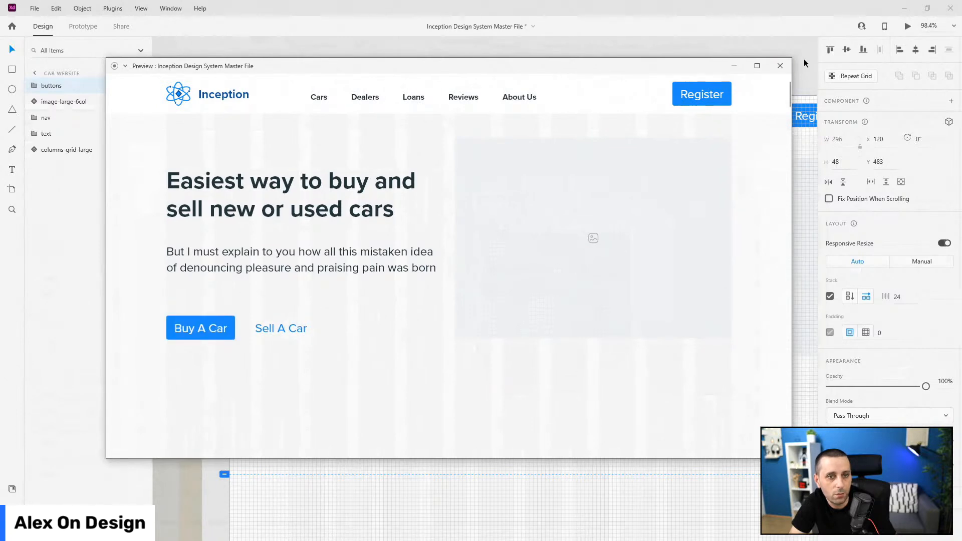
left_click(780, 65)
Move the buttons group closer beneath the hero paragraph and shift the text and buttons up together to Y 176.
left_click_drag(336, 352, 332, 326)
left_click(437, 282, "shift")
mouse_move(438, 282)
left_mouse_down()
mouse_move(437, 269)
mouse_move(437, 287)
mouse_move(437, 270)
mouse_move(437, 278)
left_mouse_up()
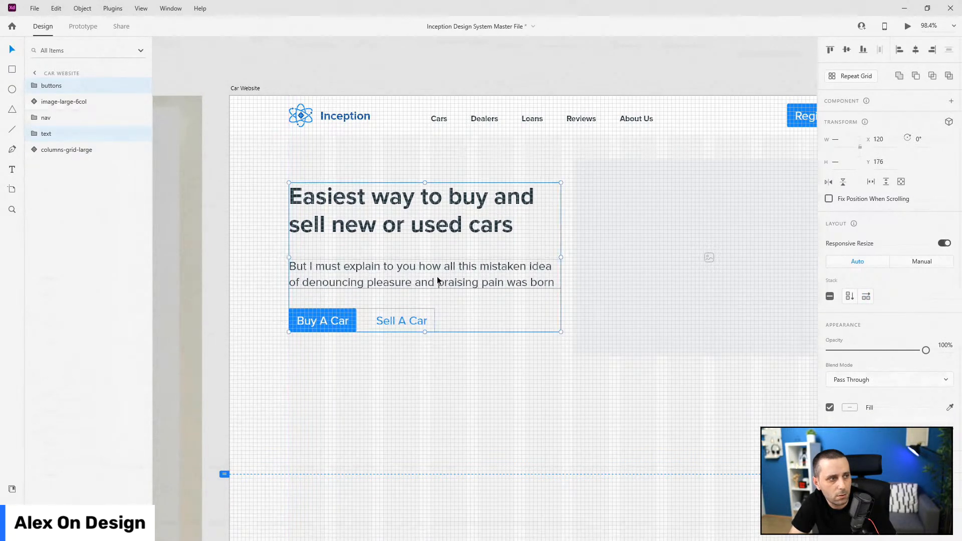
Group the hero text and buttons and name the group "content".
key("ctrl+g")
double_click(59, 86)
type("content")
key("Return")
Move the content group and the image-large-6col component below the nav group in the layer order.
left_click(63, 106, "shift")
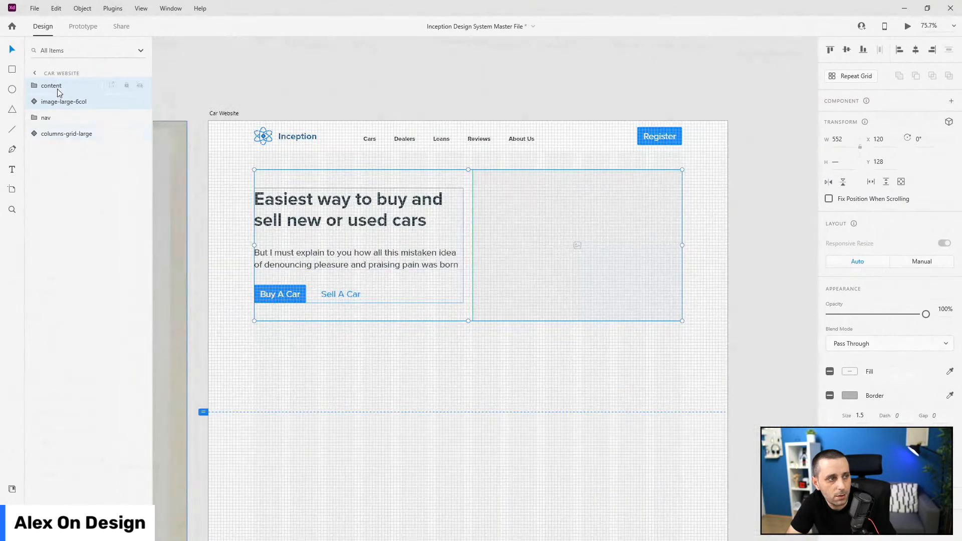
left_click_drag(58, 93, 58, 129)
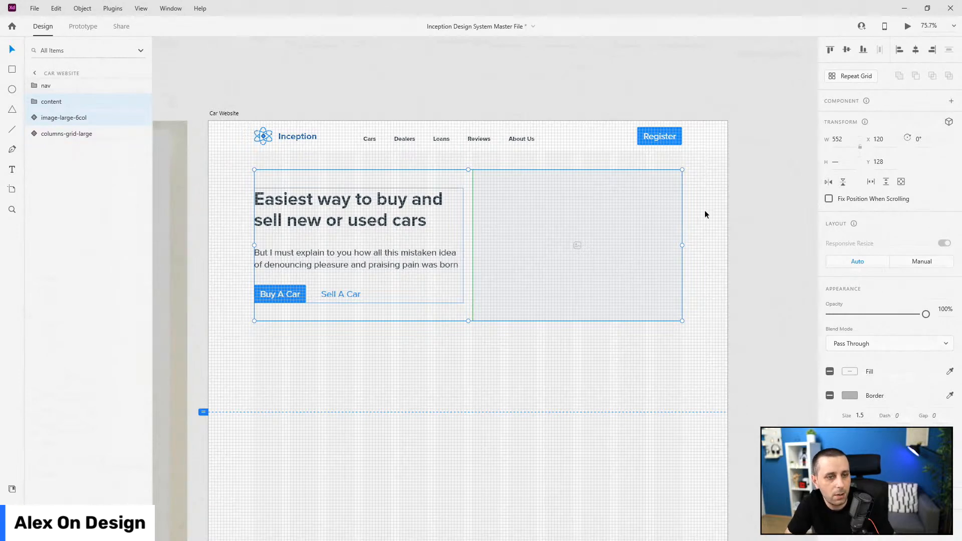
left_click(228, 113)
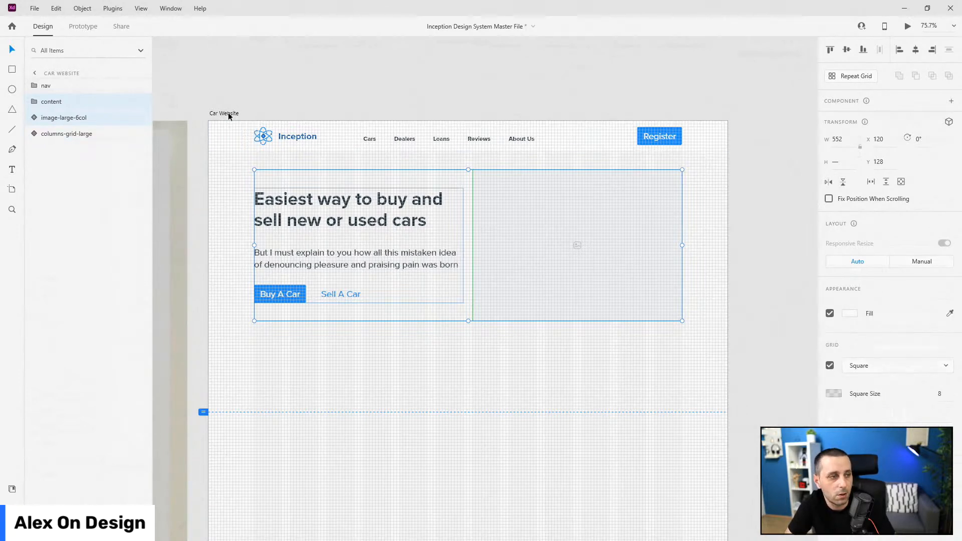
Examine the paper wireframe's row of filter fields beneath the hero buttons.
scroll(495, 132, "down", 3)
scroll(496, 133, "down", 5)
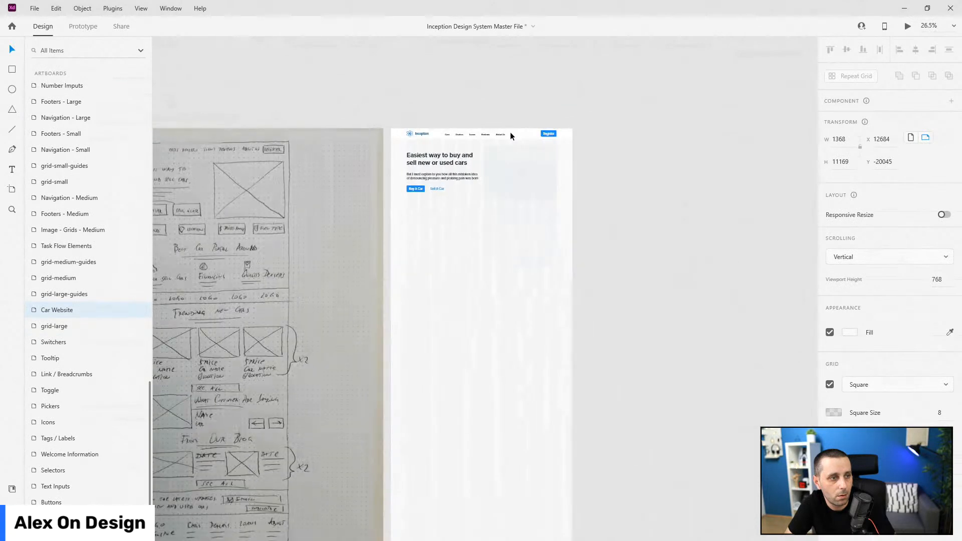
scroll(348, 173, "up", 3)
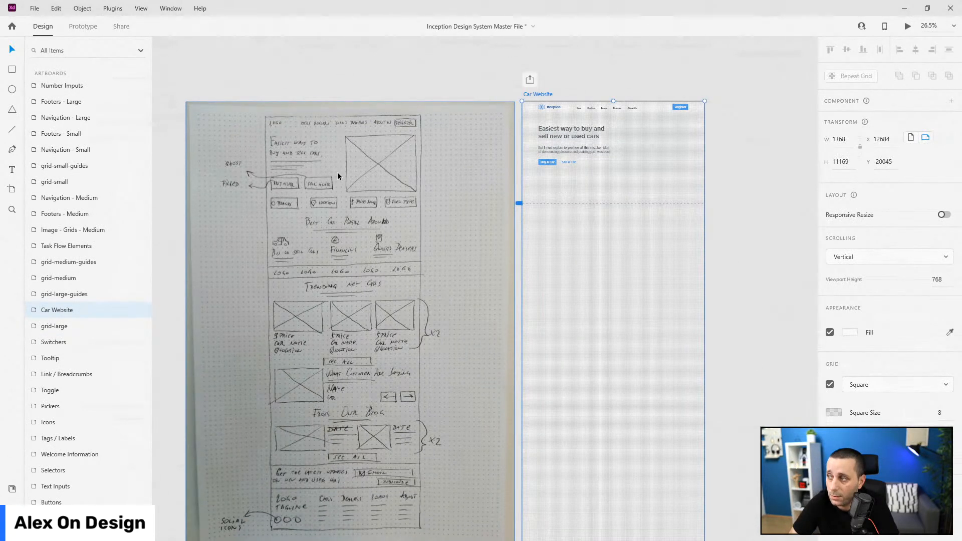
scroll(297, 208, "up", 2)
scroll(296, 208, "up", 3)
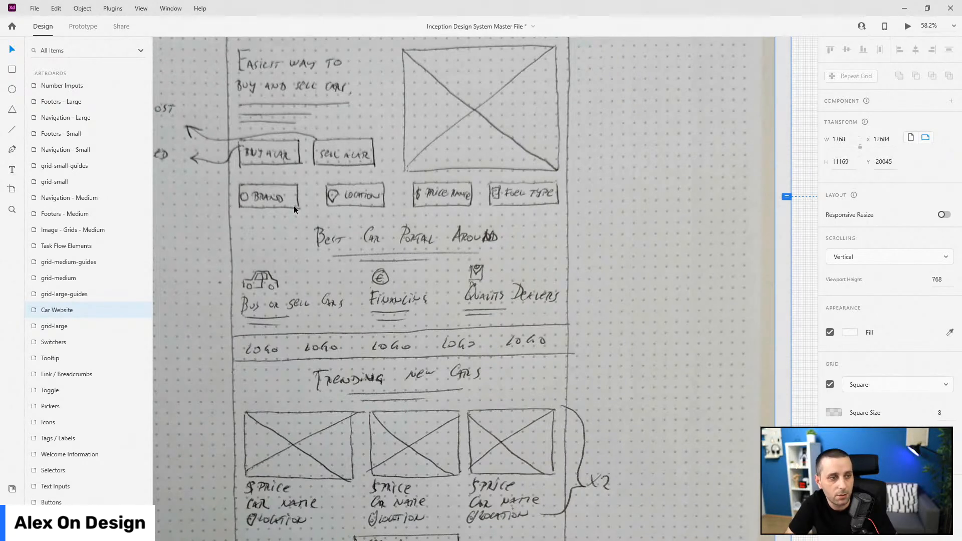
scroll(419, 221, "down", 2)
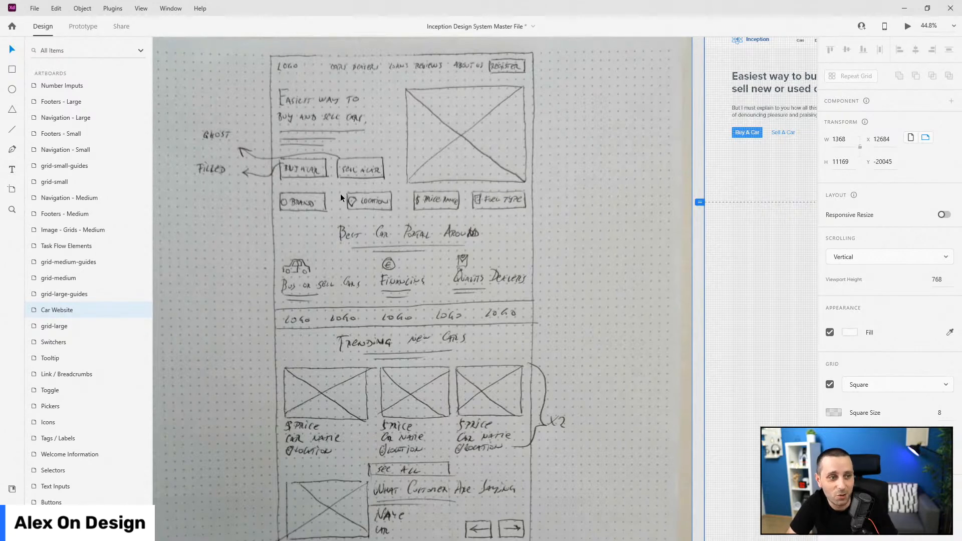
scroll(302, 205, "up", 3)
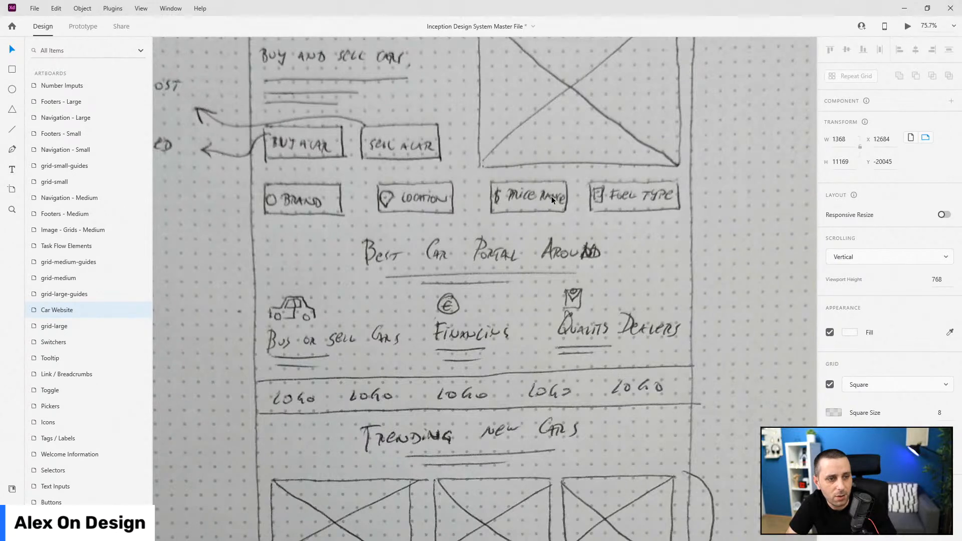
scroll(296, 202, "down", 7)
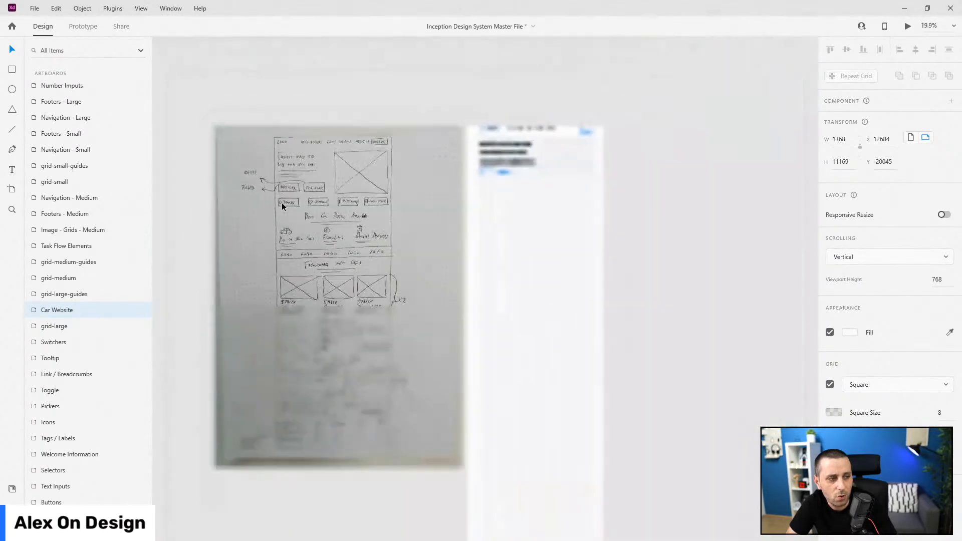
Return to the Car Website hero and browse the document's component assets beyond the buttons for the filter row.
scroll(403, 175, "up", 5)
scroll(517, 205, "up", 1)
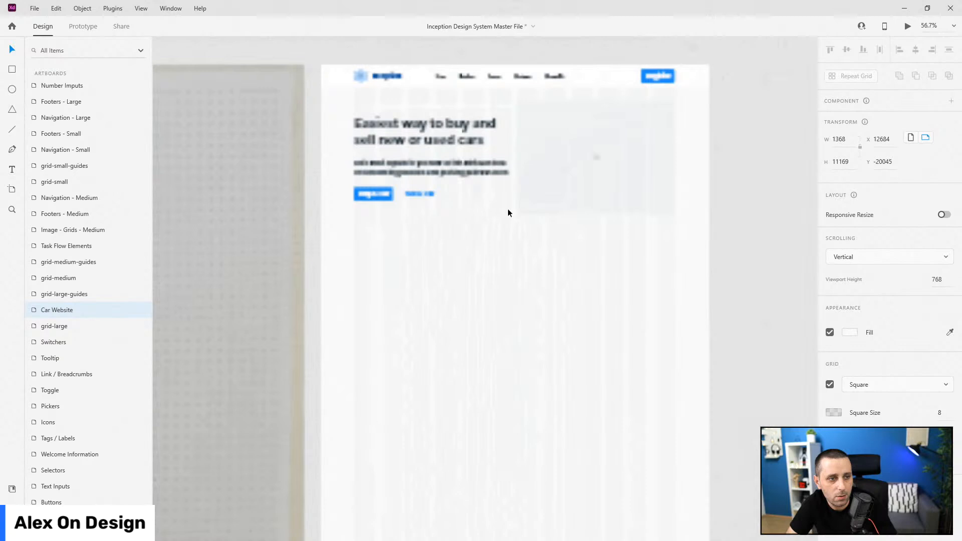
scroll(506, 208, "up", 1)
left_click(12, 489)
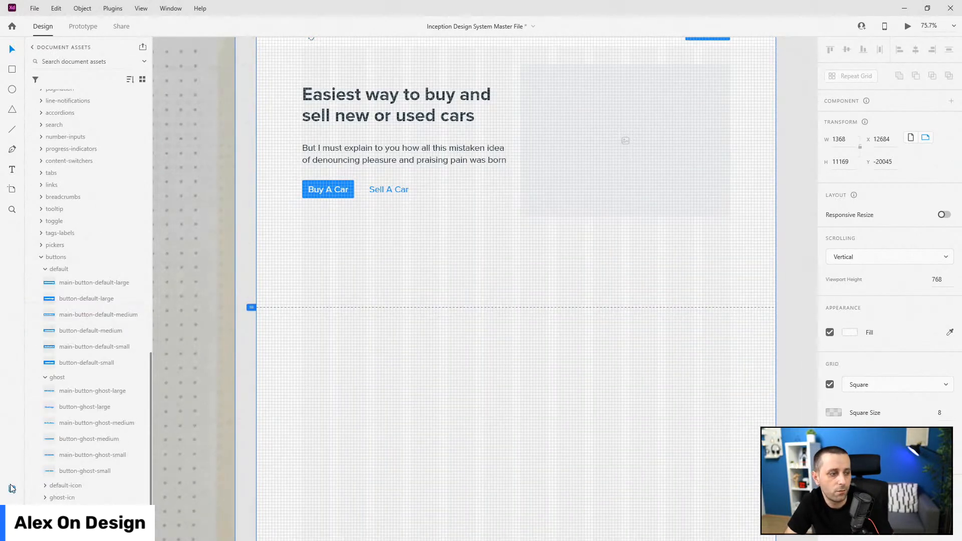
scroll(59, 230, "down", 3)
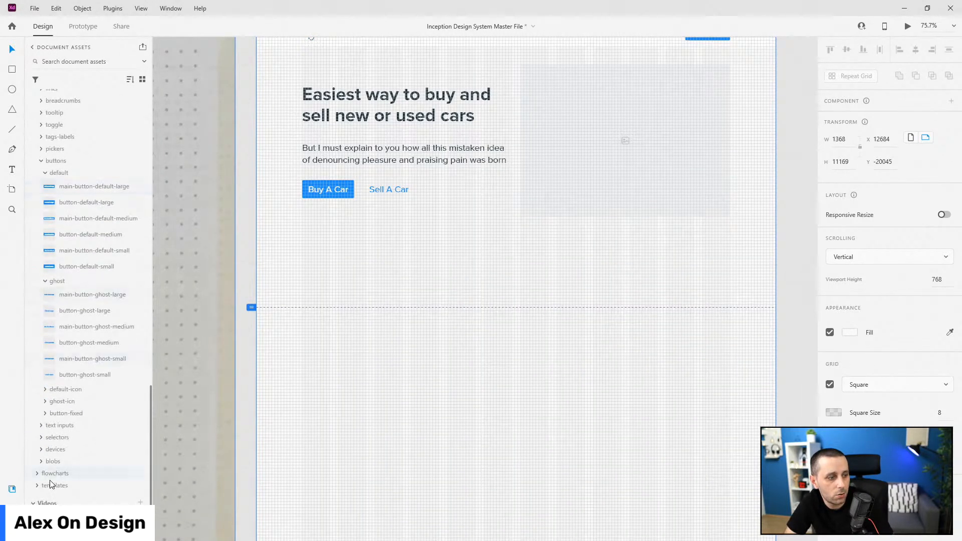
Examine the default selector sizes and states on the design system's Selectors artboard.
left_click(41, 438)
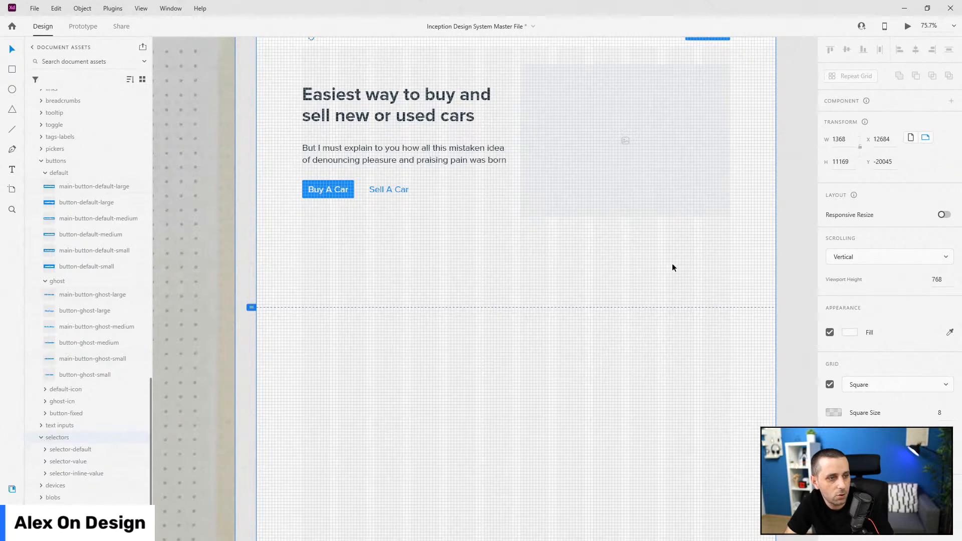
key("ctrl+0")
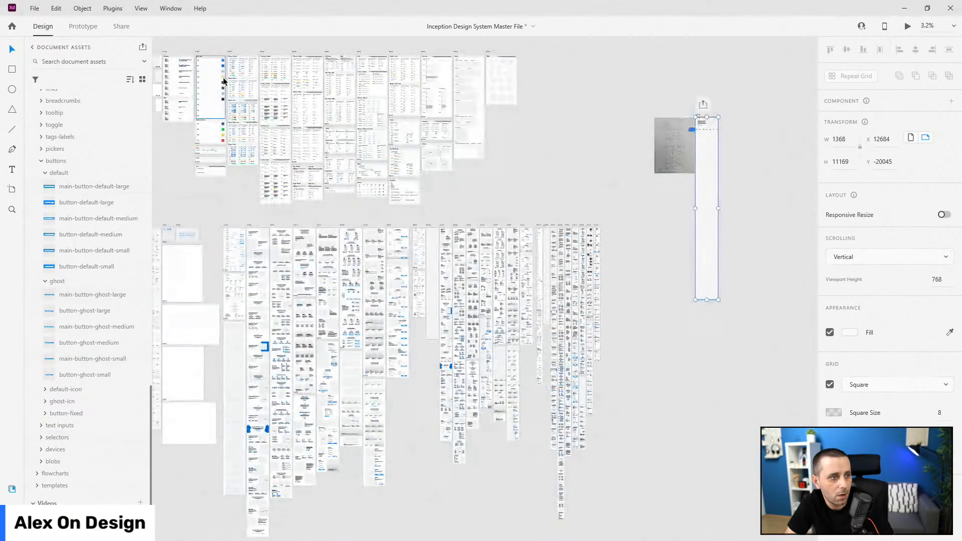
scroll(615, 210, "up", 5)
scroll(576, 164, "up", 4)
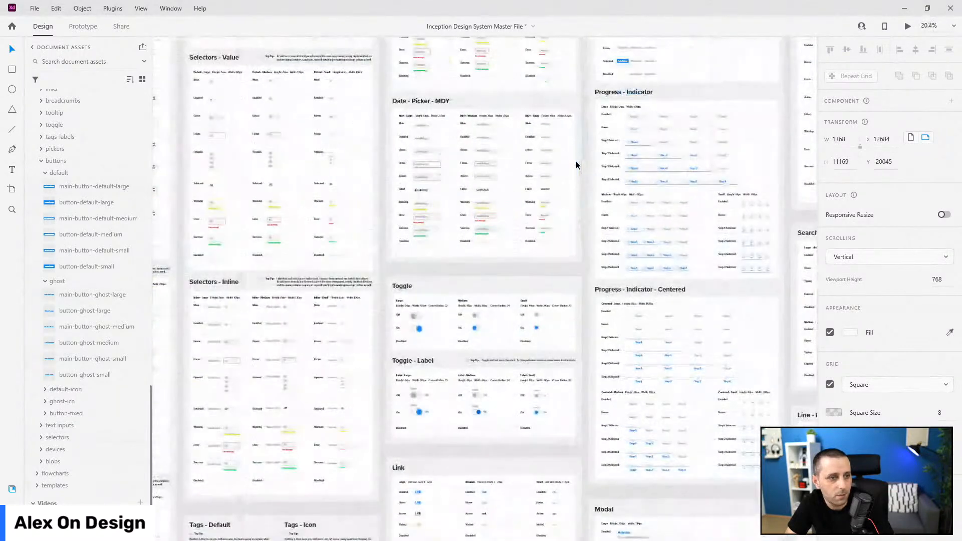
scroll(589, 235, "down", 2)
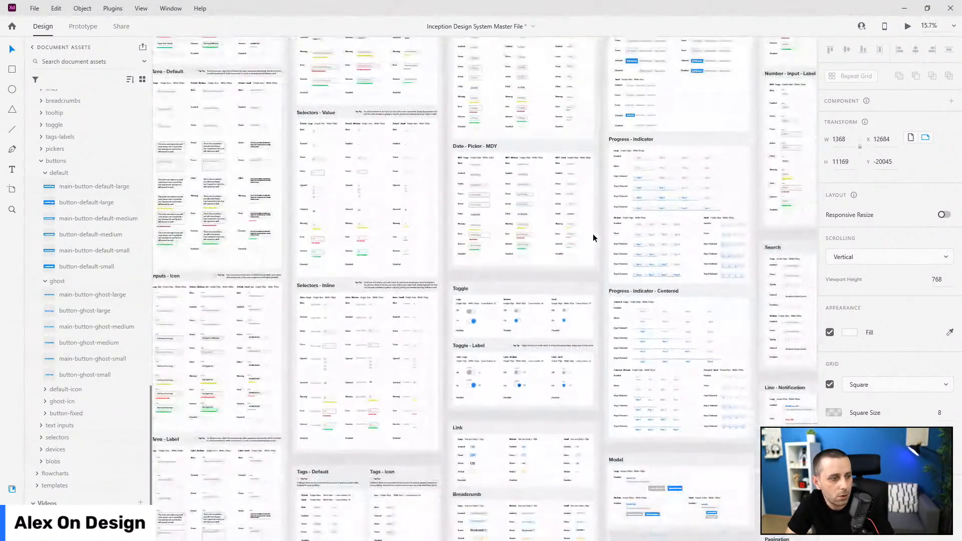
scroll(593, 235, "down", 2)
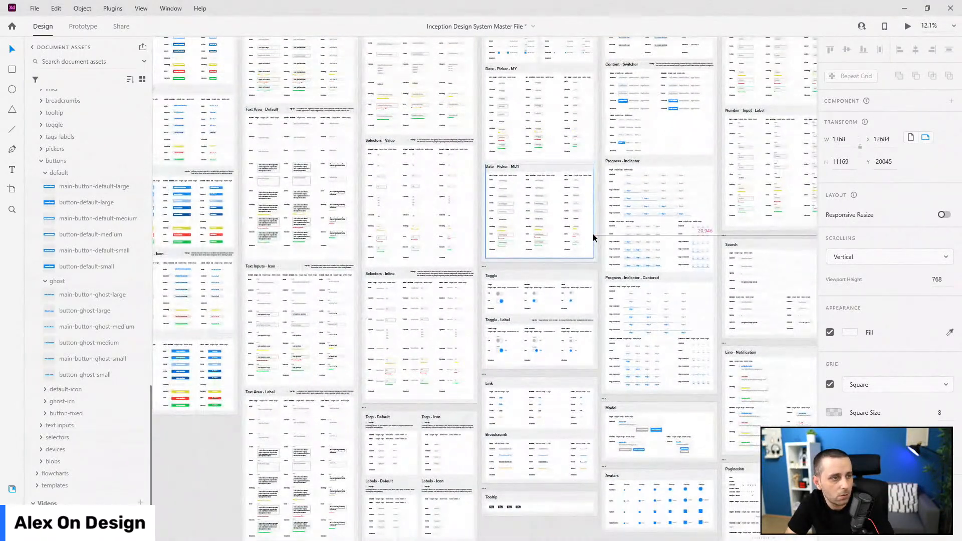
scroll(611, 185, "up", 3)
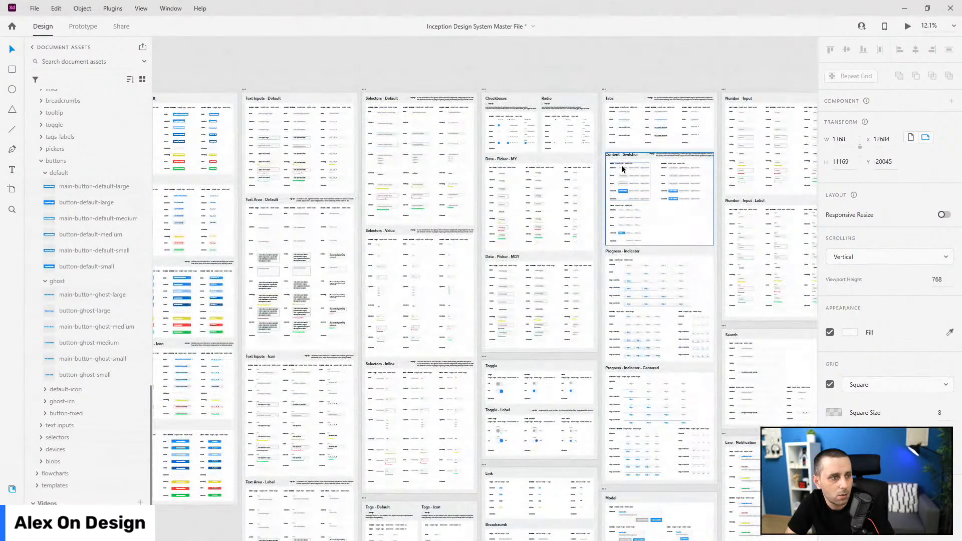
scroll(395, 123, "up", 7)
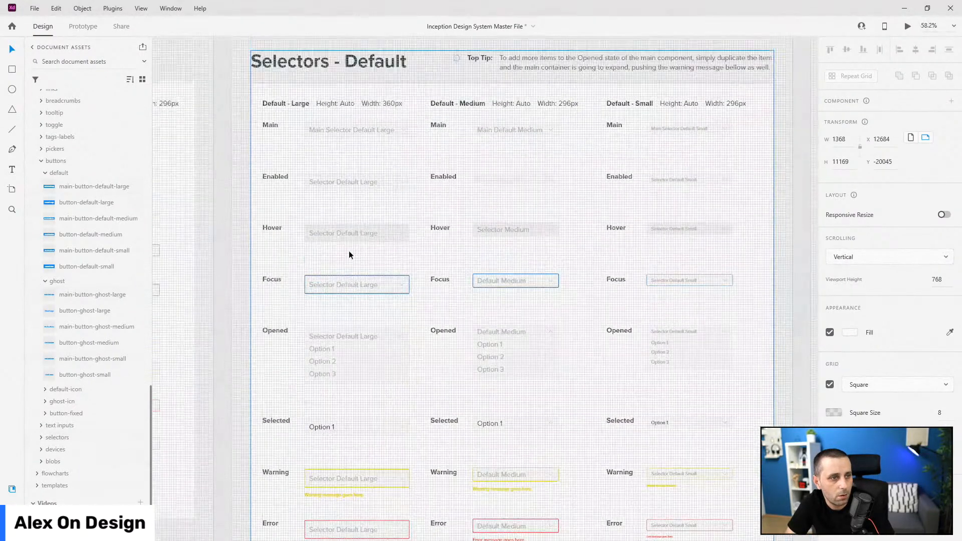
scroll(287, 148, "down", 8)
scroll(286, 148, "down", 4)
left_click_drag(474, 169, 360, 129)
scroll(679, 103, "up", 7)
scroll(628, 71, "up", 6)
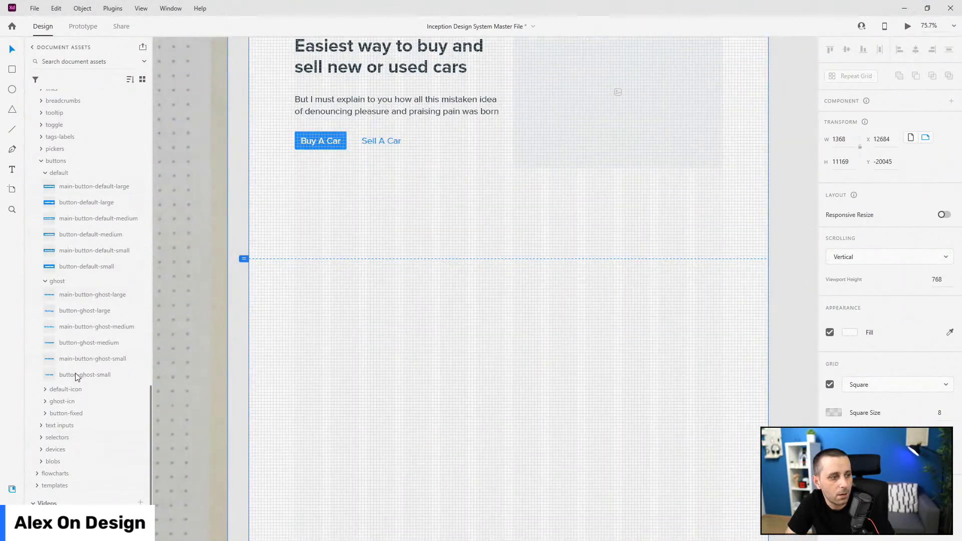
Place a main-selector-default-medium component below the hero buttons on the car website artboard.
left_click(41, 438)
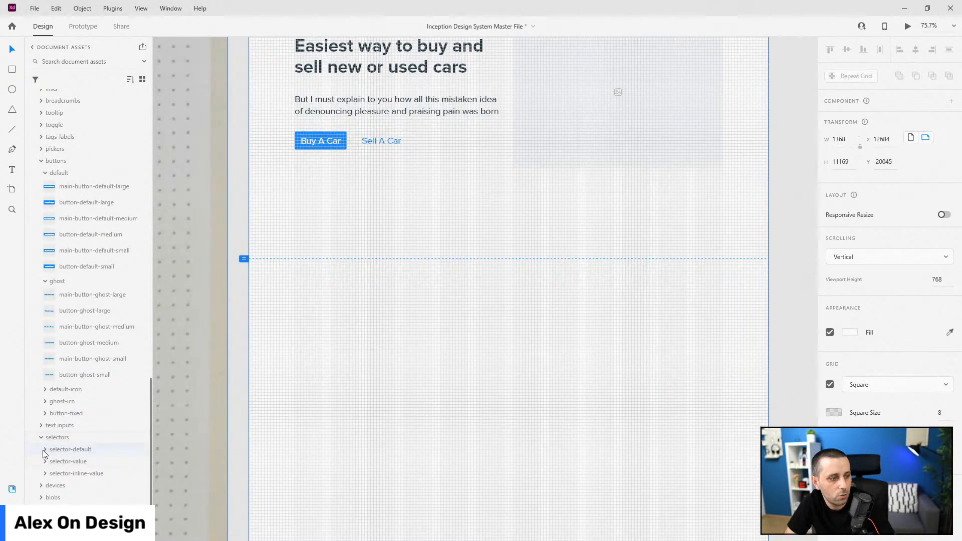
left_click(45, 450)
scroll(65, 401, "down", 3)
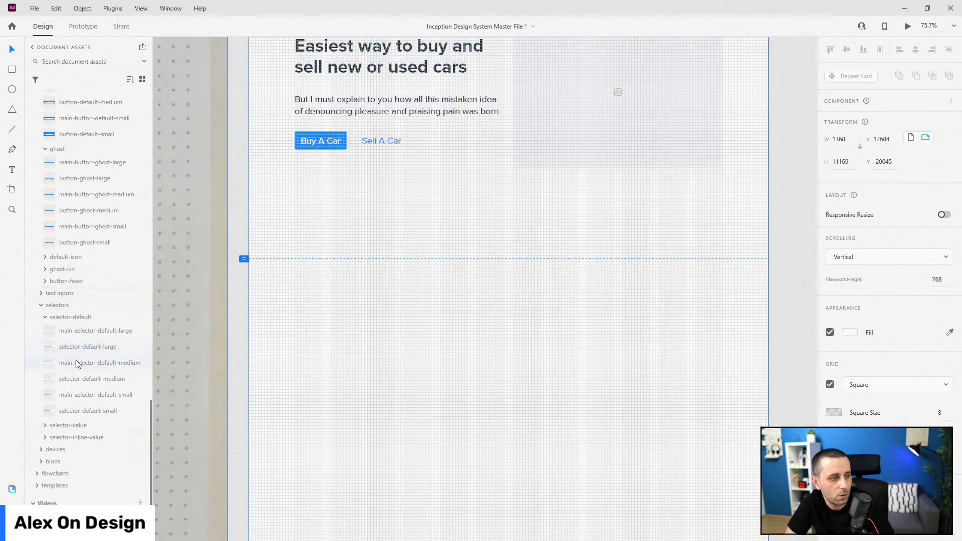
left_click(75, 378)
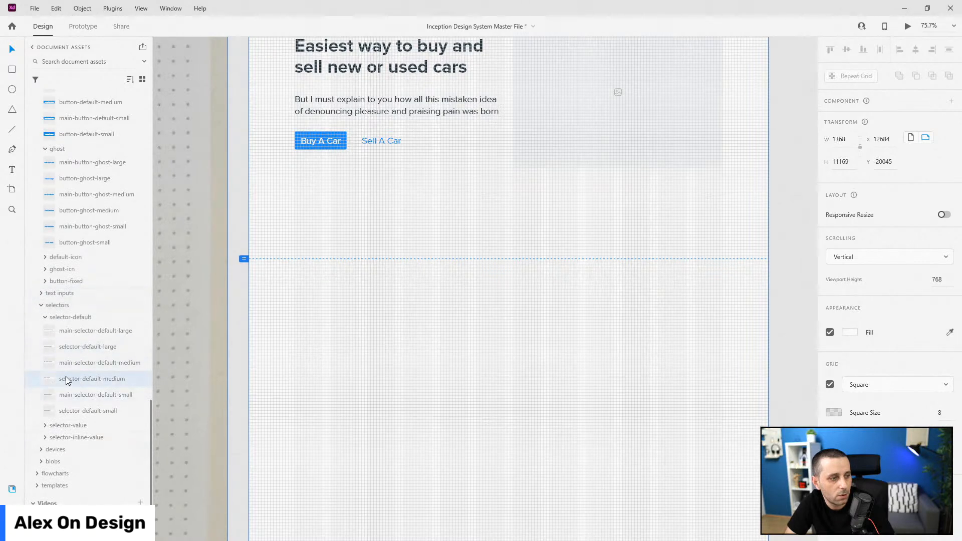
mouse_move(92, 371)
left_mouse_down()
mouse_move(146, 351)
mouse_move(311, 254)
mouse_move(266, 234)
mouse_move(91, 375)
left_mouse_up()
left_click(87, 363)
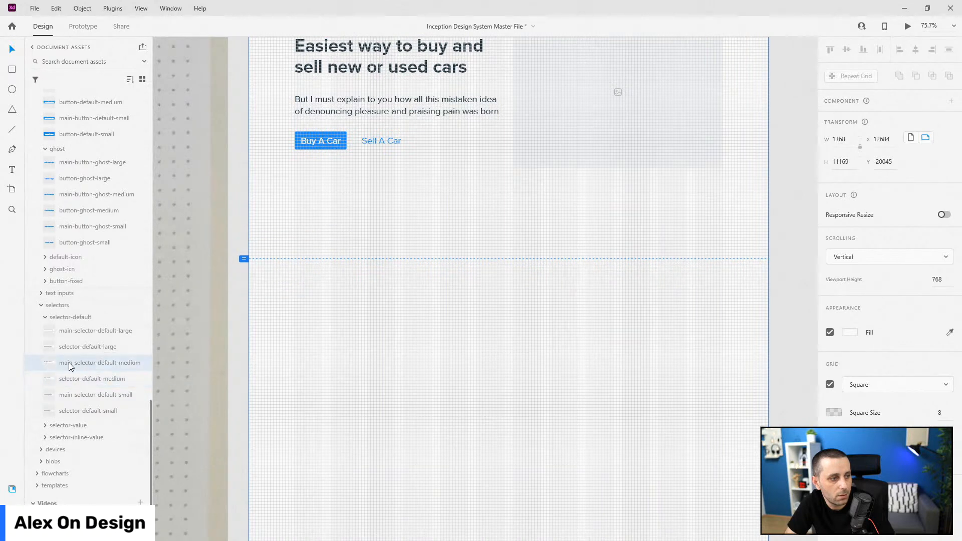
left_click_drag(251, 283, 283, 230)
scroll(282, 224, "up", 5)
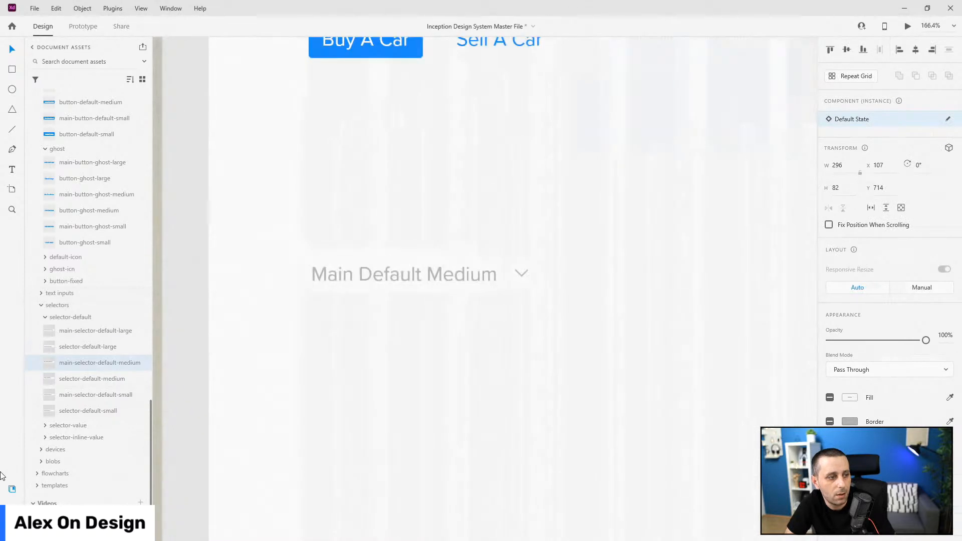
Delete the hidden "Warning message goes here." text layer from the placed selector.
left_click(12, 508)
left_click(34, 86)
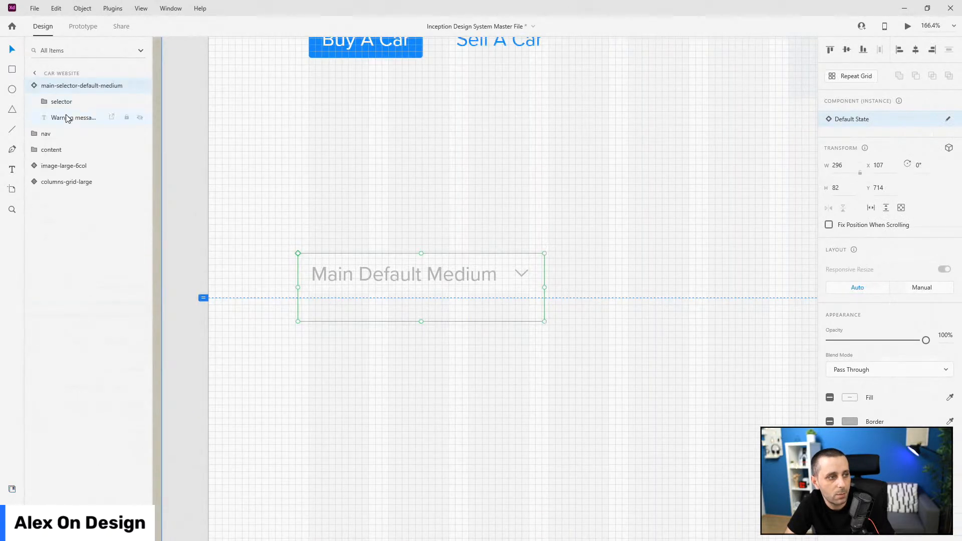
left_click(67, 118)
left_click(69, 119)
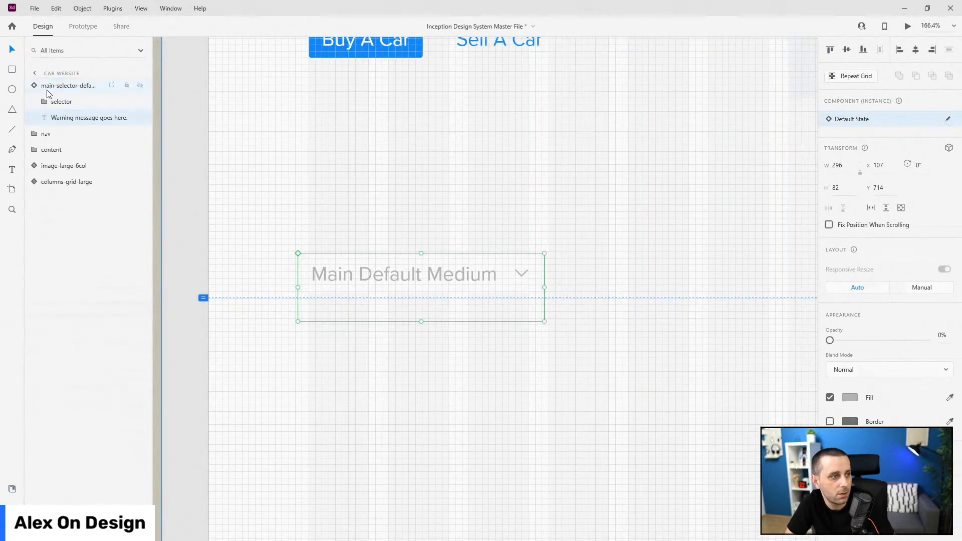
key("Delete")
left_click(34, 86)
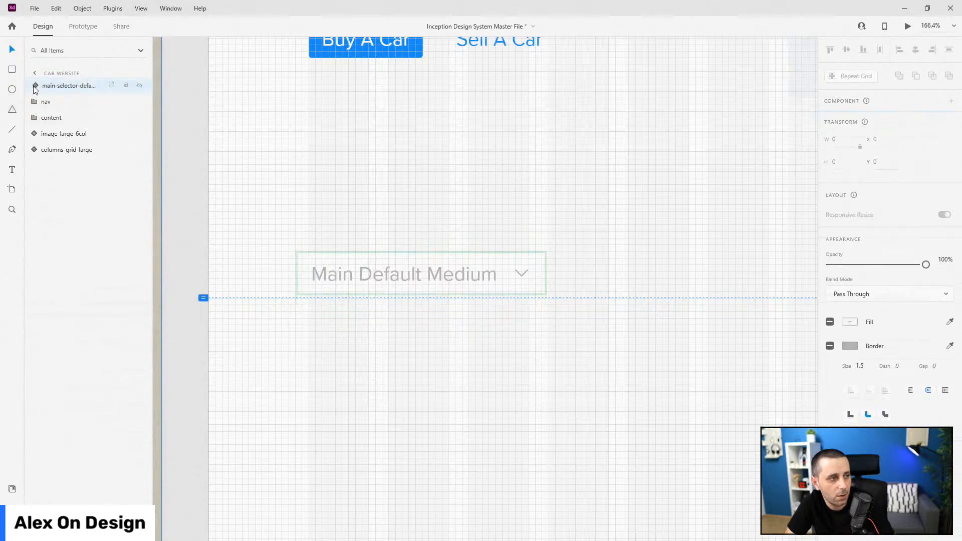
Move the selector to X 120, Y 576, aligning its left edge with the Buy A Car button.
left_click(378, 271)
left_click_drag(350, 273, 386, 221)
scroll(352, 172, "down", 5)
scroll(515, 163, "up", 6)
scroll(598, 231, "down", 6)
scroll(481, 234, "up", 6)
left_click_drag(482, 260, 500, 258)
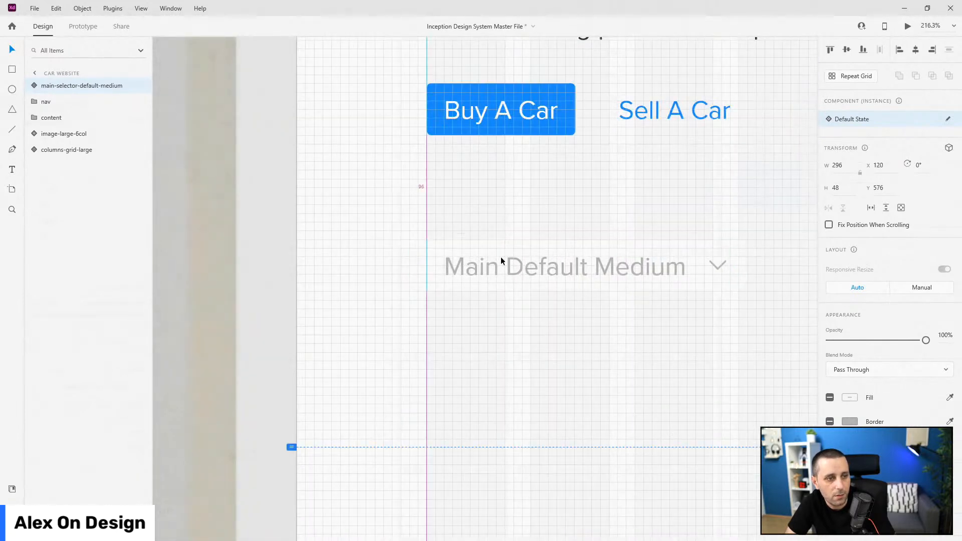
scroll(447, 262, "down", 1)
scroll(648, 237, "up", 3)
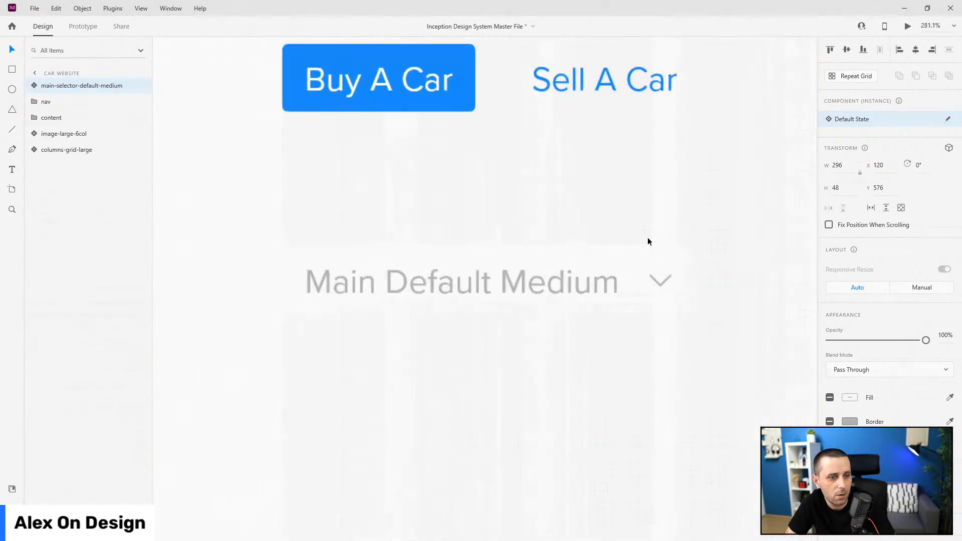
Replace the selector's placeholder text with "Brand".
double_click(532, 285)
double_click(532, 286)
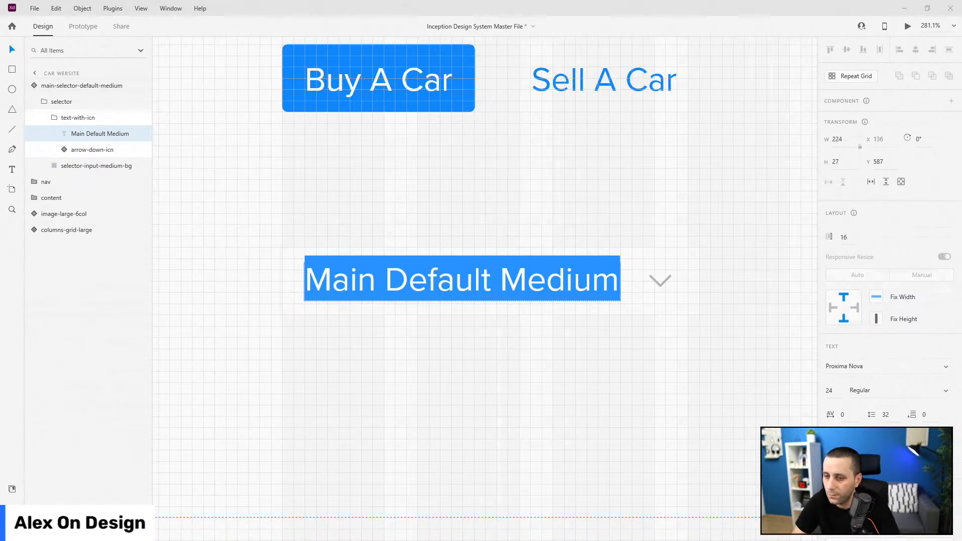
type("Brand")
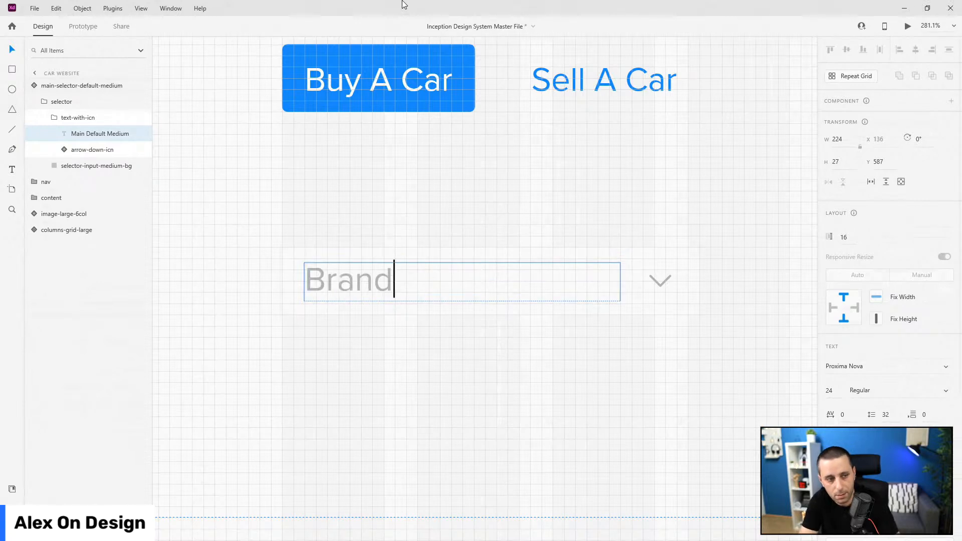
left_click(549, 194)
Duplicate the selector's arrow-down icon and reorder the copy so it sits before the Brand text.
scroll(557, 215, "down", 2)
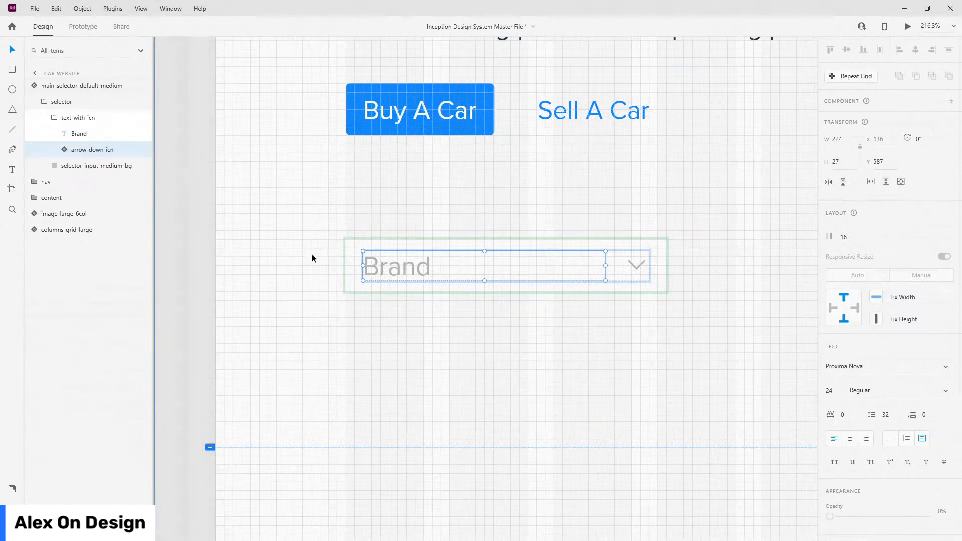
key("ctrl+d")
left_click_drag(79, 149, 81, 124)
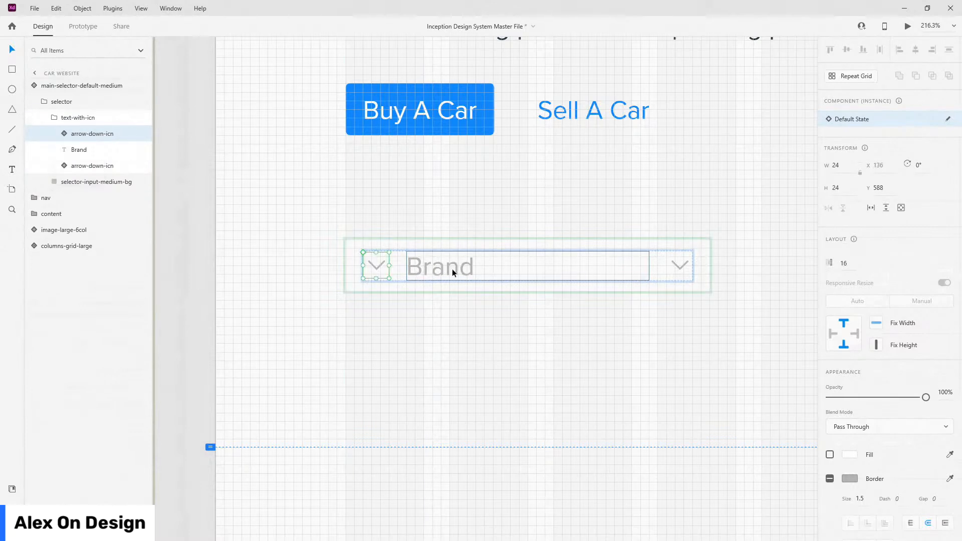
Swap the arrow icon before the Brand text for the information-icn component from the icons assets.
left_click(12, 488)
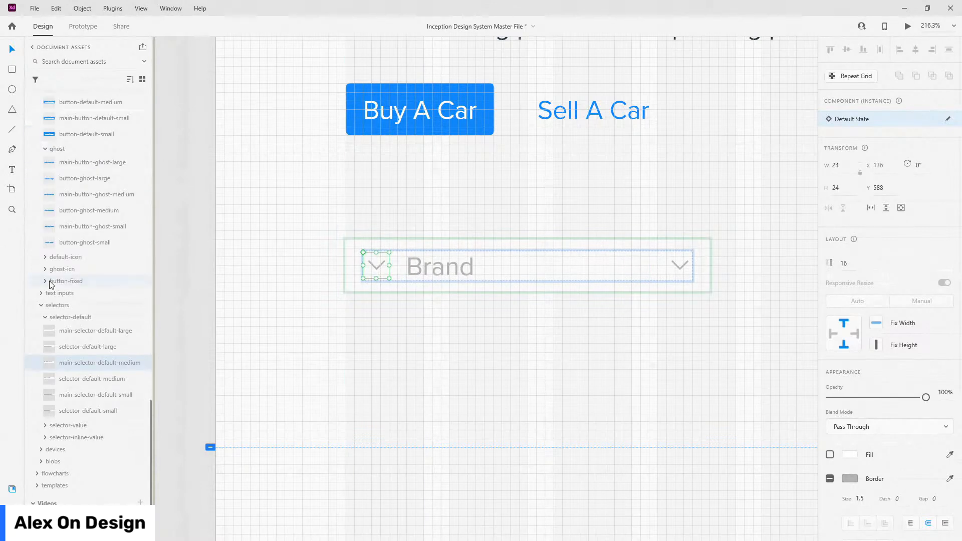
scroll(50, 285, "down", 5)
scroll(49, 281, "up", 4)
scroll(51, 282, "down", 5)
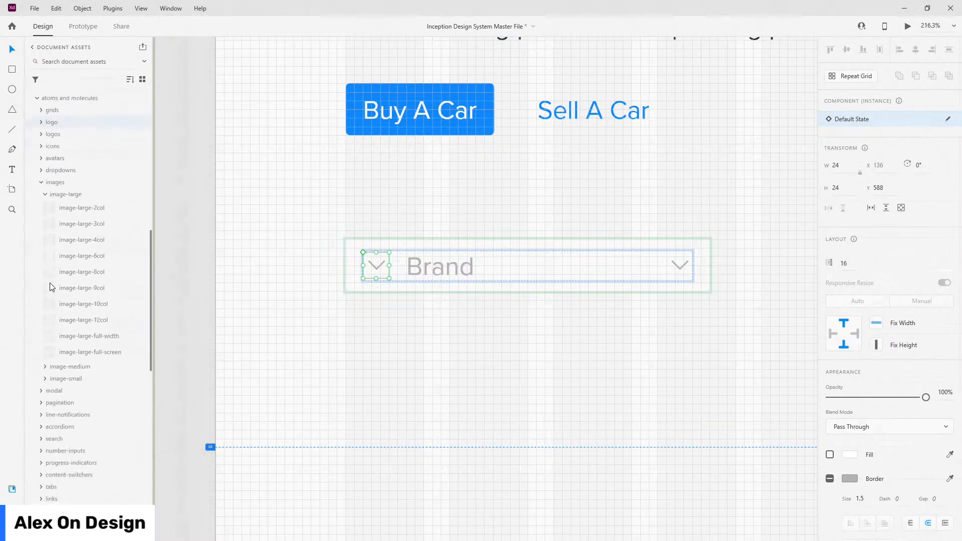
left_click(41, 147)
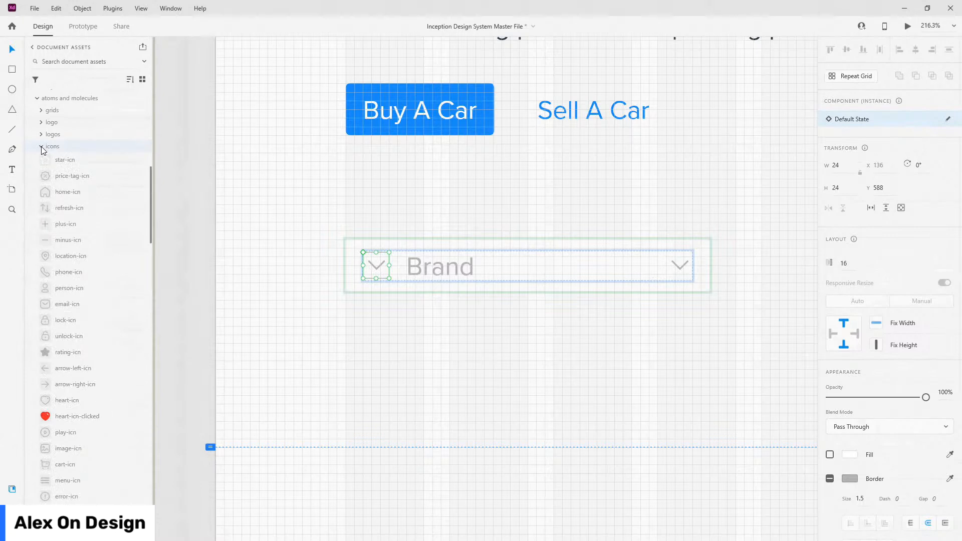
scroll(78, 369, "down", 5)
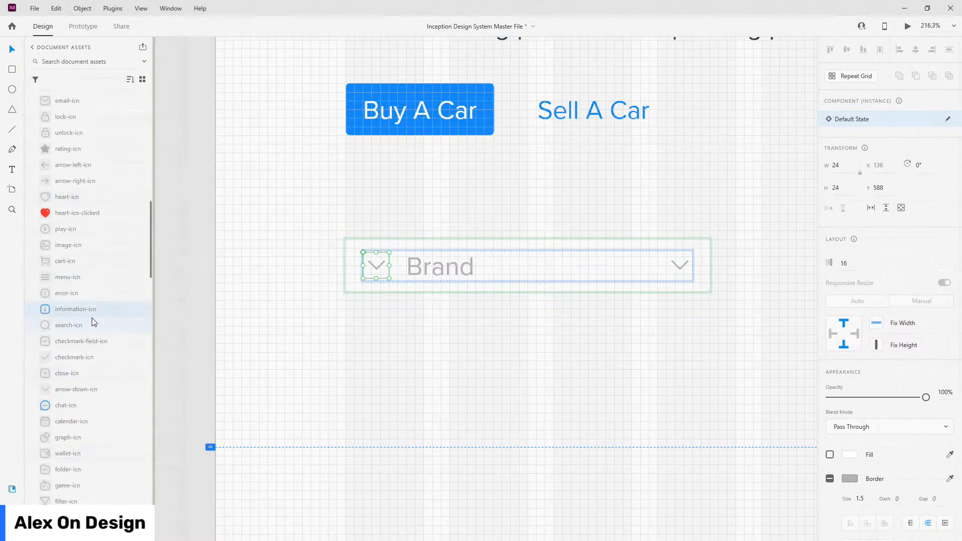
scroll(452, 255, "up", 2)
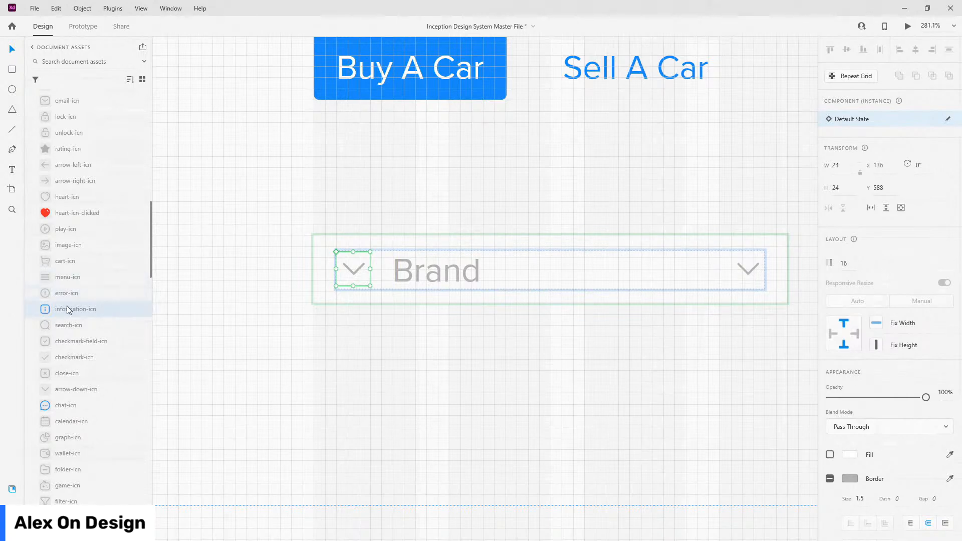
left_click_drag(68, 308, 344, 266)
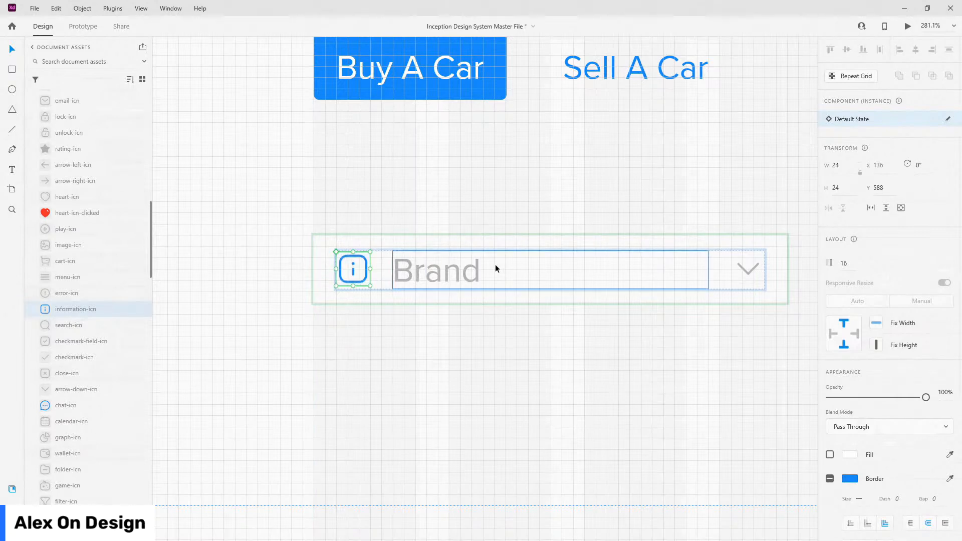
Narrow the Brand text box to a width of 152.
scroll(439, 258, "down", 2)
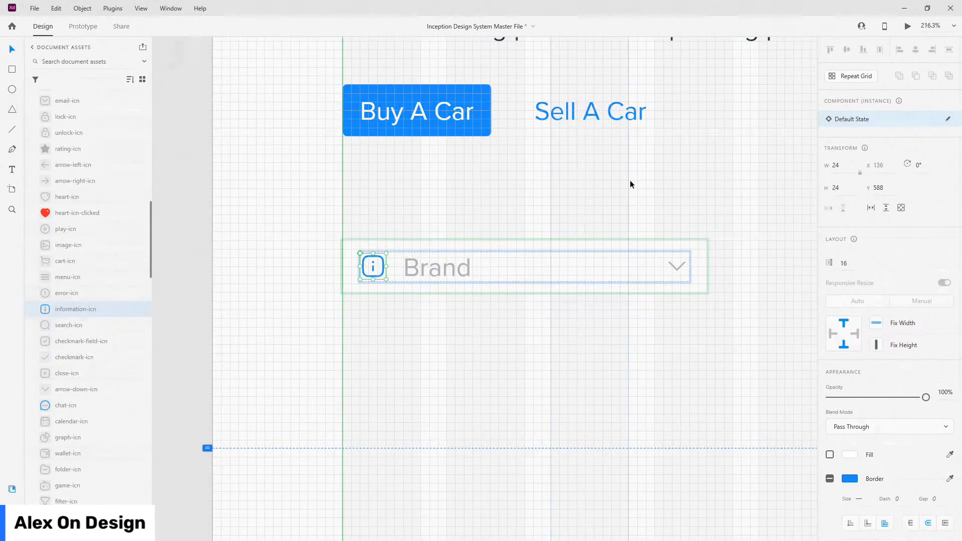
left_click(645, 265)
left_click_drag(645, 266, 571, 265)
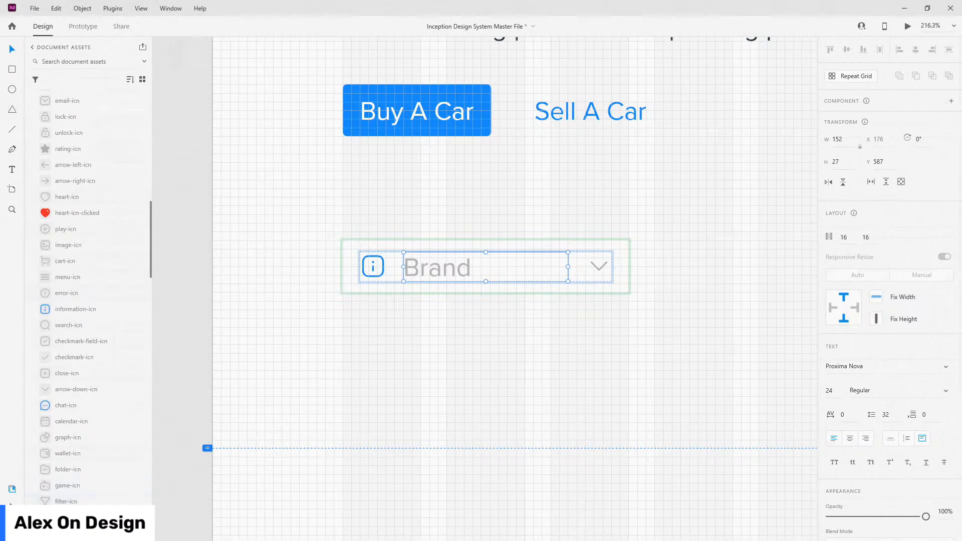
Group the Brand selector component in the layer list and name the new group "selectors".
left_click(12, 503)
left_click(54, 117)
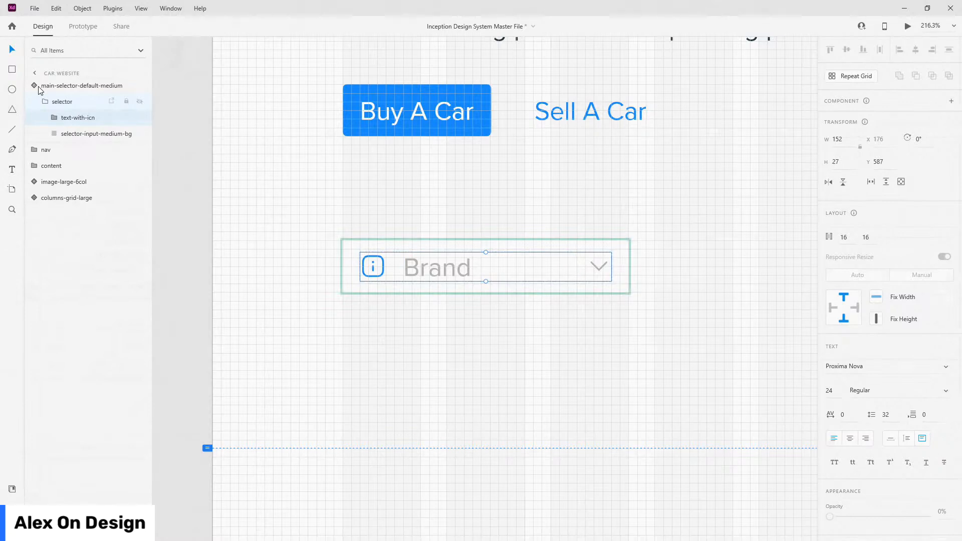
key("Escape")
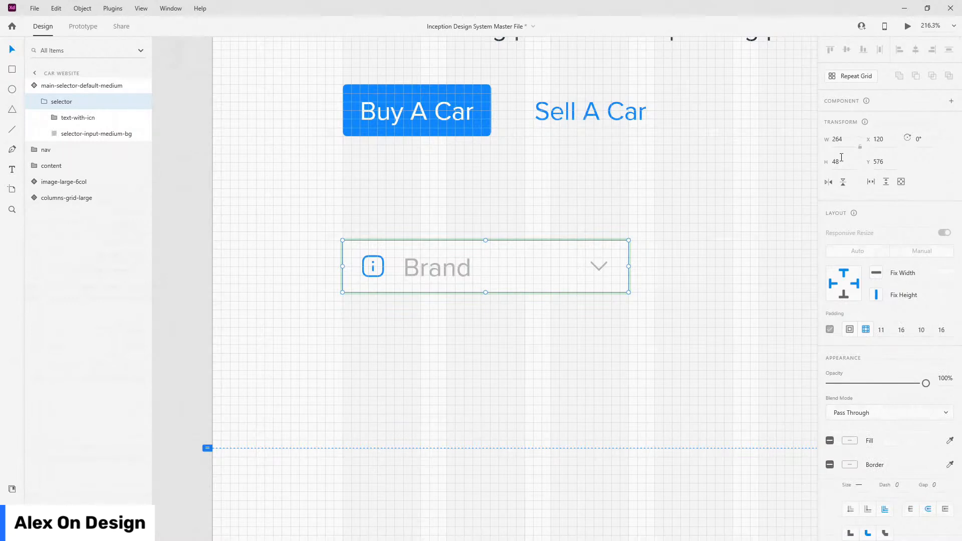
left_click(142, 84)
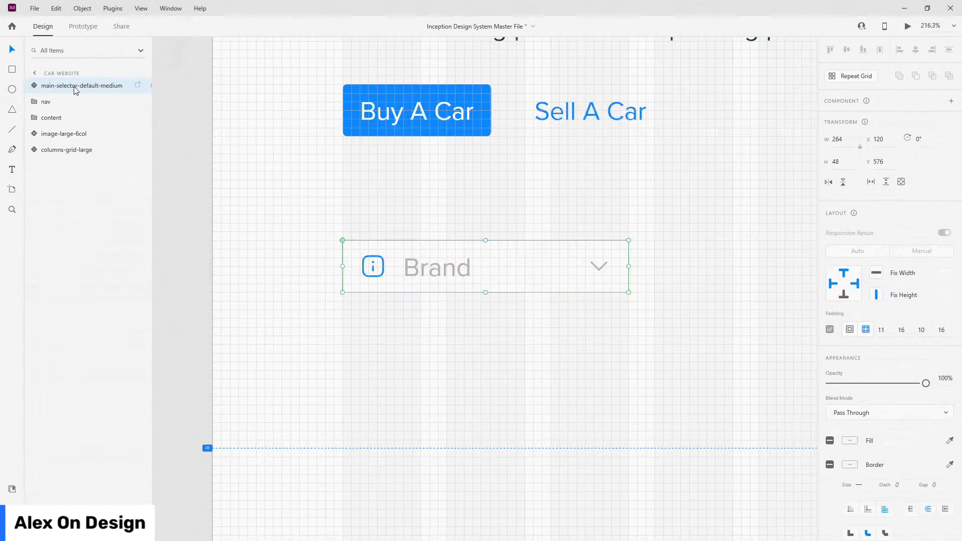
key("ctrl+shift+g")
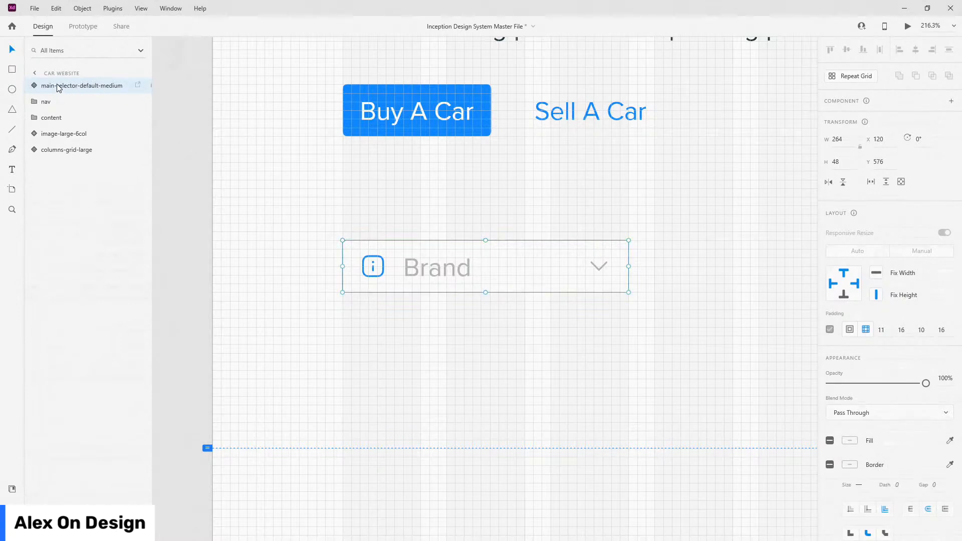
double_click(53, 86)
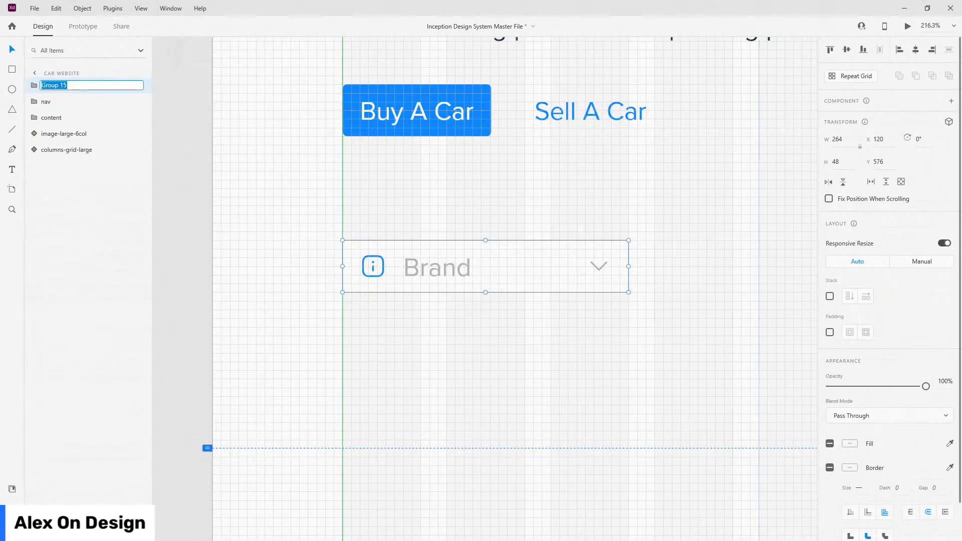
type("selectors")
key("Return")
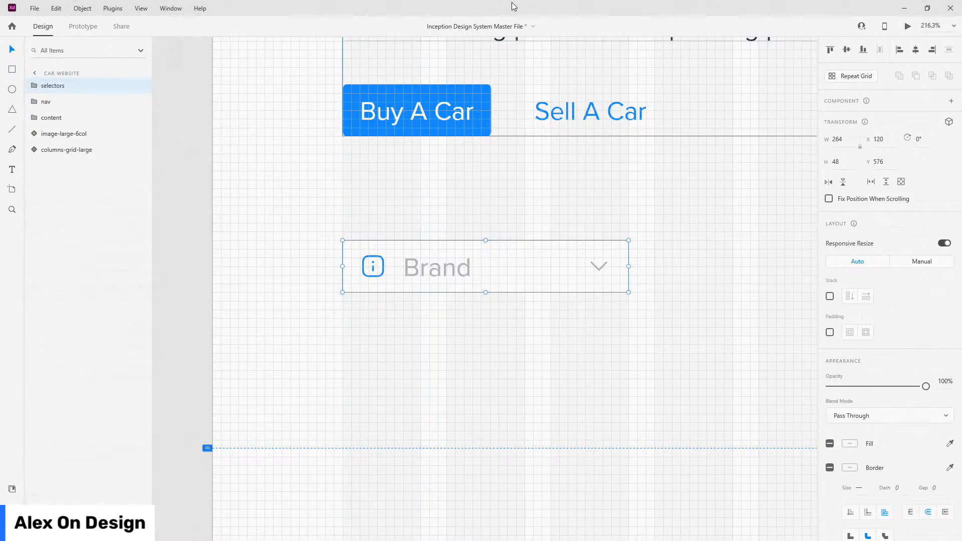
Enable a horizontal stack on the selectors group and duplicate the Brand selector inside it three times to make four.
left_click(829, 296)
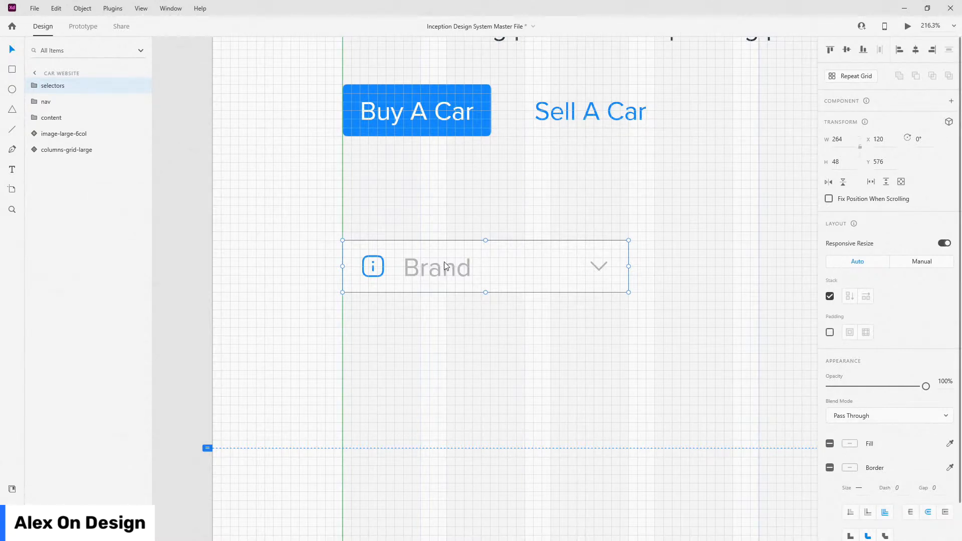
scroll(346, 262, "down", 5)
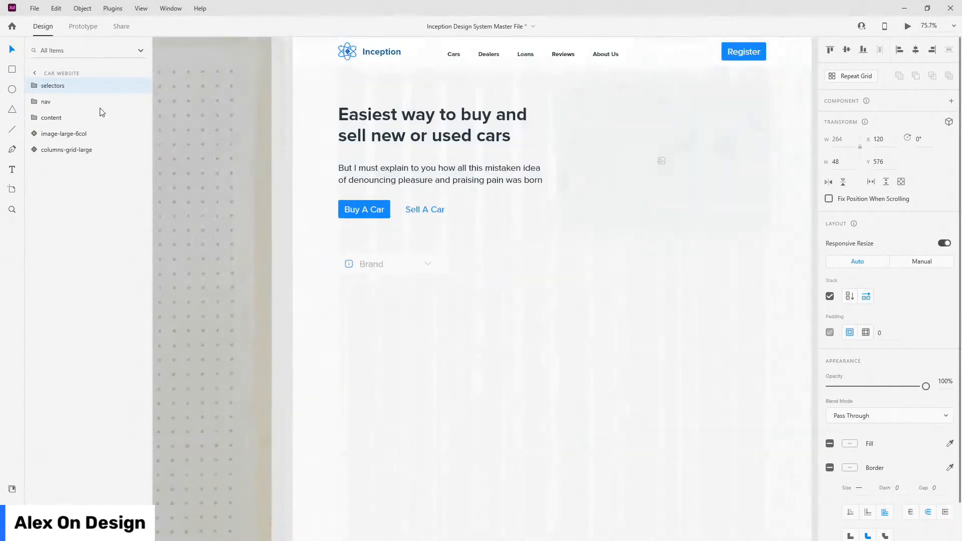
left_click(28, 86)
left_click(58, 102)
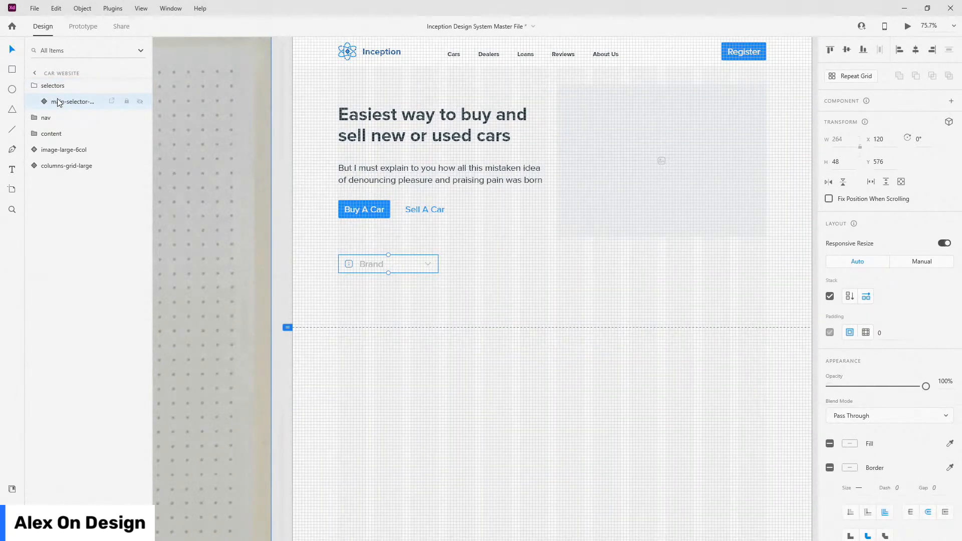
key("ctrl+d")
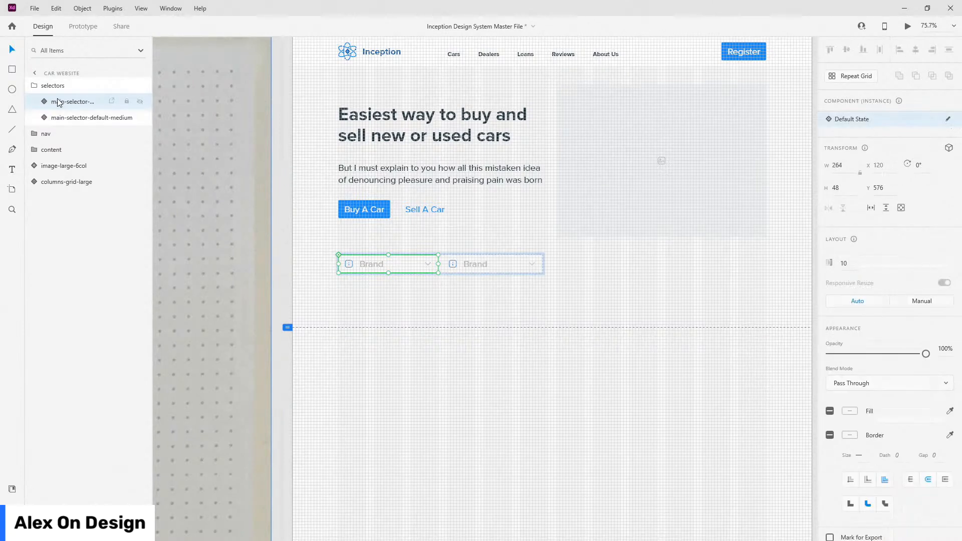
key("ctrl+d")
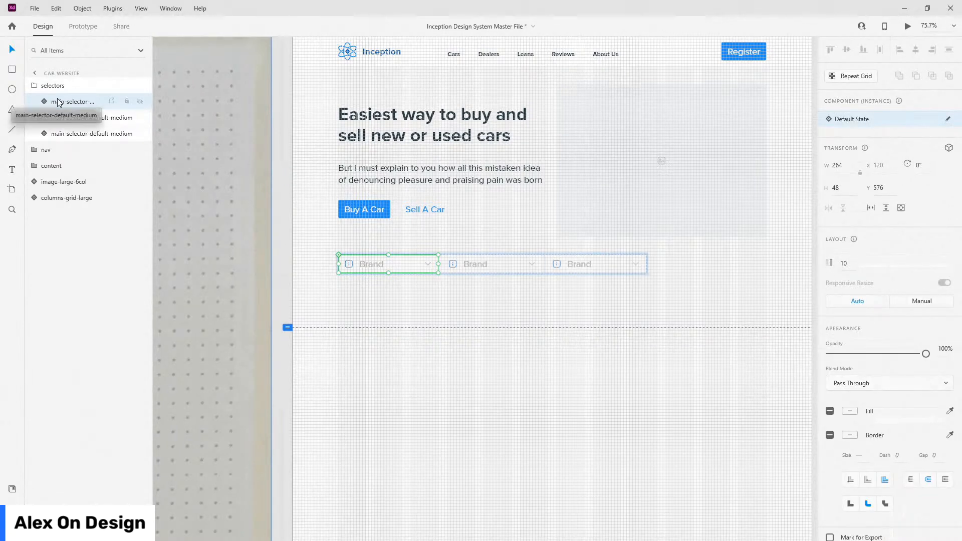
key("ctrl+d")
Set the selectors group's stack spacing to 24 and move the group below image-large-6col in the layer order.
left_click(34, 85)
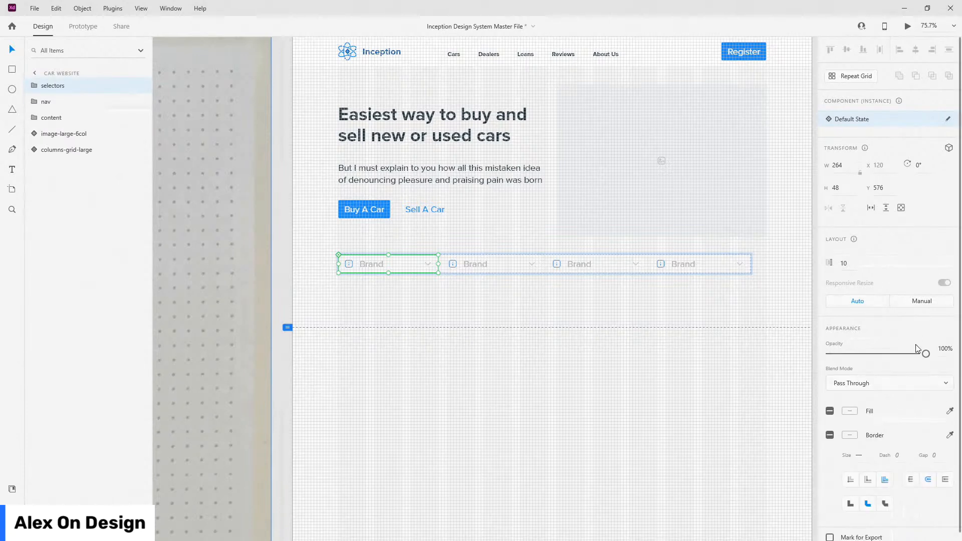
key("Escape")
left_click(909, 296)
type("24")
key("Return")
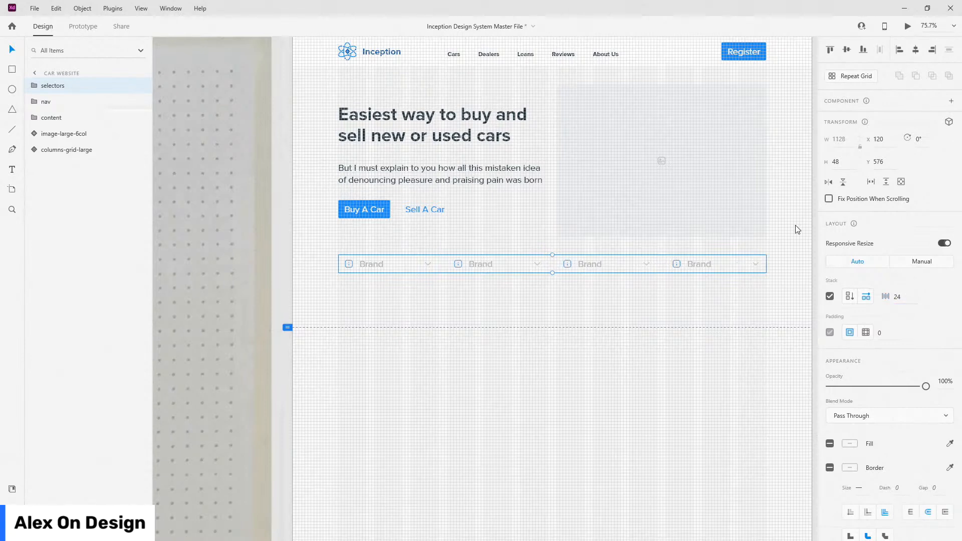
left_click_drag(57, 86, 65, 141)
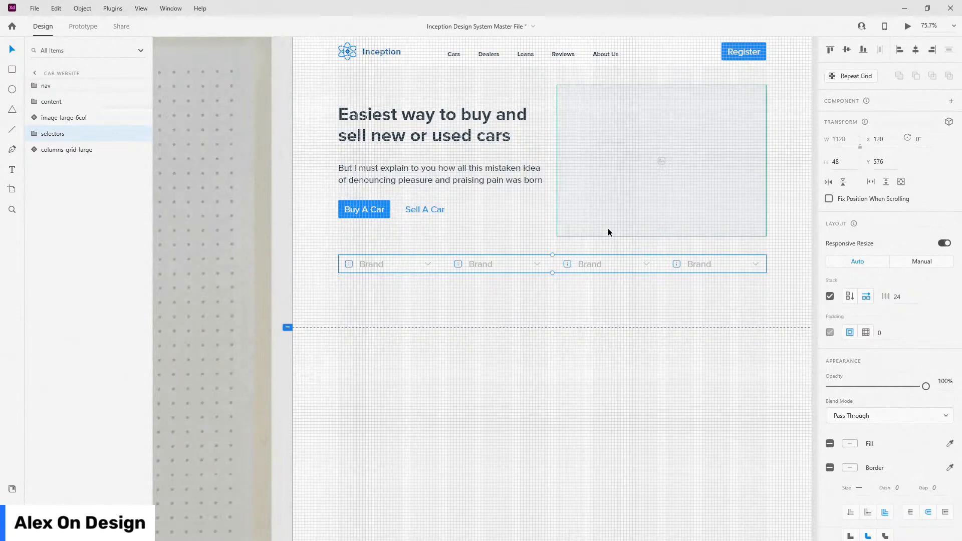
Replace the second selector's Brand text with "Location".
double_click(485, 263)
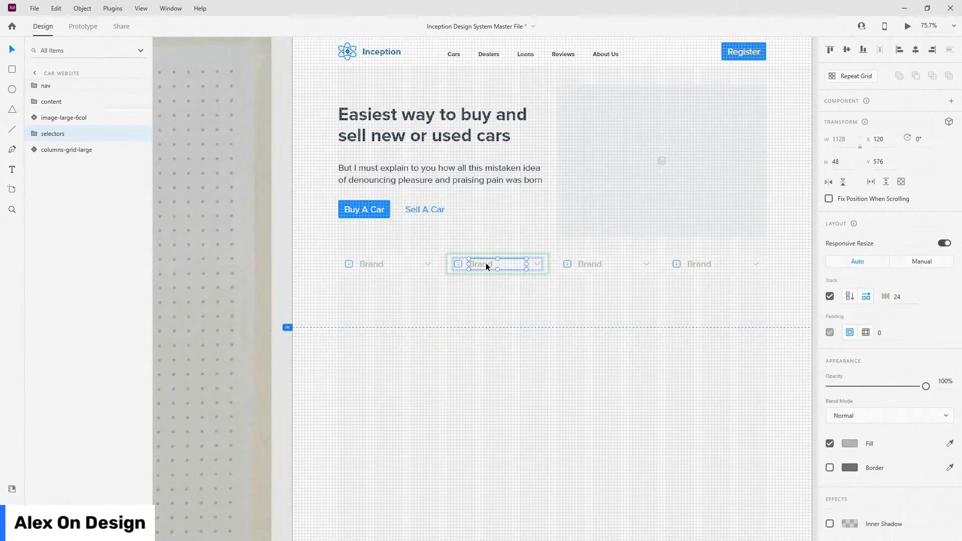
double_click(485, 262)
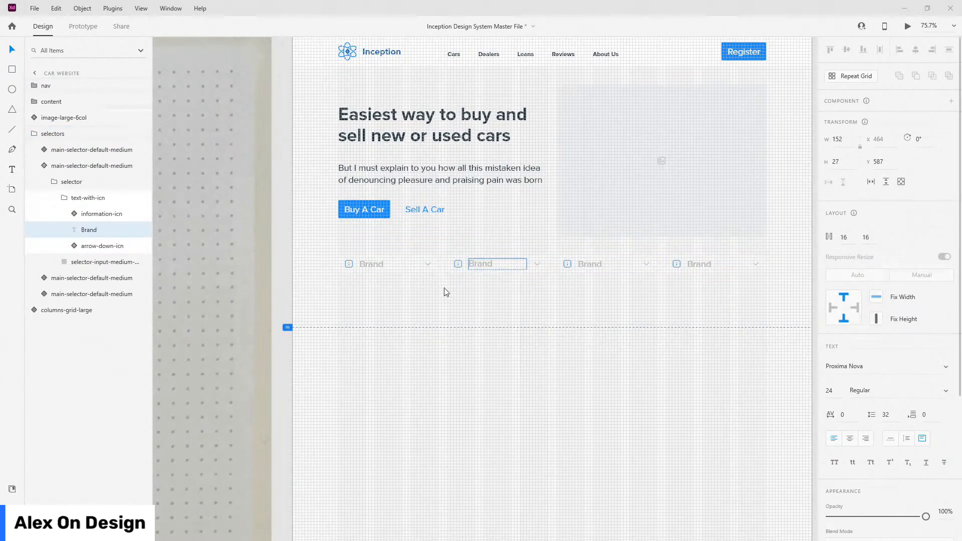
double_click(489, 264)
type("Location")
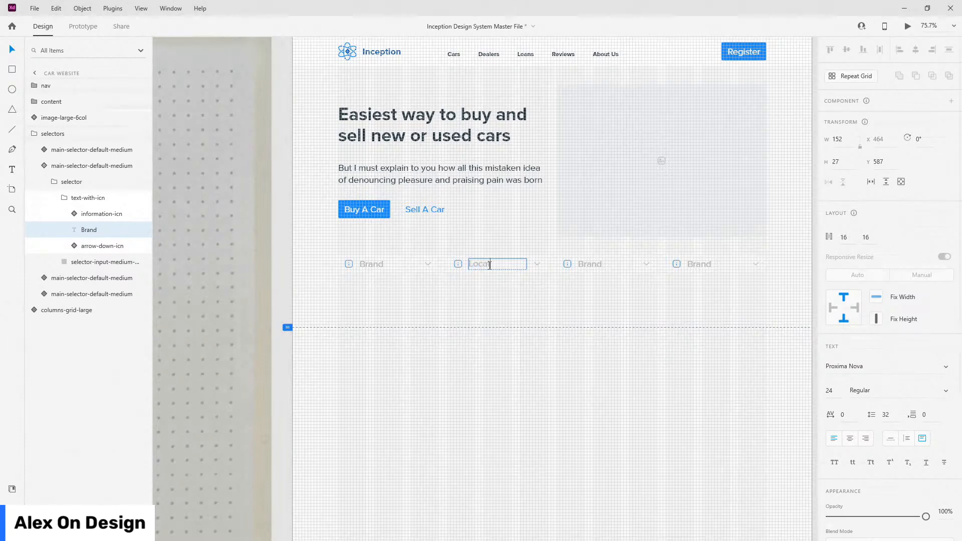
Replace the third selector's Brand text with "Price Range".
left_click(580, 266)
left_click(584, 264)
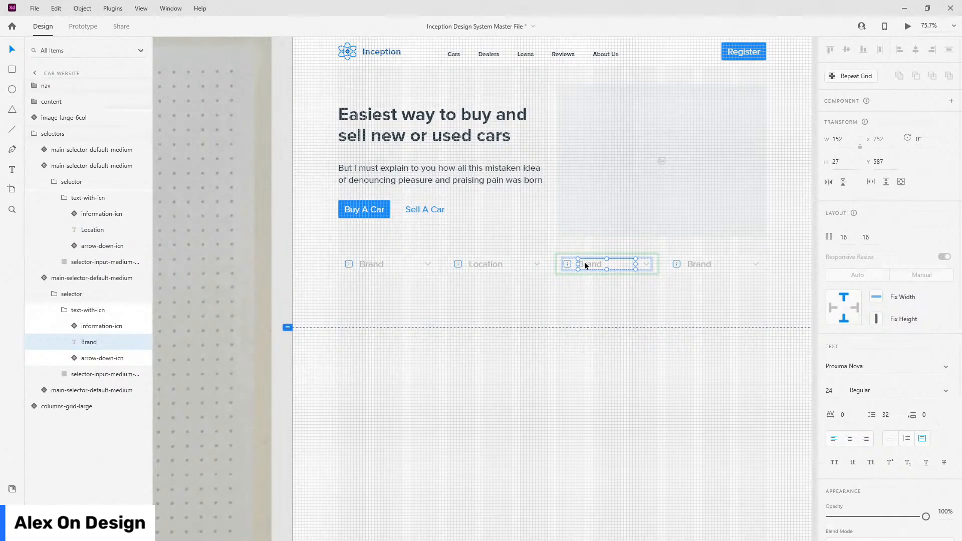
left_click(590, 264)
left_click(596, 264)
left_click(610, 264)
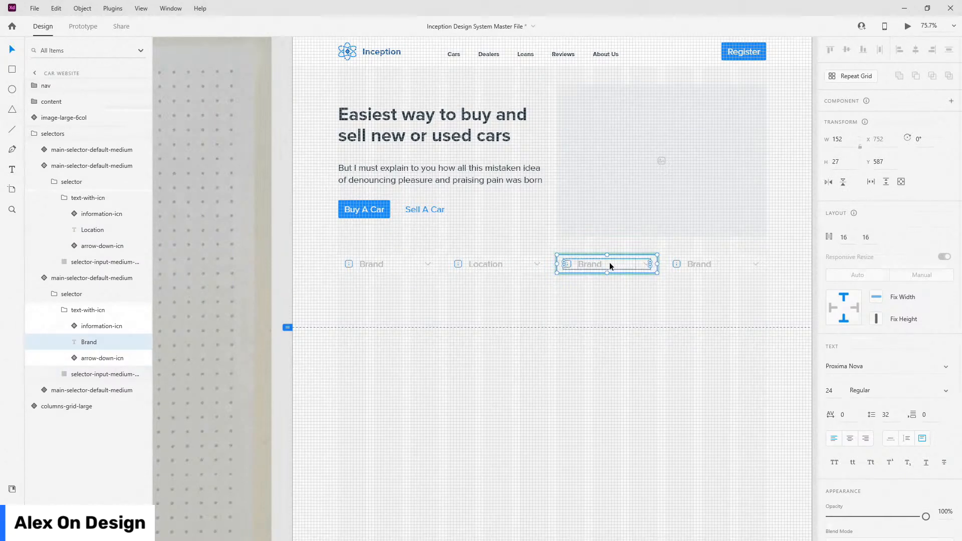
left_click(609, 262)
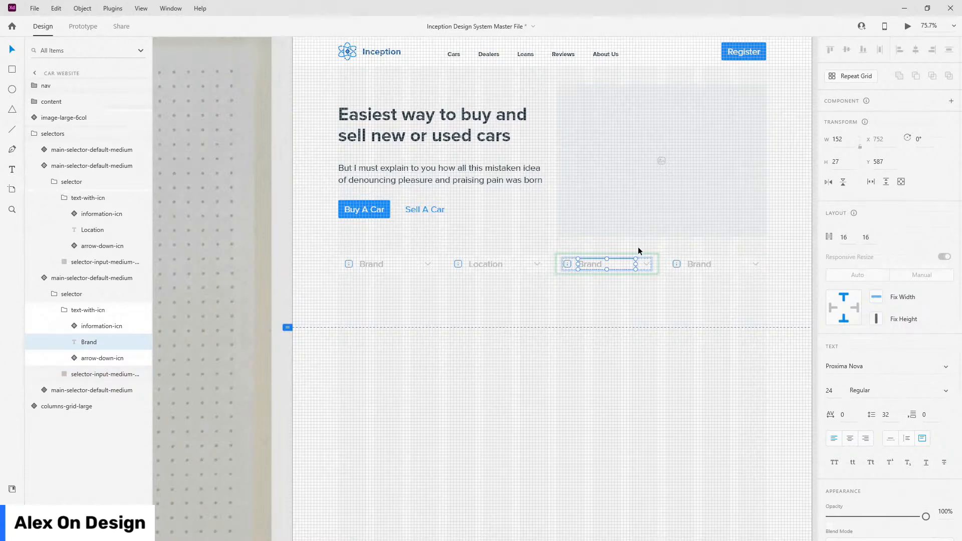
scroll(635, 264, "up", 5)
double_click(526, 269)
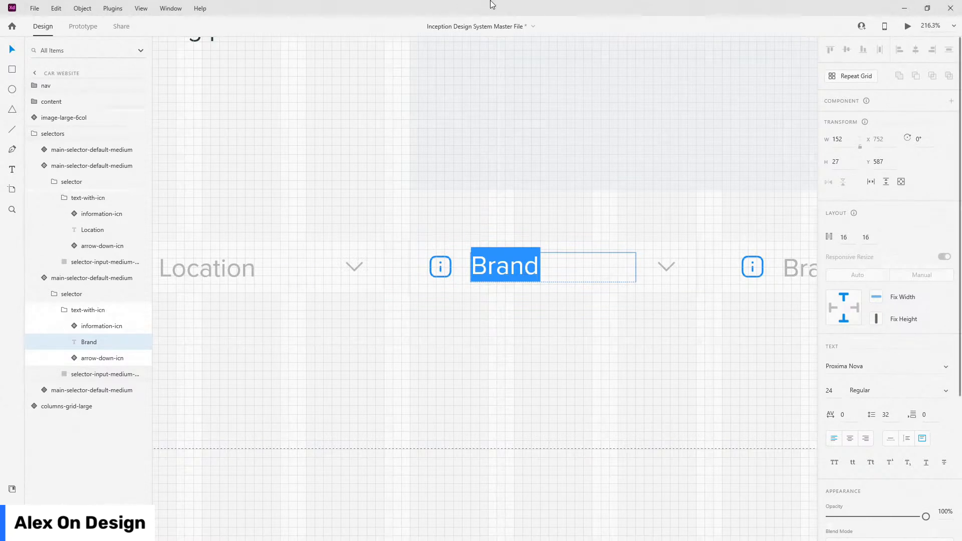
type("Price Range")
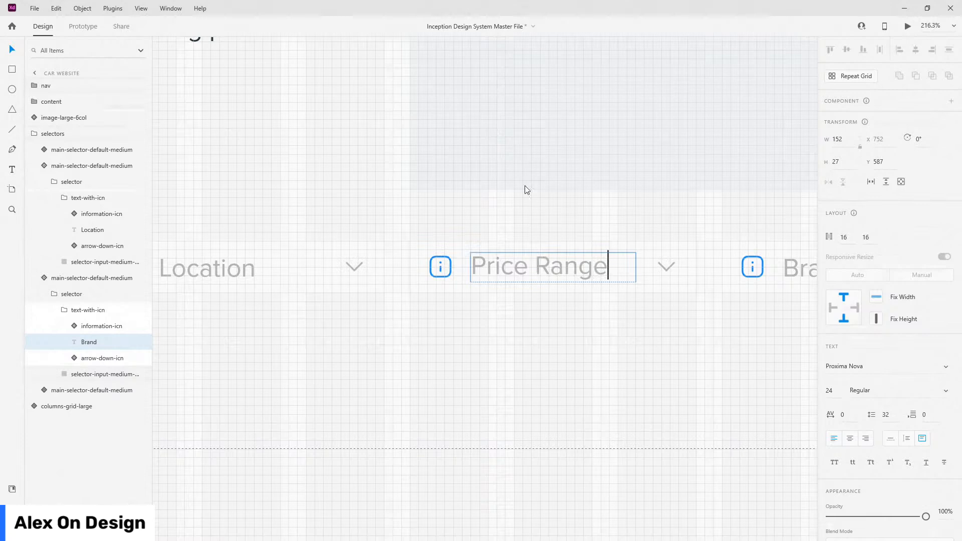
left_click(529, 265)
left_click(440, 338)
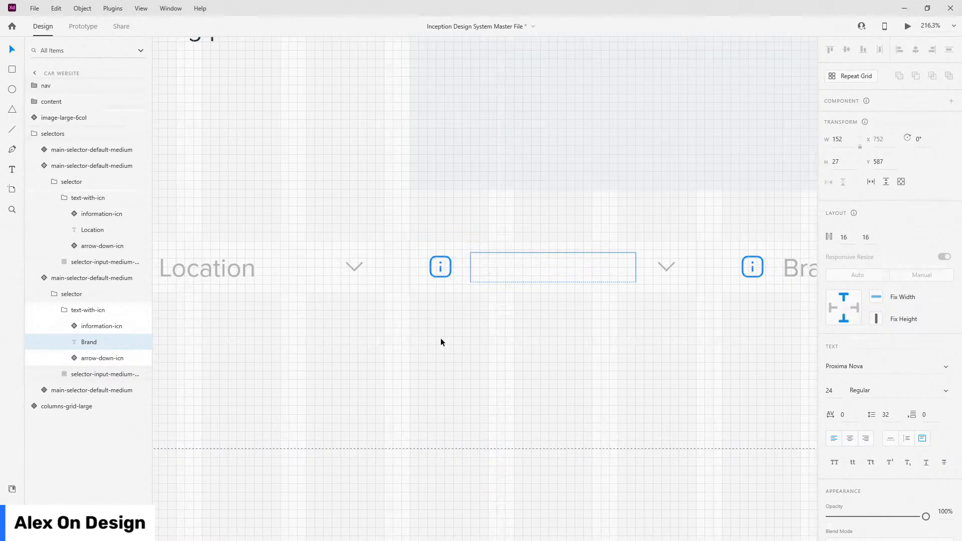
Replace the fourth selector's Brand text with "Fuel Type" and collapse the selectors group in the layer list.
scroll(401, 312, "down", 5)
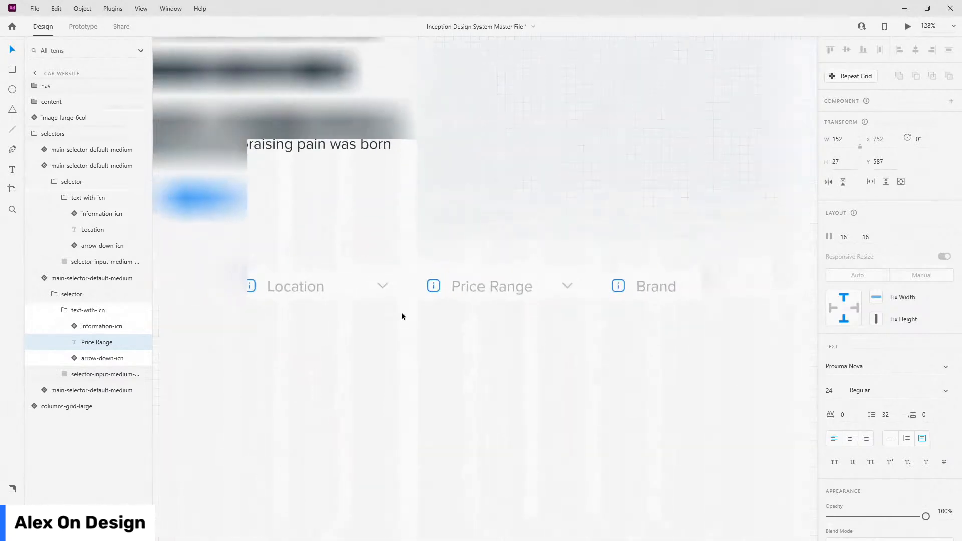
scroll(556, 296, "down", 2)
scroll(728, 292, "up", 5)
double_click(573, 288)
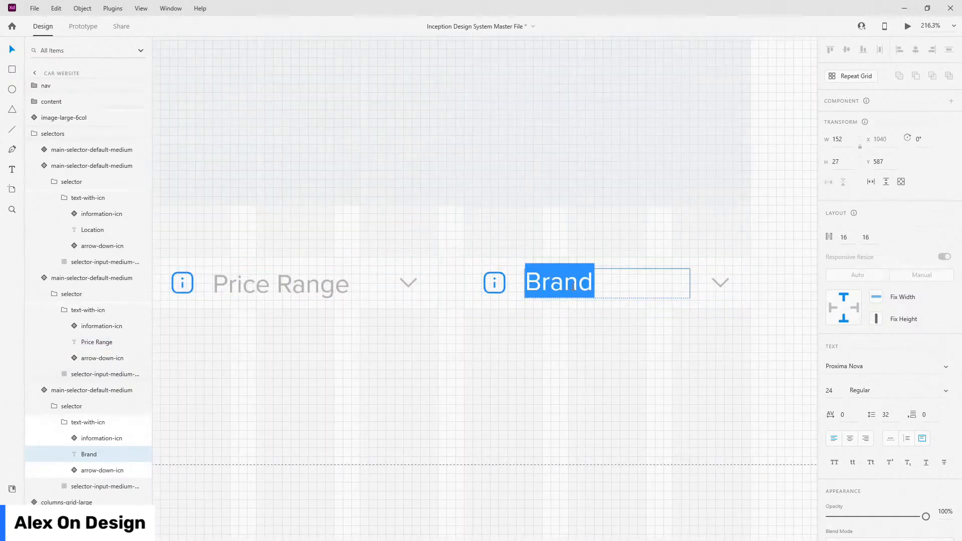
type("Fuel ")
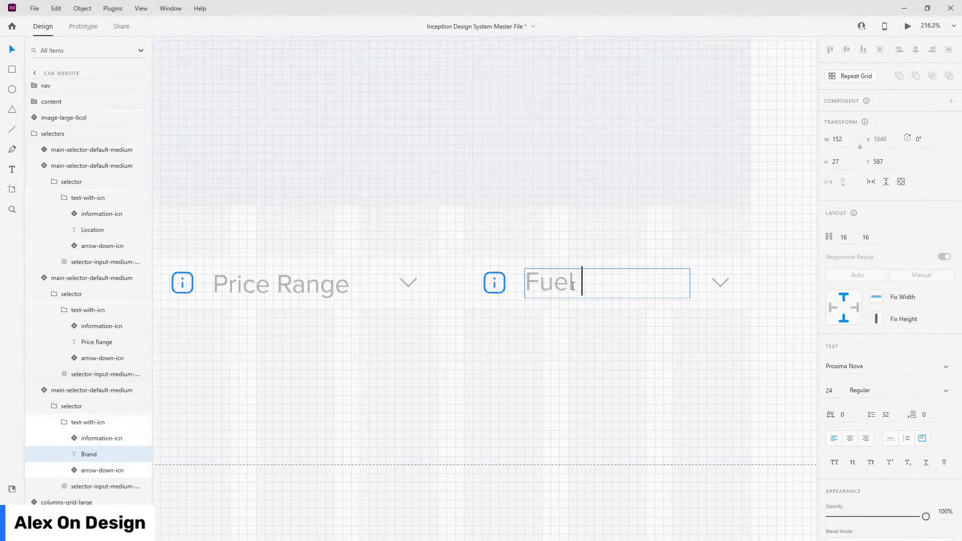
type("Type")
key("Escape")
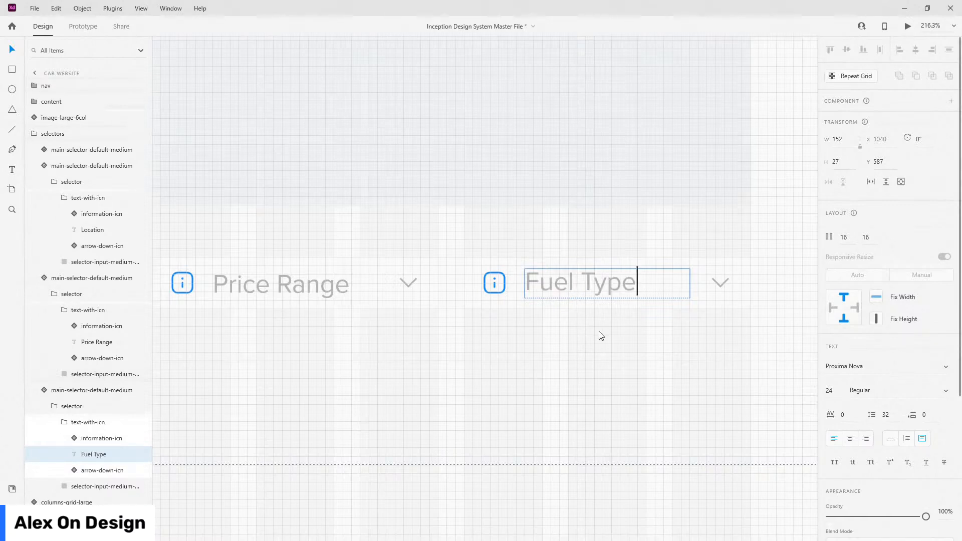
left_click(35, 134)
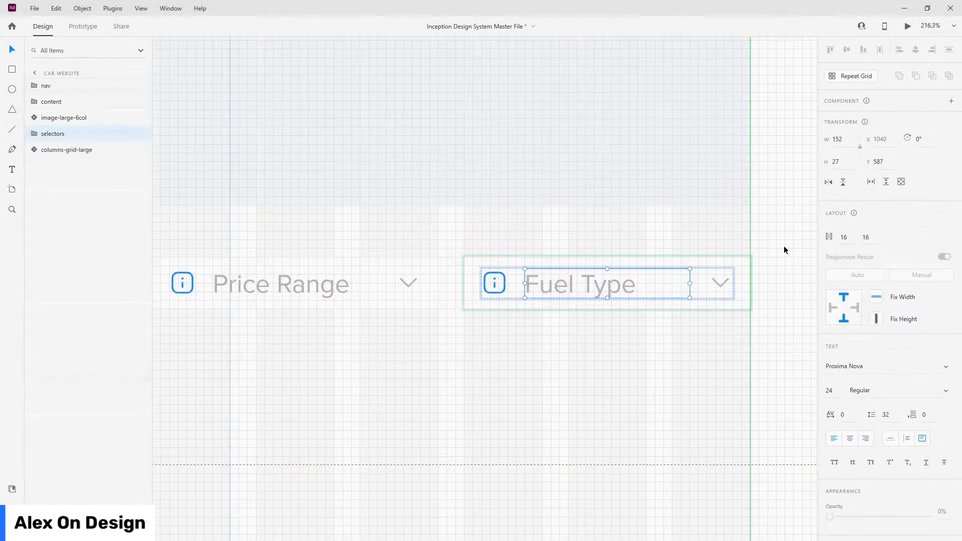
Copy the content group's text group to about X 424, Y 689 beneath the selectors and order its layer below the selectors group.
scroll(774, 257, "down", 1)
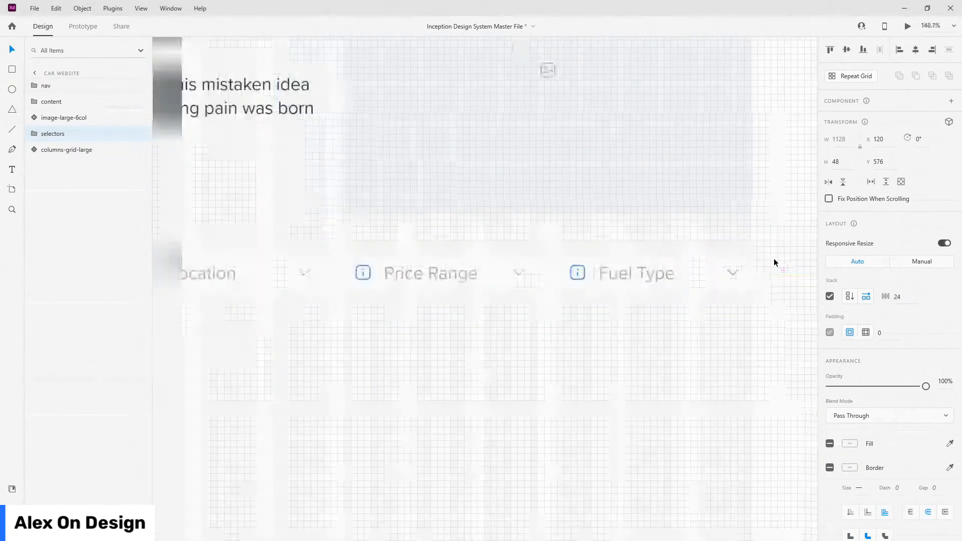
scroll(774, 263, "down", 4)
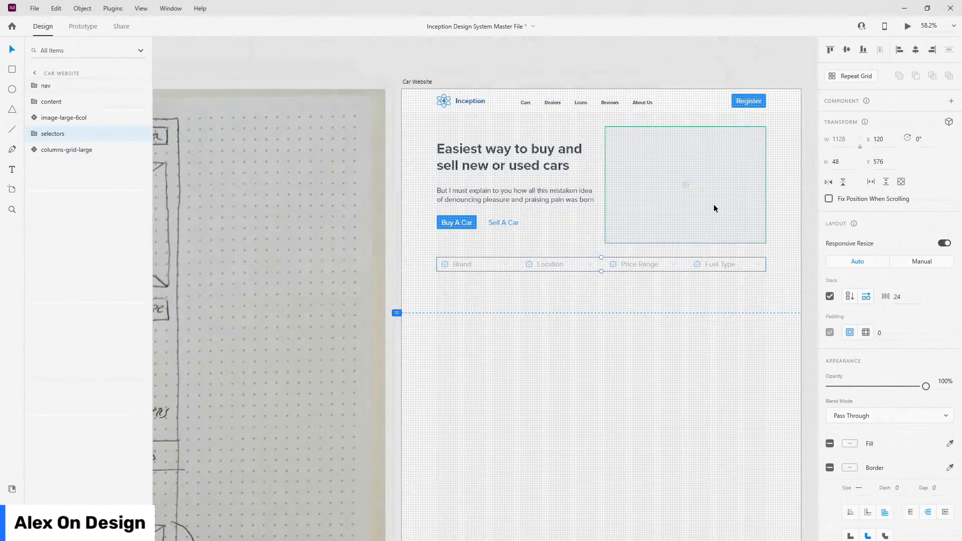
left_click(86, 101)
left_click(31, 102)
left_click(71, 136)
left_click_drag(71, 135, 72, 113)
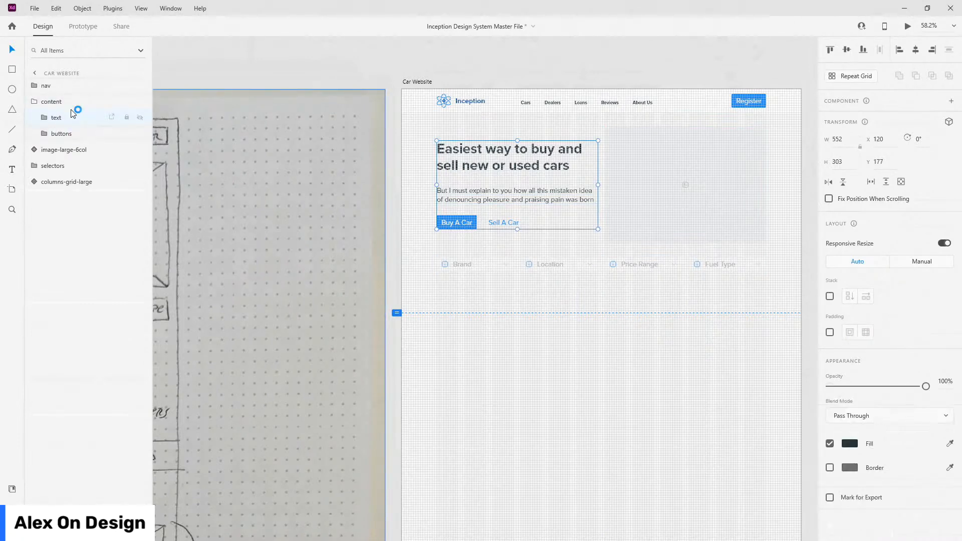
left_click(37, 103)
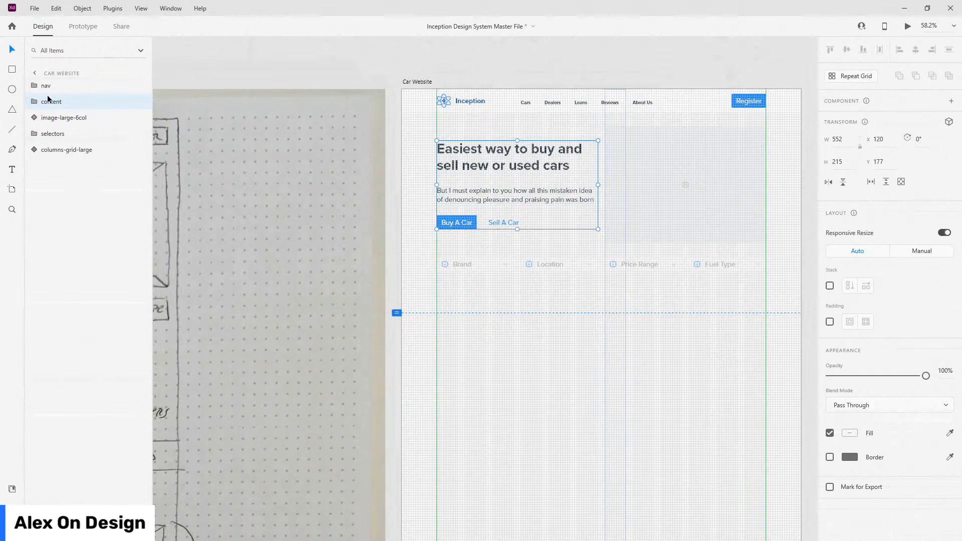
key("ctrl+v")
left_click_drag(551, 178, 632, 300)
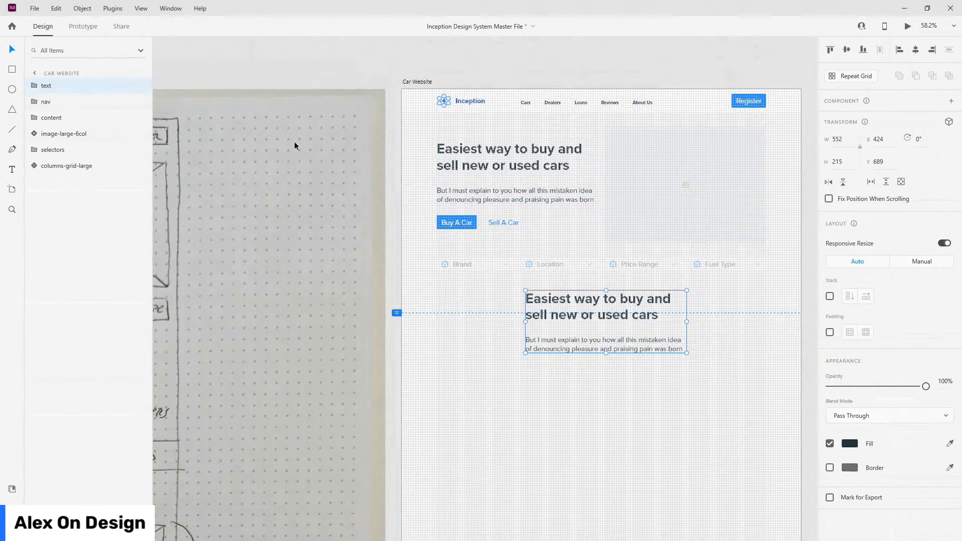
left_click_drag(54, 89, 58, 156)
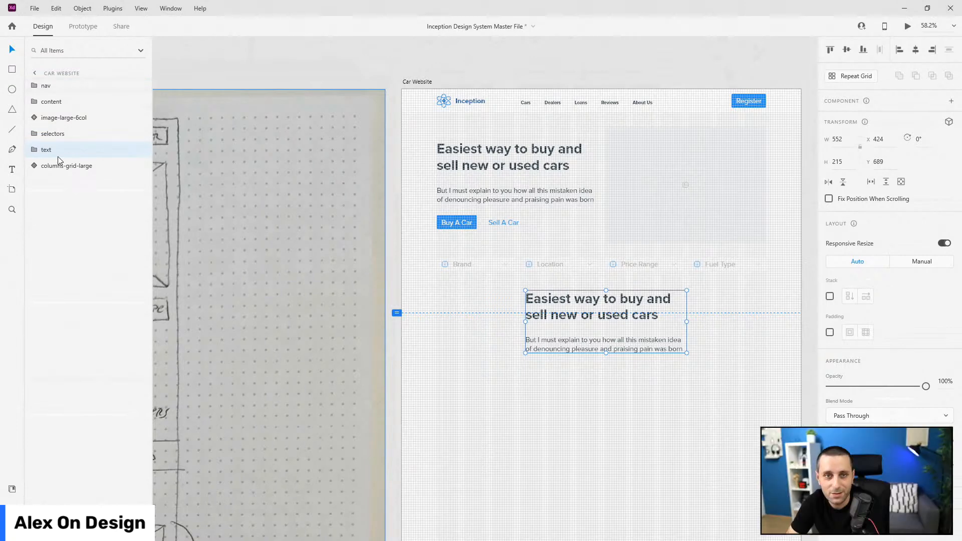
Center-align the text of both the heading and the paragraph in the copied text group beneath the selectors.
left_click(35, 150)
left_click(77, 166)
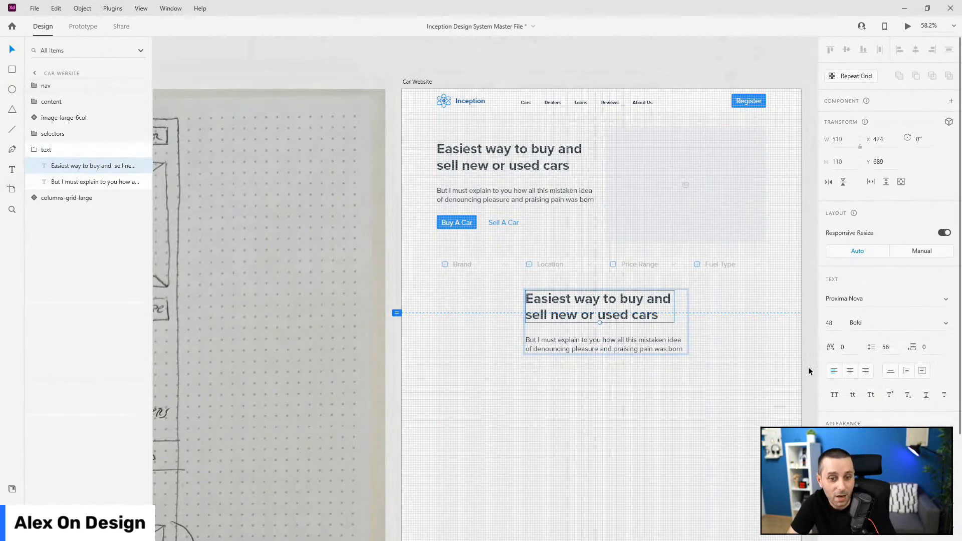
left_click(850, 372)
left_click(569, 339)
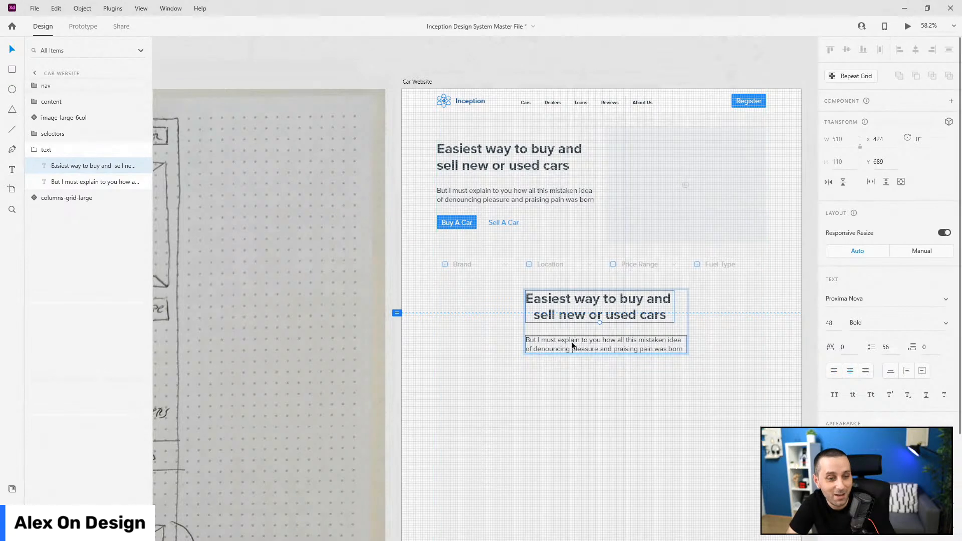
left_click(850, 371)
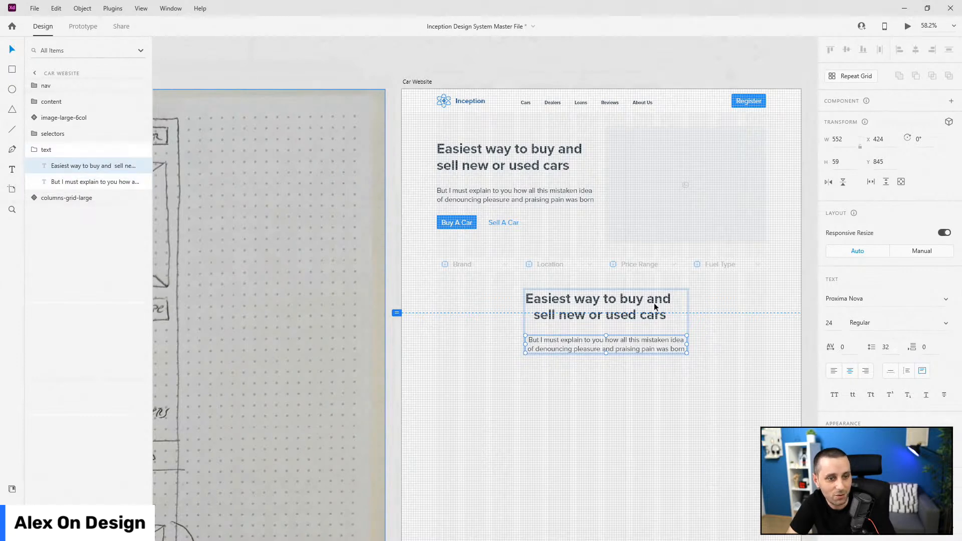
Shift the copied heading slightly sideways within its text group to X 429, keeping Y at 689.
left_click(635, 299)
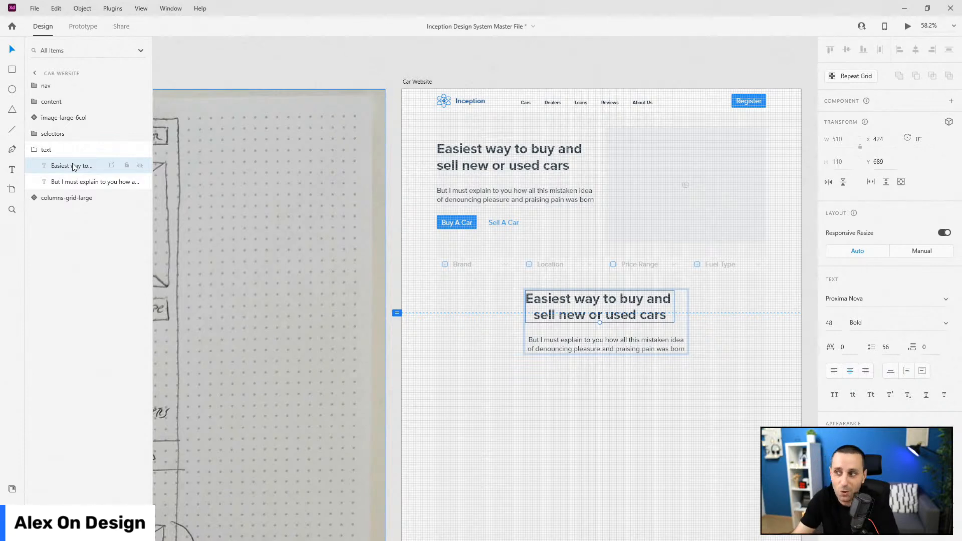
scroll(600, 257, "down", 3)
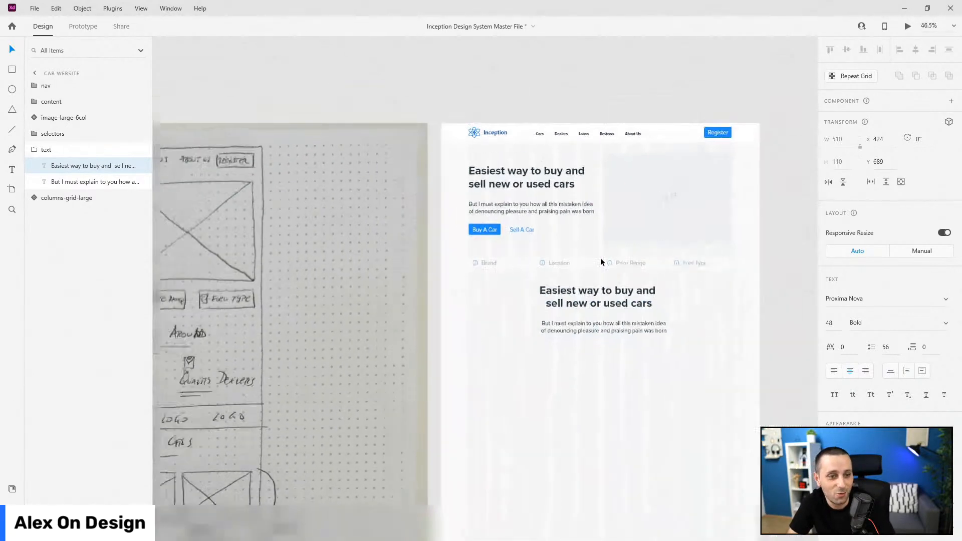
scroll(616, 291, "up", 4)
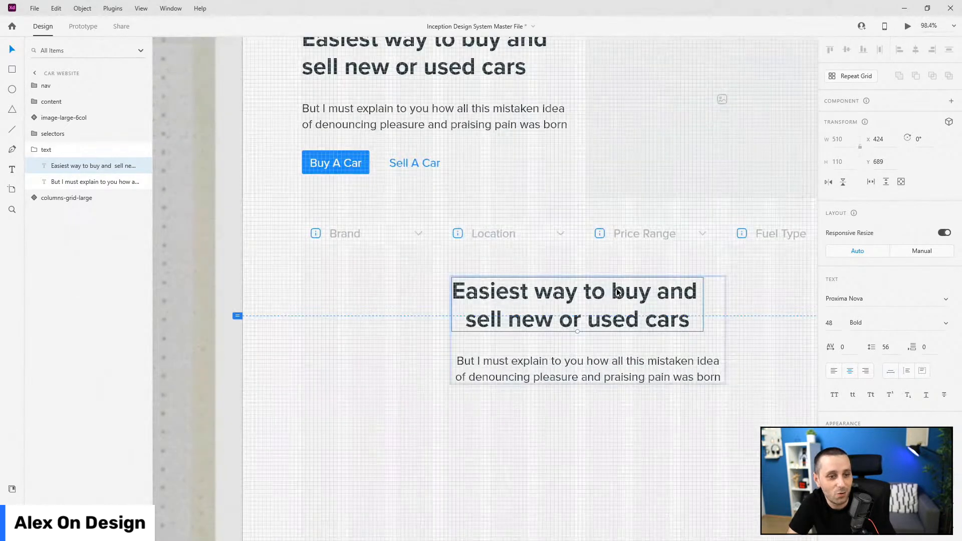
mouse_move(600, 291)
left_mouse_down()
mouse_move(581, 290)
mouse_move(603, 290)
left_mouse_up()
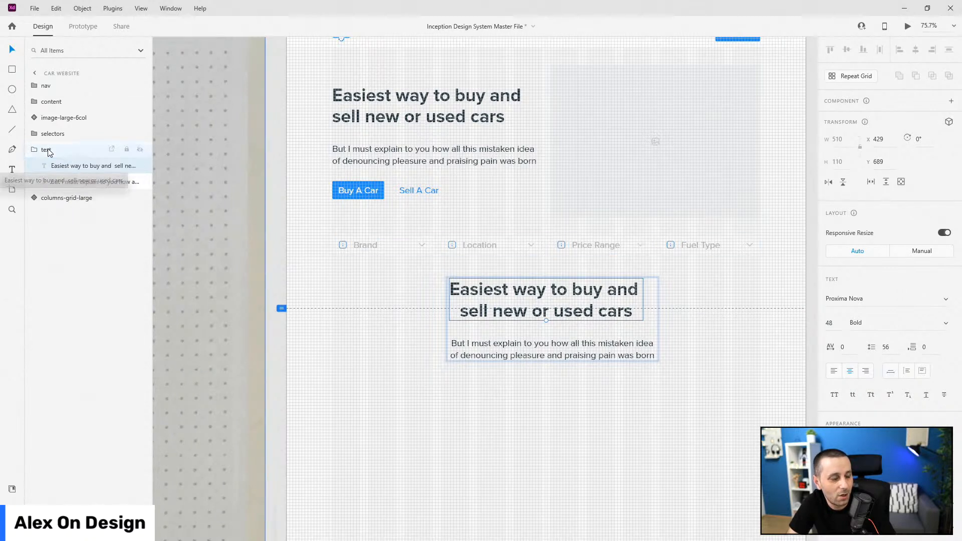
Ungroup the copied text group and center the paragraph beneath the heading at X 408, Y 837.
left_click(47, 150)
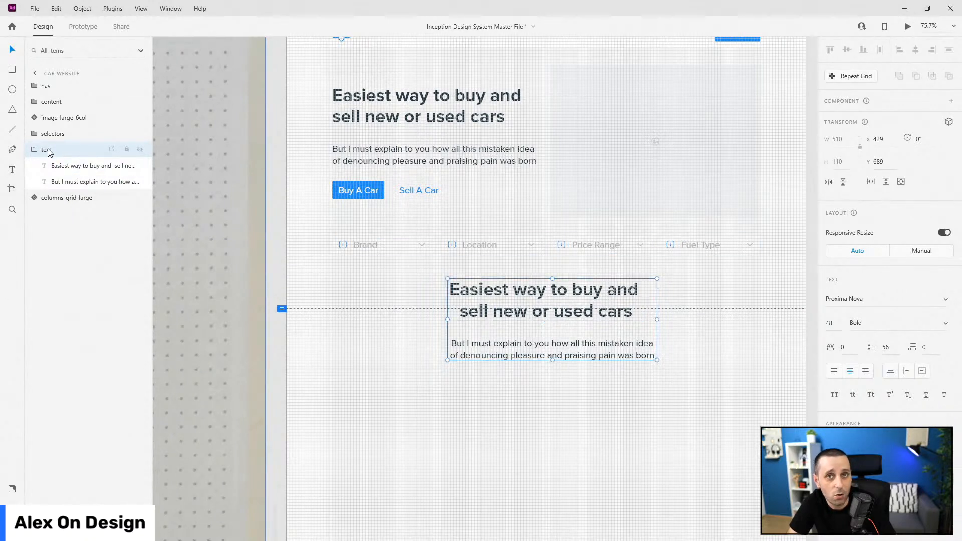
right_click(47, 150)
left_click(71, 312)
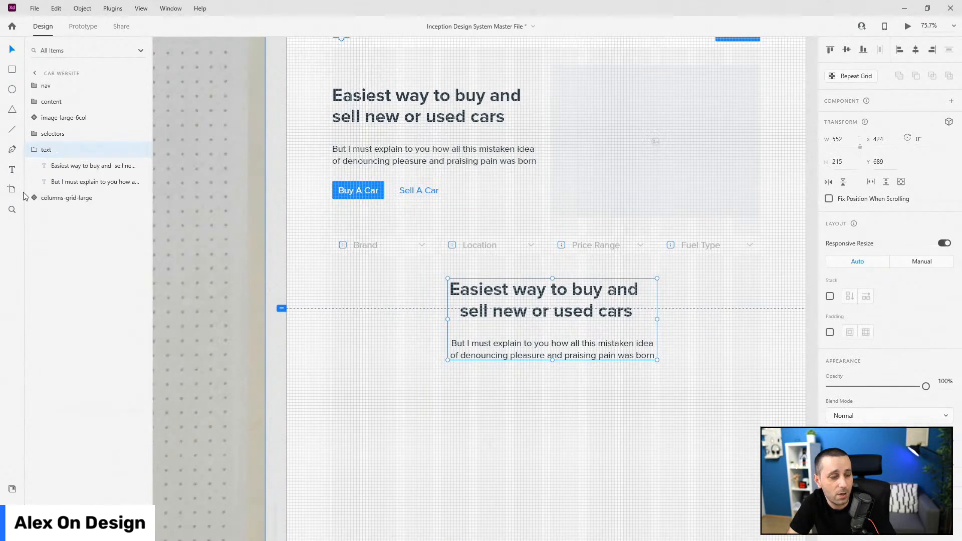
left_click(597, 288)
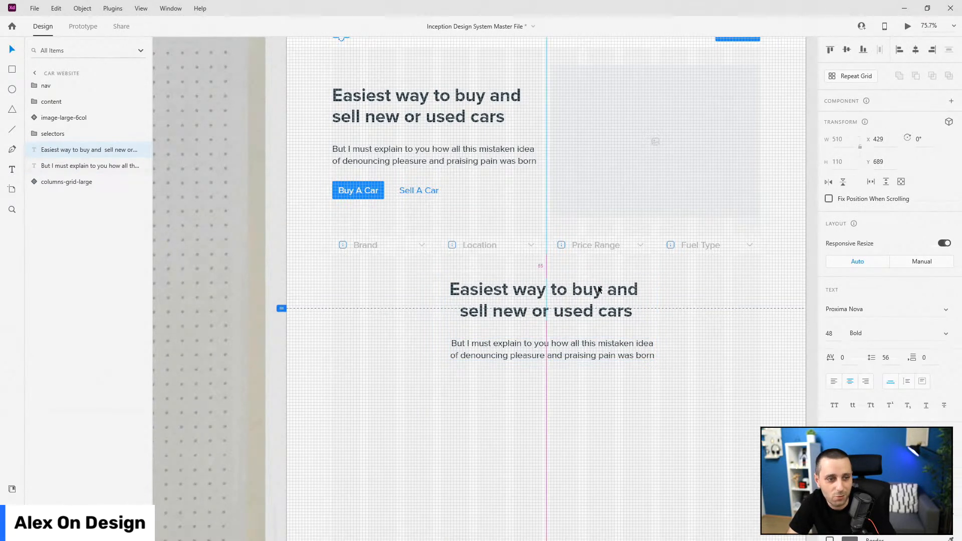
left_click(590, 345)
left_click_drag(607, 347, 564, 336)
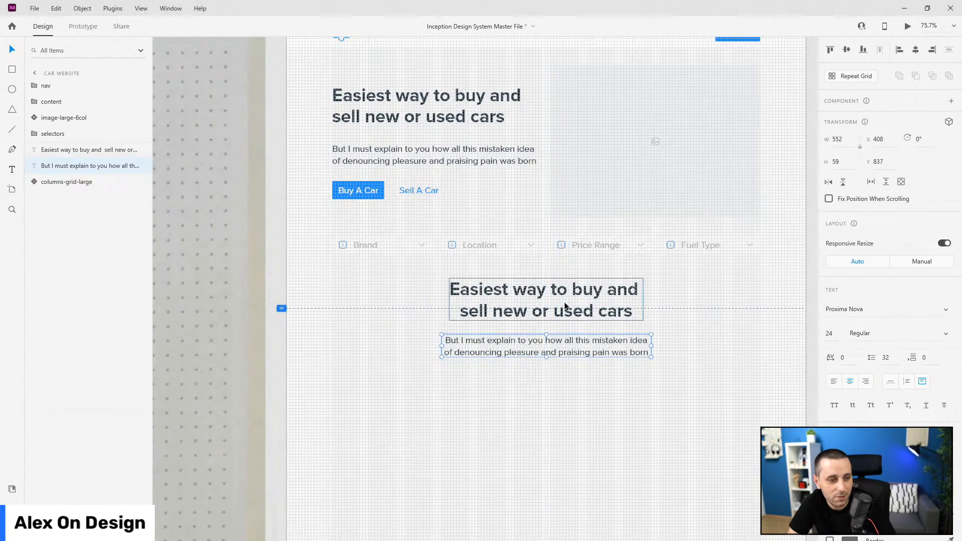
Replace the copied heading's text with "Best Car Portal Around".
double_click(564, 302)
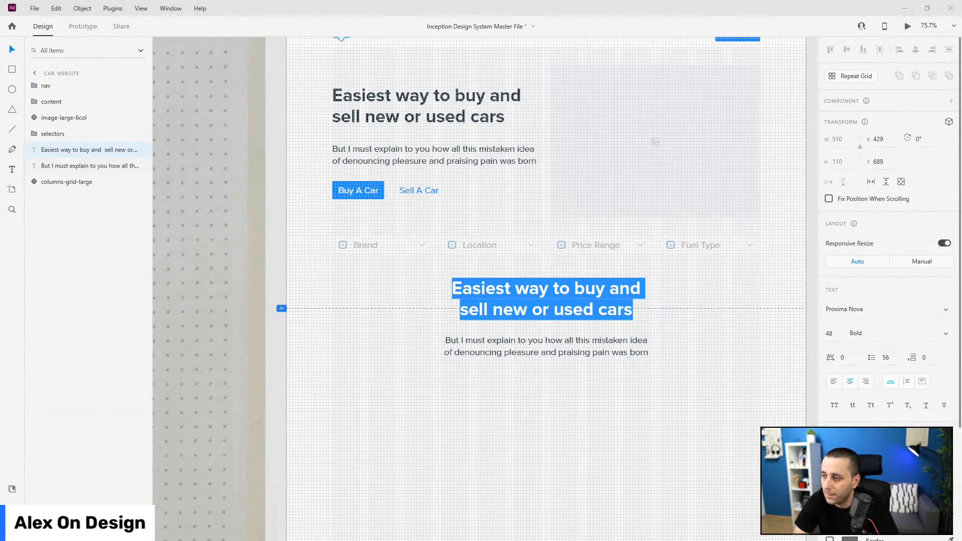
type("B")
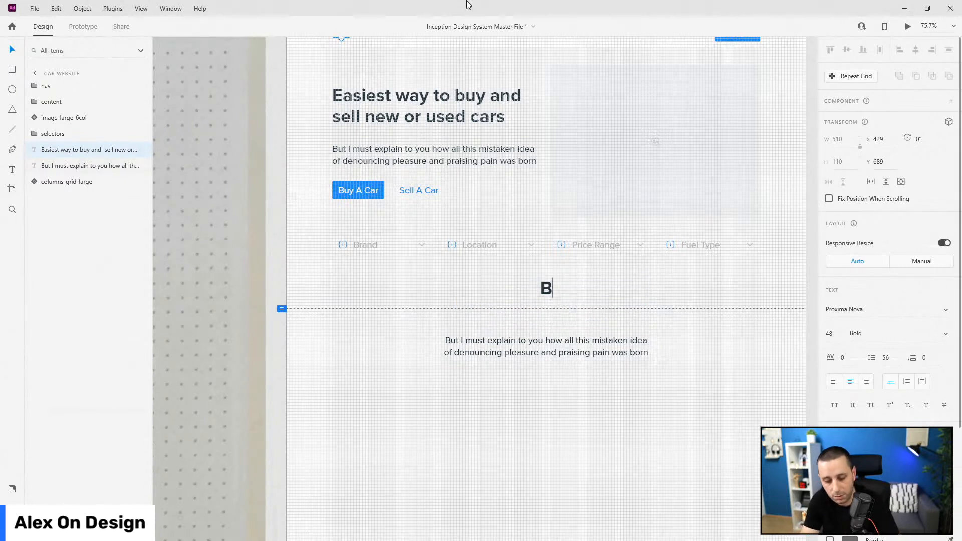
type("est Car Por")
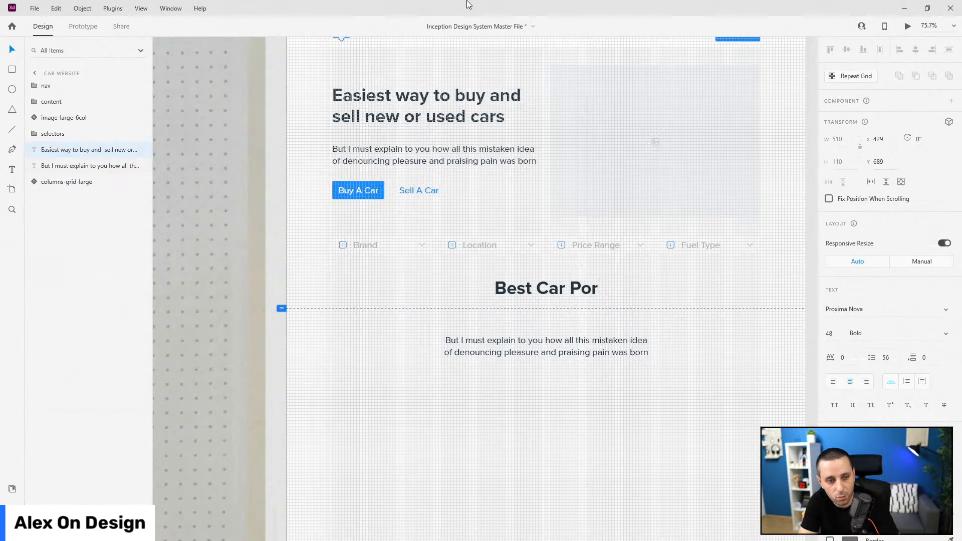
type("tal Around")
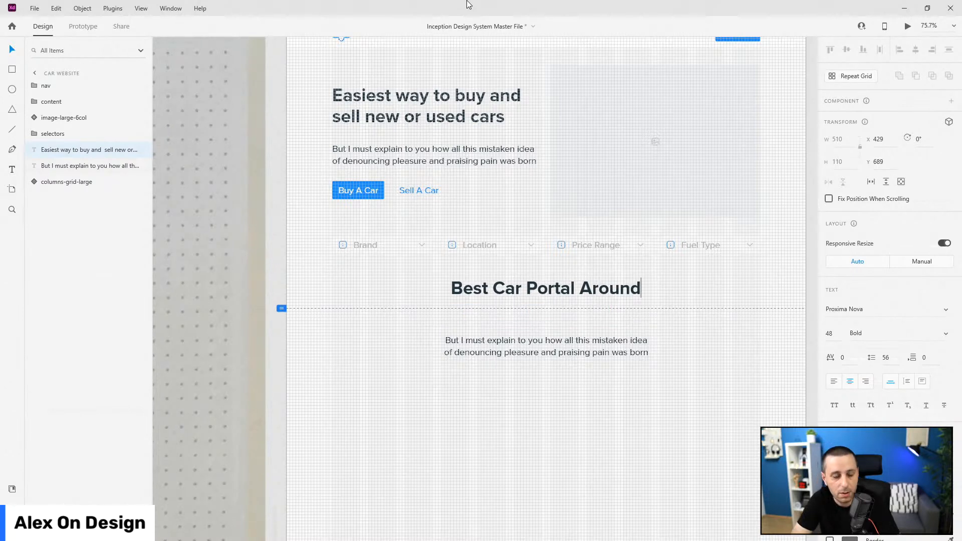
key("Escape")
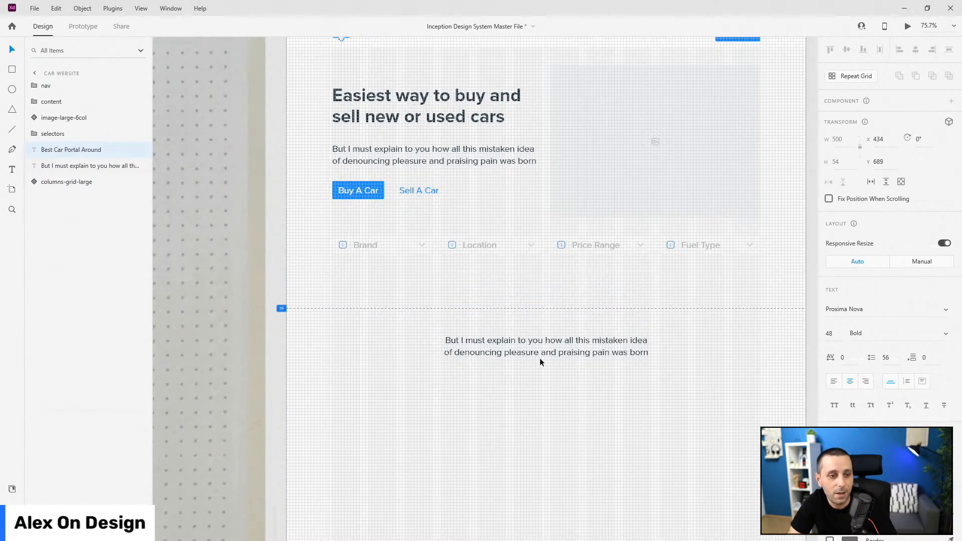
Apply the Headline 5 - 32pt character style to the new heading and Body 3 - 16pt to the paragraph below it.
left_click(13, 488)
scroll(55, 331, "up", 10)
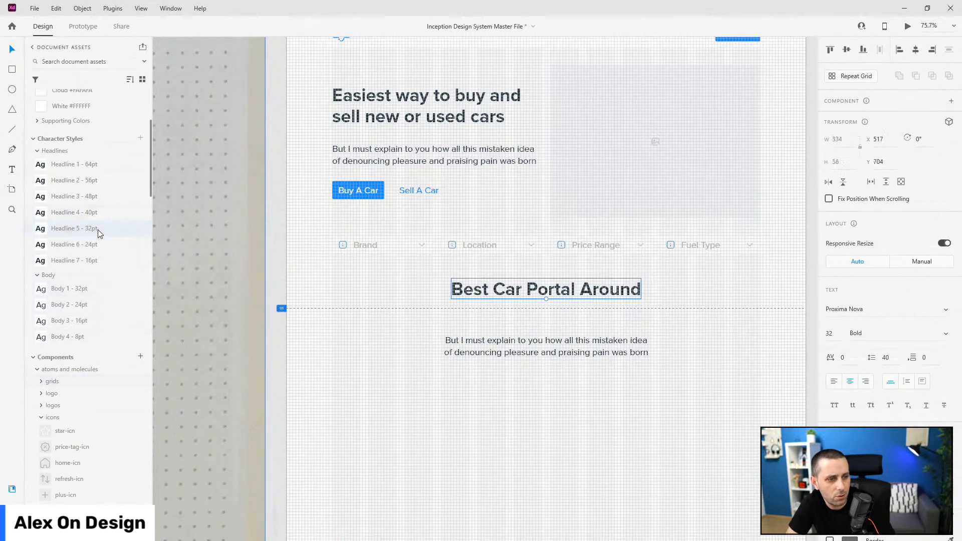
left_click(97, 229)
left_click(549, 349)
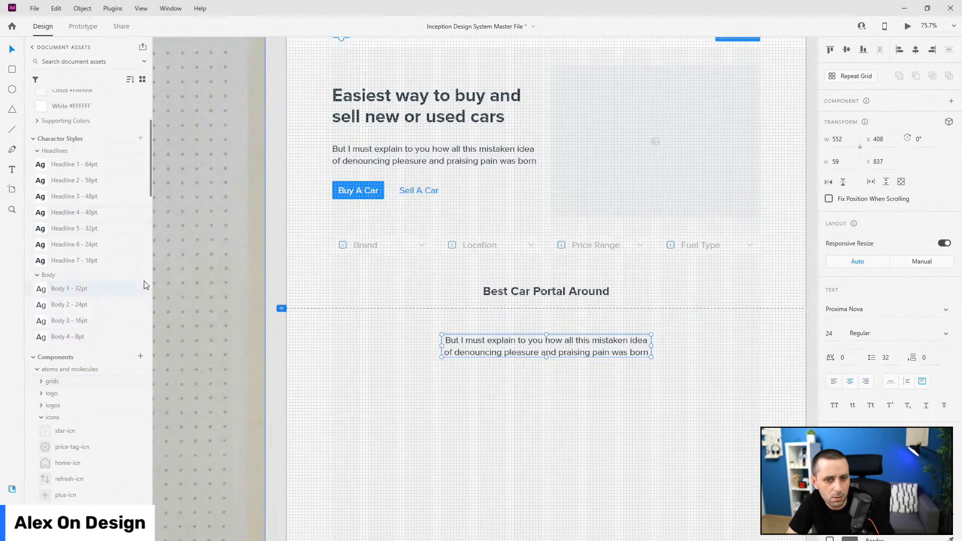
left_click(125, 305)
left_click(107, 322)
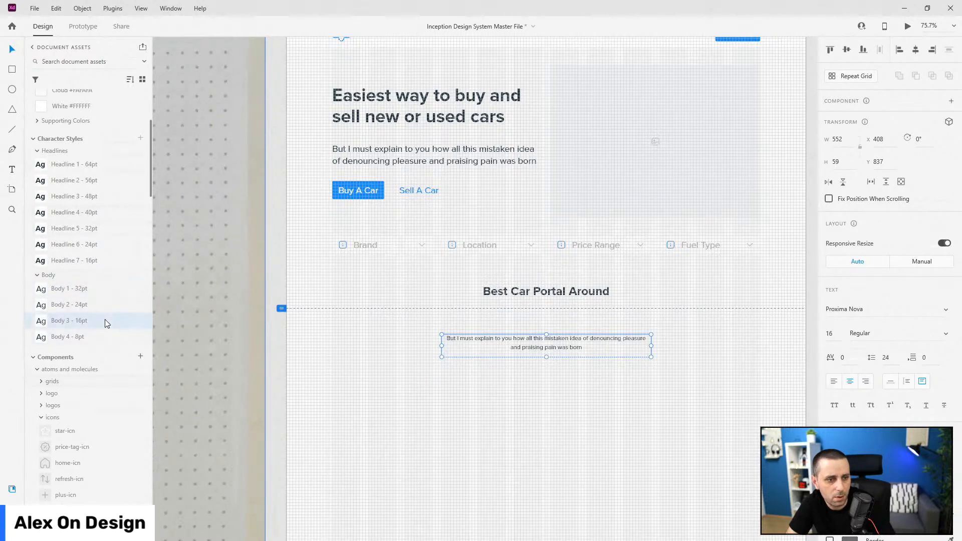
Set the centered paragraph to auto width and move it up under the heading to X 419, Y 768.
left_click(833, 382)
left_click(850, 382)
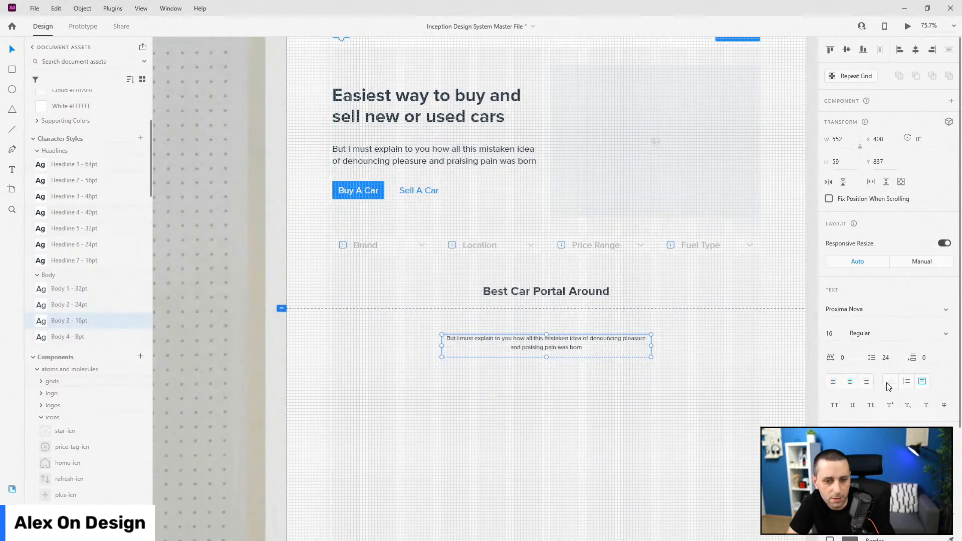
left_click(890, 382)
left_click_drag(581, 341, 585, 314)
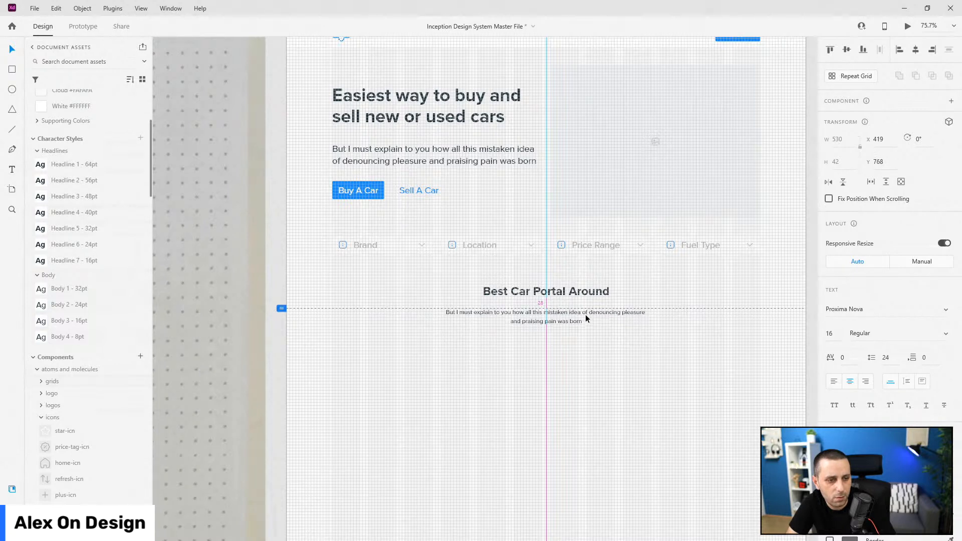
Raise the "Best Car Portal Around" heading to X 517, Y 696 to widen its gap above the paragraph.
scroll(585, 314, "up", 6)
left_click(495, 279)
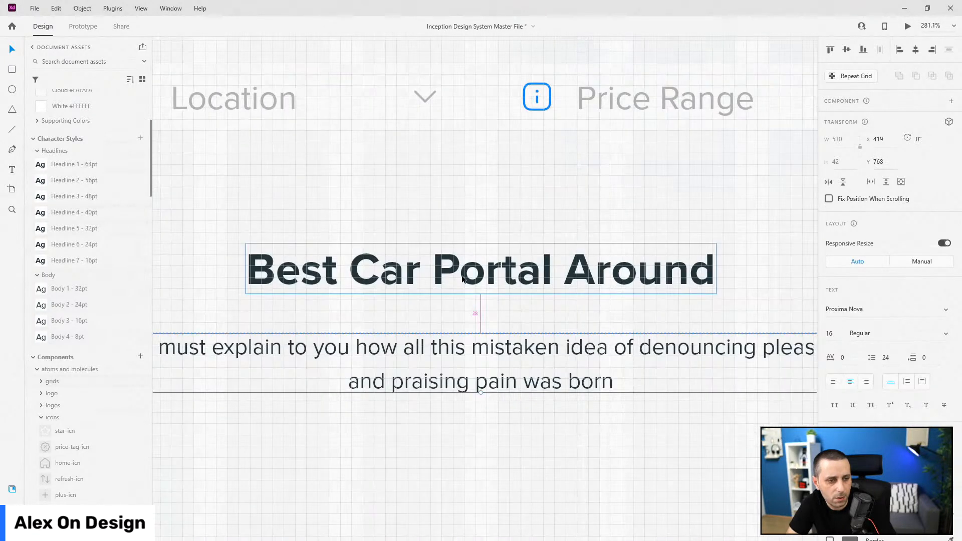
left_click_drag(480, 278, 482, 266)
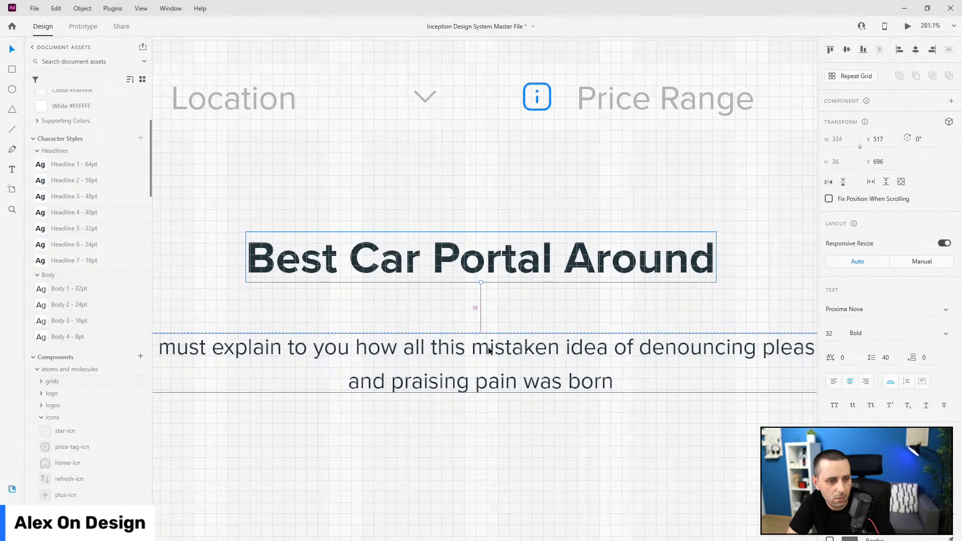
Group the "Best Car Portal Around" heading with its paragraph and name the group "section-title".
left_click(488, 349, "shift")
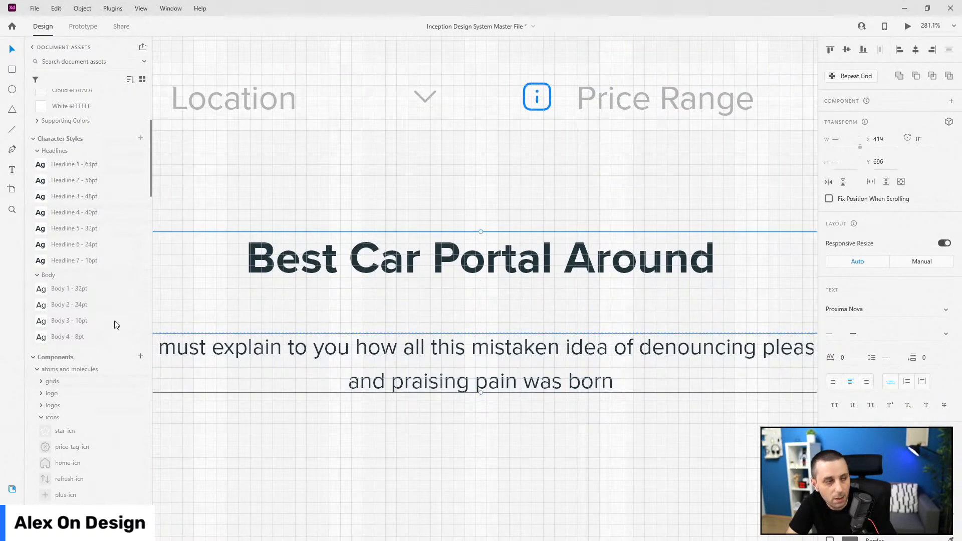
key("ctrl+g")
left_click(13, 509)
double_click(53, 149)
type("section")
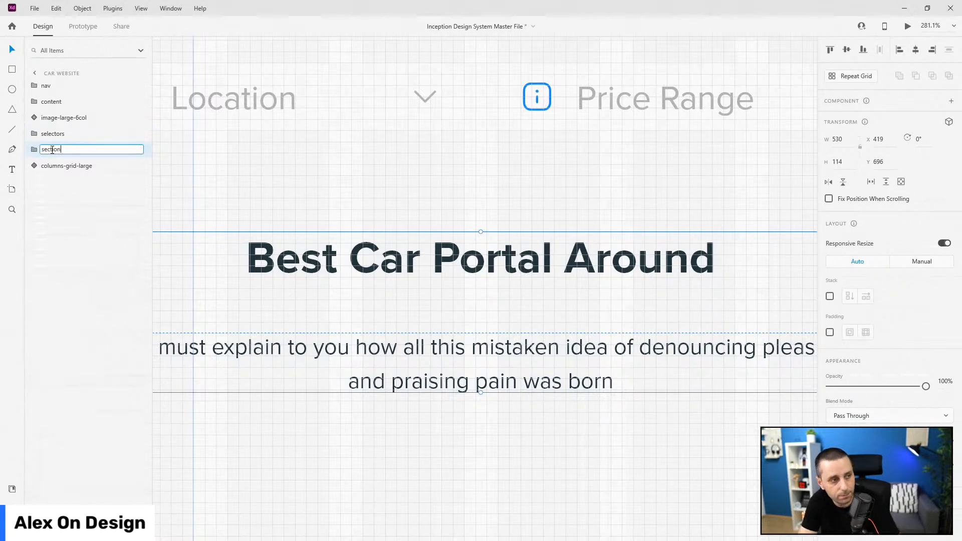
type("-title")
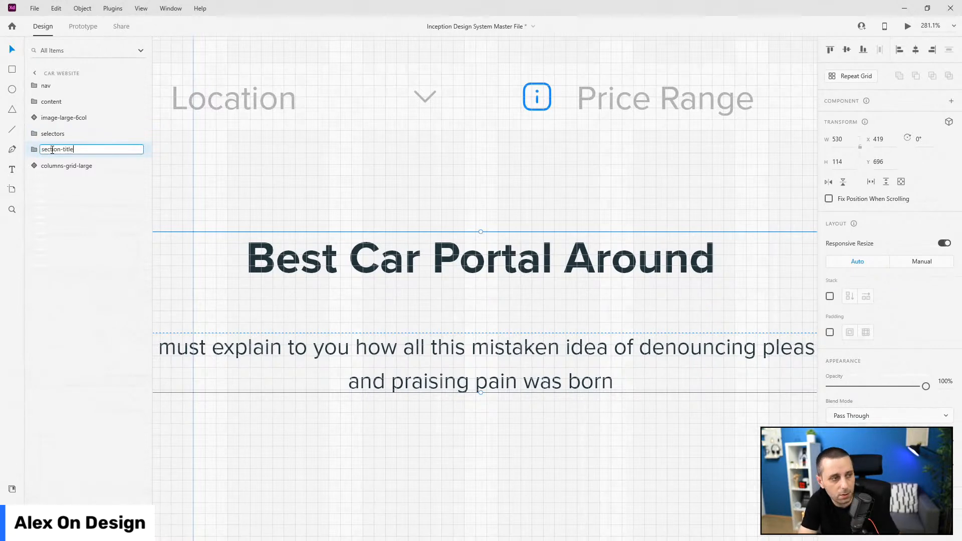
key("Return")
Move the section-title group down to Y 736, keeping X at 419, for more space below the selectors.
scroll(726, 342, "down", 5)
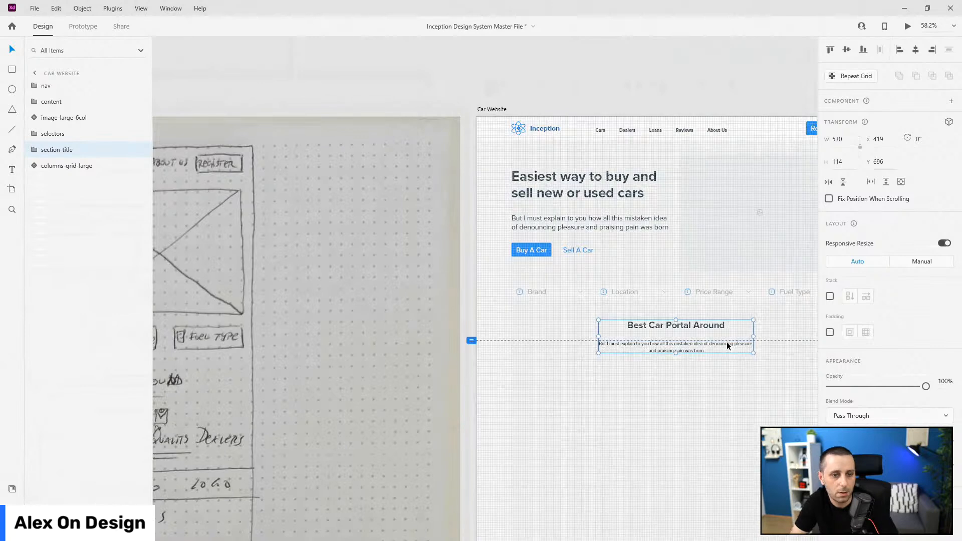
left_click(696, 324)
left_click_drag(697, 326, 698, 337)
Preview the car website page and review the layout from the hero down to the new section title.
scroll(471, 357, "down", 3)
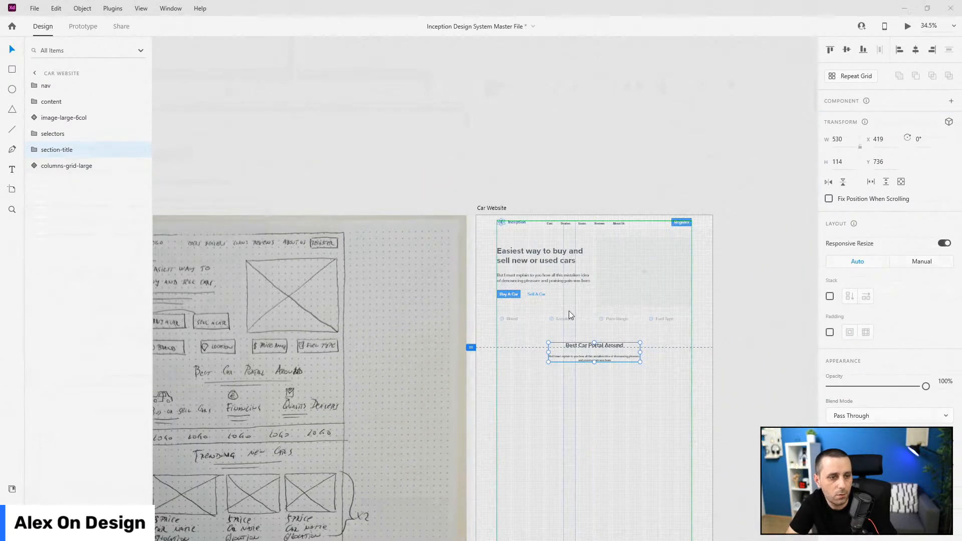
key("ctrl+Return")
left_click_drag(599, 153, 544, 64)
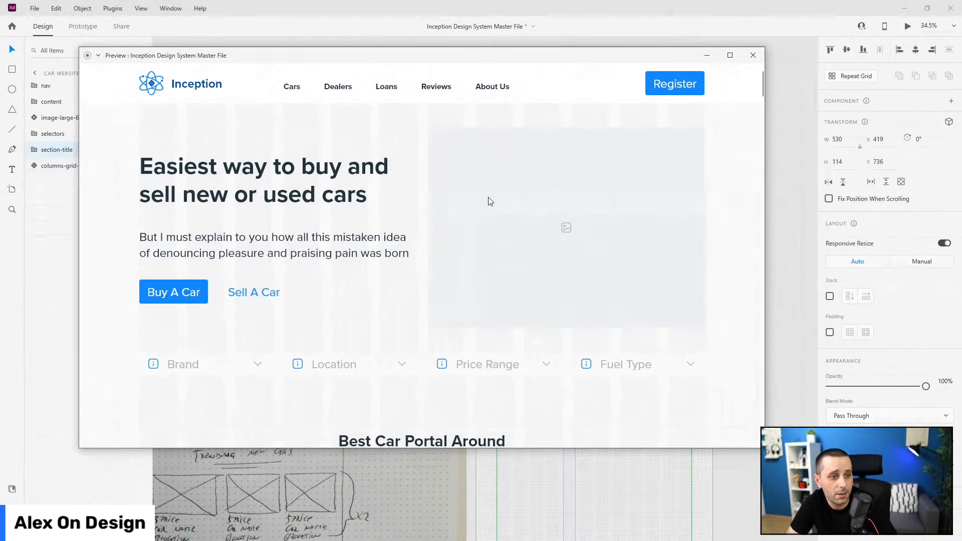
scroll(490, 200, "down", 3)
scroll(443, 272, "up", 1)
scroll(443, 270, "up", 2)
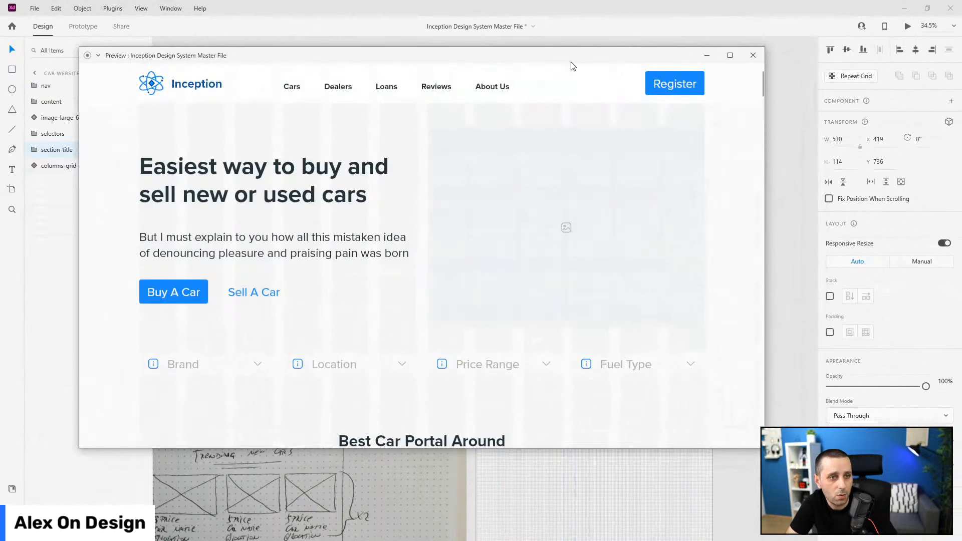
Temporarily set the columns-grid-large opacity to 0%, review the page preview without the grid, and close the preview.
left_click(690, 466)
left_click(690, 467)
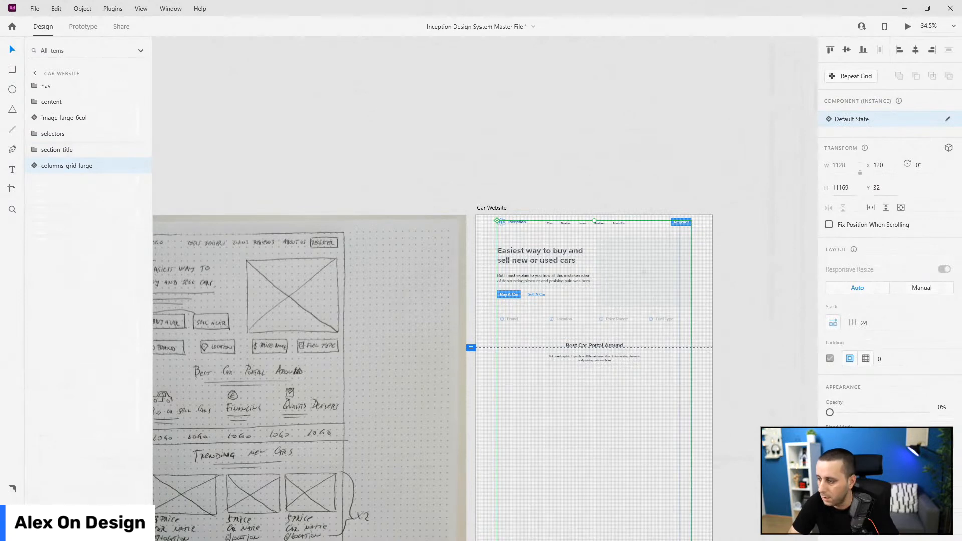
key("ctrl+Return")
scroll(370, 271, "down", 3)
scroll(369, 271, "up", 3)
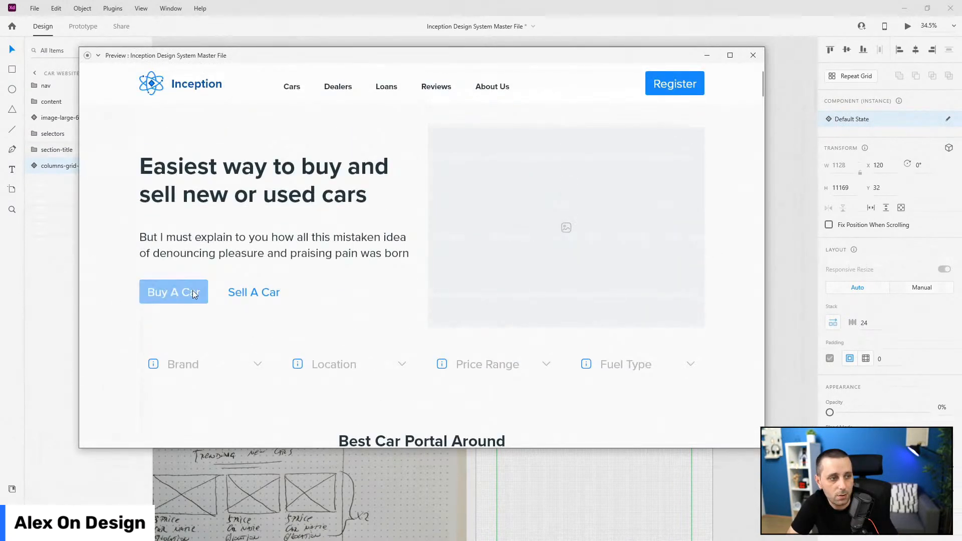
scroll(150, 330, "down", 2)
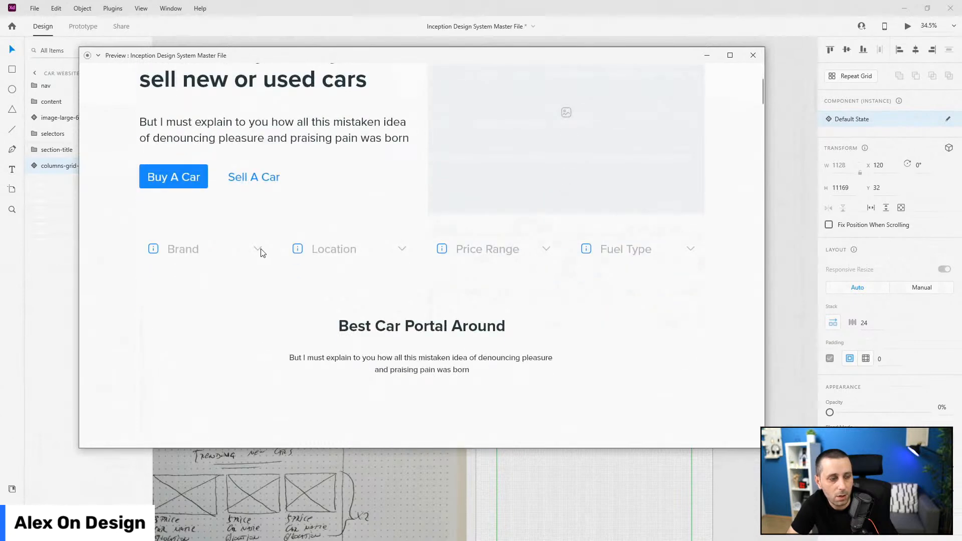
scroll(399, 357, "up", 1)
scroll(400, 356, "down", 5)
scroll(397, 356, "up", 3)
scroll(357, 236, "up", 3)
scroll(357, 236, "down", 2)
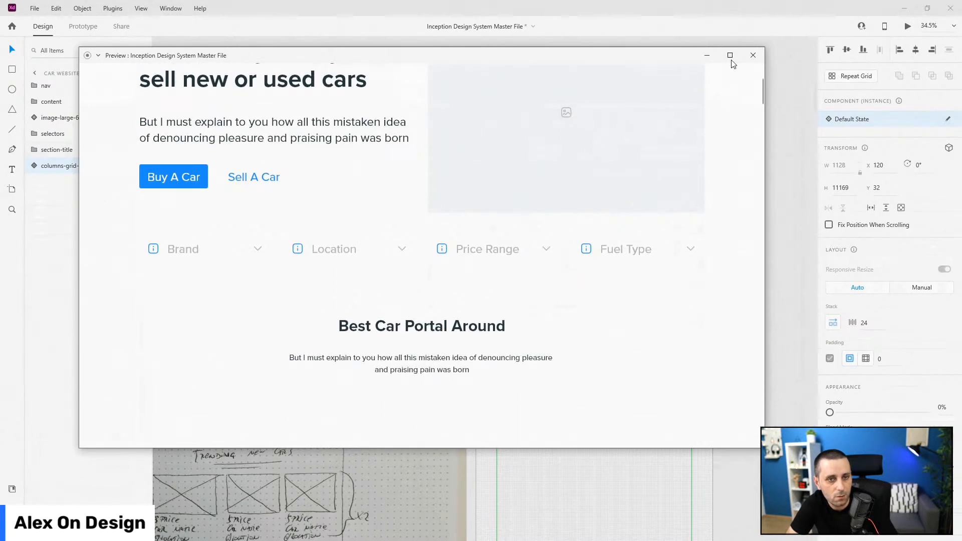
left_click(752, 55)
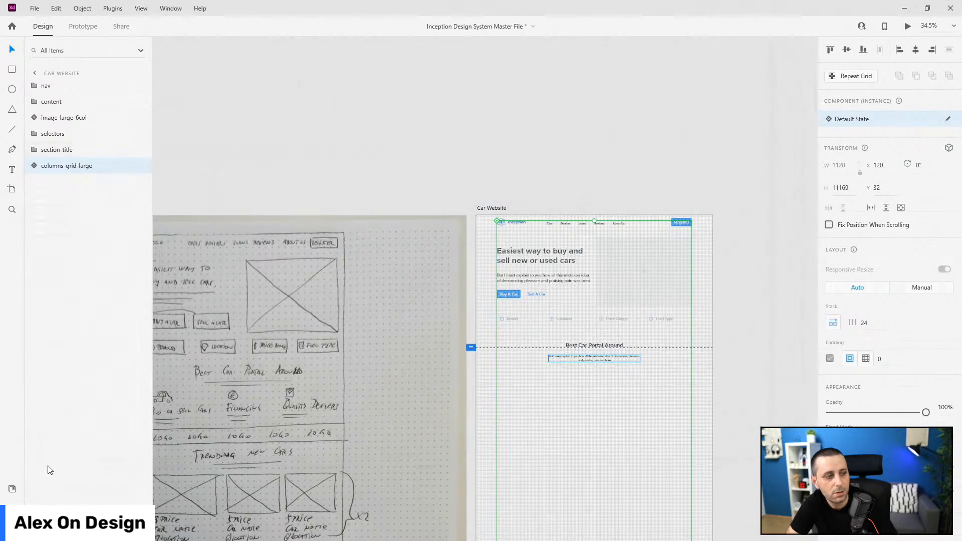
Apply the Body 2 - 24pt character style to the section-title paragraph and check the result in the page preview.
left_click(12, 488)
left_click(70, 305)
scroll(618, 368, "up", 6)
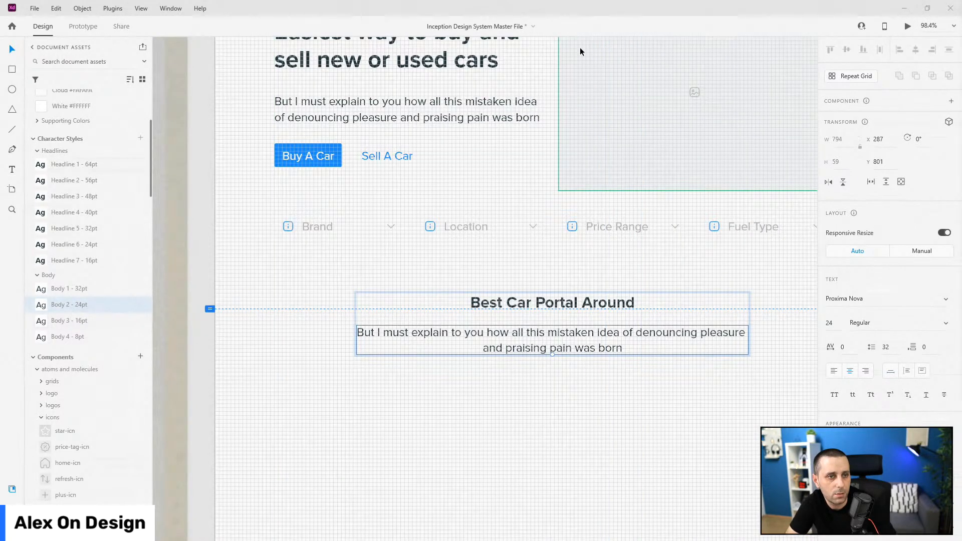
key("ctrl+Return")
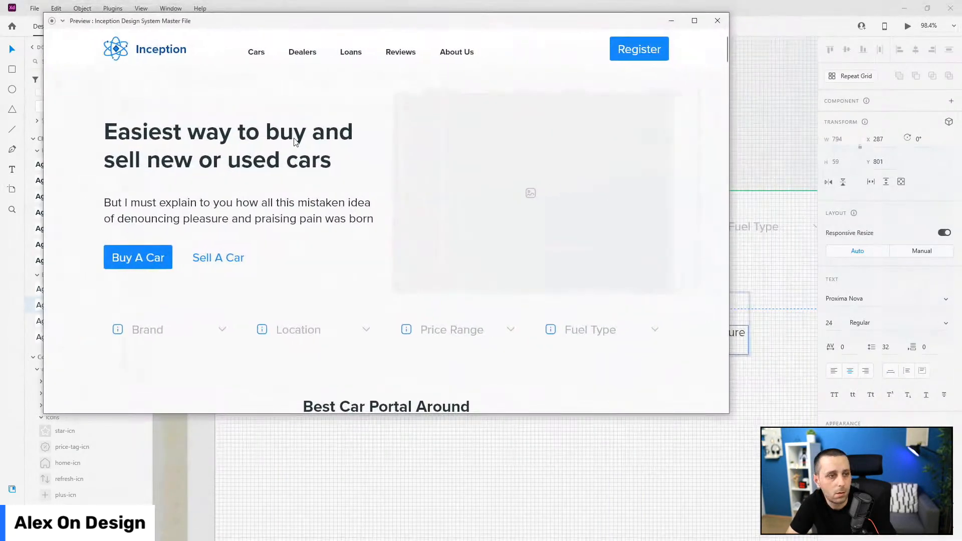
scroll(167, 174, "down", 5)
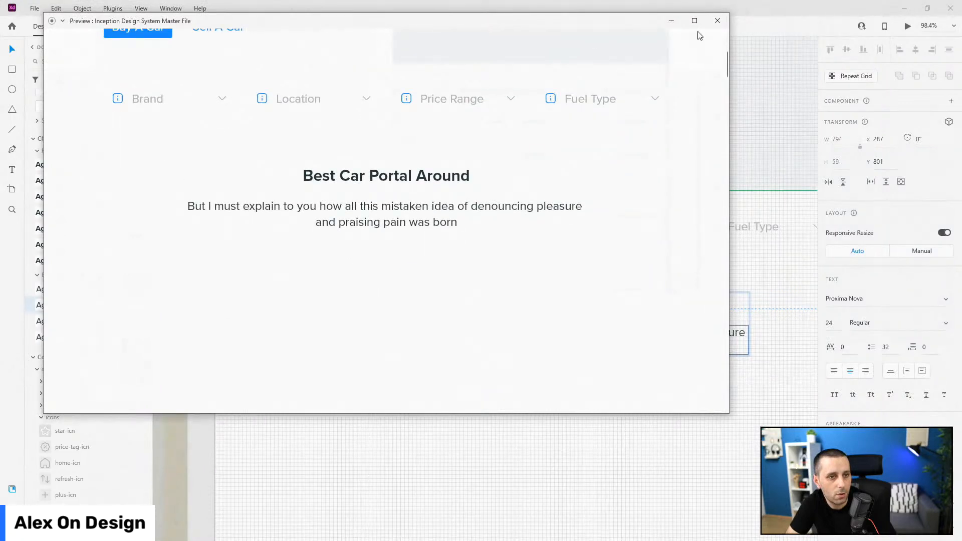
left_click(718, 20)
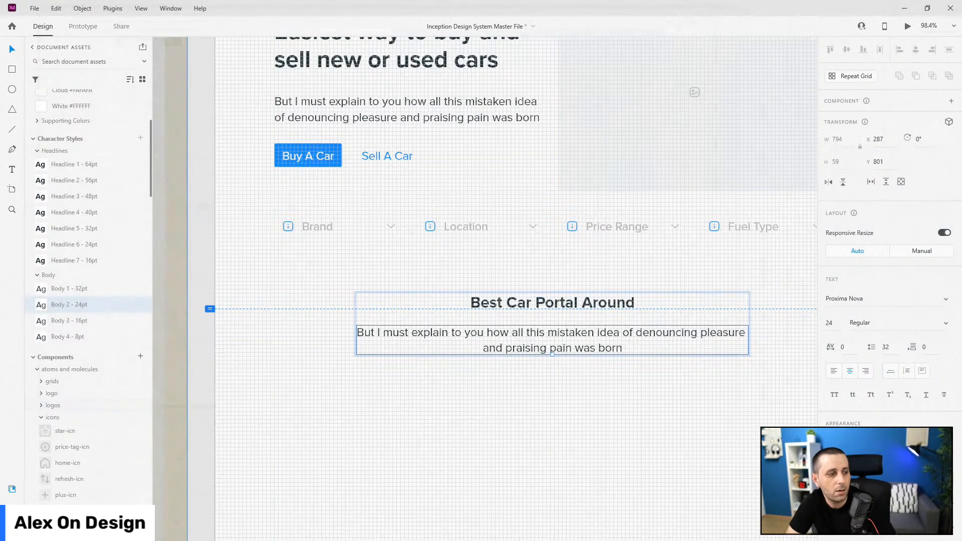
Duplicate the section-title group and rename the copy "feature".
key("ctrl+y")
left_click(29, 149)
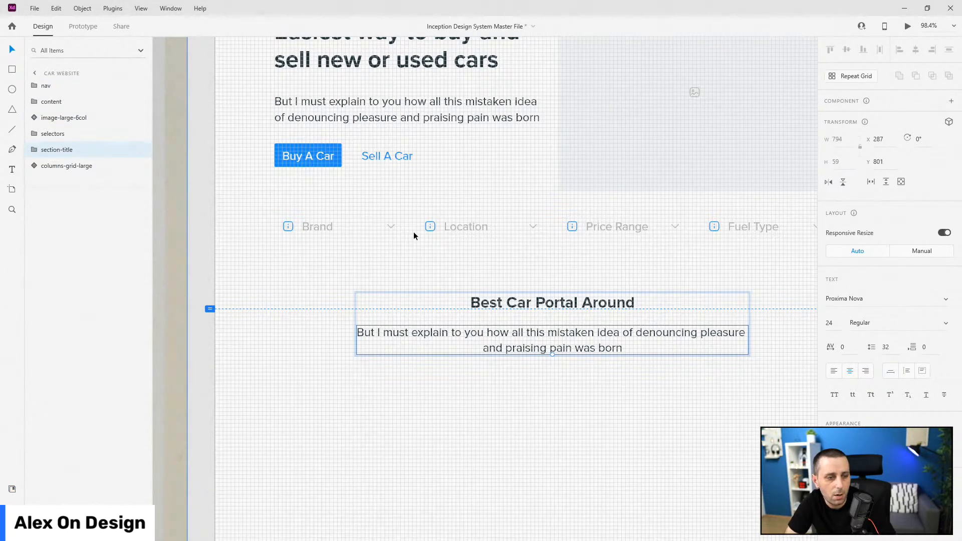
scroll(414, 231, "down", 5)
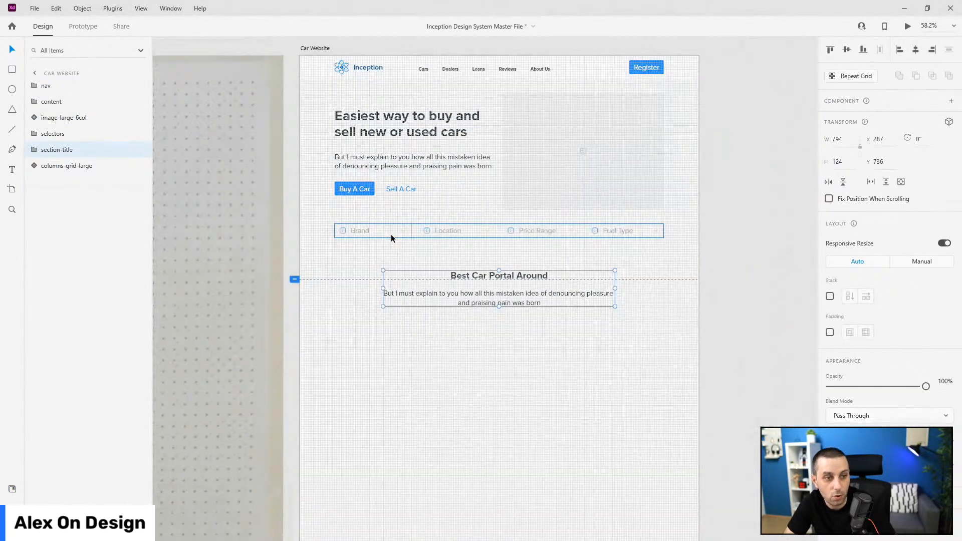
key("ctrl+d")
double_click(64, 166)
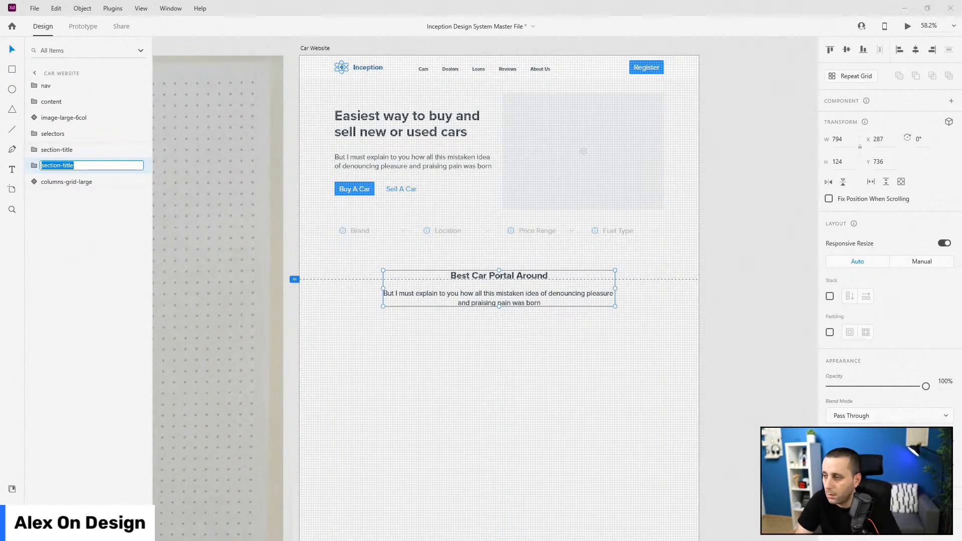
type("feature")
key("Return")
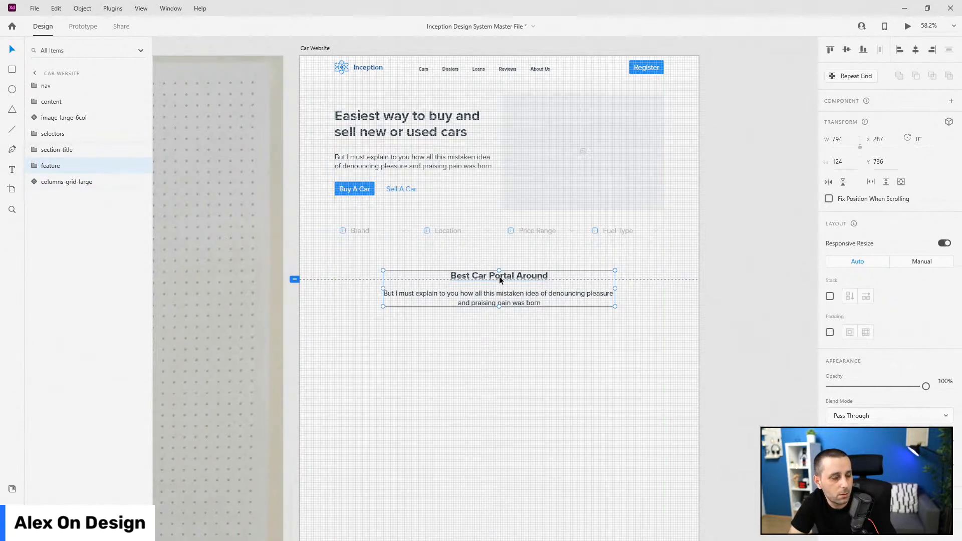
Move the feature group below the section title, to about X 200, Y 984.
left_click_drag(499, 278, 500, 291)
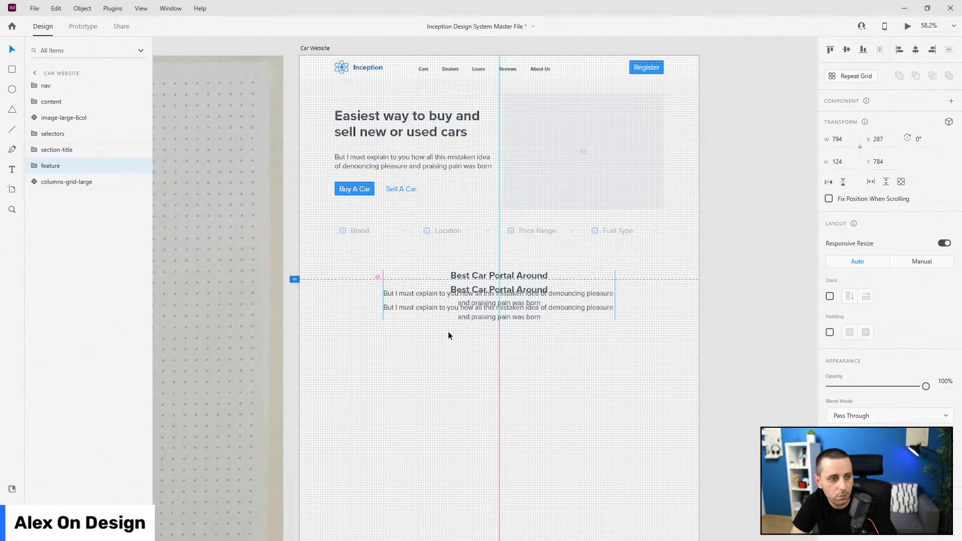
left_click_drag(420, 308, 380, 363)
key("ctrl+z")
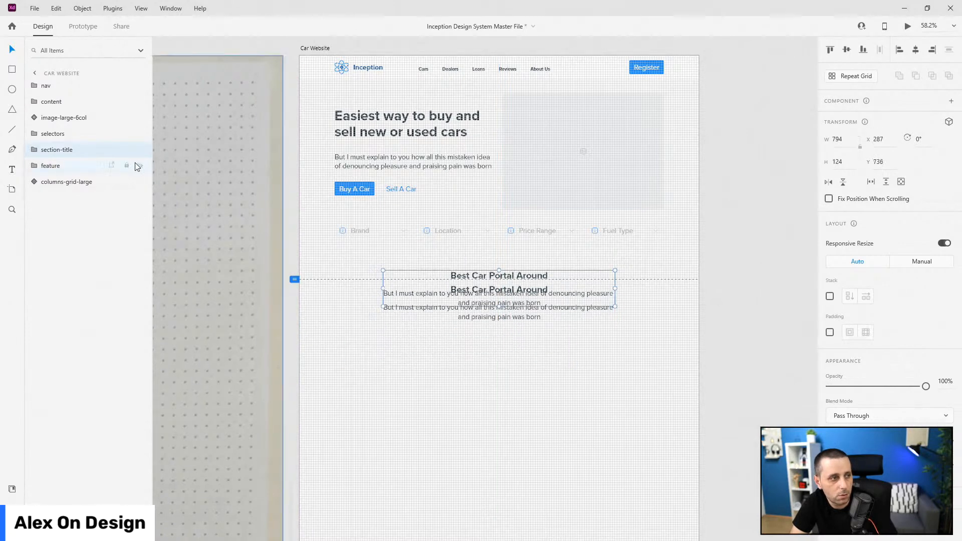
left_click_drag(500, 317, 475, 375)
Left-align the text of the feature group's heading and paragraph, and align both objects to their left edges.
left_click(36, 166)
left_click(80, 181)
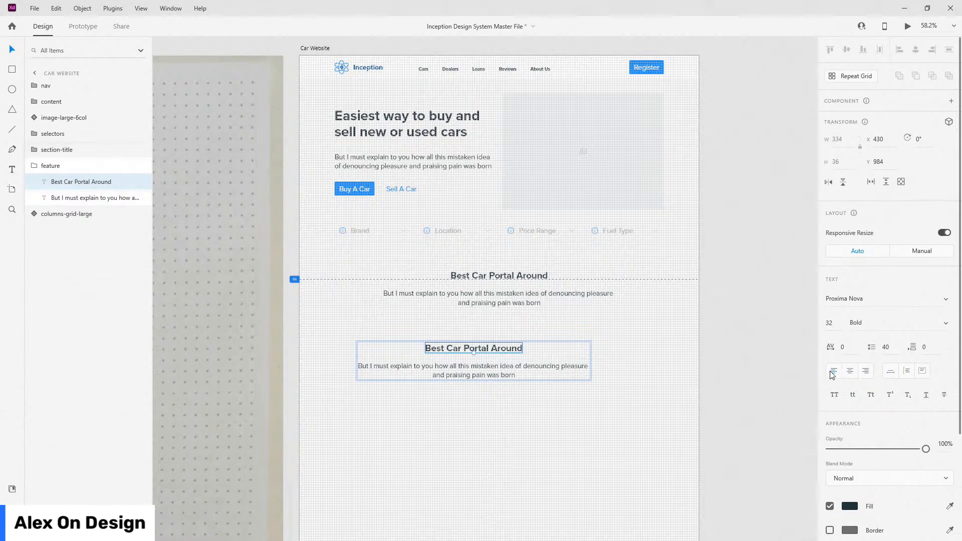
left_click(116, 198)
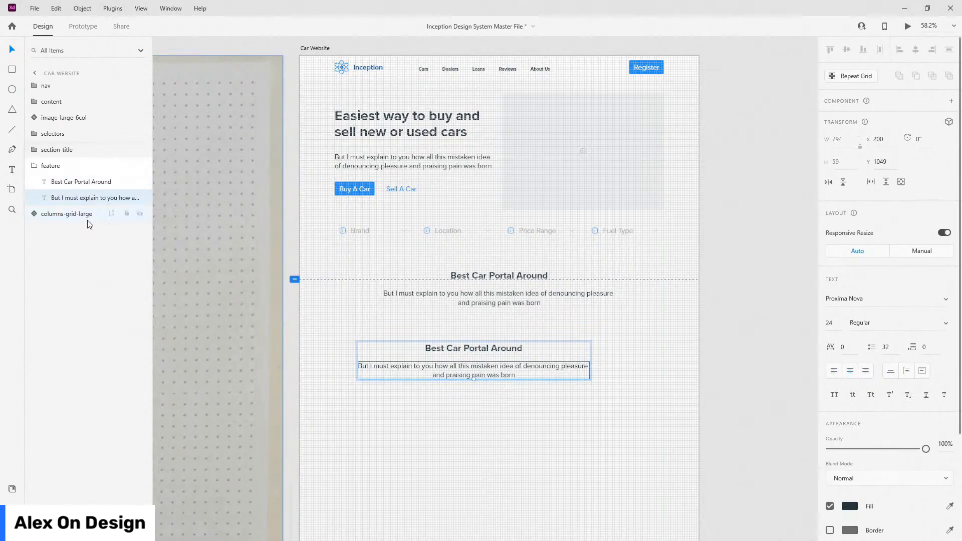
left_click(832, 371)
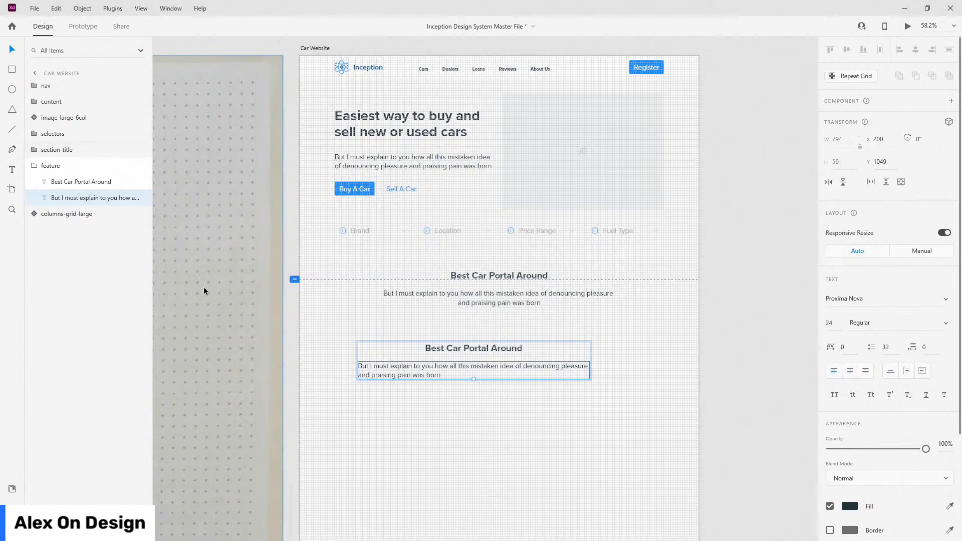
left_click(73, 183, "shift")
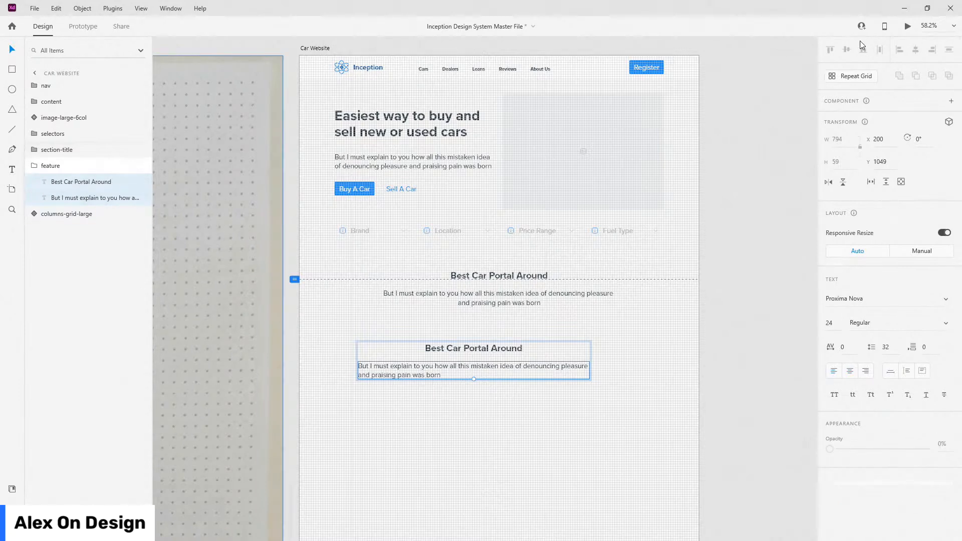
left_click(899, 51)
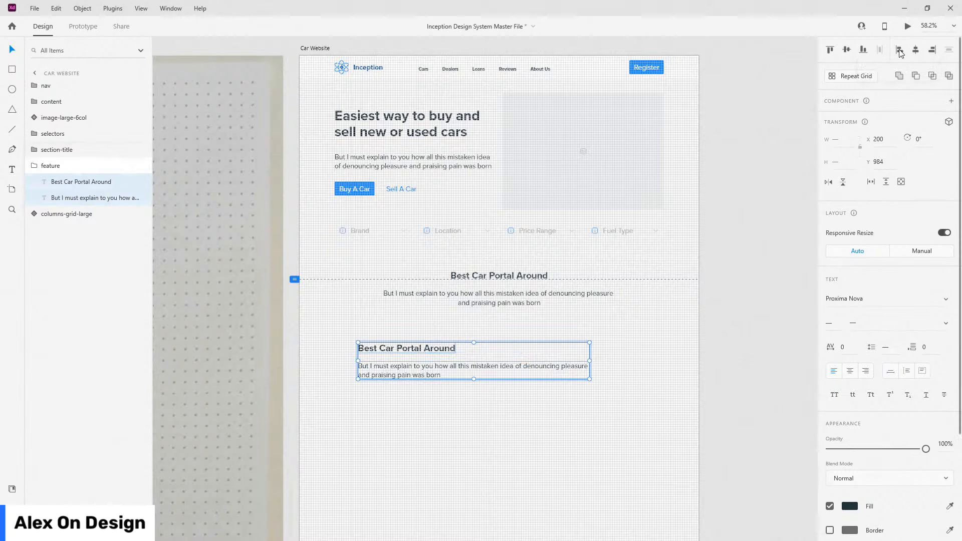
left_click(34, 166)
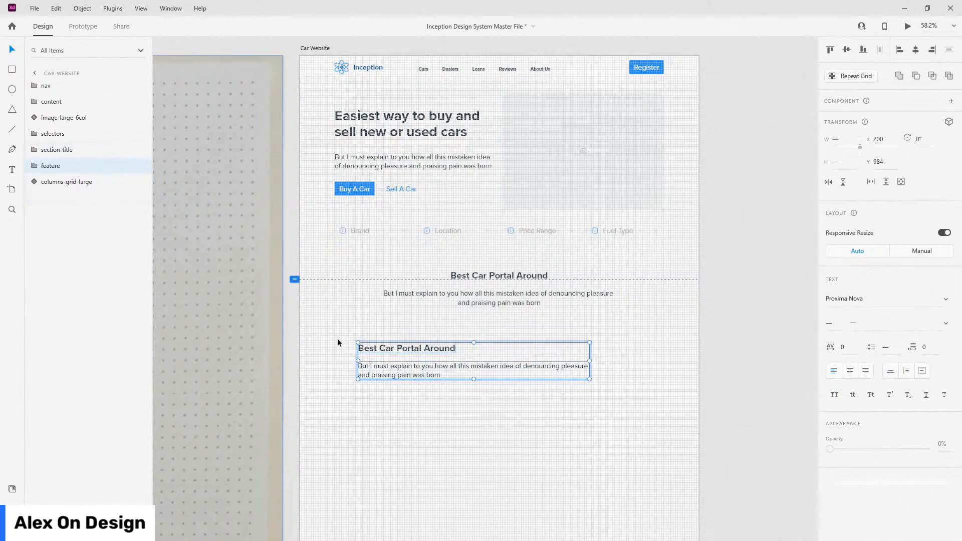
Move the feature group to the column grid's left edge at X 120, keeping Y at 984.
scroll(335, 415, "up", 5)
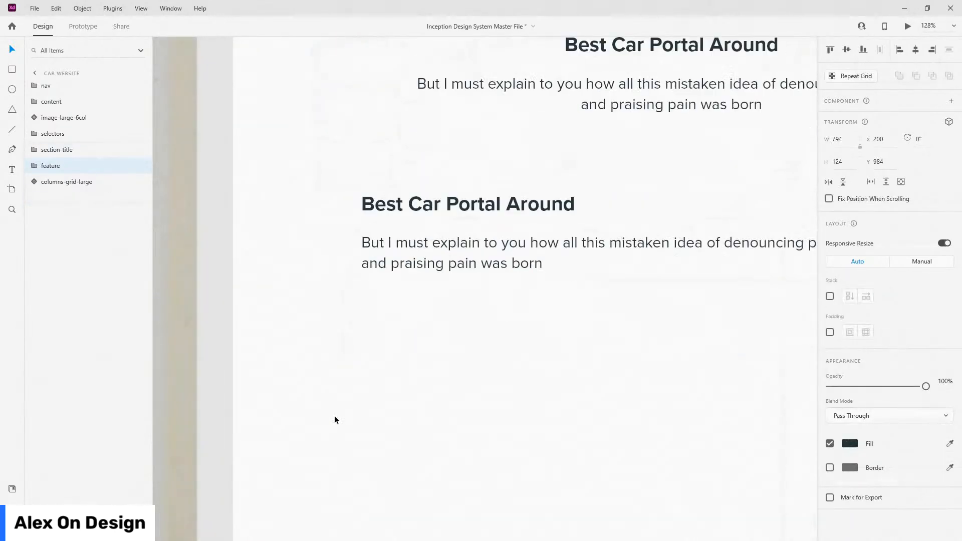
scroll(335, 416, "down", 1)
left_click(336, 401)
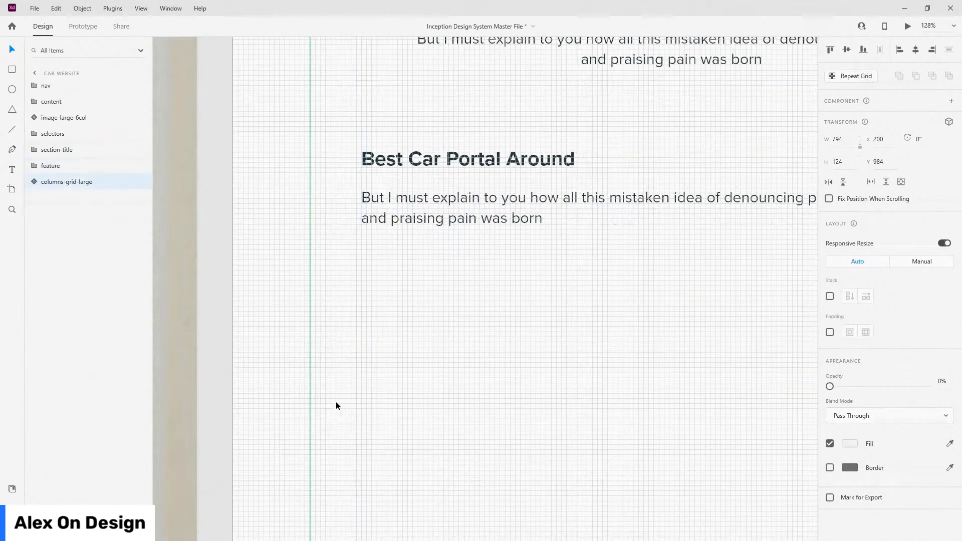
left_click(485, 157)
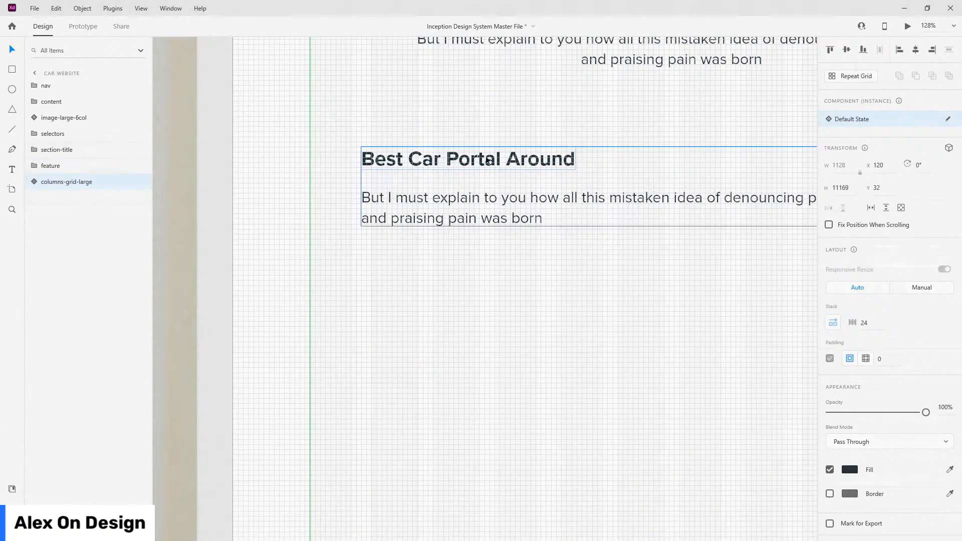
left_click_drag(455, 160, 437, 162)
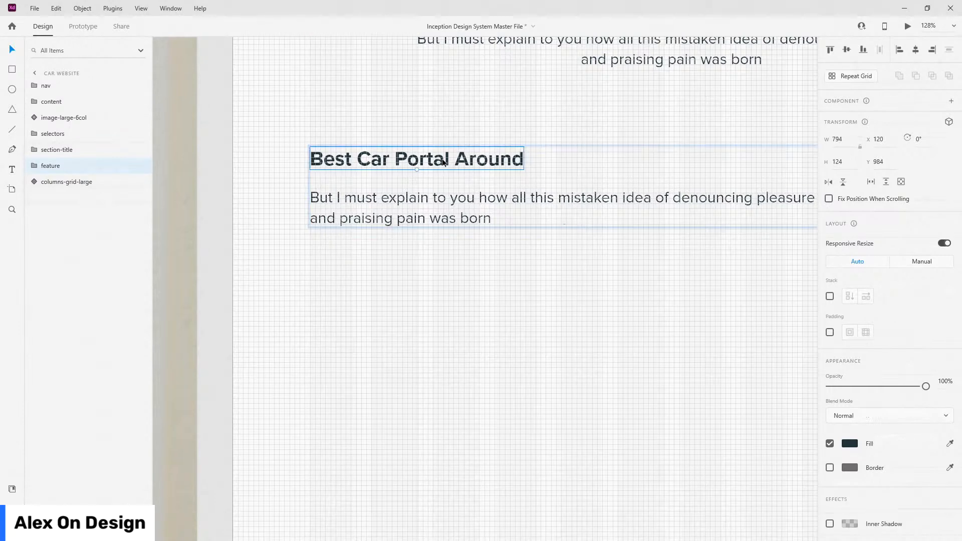
Apply the Headline 4 - 40pt style to the centered section-title heading and shift its paragraph slightly down.
double_click(440, 161)
left_click(12, 489)
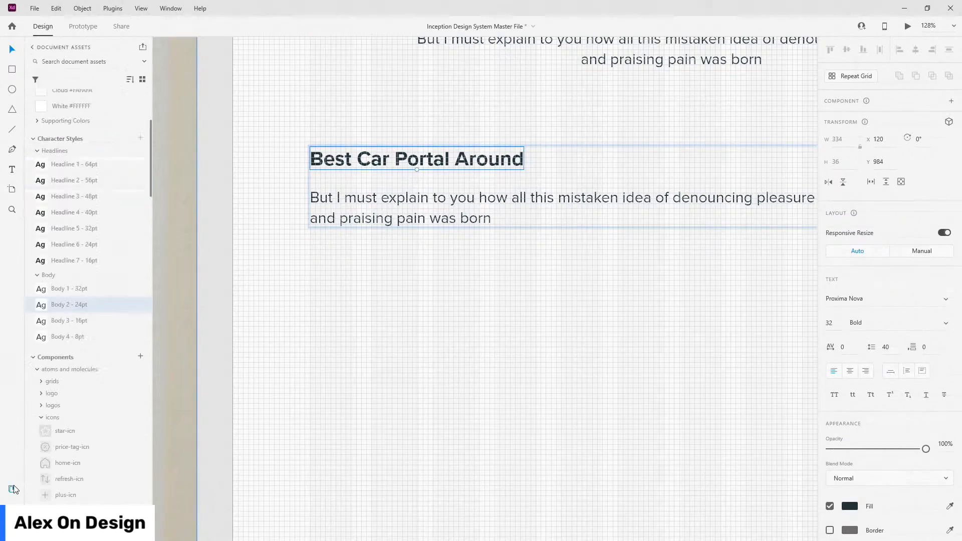
mouse_move(56, 299)
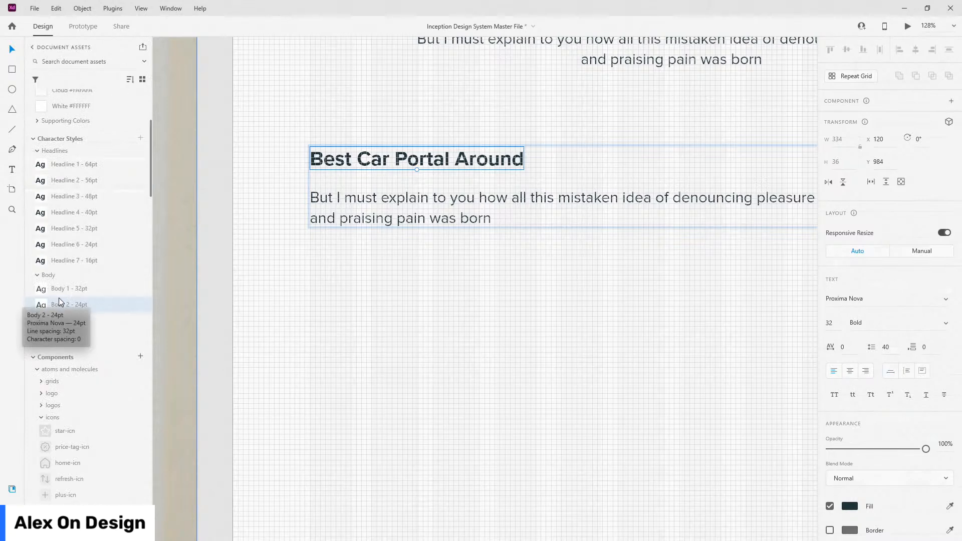
scroll(317, 264, "down", 4)
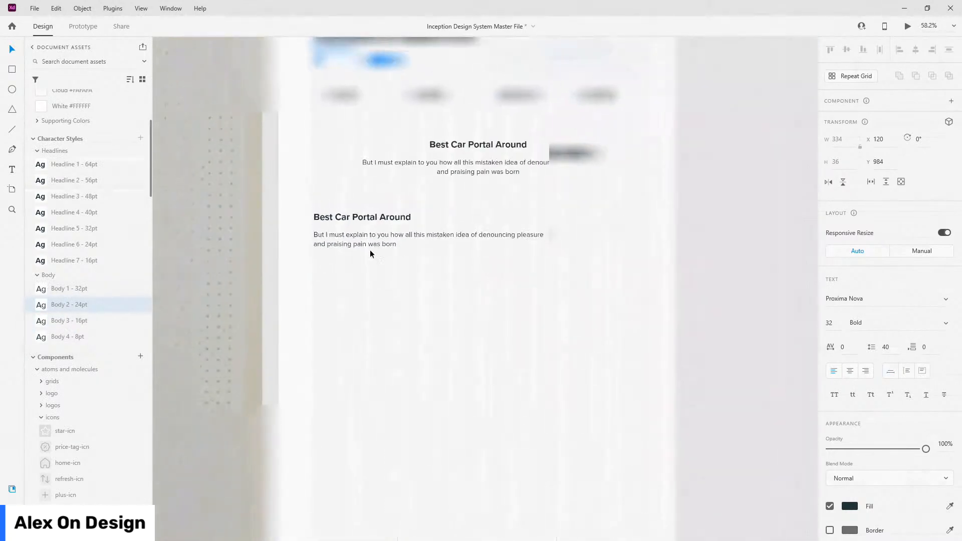
left_click(473, 144)
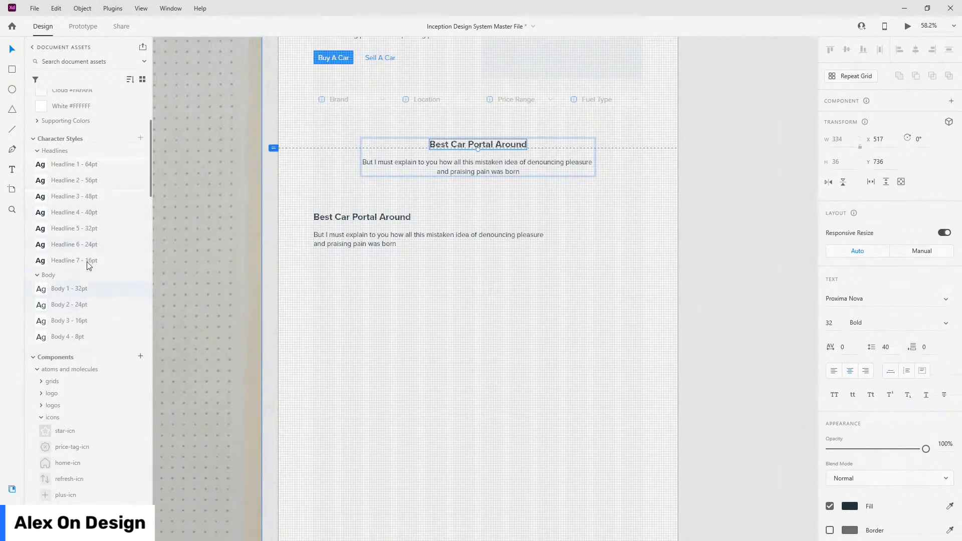
left_click(95, 212)
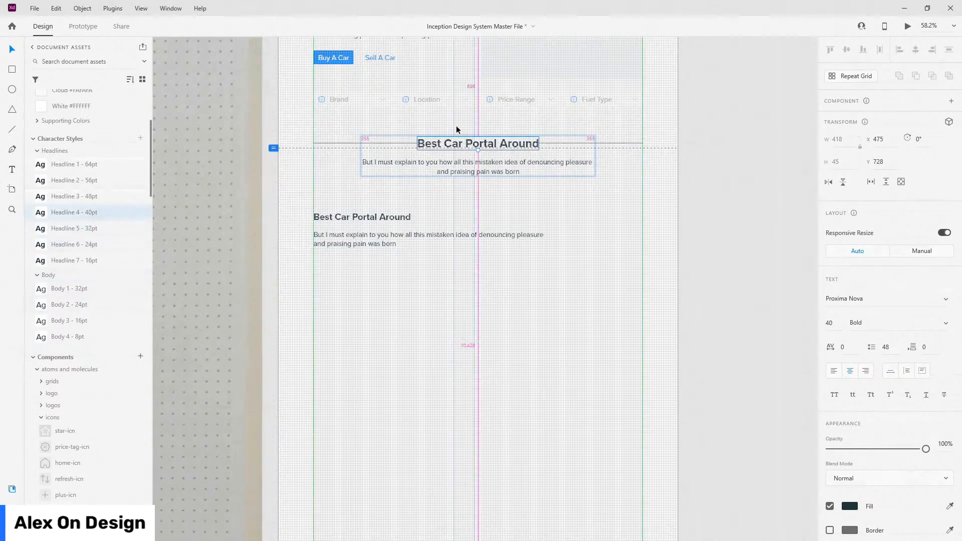
left_click_drag(473, 163, 473, 167)
Nudge the section-title group down to Y 736, checking its distance from the selectors row.
left_click(575, 261)
left_click(490, 146)
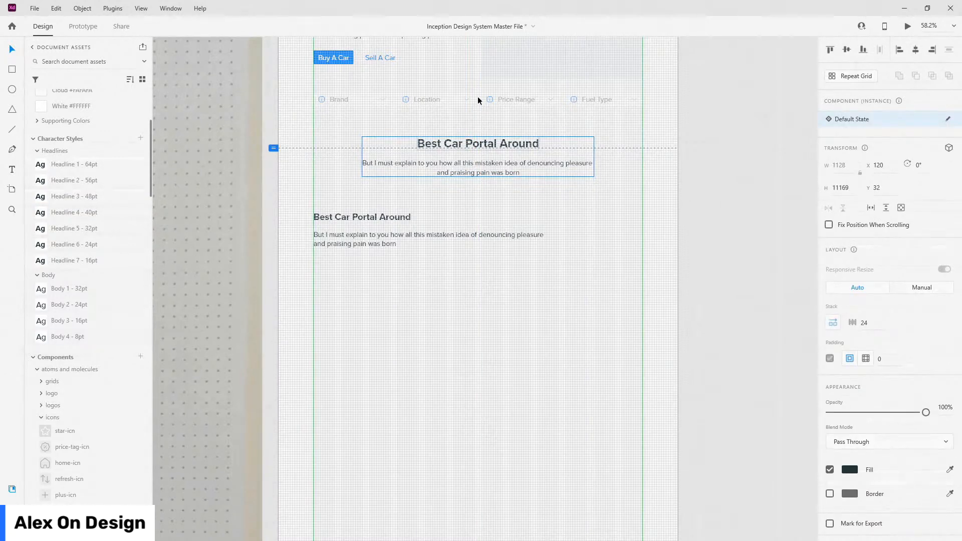
key("alt")
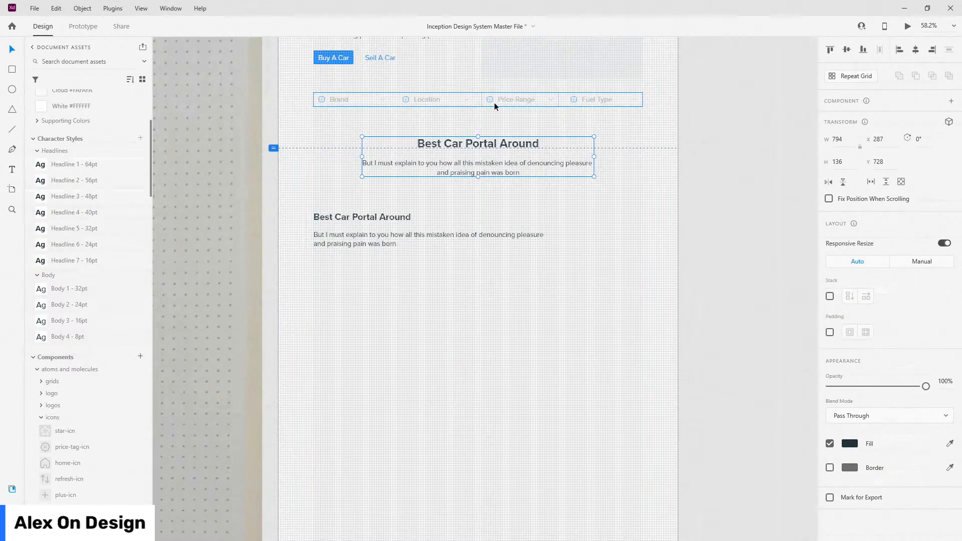
key("Down")
key("Down")
key("Down")
key("Down")
key("Down")
key("Down")
key("Down")
key("Down")
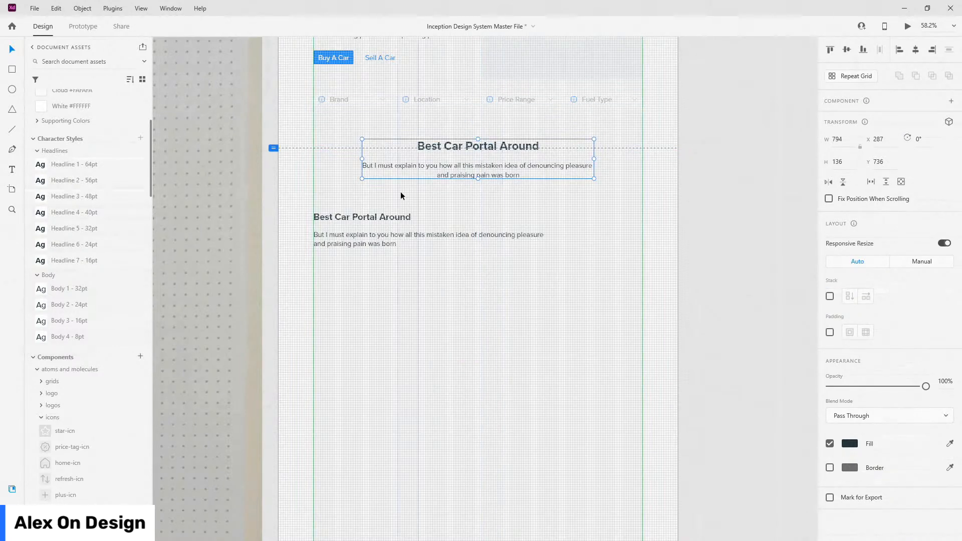
Resize the feature paragraph's text box to 360 wide and 71 high, and apply the Body 3 - 16pt style.
left_click(345, 230)
scroll(345, 230, "up", 3)
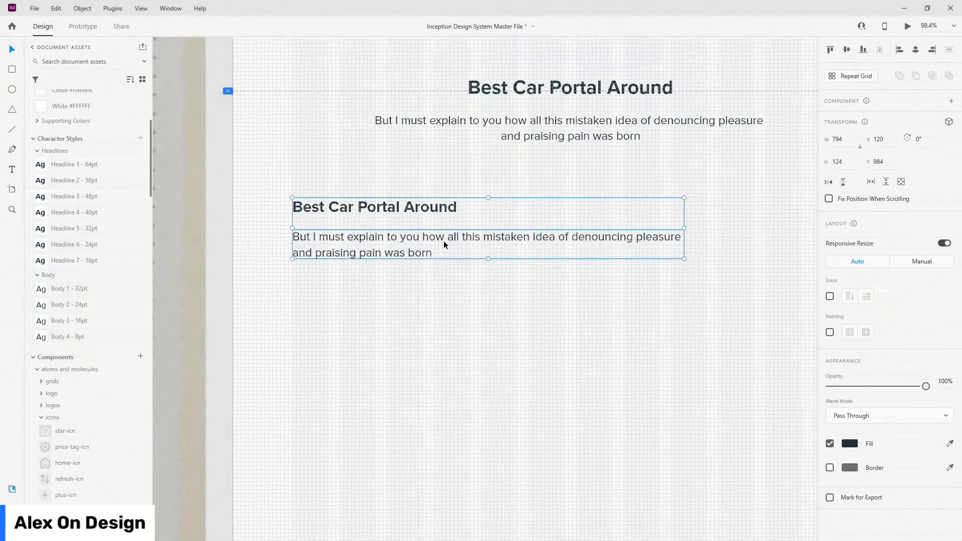
double_click(443, 241)
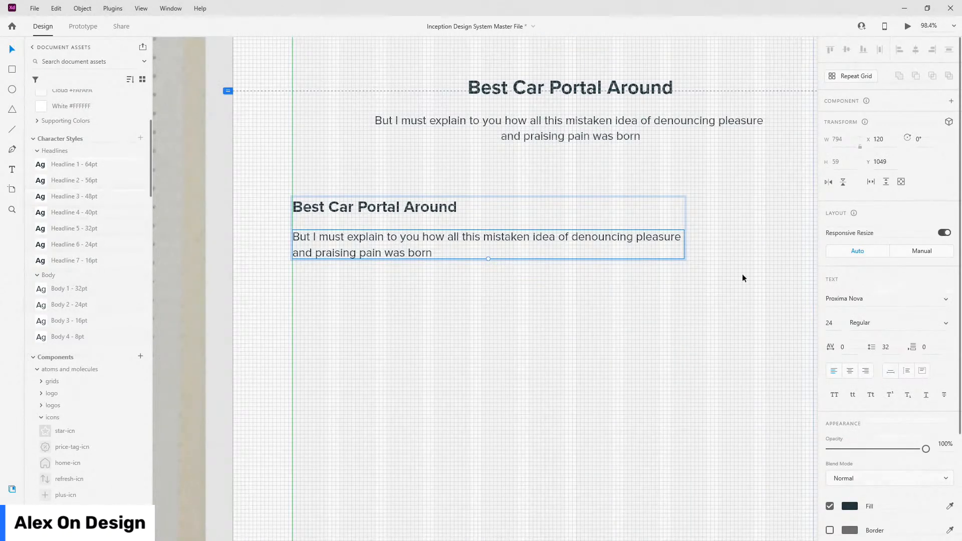
left_click_drag(684, 244, 679, 244)
left_click_drag(611, 243, 456, 243)
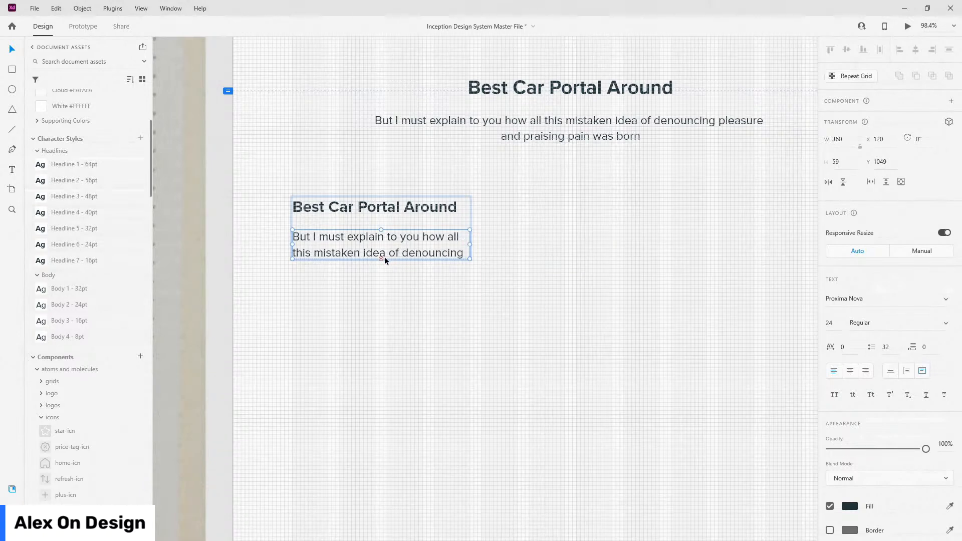
left_click_drag(380, 259, 384, 296)
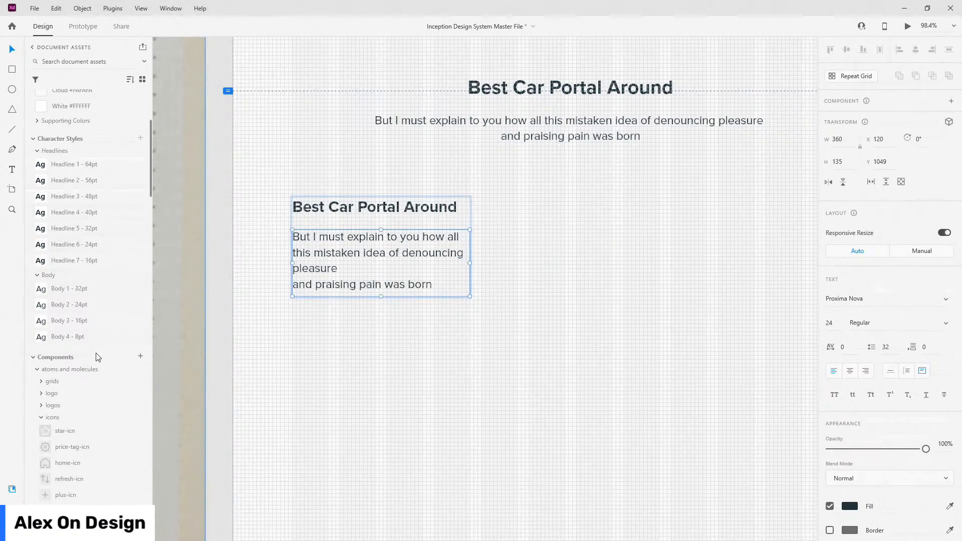
left_click(78, 325)
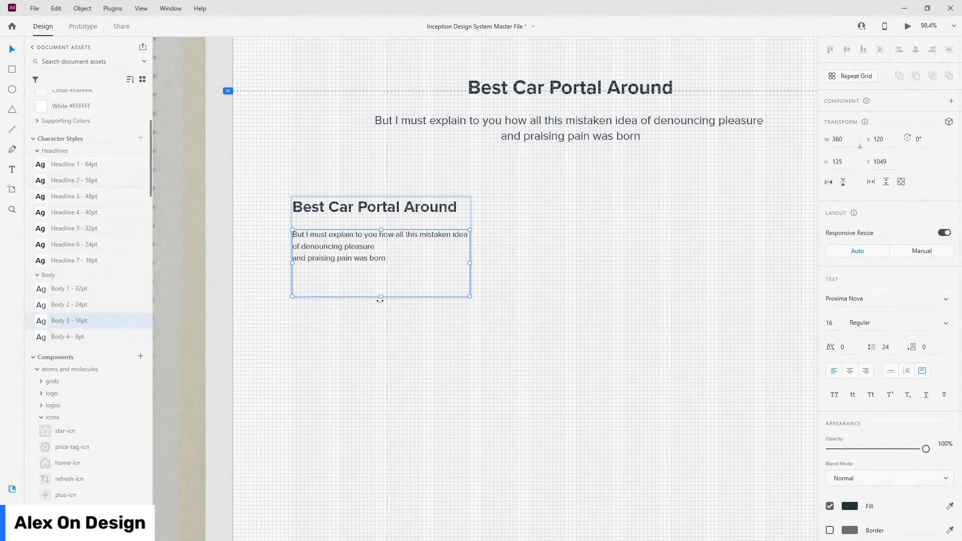
left_click_drag(380, 296, 393, 265)
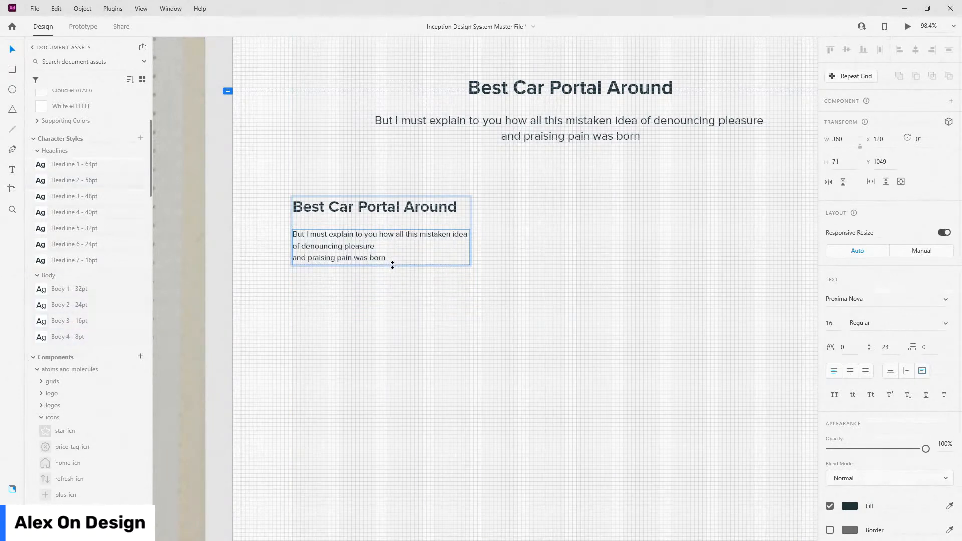
Remove the line break before "and praising pain was born" in the feature paragraph and shrink its text box to 55 high.
double_click(301, 261)
left_click(294, 258)
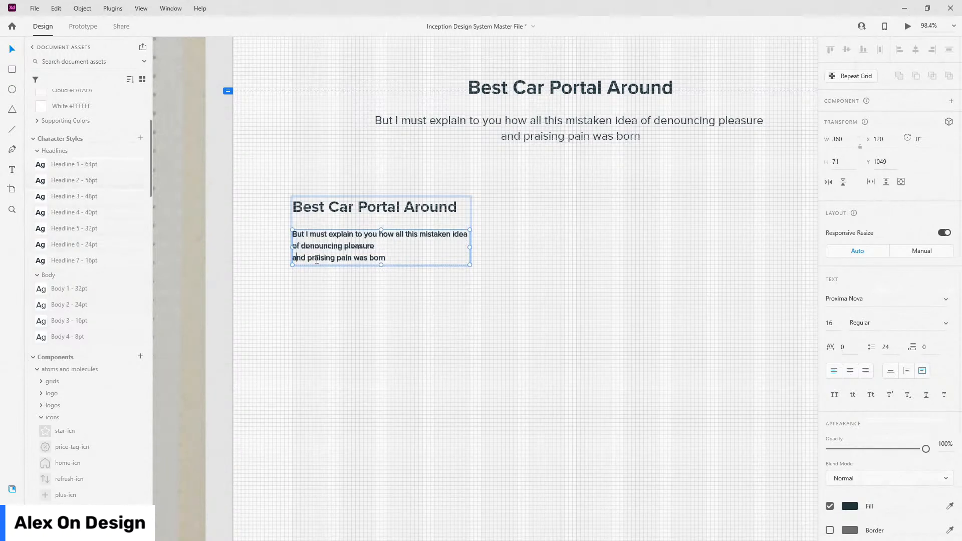
key("BackSpace")
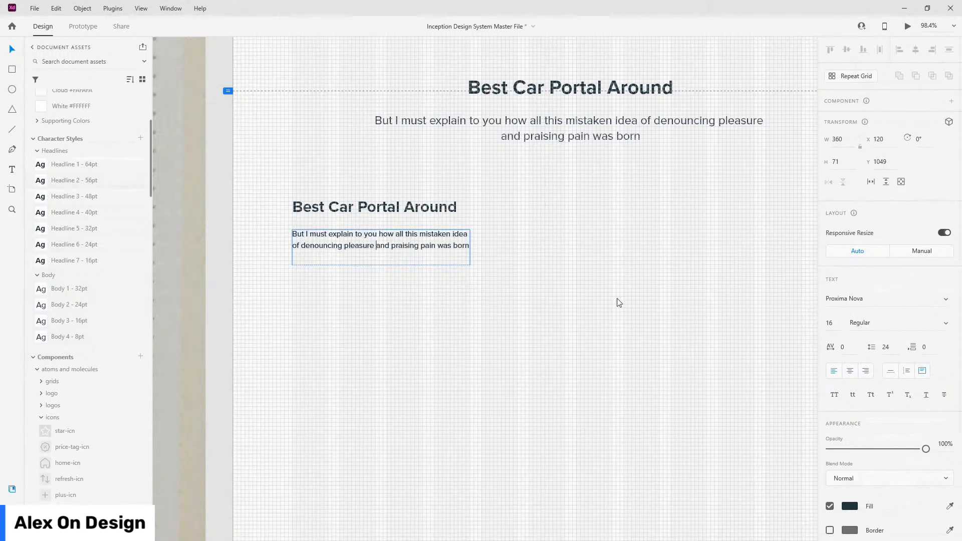
key("Escape")
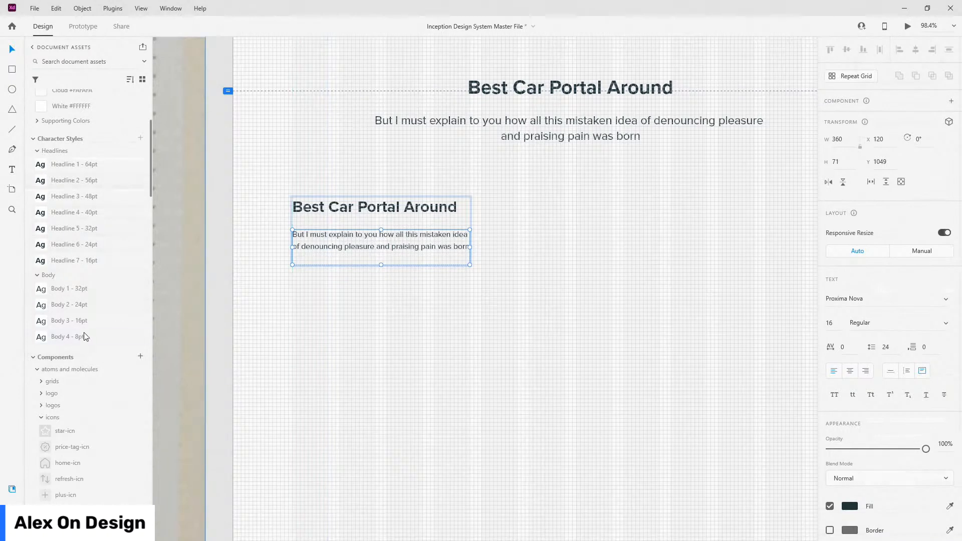
left_click(92, 320)
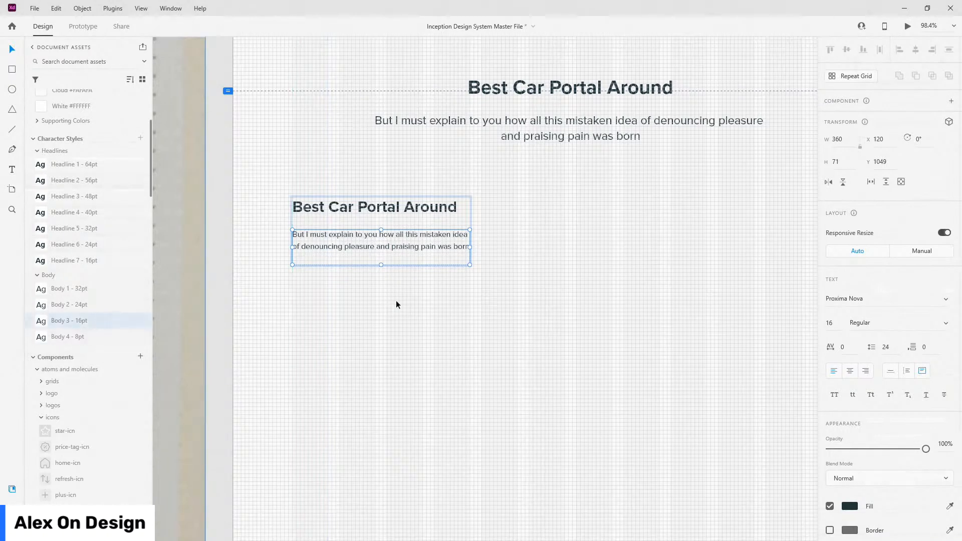
double_click(382, 258)
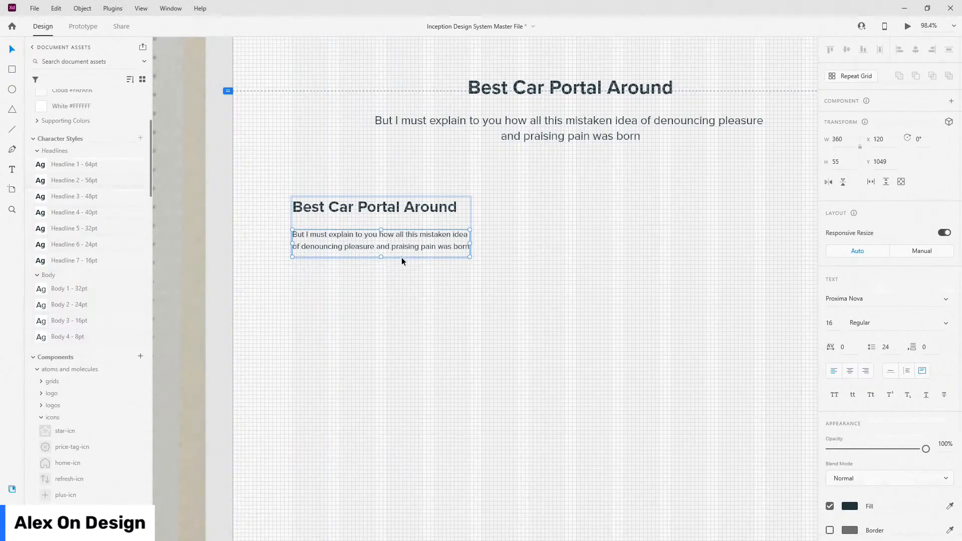
Add an information-icn component instance to the feature group, just above its heading.
scroll(92, 220, "down", 5)
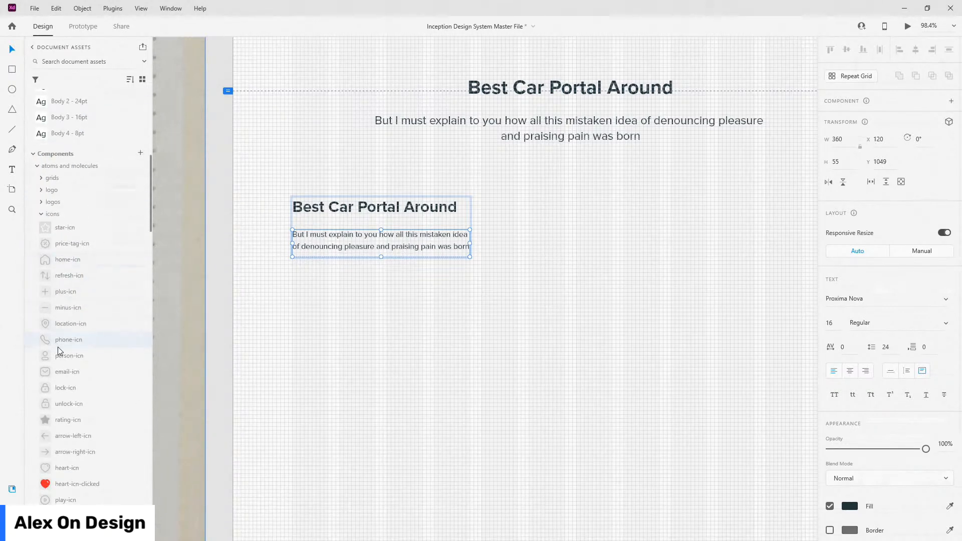
scroll(59, 357, "down", 5)
left_click_drag(62, 374, 291, 168)
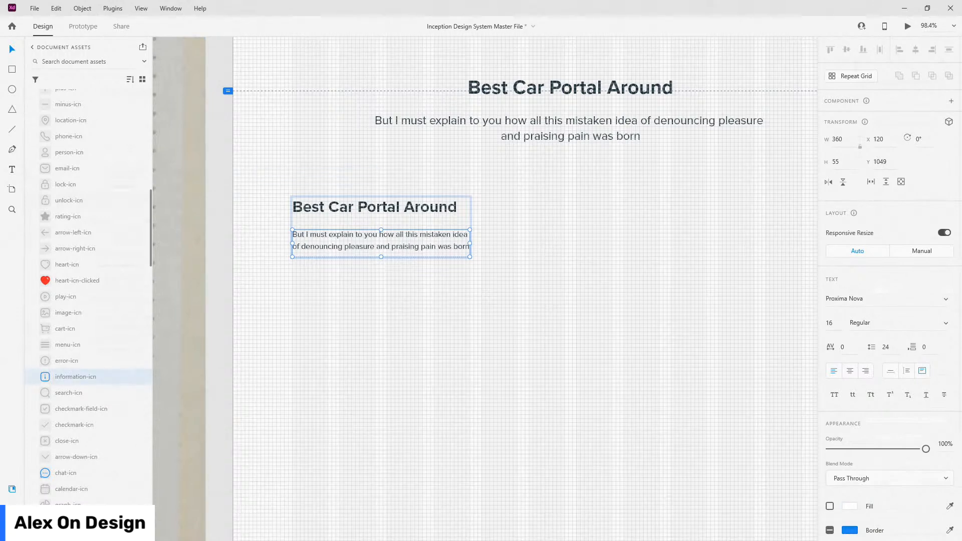
left_click(12, 508)
key("ctrl+v")
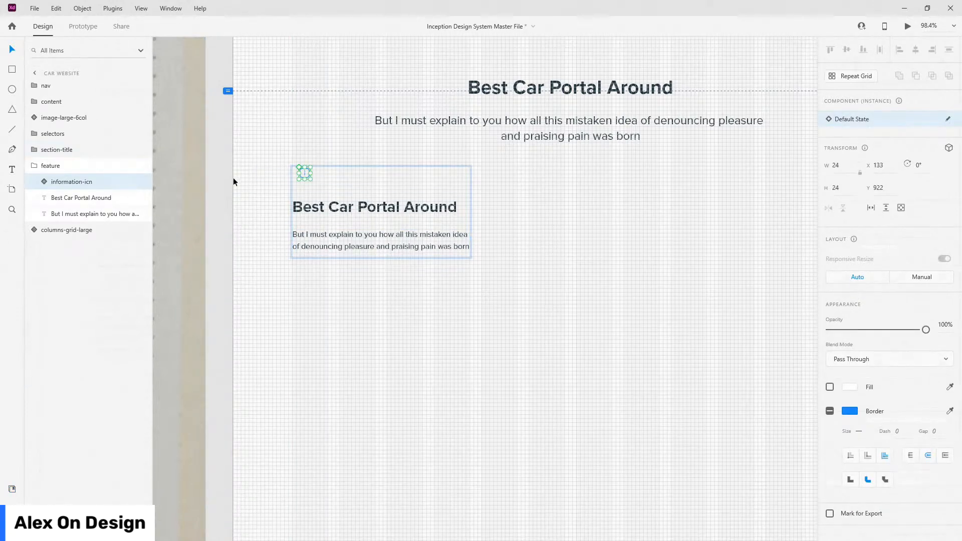
Align the information icon with the feature text's left edge at X 120, Y 936.
scroll(281, 157, "up", 6)
left_click_drag(381, 202, 371, 216)
left_click(371, 216)
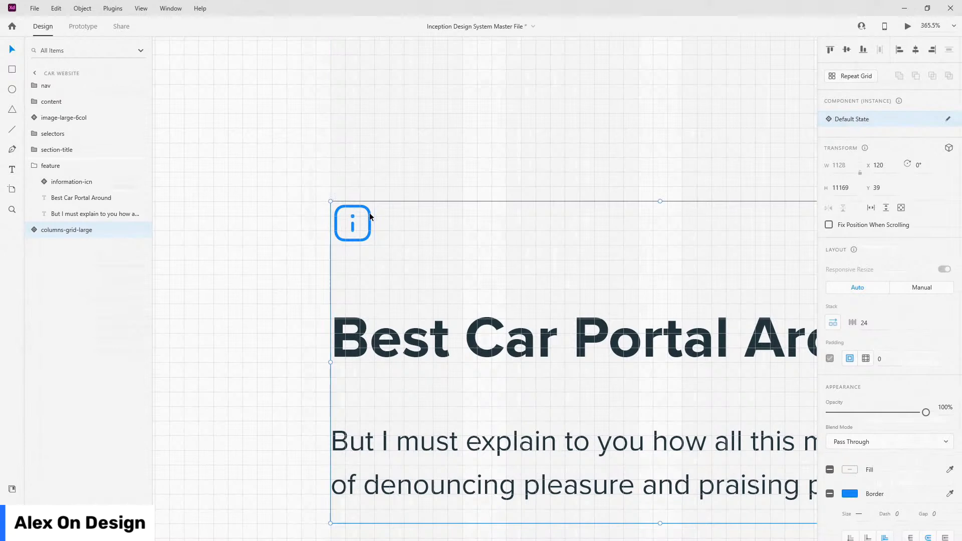
left_click(370, 217)
double_click(370, 216)
left_click_drag(370, 216, 367, 228)
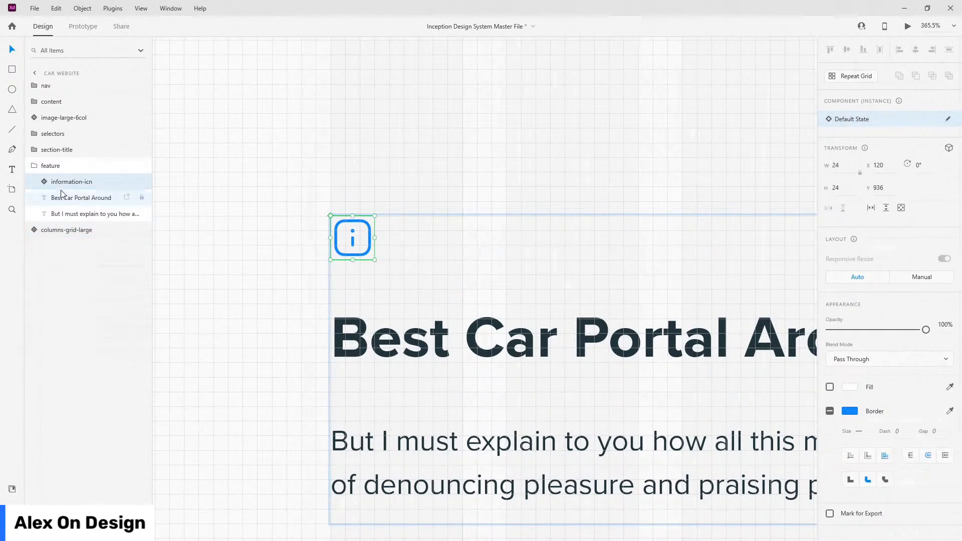
Enable Stack on the feature group holding the icon, heading and paragraph.
scroll(425, 229, "down", 8)
left_click(38, 166)
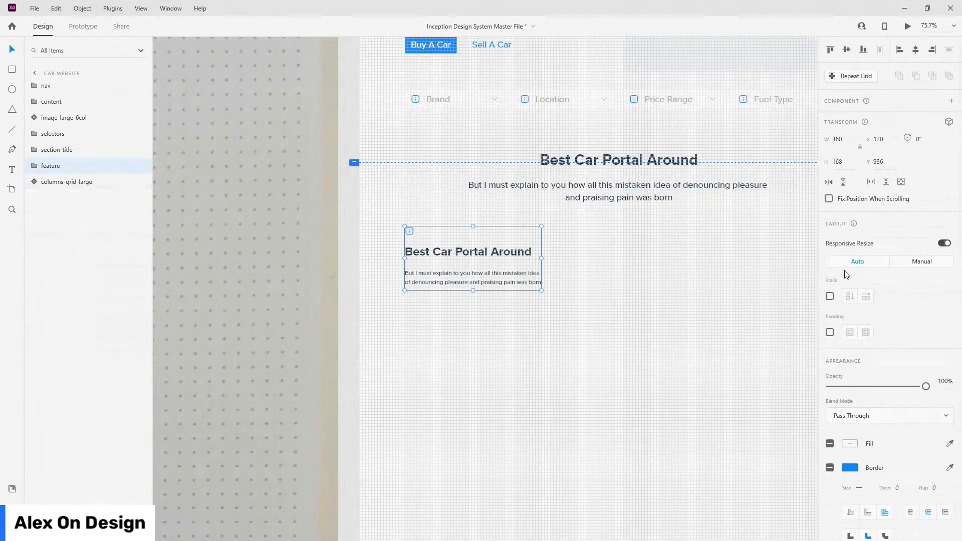
left_click(830, 297)
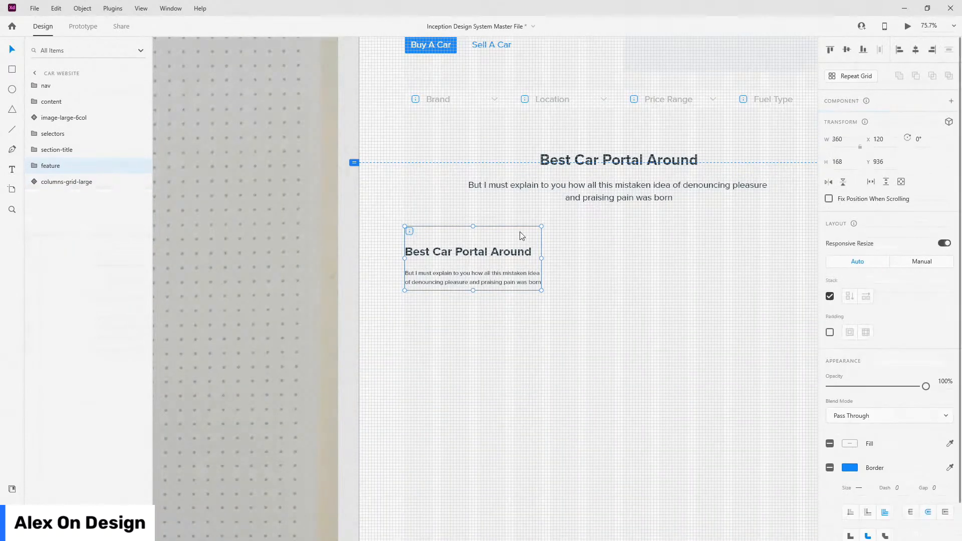
Change the feature block's heading text to "Buy or Sell Cars".
double_click(482, 251)
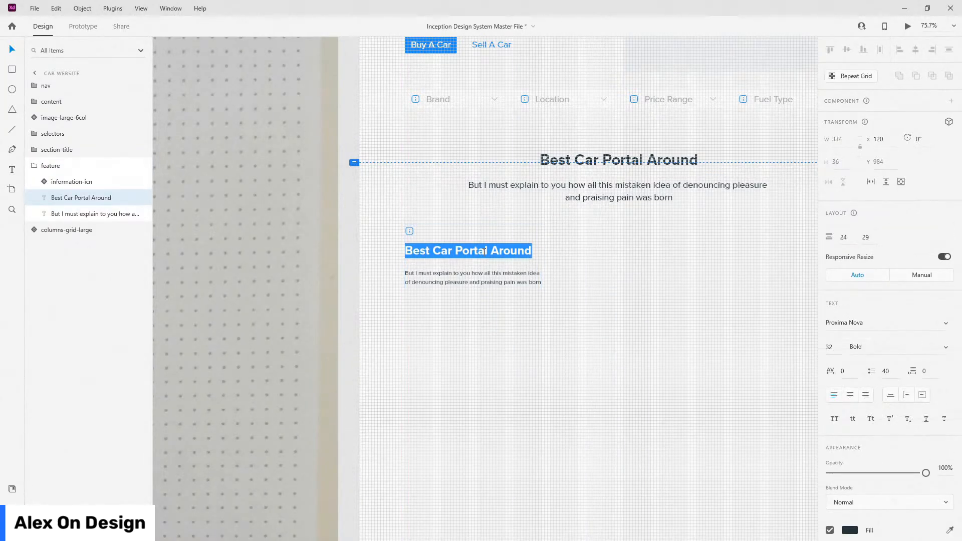
type("Buy or sell")
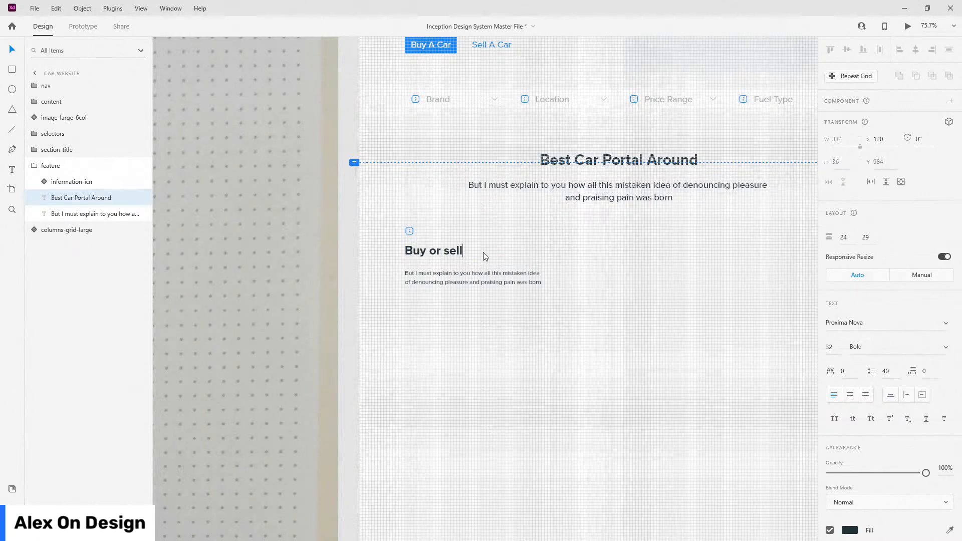
type("Sell Cars")
key("Escape")
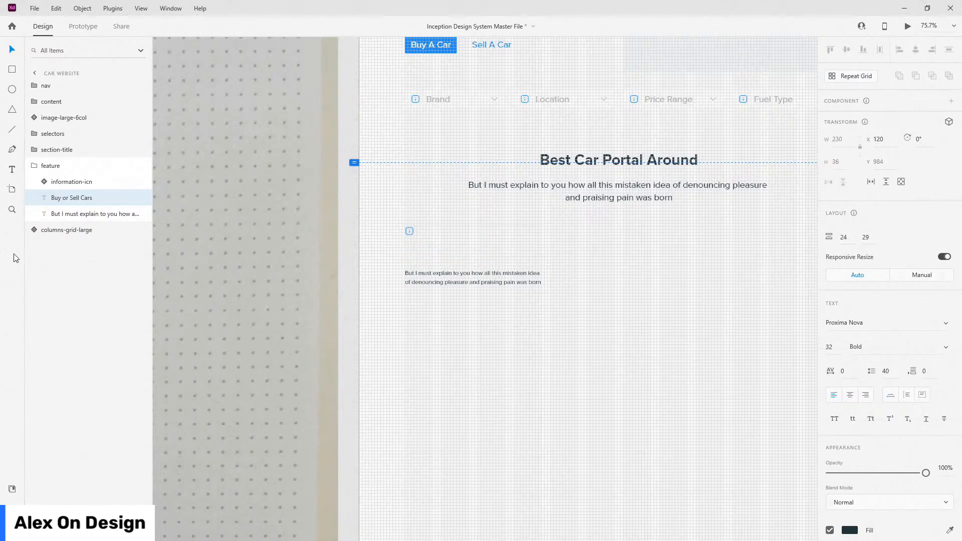
Wrap the feature group in a new parent group with a horizontal stack and name it features.
left_click(34, 166)
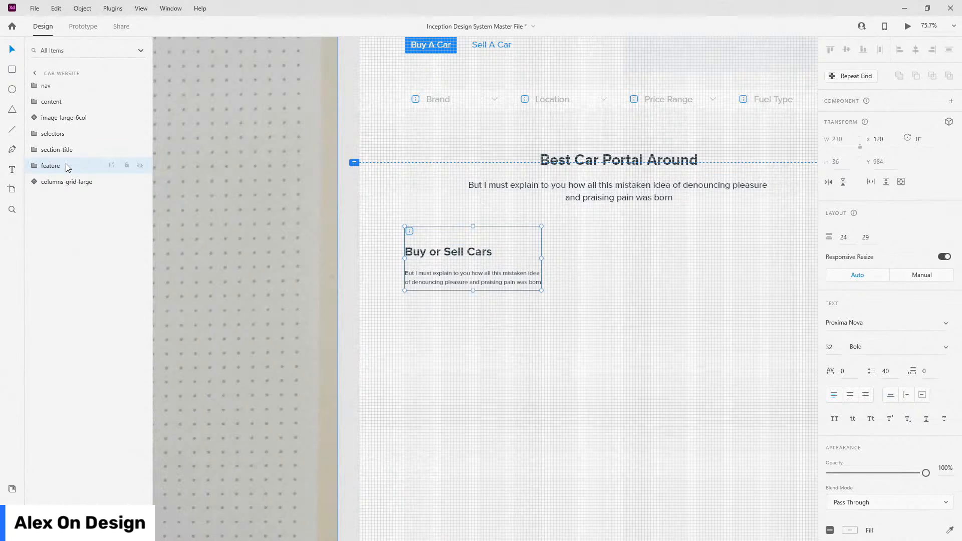
key("ctrl+g")
left_click(830, 297)
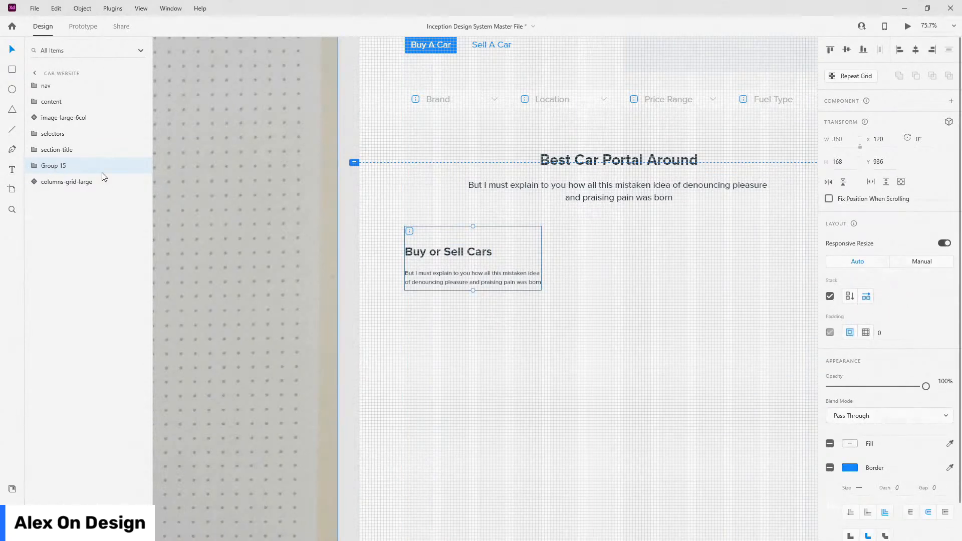
double_click(55, 166)
type("features")
key("Return")
Duplicate the feature group twice inside the features group to make a row of three.
left_click(32, 166)
left_click(56, 183)
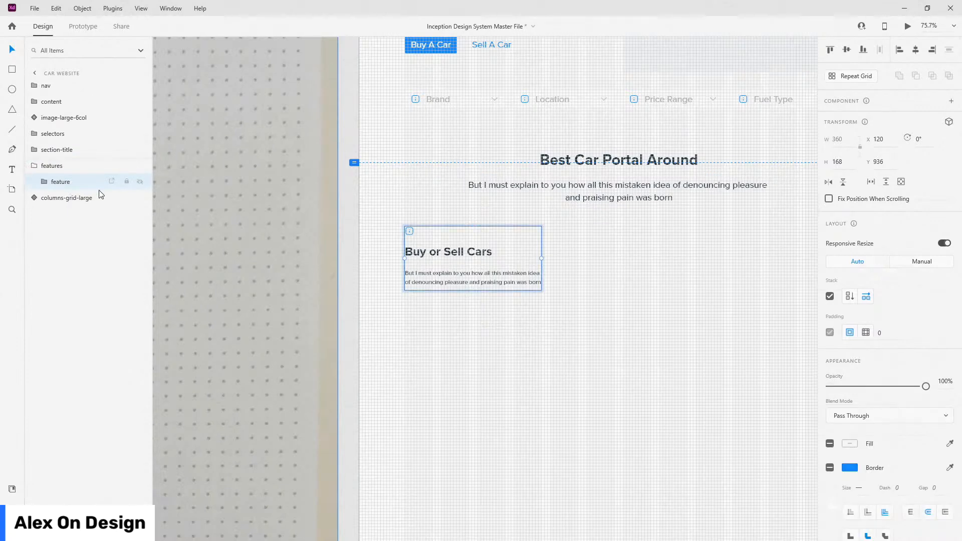
key("ctrl+d")
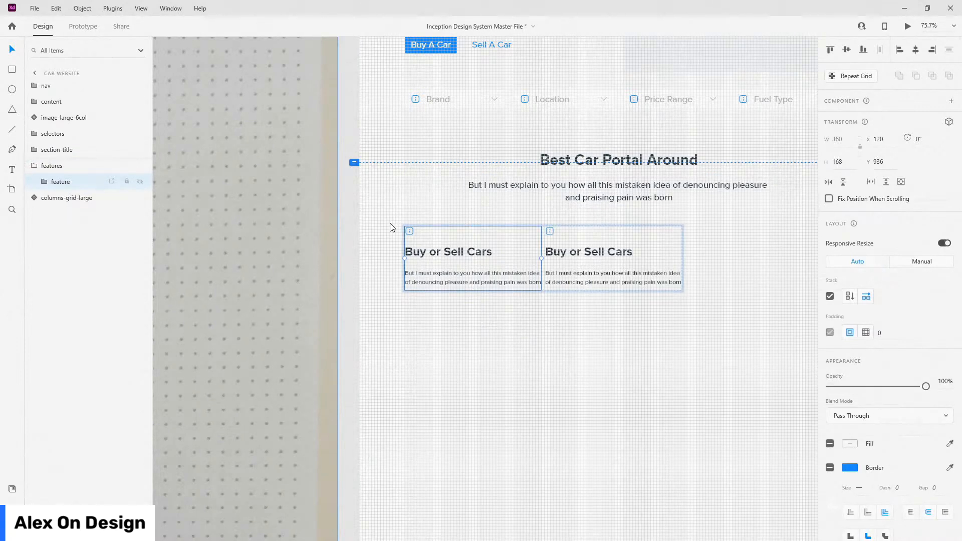
key("ctrl+d")
Set the features group's stack spacing to 24 and its opacity to 100%.
left_click(34, 166)
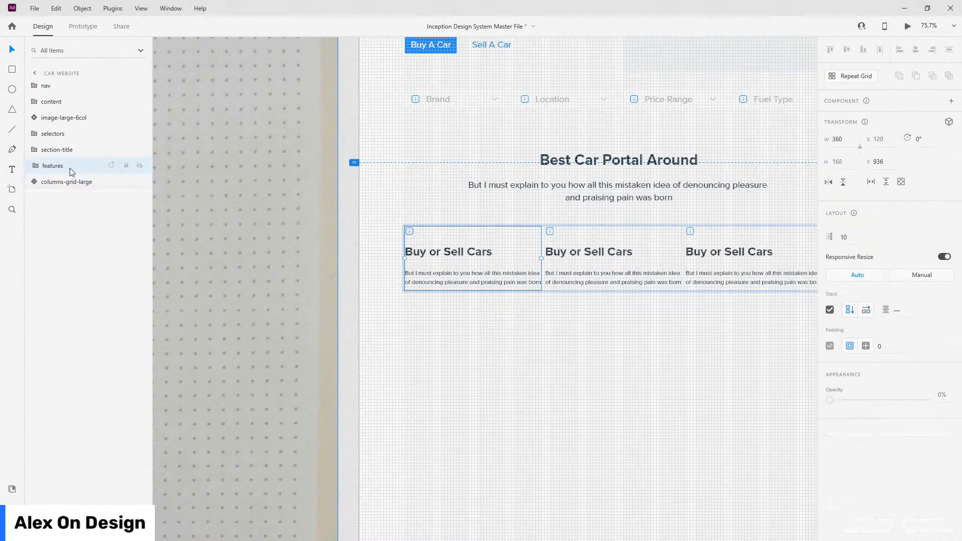
left_click(911, 311)
key("Escape")
key("4")
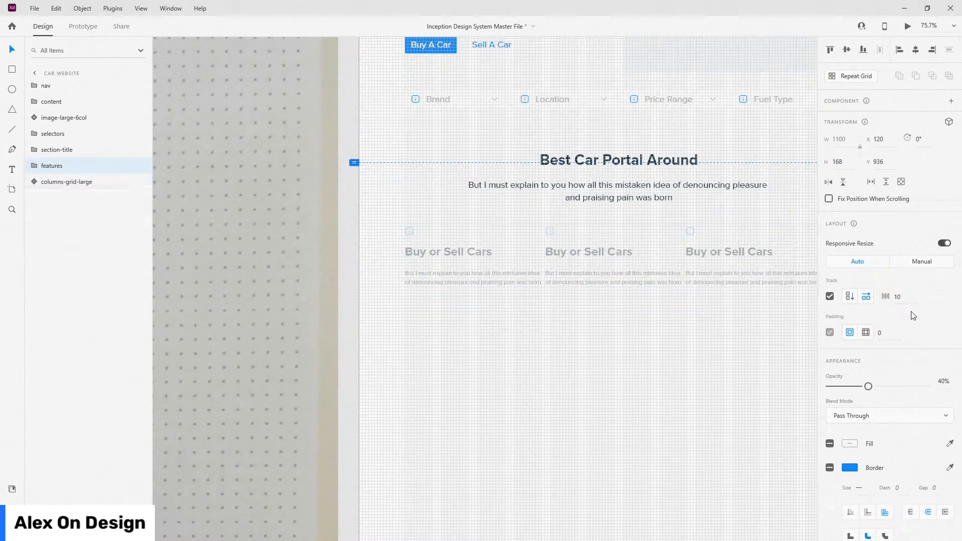
key("0")
left_click(906, 298)
type("24")
key("Return")
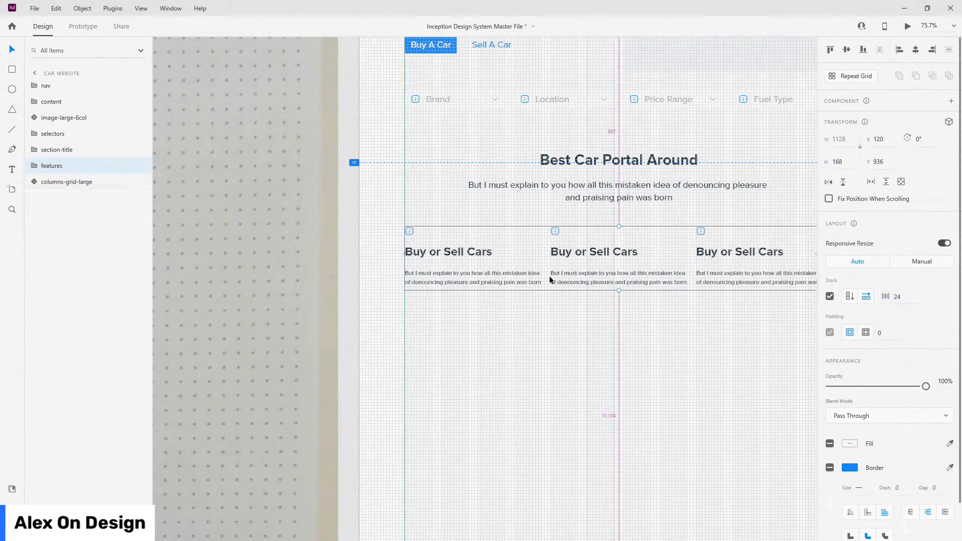
Change the middle feature's heading to "Easy Financing".
scroll(582, 267, "down", 3)
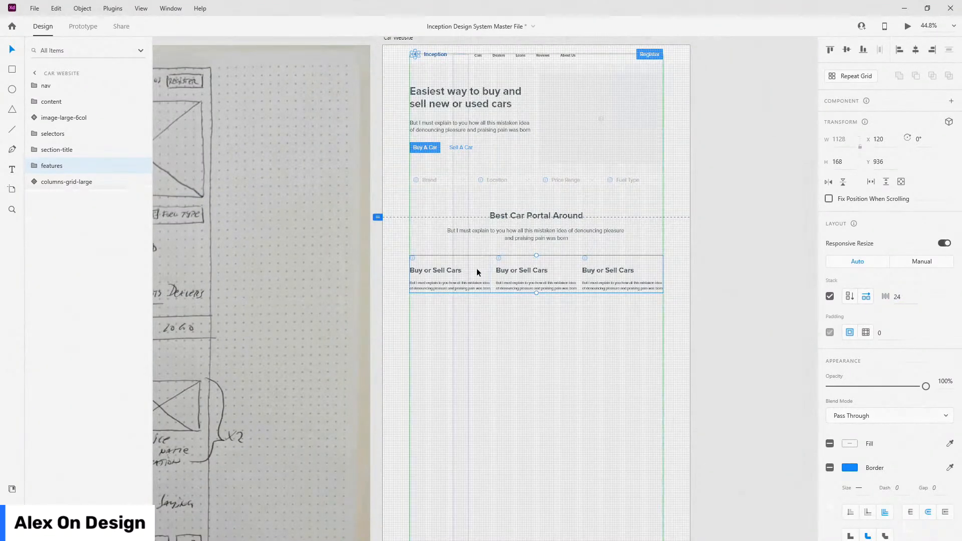
scroll(557, 263, "up", 4)
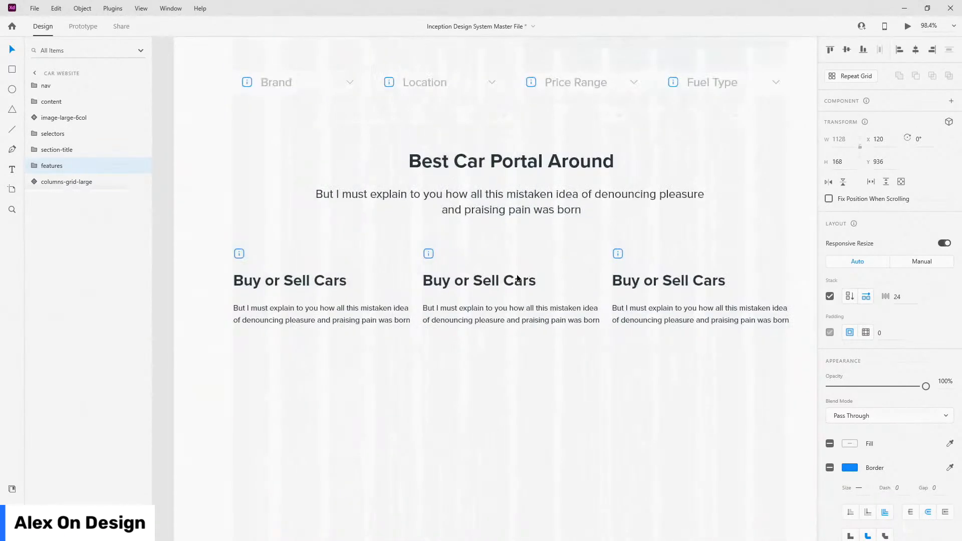
double_click(515, 281)
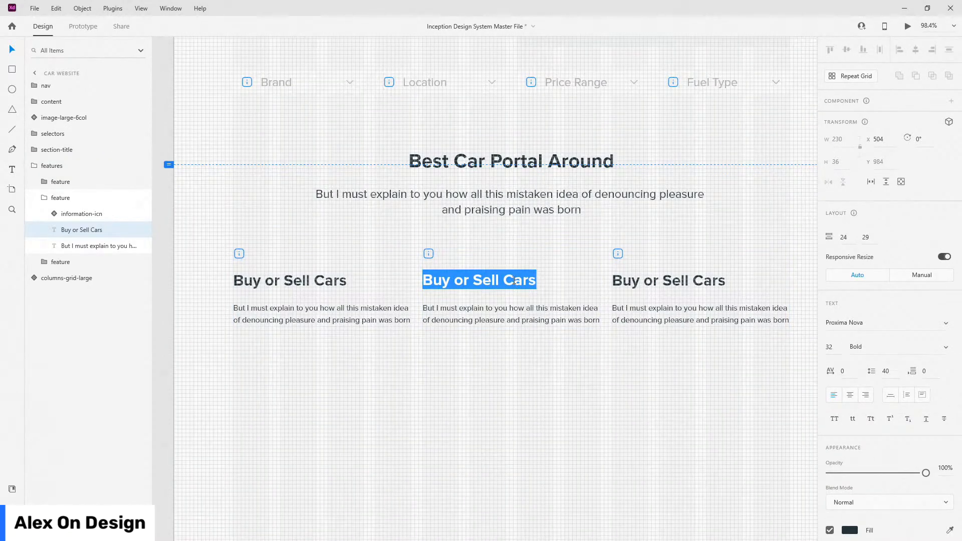
type("Easy Financing")
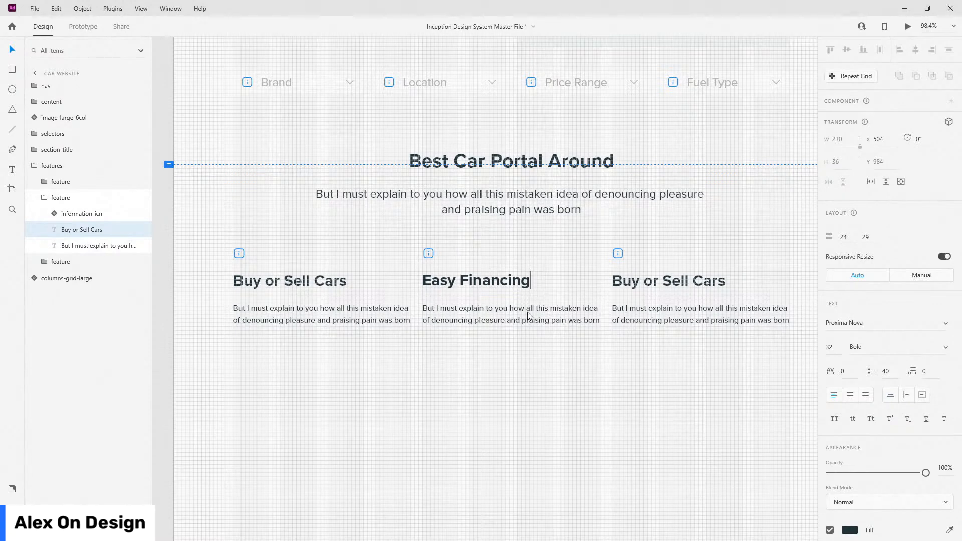
key("Escape")
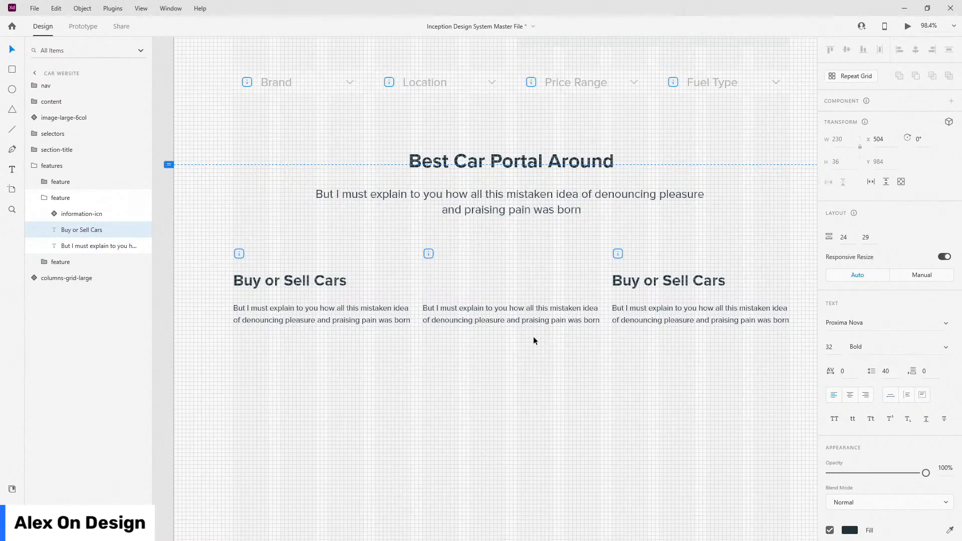
Replace the third feature's heading with "Quality Dealers".
double_click(647, 279)
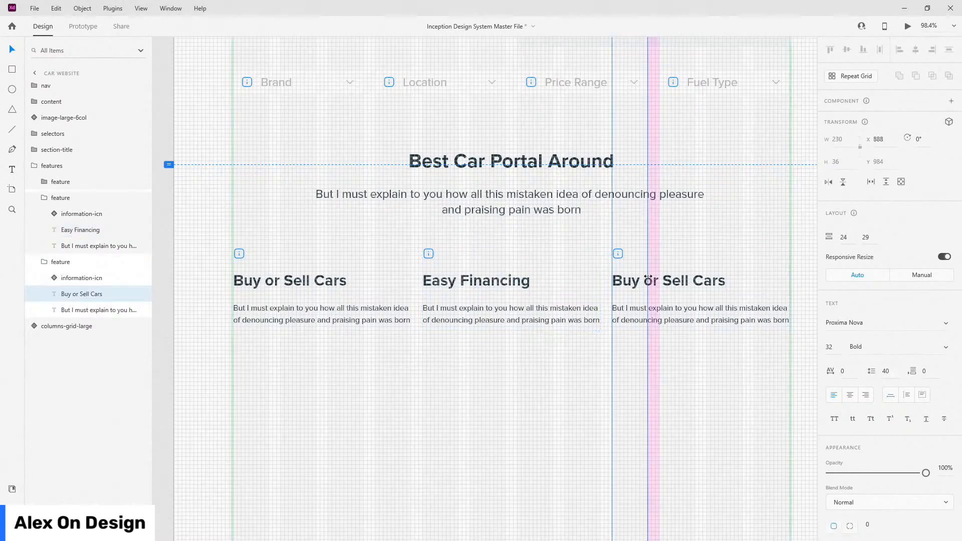
double_click(647, 279)
left_click(683, 283)
double_click(683, 283)
double_click(683, 283)
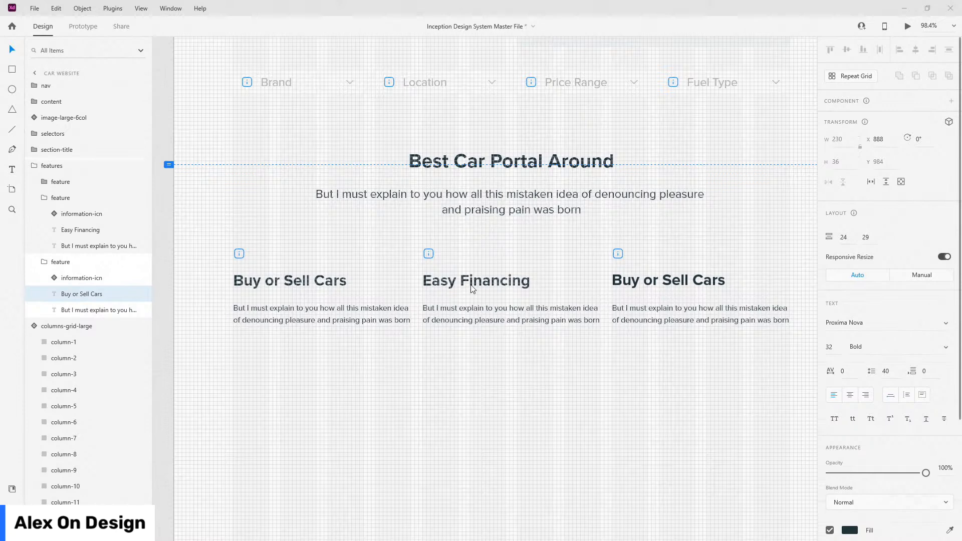
key("ctrl+a")
type("Qu")
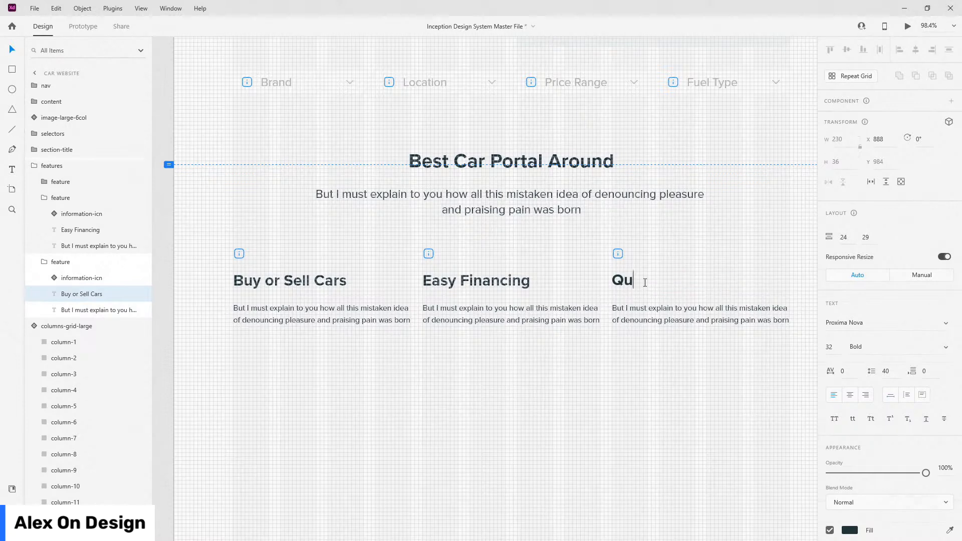
type("ality Dealers")
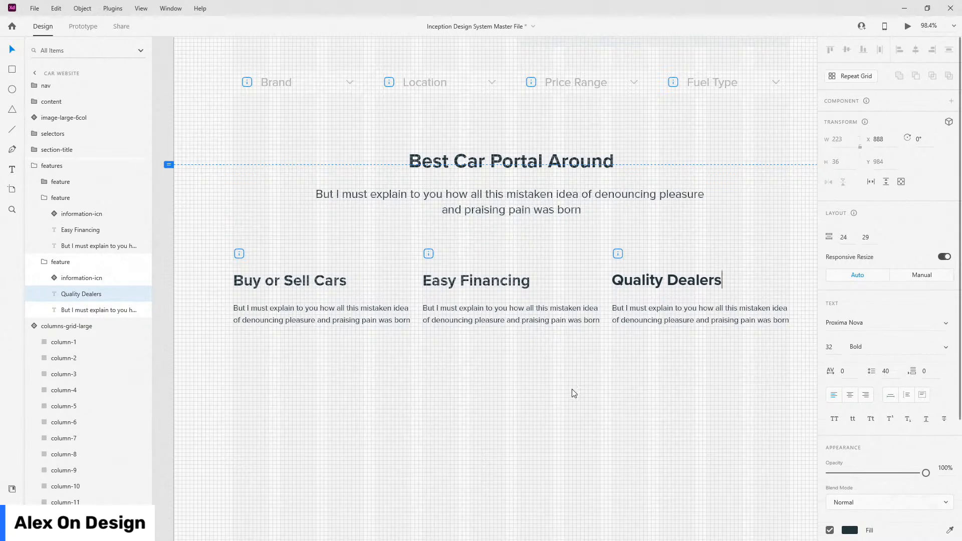
Collapse the expanded feature and column grid layers and move the features group down to Y 952, 80 below the section title.
left_click(49, 263)
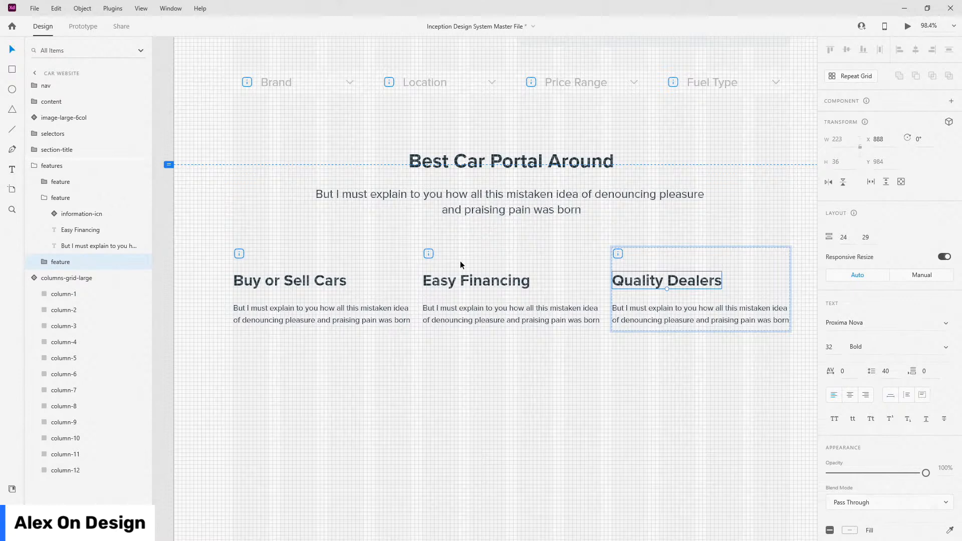
key("Escape")
scroll(460, 260, "down", 2)
left_click(50, 199)
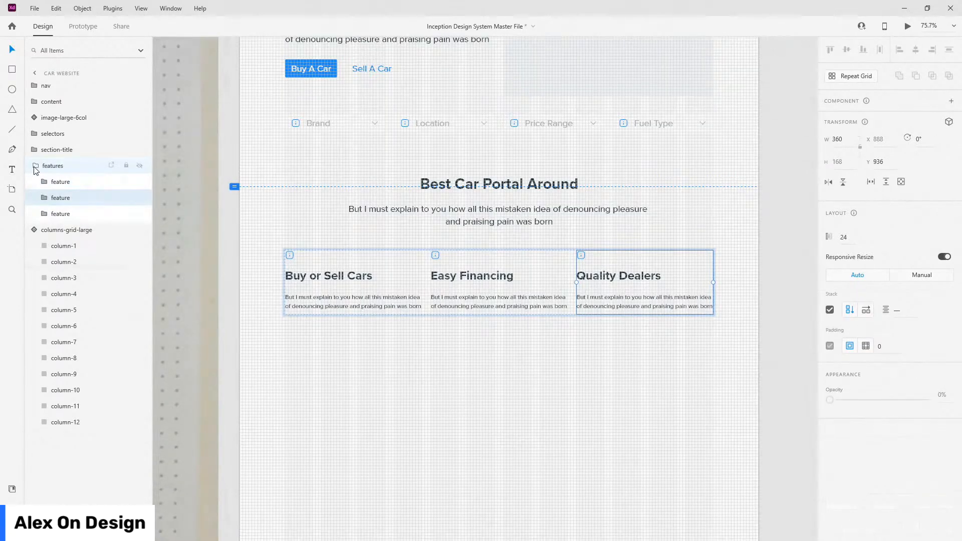
left_click(34, 231)
left_click(34, 230)
left_click(38, 166)
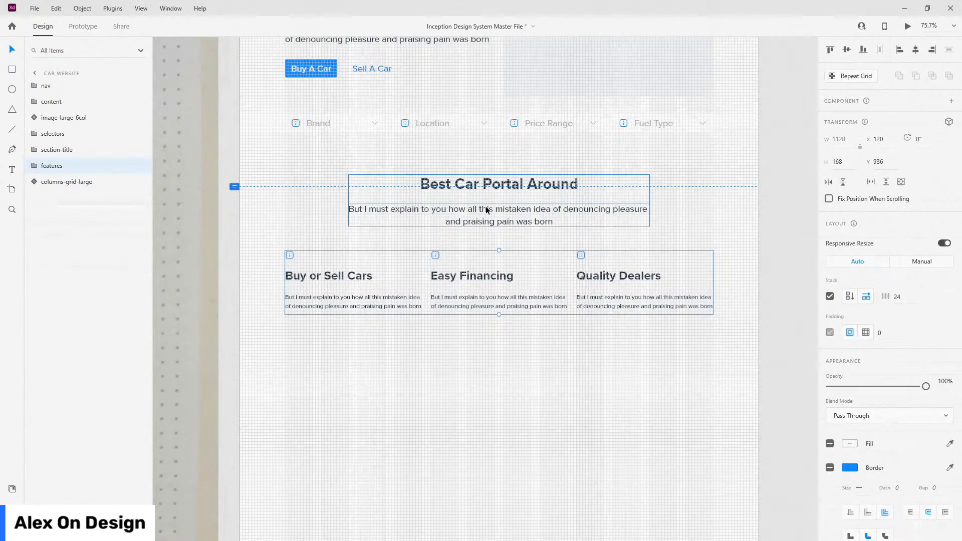
left_click_drag(480, 275, 481, 283)
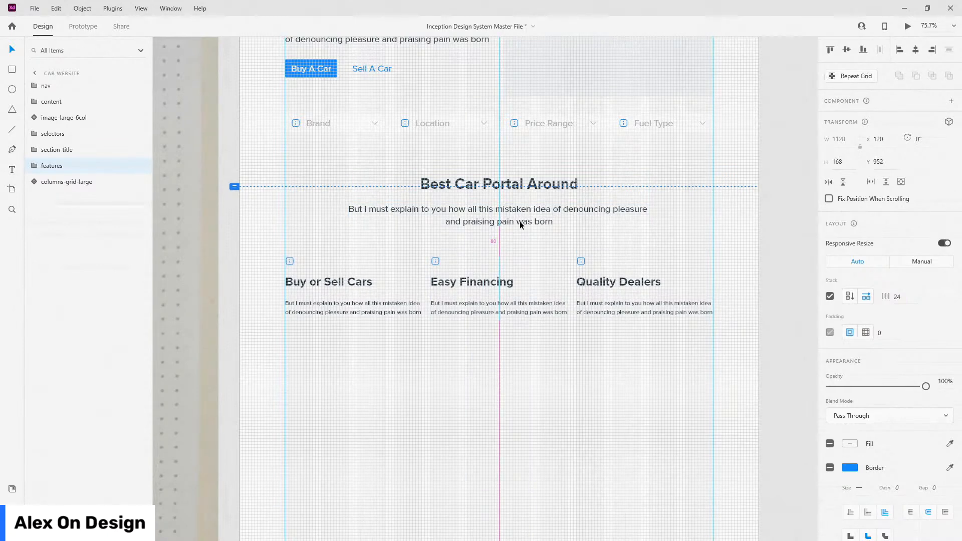
Preview the car website prototype and review the page from the hero section down to the features row, and close the preview.
scroll(518, 221, "down", 5)
scroll(536, 233, "down", 3)
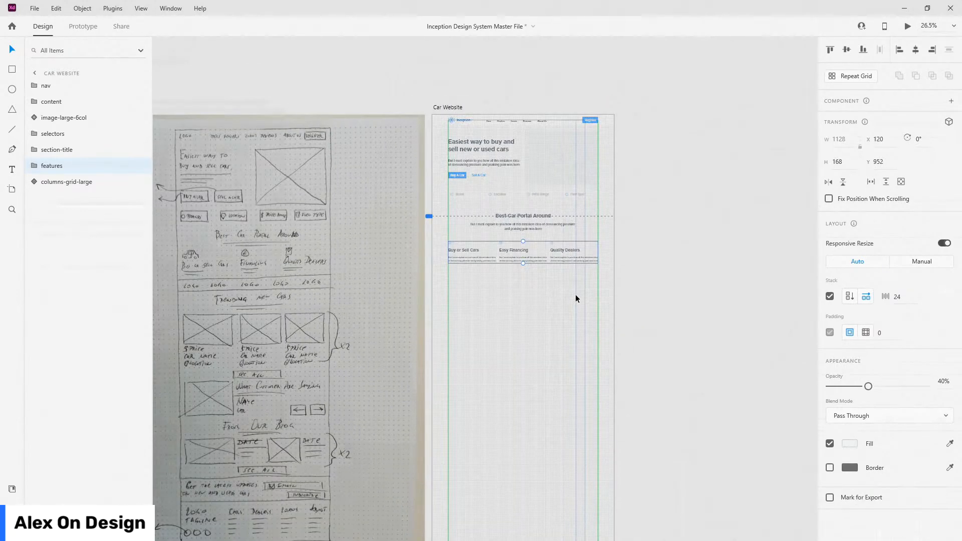
left_click(576, 295)
key("ctrl+Return")
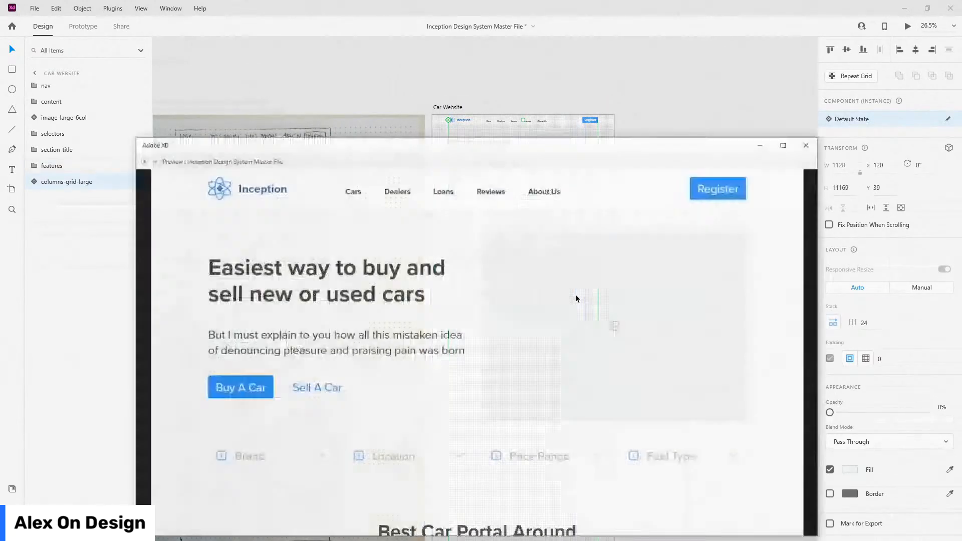
left_click_drag(565, 145, 524, 39)
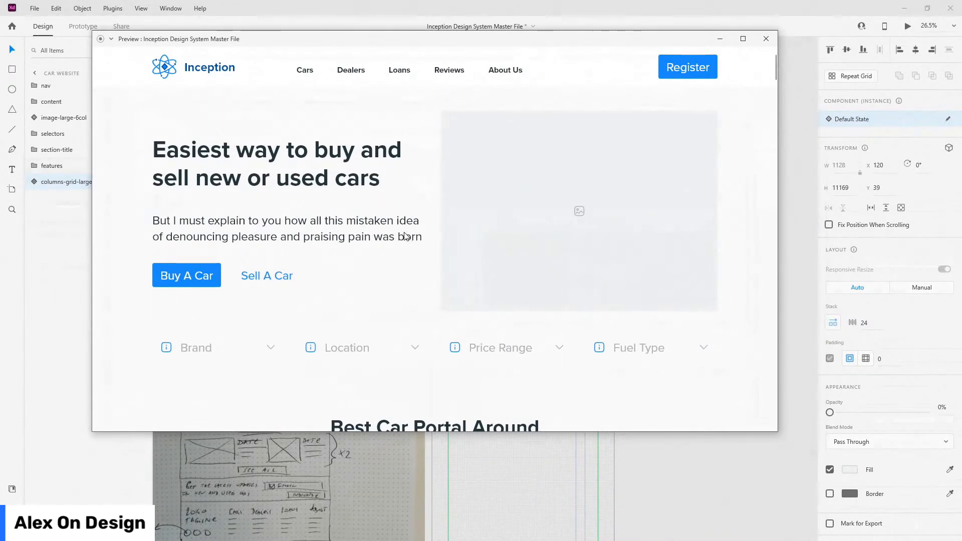
scroll(222, 249, "down", 6)
scroll(195, 253, "down", 2)
scroll(195, 253, "up", 8)
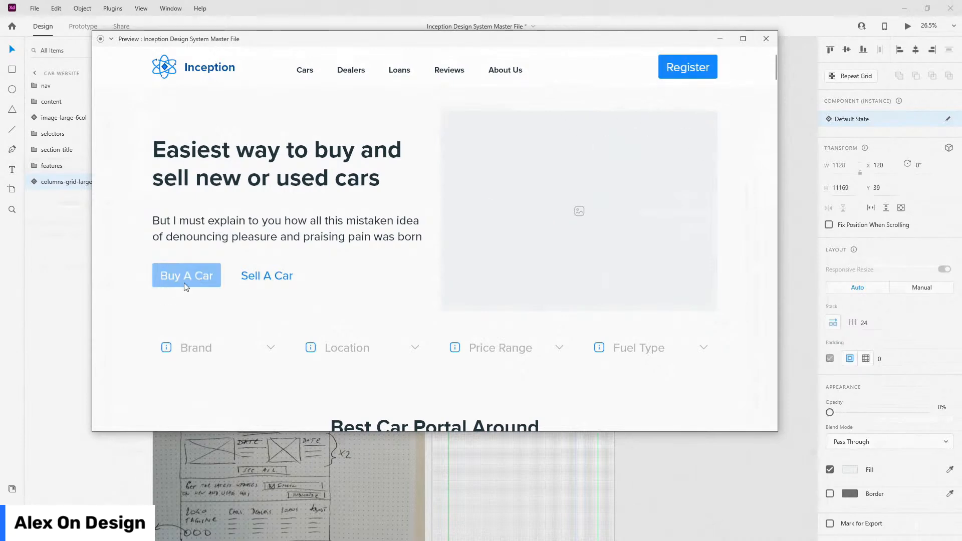
scroll(459, 257, "down", 2)
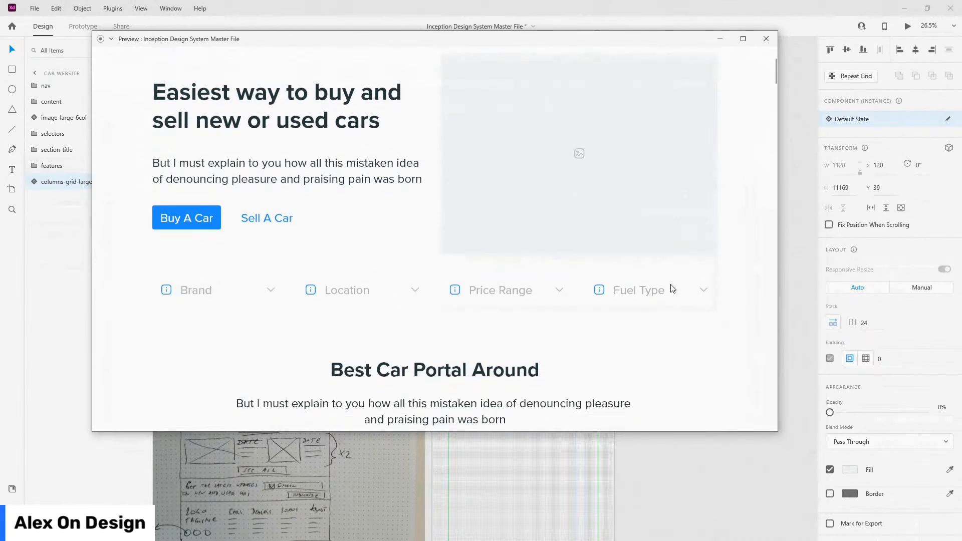
scroll(501, 291, "down", 10)
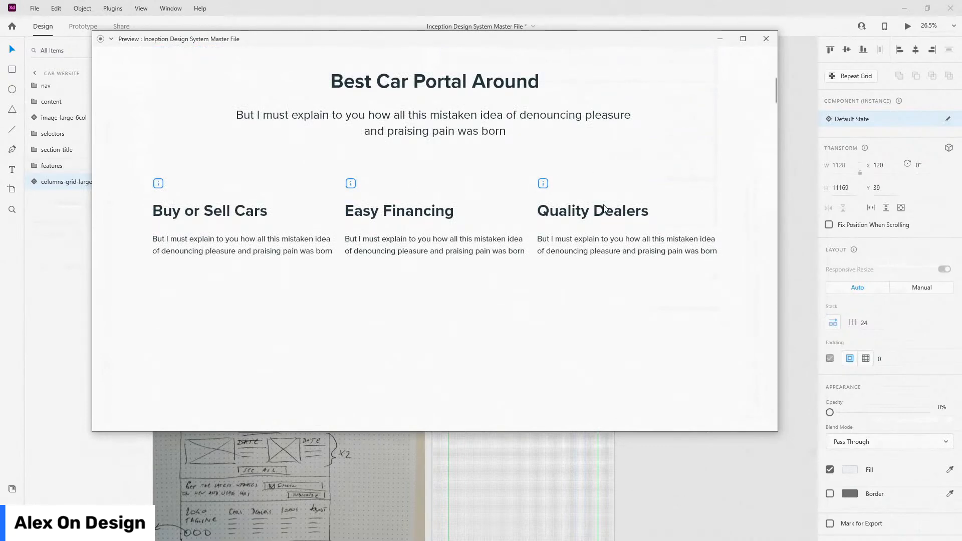
scroll(598, 250, "up", 3)
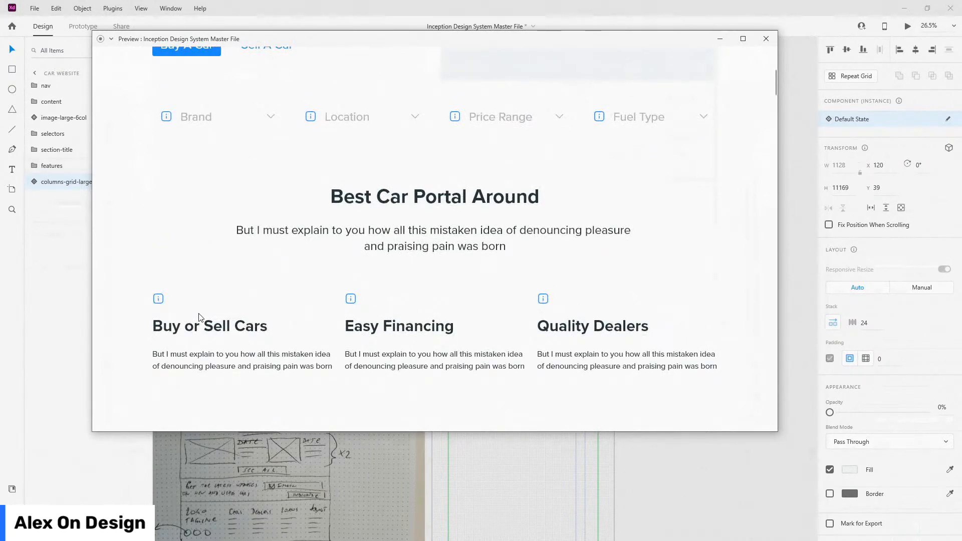
scroll(617, 311, "down", 2)
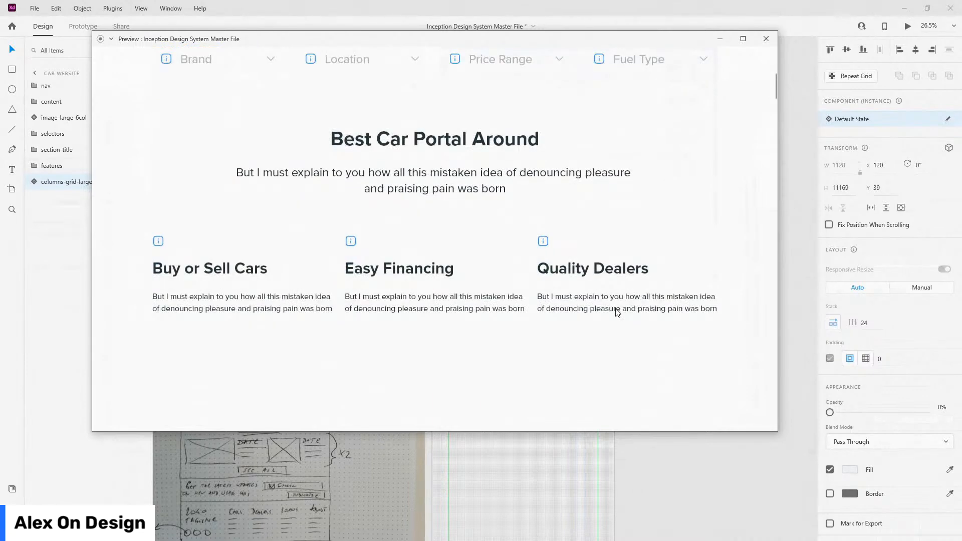
scroll(617, 311, "down", 2)
left_click(766, 38)
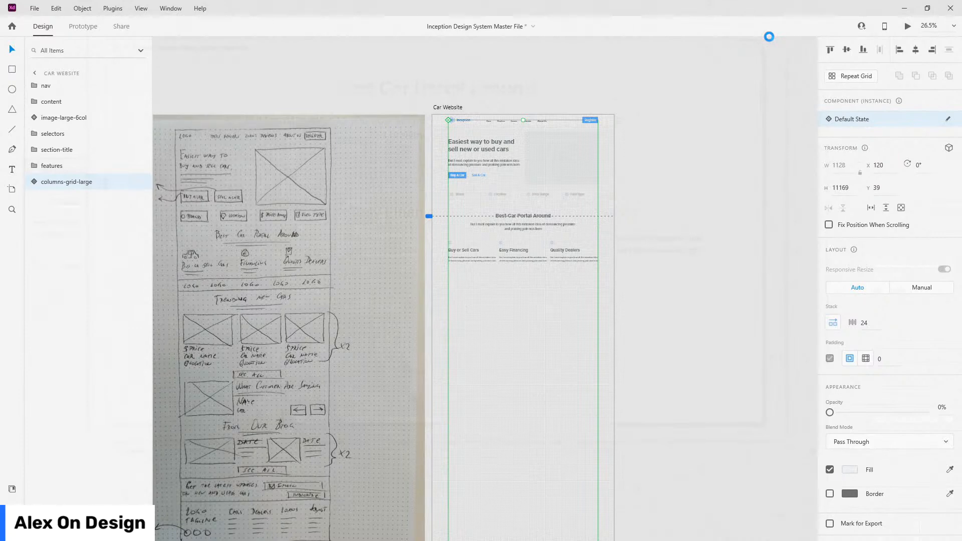
Place the google-logo component from the logos set of the document assets on the artboard, just below the features row.
scroll(480, 279, "down", 2)
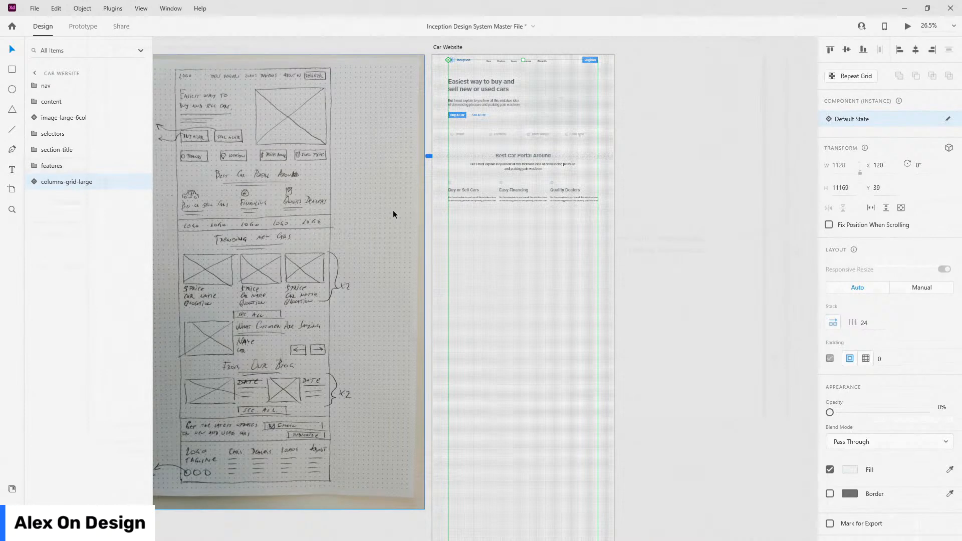
scroll(556, 199, "up", 5)
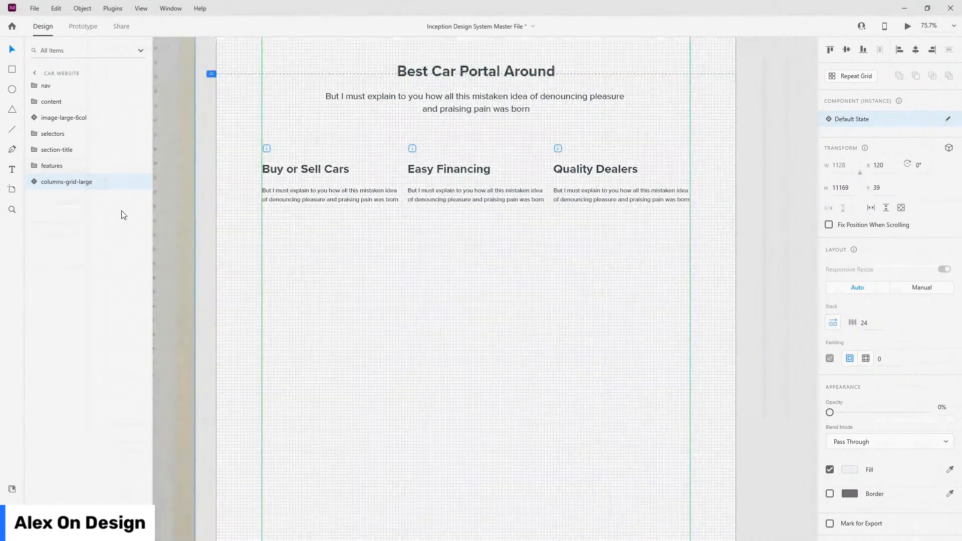
left_click(12, 488)
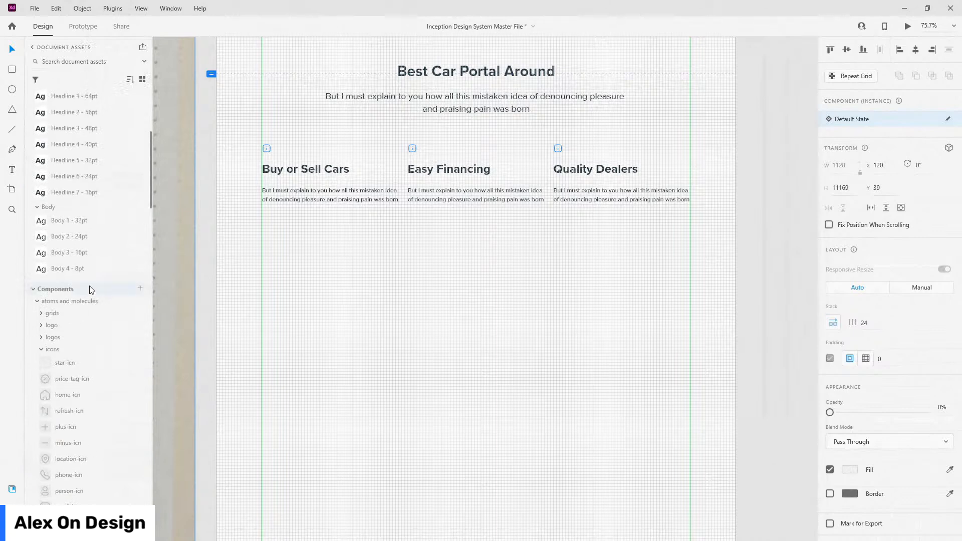
left_click(46, 348)
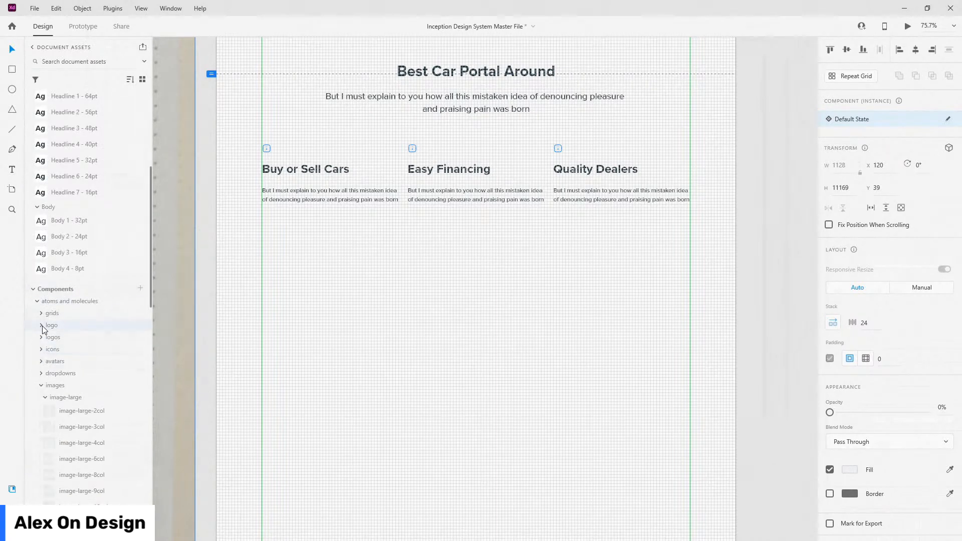
left_click(42, 325)
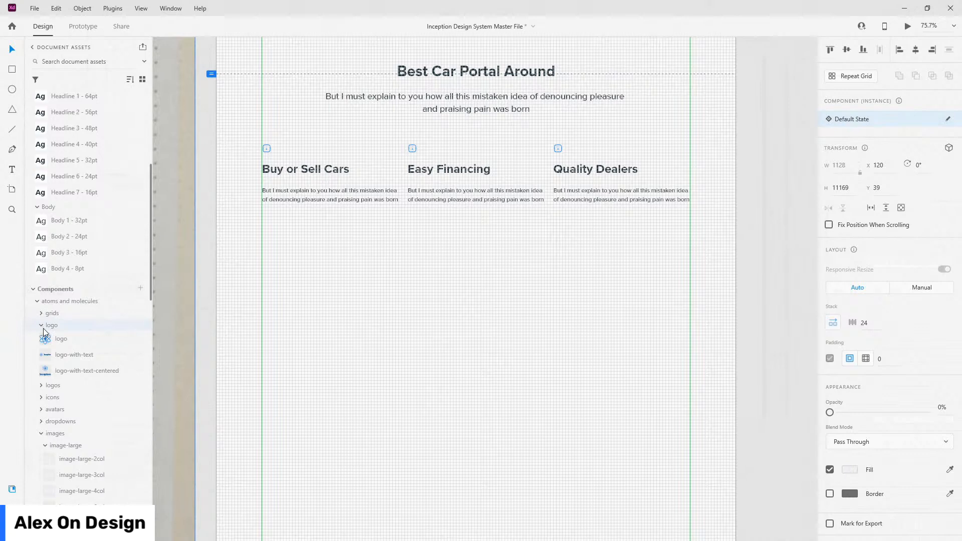
left_click(43, 326)
left_click(41, 337)
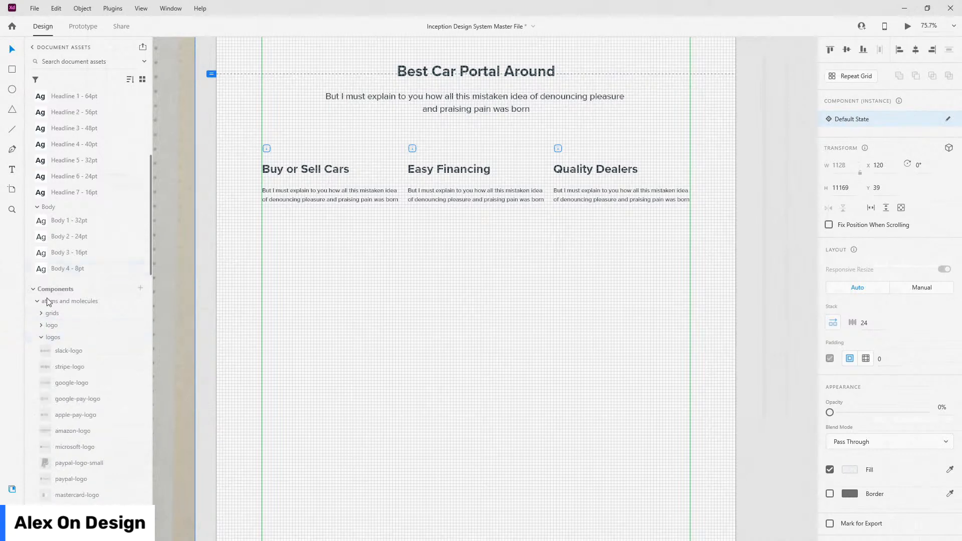
scroll(56, 272, "down", 3)
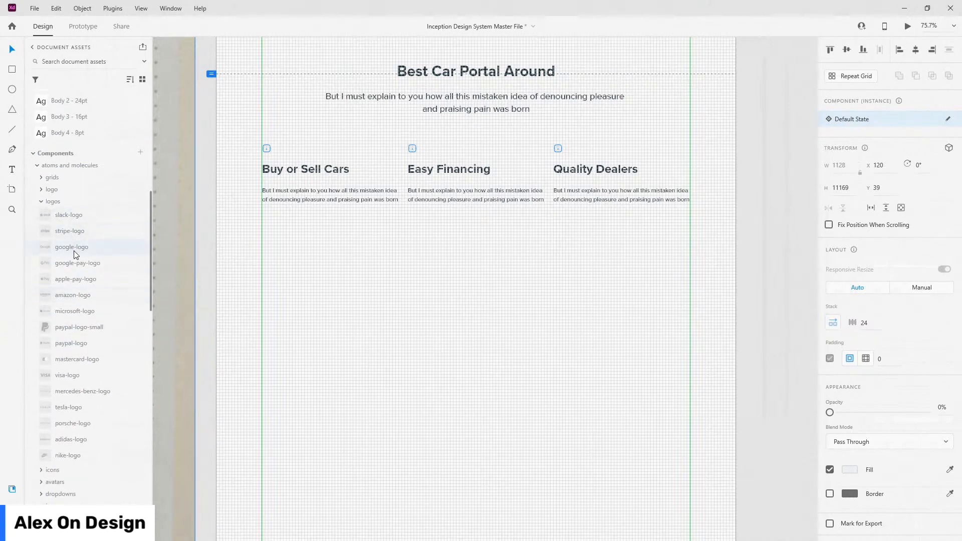
left_click_drag(69, 250, 232, 236)
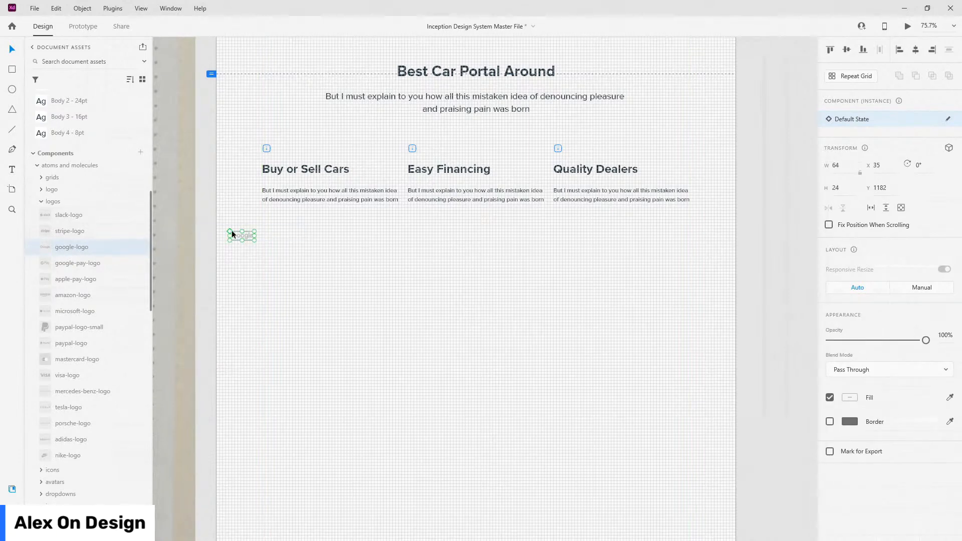
Group the Google logo, name the group "partners" and place it below the features group in the layer order.
left_click(12, 508)
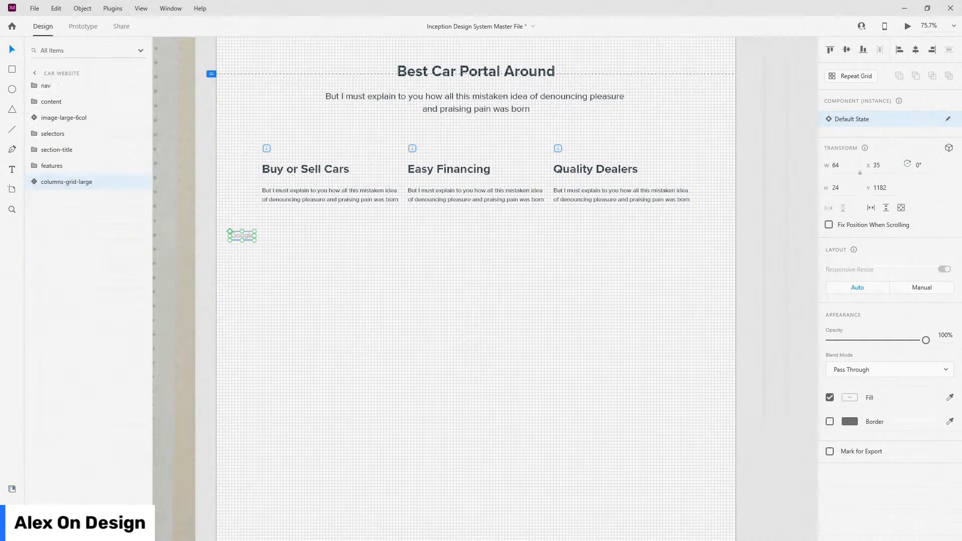
key("ctrl+shift+g")
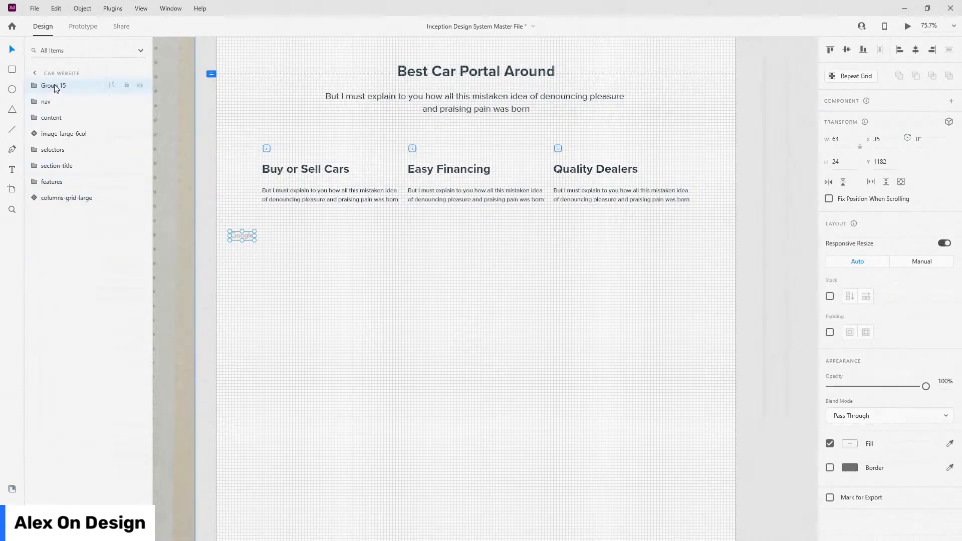
double_click(56, 86)
key("BackSpace")
type("logo")
double_click(56, 86)
type("par")
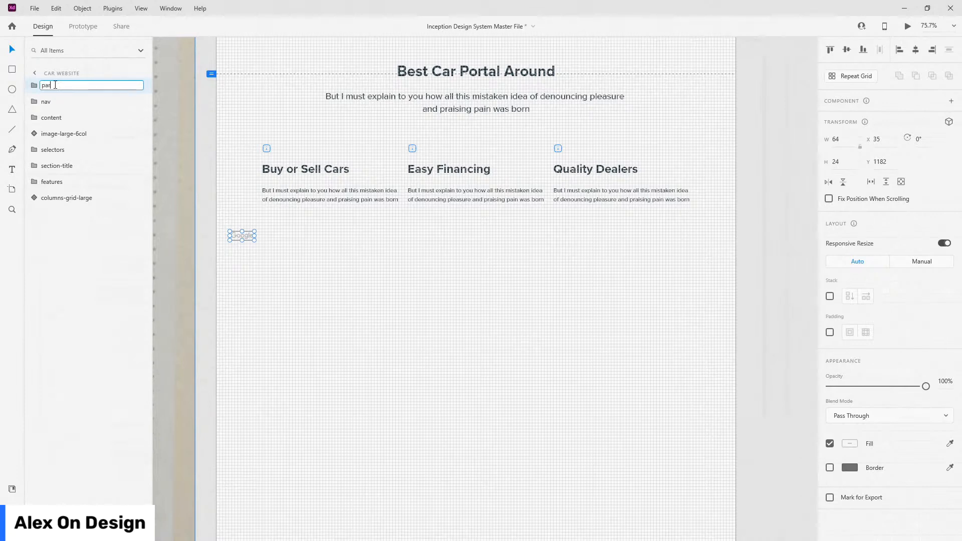
type("tners")
key("Return")
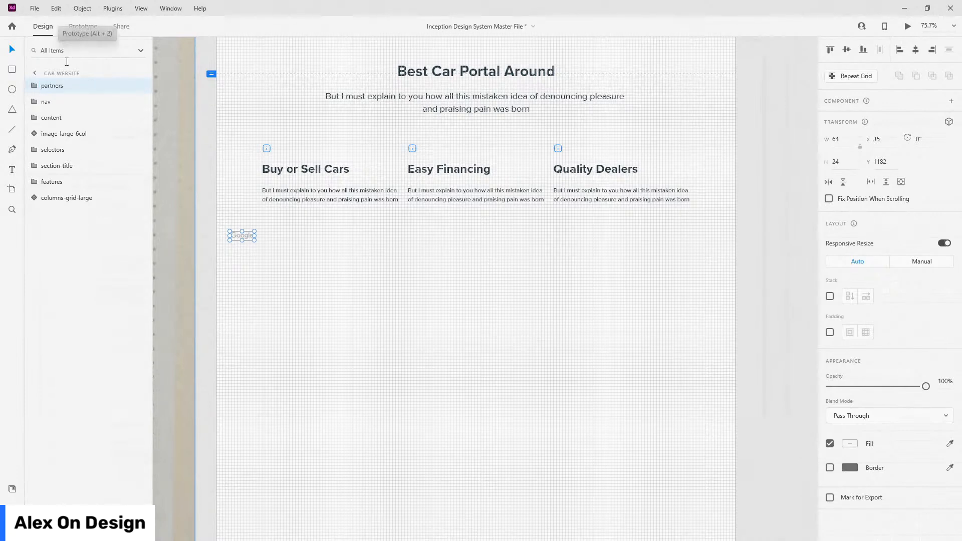
left_click_drag(60, 86, 58, 190)
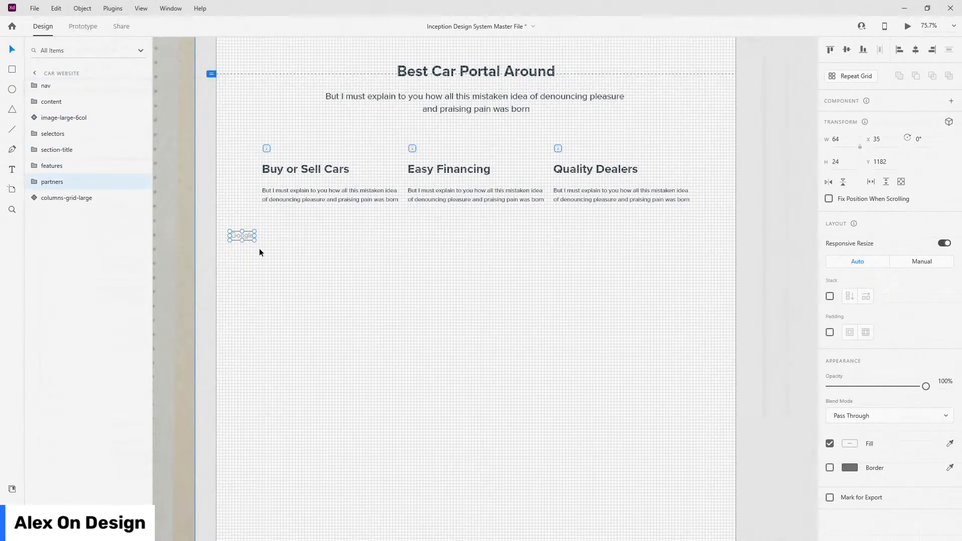
Move the partners group to X 120, Y 1232, flush with the first grid column below the features row.
scroll(231, 234, "up", 5)
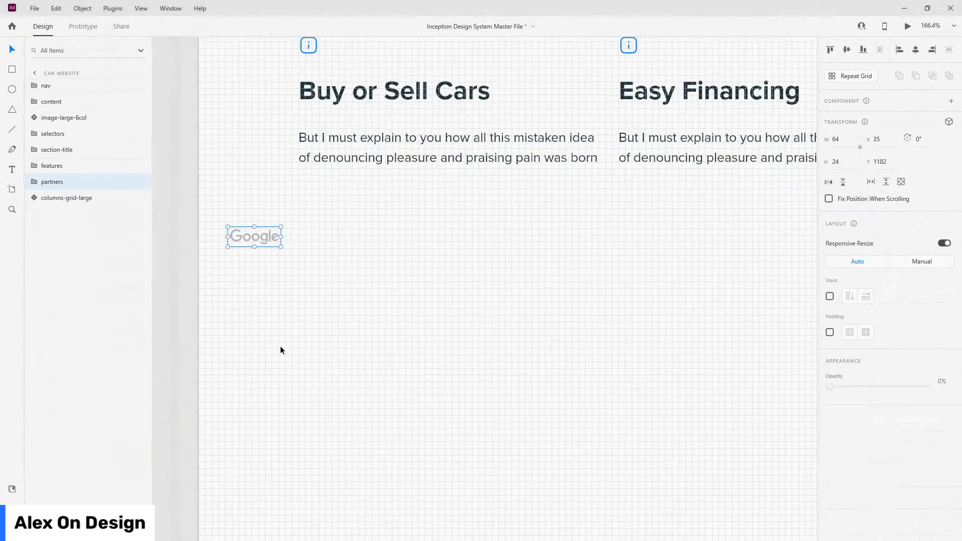
left_click(384, 332)
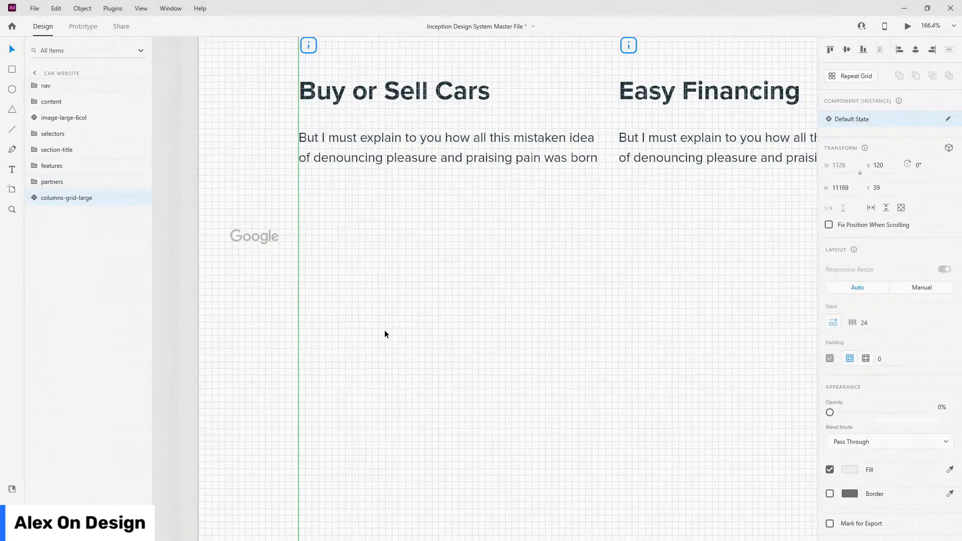
left_click(257, 234)
left_click_drag(266, 238, 381, 370)
left_click_drag(329, 399, 337, 400)
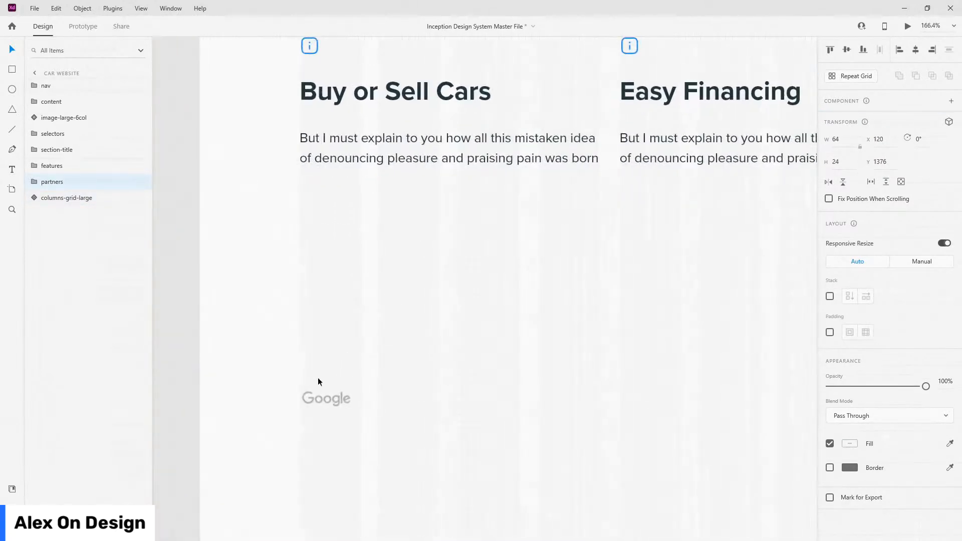
left_click_drag(329, 397, 337, 279)
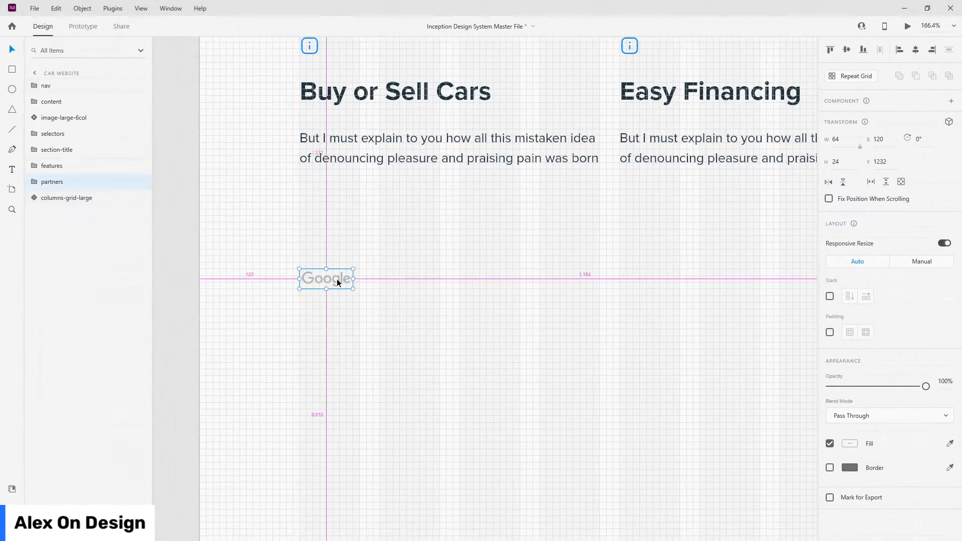
Enable a horizontal stack on the partners group and duplicate its google-logo three times.
scroll(336, 279, "down", 2)
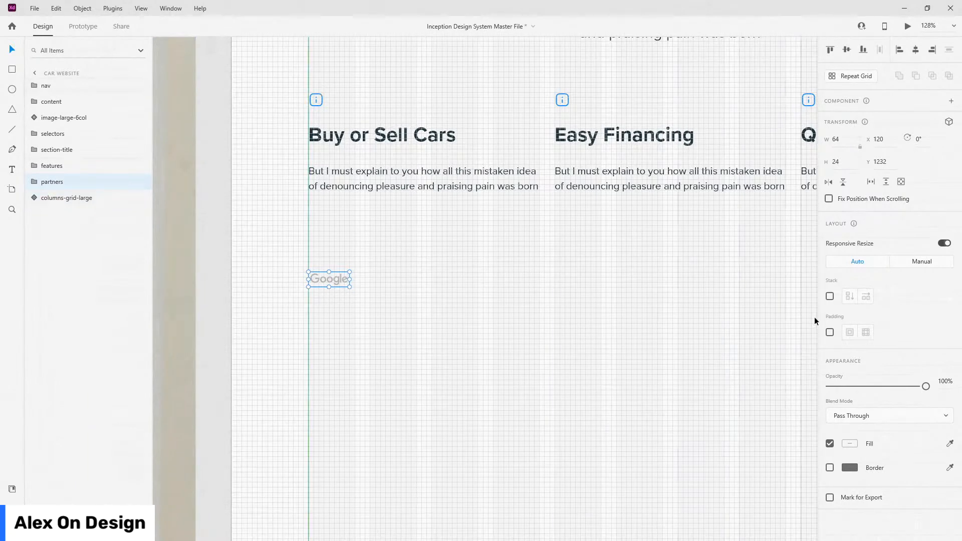
left_click(829, 297)
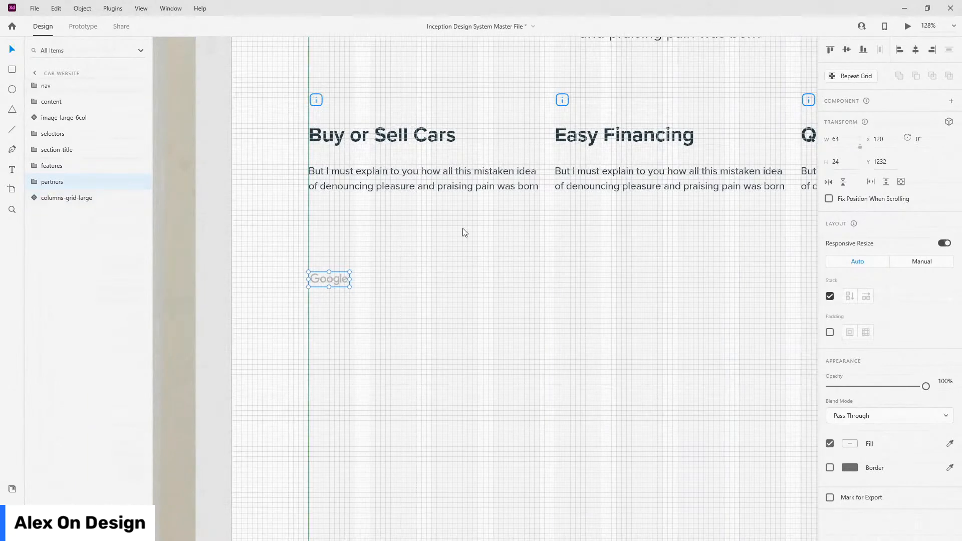
left_click(56, 201)
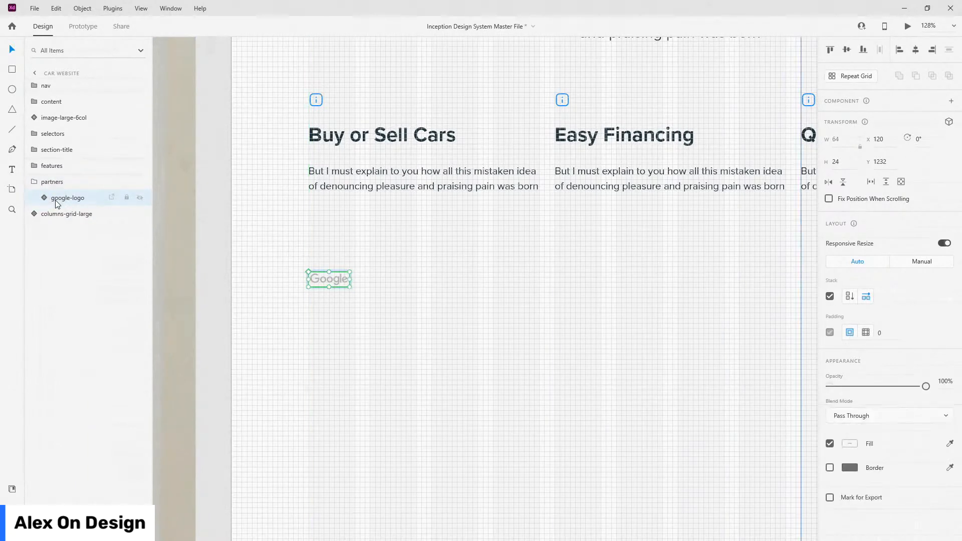
key("ctrl+d")
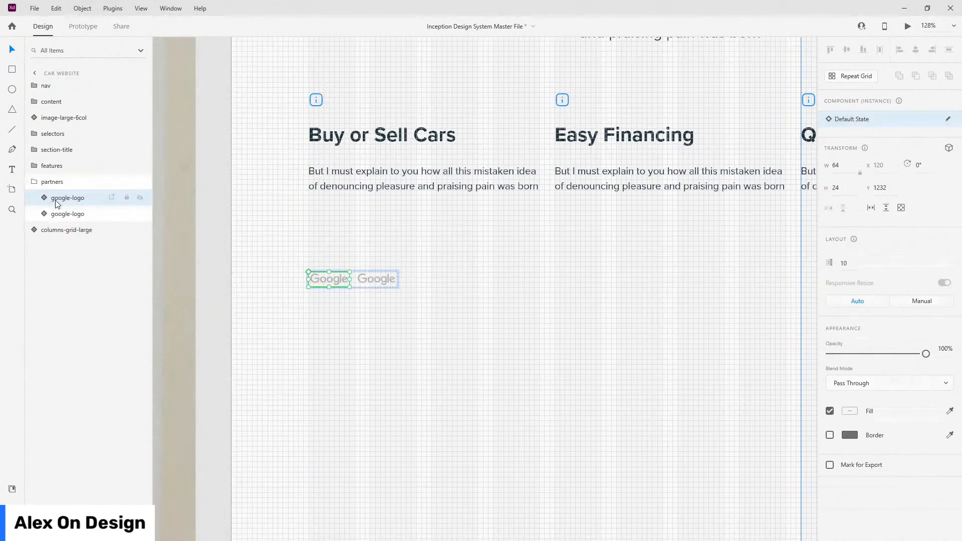
key("ctrl+d")
key("ctrl+d")
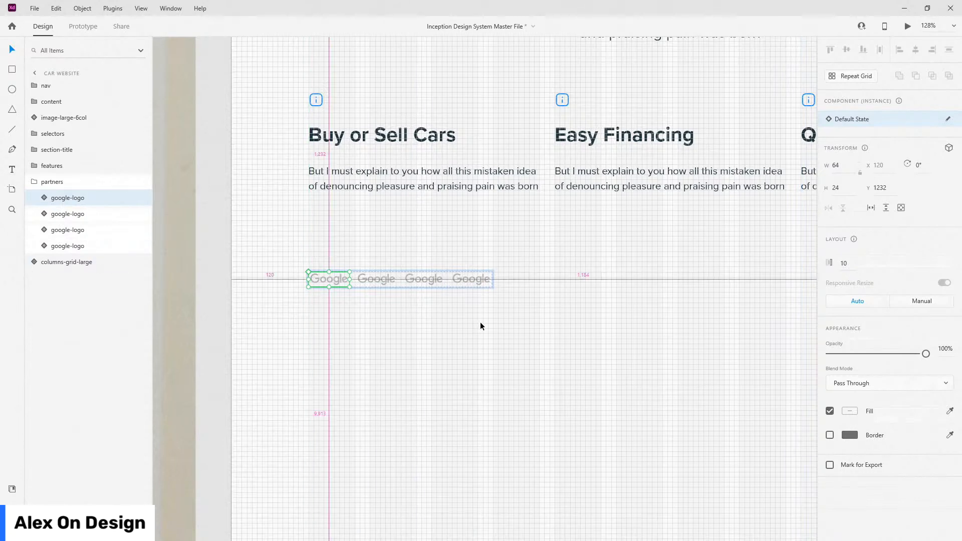
Swap the second, third and fourth Google logos in the partners row for amazon-logo, microsoft-logo and mercedes-benz-logo.
scroll(480, 322, "up", 5)
left_click(9, 490)
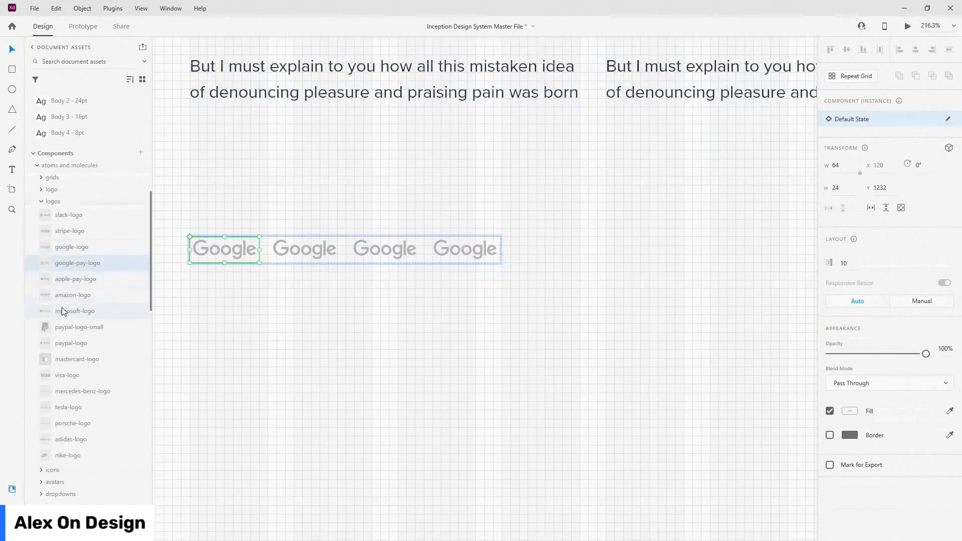
left_click_drag(68, 295, 293, 253)
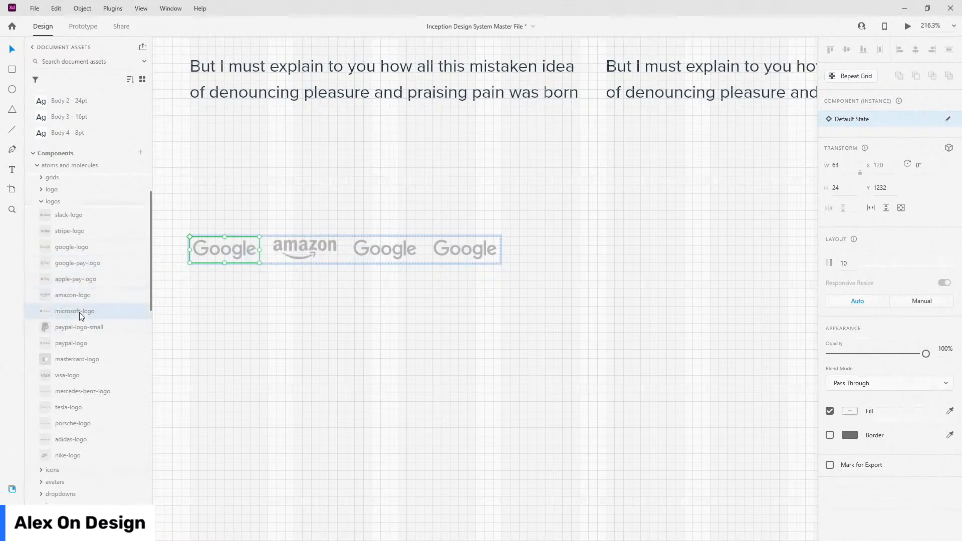
left_click_drag(80, 314, 377, 245)
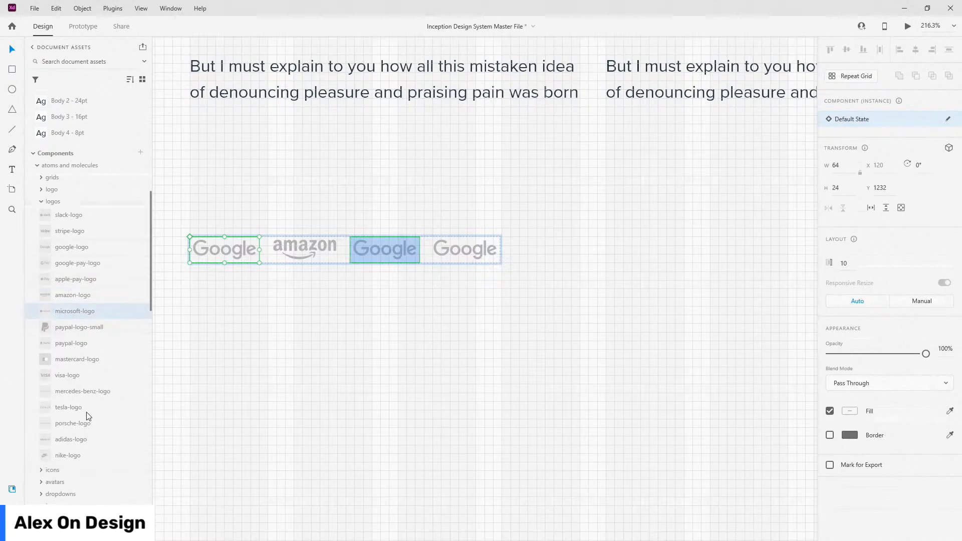
left_click_drag(78, 393, 467, 249)
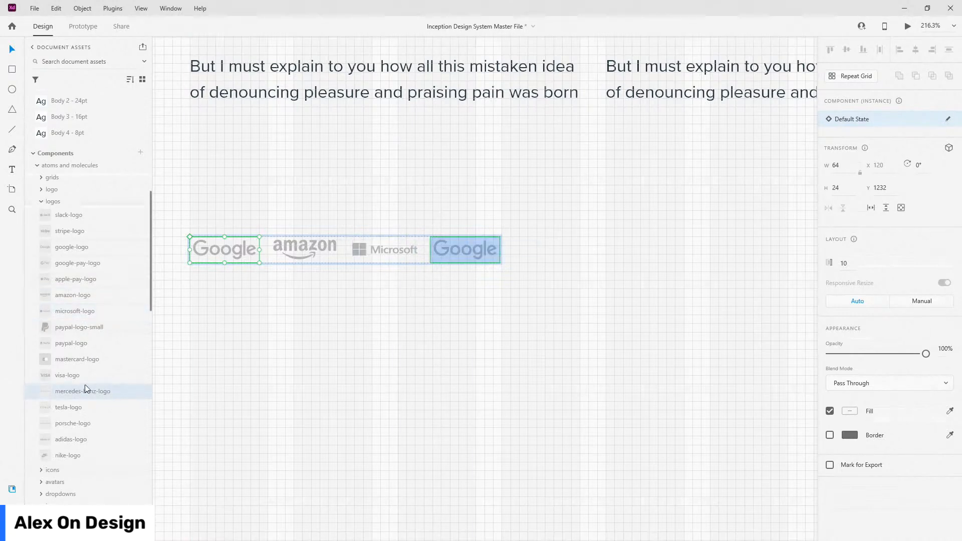
Replace the amazon logo in the partners row with porsche-logo, then duplicate the Mercedes-Benz logo and swap the copy for tesla-logo.
left_click_drag(77, 423, 297, 247)
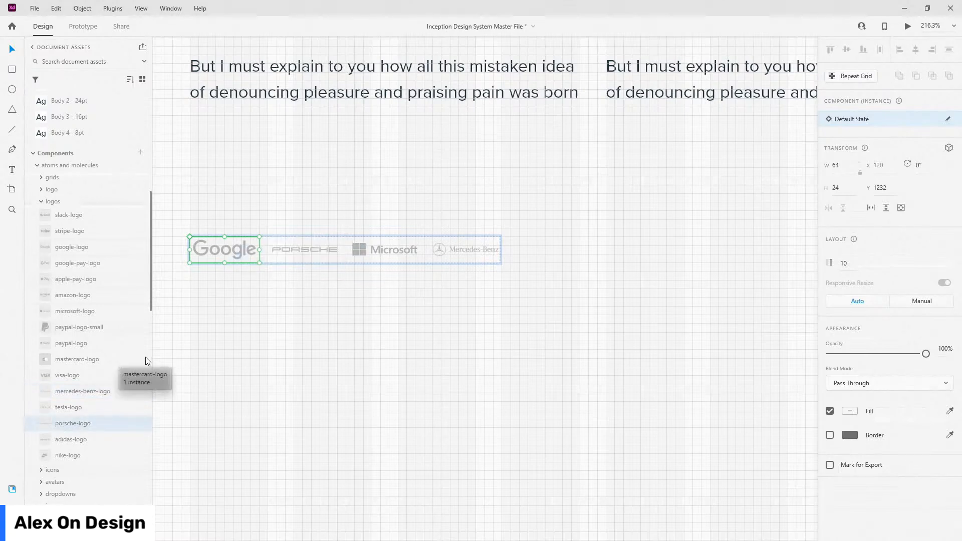
left_click(492, 250)
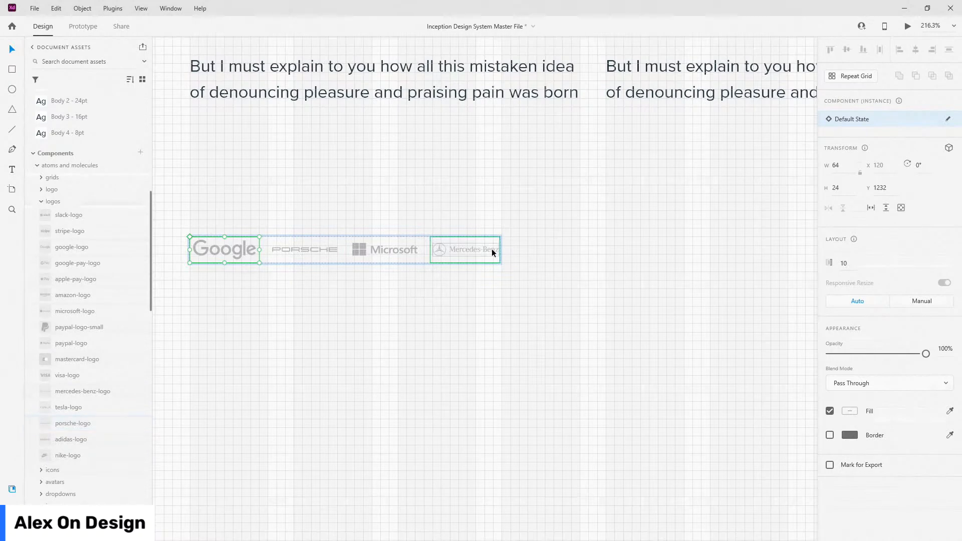
key("ctrl+d")
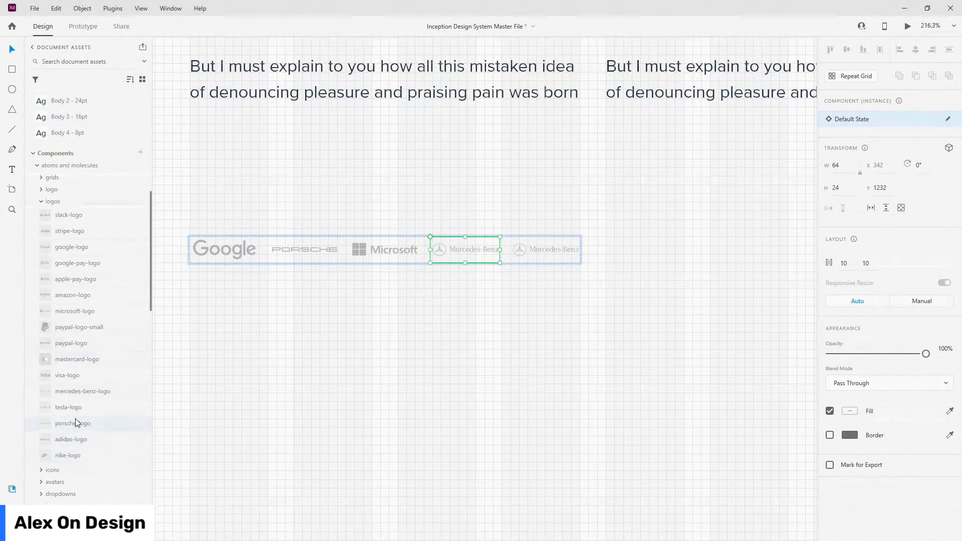
left_click_drag(68, 406, 540, 249)
left_click(12, 509)
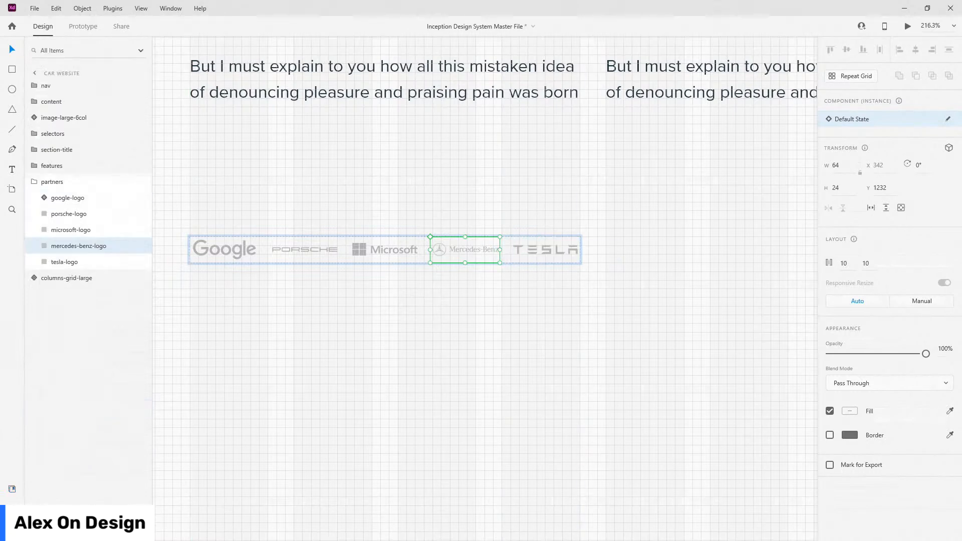
left_click(34, 182)
key("Escape")
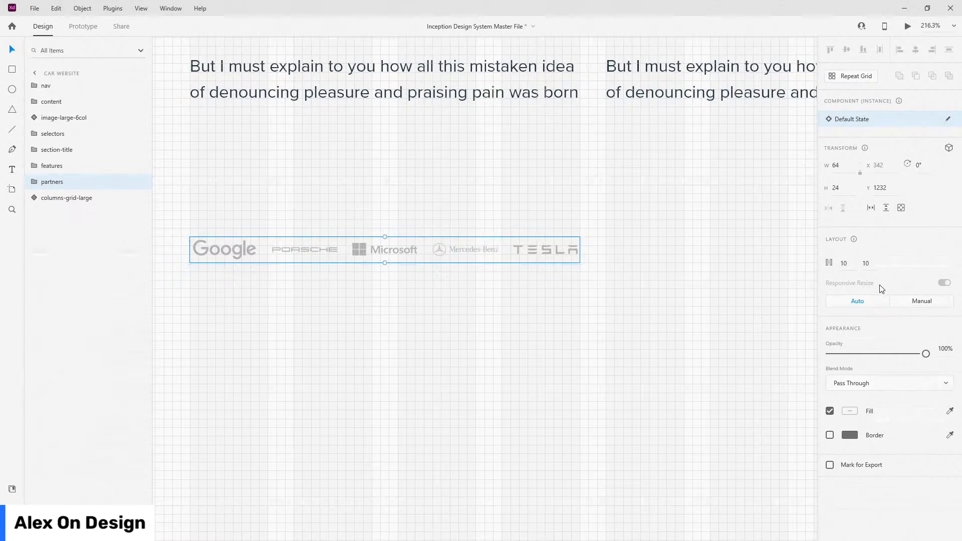
Move the Tesla logo to X 1184 at the last grid column's edge and distribute the five partner logos evenly across the row.
scroll(302, 311, "down", 5)
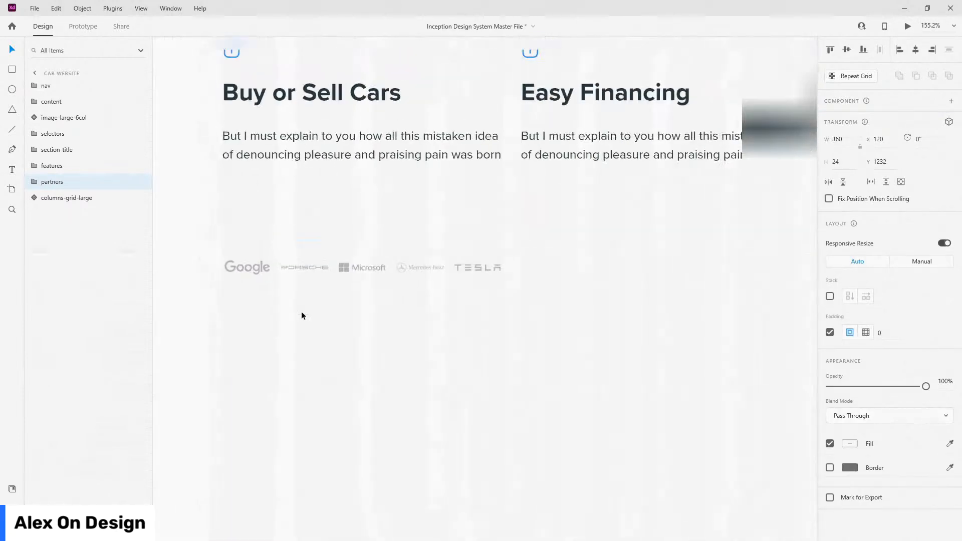
double_click(445, 276)
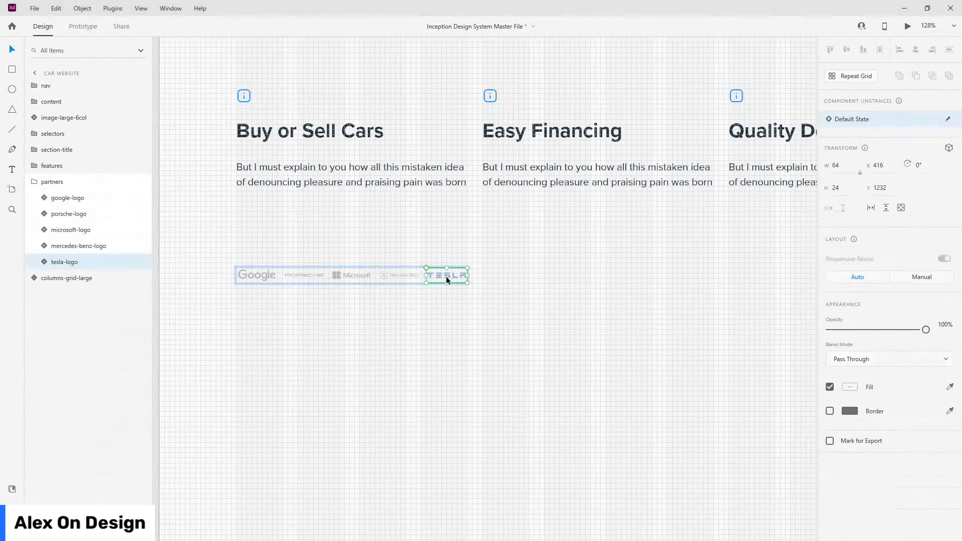
scroll(371, 279, "down", 2)
scroll(407, 283, "down", 2)
left_click_drag(407, 283, 709, 282)
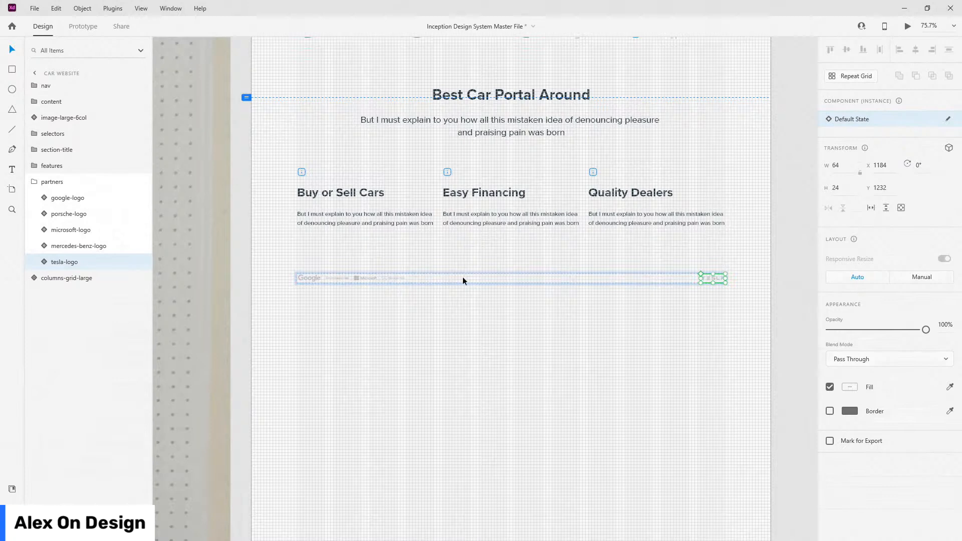
left_click(75, 198)
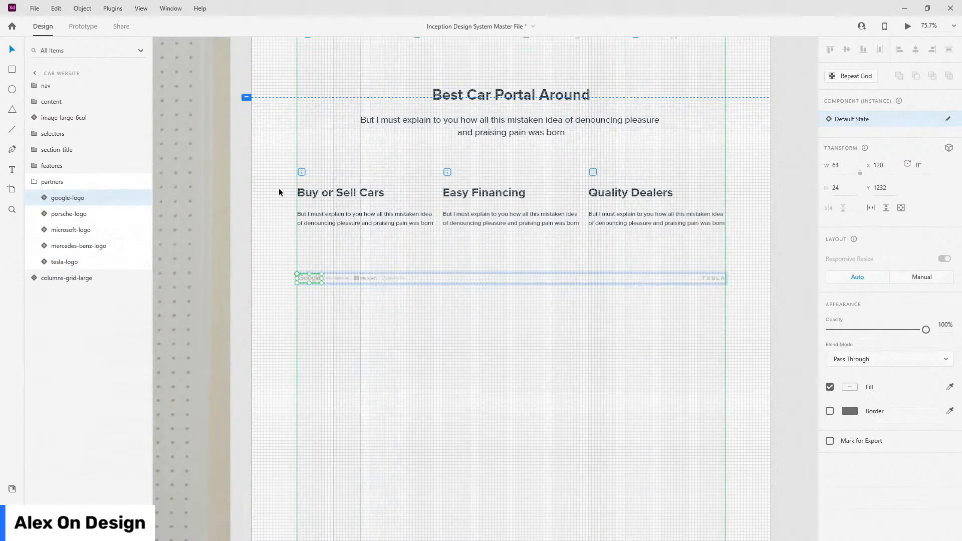
left_click(73, 262, "shift")
left_click(880, 53)
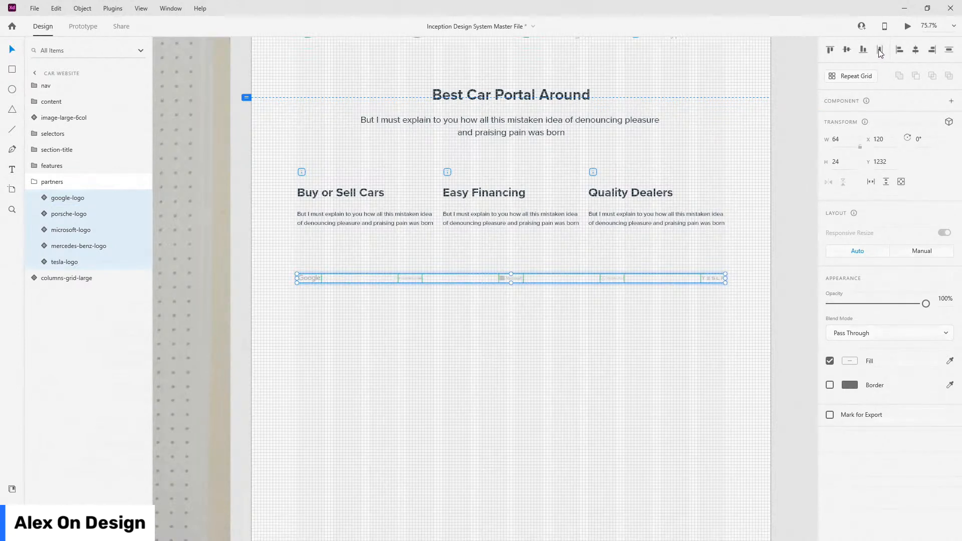
key("Escape")
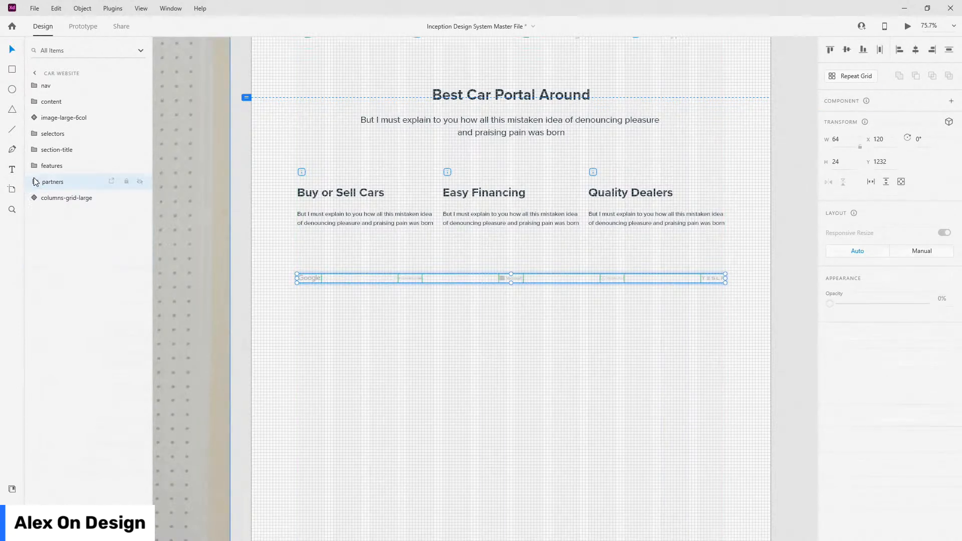
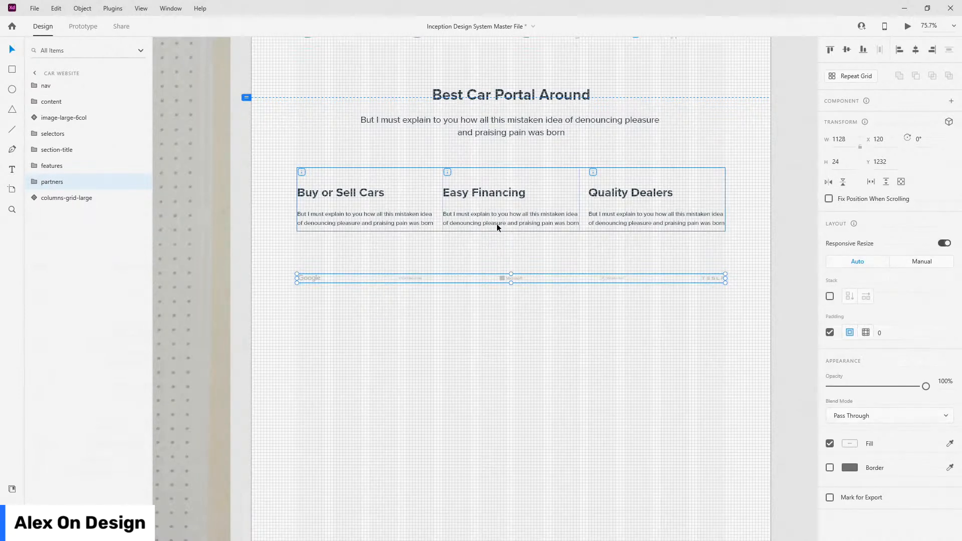
Duplicate the section-title group, move the copy below the partner logos at Y 1368 and place it under partners in the layer order.
scroll(576, 279, "down", 3)
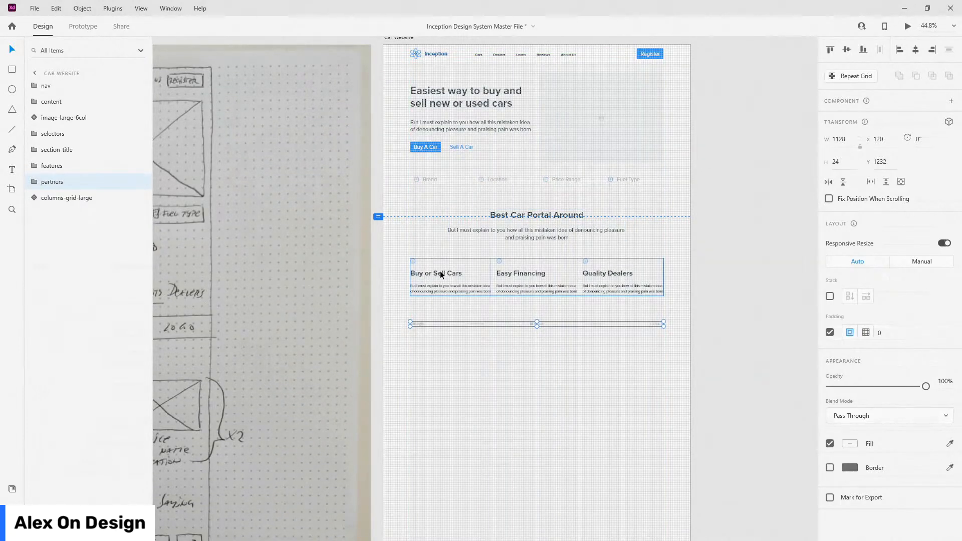
left_click(522, 223)
key("ctrl+d")
left_click_drag(522, 216, 521, 358)
left_click_drag(73, 148, 70, 213)
Change the duplicated section heading to "Trending New Cars" and select its whole section-title group.
double_click(516, 358)
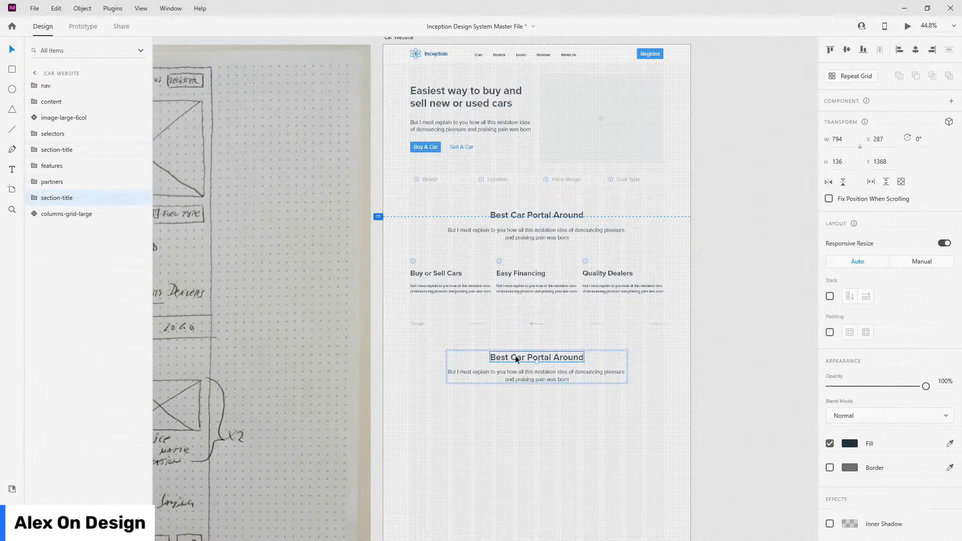
double_click(516, 358)
double_click(516, 359)
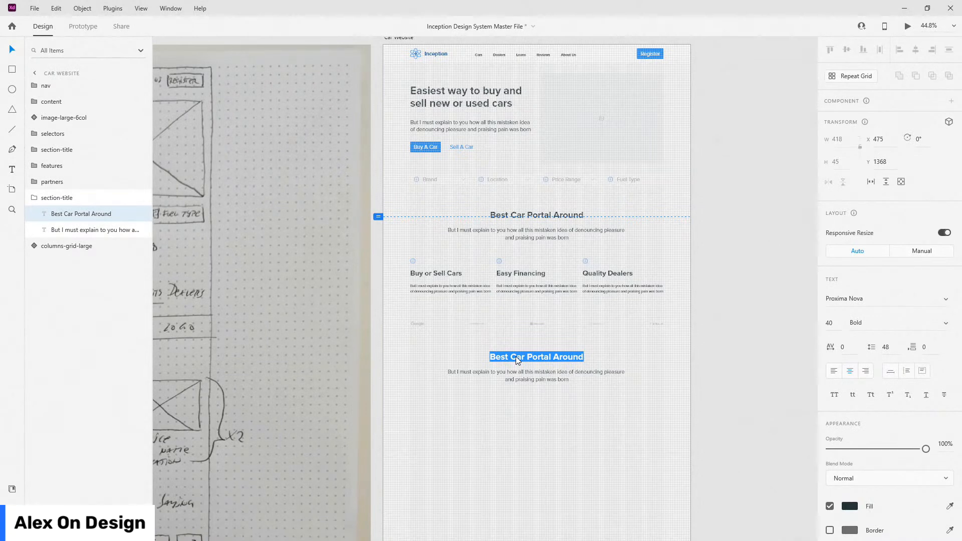
type("Trending New Cars")
key("Escape")
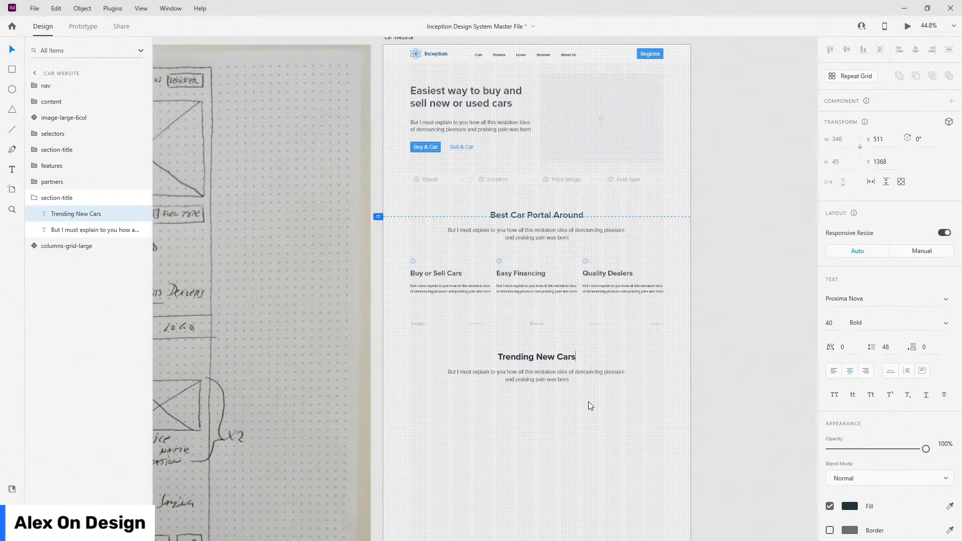
scroll(543, 373, "down", 5)
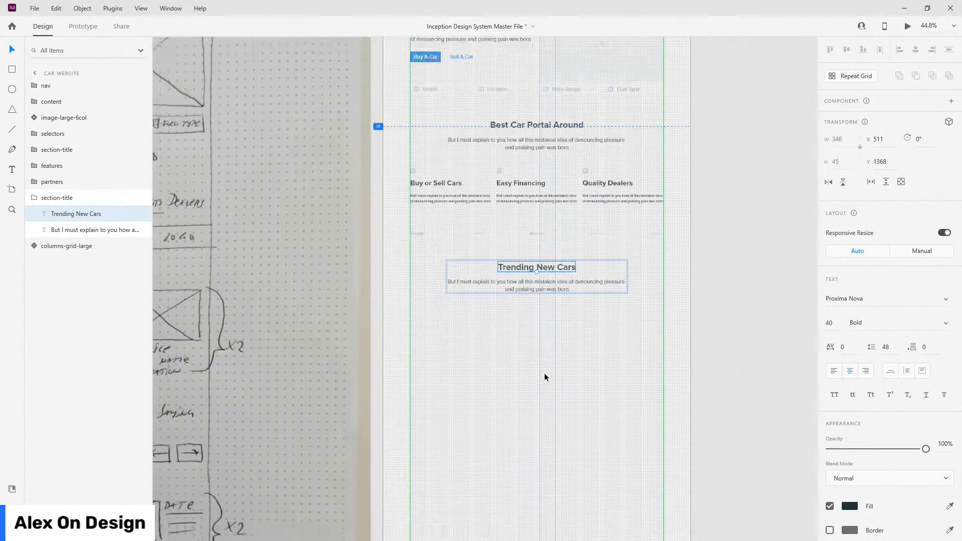
scroll(546, 255, "up", 2, "ctrl")
left_click(35, 199)
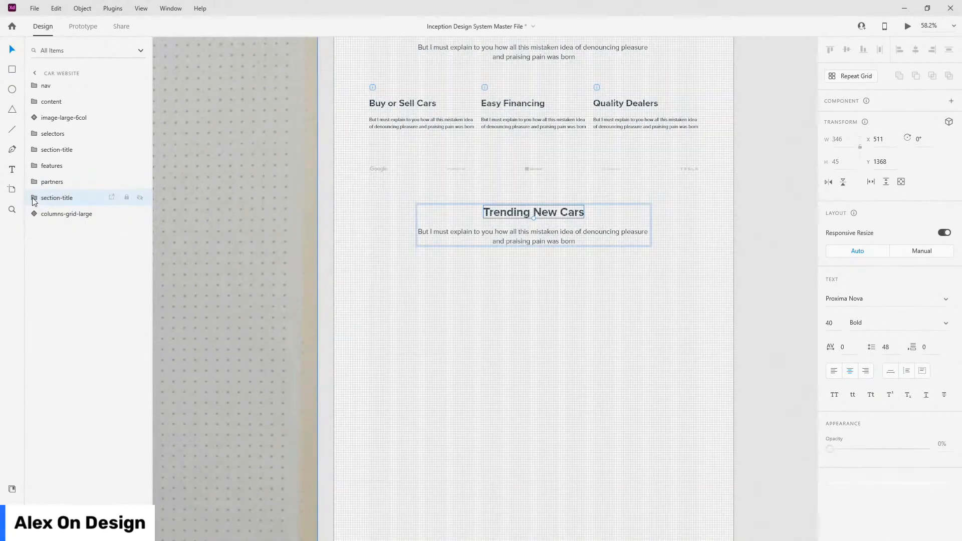
left_click(35, 201)
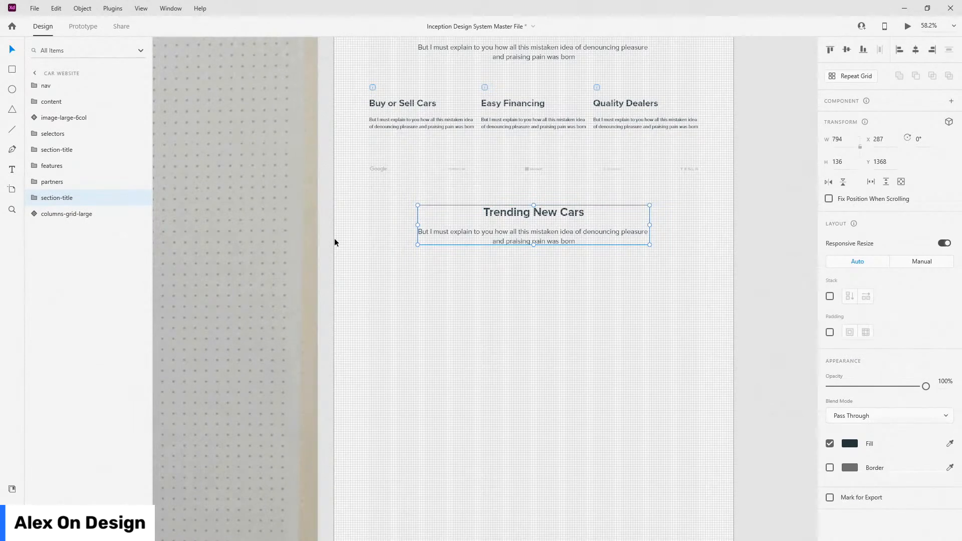
Examine the Trending New Cars section of the hand-drawn wireframe for its card layout and contents.
scroll(500, 264, "down", 2, "ctrl")
scroll(500, 264, "down", 1, "ctrl")
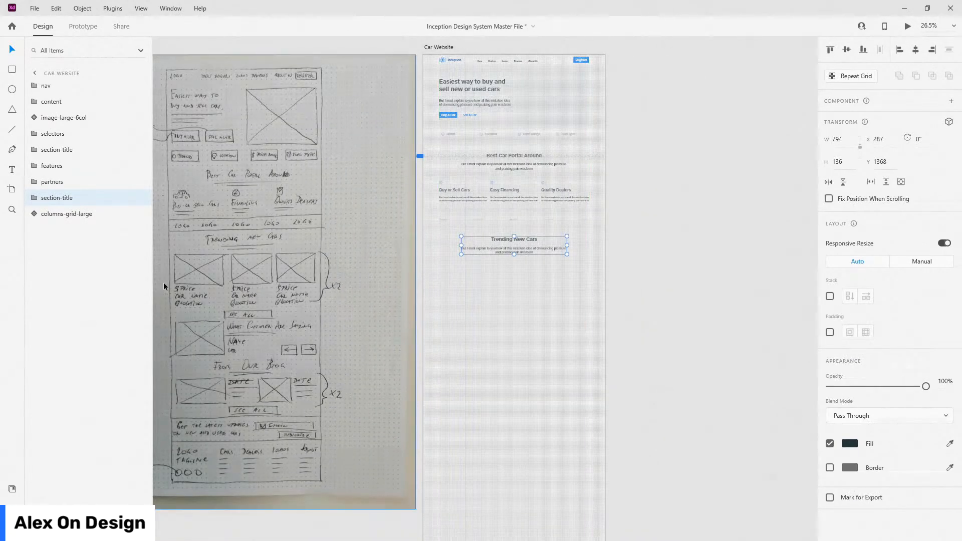
scroll(173, 286, "up", 1, "ctrl")
scroll(172, 284, "up", 3, "ctrl")
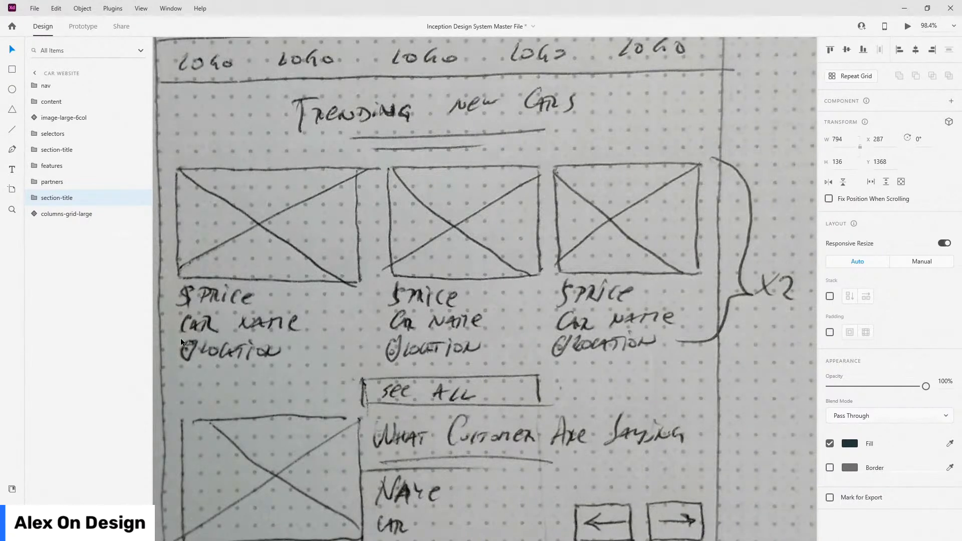
scroll(180, 348, "down", 4, "ctrl")
scroll(464, 337, "up", 1, "ctrl")
scroll(465, 342, "up", 2, "ctrl")
Copy the "Buy or Sell Cars" feature to X 120, Y 1856 below the Trending New Cars title, layered under the second section-title.
left_click(296, 74)
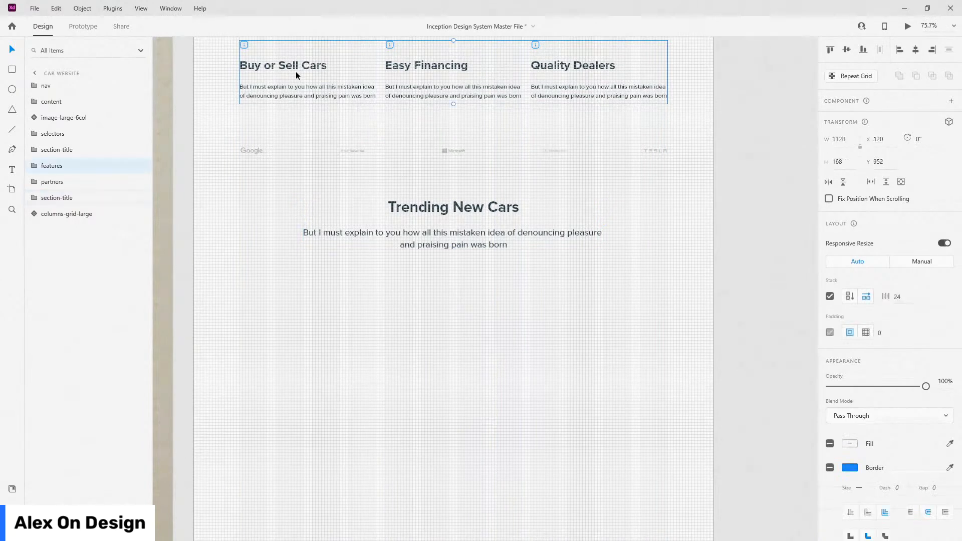
left_click(295, 73)
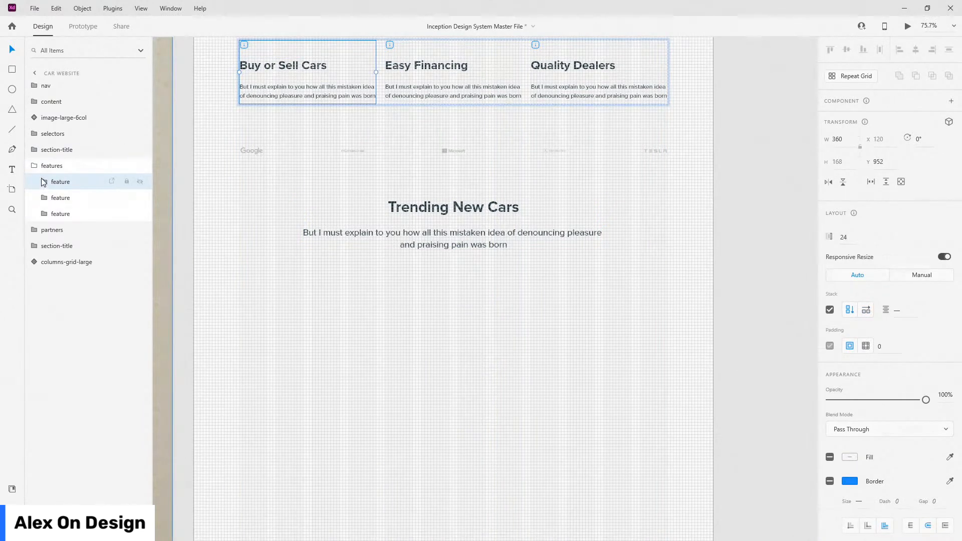
left_click(34, 166)
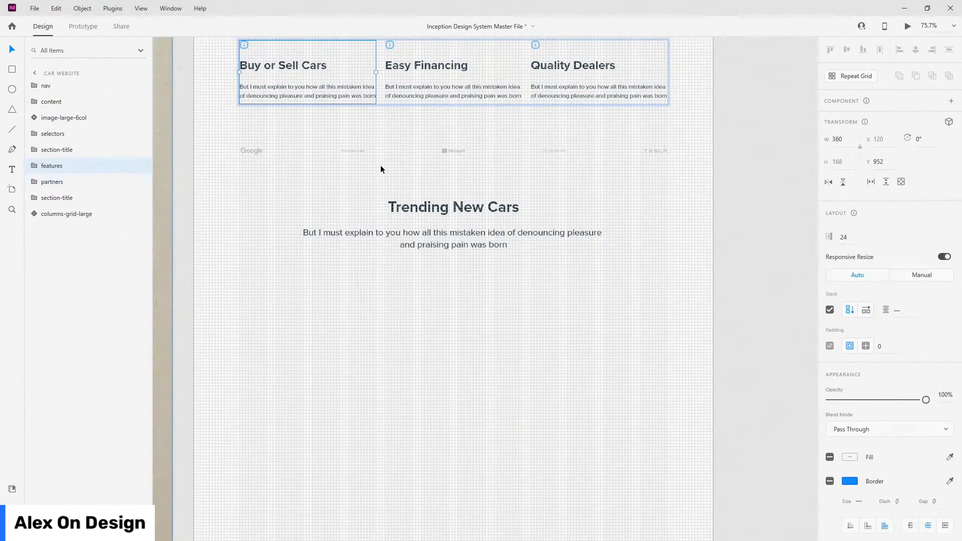
double_click(298, 68)
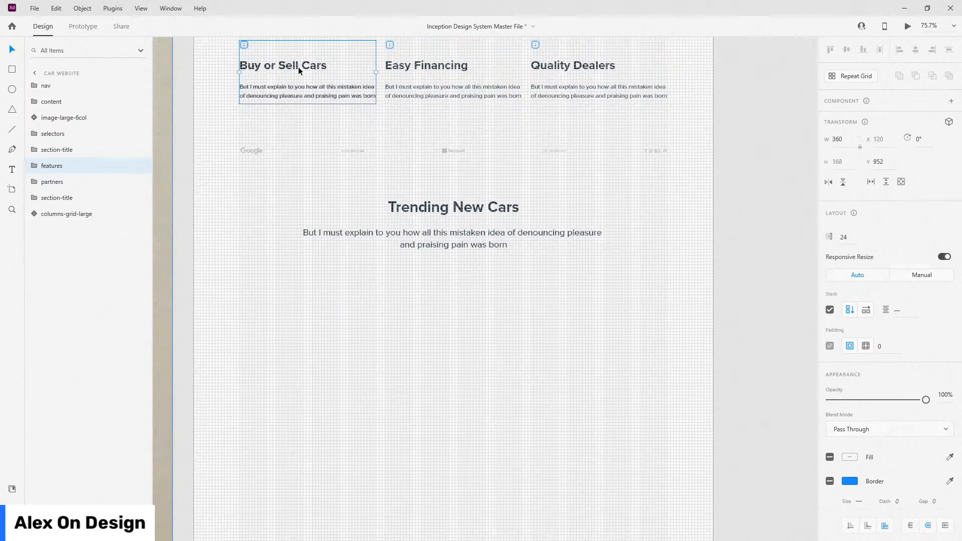
key("ctrl+c")
key("ctrl+v")
left_click_drag(283, 66, 283, 349)
left_click_drag(59, 86, 71, 228)
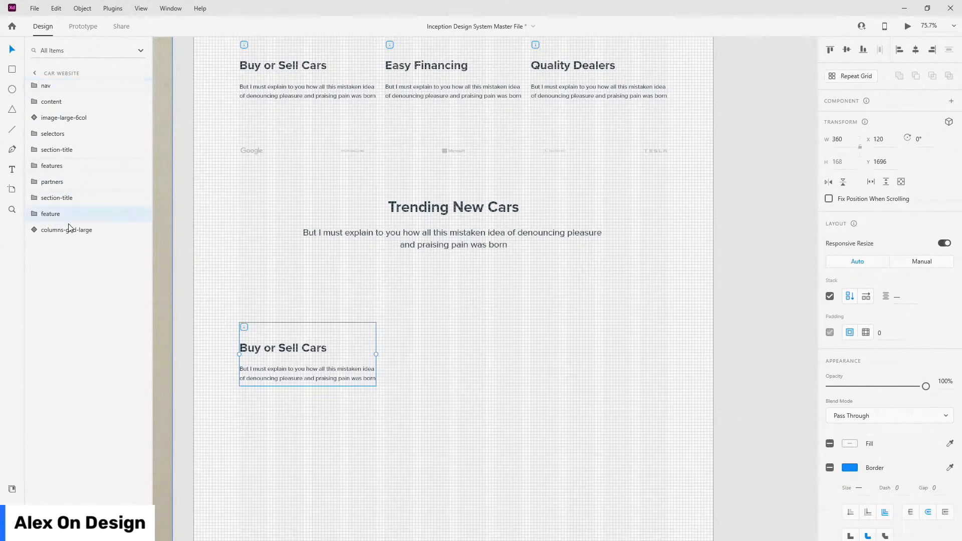
left_click_drag(306, 349, 313, 409)
Insert the image-large-4col component below the Trending New Cars title and align it to the first grid column at X 120, Y 1608.
left_click(12, 488)
scroll(73, 275, "down", 3)
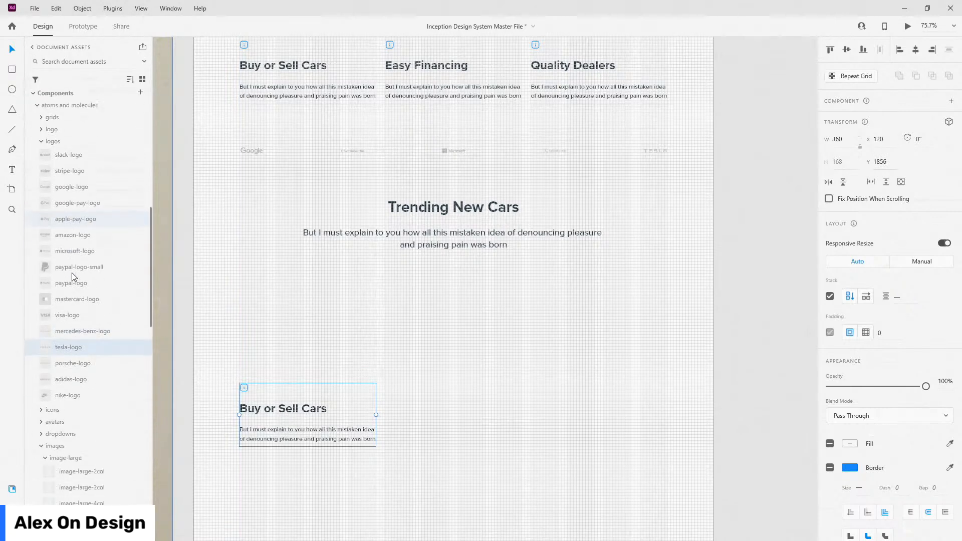
left_click(42, 134)
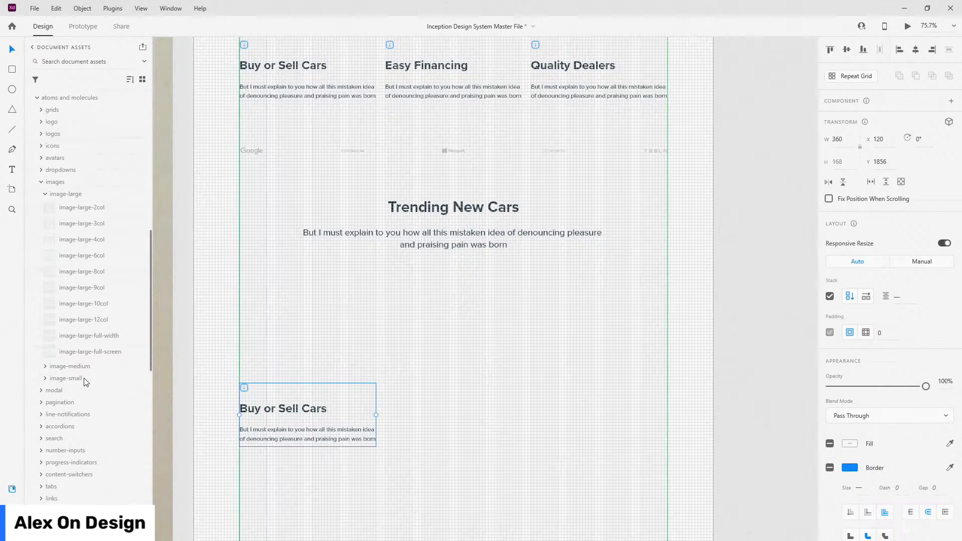
scroll(48, 386, "down", 4)
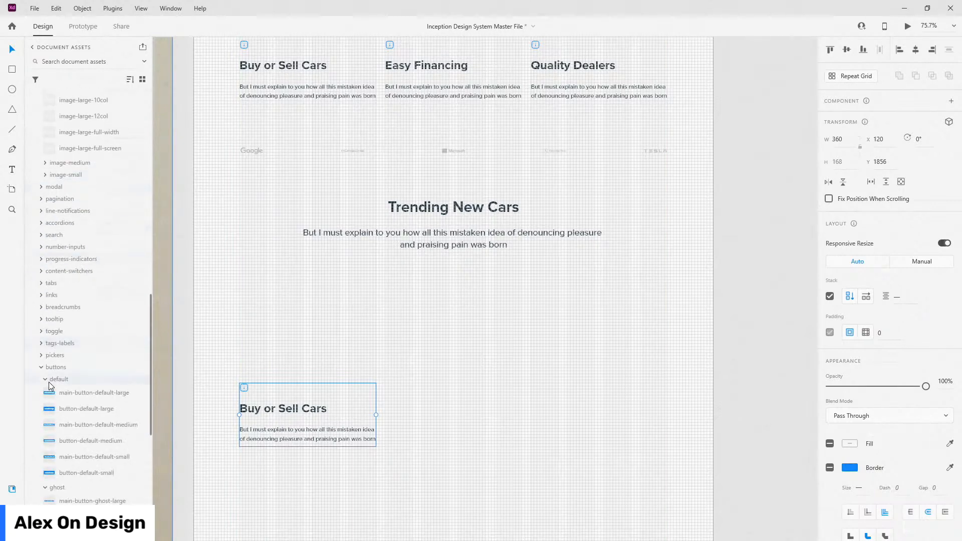
scroll(49, 386, "up", 4)
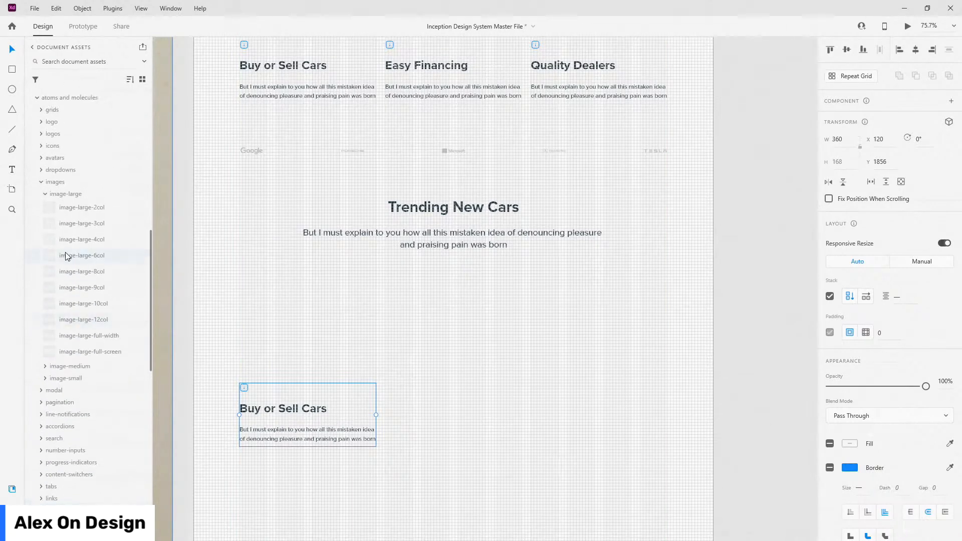
left_click_drag(257, 303, 229, 304)
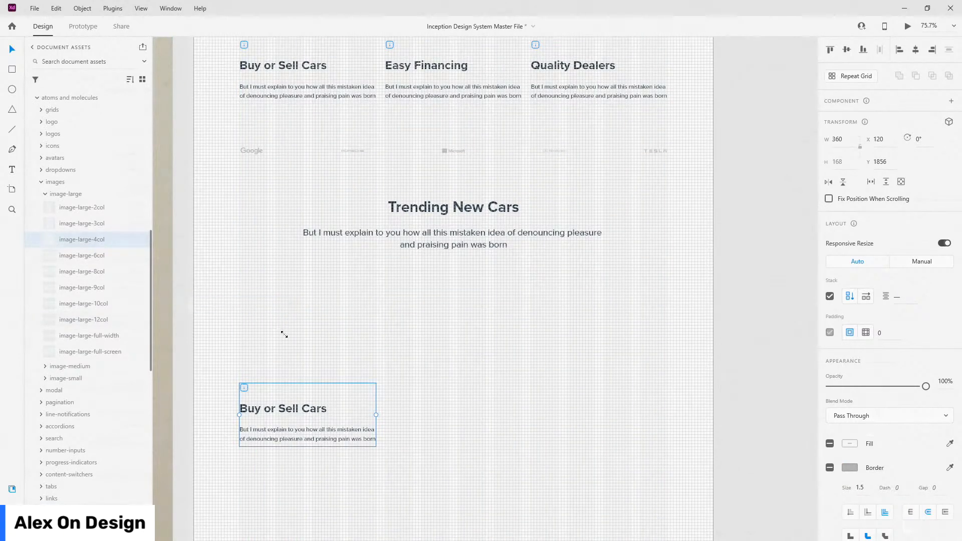
scroll(283, 334, "up", 5)
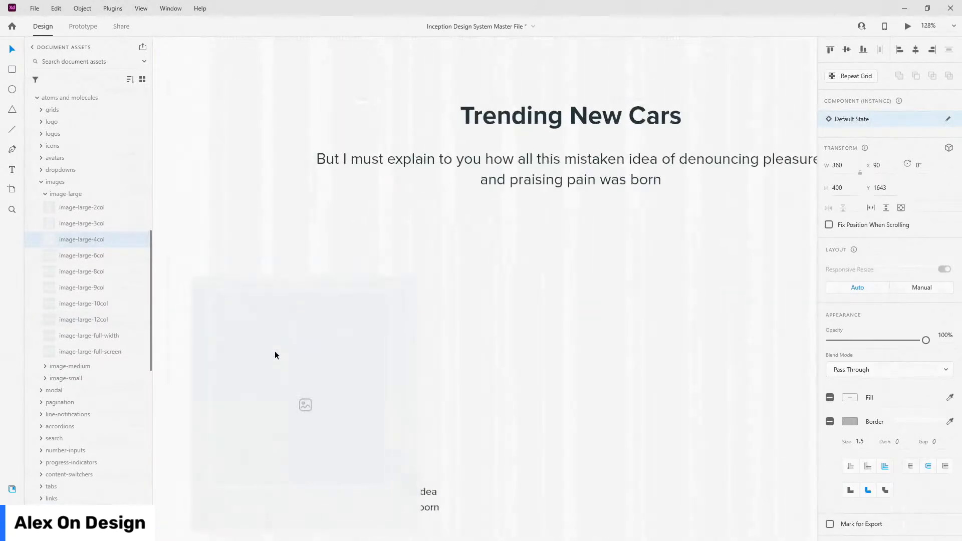
left_click_drag(297, 326, 293, 326)
scroll(332, 423, "down", 3)
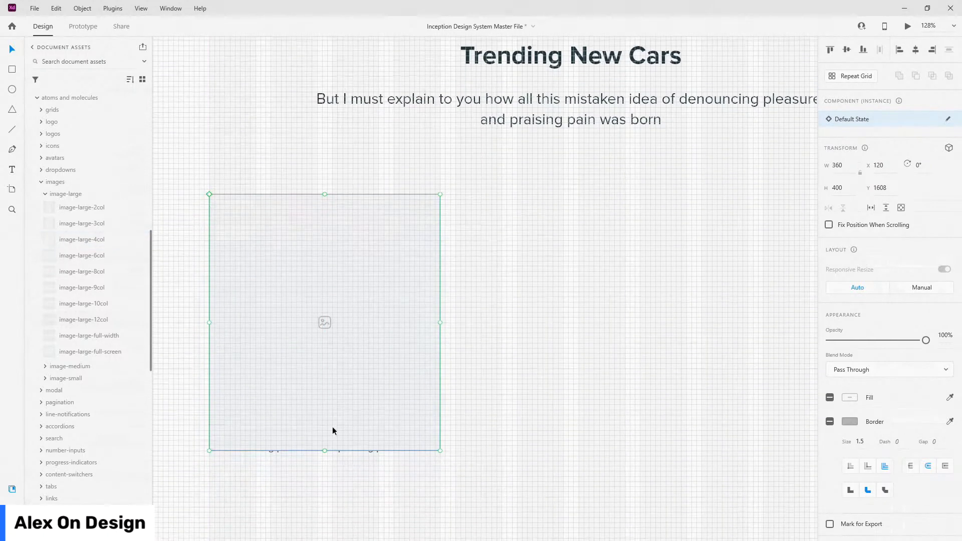
Shorten the image placeholder to a height of 224 so that it ends above the copied feature text.
left_click_drag(327, 450, 347, 349)
left_click_drag(355, 335, 353, 360)
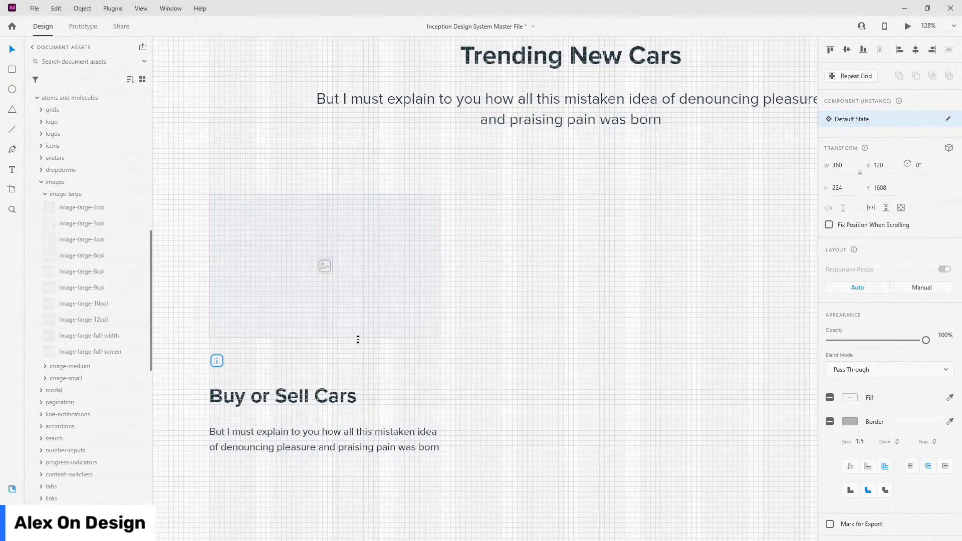
left_click_drag(358, 338, 356, 337)
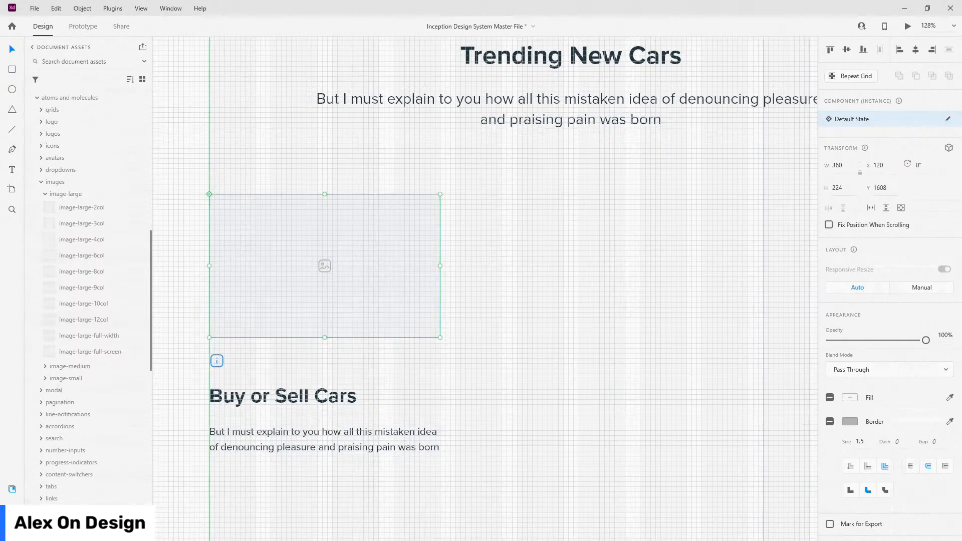
Set the copied feature's description to auto width and replace its text with "Location".
left_click(257, 395)
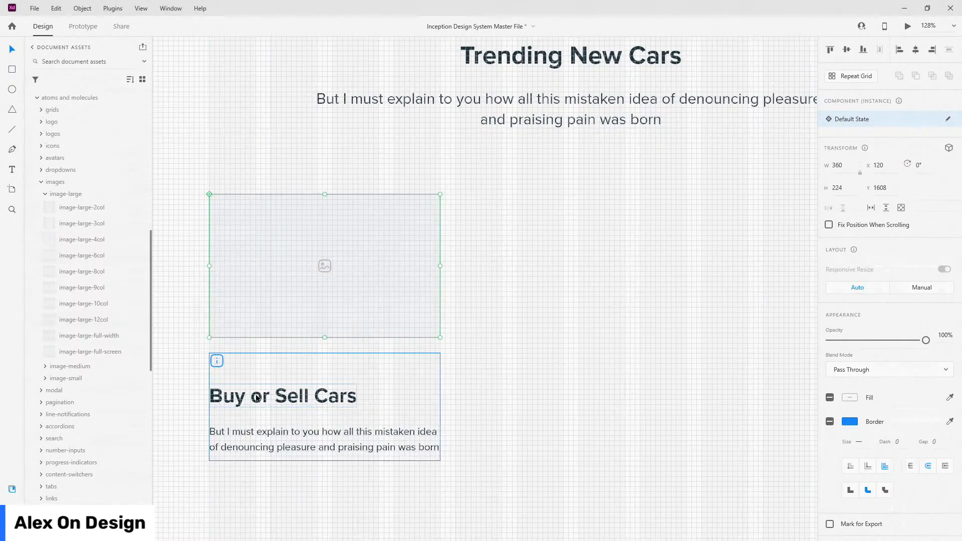
left_click(13, 507)
left_click(48, 231)
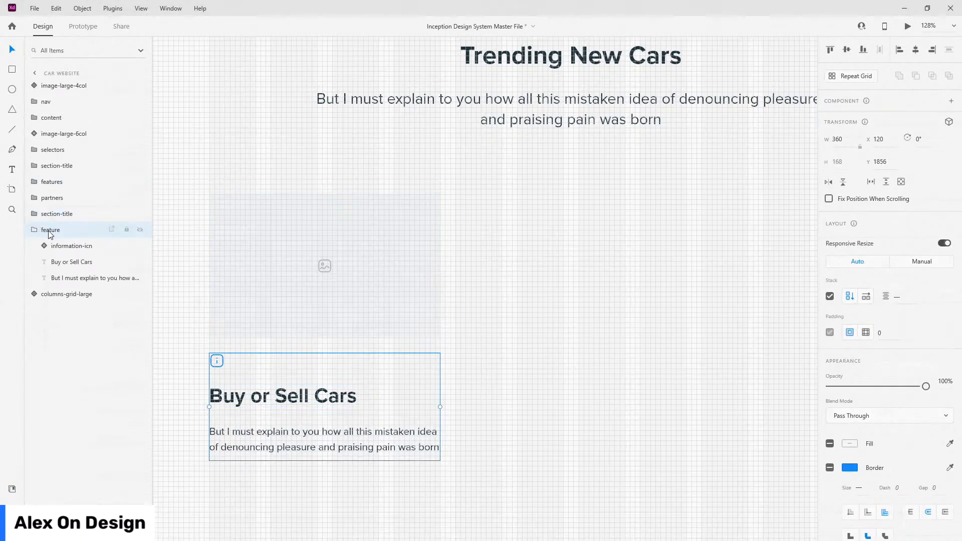
left_click(67, 246)
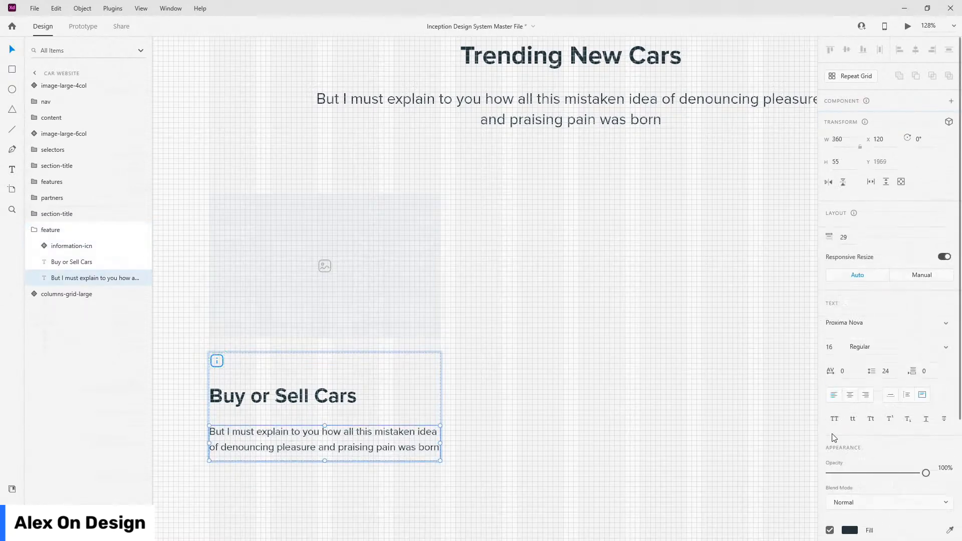
left_click(888, 395)
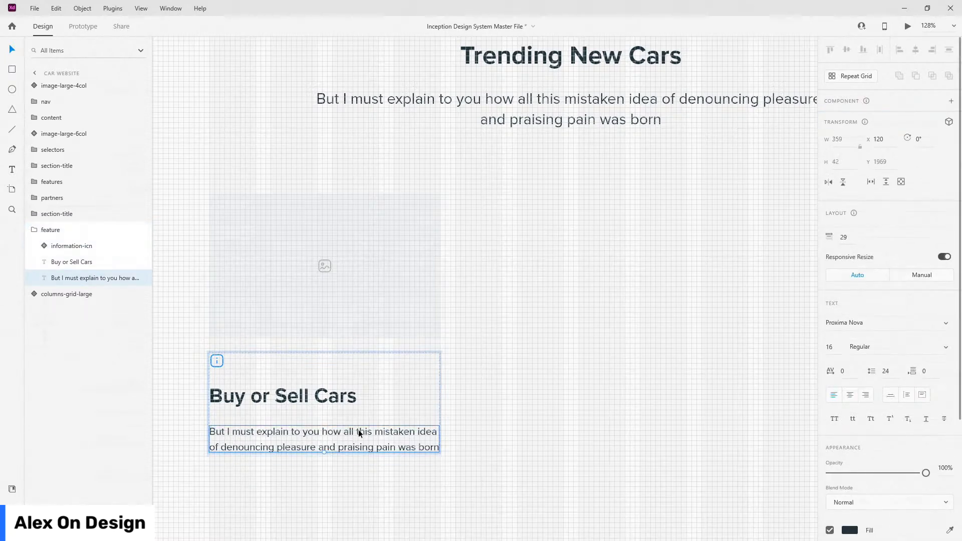
double_click(359, 431)
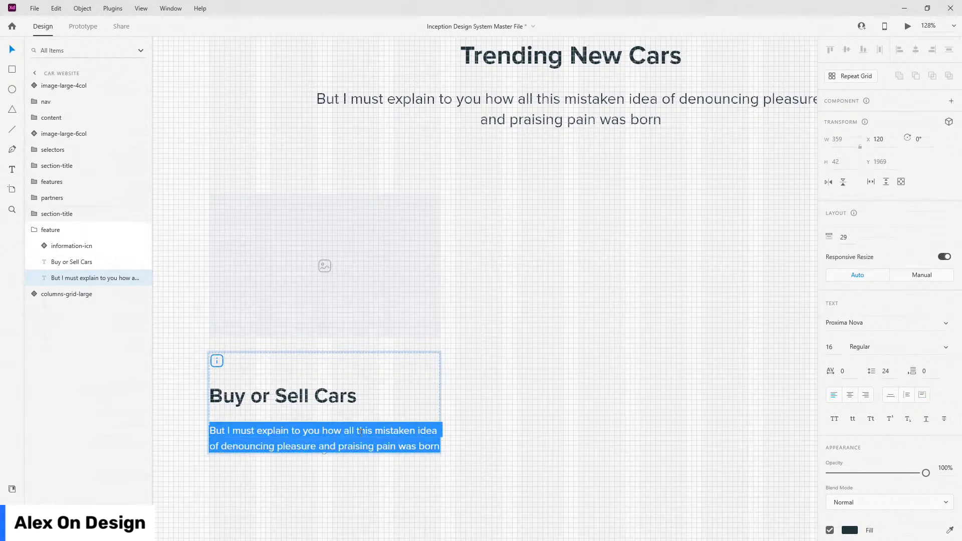
type("Location")
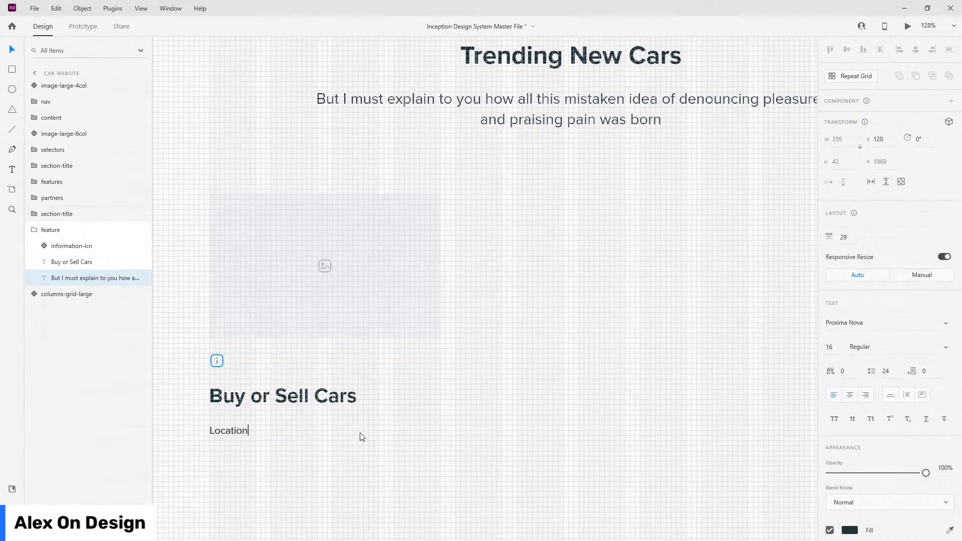
key("Escape")
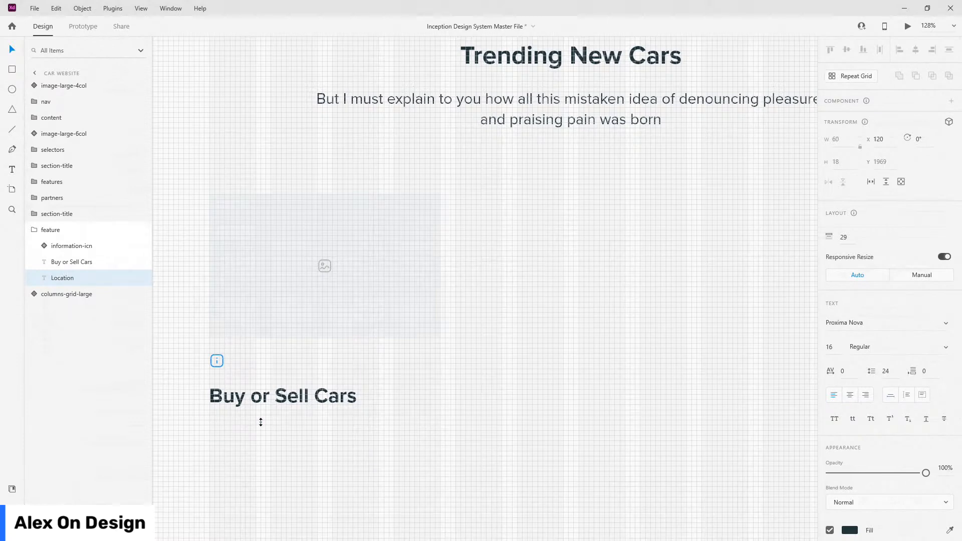
Colour the "Location" text with the Dust #B4B4B4 swatch.
left_click(12, 488)
scroll(99, 249, "up", 5)
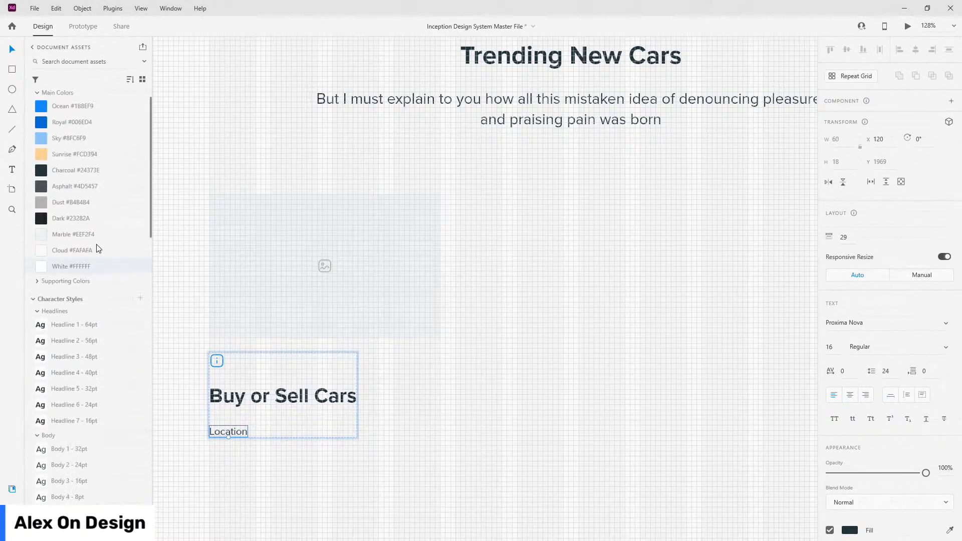
left_click(84, 221)
scroll(194, 442, "up", 5)
Turn off the feature group's stack, then set the information icon at X 120, Y 1966 with the "Location" text beside it at X 160.
left_click(12, 509)
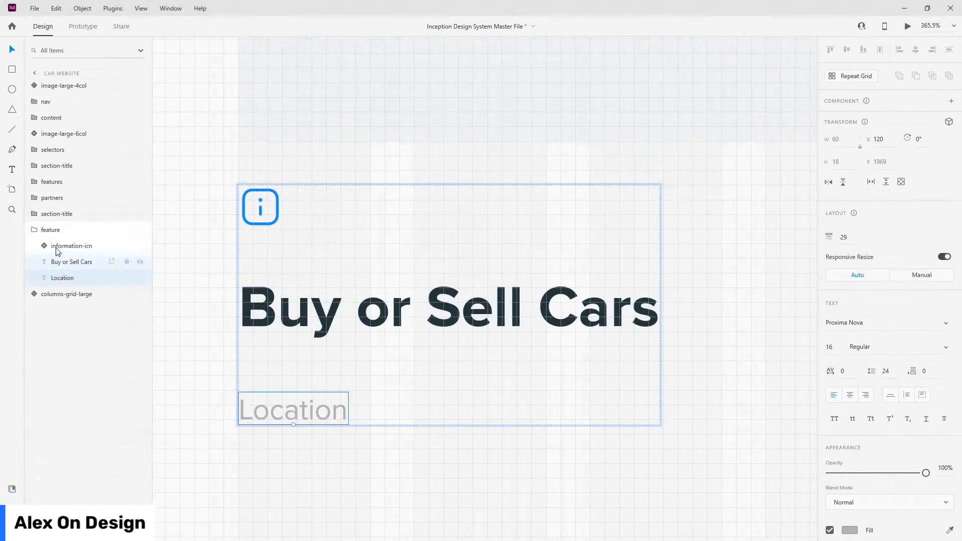
left_click(57, 230)
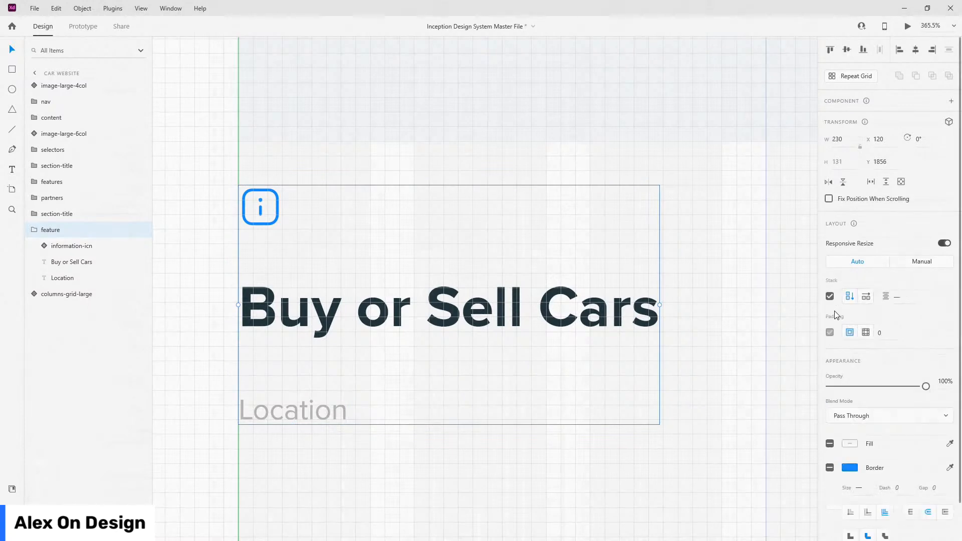
double_click(324, 409)
left_click_drag(324, 408, 426, 409)
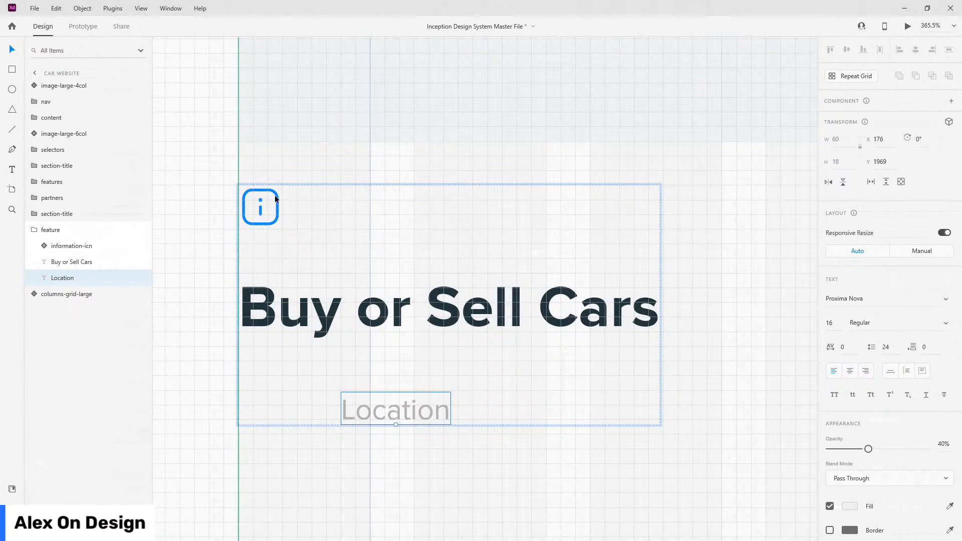
left_click(248, 227)
left_click_drag(276, 207, 276, 398)
left_click_drag(352, 410, 353, 408)
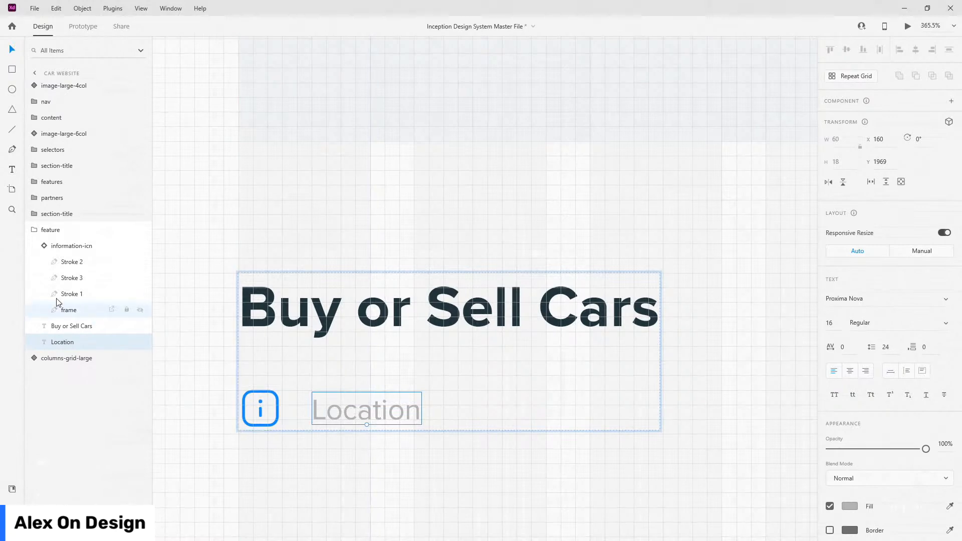
Reorder the information icon below the heading layer, group it with the "Location" text and name the group "location".
left_click(40, 245)
left_click_drag(56, 247, 70, 280)
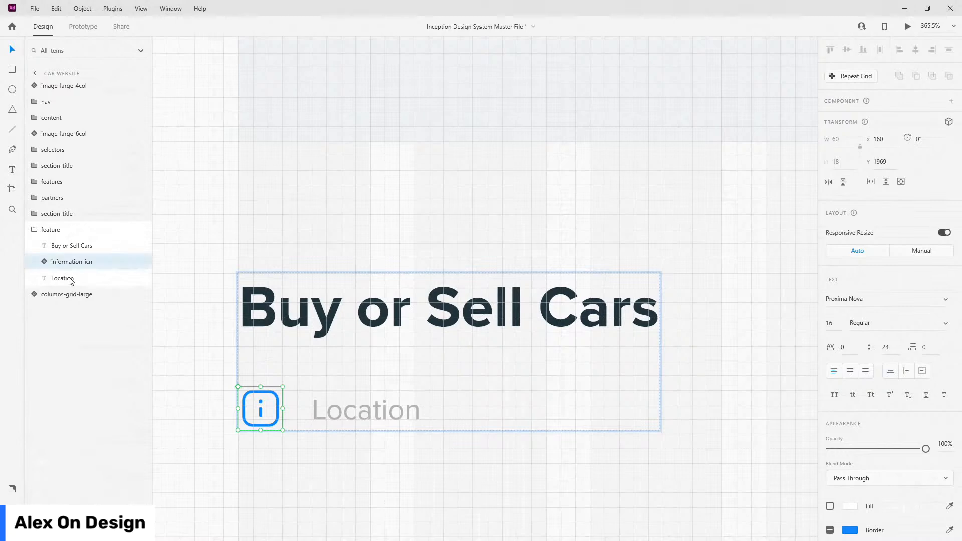
left_click(68, 278, "shift")
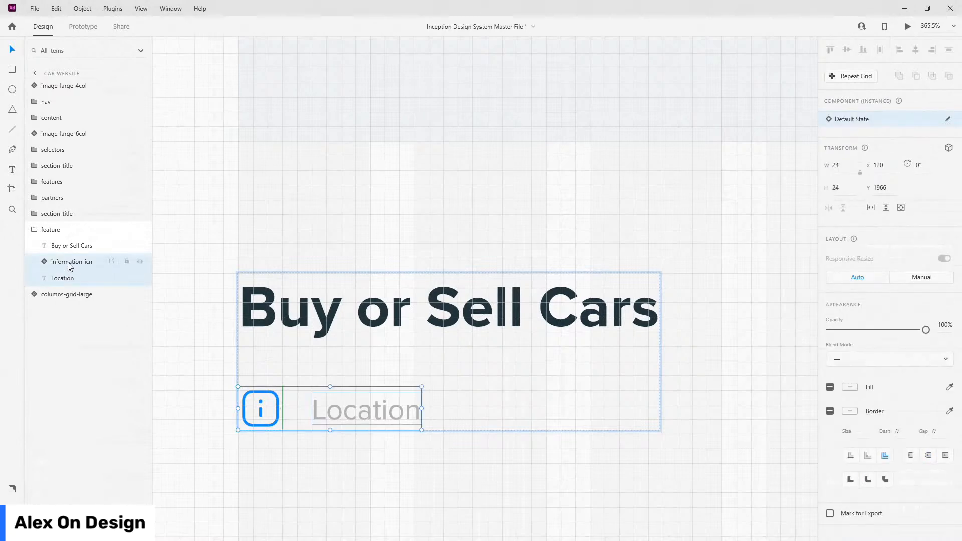
key("ctrl+g")
double_click(68, 261)
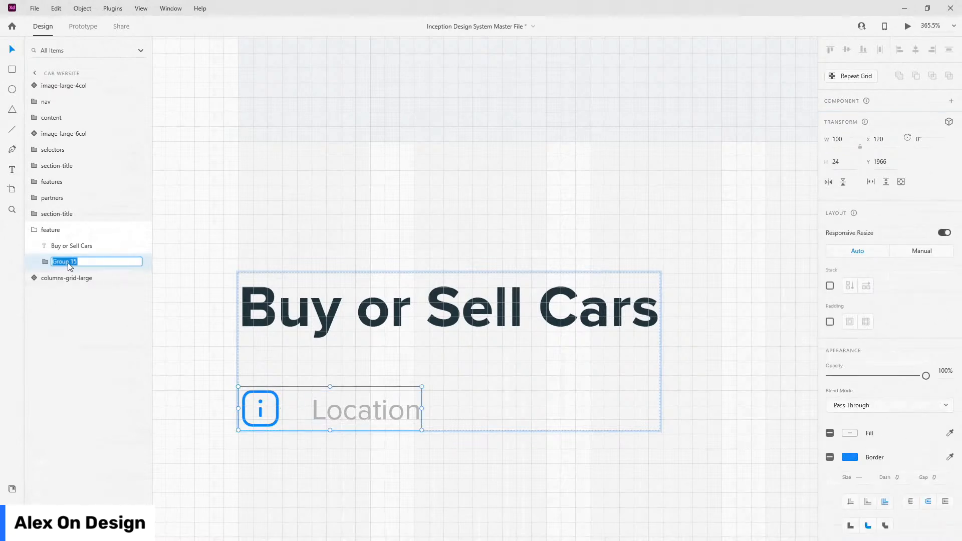
type("location")
key("Return")
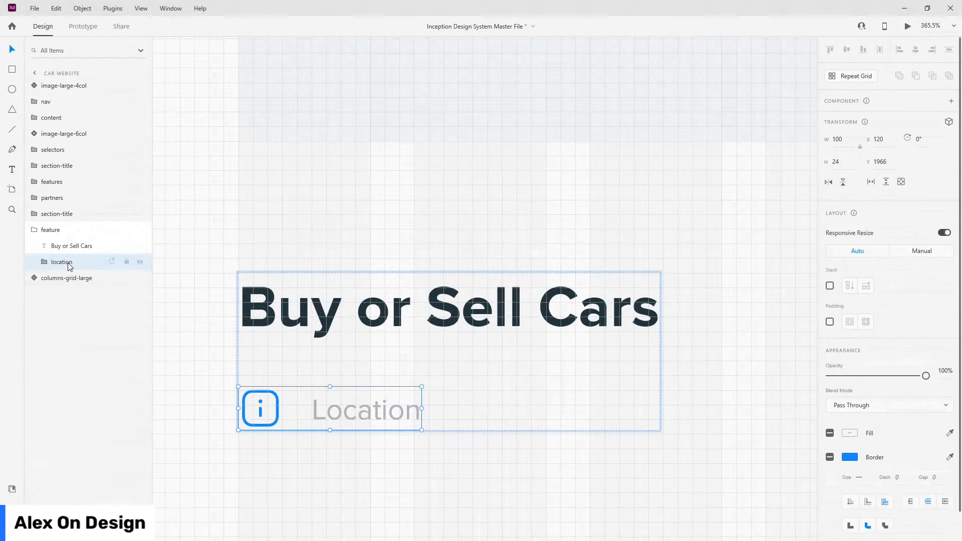
Swap the information icon in the location group for the location-icn component.
left_click(44, 263)
left_click(65, 278)
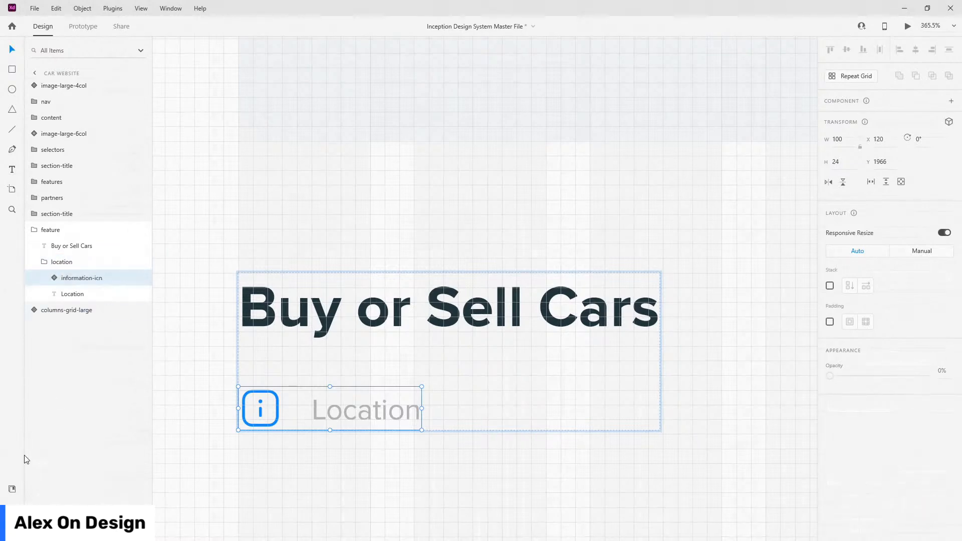
left_click(12, 488)
scroll(47, 341, "down", 6)
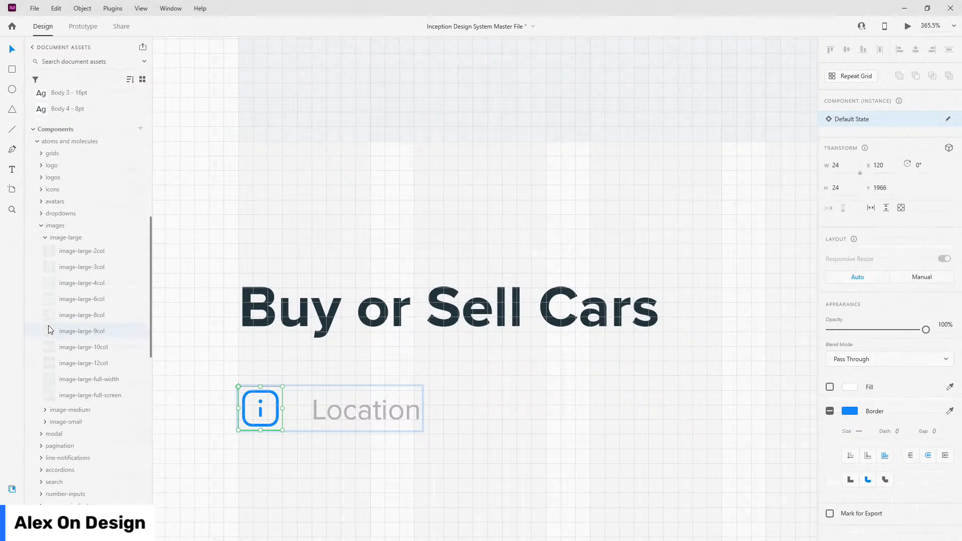
scroll(57, 315, "up", 4)
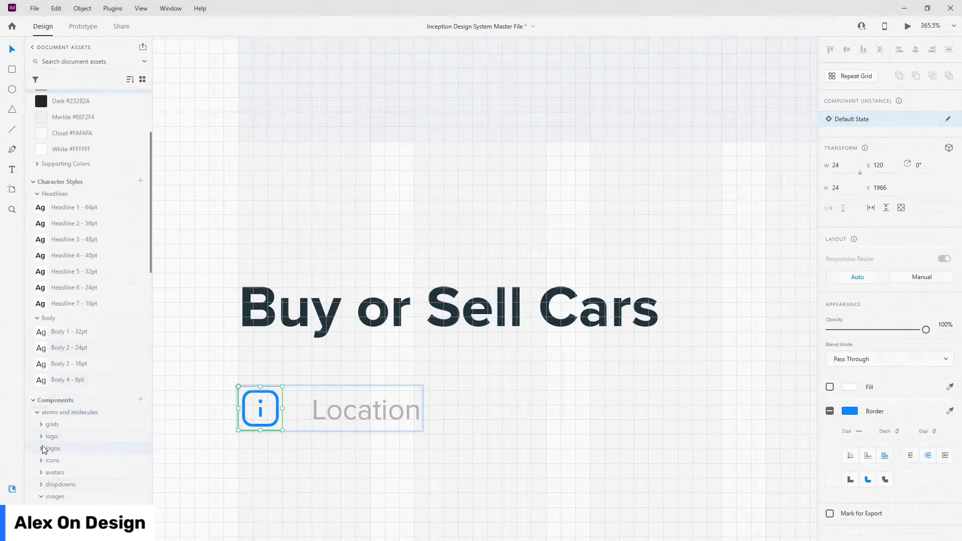
scroll(78, 258, "down", 5)
left_click(76, 255)
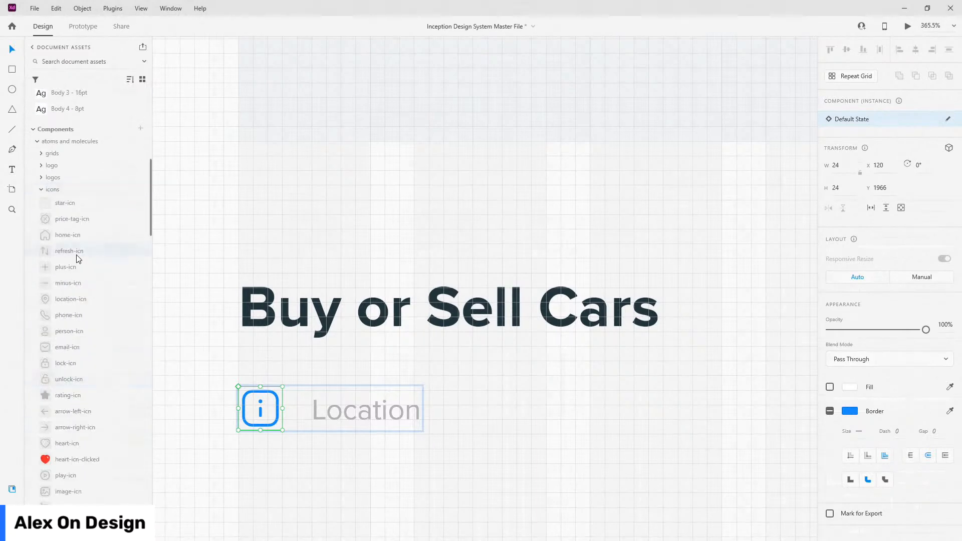
scroll(76, 255, "down", 3)
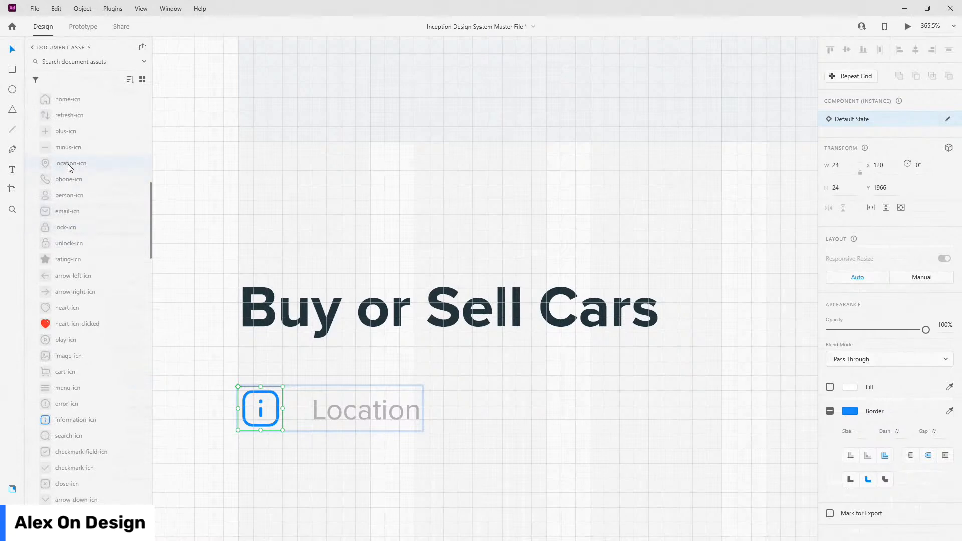
left_click_drag(263, 410, 259, 399)
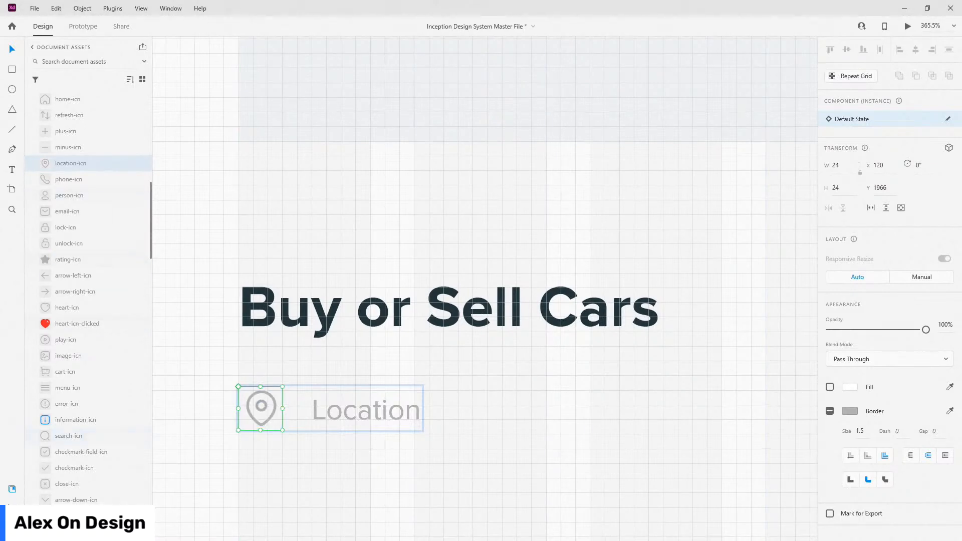
Duplicate the card's "Buy or Sell Cars" heading and move the copy directly above it to Y 1860.
left_click(12, 509)
left_click(44, 261)
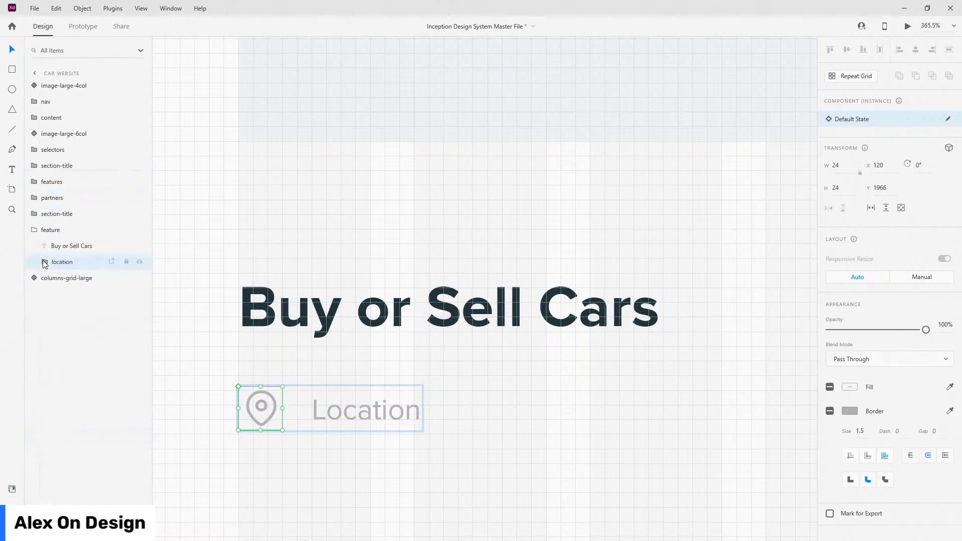
left_click(68, 251)
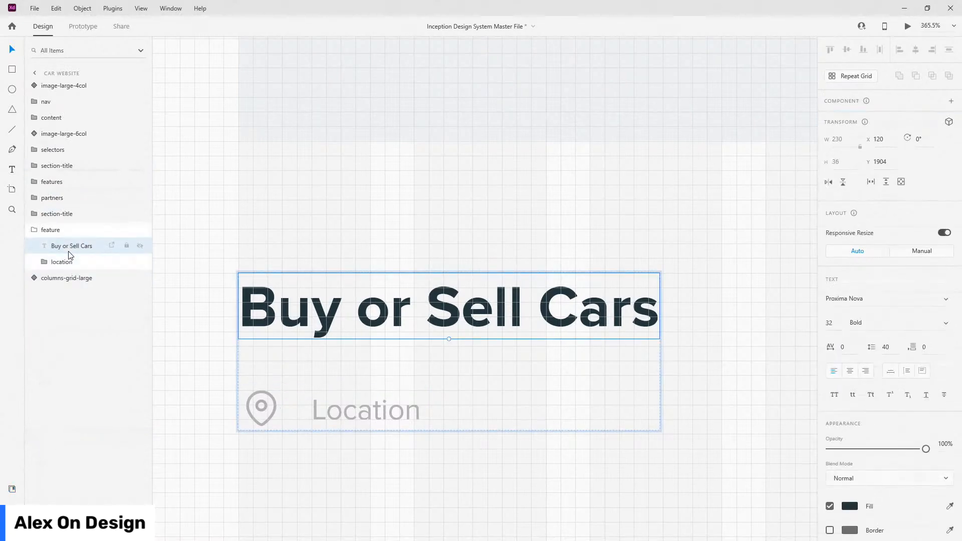
scroll(488, 297, "down", 1)
scroll(488, 297, "down", 5)
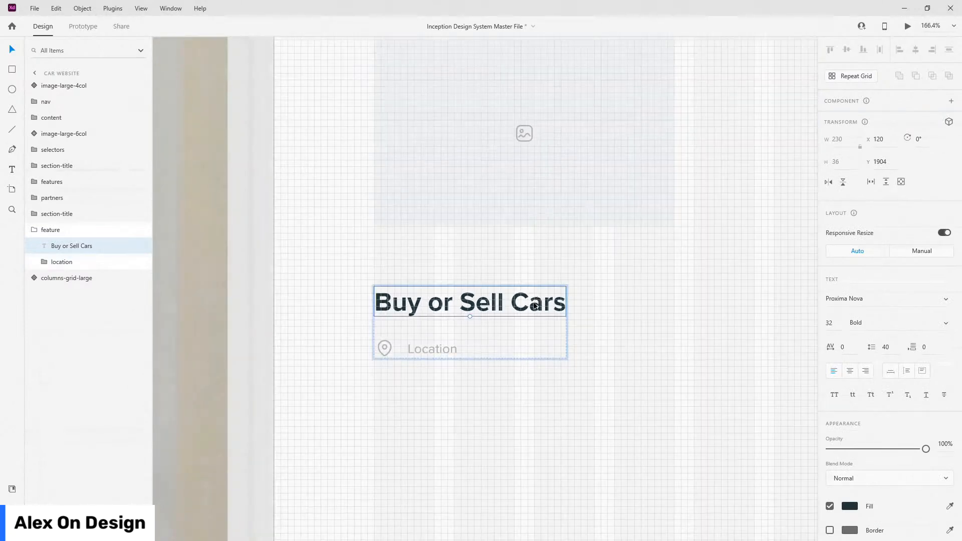
key("ctrl+d")
left_click_drag(527, 308, 519, 271)
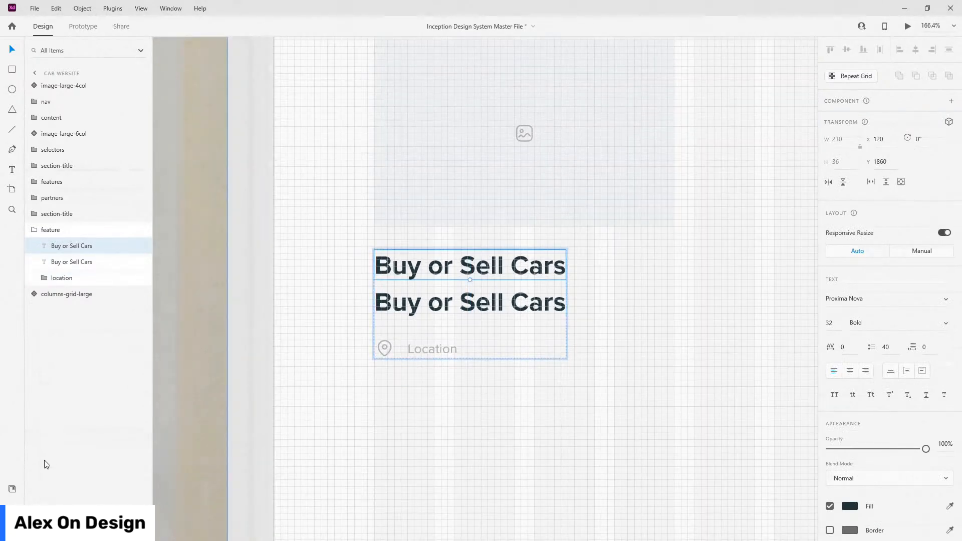
Apply the Headline 6 - 24pt style and the Royal #006ED4 colour to the upper heading copy.
left_click(13, 489)
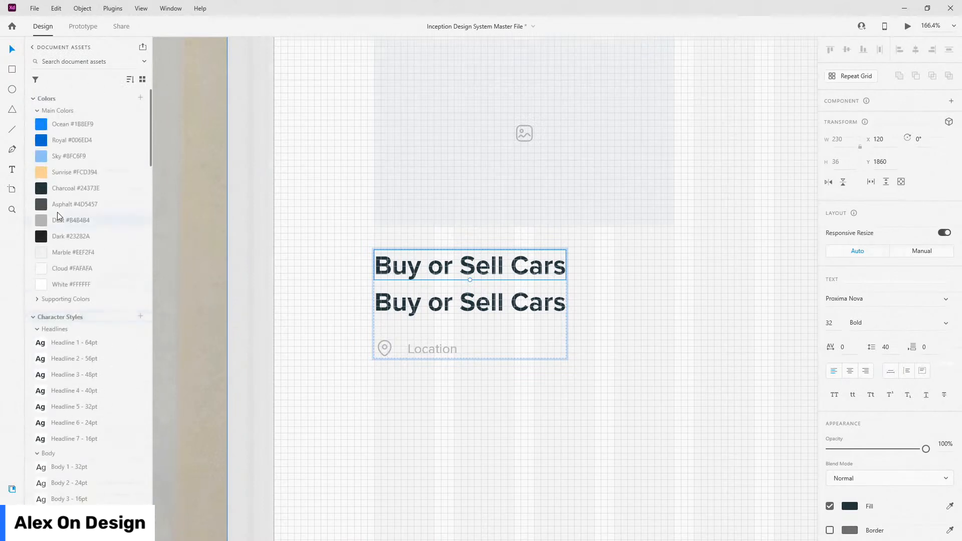
left_click(79, 424)
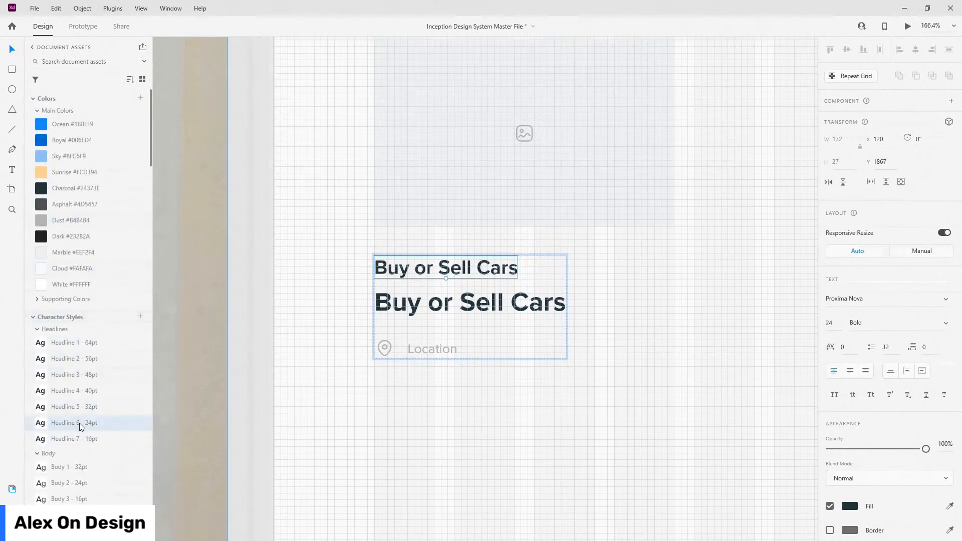
left_click(66, 141)
Replace the blue heading's text with the price "$24.526".
double_click(454, 268)
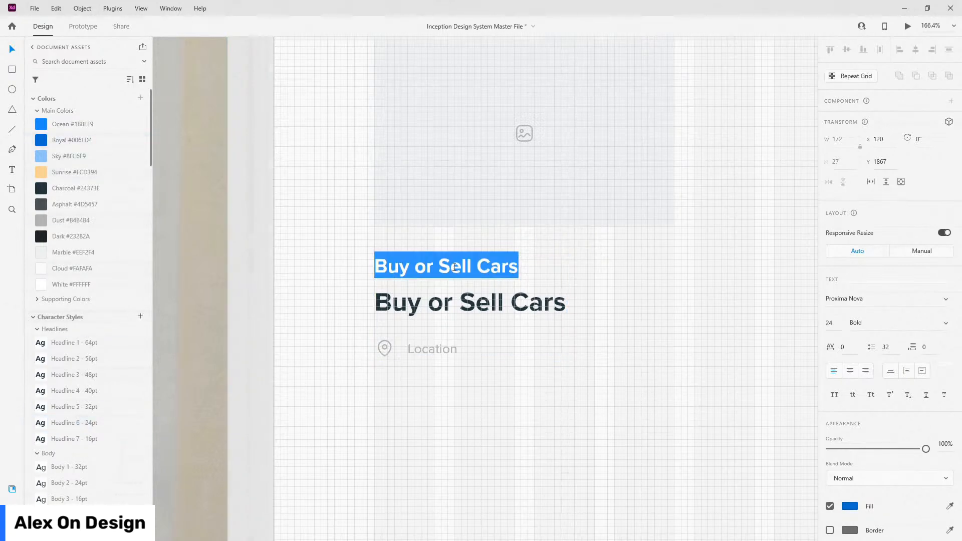
type("$")
type("Price")
key("BackSpace")
key("BackSpace")
key("BackSpace")
key("BackSpace")
key("BackSpace")
type("24")
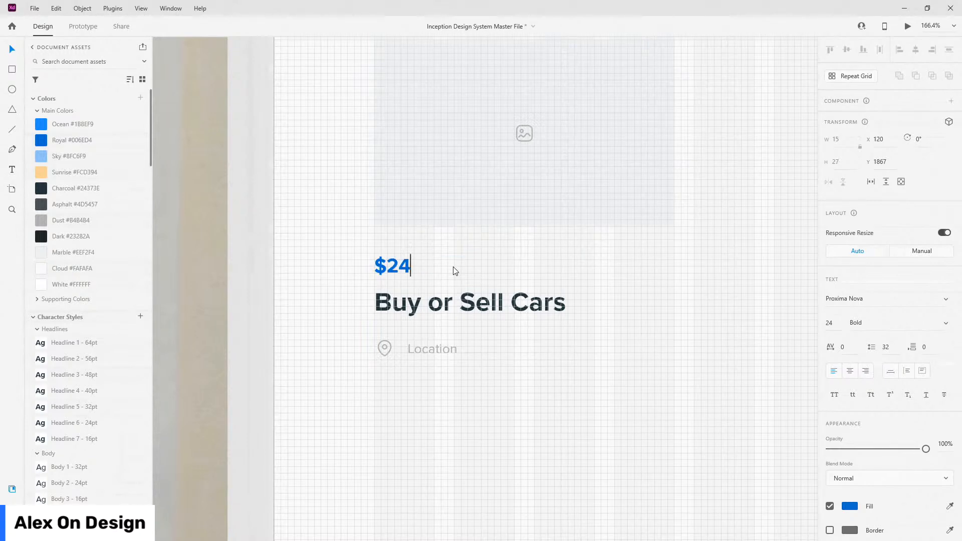
type(".526")
left_click(532, 274)
Replace the "Buy or Sell Cars" heading with "Mercedes-Benz GLC" and "220D 4Matic" on two lines.
double_click(518, 309)
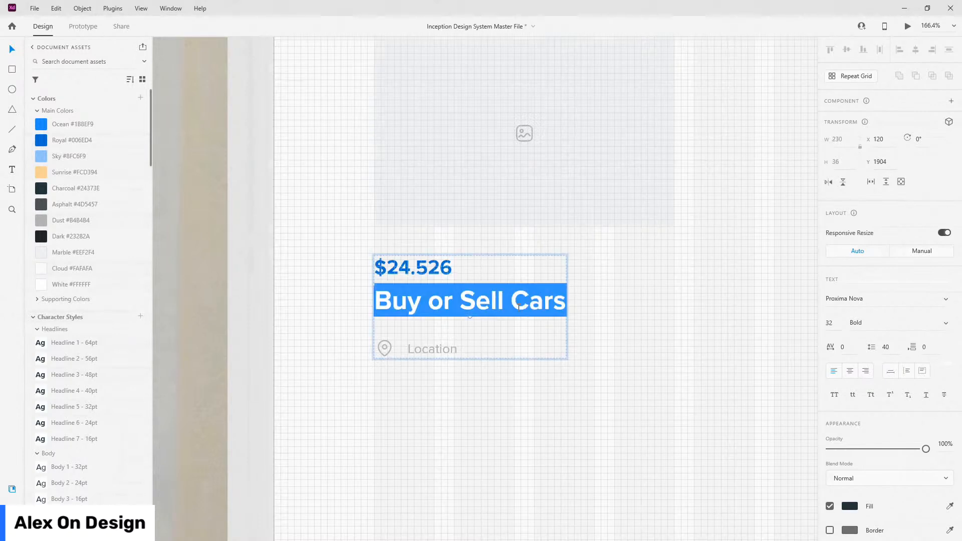
type("Mercedes-")
type("Benz")
key("BackSpace")
type("nz GLC")
key("Return")
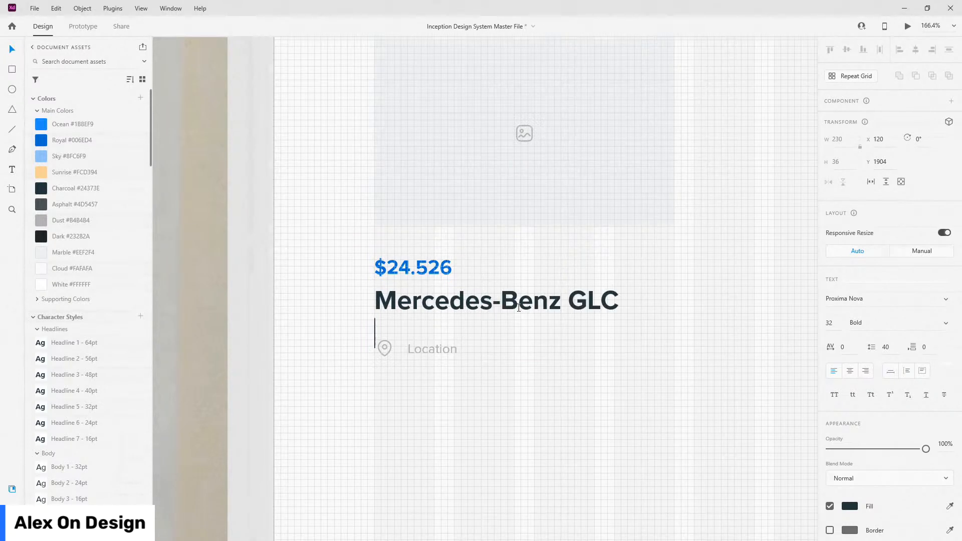
type("220")
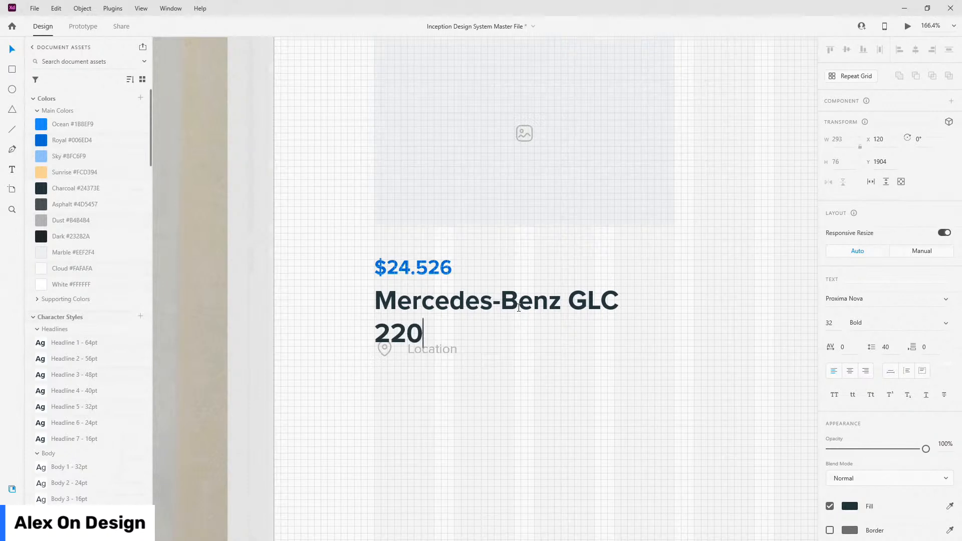
key("BackSpace")
type("D 4Mar")
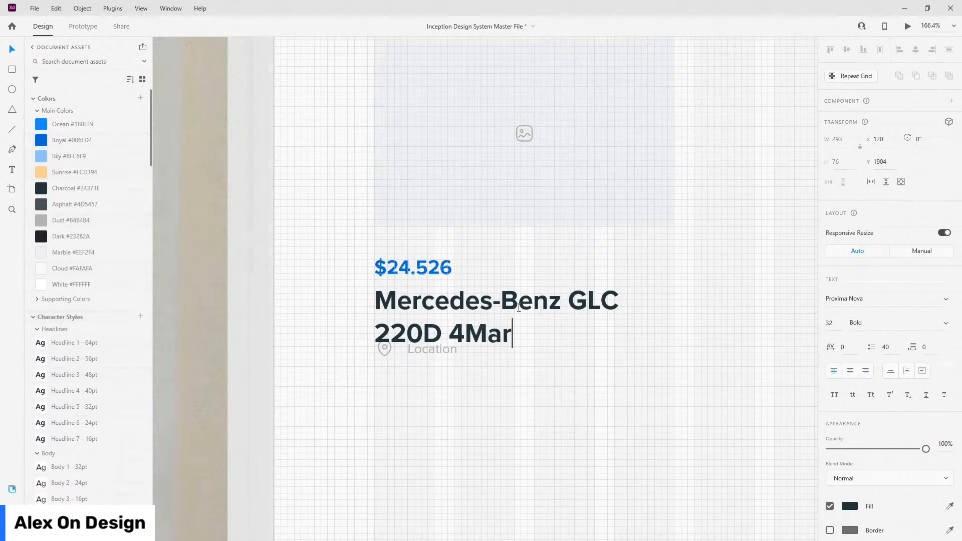
key("BackSpace")
type("tiv")
key("BackSpace")
type("c")
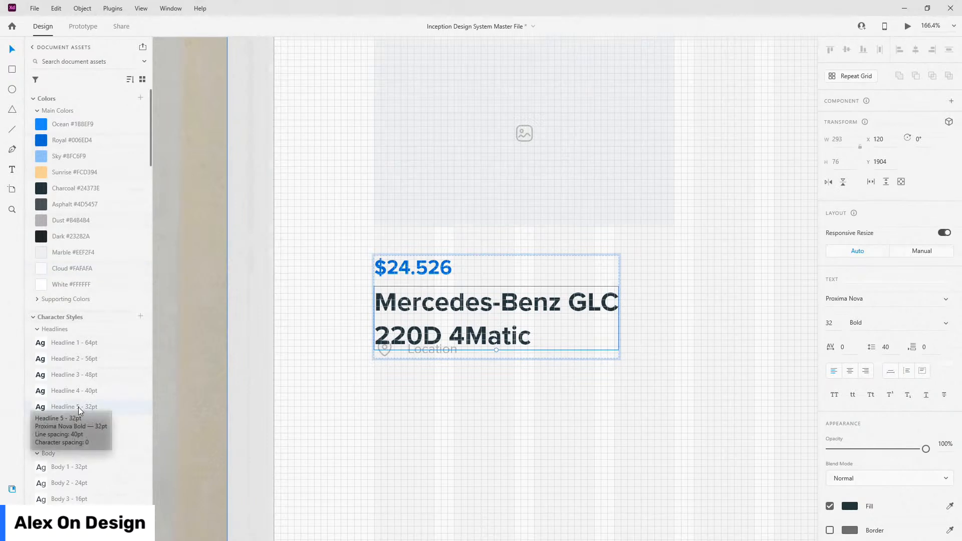
Apply the Headline 6 - 24pt character style to the "Mercedes-Benz GLC 220D 4Matic" heading.
scroll(414, 302, "down", 3)
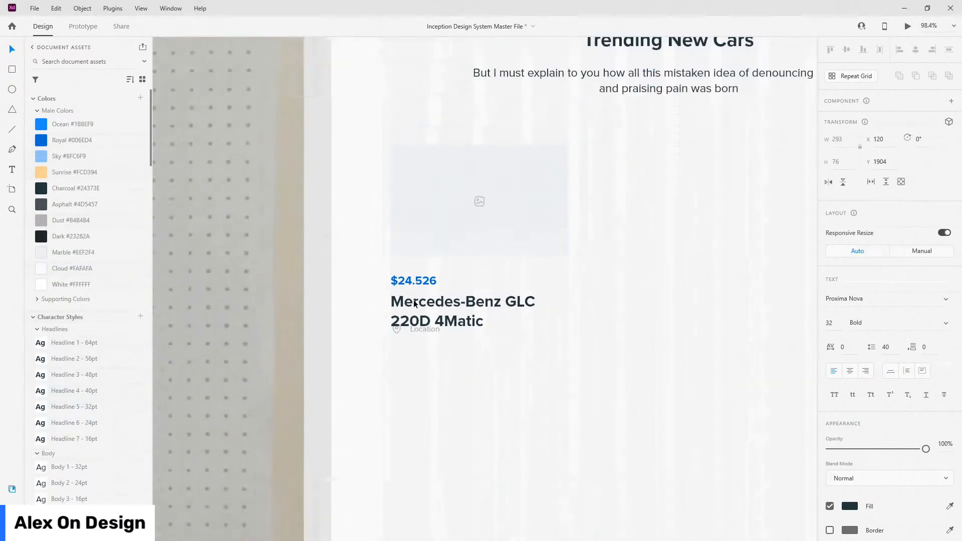
scroll(414, 302, "up", 2)
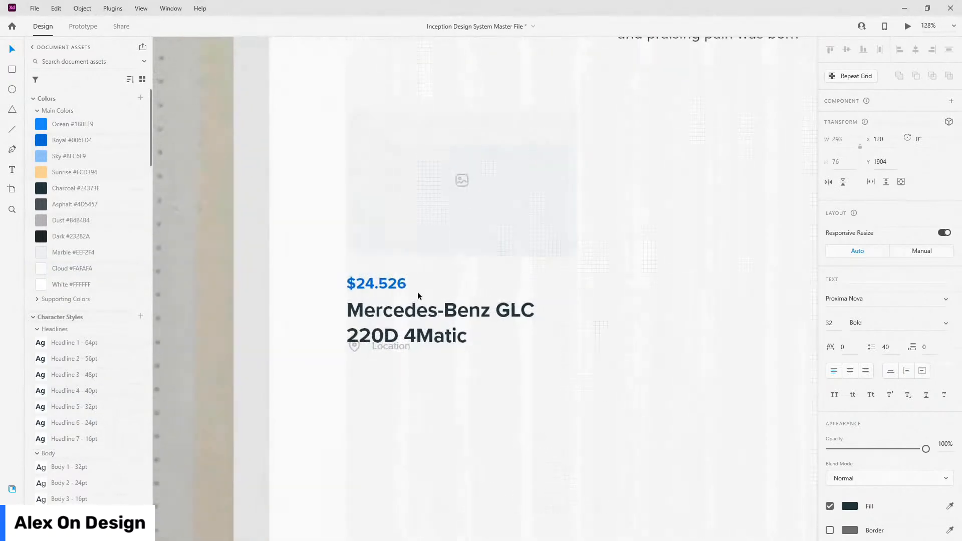
left_click(103, 423)
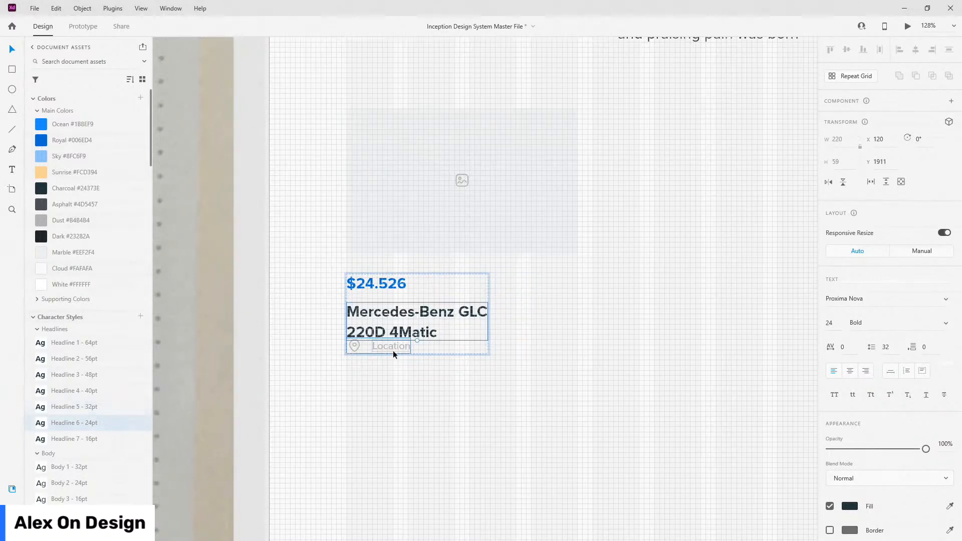
Move the image-large-4col layer into the feature group, above the price text.
left_click(12, 509)
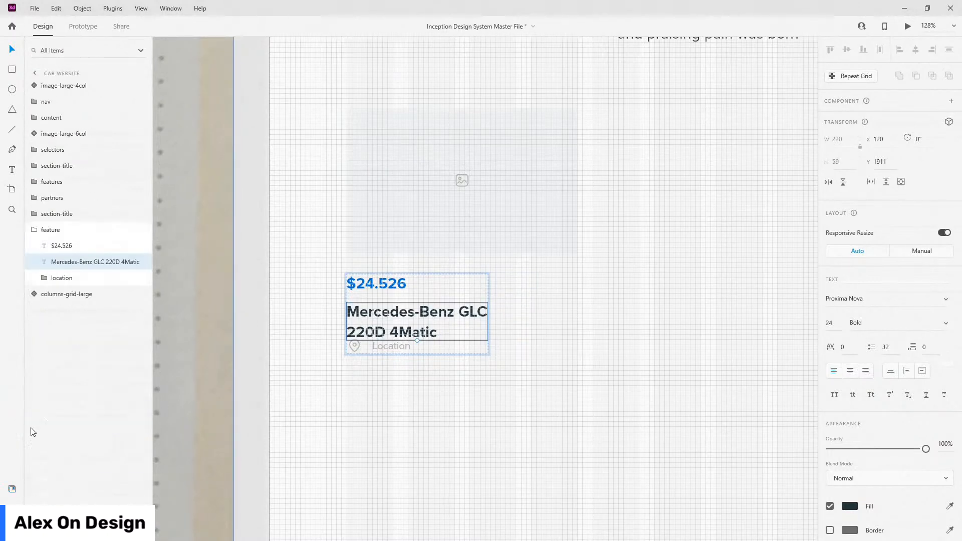
left_click(64, 279)
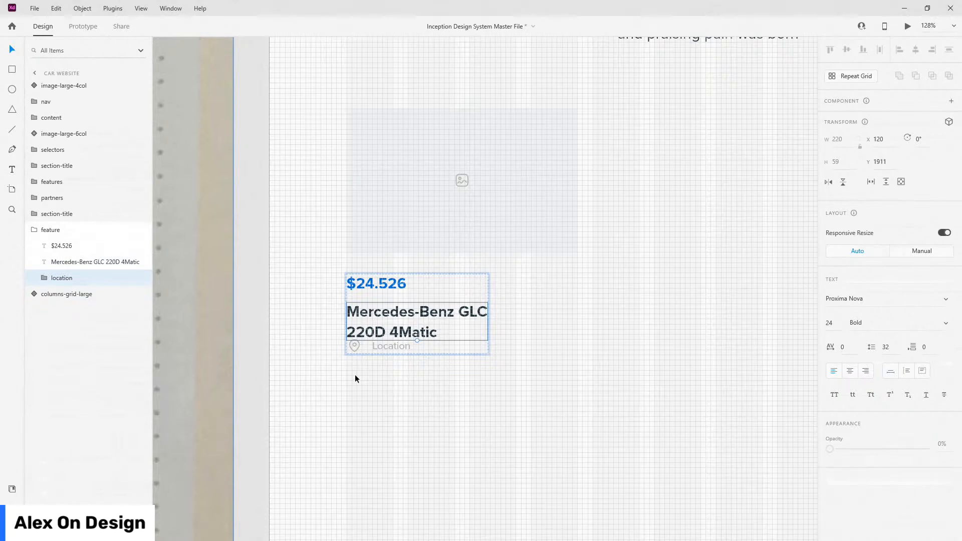
scroll(357, 362, "up", 2)
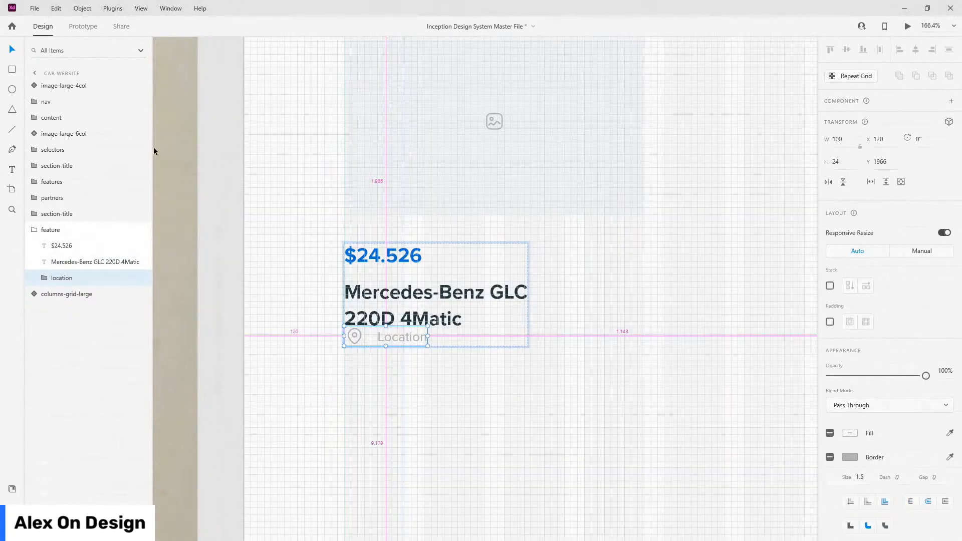
left_click_drag(62, 83, 67, 241)
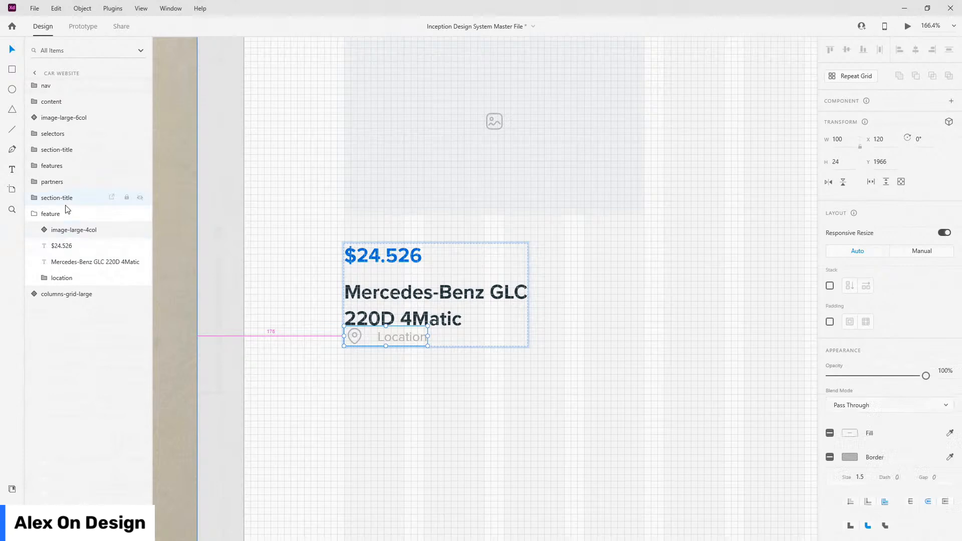
Rename the feature group as car-card.
left_click(50, 214)
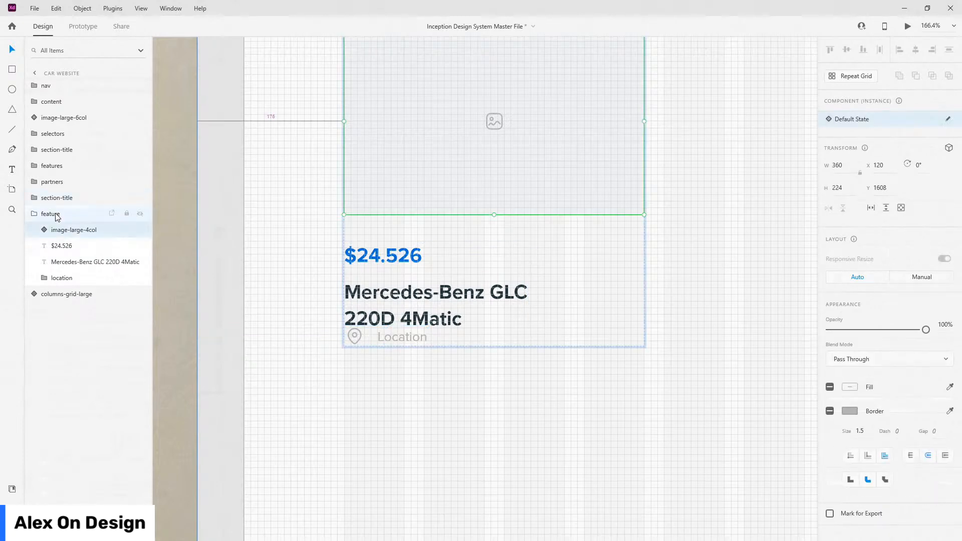
double_click(50, 214)
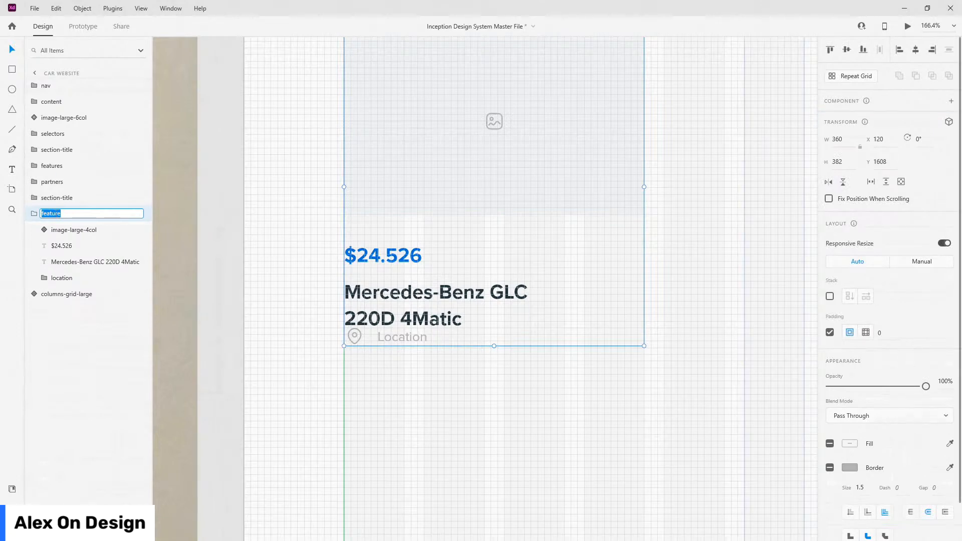
type("car-card")
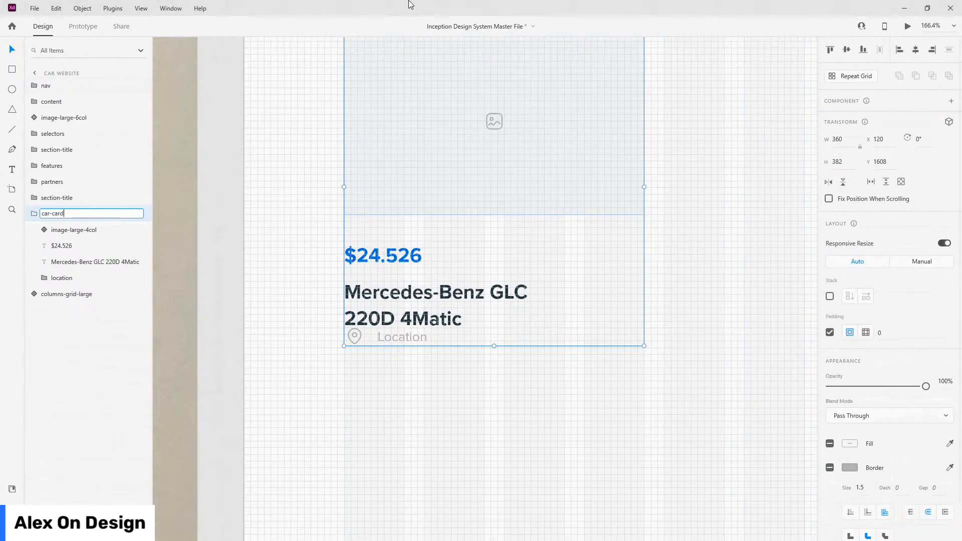
key("Return")
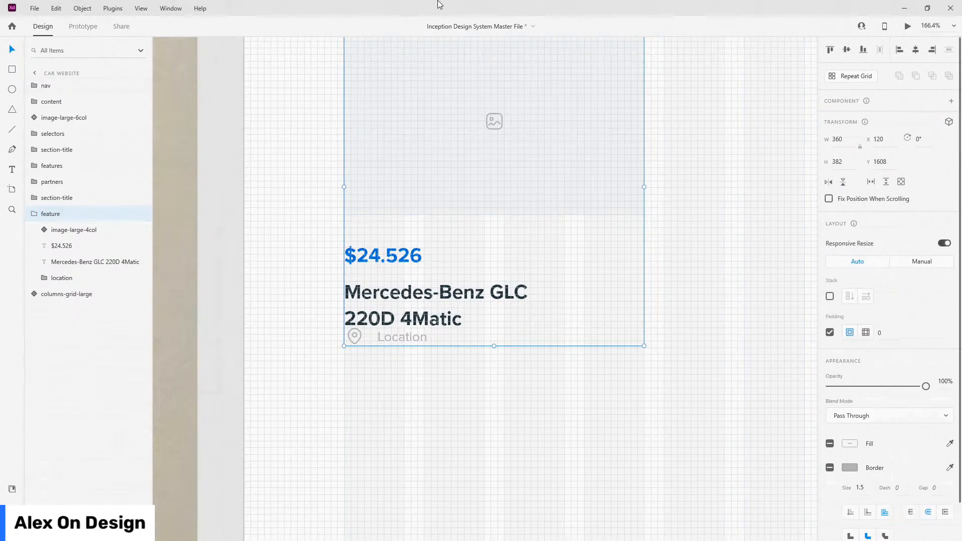
Enable a vertical stack on the car-card group with a spacing of 24.
left_click(829, 297)
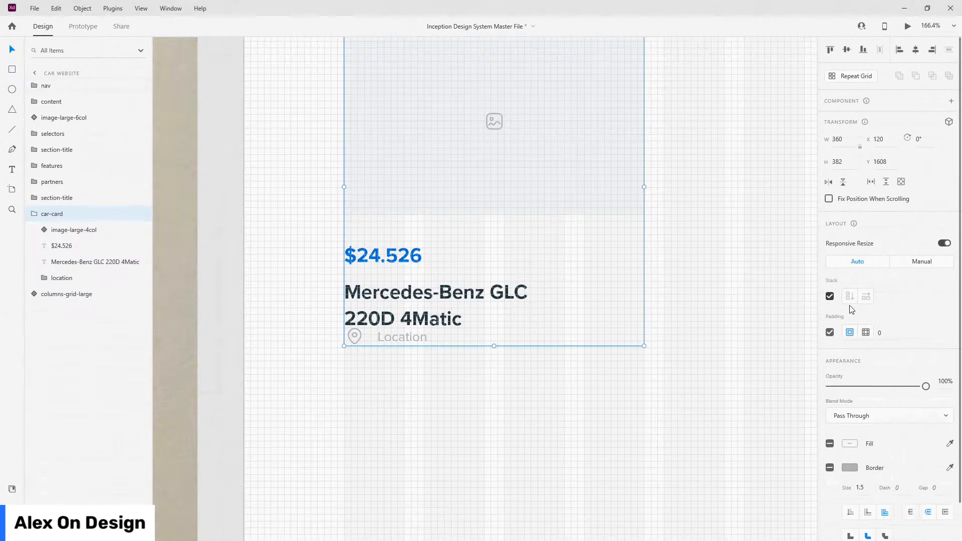
left_click(905, 299)
type("24")
key("Return")
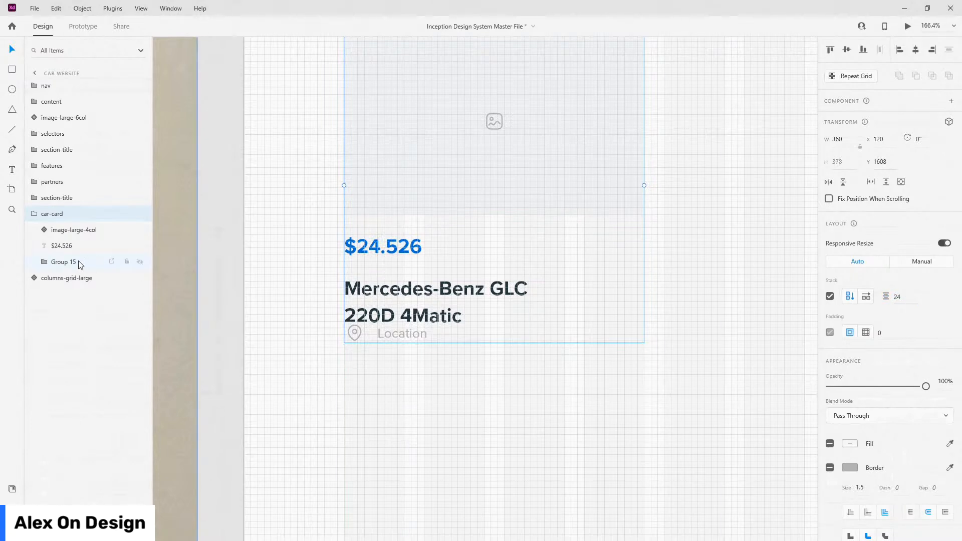
Ungroup the nested group holding the car name and location inside the car-card stack.
left_click(51, 264)
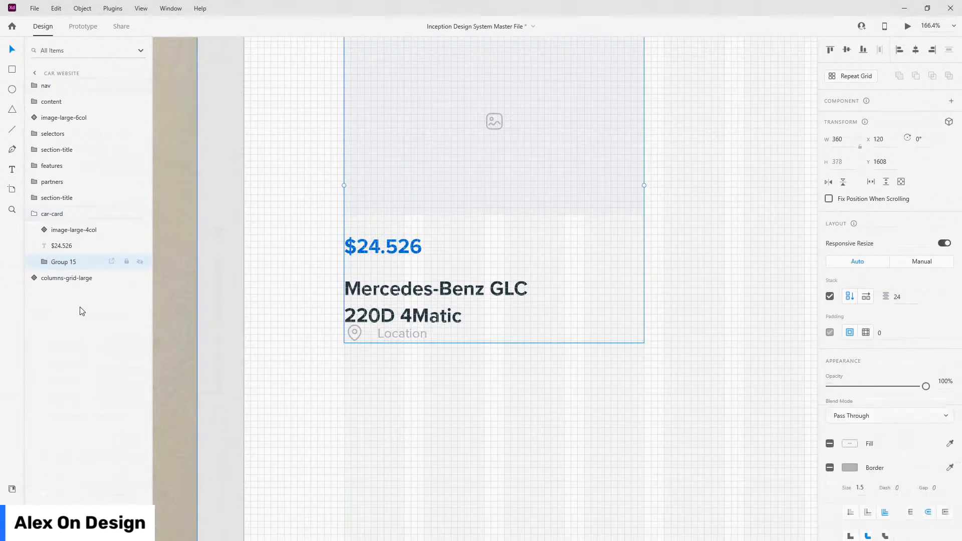
left_click(67, 264)
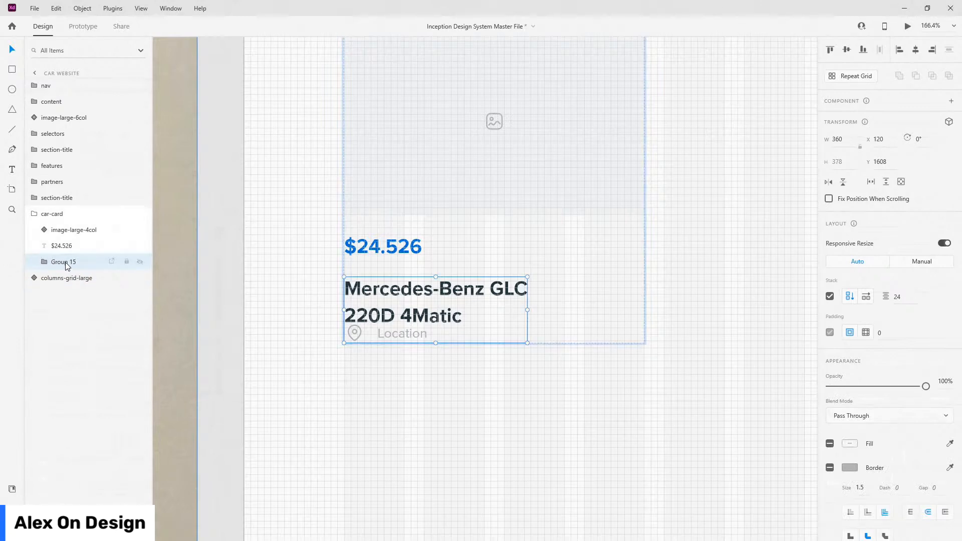
right_click(65, 263)
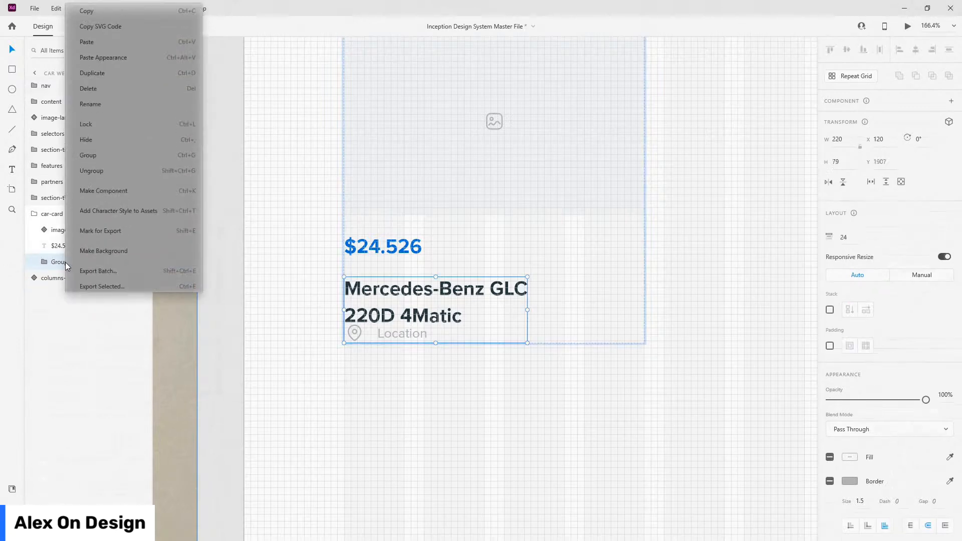
left_click(101, 168)
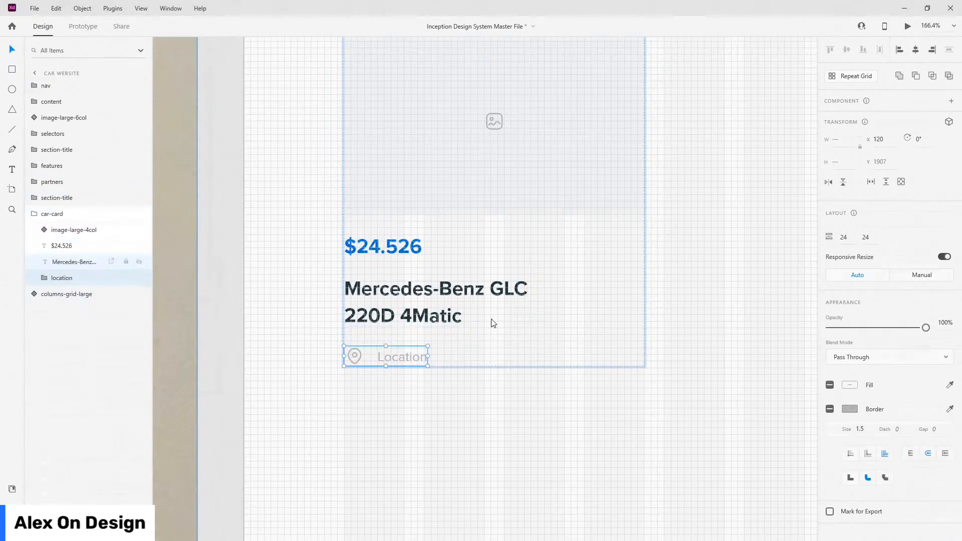
left_click(400, 314)
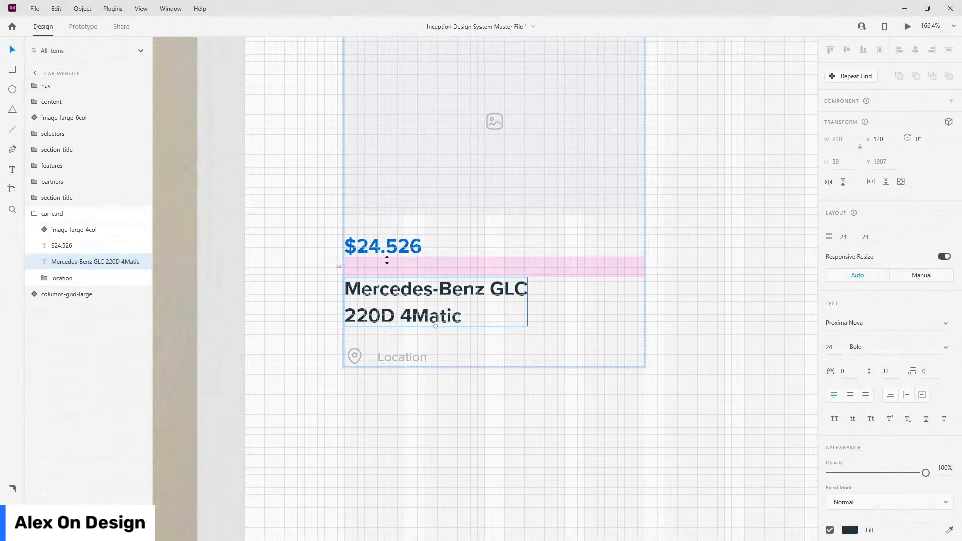
Move the whole car-card group up to Y 1584, closer to the Trending New Cars title.
left_click(32, 215)
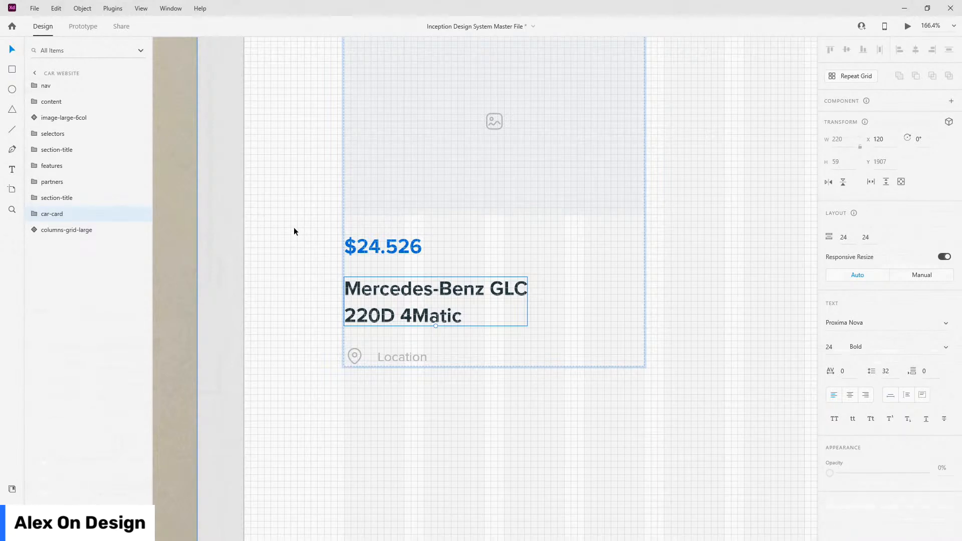
key("Escape")
scroll(298, 228, "down", 4)
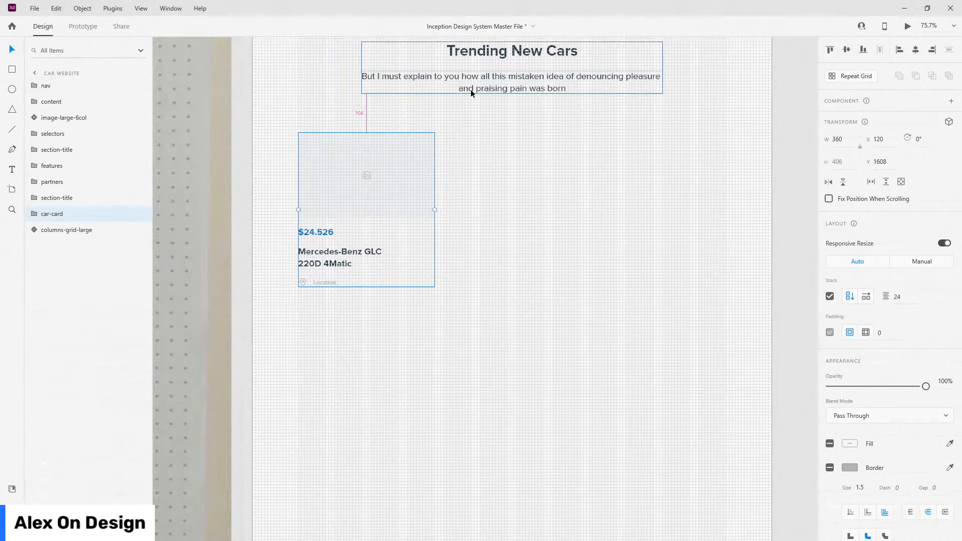
key("shift+Up")
key("shift+Up")
key("shift+Up")
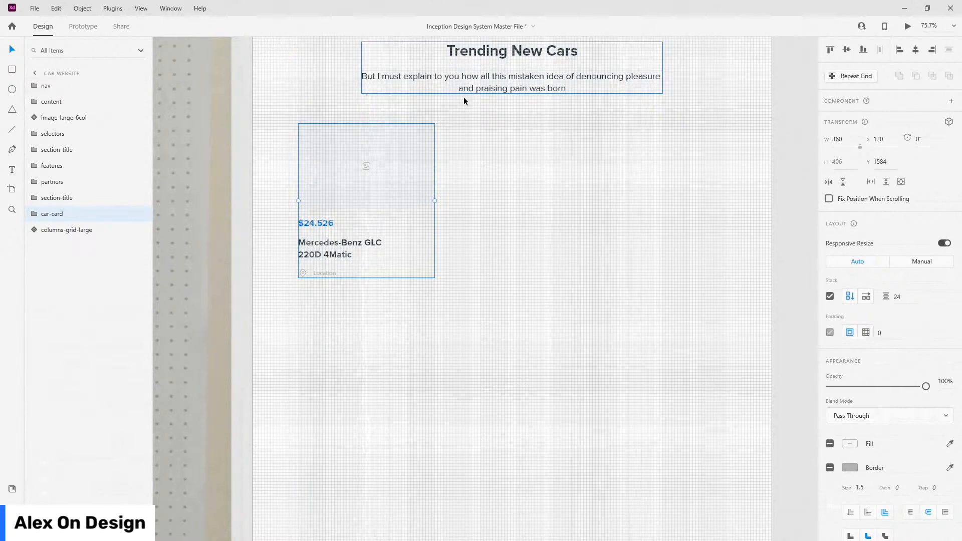
Wrap the car-card in a new group named car-cards and enable stacking on that group.
key("ctrl+g")
double_click(54, 215)
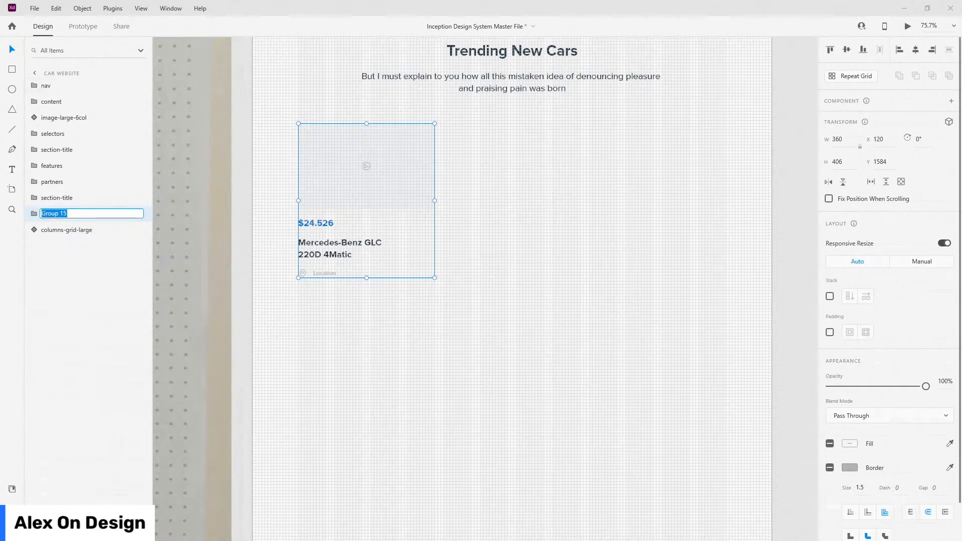
type("car-cards")
key("Return")
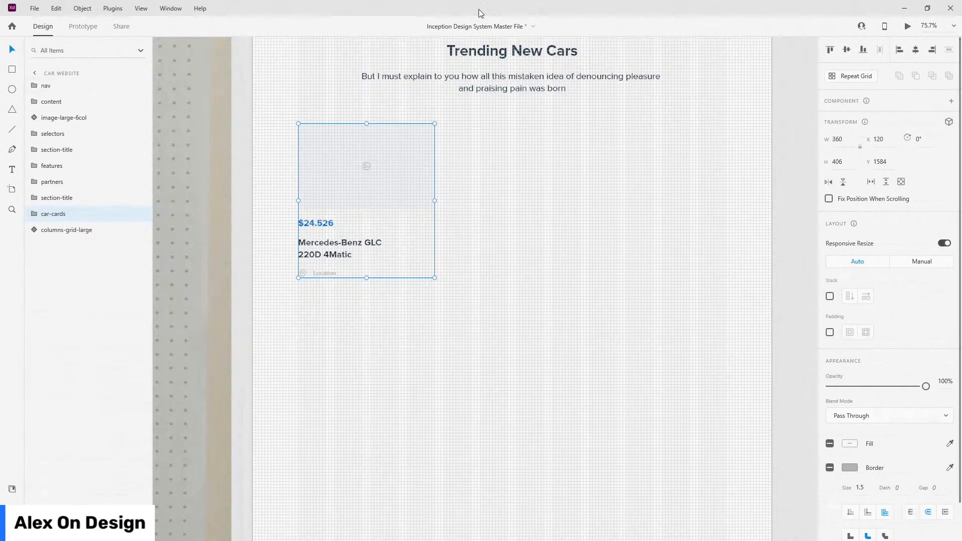
left_click(830, 296)
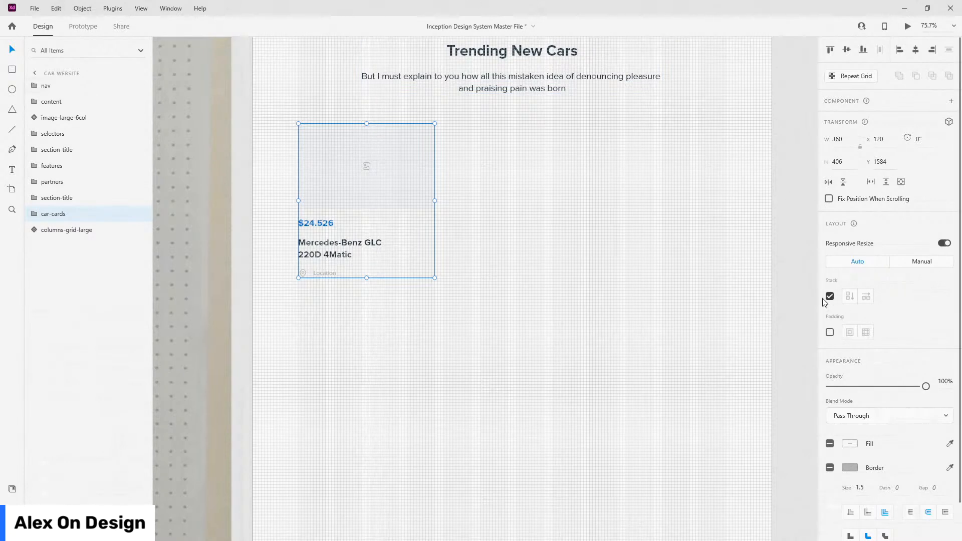
Wrap the car-card inside the car-cards group in a nested group named row.
left_click(35, 215)
left_click(59, 230)
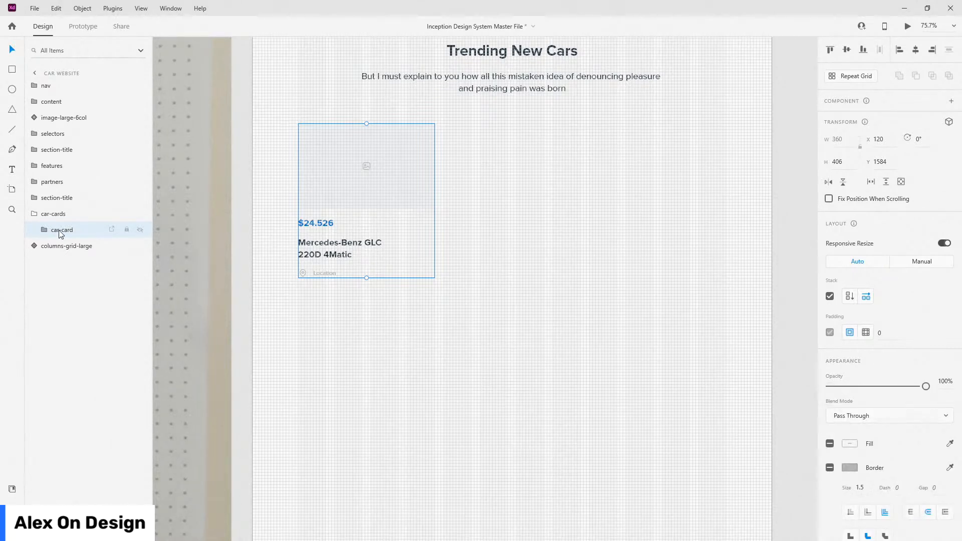
left_click(62, 233)
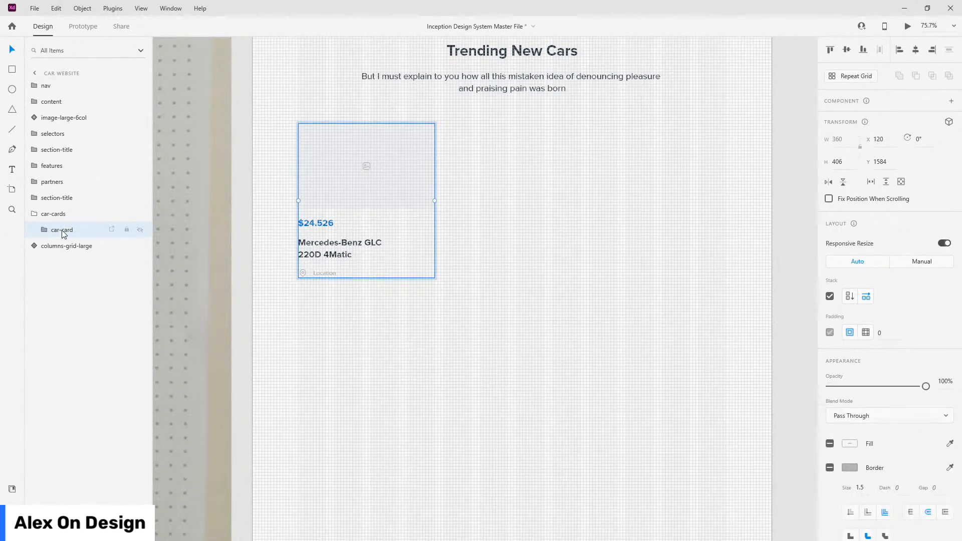
double_click(61, 229)
type("row")
key("Return")
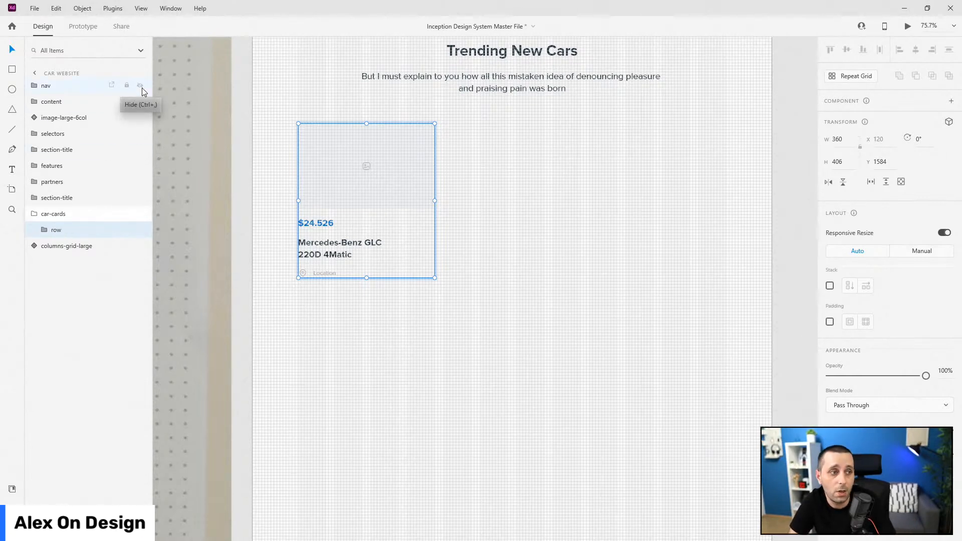
Switch the car-card's stack direction to horizontal and back to vertical.
left_click(47, 231)
left_click(72, 244)
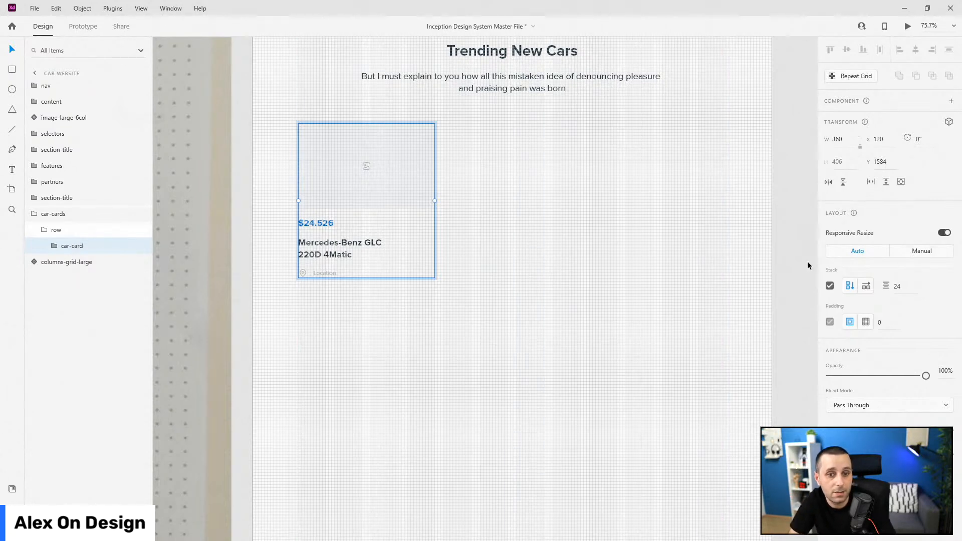
left_click(867, 289)
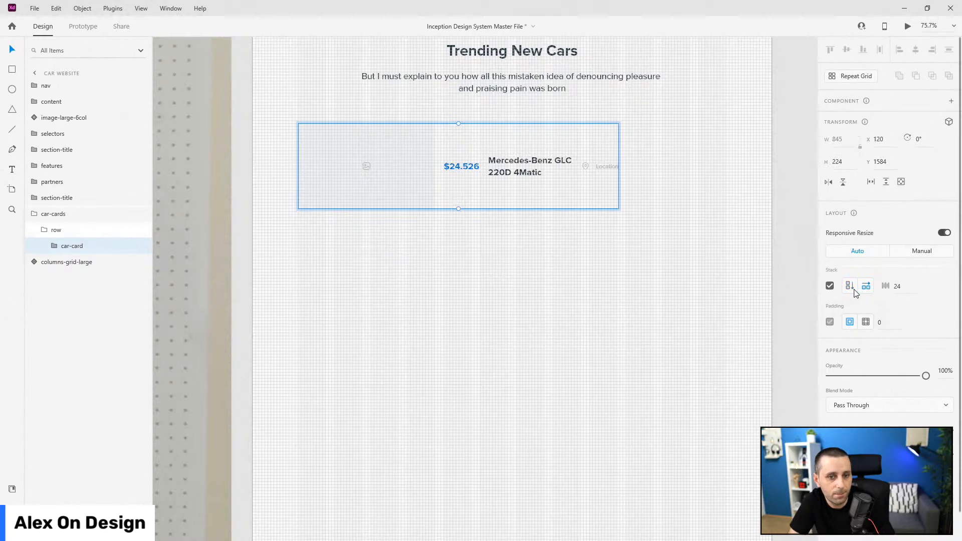
left_click(854, 290)
Enable a horizontal stack on the row group that contains the car-card.
left_click(62, 230)
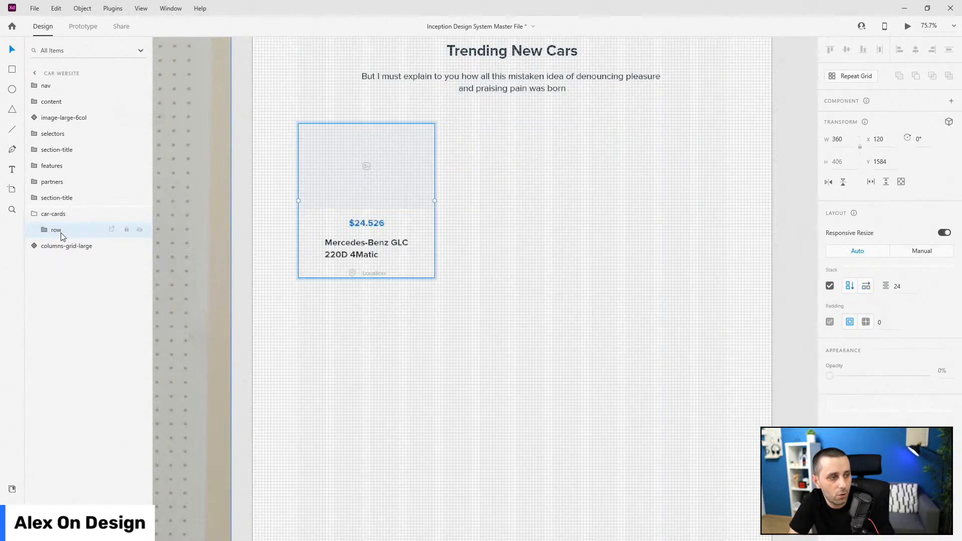
left_click(56, 231)
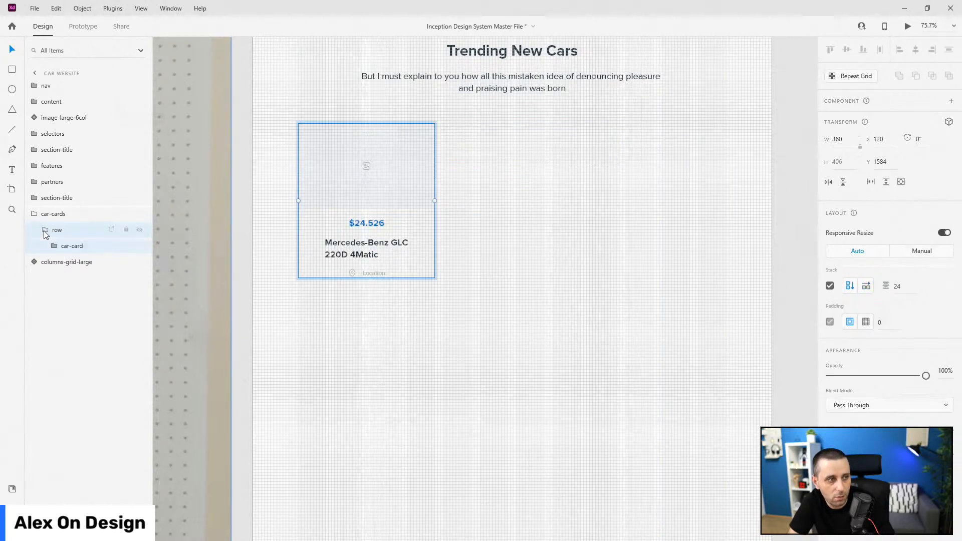
left_click(70, 230)
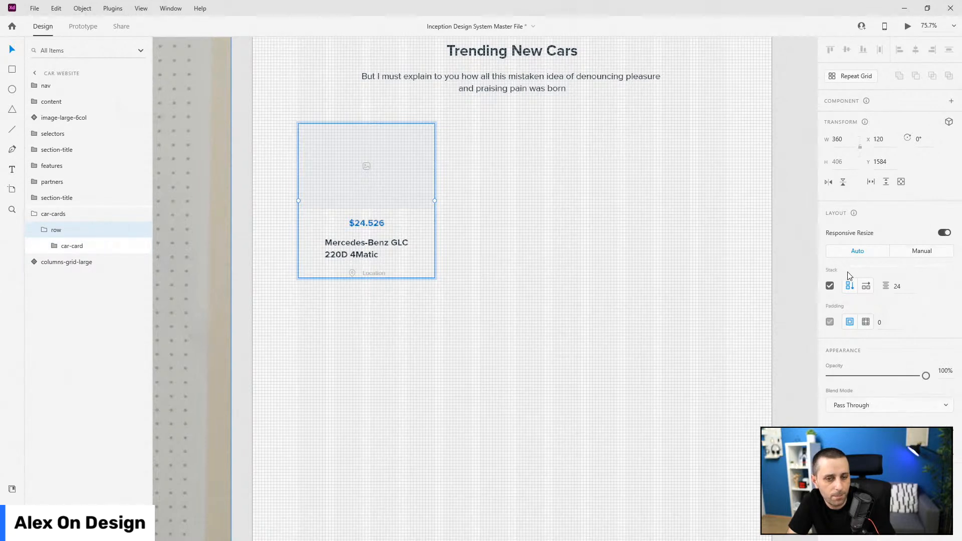
left_click(864, 289)
left_click(829, 287)
left_click(866, 286)
Duplicate the car-card twice within the row to make three cards side by side.
left_click(83, 249)
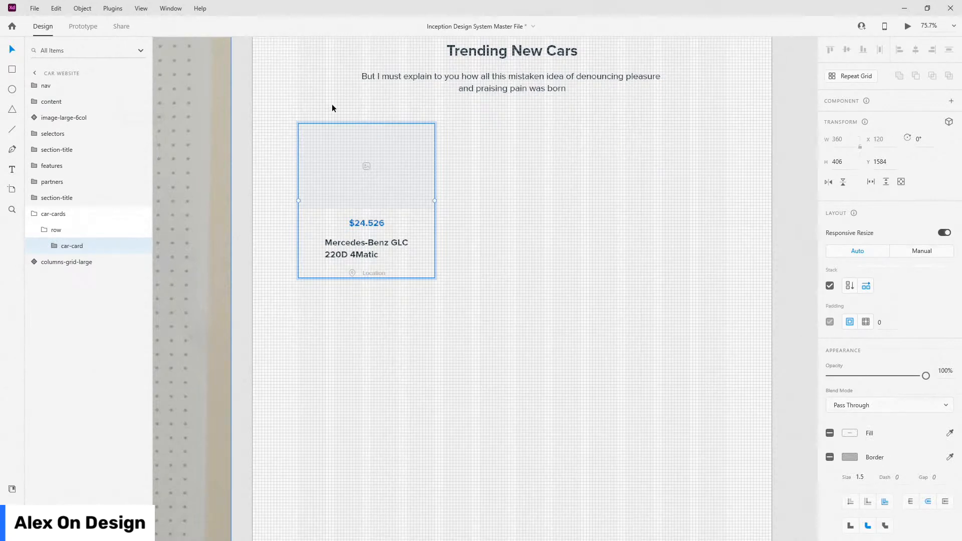
key("ctrl+d")
key("ctrl+d")
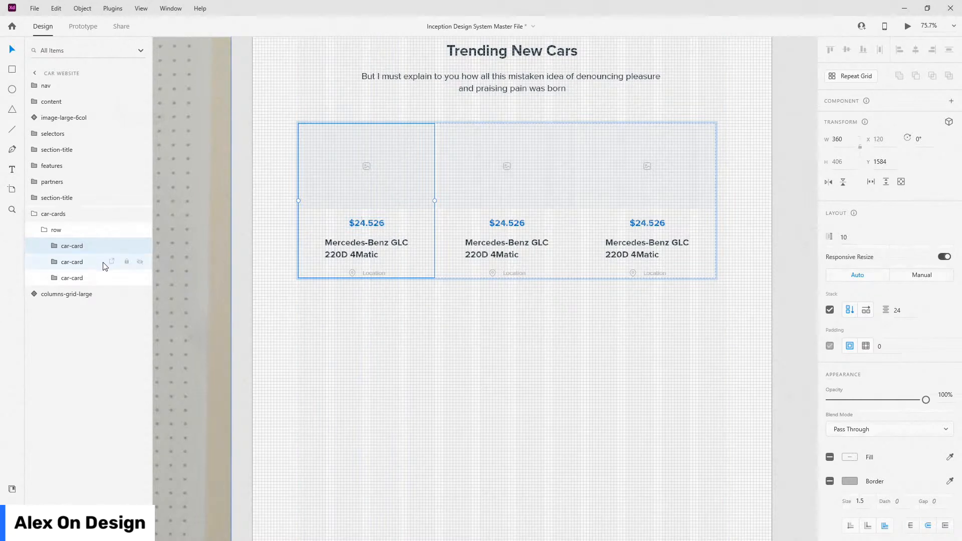
Select the second and third car-card layers in the row together.
left_click(75, 262)
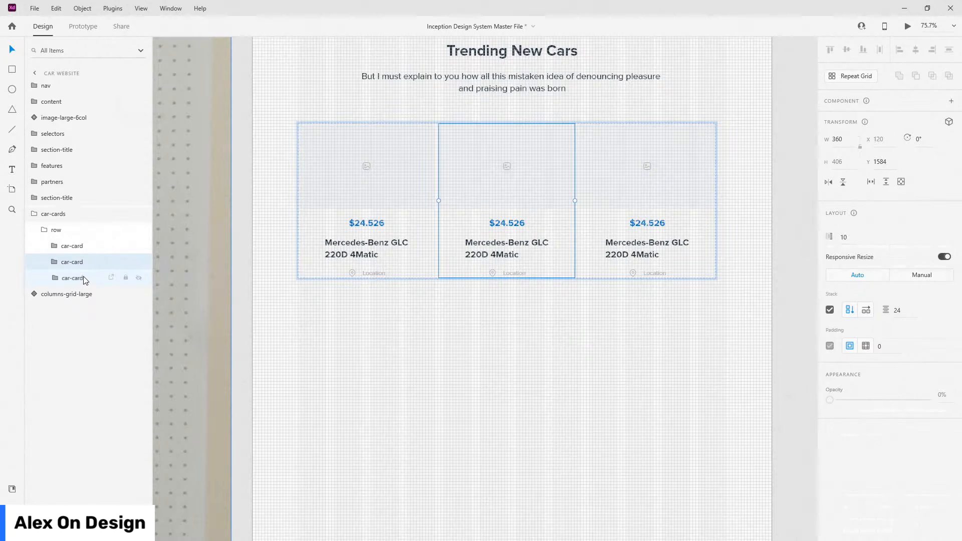
left_click(73, 278, "shift")
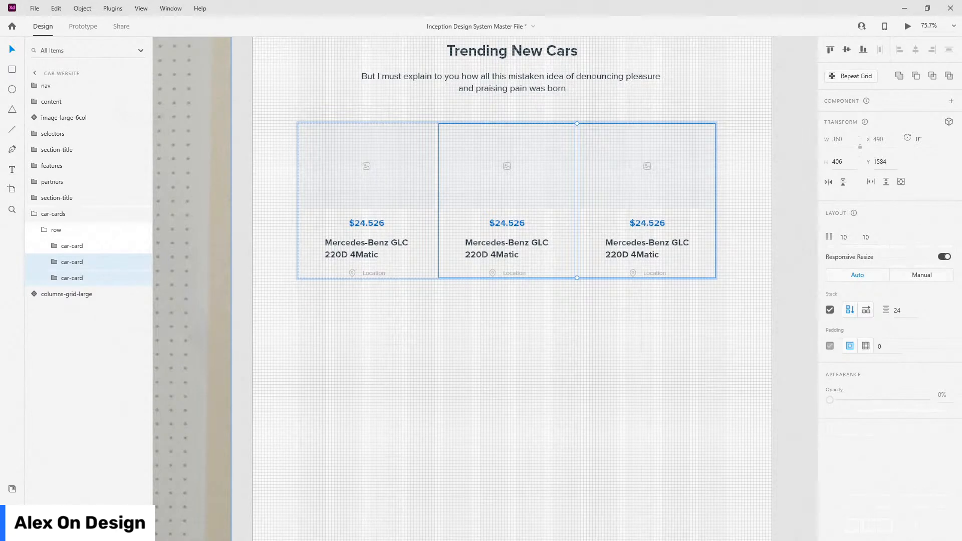
Delete the second and third car cards, then left-align the remaining card's price, name and location with its image's left edge.
key("Delete")
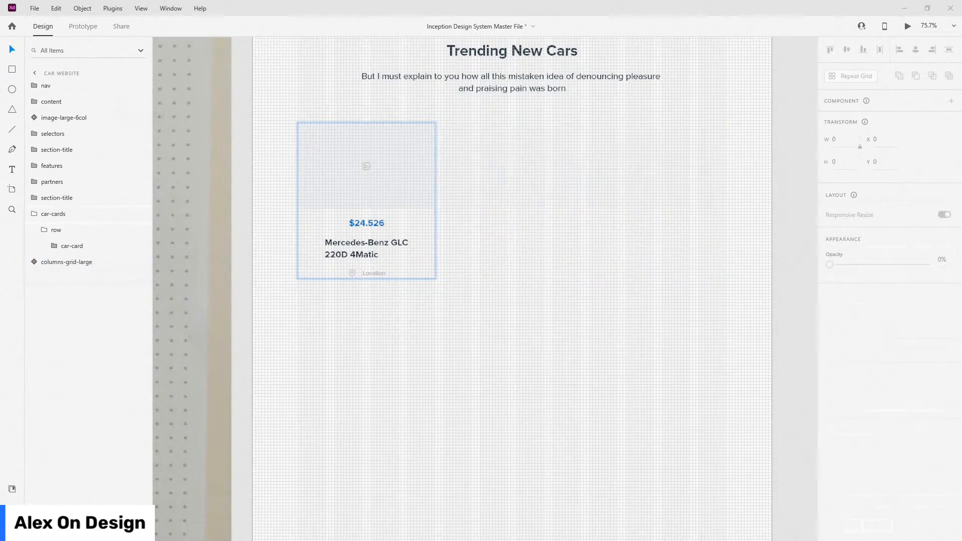
left_click(53, 245)
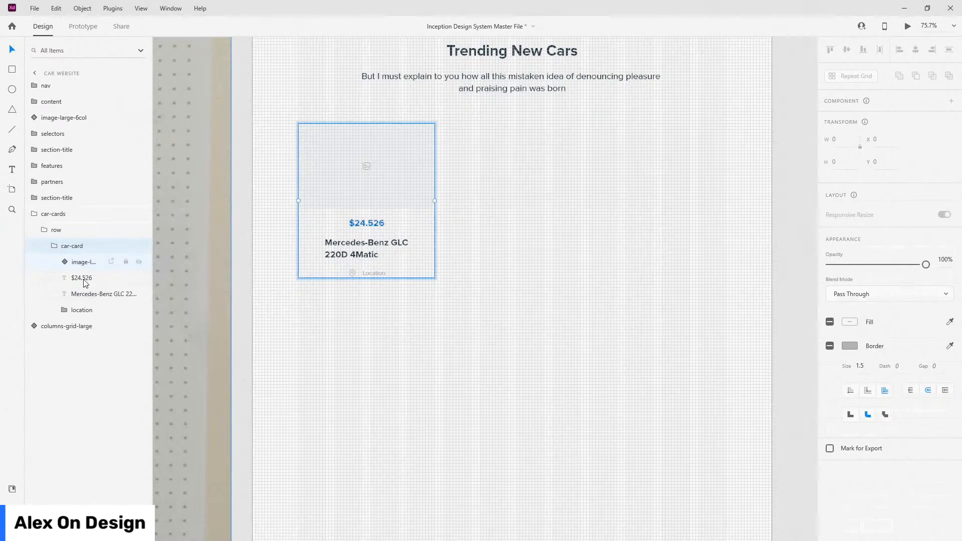
left_click(84, 266)
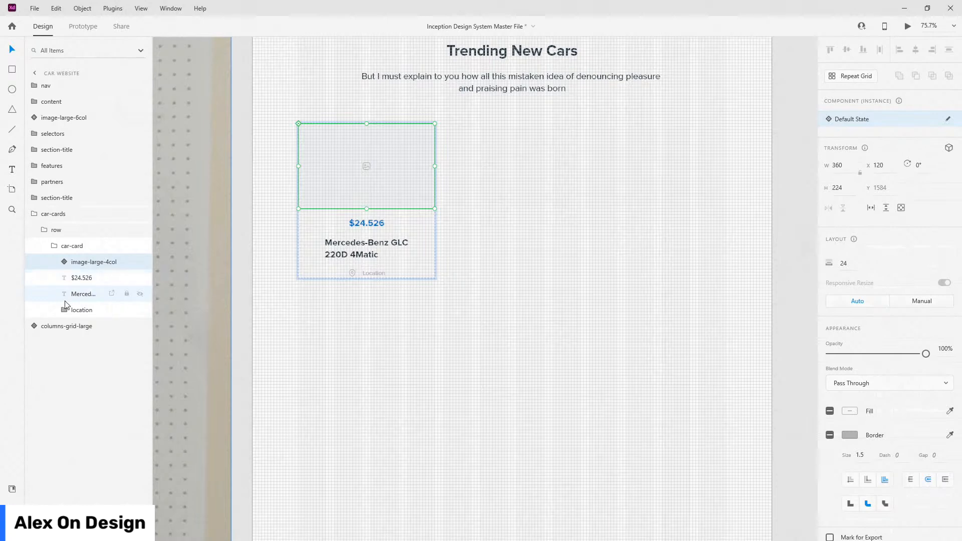
left_click(85, 315)
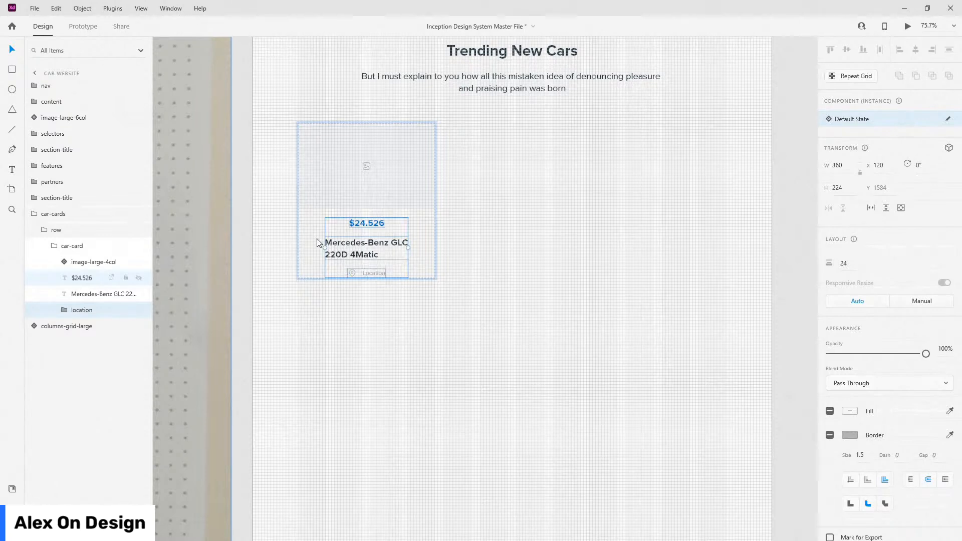
scroll(317, 243, "up", 2)
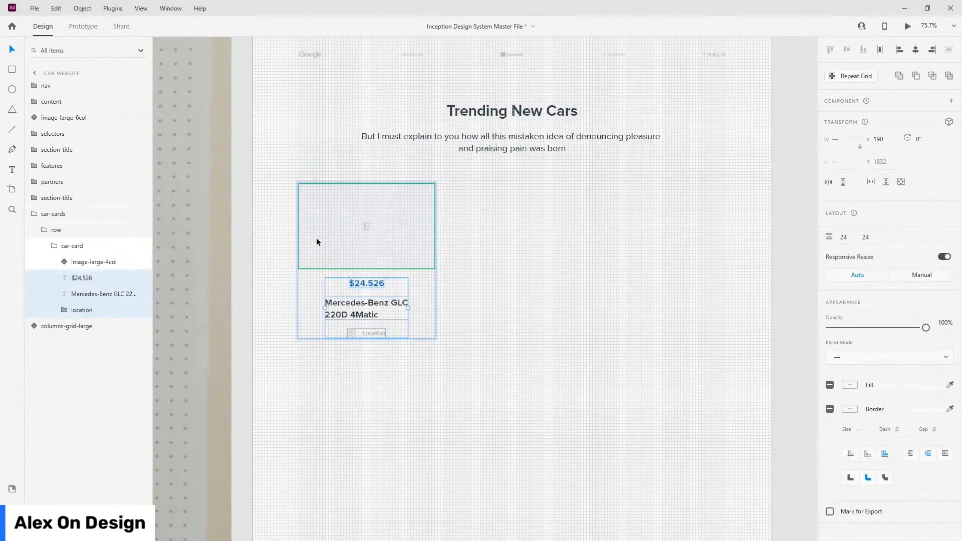
scroll(324, 319, "up", 3)
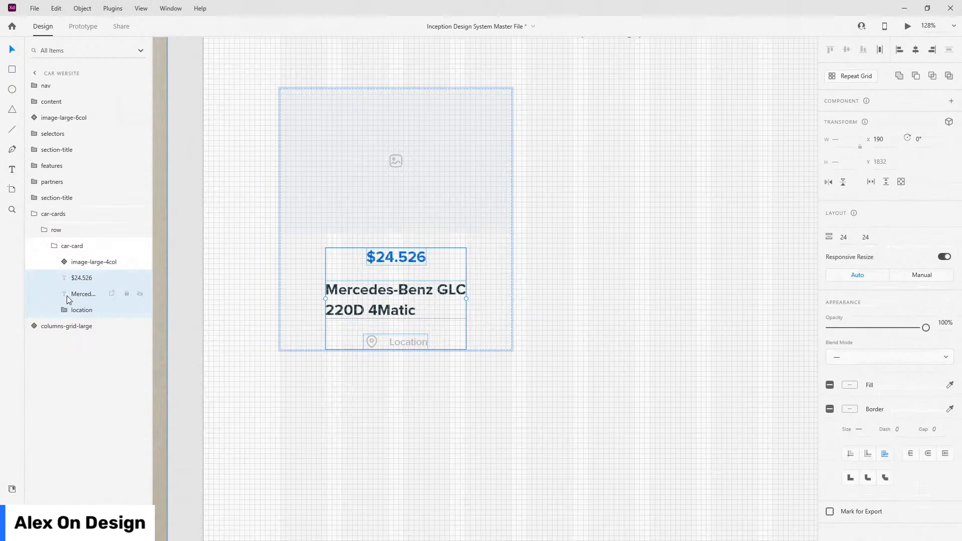
left_click(902, 50)
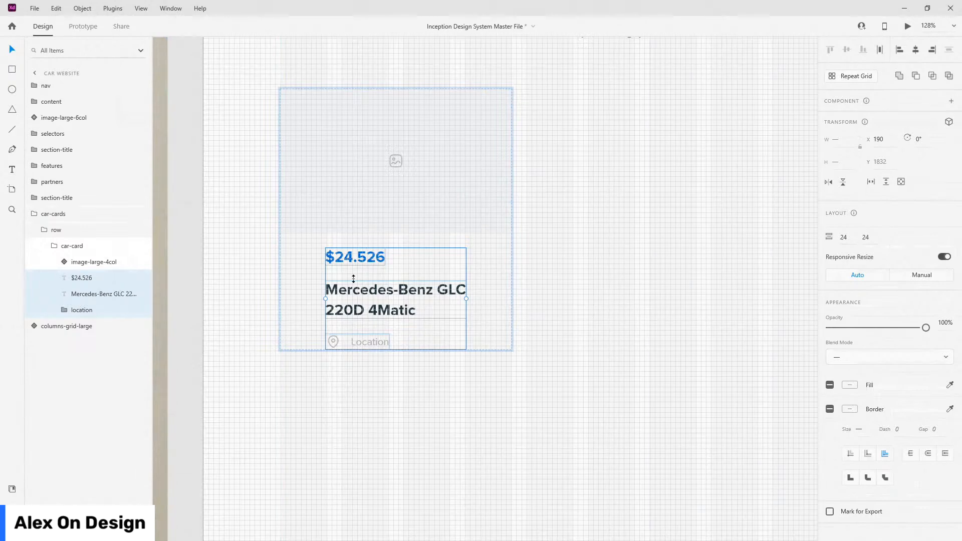
left_click_drag(359, 258, 296, 253)
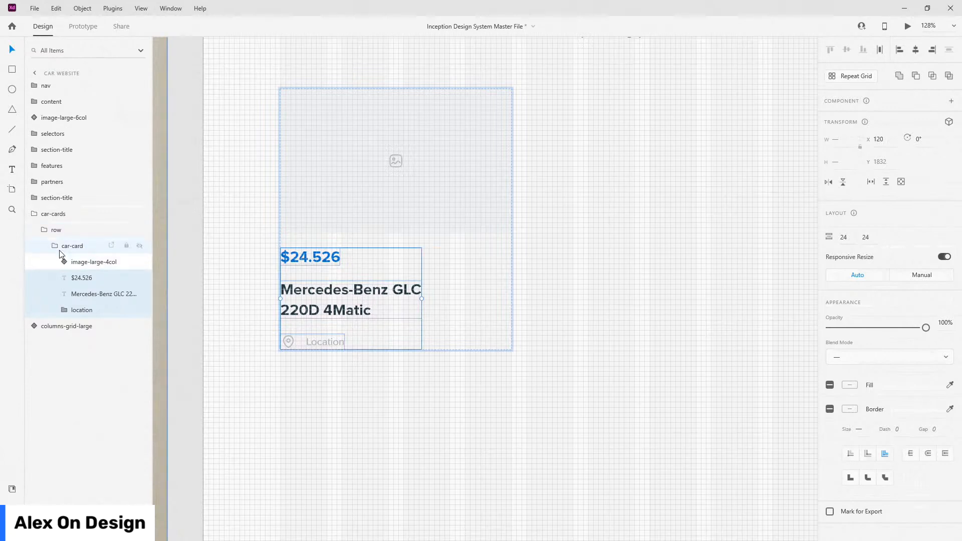
Duplicate the left-aligned car card twice to fill the row with three cards.
left_click(58, 248)
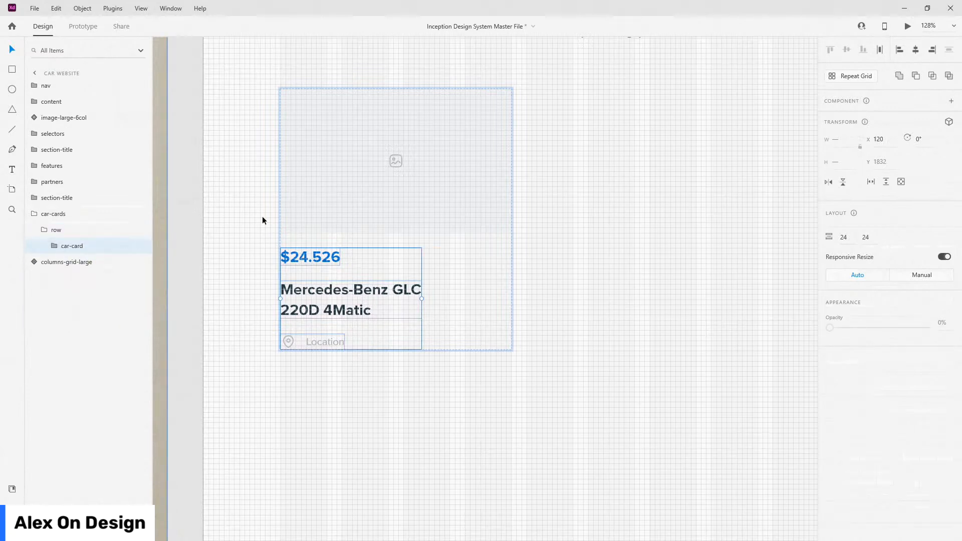
scroll(263, 216, "down", 5)
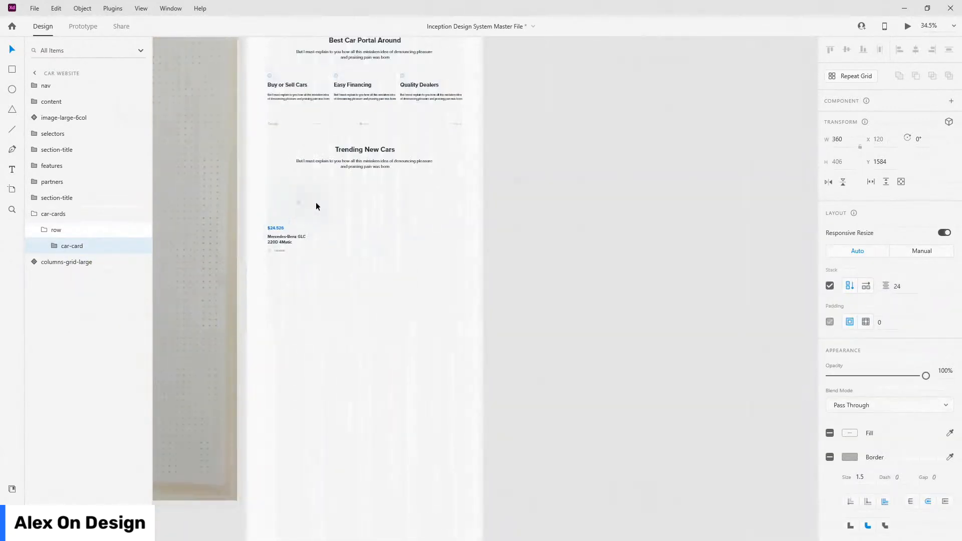
scroll(298, 211, "up", 3)
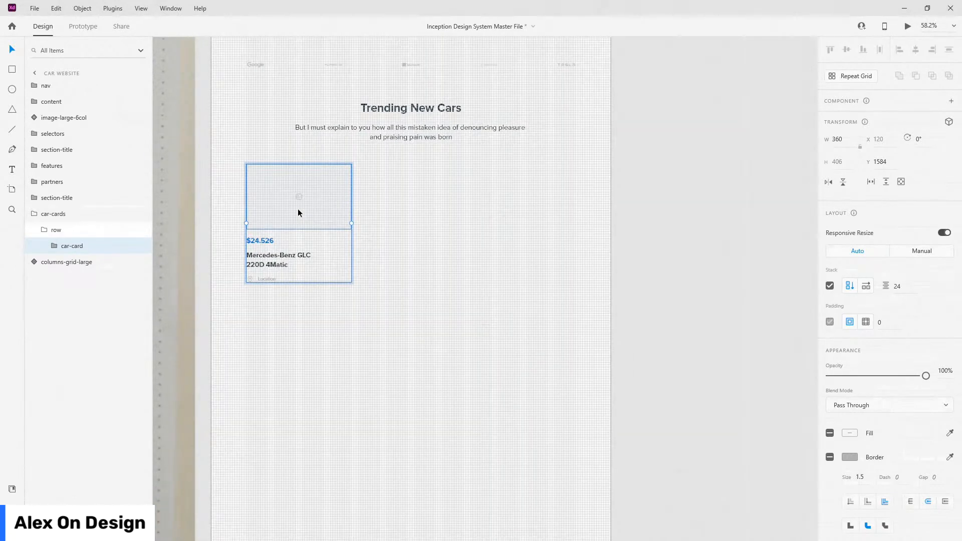
key("ctrl+d")
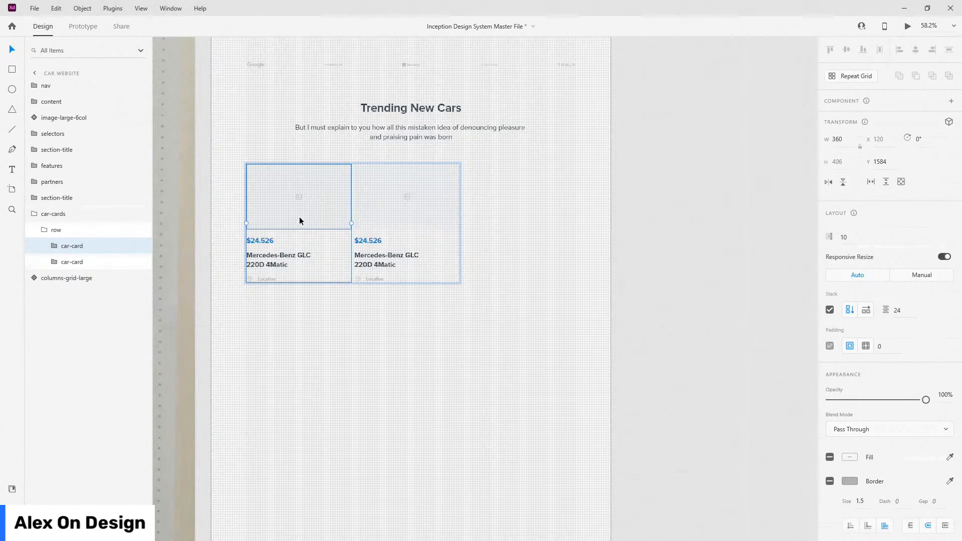
key("ctrl+d")
Set the horizontal stack spacing between the cards in the row to 24.
left_click(44, 230)
left_click(905, 313)
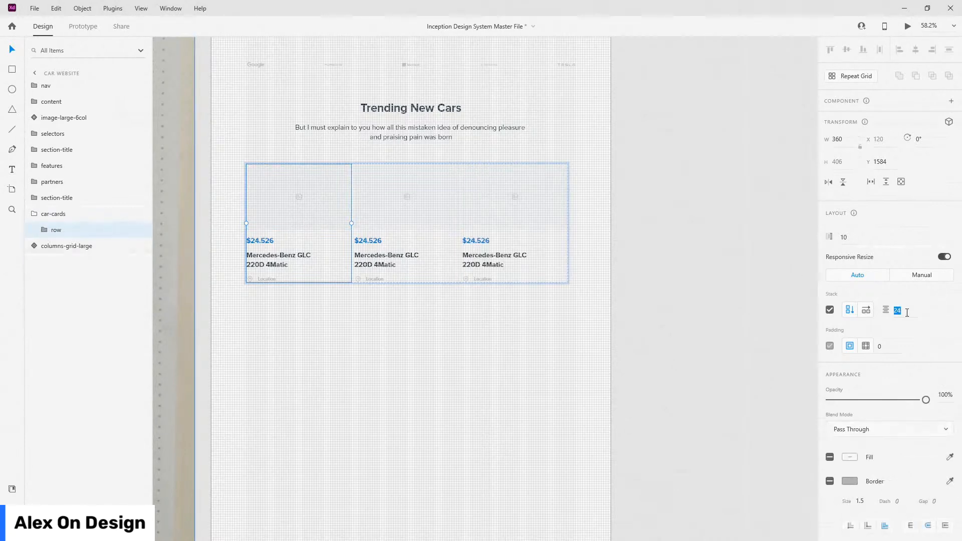
key("Escape")
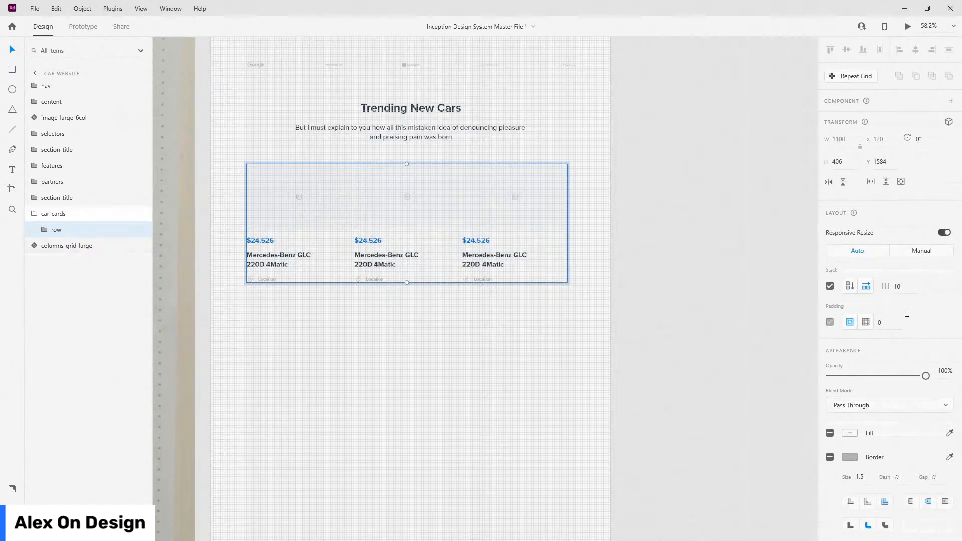
left_click(905, 287)
type("24")
key("Return")
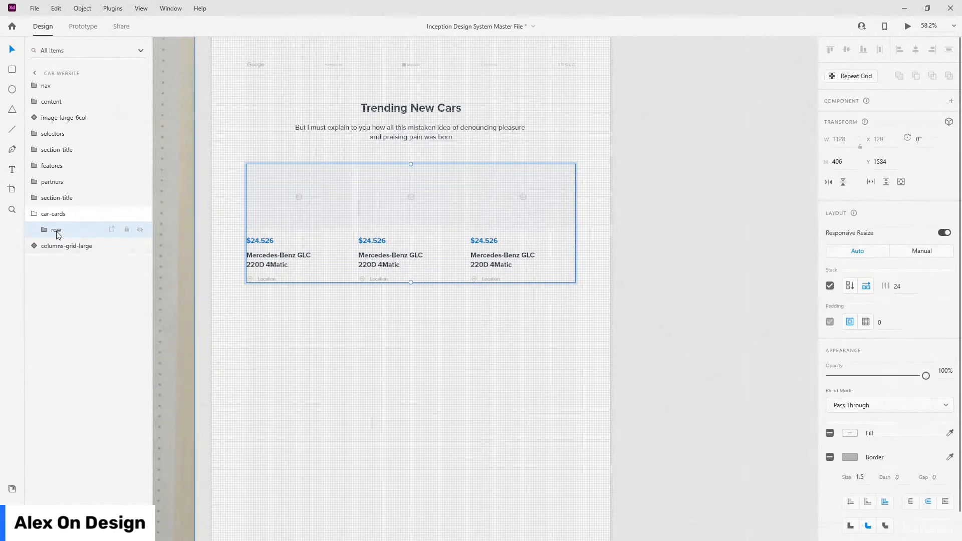
Duplicate the card row and switch the car-cards group to a vertical stack.
key("ctrl+d")
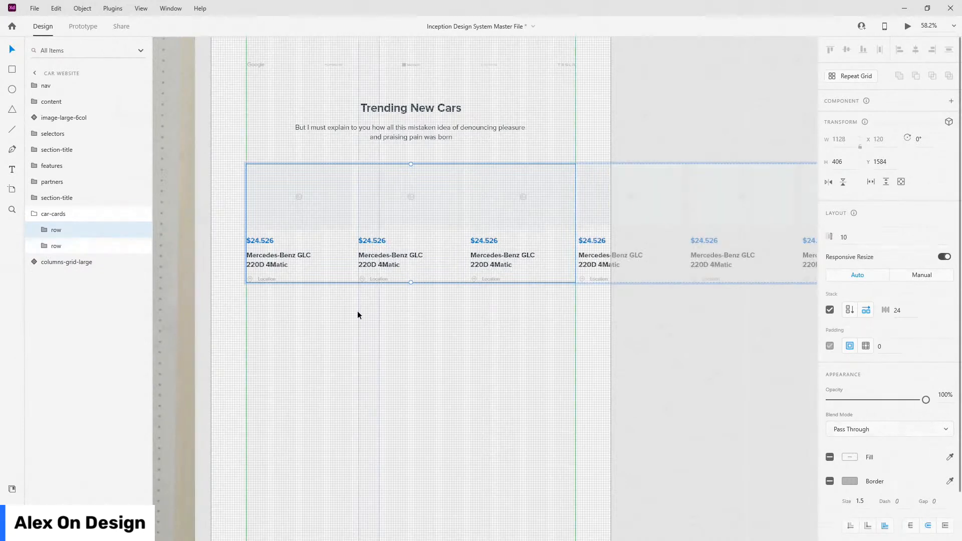
left_click(55, 218)
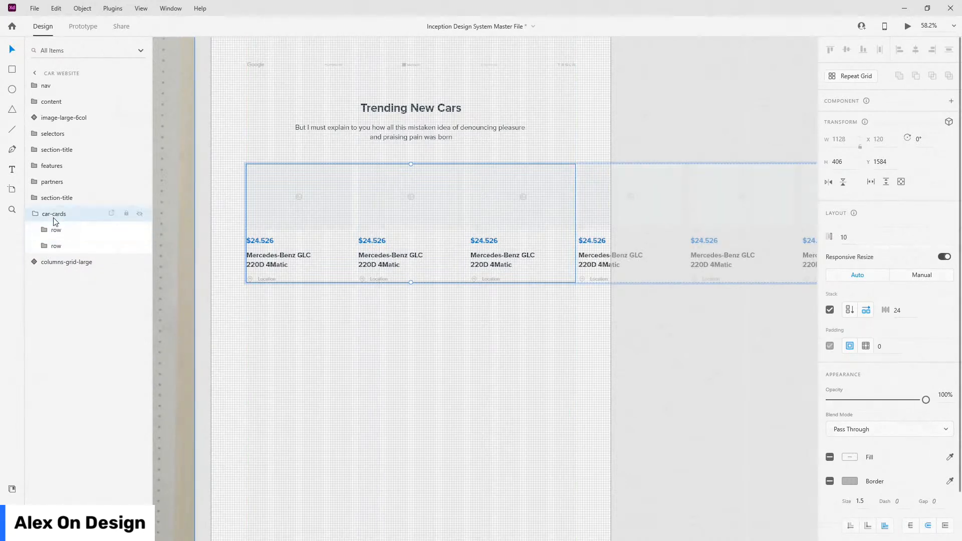
left_click(849, 311)
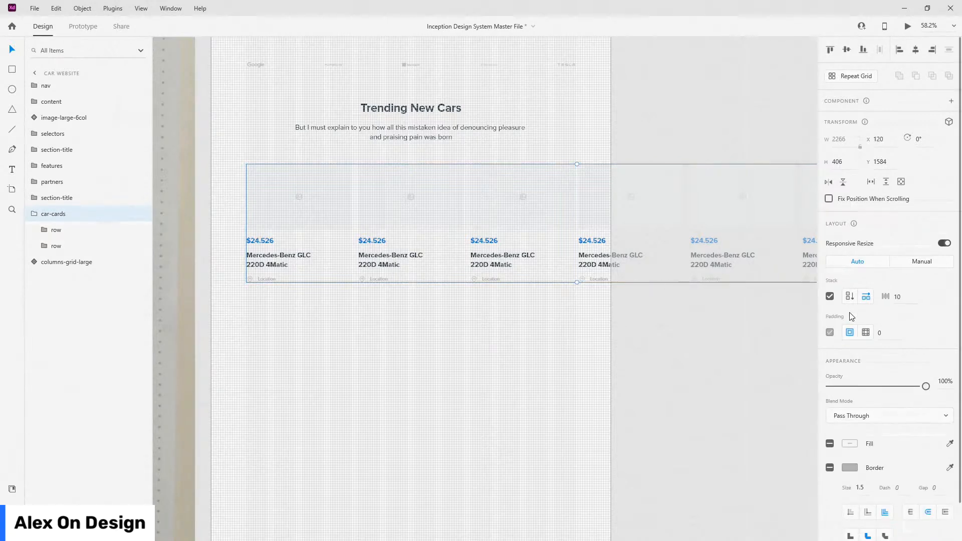
left_click(849, 296)
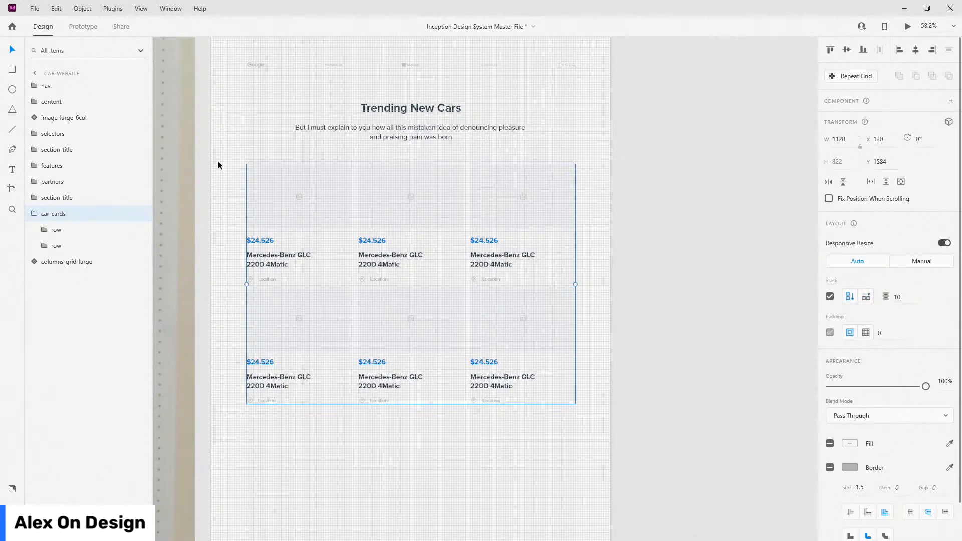
Set the vertical stack spacing between the two card rows to 24 and collapse the car-cards group.
left_click(910, 297)
type("24")
key("Return")
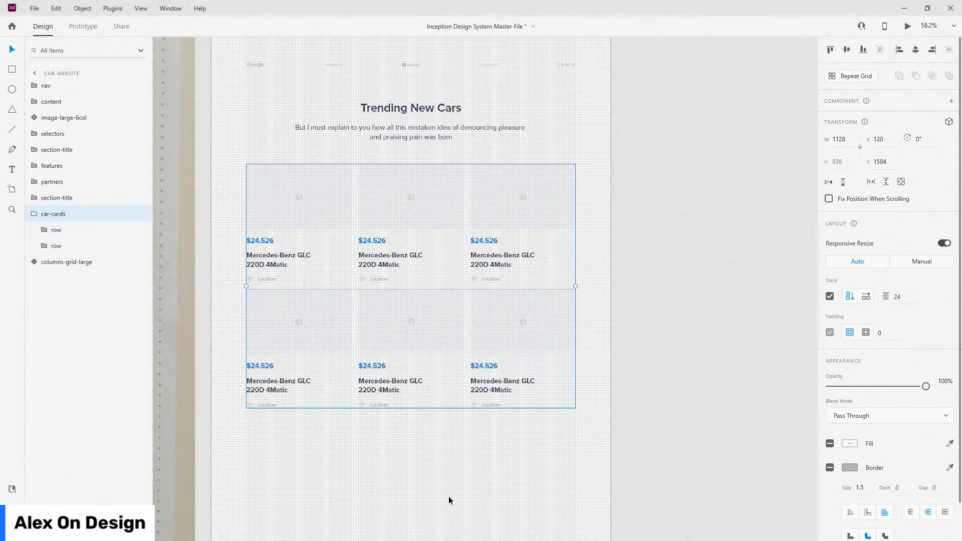
left_click(33, 214)
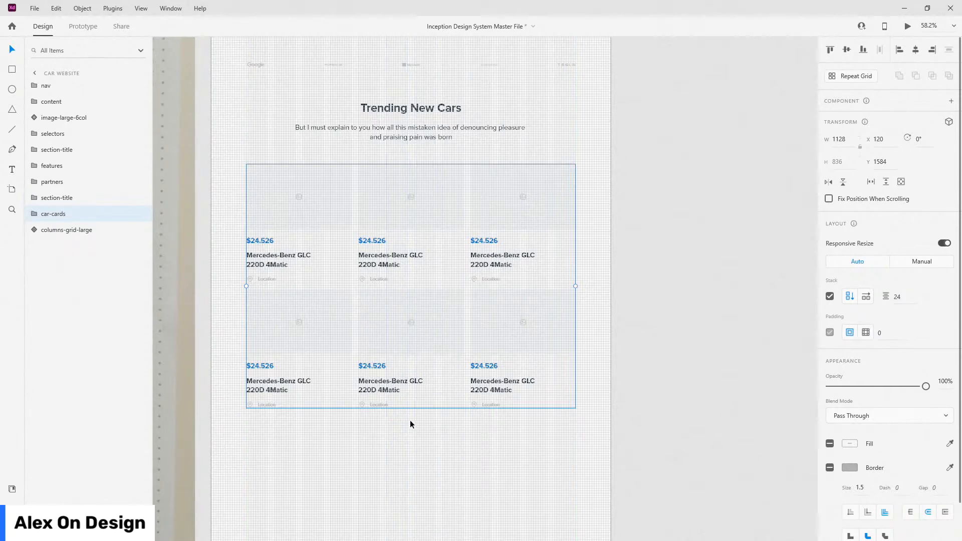
Place a main-button-fixed-medium component from the document assets below the car cards, centred horizontally on the artboard.
scroll(410, 421, "down", 4)
left_click(12, 488)
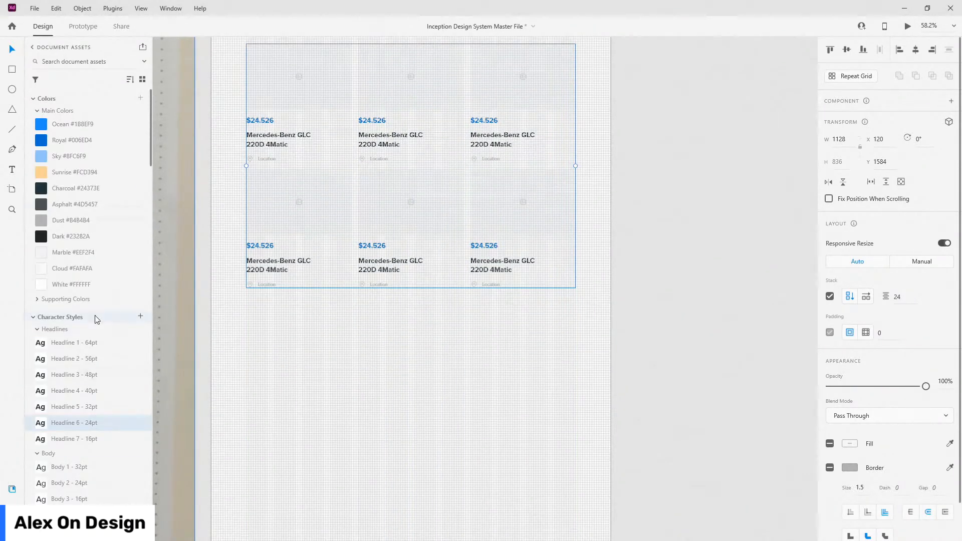
scroll(95, 331, "down", 10)
scroll(96, 336, "up", 8)
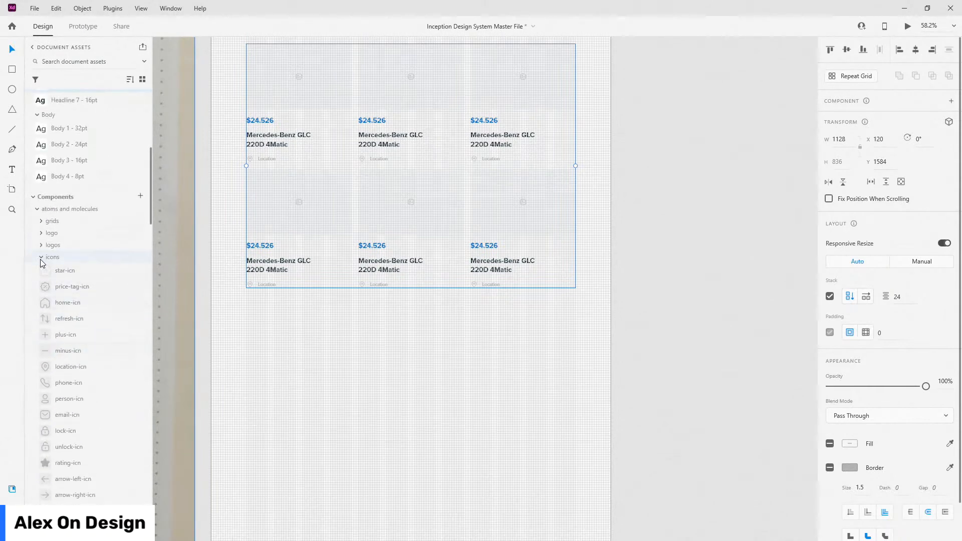
left_click(41, 258)
scroll(53, 299, "down", 10)
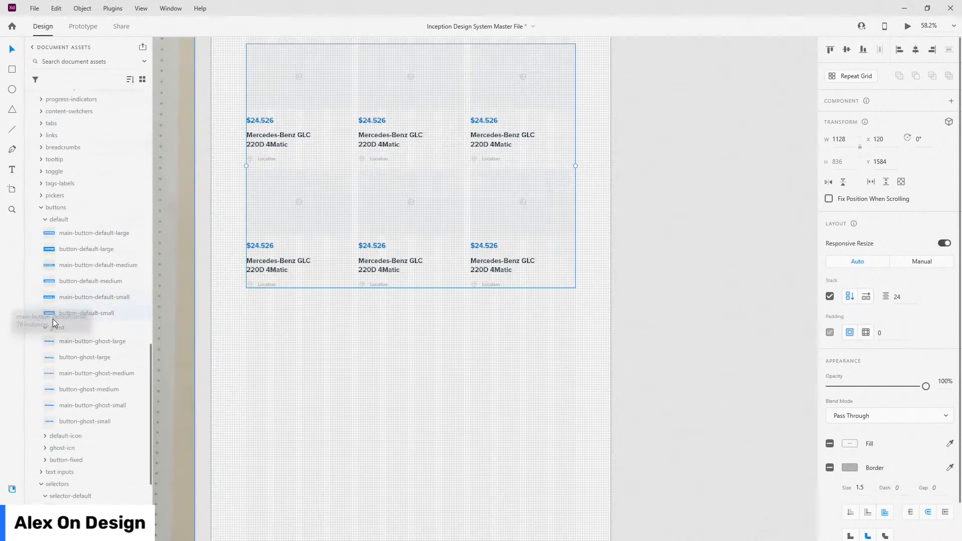
left_click(43, 460)
scroll(61, 310, "down", 5)
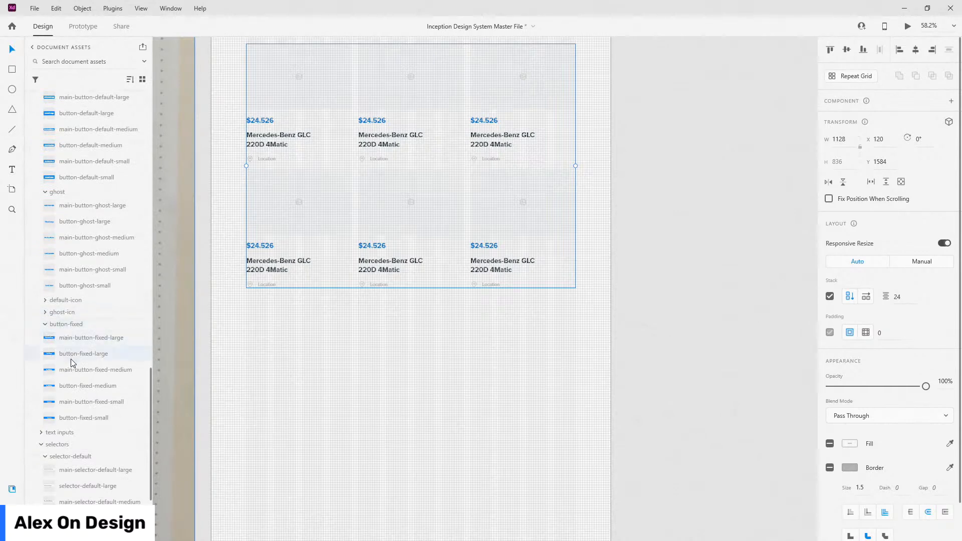
left_click_drag(69, 369, 583, 330)
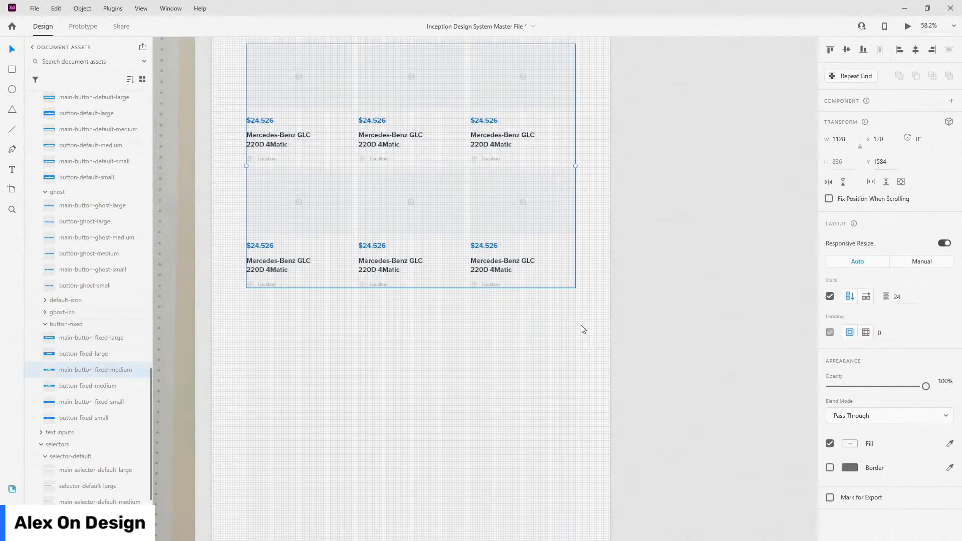
left_click_drag(599, 333, 384, 321)
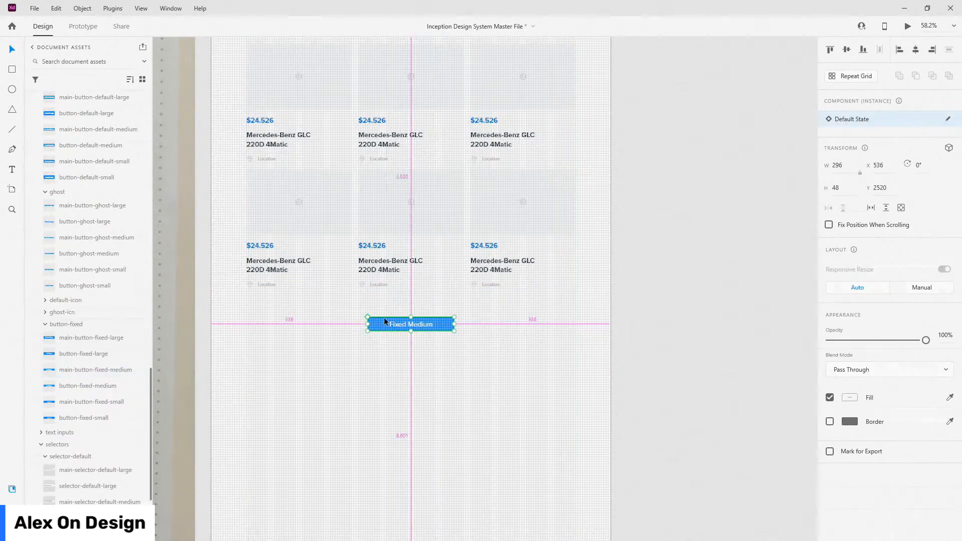
Change the button's label to "See All Cars".
scroll(384, 319, "up", 3)
scroll(410, 323, "up", 2)
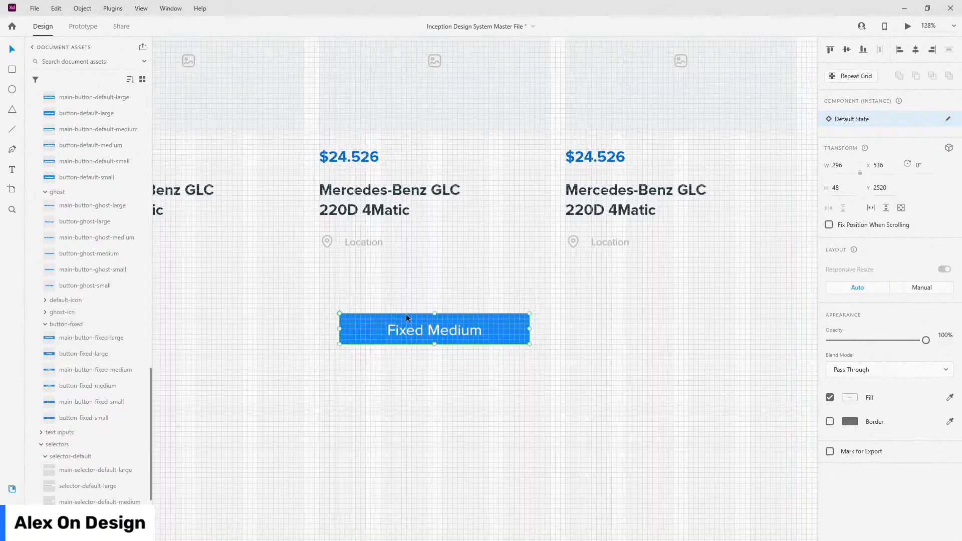
double_click(455, 329)
double_click(459, 329)
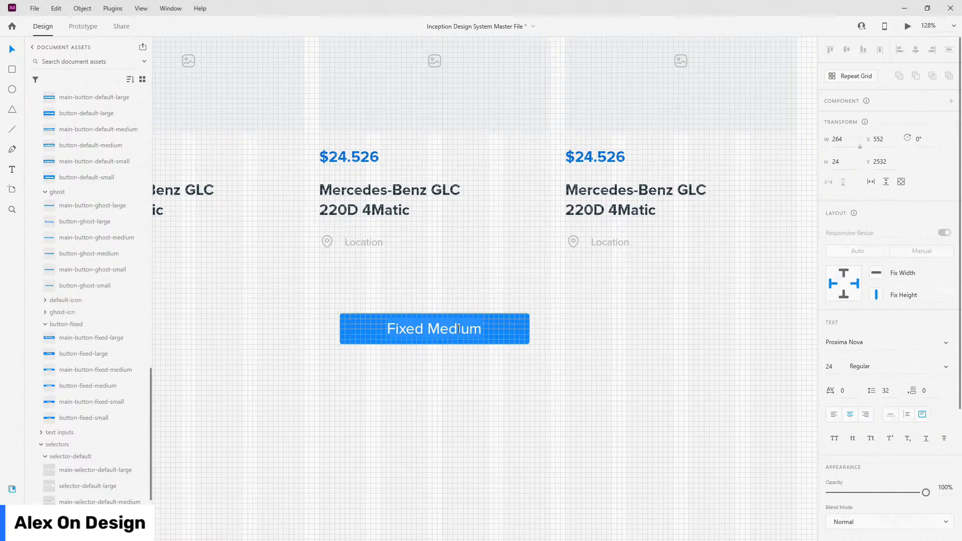
left_click(494, 4)
type("See All Cars")
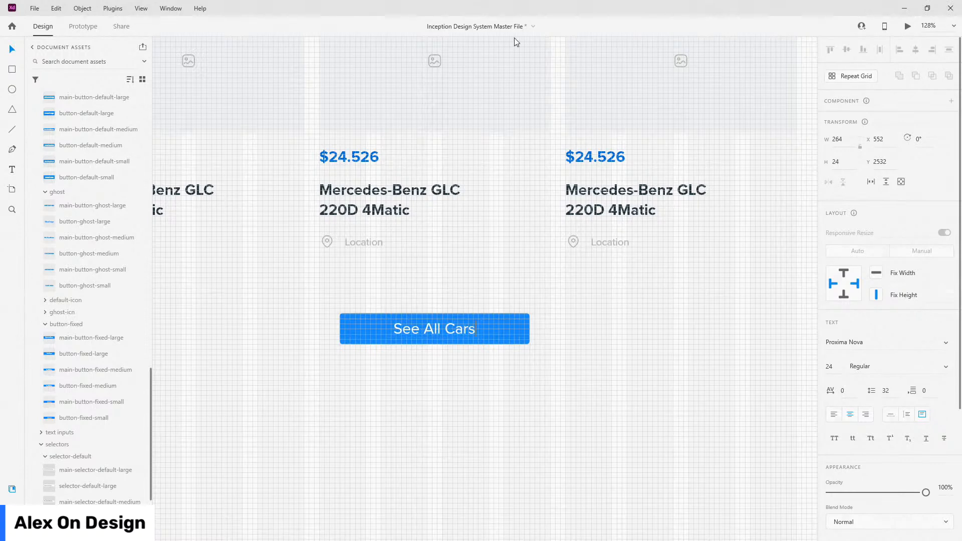
key("Escape")
Align the button with the middle card's left edge at X 504 and widen it to 360 to match the card.
key("ctrl+y")
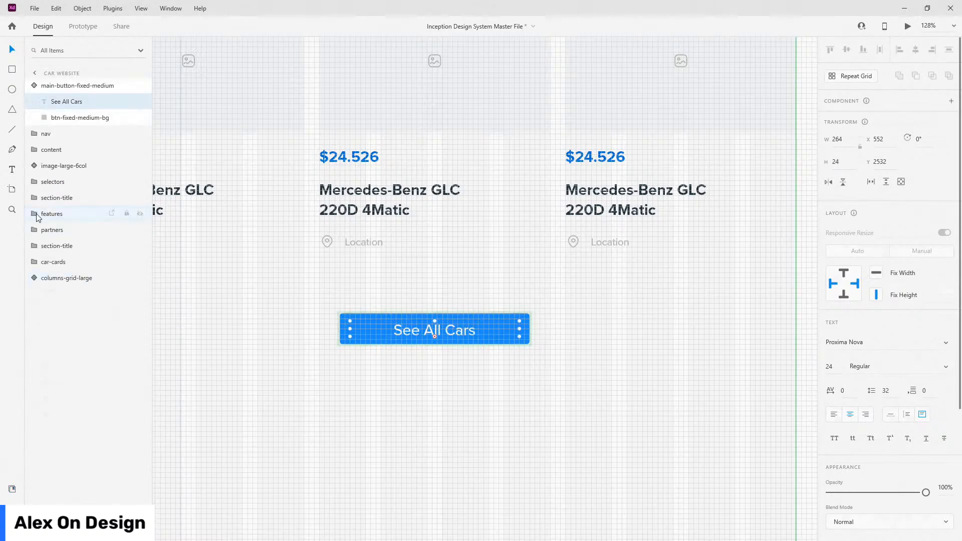
left_click(55, 86)
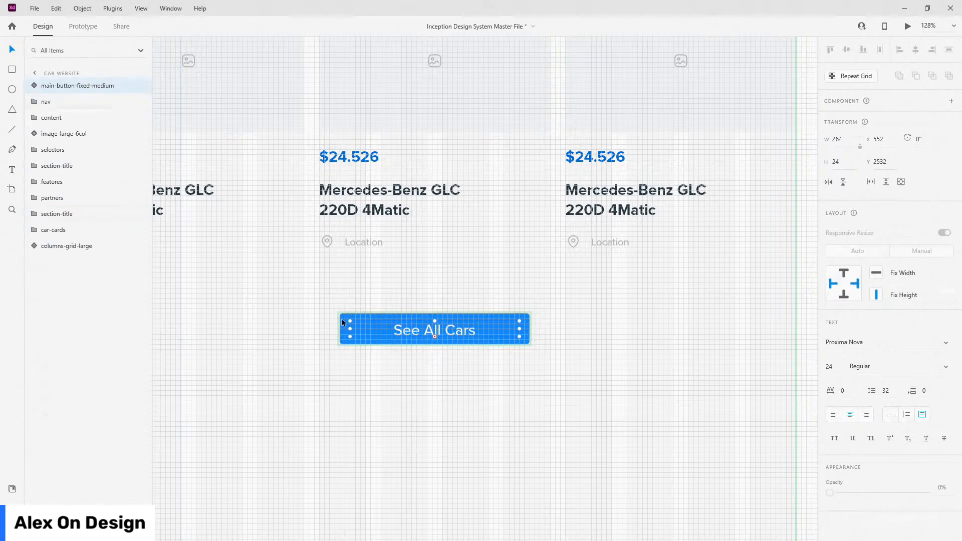
key("Escape")
left_click_drag(382, 323, 364, 324)
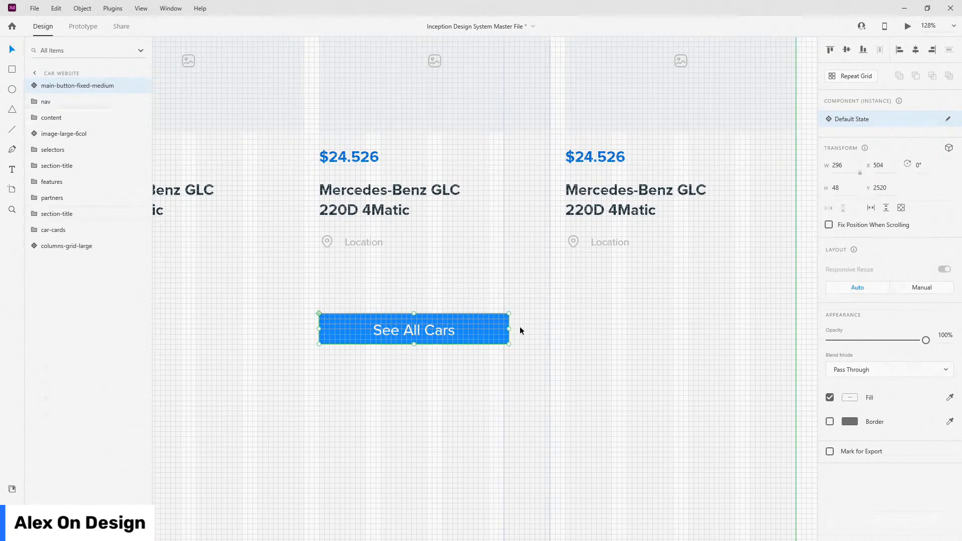
left_click_drag(509, 328, 548, 329)
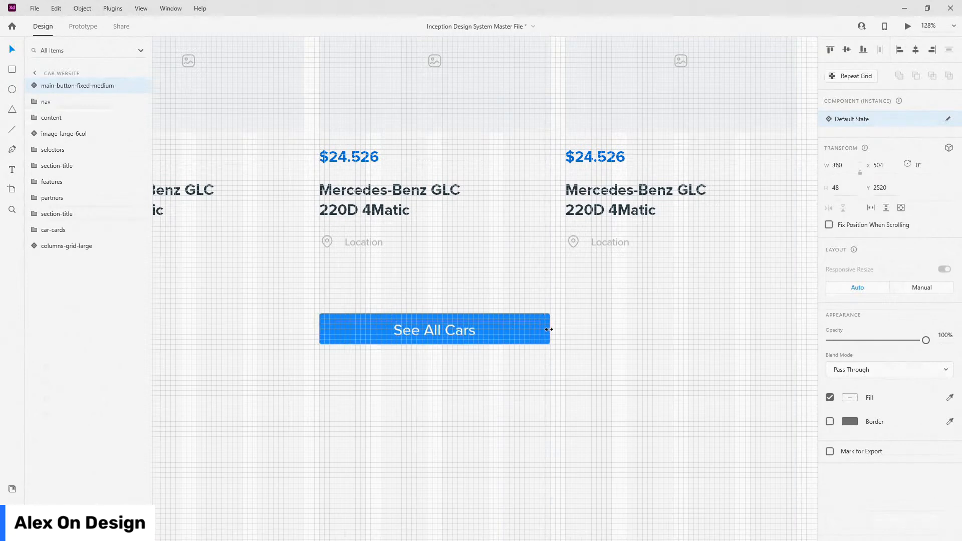
scroll(587, 346, "down", 3)
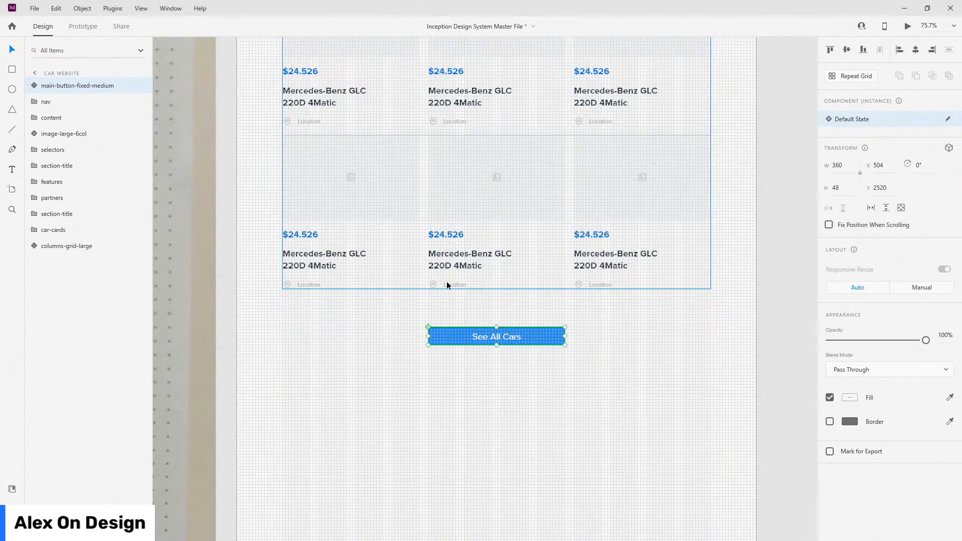
Move the See All Cars button up to Y 2496, closer to the second row of car cards.
scroll(481, 302, "up", 4)
key("Up")
key("Up")
key("Up")
key("Up")
key("Up")
key("Up")
key("Up")
key("Up")
key("Up")
key("Up")
key("Up")
key("Up")
key("Up")
key("Up")
key("Up")
key("Up")
key("Up")
key("Up")
key("Up")
key("Up")
key("Down")
key("Down")
key("Down")
key("Down")
key("Down")
key("Down")
key("Down")
key("Down")
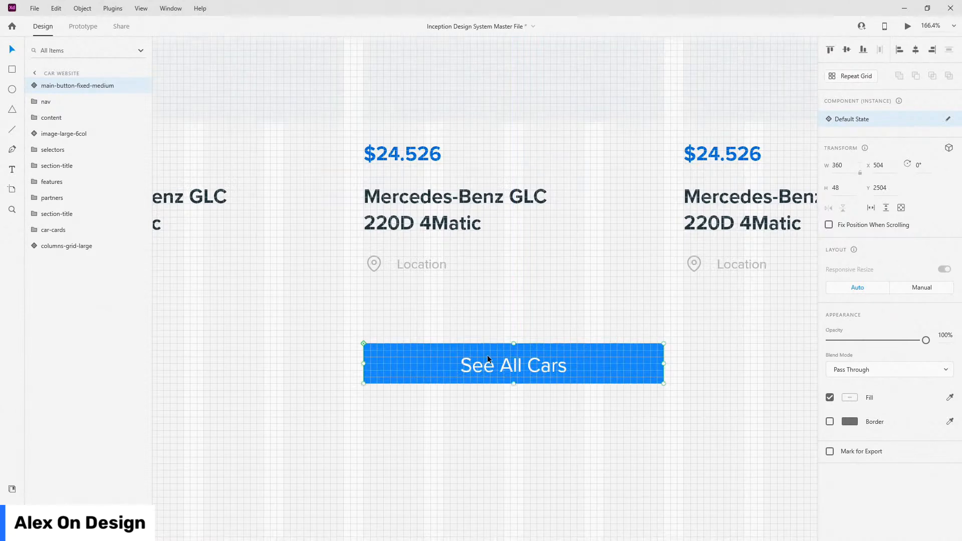
left_click_drag(487, 354, 488, 350)
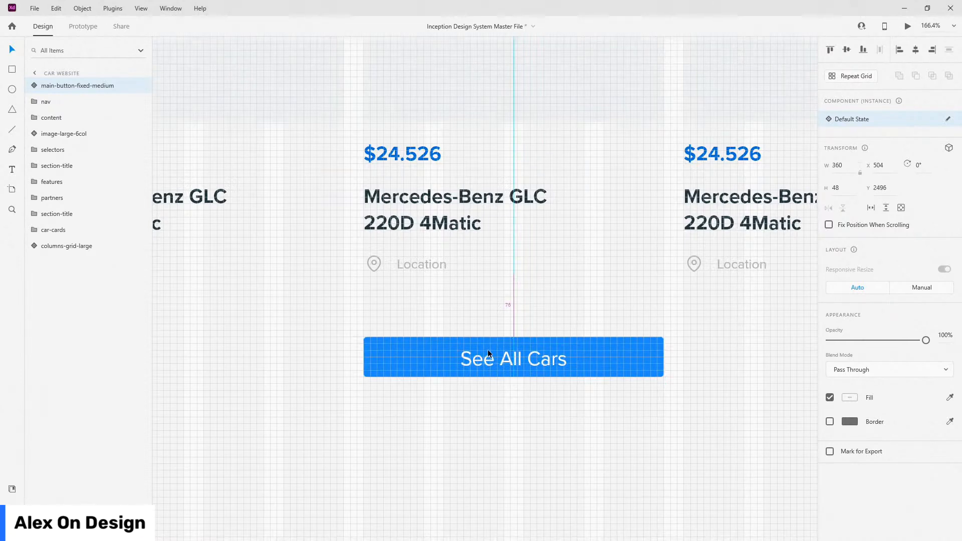
Reorder the main-button-fixed-medium layer to sit directly beneath the car-cards group.
scroll(419, 274, "down", 5)
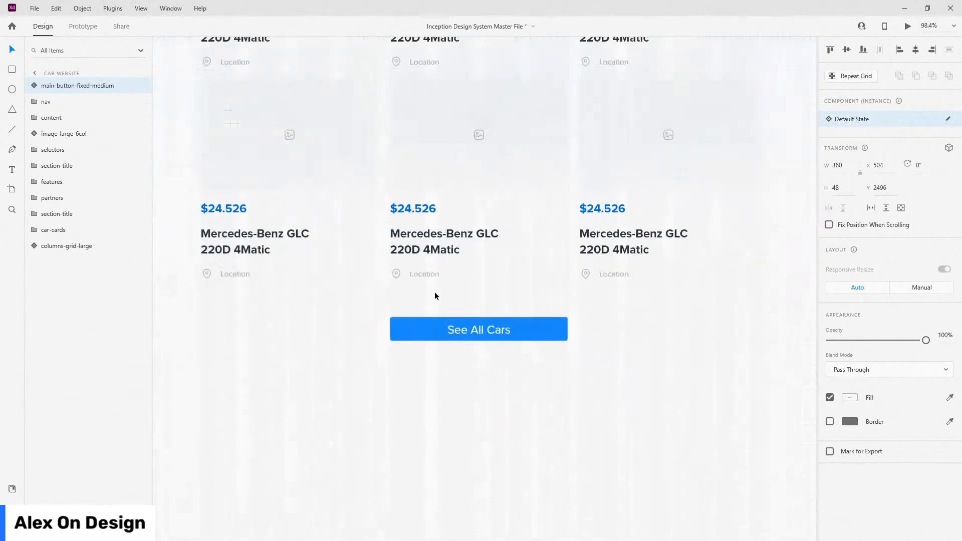
scroll(434, 291, "down", 2)
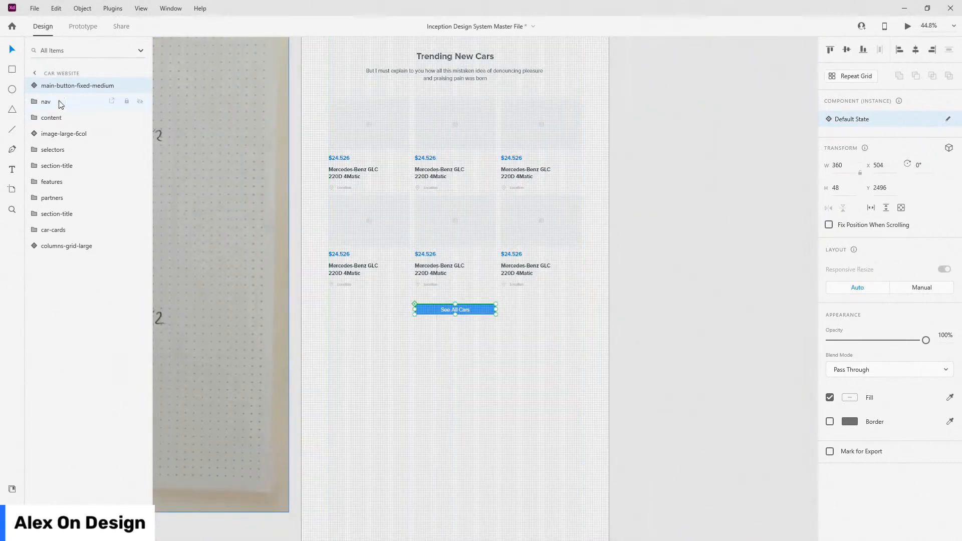
left_click_drag(63, 171, 64, 236)
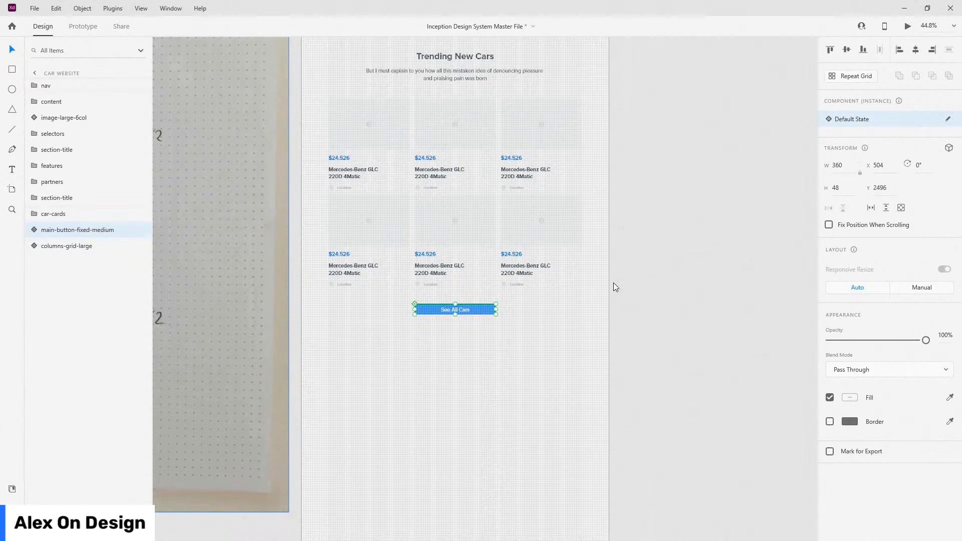
Copy the price and car name texts from the first card of the upper row and collapse the car-cards group.
scroll(572, 269, "down", 5)
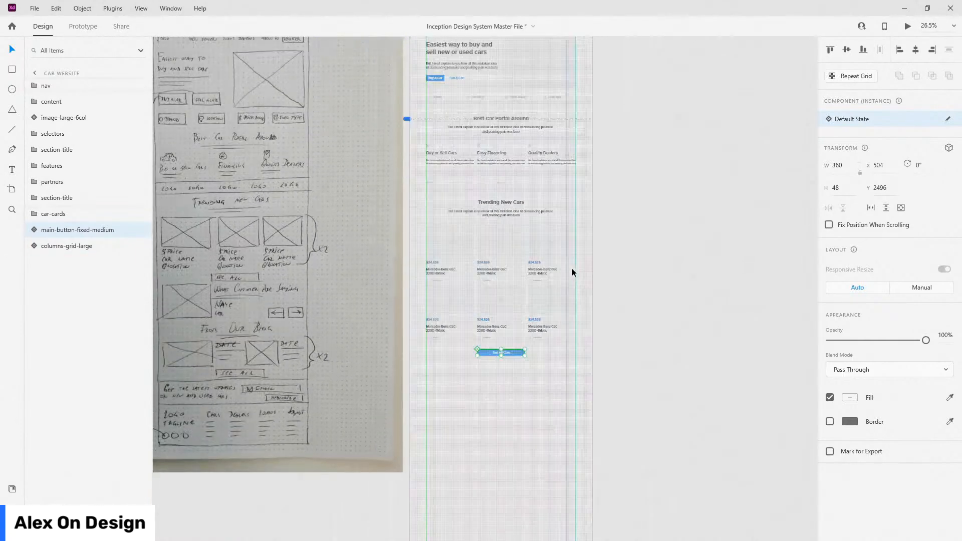
scroll(572, 272, "up", 3)
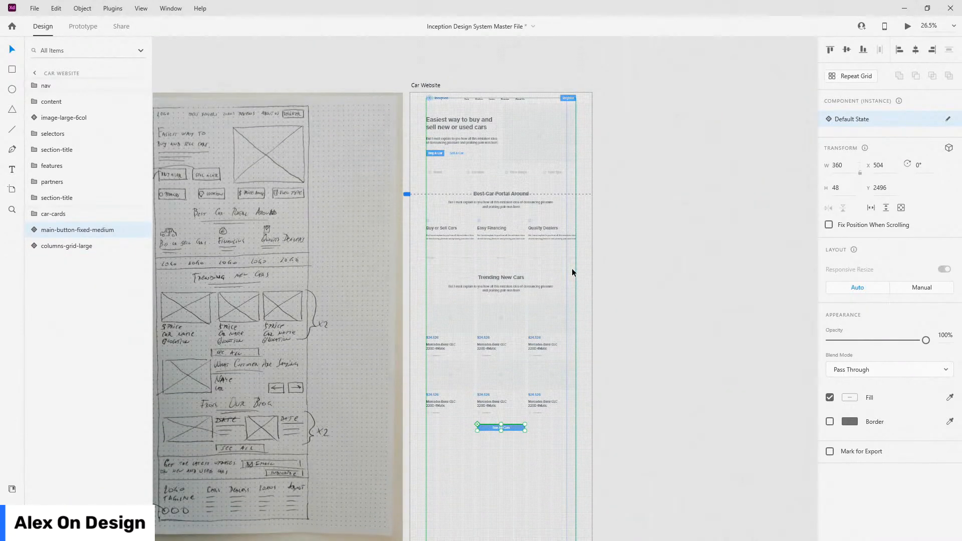
scroll(562, 270, "down", 3)
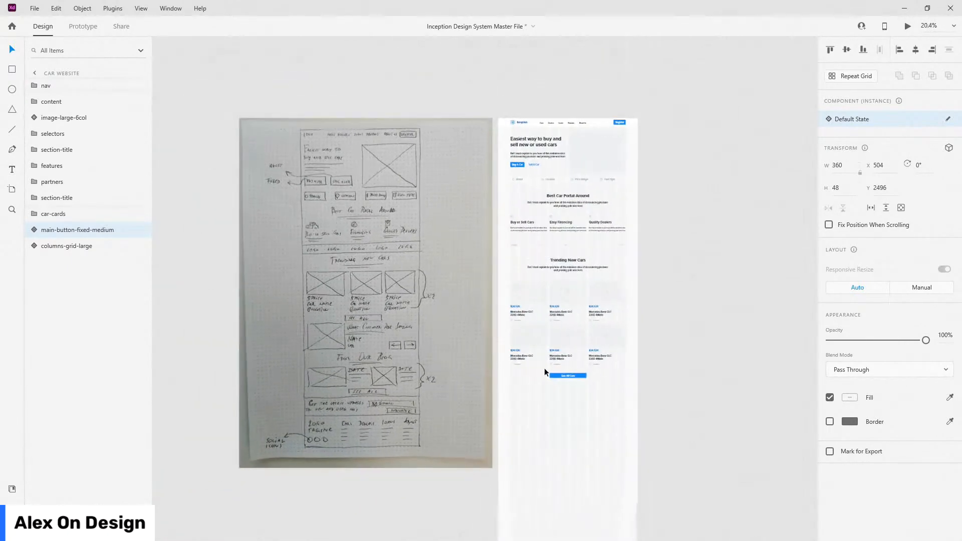
scroll(293, 370, "up", 5)
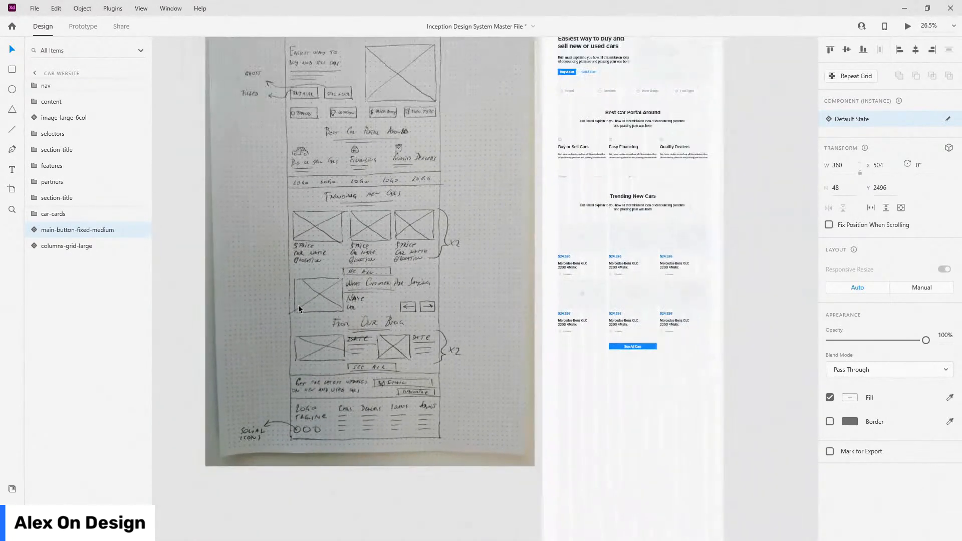
scroll(714, 297, "up", 2)
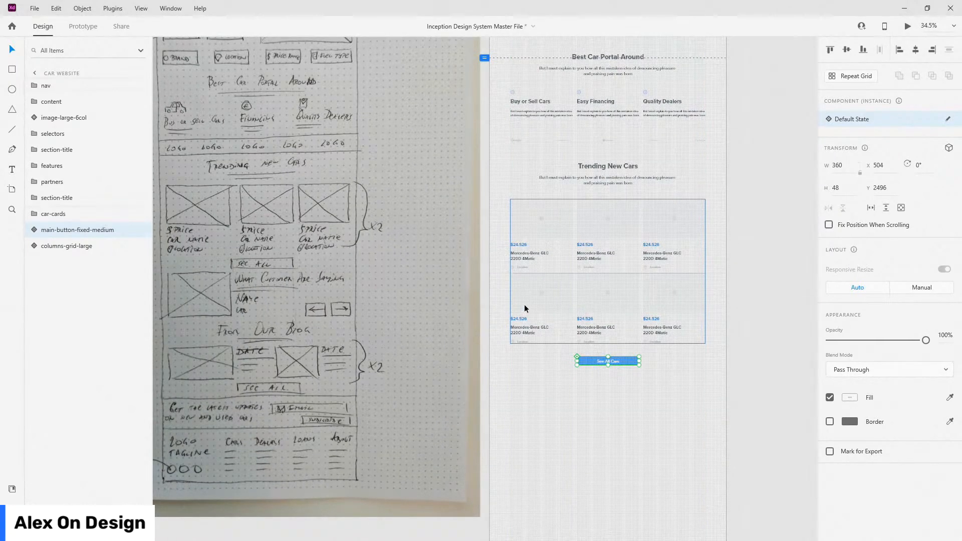
left_click(36, 218)
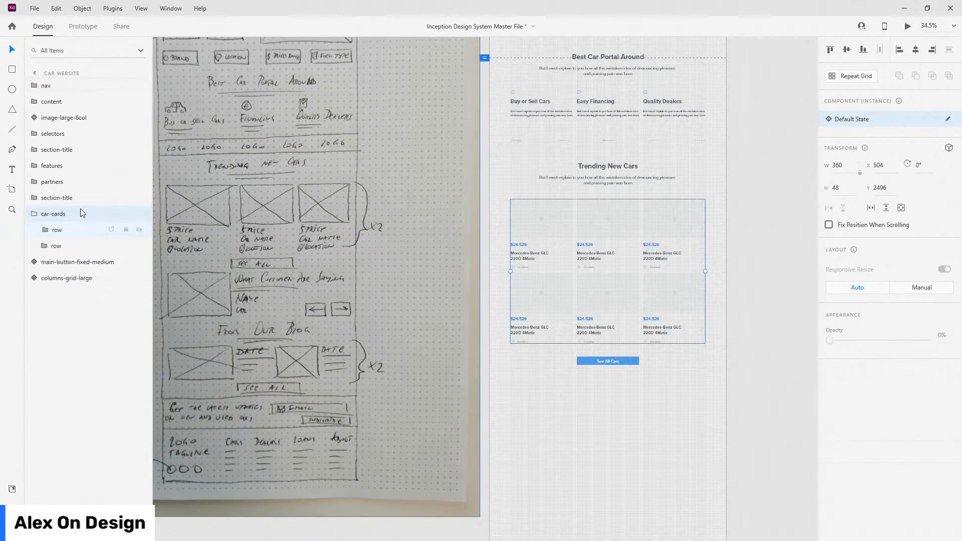
scroll(529, 255, "down", 2)
left_click(528, 251)
left_click(521, 197, "ctrl")
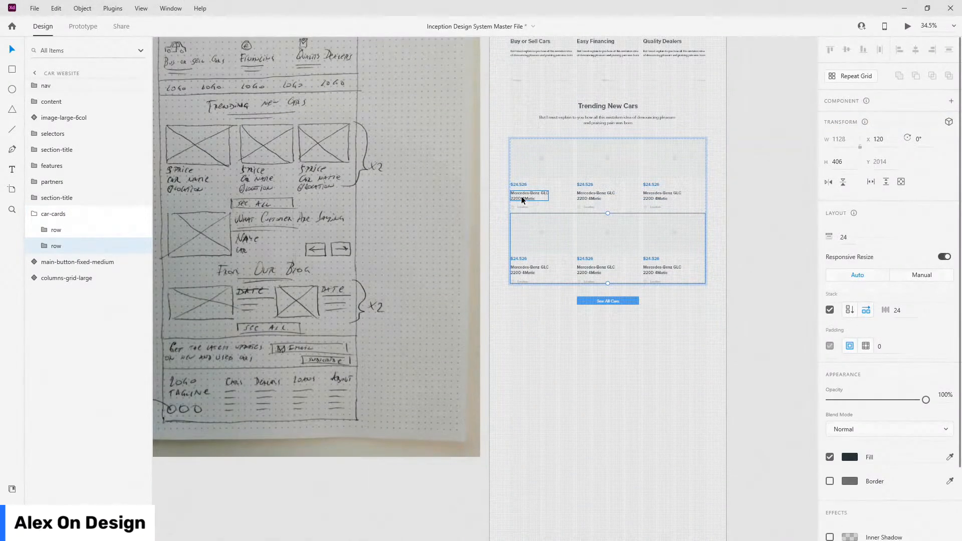
left_click(521, 196, "ctrl")
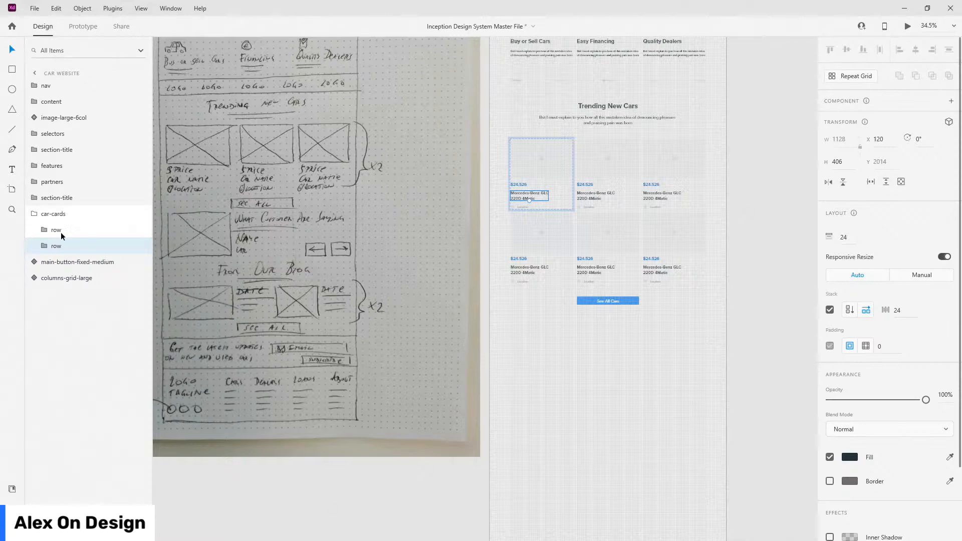
scroll(538, 162, "up", 5)
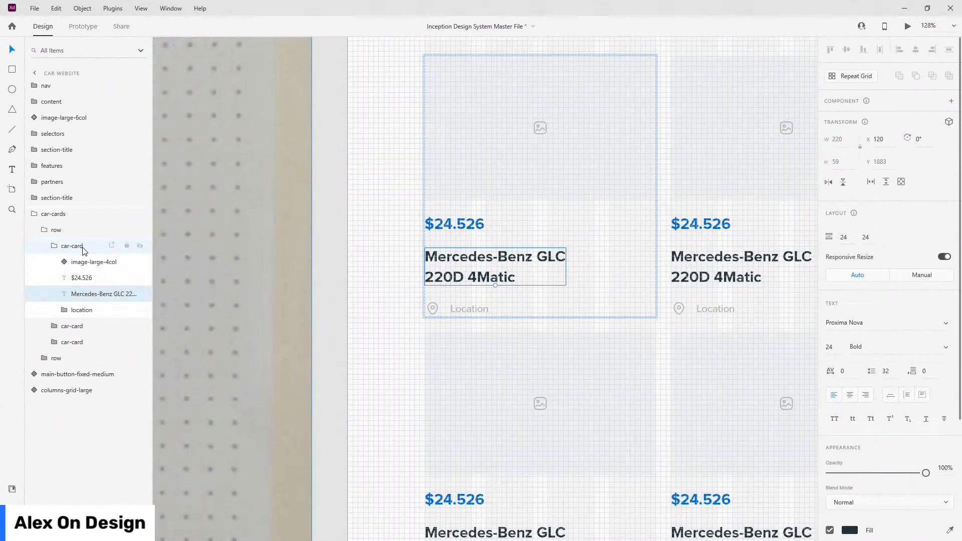
left_click(87, 279)
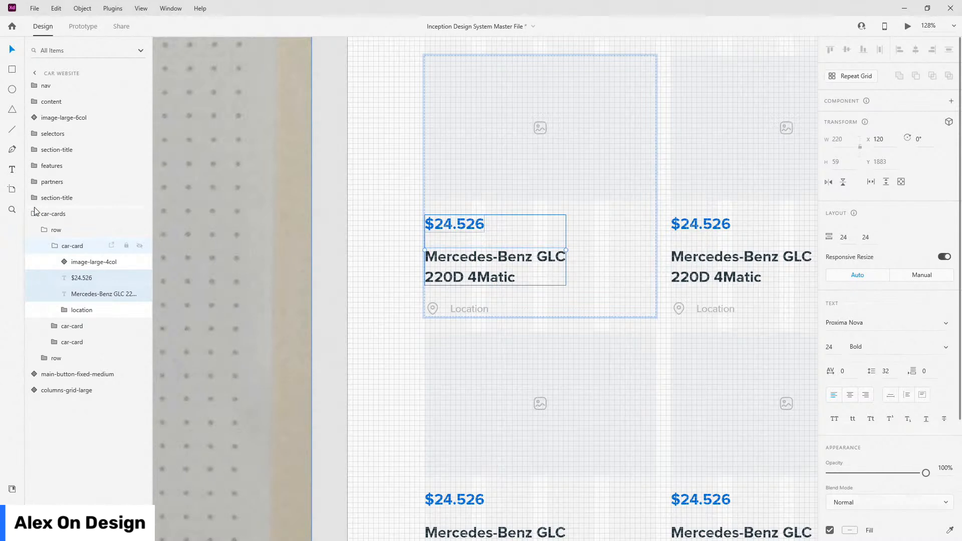
key("Escape")
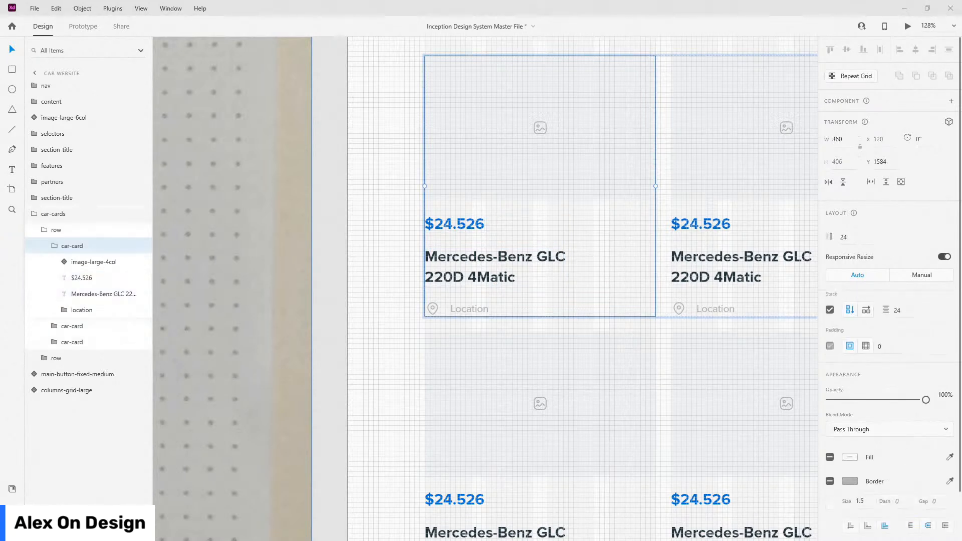
left_click(35, 214)
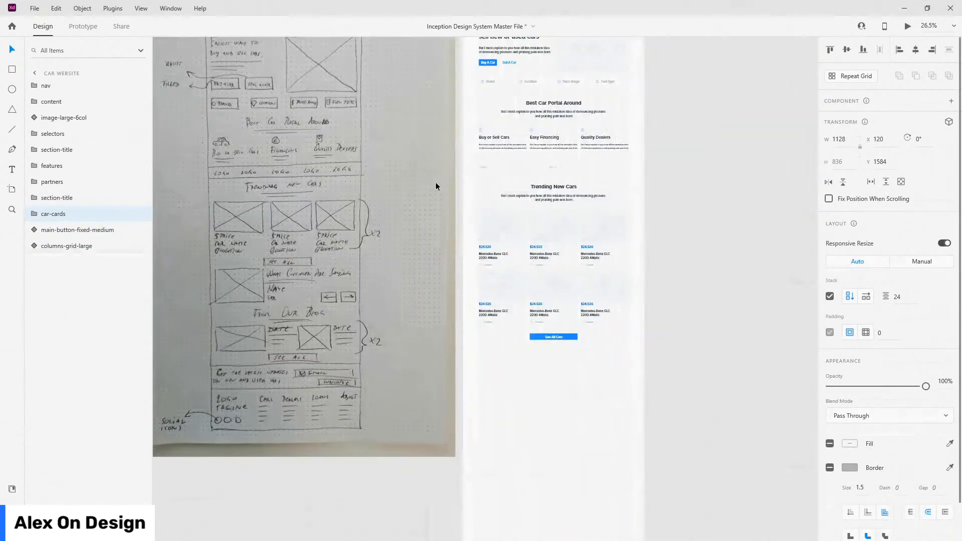
Paste the copied price and car name texts and place them below the See All Cars button at about X 716, Y 2786.
scroll(546, 356, "up", 1)
scroll(549, 367, "down", 2)
scroll(571, 332, "up", 2)
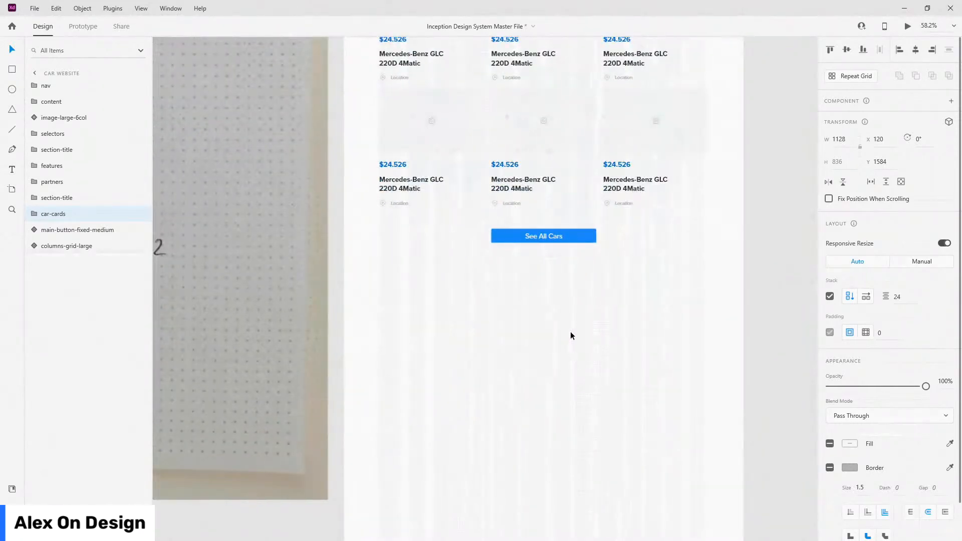
key("ctrl+'")
key("ctrl+v")
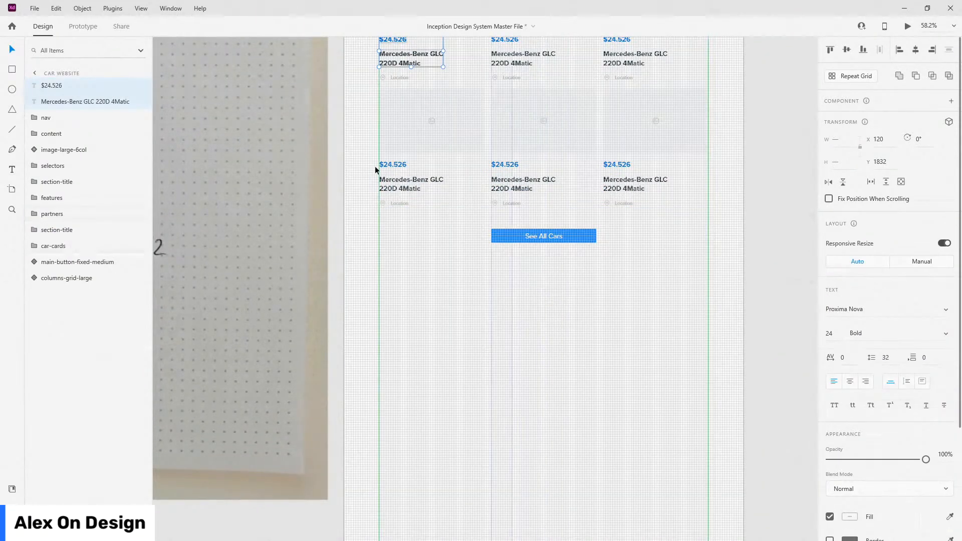
scroll(385, 143, "up", 1)
left_click_drag(399, 84, 558, 369)
scroll(413, 388, "up", 2)
scroll(393, 379, "down", 2)
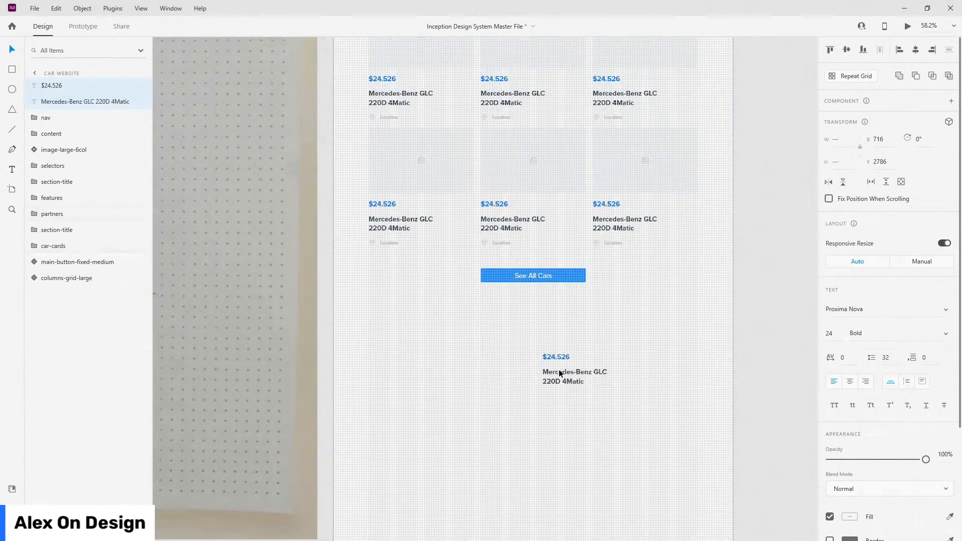
Check the sketch's customer section and move the pasted price text below the car name to Y 2944.
scroll(565, 316, "down", 2)
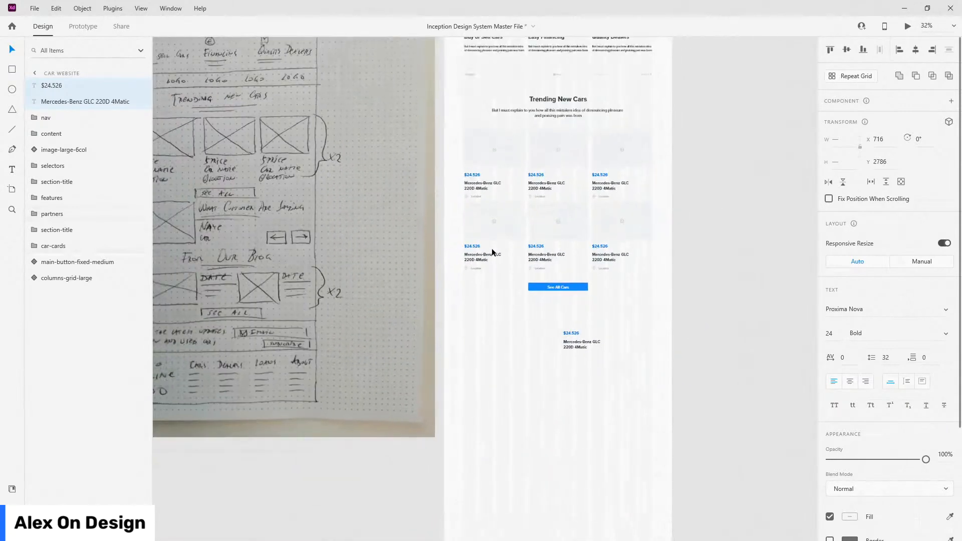
scroll(481, 245, "down", 2)
scroll(303, 243, "up", 4)
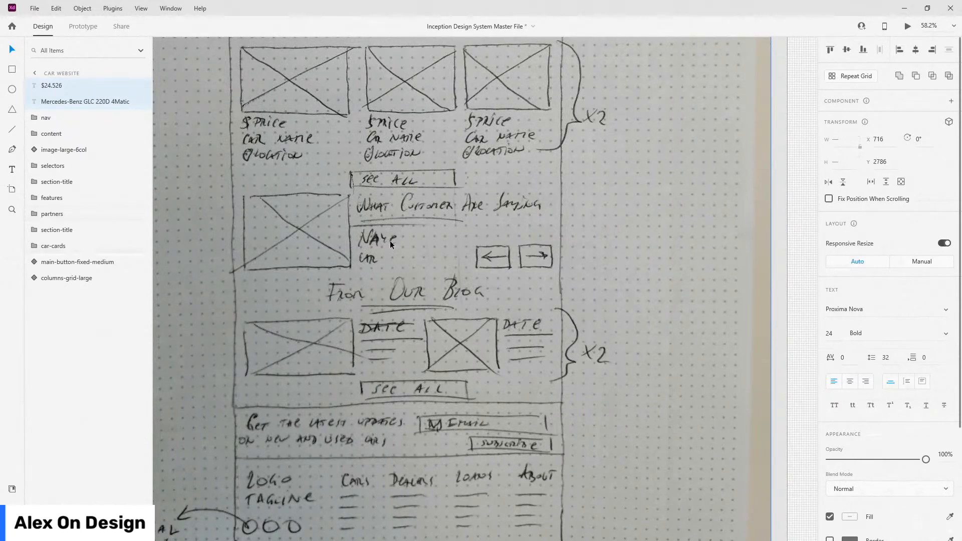
scroll(283, 278, "down", 4)
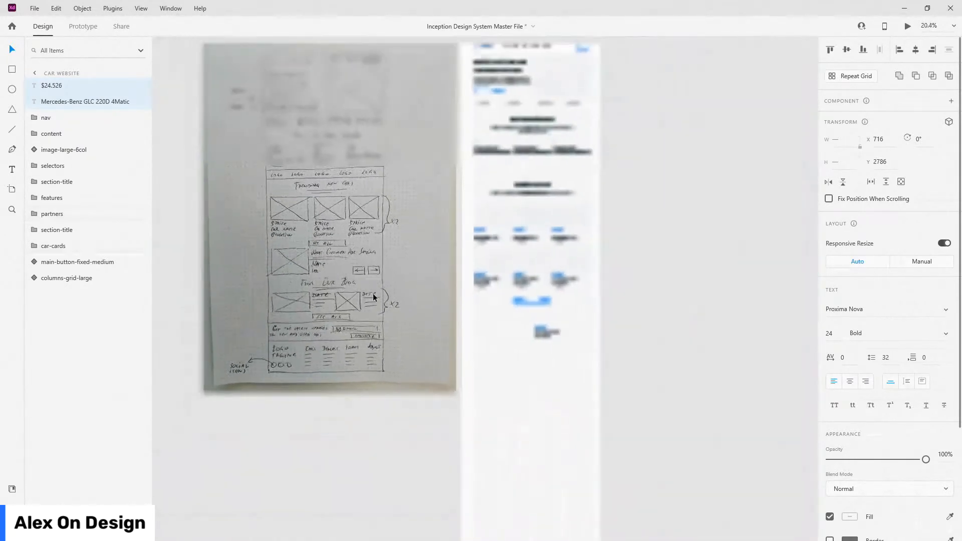
scroll(579, 292, "up", 5)
scroll(582, 310, "up", 2)
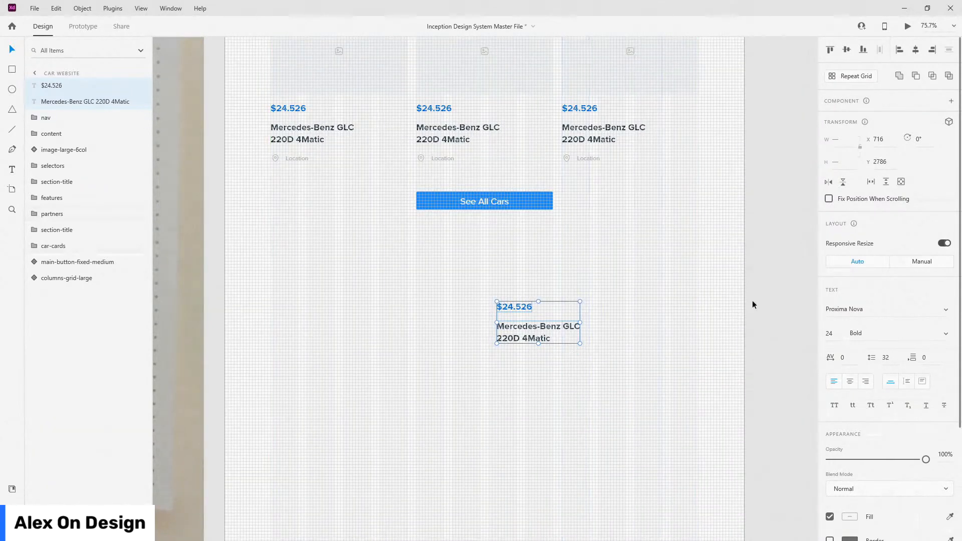
double_click(522, 307)
left_click_drag(519, 306, 518, 364)
Replace the content of the pasted price text with the car name copied from the text above it.
left_click(547, 324)
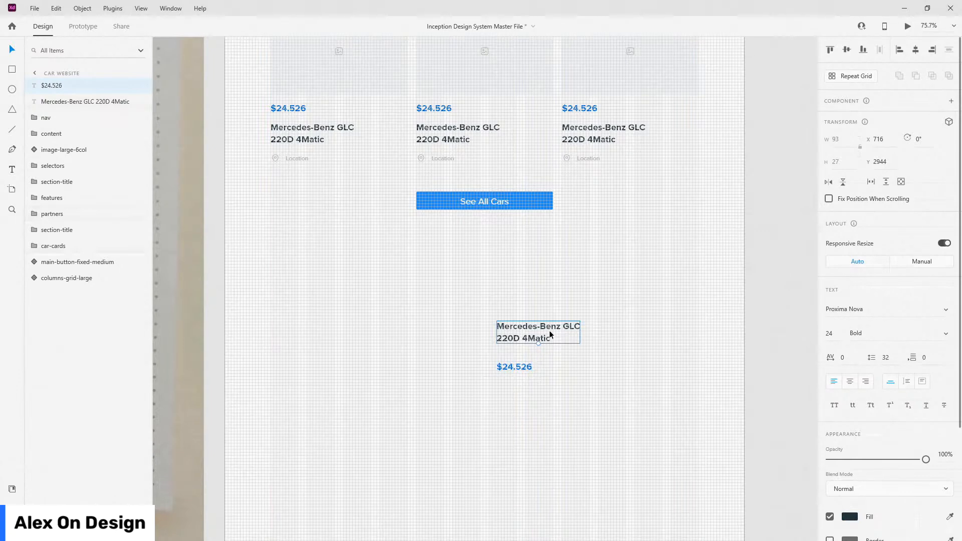
double_click(549, 329)
key("ctrl+a")
key("ctrl+c")
left_click(522, 365)
double_click(522, 366)
key("ctrl+v")
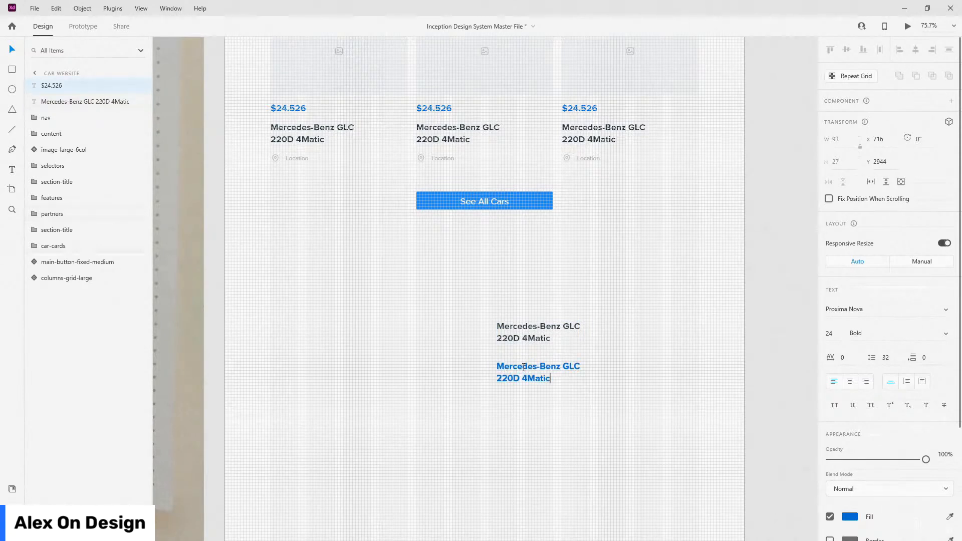
Delete "220D 4Matic" from the blue text so it reads "Mercedes-Benz GLC".
left_click_drag(553, 379, 483, 386)
key("BackSpace")
key("ctrl+a")
key("BackSpace")
key("ctrl+z")
Apply the Dust #B4B4B4 document colour to the lower "Mercedes-Benz GLC" text.
left_click(12, 489)
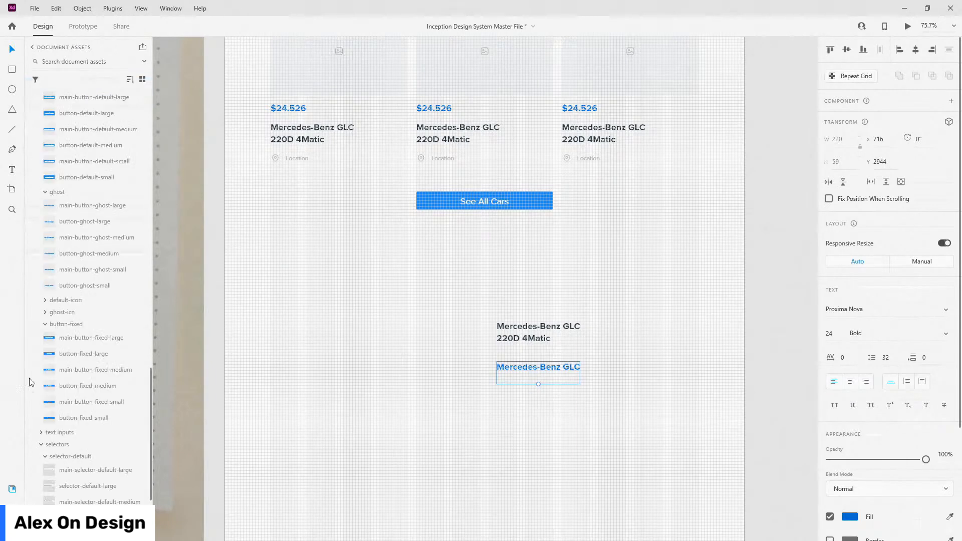
scroll(35, 260, "up", 15)
scroll(58, 146, "up", 1)
scroll(62, 118, "up", 3)
left_click(72, 221)
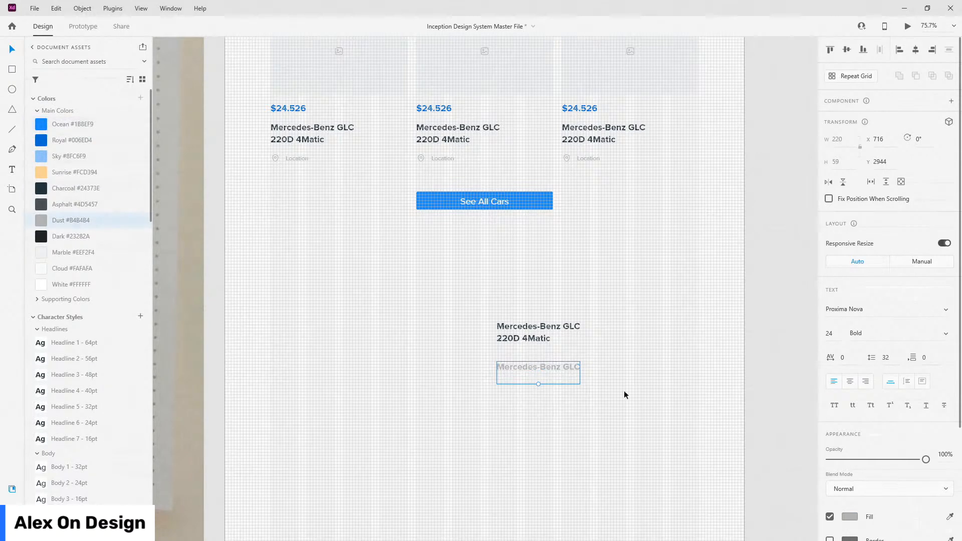
Remove the empty second line from the grey "Mercedes-Benz GLC" text.
double_click(540, 367)
left_click(516, 374)
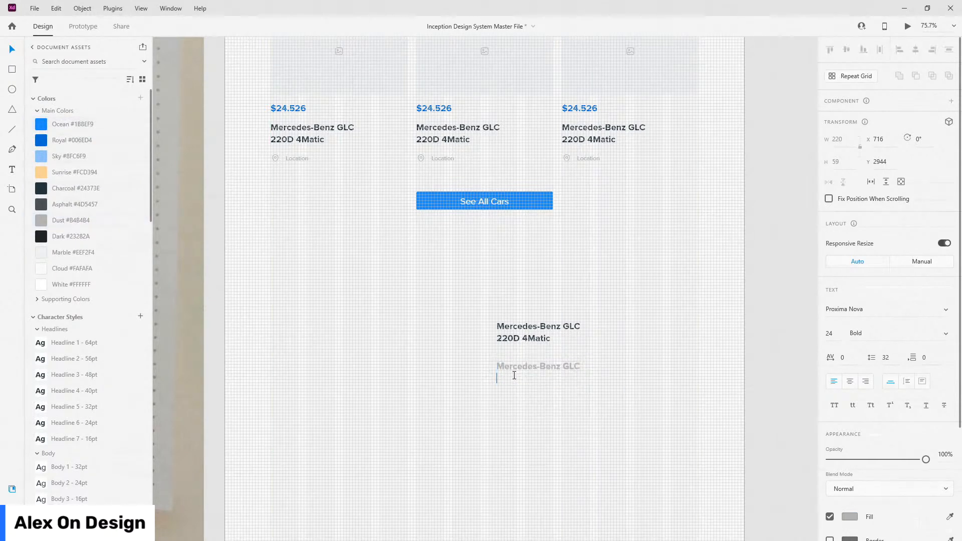
key("BackSpace")
key("ctrl+a")
key("BackSpace")
key("ctrl+z")
Change the dark car name text above the grey one to "Customer Name".
left_click(513, 337)
double_click(528, 333)
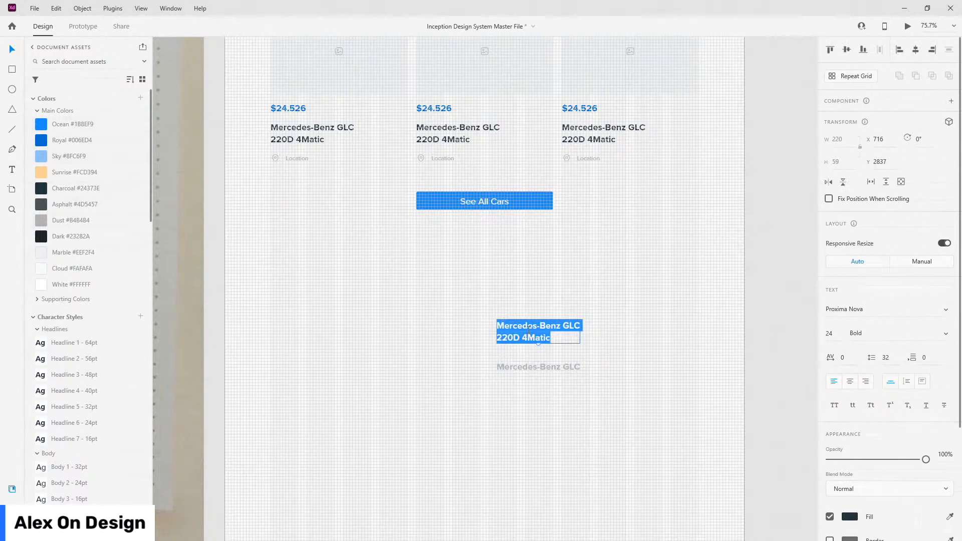
type("Customer Name")
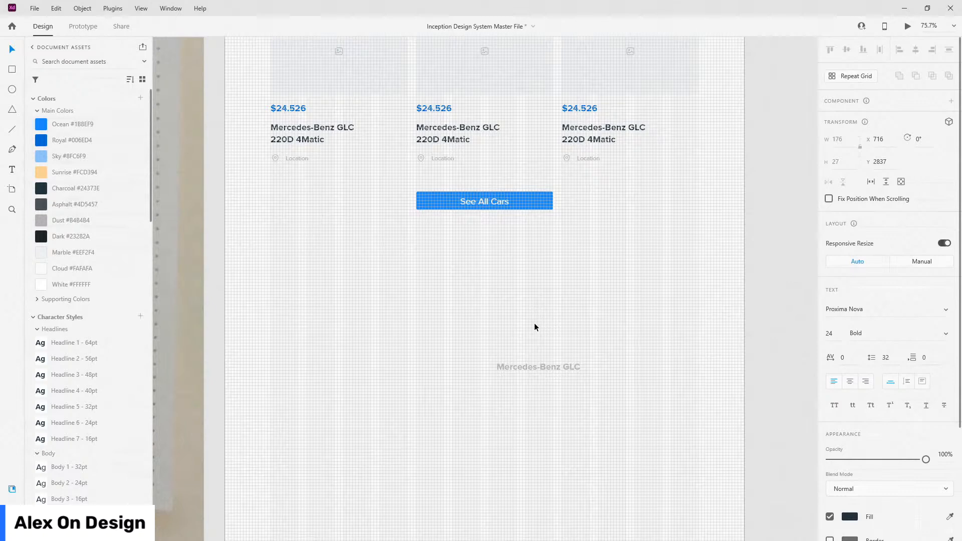
Move the "Customer Name" and "Mercedes-Benz GLC" texts together to X 696, aligned with the column grid.
left_click(535, 365)
scroll(535, 364, "up", 3)
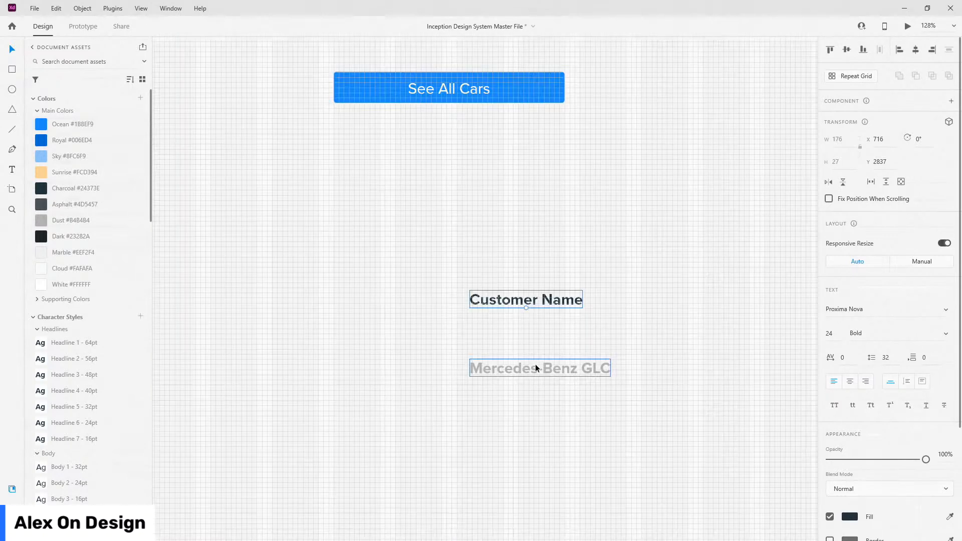
left_click(534, 364, "shift")
left_click_drag(539, 368, 530, 367)
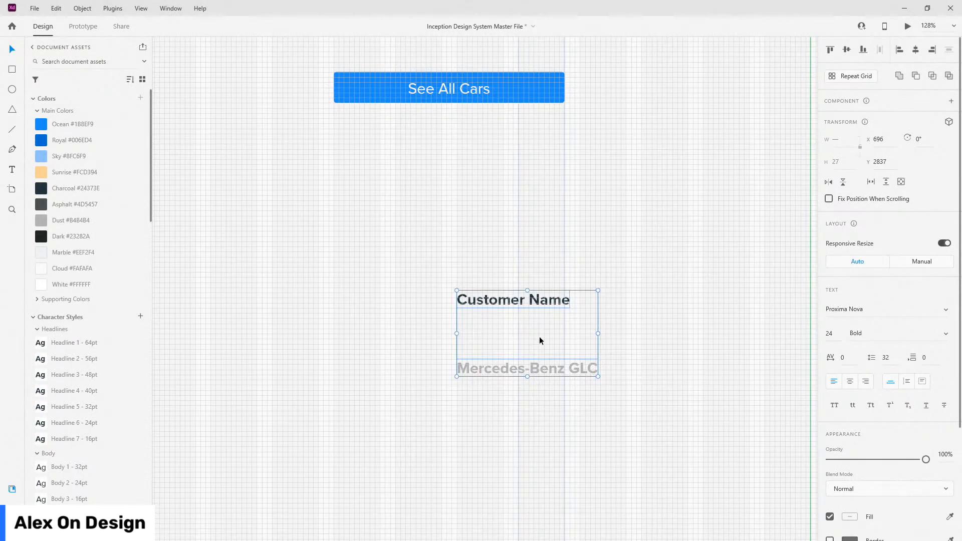
Move the "Customer Name" text down to Y 2893, just above the grey car name.
left_click(536, 296)
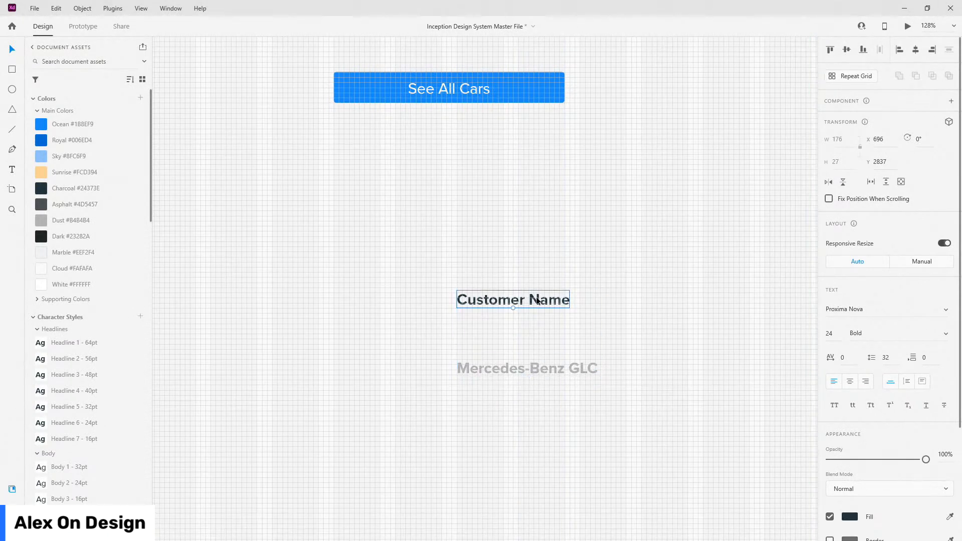
double_click(536, 299)
key("BackSpace")
key("ctrl+z")
left_click_drag(513, 295, 515, 337)
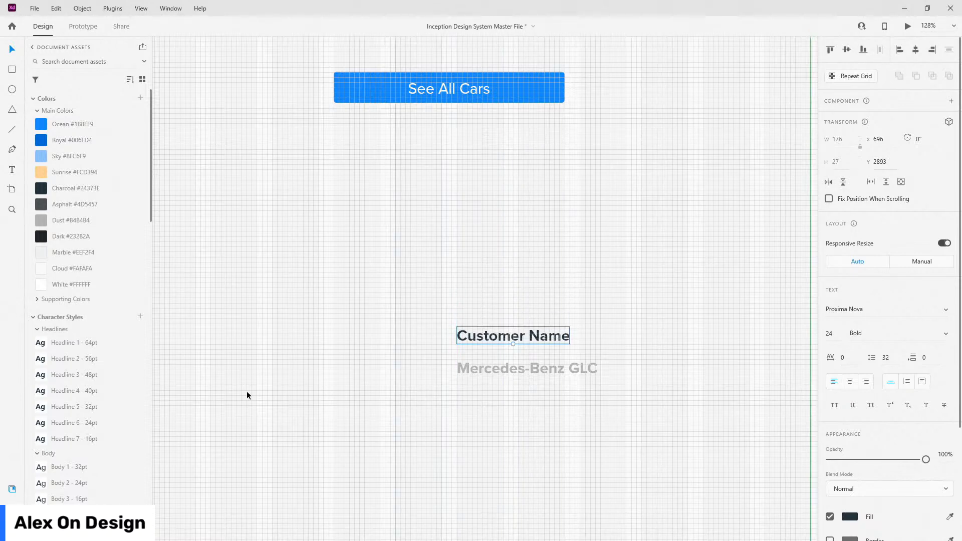
Apply the Headline 5 - 32pt style to "Customer Name" and move it with the grey car name to X 605, Y 2884.
left_click(93, 407)
left_click_drag(555, 338, 556, 337)
key("alt")
scroll(450, 344, "down", 4, "ctrl")
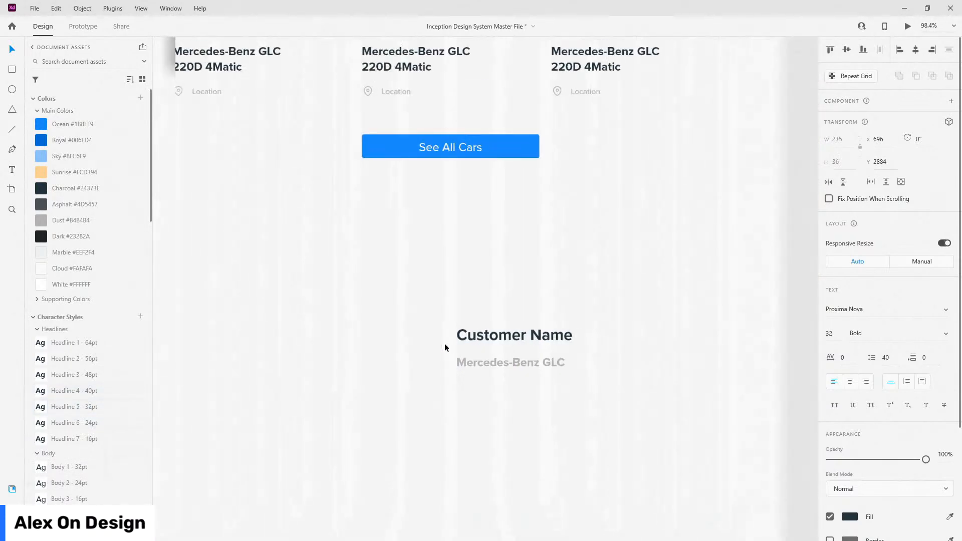
left_click(520, 357, "shift")
left_click_drag(513, 356, 480, 356)
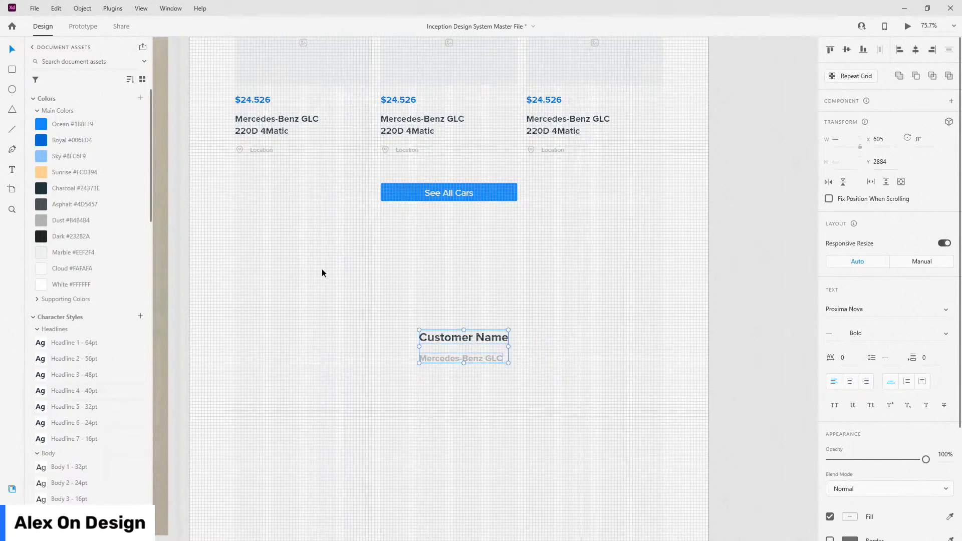
Place an image-large-6col component beside the customer texts, below the "See All Cars" button.
scroll(509, 273, "down", 2)
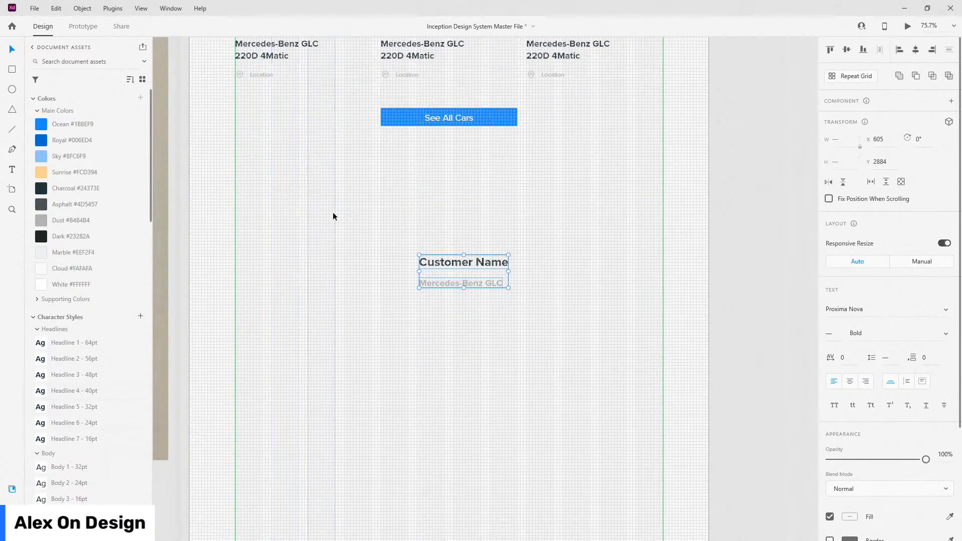
scroll(86, 333, "down", 8)
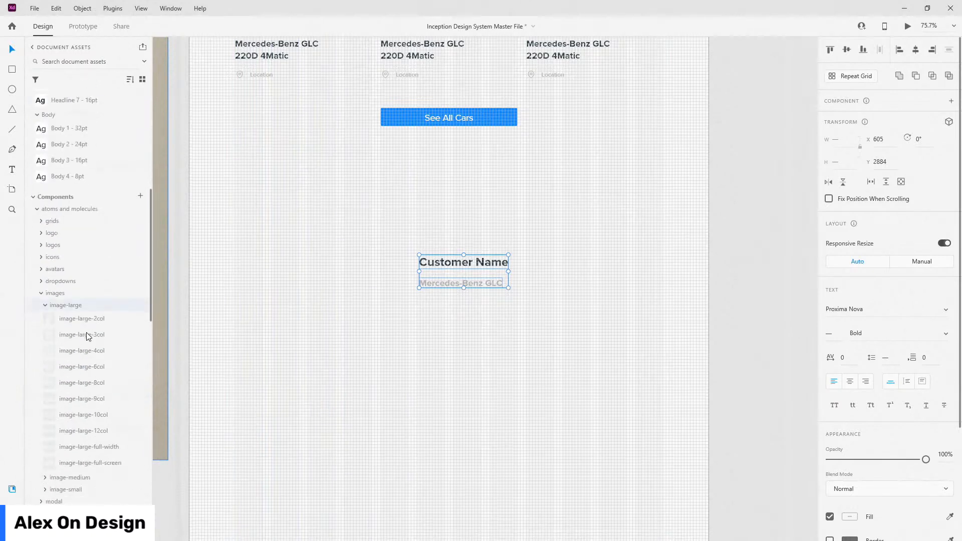
left_click_drag(82, 300, 219, 277)
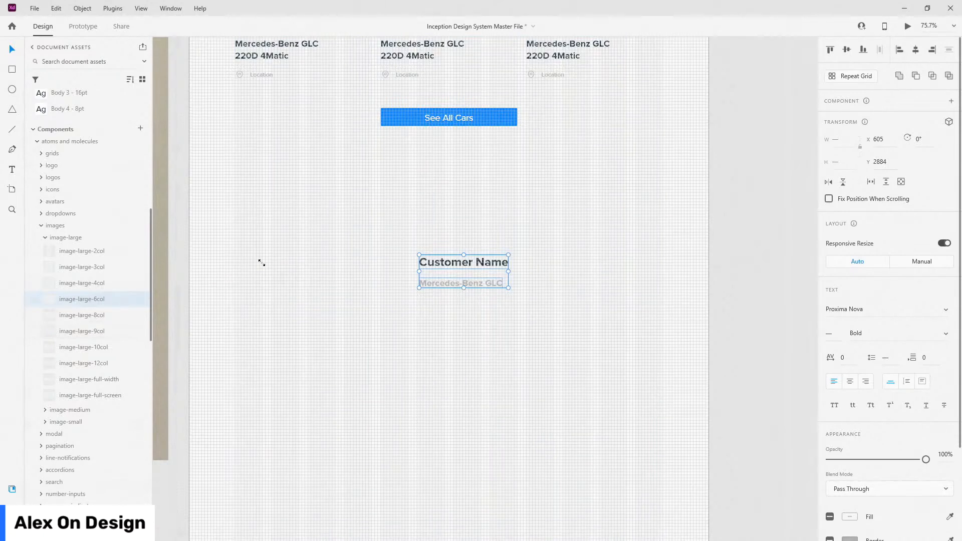
left_click_drag(295, 323, 312, 250)
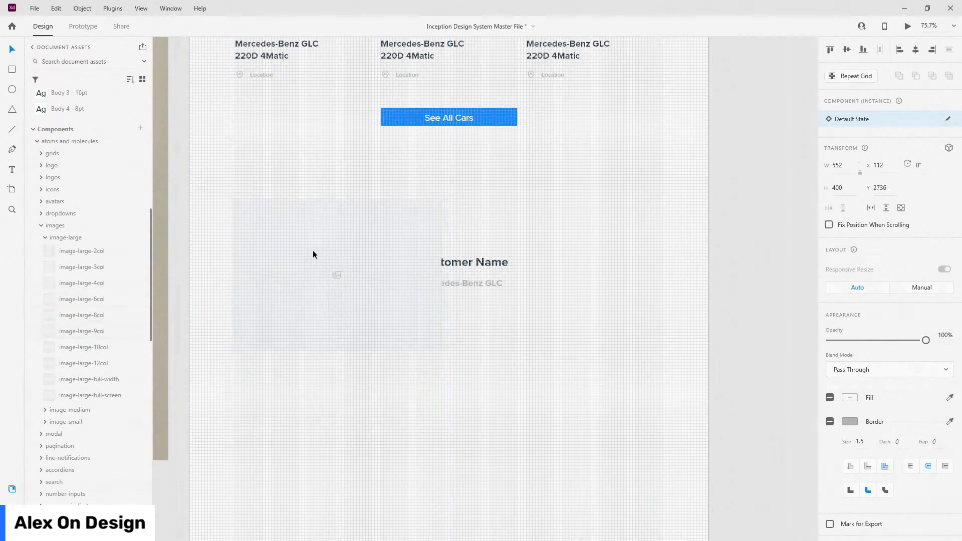
Move the image placeholder to X 120, Y 2656, aligned with the column grid below the "See All Cars" button.
left_click_drag(314, 253, 367, 168)
key("shift+Down")
key("shift+Down")
key("shift+Down")
key("shift+Down")
key("shift+Down")
key("shift+Down")
key("shift+Down")
key("shift+Down")
key("shift+Down")
key("shift+Down")
key("shift+Down")
key("shift+Down")
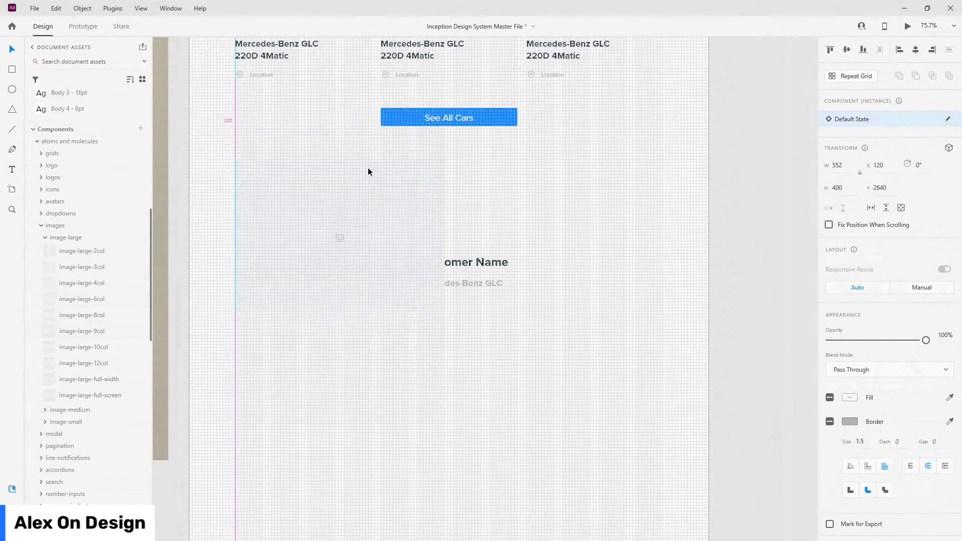
key("shift+Down")
key("shift+Down")
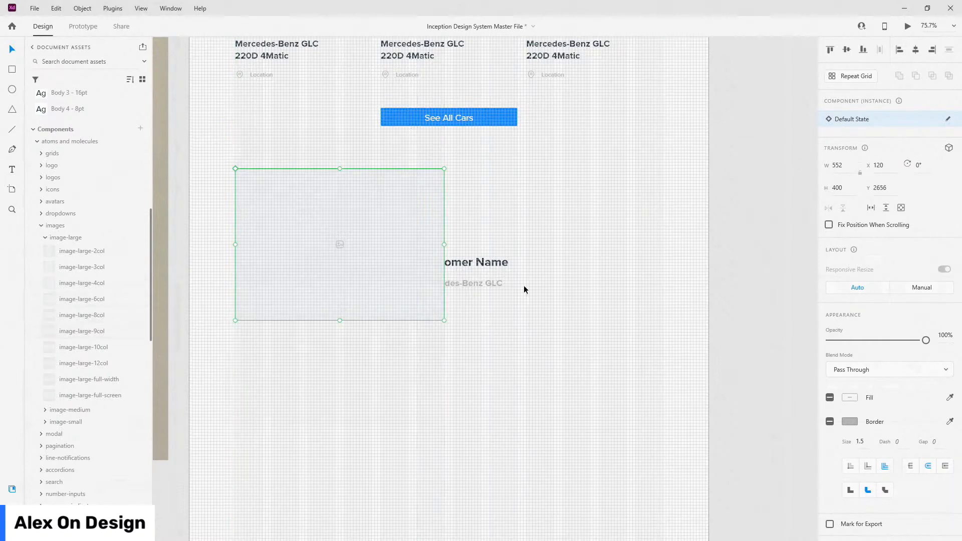
Move the "Customer Name" and "Mercedes-Benz GLC" texts together to X 696, Y 2904, beside the image placeholder.
left_click(485, 284)
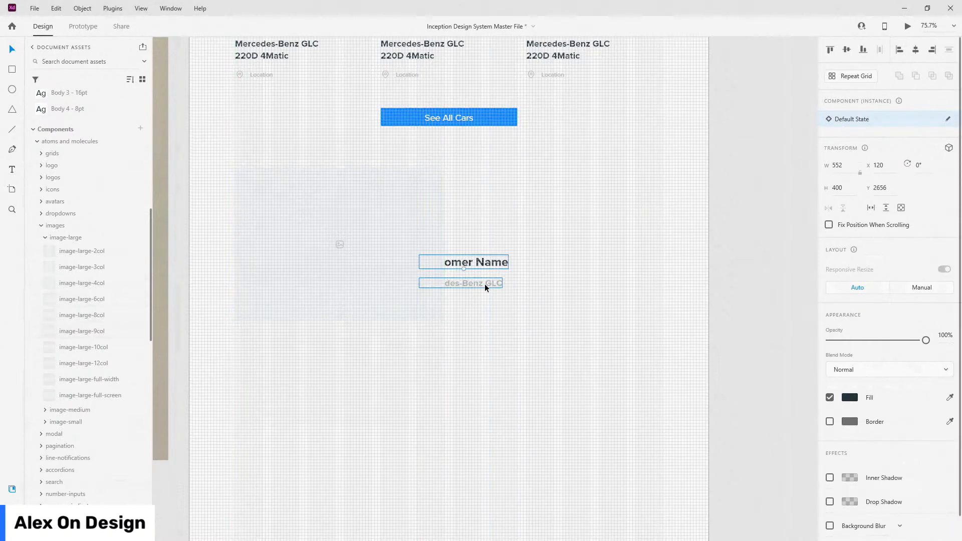
mouse_move(479, 280)
left_mouse_down()
mouse_move(511, 275)
mouse_move(492, 288)
left_mouse_up()
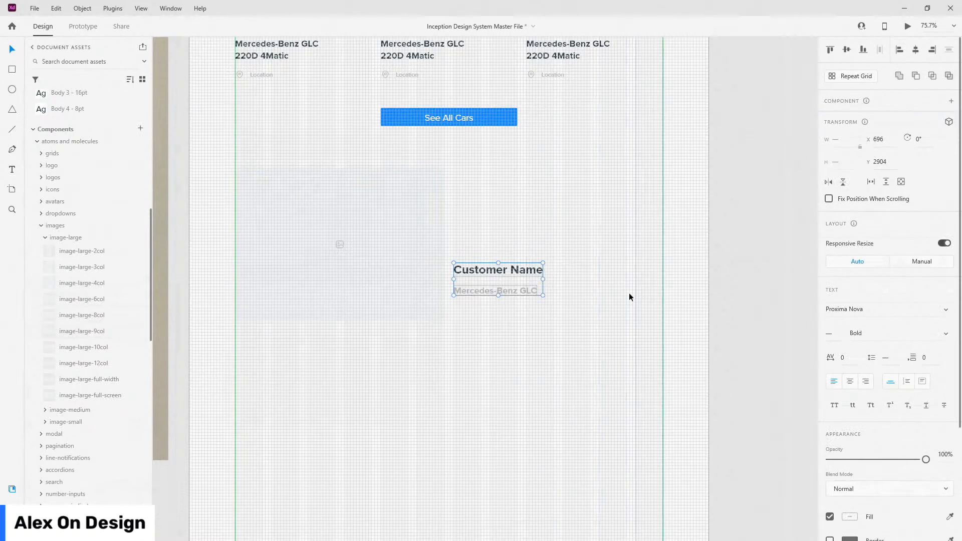
Place the arrow-left-icn and arrow-right-icn components to the right of the customer texts, near the content edge.
scroll(38, 434, "up", 5)
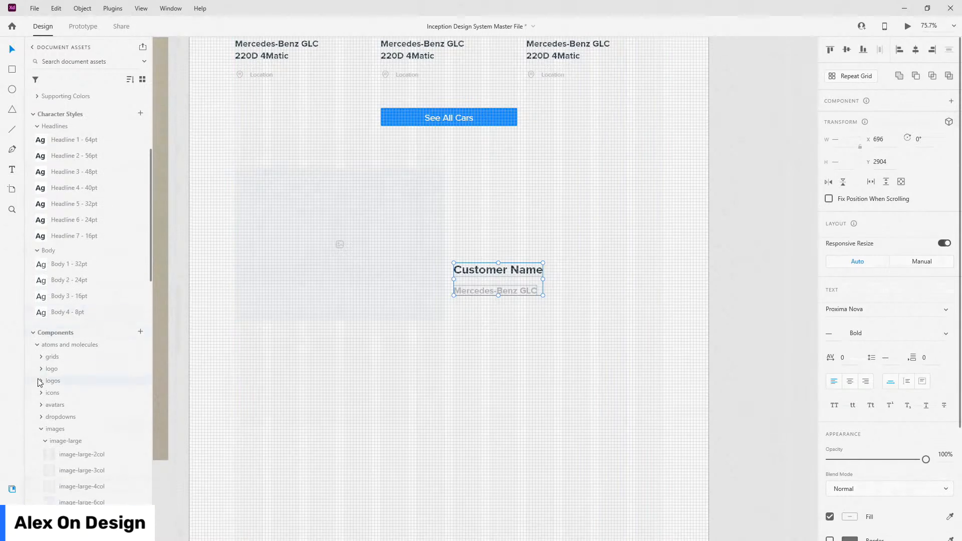
left_click(43, 393)
scroll(69, 240, "down", 3)
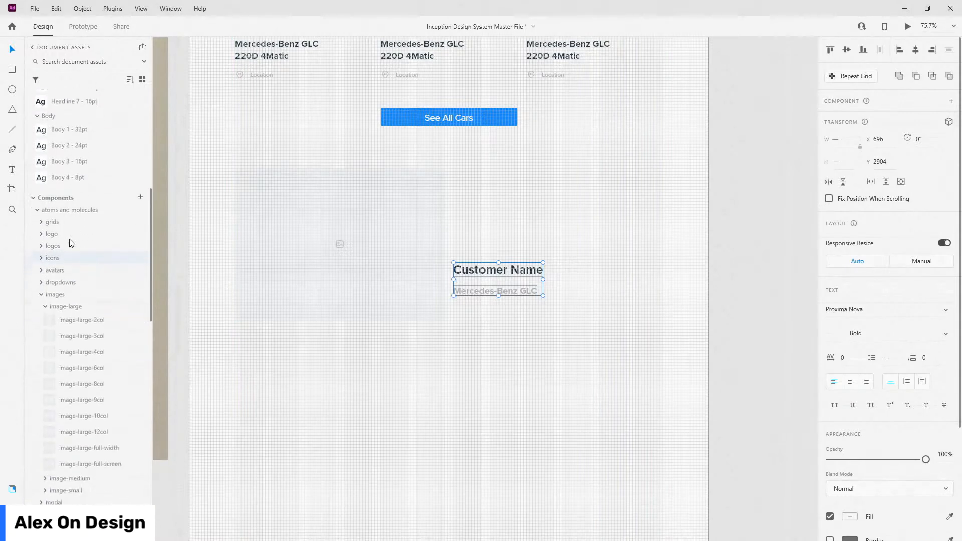
scroll(70, 376, "down", 3)
left_click(78, 360, "shift")
left_click_drag(65, 363, 638, 297)
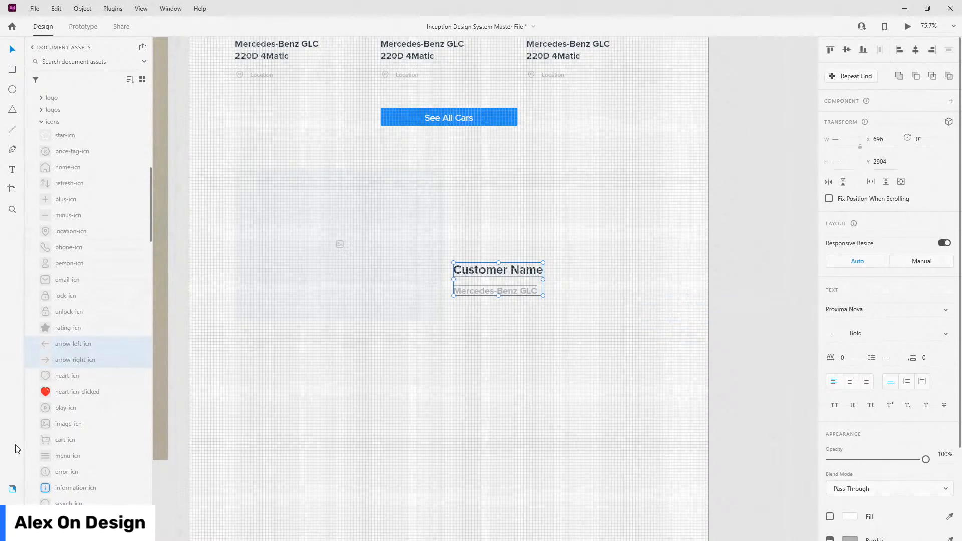
Collapse the icons component folder and put the arrow-left-icn layer above arrow-right-icn in the layer order.
scroll(79, 253, "up", 3)
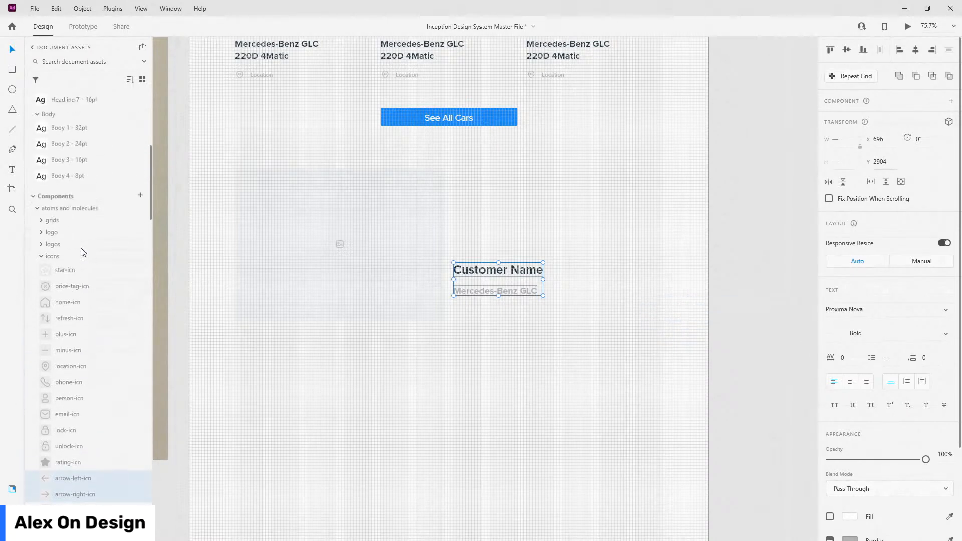
left_click(43, 257)
left_click(42, 294)
left_click(55, 308)
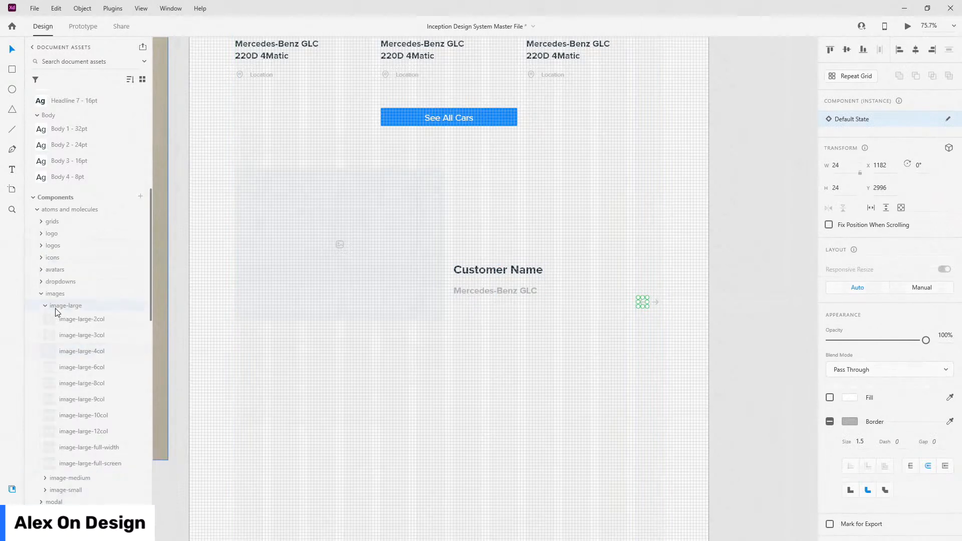
left_click(11, 503)
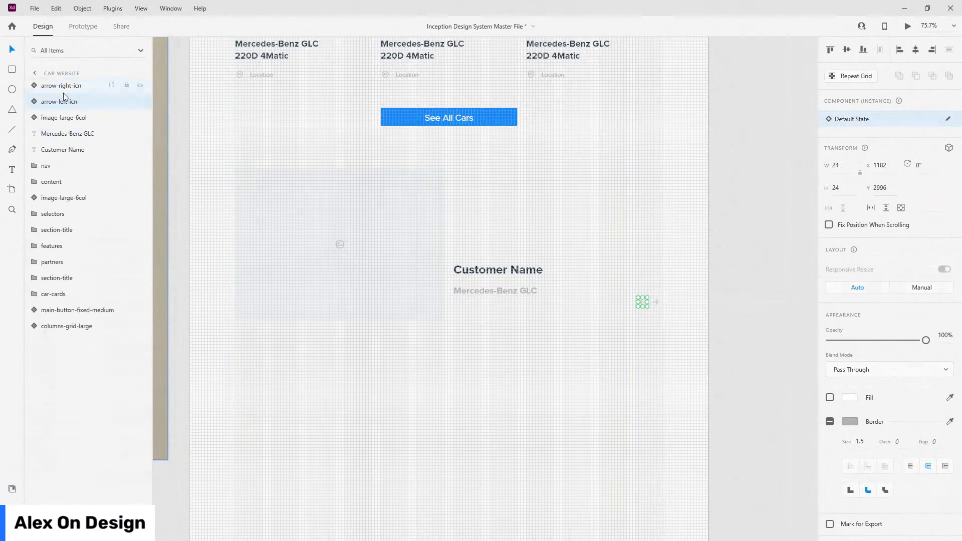
left_click_drag(75, 86, 75, 86)
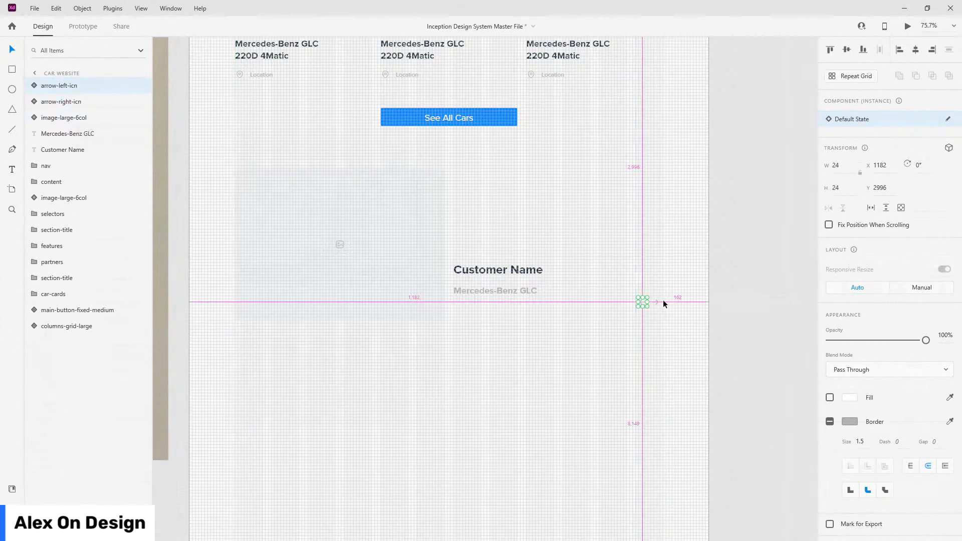
Align the left arrow at X 1176 and the right arrow at X 1224, and move both down to Y 3032.
scroll(661, 301, "up", 5)
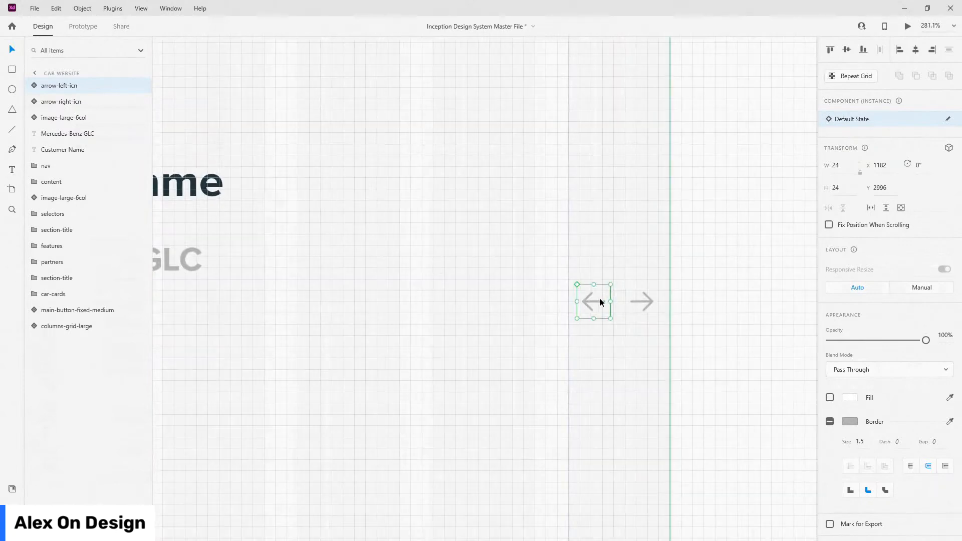
left_click_drag(599, 301, 654, 300)
left_click(590, 299, "shift")
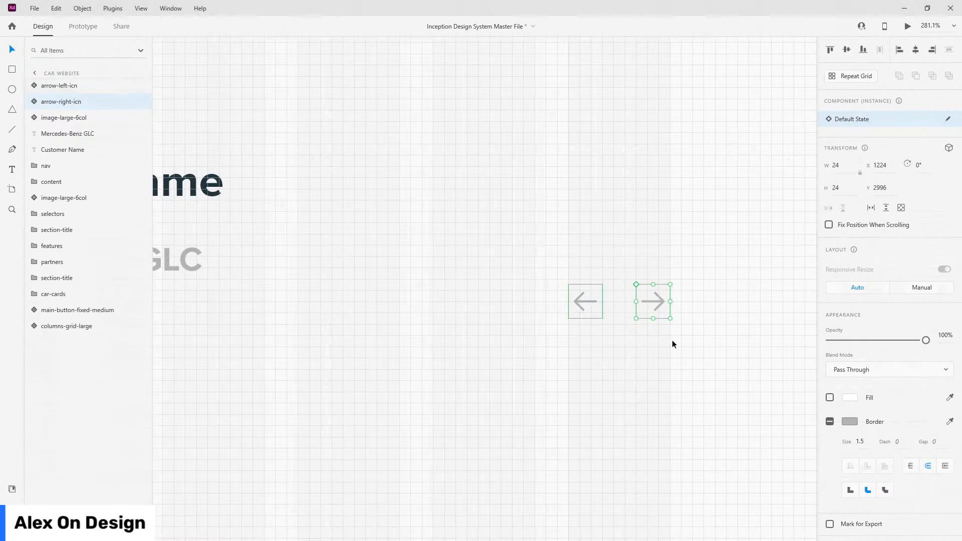
scroll(681, 344, "down", 3)
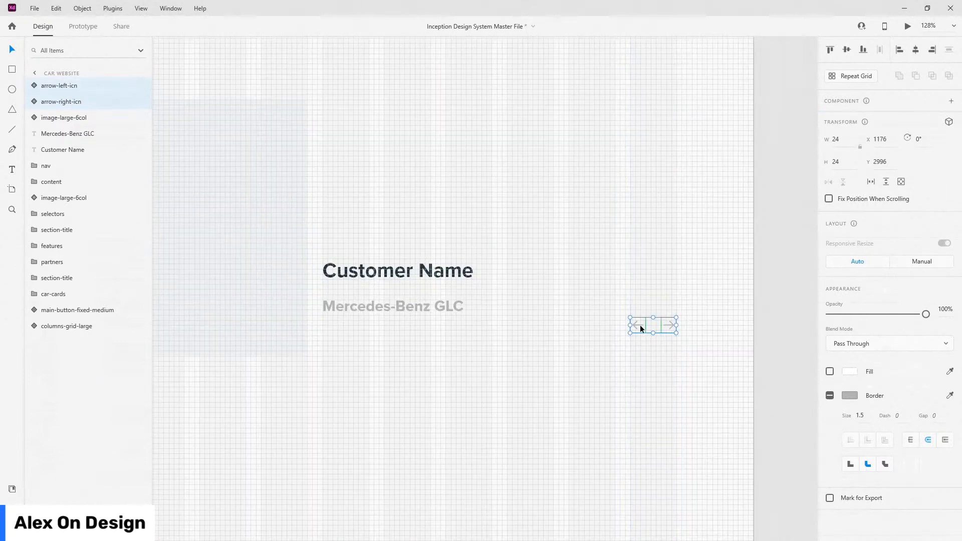
left_click_drag(639, 323, 640, 348)
scroll(533, 319, "down", 3)
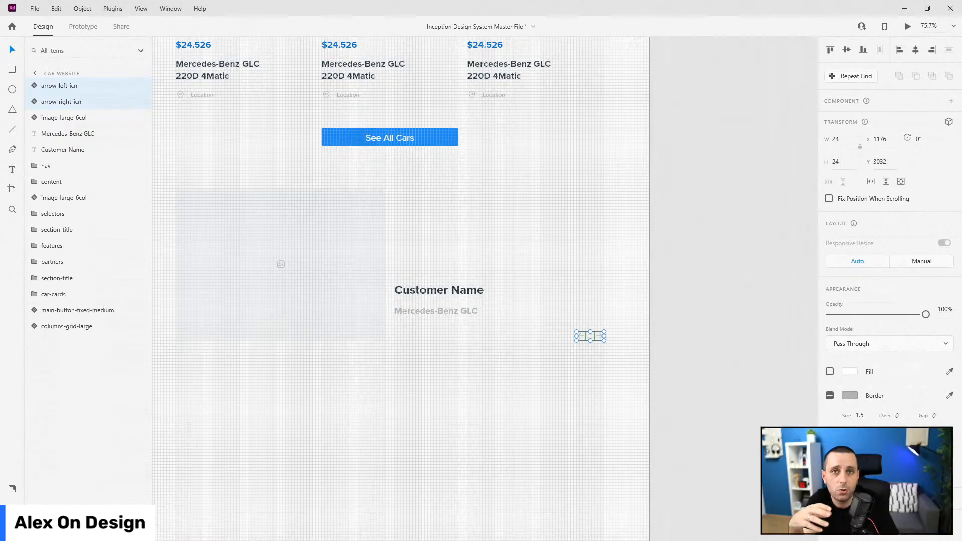
Examine the overall design system canvas and compare the sketch's customer testimonial section with the Car Website artboard.
key("alt")
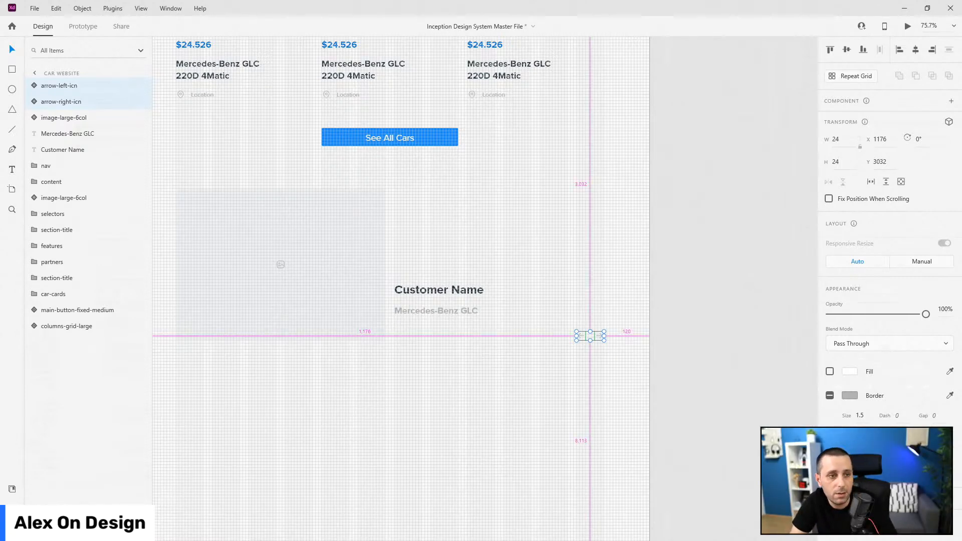
scroll(416, 224, "down", 10)
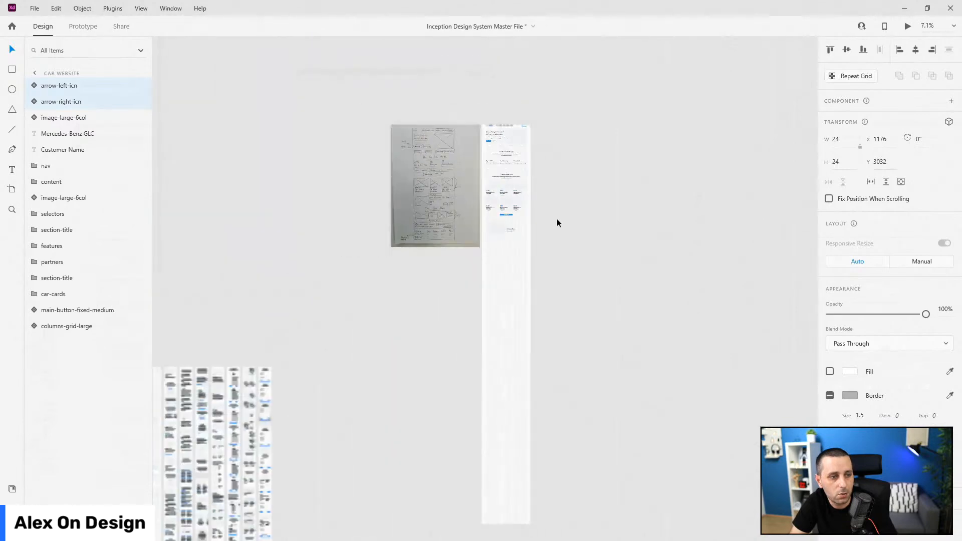
scroll(557, 223, "down", 2)
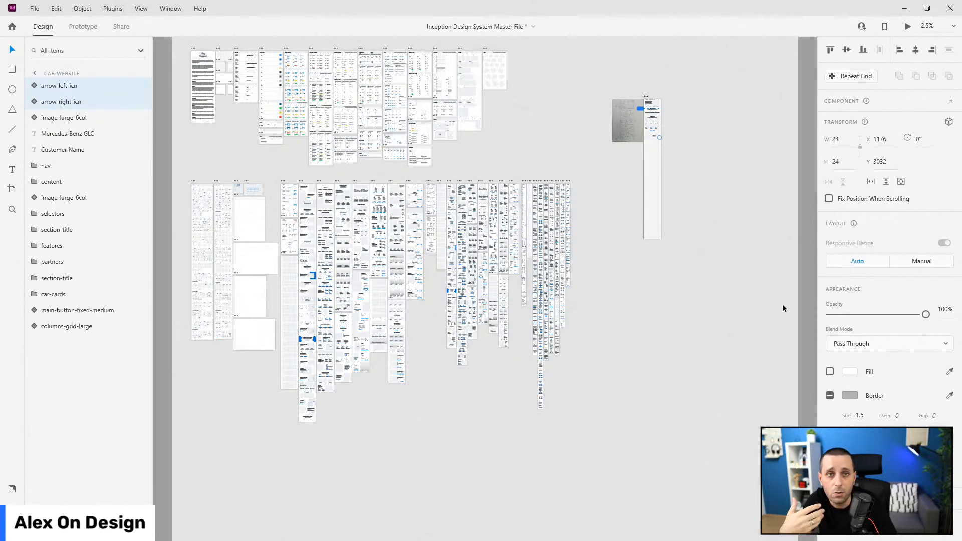
scroll(653, 347, "down", 3)
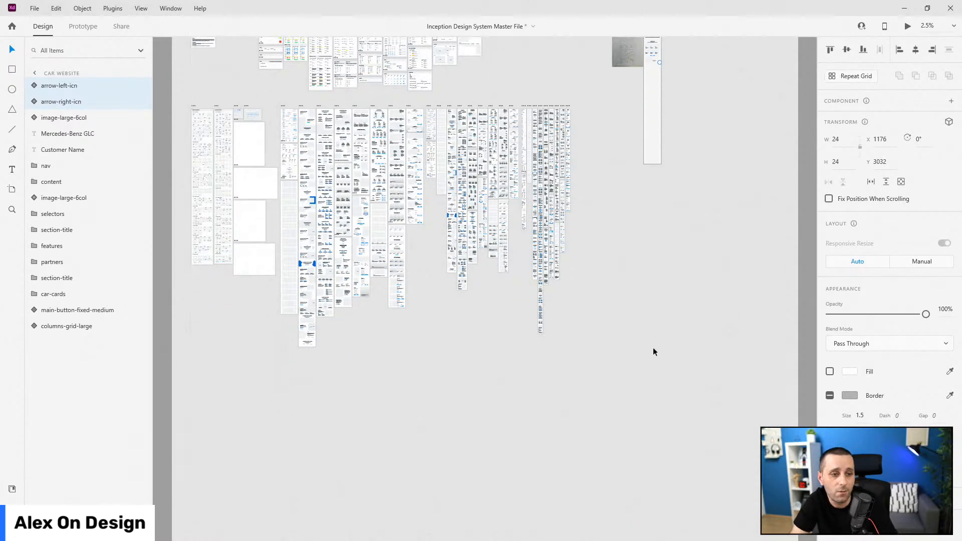
scroll(653, 347, "up", 3)
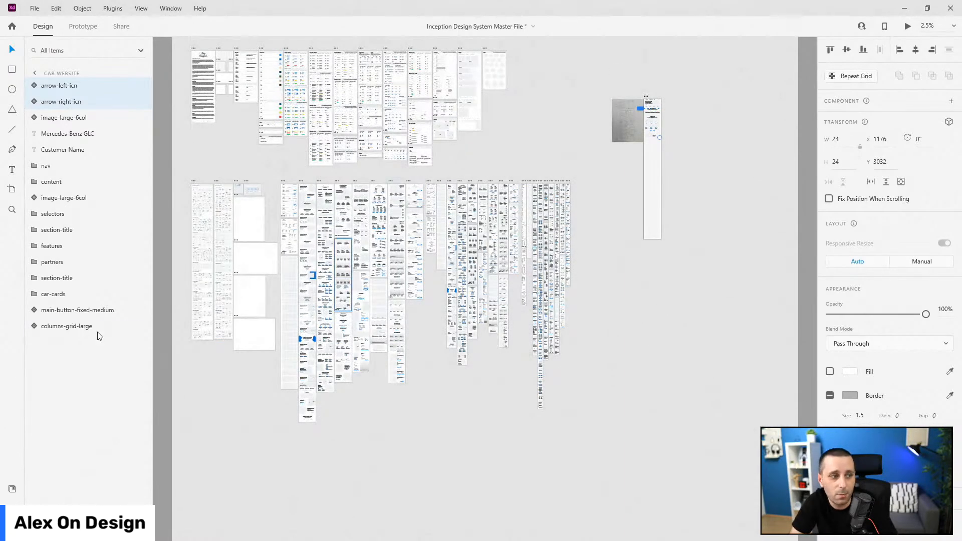
left_click(12, 488)
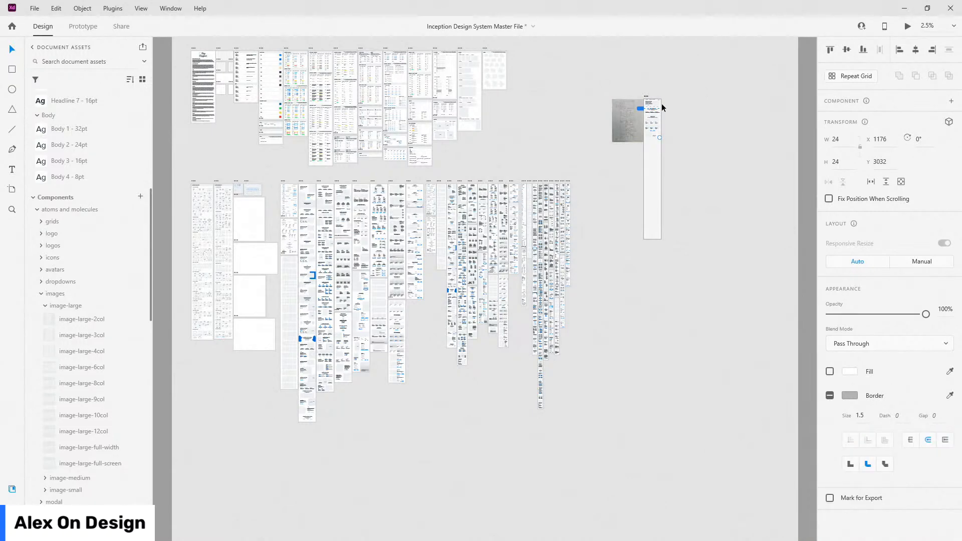
scroll(661, 107, "up", 6)
scroll(630, 131, "up", 4)
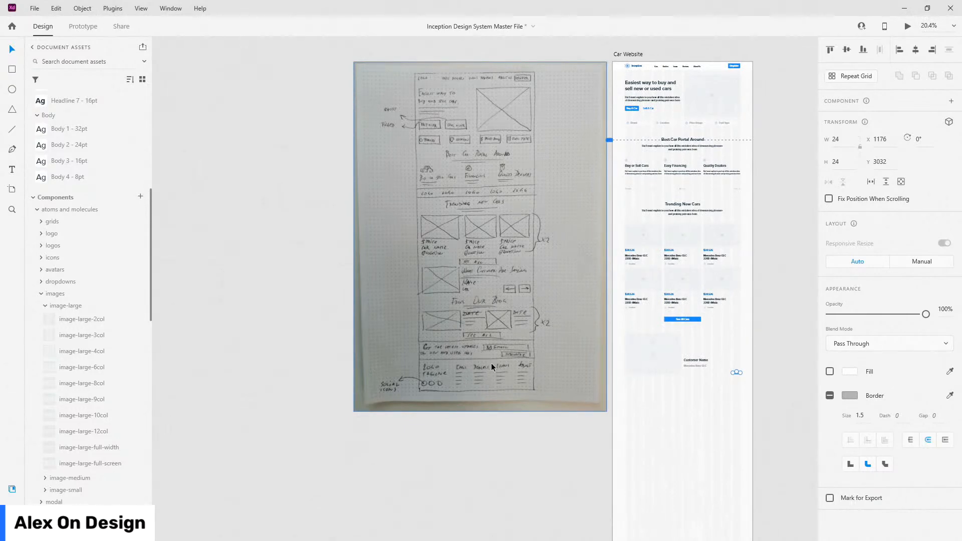
scroll(734, 371, "up", 5)
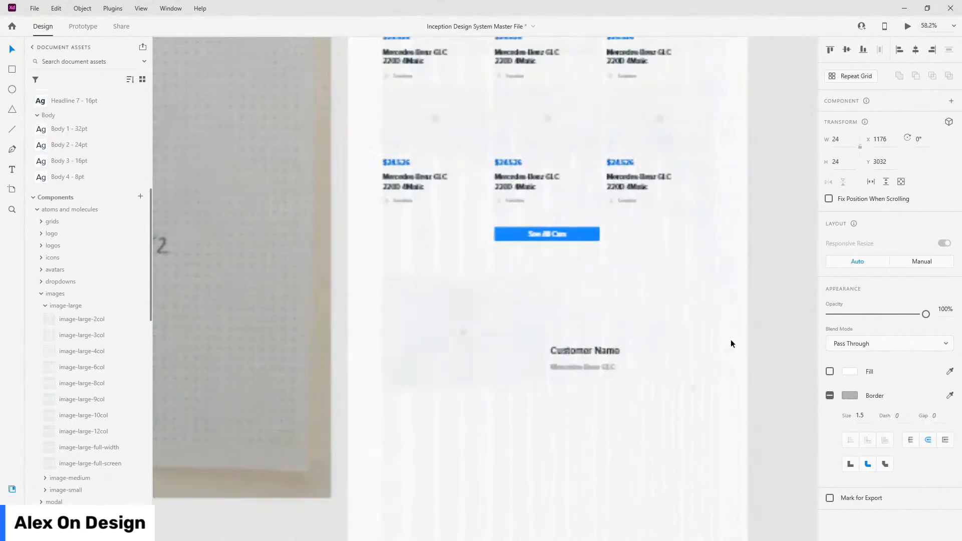
scroll(713, 346, "down", 4)
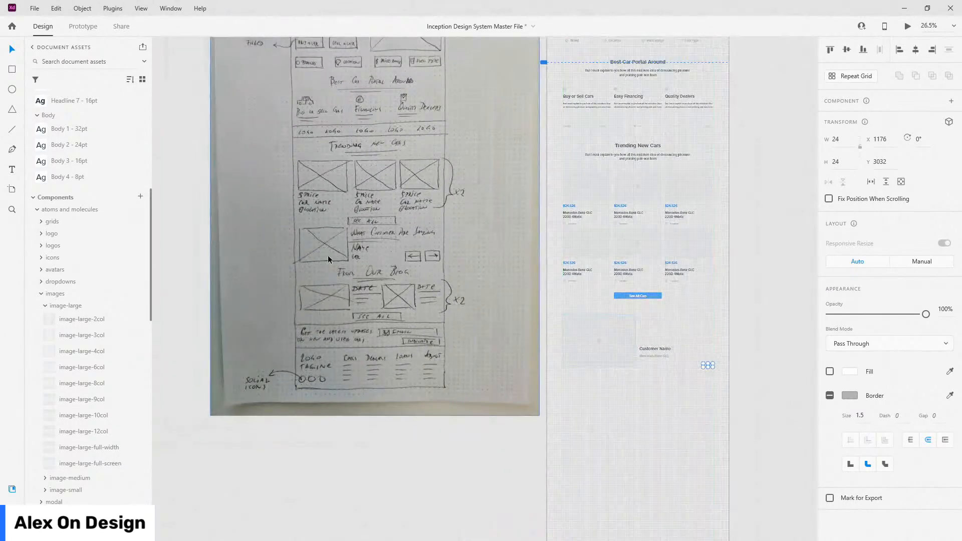
scroll(367, 243, "up", 3)
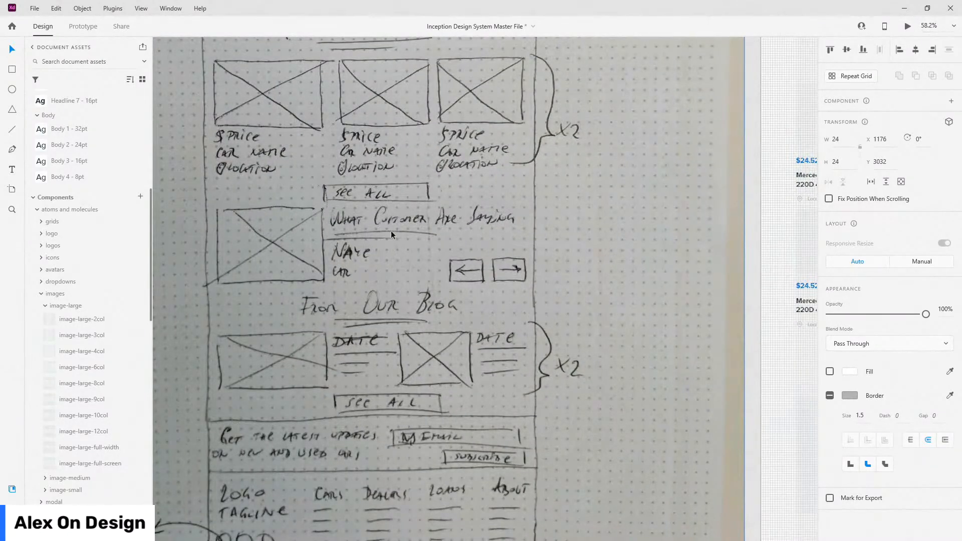
scroll(374, 244, "down", 3)
Duplicate the "Customer Name" text up to Y 2696 and change the copy to "What Customers Are Saying".
scroll(661, 345, "up", 6)
left_click(622, 380)
left_click_drag(640, 381, 635, 279)
double_click(635, 281)
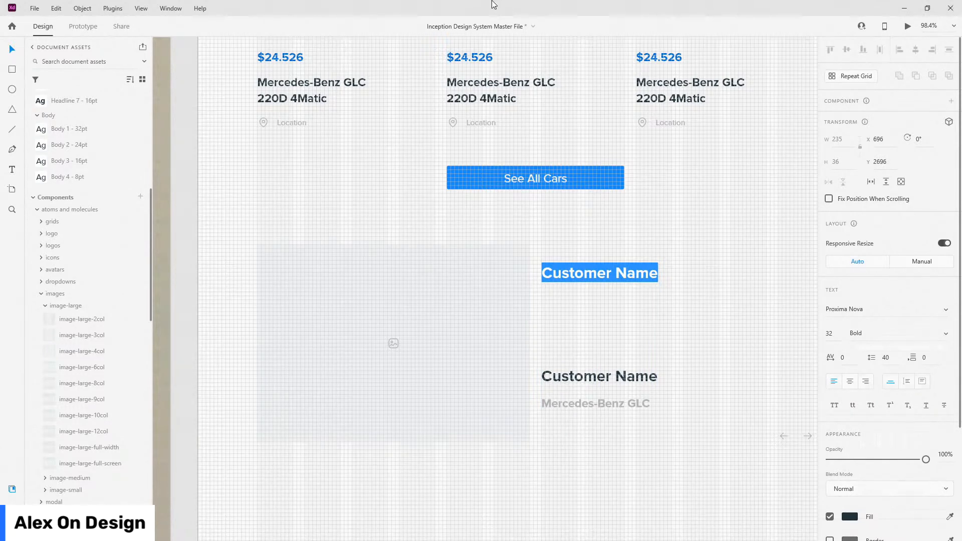
type("What Customers Are Saying")
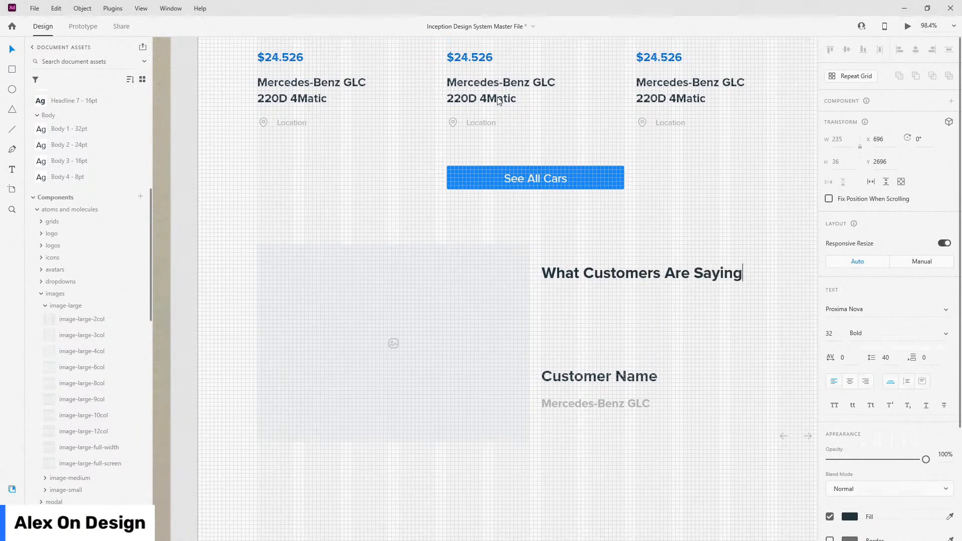
left_click(11, 49)
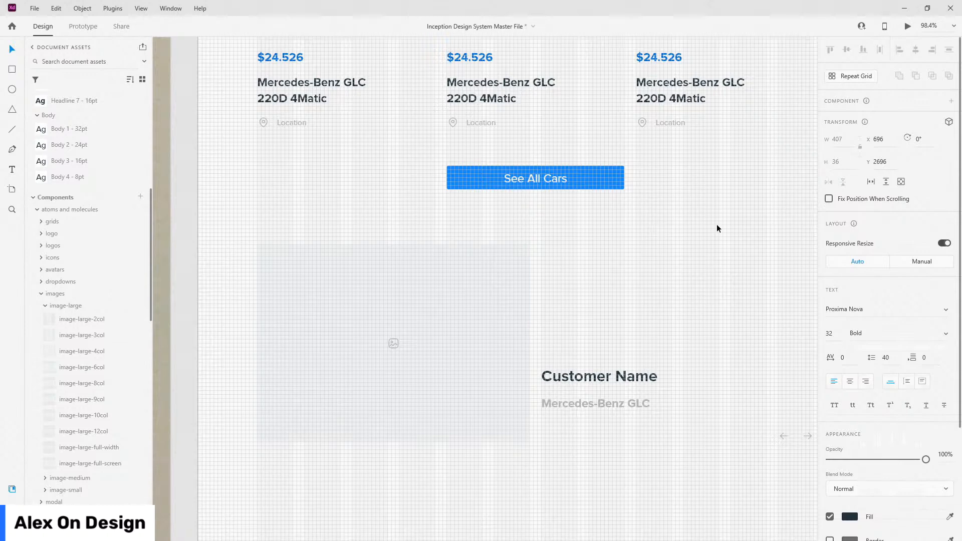
scroll(632, 264, "down", 3)
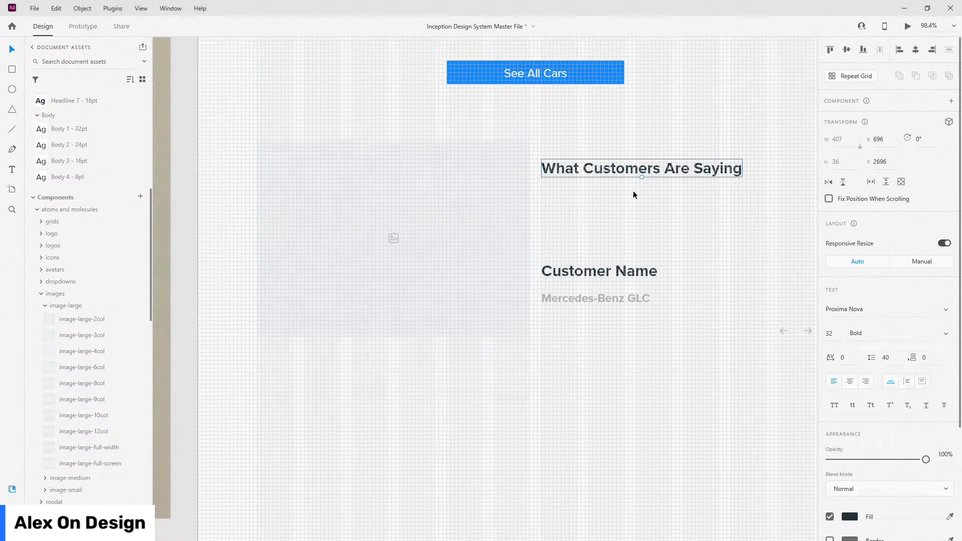
Duplicate the "Customer Name" text up to Y 2808 and apply the Body 2 - 24pt character style to the copy.
left_click(634, 273)
left_click_drag(634, 275, 623, 228)
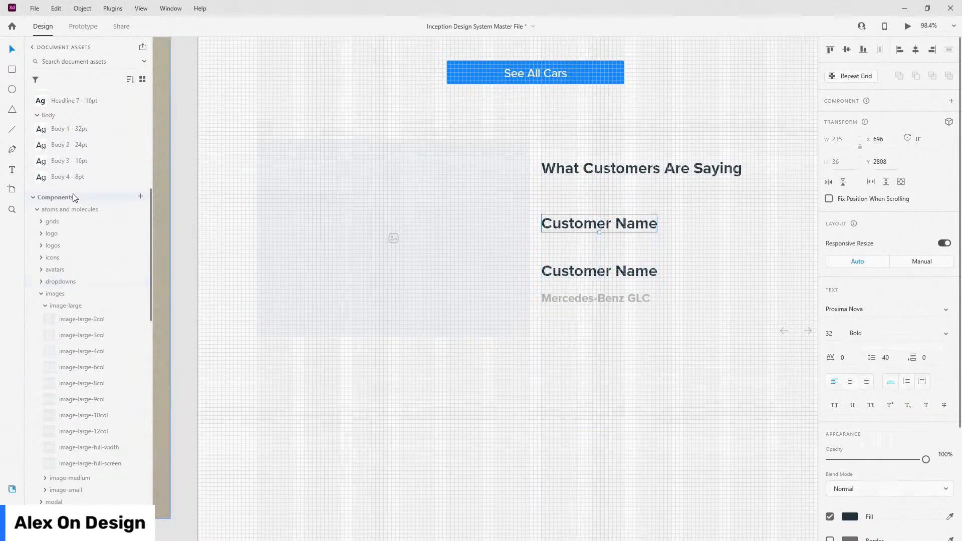
left_click(82, 161)
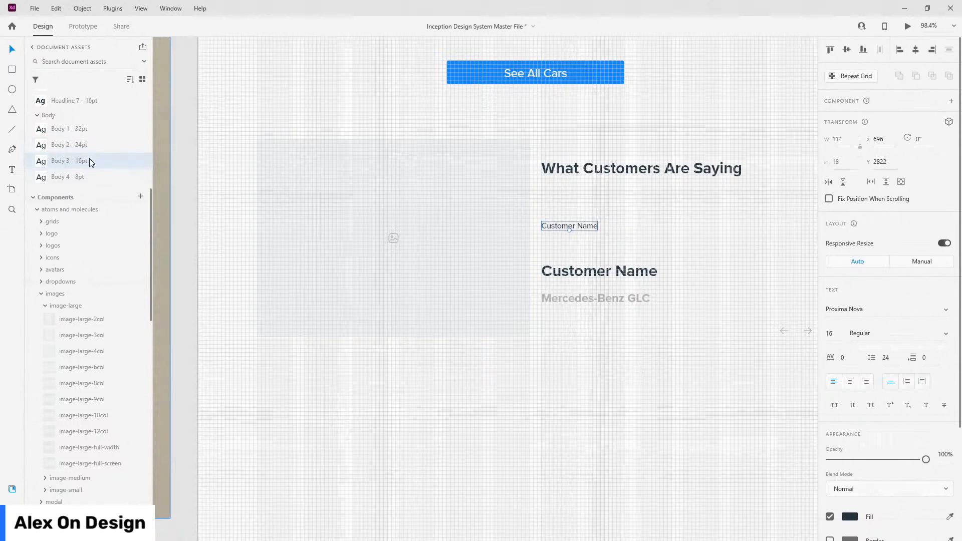
left_click(92, 146)
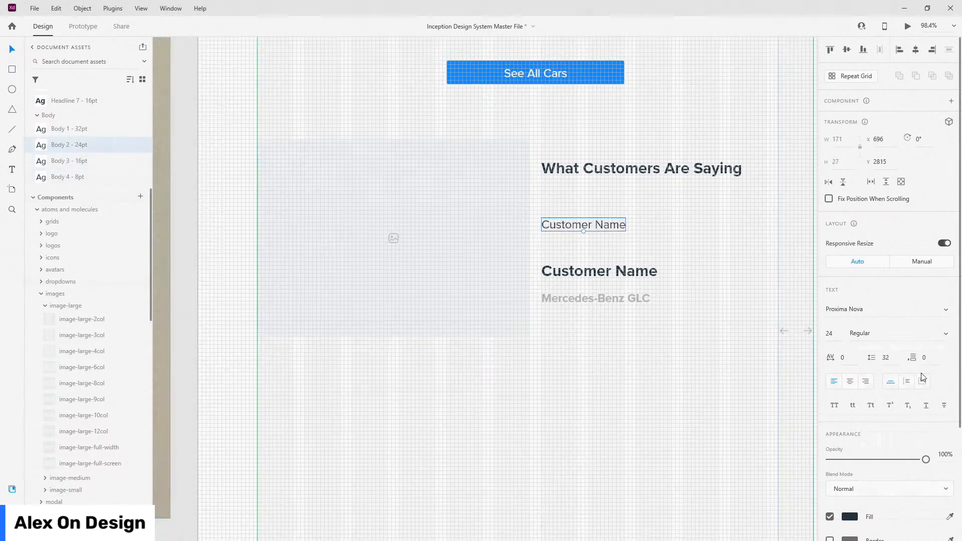
Make the copied text a fixed-size box of 552 by 65 and fill it with Cicero (English) placeholder text including line breaks.
scroll(393, 290, "down", 2)
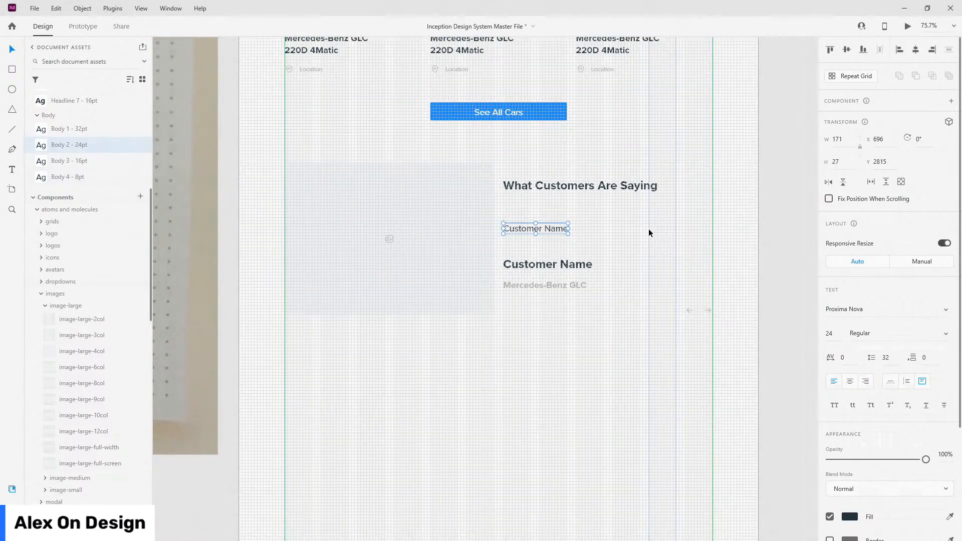
left_click_drag(567, 229, 713, 223)
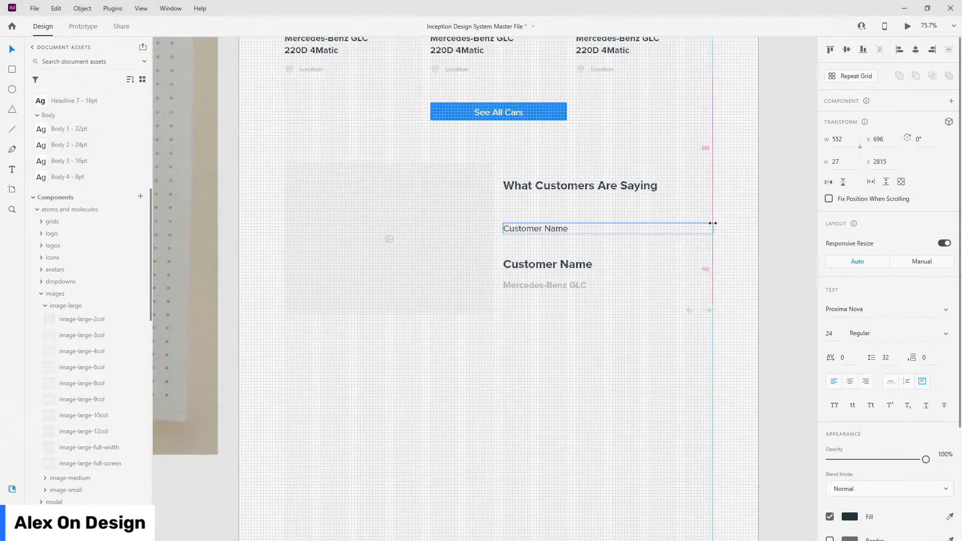
left_click_drag(607, 234, 607, 247)
left_click(12, 529)
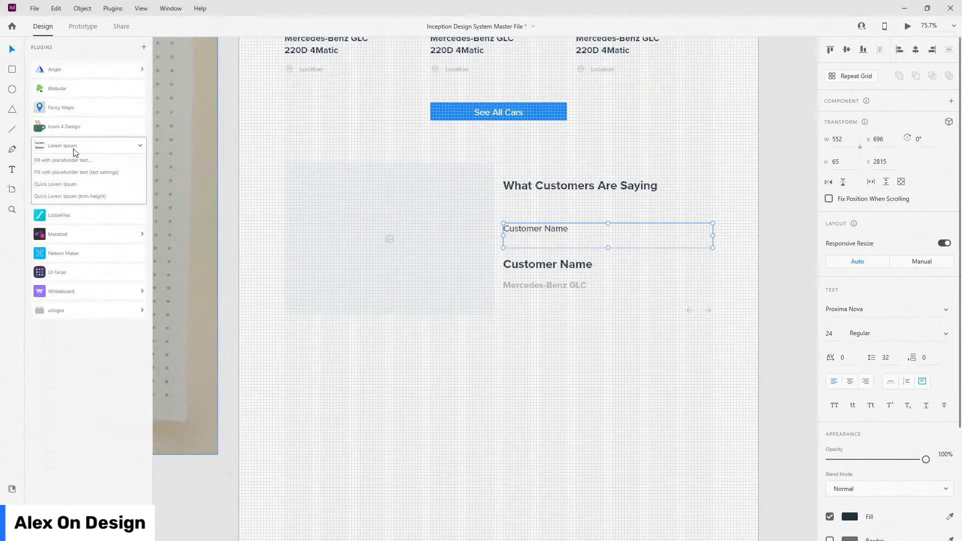
left_click(64, 159)
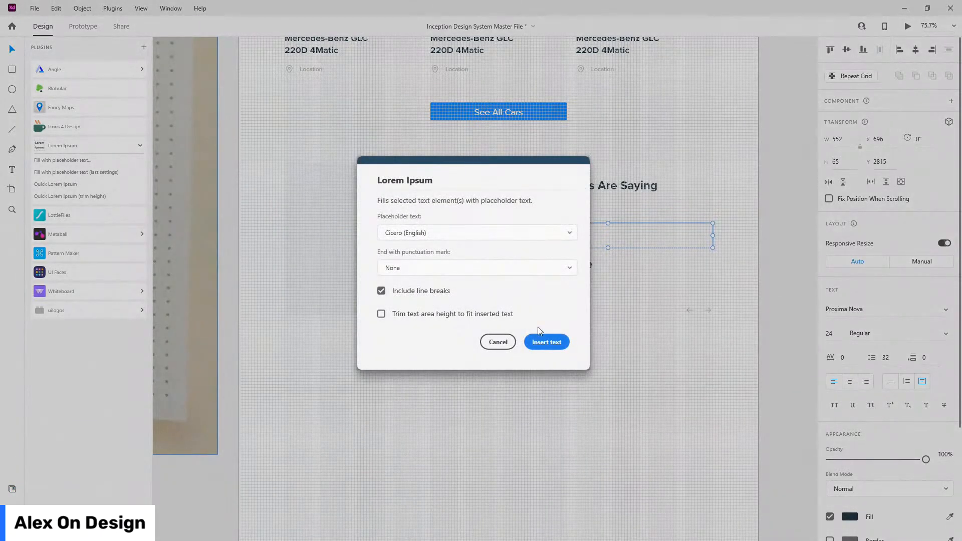
left_click(546, 341)
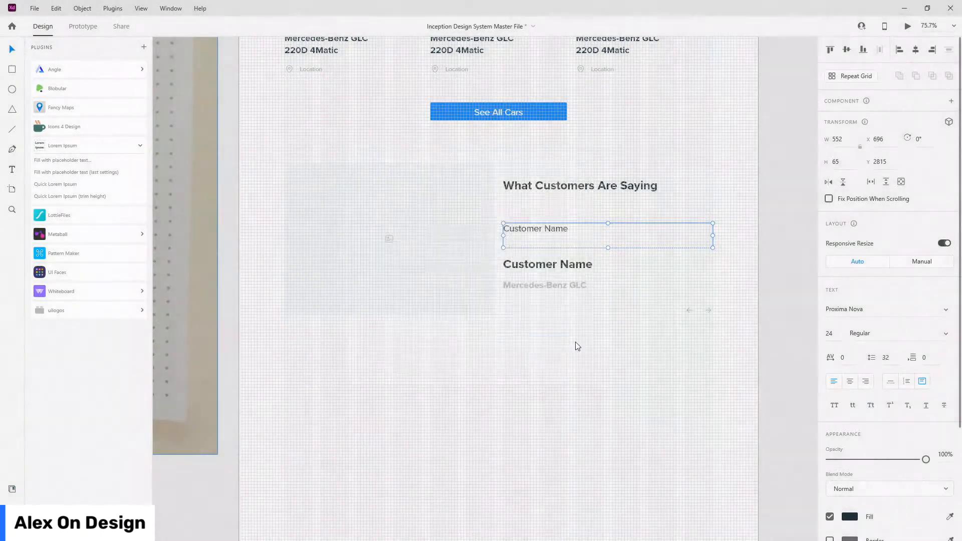
Move the placeholder paragraph close beneath the "What Customers Are Saying" heading and shift both down to Y 2744.
left_click(11, 507)
scroll(682, 207, "up", 5)
left_click_drag(438, 272, 448, 229)
left_click(482, 179, "shift")
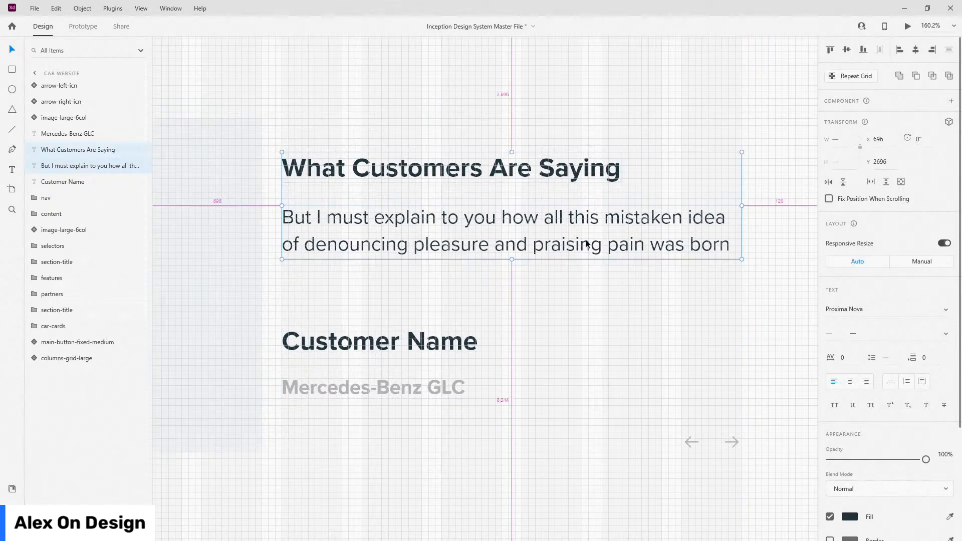
scroll(586, 244, "down", 3)
left_click_drag(549, 200, 549, 224)
Apply the Headline 6 - 24pt character style to the "Customer Name" text.
left_click(496, 299)
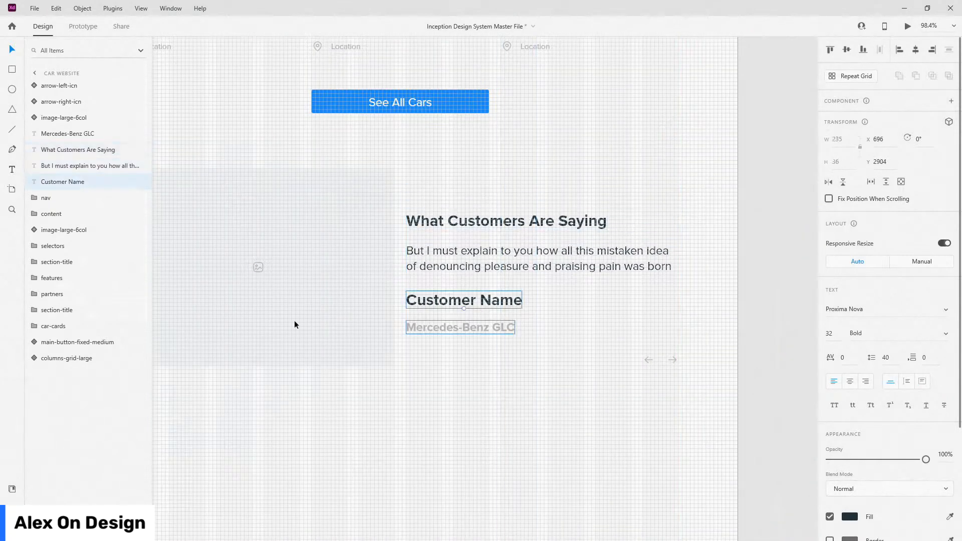
left_click(14, 489)
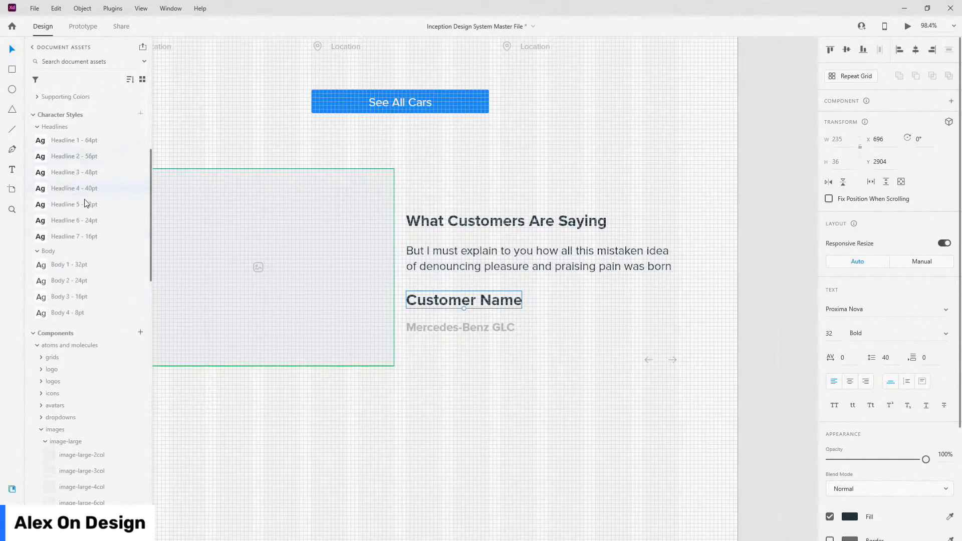
left_click(86, 220)
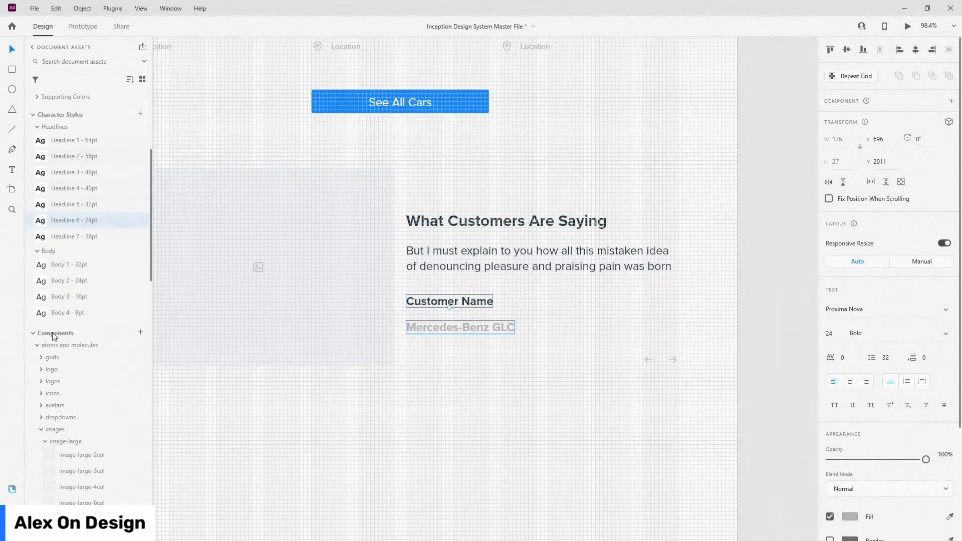
Apply the Body 3 - 16pt character style and the Dust #B4B4B4 color to the "Mercedes-Benz GLC" text.
left_click(79, 297)
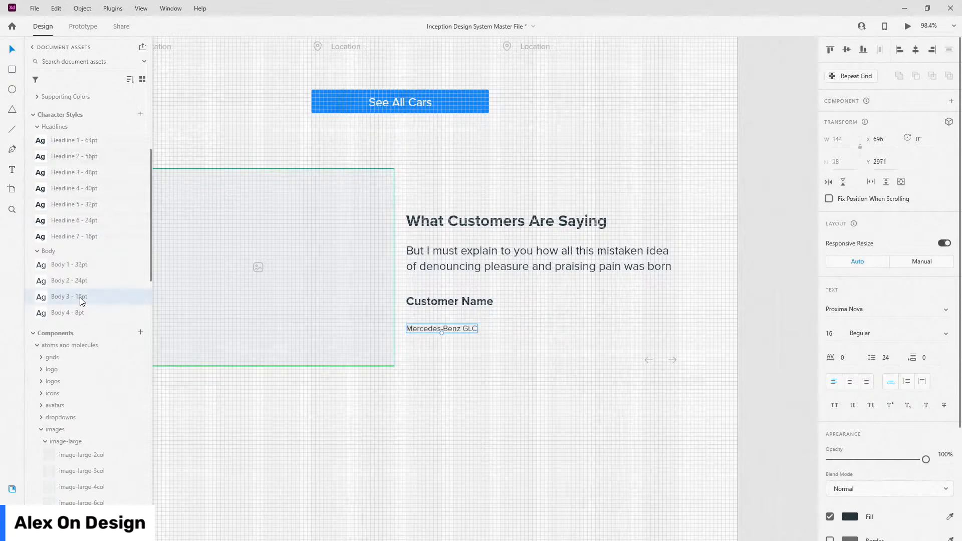
scroll(46, 277, "up", 5)
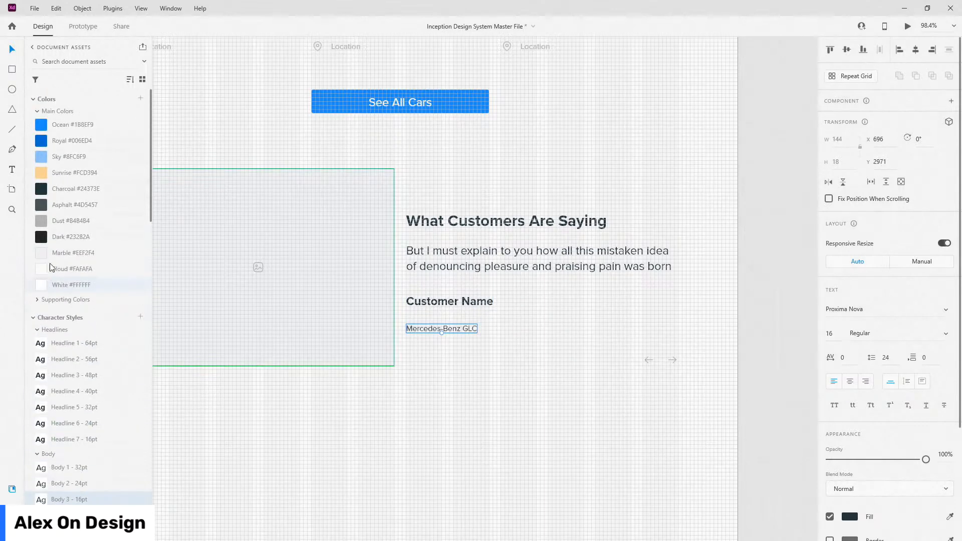
left_click(66, 222)
Move the "Customer Name" and "Mercedes-Benz GLC" texts down to Y 2984, near the image's lower edge.
scroll(477, 344, "up", 5)
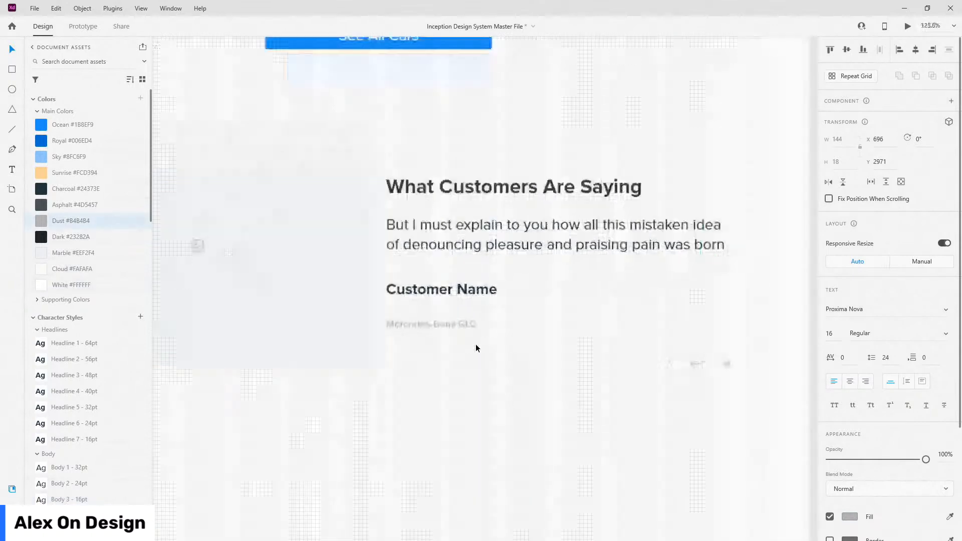
key("alt")
left_click_drag(401, 316, 415, 335)
left_click(405, 276, "shift")
scroll(349, 343, "down", 3)
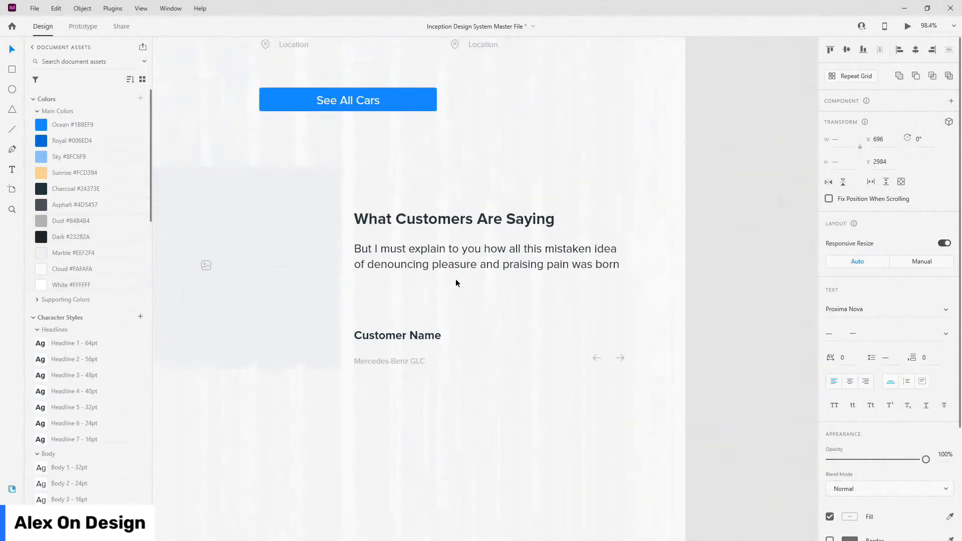
Move the "What Customers Are Saying" heading and its paragraph together down to Y 2760.
left_click(473, 218)
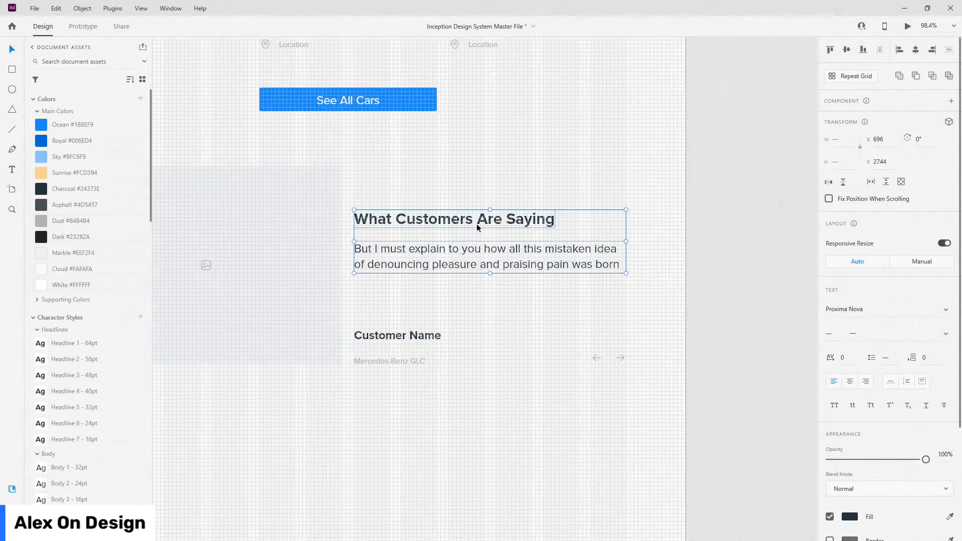
left_click_drag(476, 228, 477, 232)
scroll(607, 262, "down", 3)
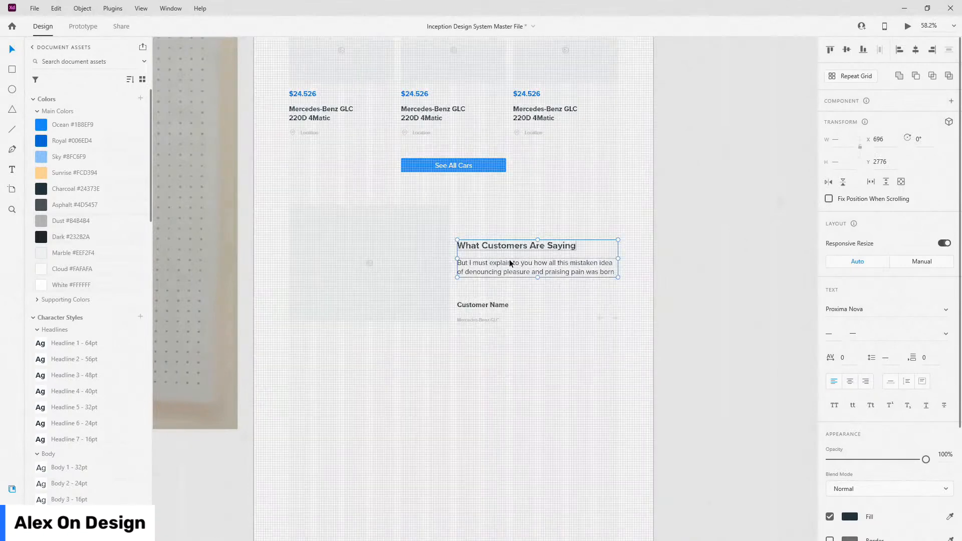
scroll(529, 260, "up", 5)
left_click_drag(524, 227, 526, 218)
scroll(611, 279, "down", 5)
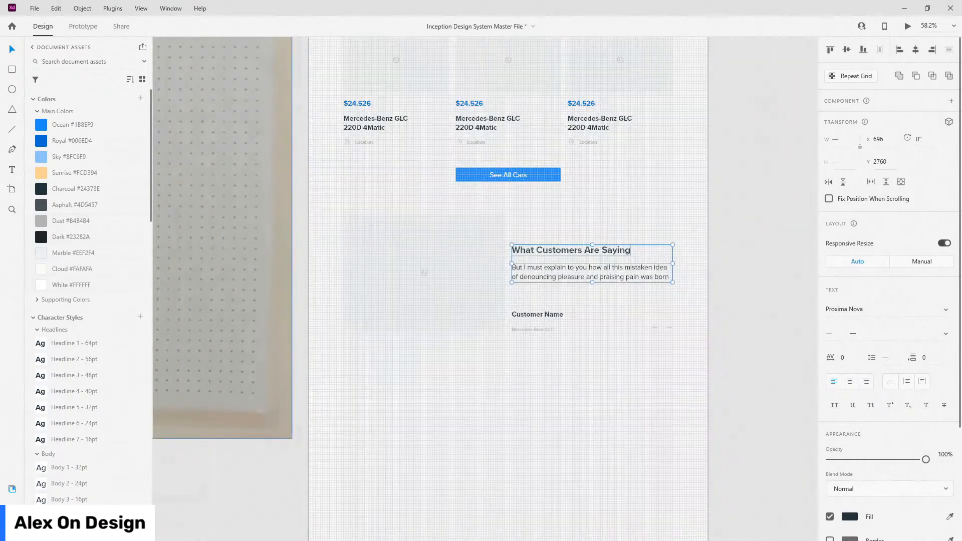
Group the testimonial image, heading, paragraph, customer name, car model and both arrows.
key("ctrl+y")
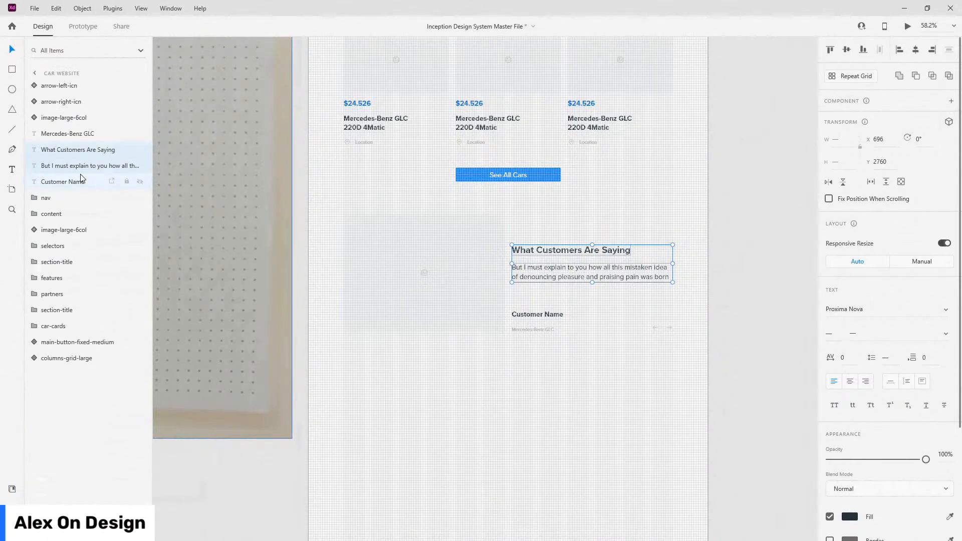
left_click(551, 314, "shift")
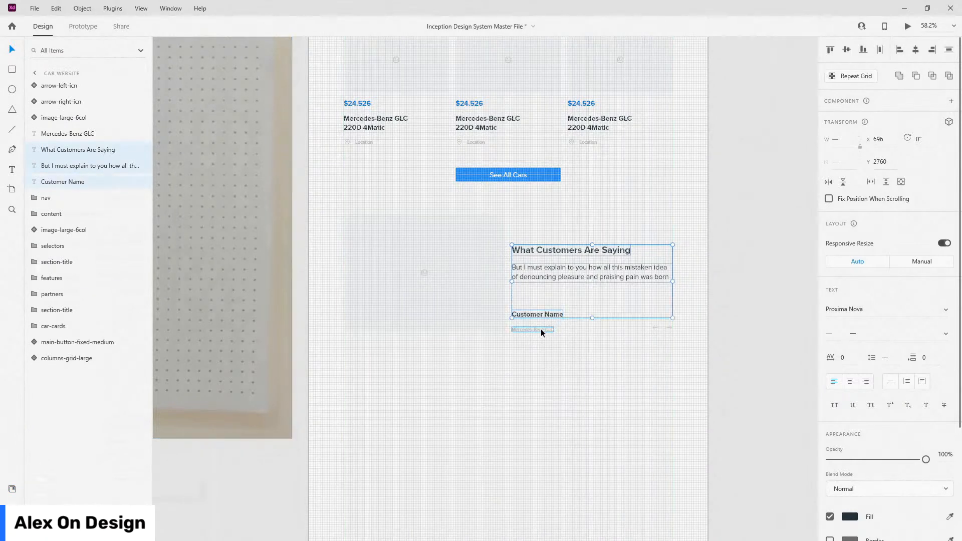
left_click(656, 328, "shift")
left_click(668, 327, "shift")
left_click(422, 274, "shift")
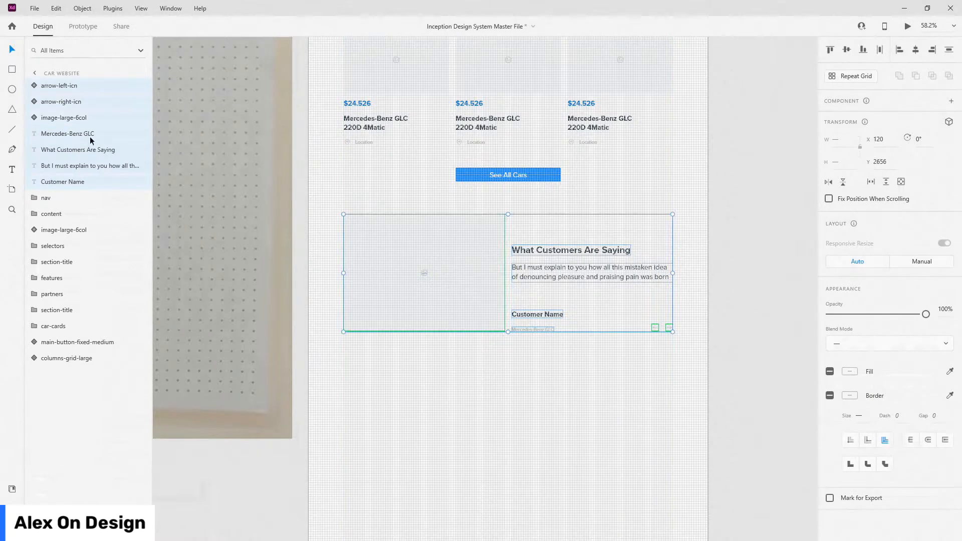
key("ctrl+g")
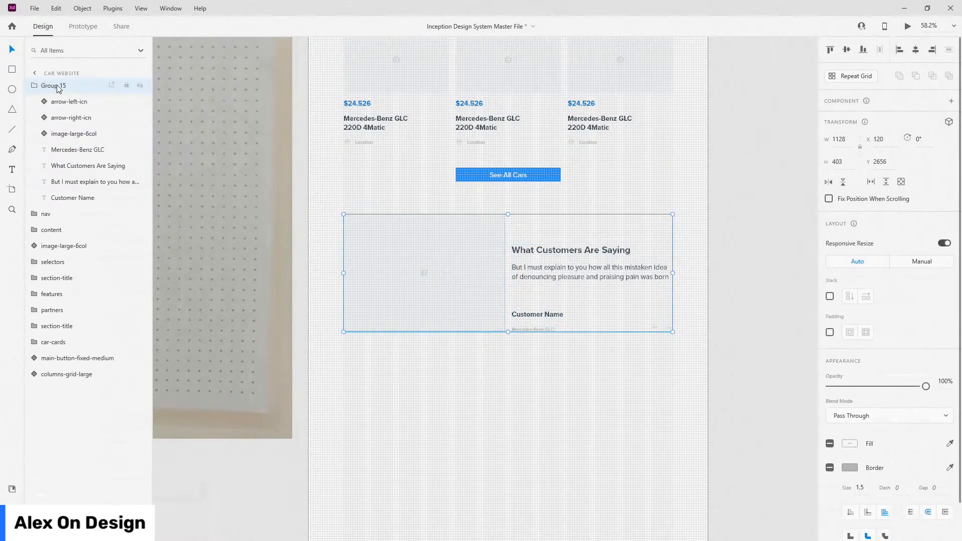
Rename the new group "testimonial" and place its collapsed layer between main-button-fixed-medium and columns-grid-large.
double_click(58, 86)
type("testimonial")
key("Return")
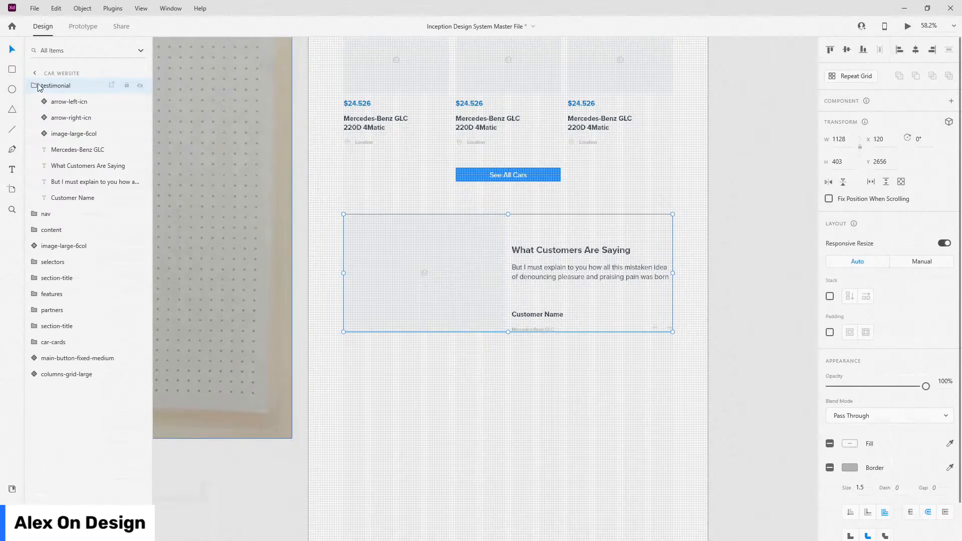
left_click(35, 86)
left_click_drag(55, 89, 50, 253)
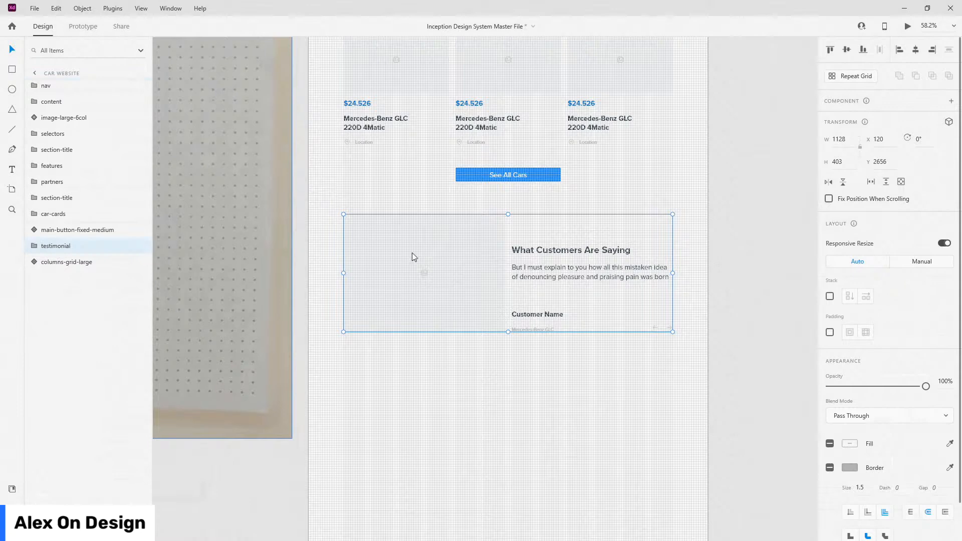
Check the sketch's blog section, then duplicate the testimonial group and place the copy below the original on the artboard.
scroll(556, 257, "down", 3)
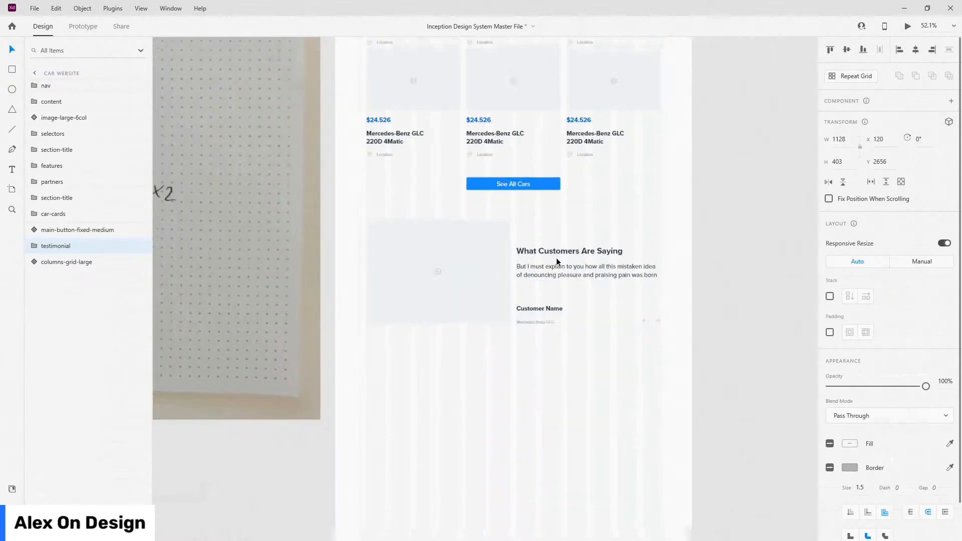
scroll(556, 258, "down", 3)
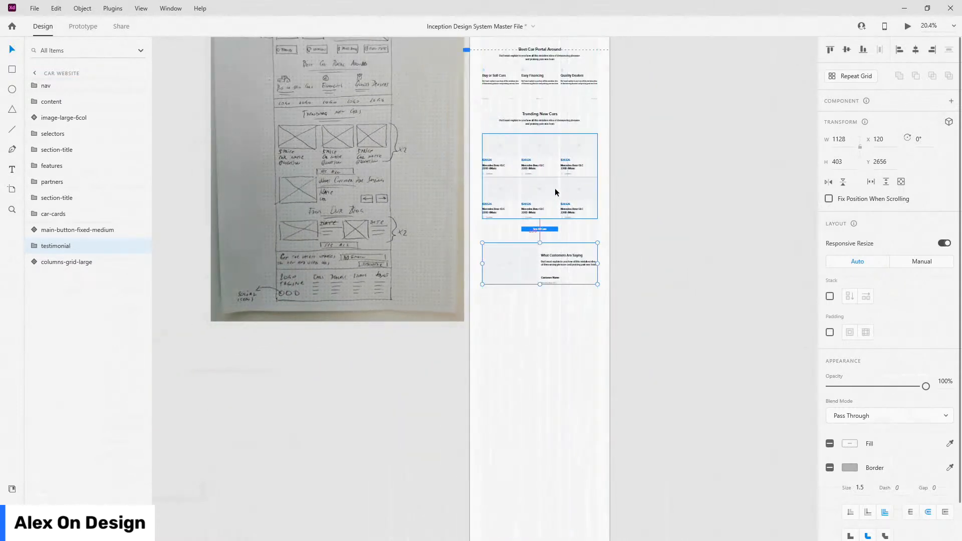
scroll(497, 205, "down", 1)
scroll(466, 213, "up", 6)
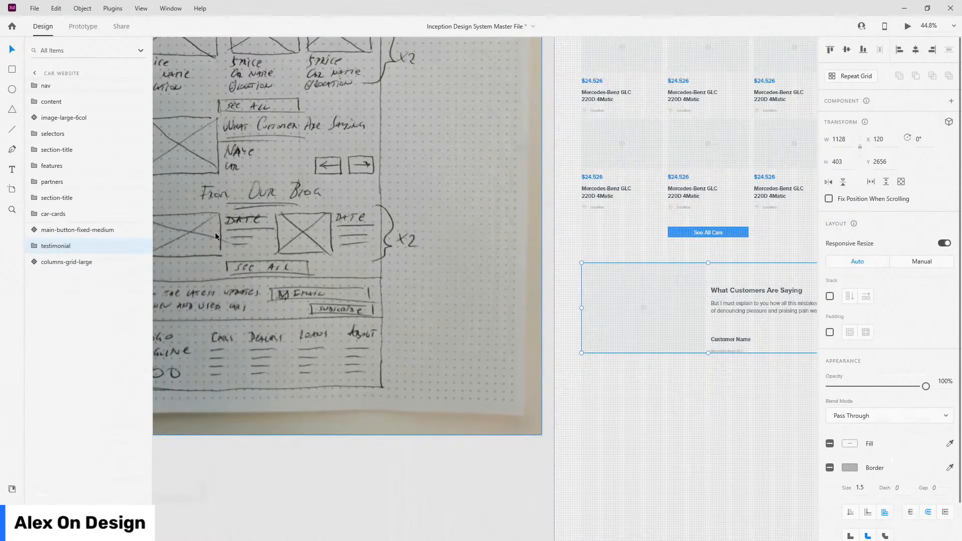
scroll(247, 238, "down", 2)
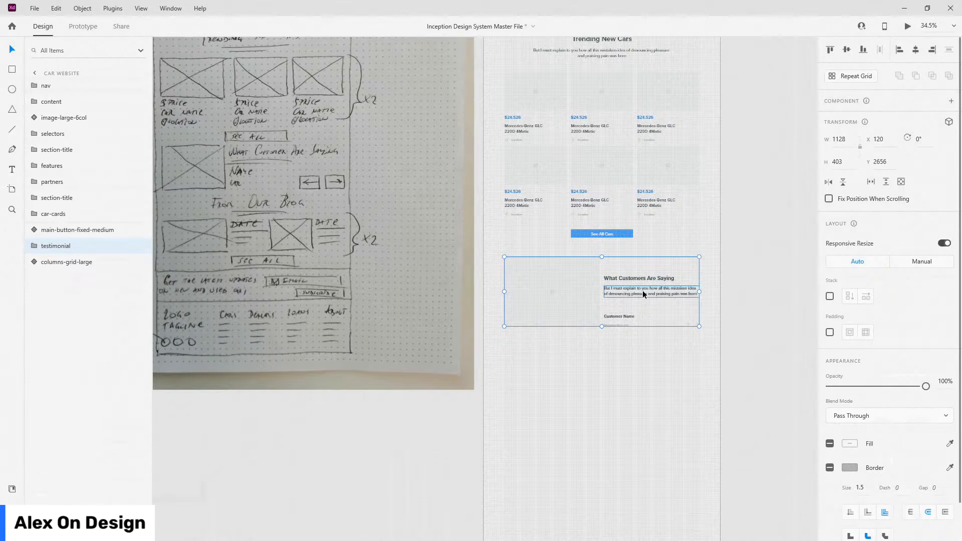
key("ctrl+d")
left_click_drag(642, 290, 547, 423)
Duplicate the "Best Car Portal Around" section-title group and select the copy.
scroll(620, 251, "up", 3)
key("4")
left_click(66, 278)
left_click(65, 155)
left_click(555, 221)
left_click(603, 116)
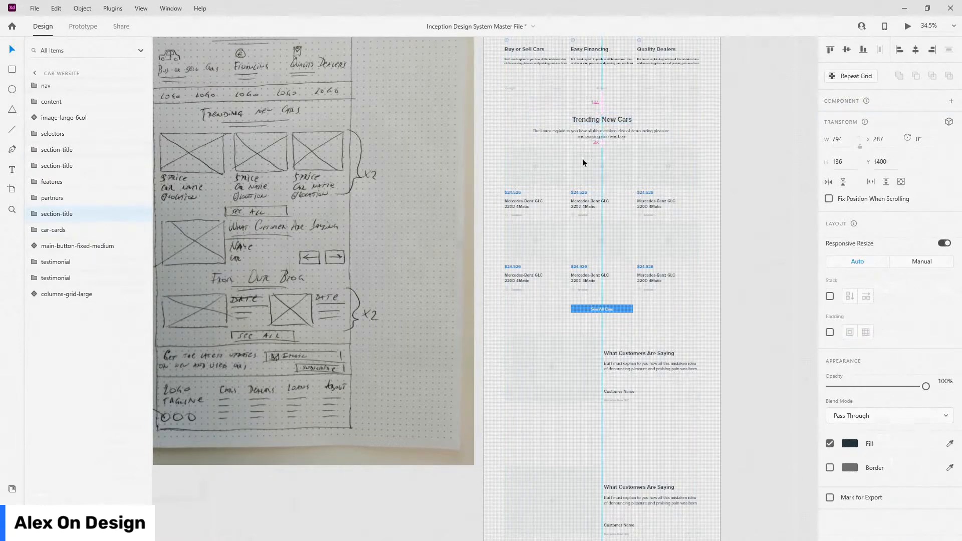
left_click(58, 149)
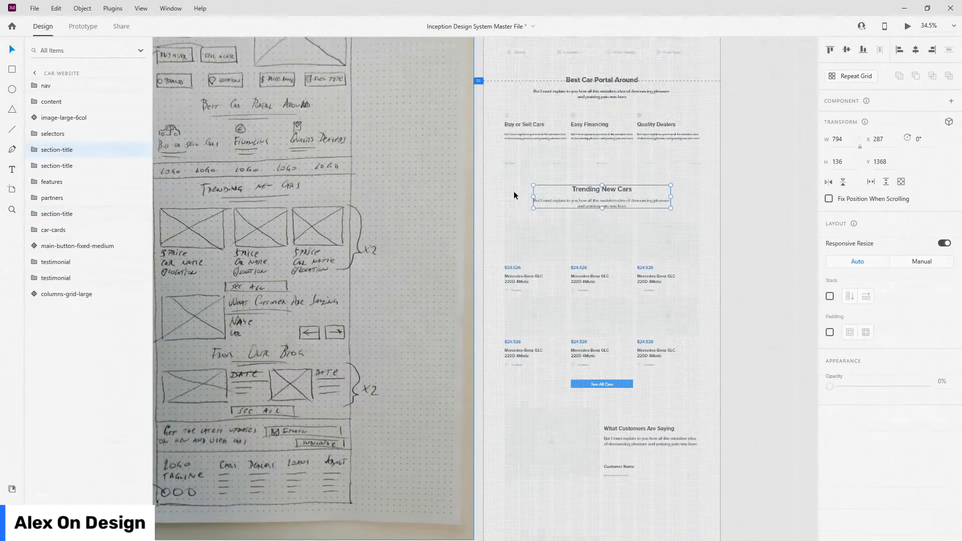
Move the copied section title between the two testimonial blocks at Y 3171 and place its layer between the two testimonial layers.
left_click_drag(588, 200, 585, 491)
scroll(584, 474, "down", 3)
scroll(584, 471, "down", 3)
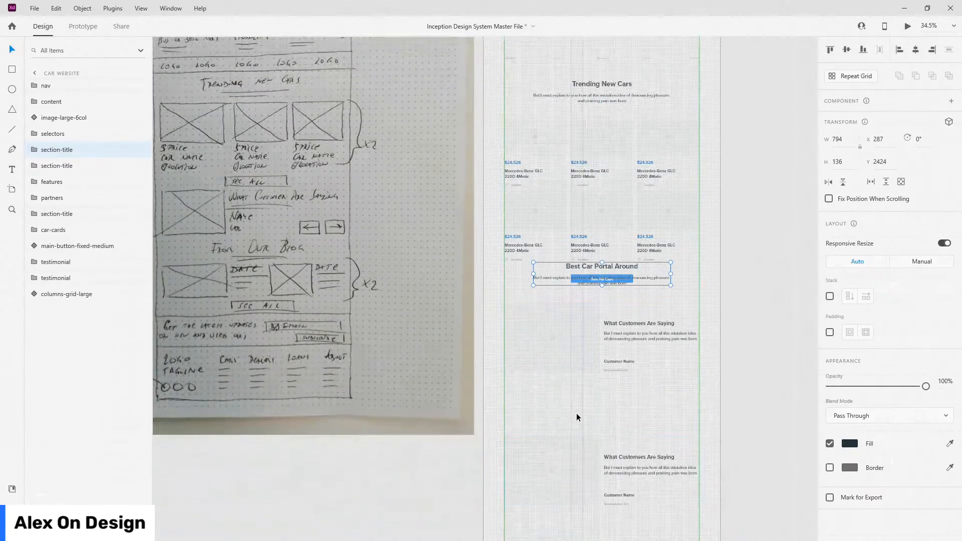
key("shift+Down")
key("shift+Down")
key("shift+Down")
key("shift+Down")
key("shift+Down")
key("shift+Down")
key("shift+Down")
key("shift+Down")
key("shift+Down")
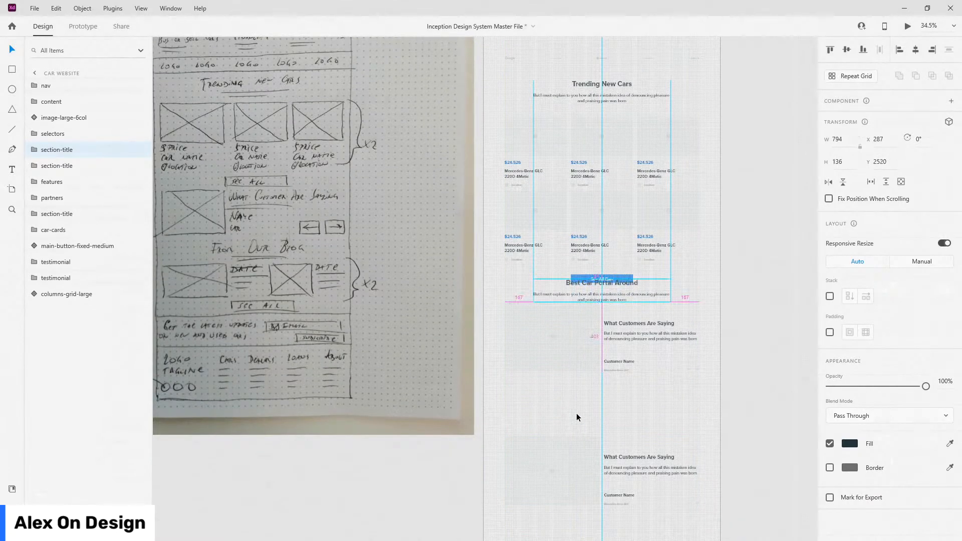
left_click_drag(583, 293, 604, 409)
left_click_drag(60, 149, 58, 275)
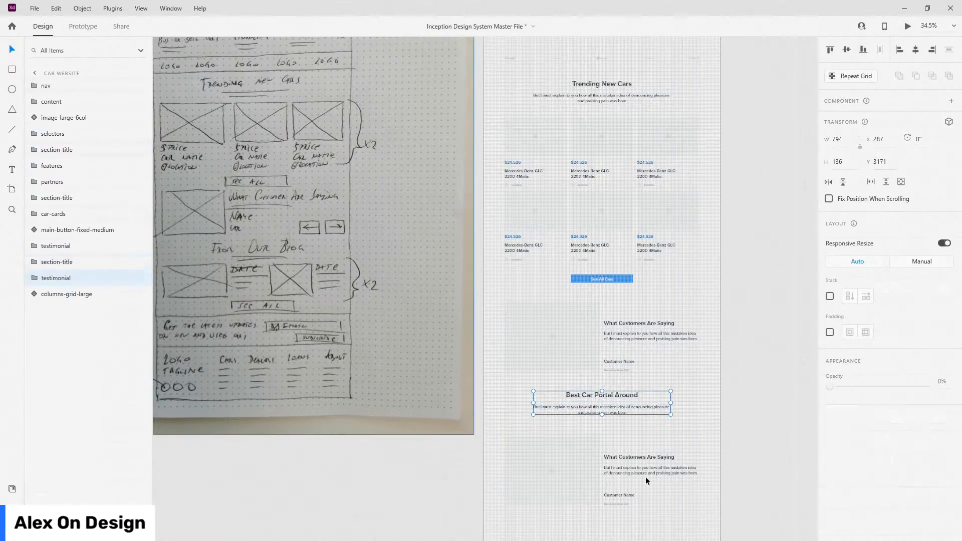
scroll(645, 477, "down", 5)
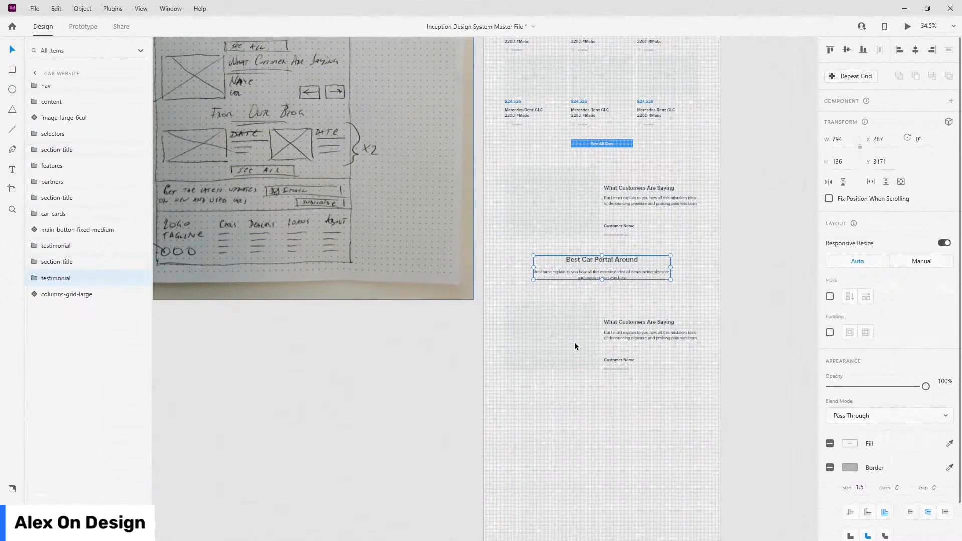
Move the lower testimonial copy up beneath the copied section title, to Y 3392.
left_click(577, 330)
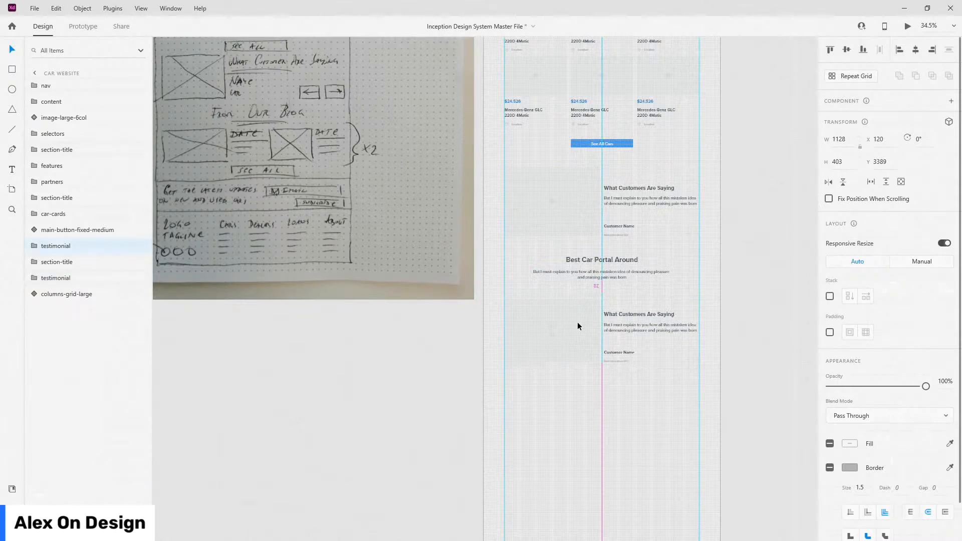
scroll(614, 318, "up", 3)
scroll(616, 319, "up", 2)
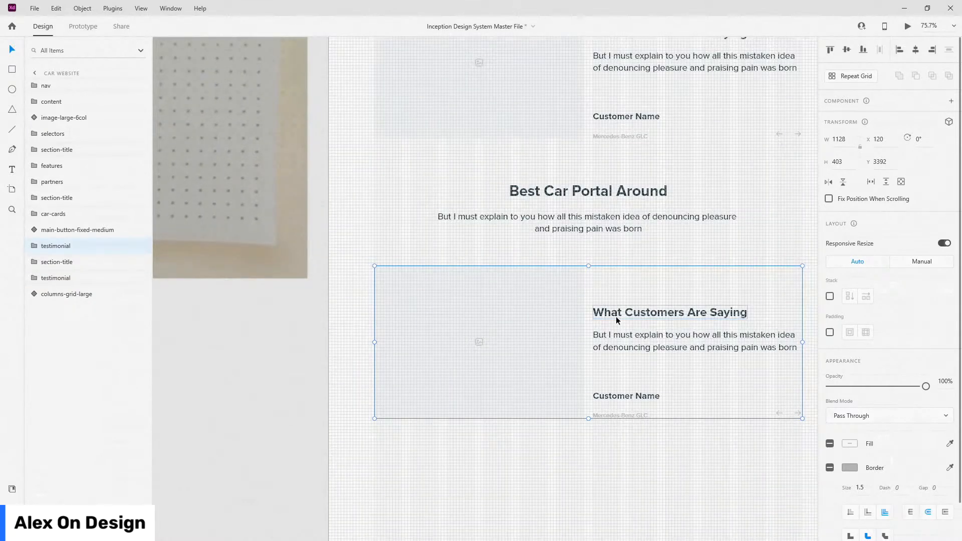
Change the copied section title's heading to "From Our Blog".
left_click(620, 193)
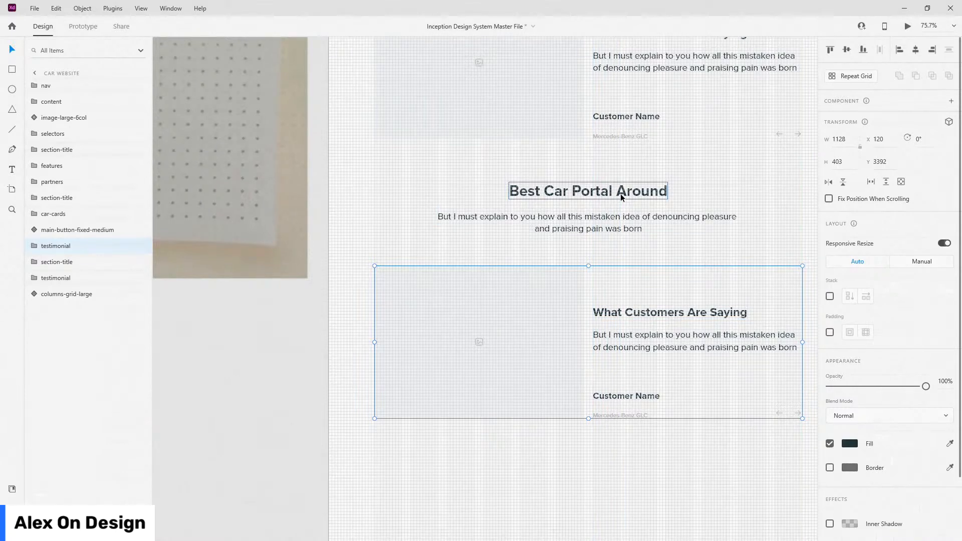
double_click(620, 193)
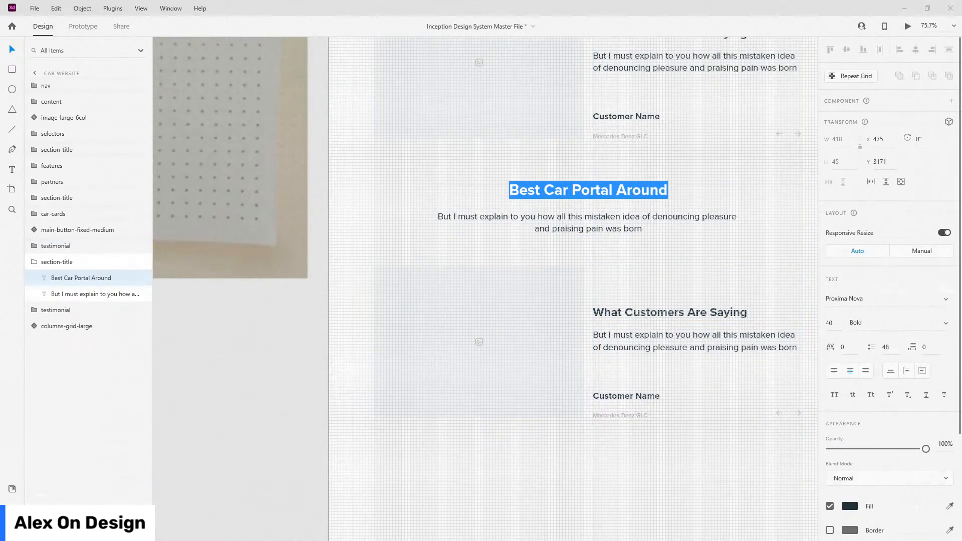
type("From")
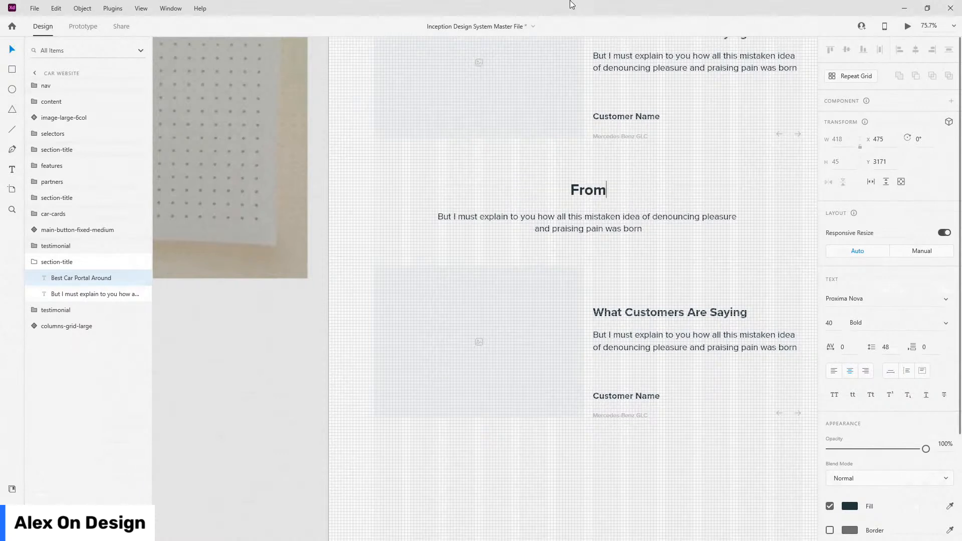
type(" Our Bold")
key("BackSpace")
key("BackSpace")
key("BackSpace")
type("log")
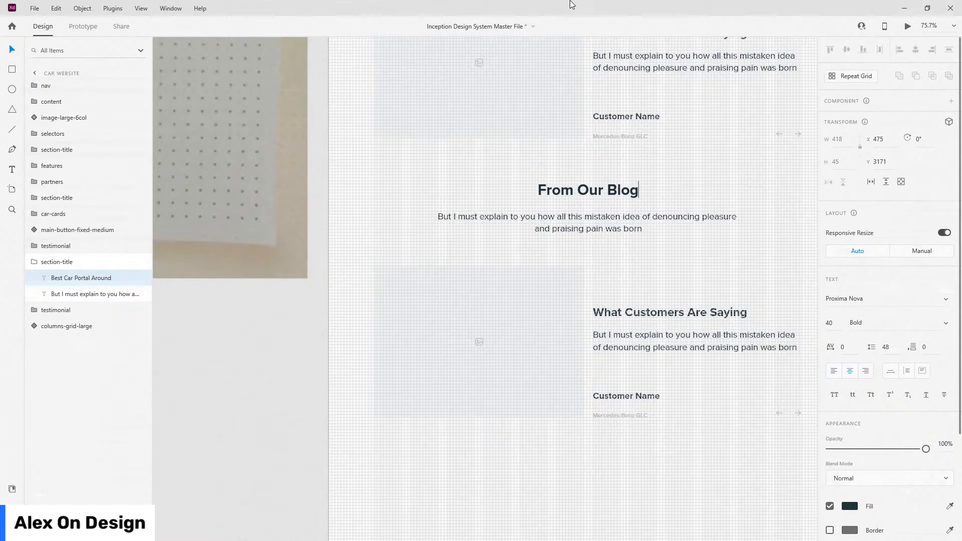
key("Escape")
key("Escape")
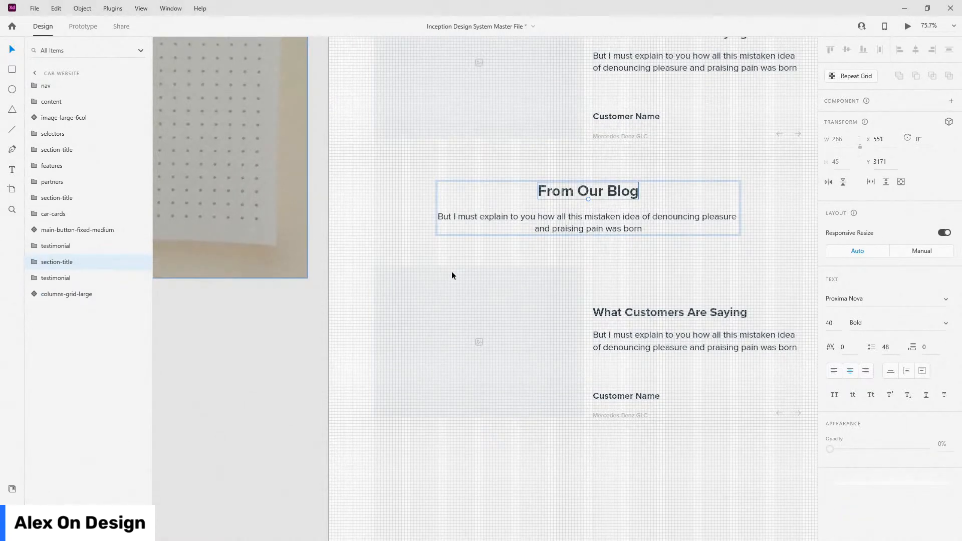
Nudge the testimonial copy below the blog title to Y 3389.
scroll(452, 271, "down", 2)
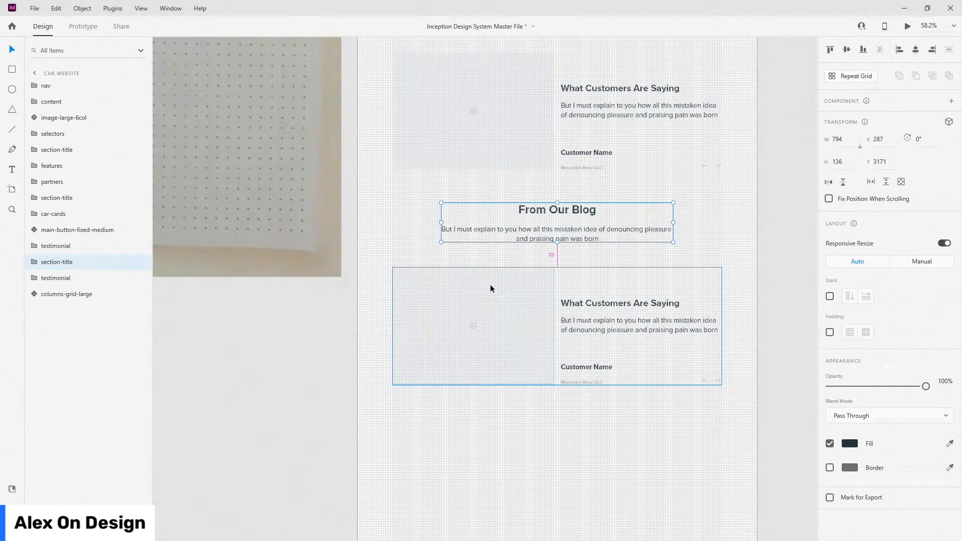
scroll(497, 294, "up", 3)
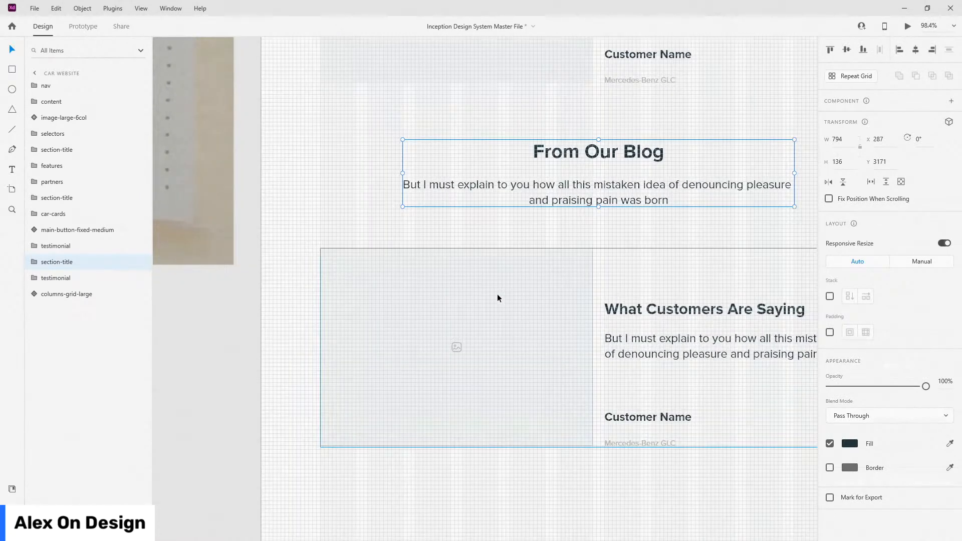
left_click_drag(498, 290, 499, 291)
scroll(406, 292, "down", 1)
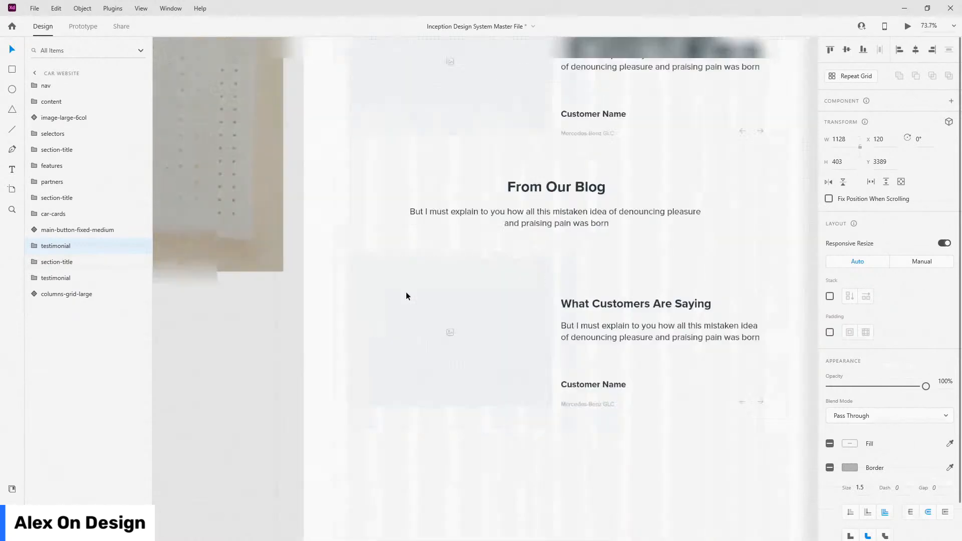
scroll(406, 293, "down", 1)
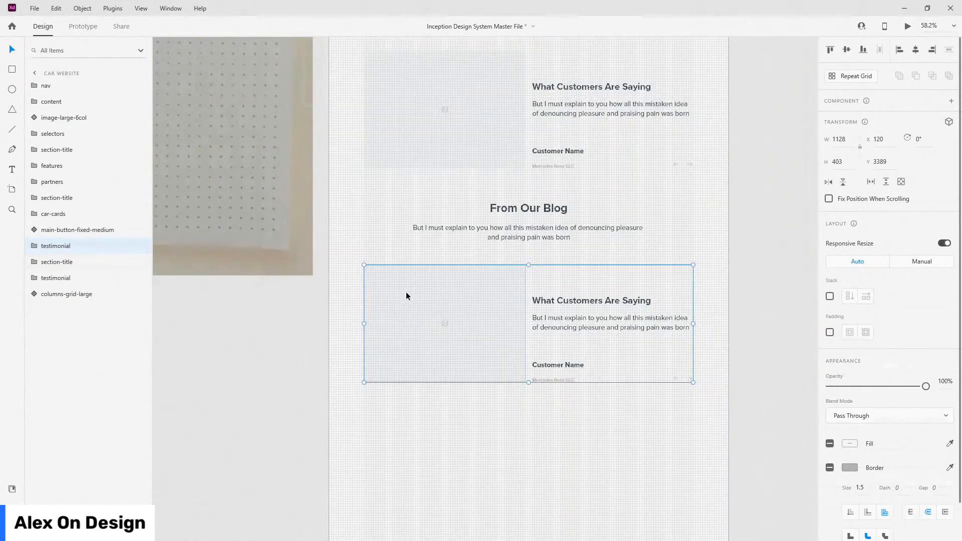
Swap the lower testimonial's image-large-6col component for image-large-4col from the document assets, and show its layers again.
left_click(34, 246)
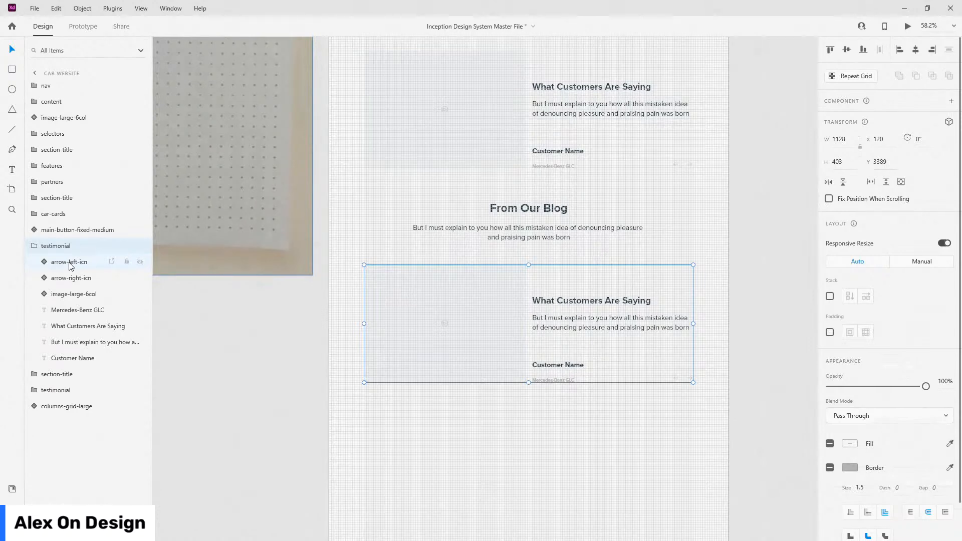
left_click(75, 294)
left_click(13, 489)
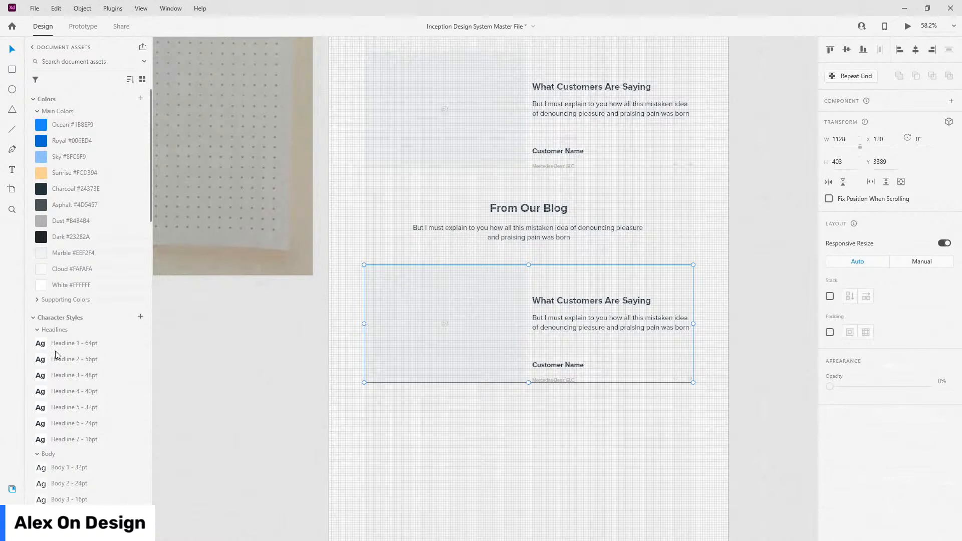
scroll(56, 352, "down", 5)
left_click_drag(73, 426, 389, 315)
key("ctrl+y")
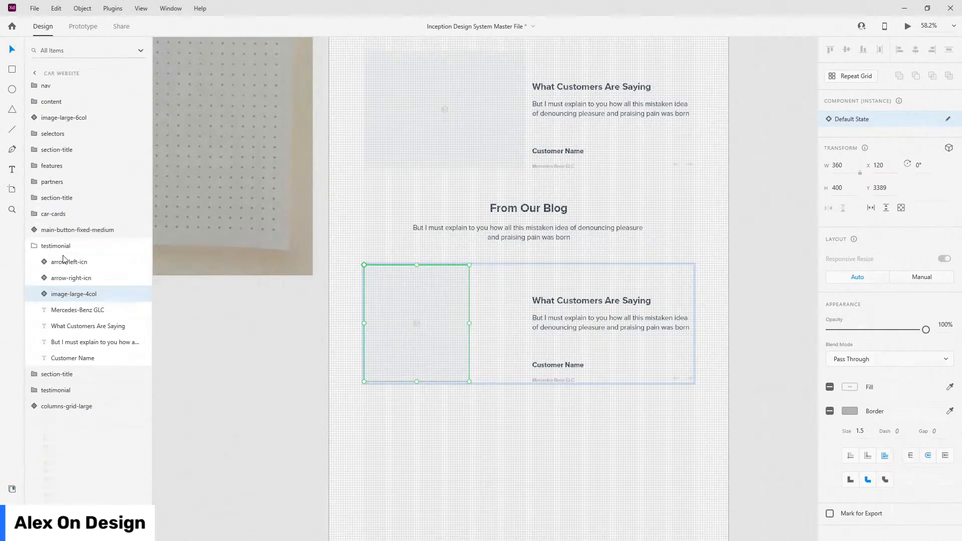
Move the lower block's "Mercedes-Benz GLC" caption above its heading at Y 3448 and change its text to "07.02.2022".
scroll(542, 314, "up", 1)
scroll(542, 312, "up", 1)
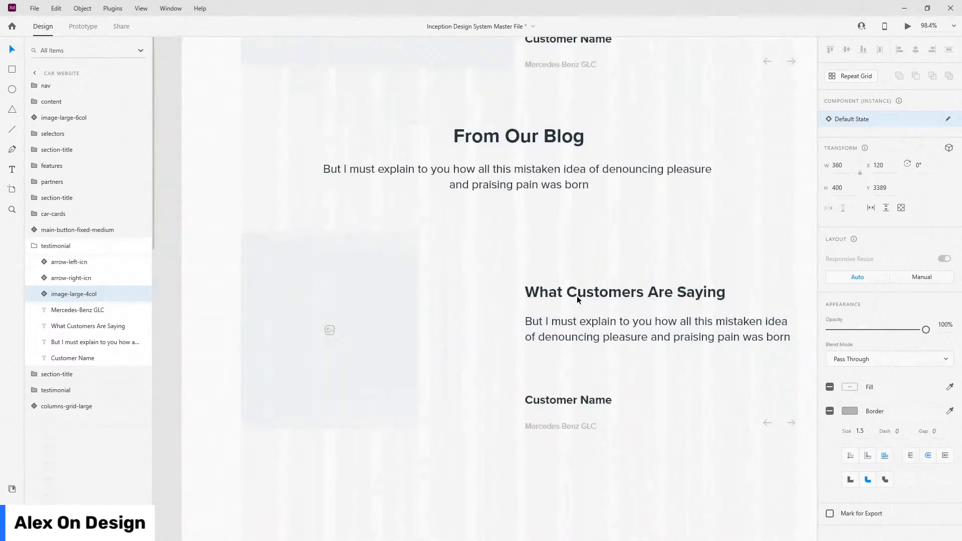
left_click(581, 295)
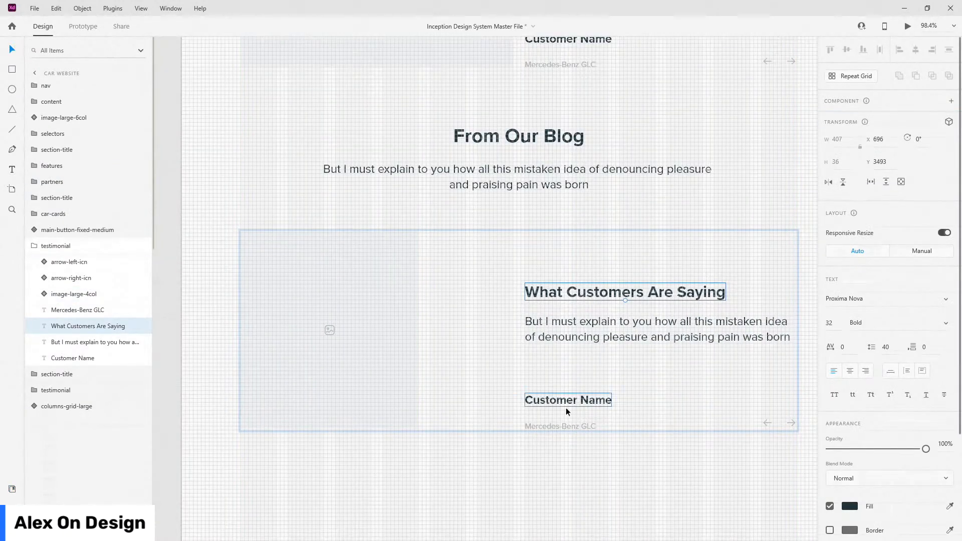
left_click_drag(578, 424, 581, 264)
double_click(581, 265)
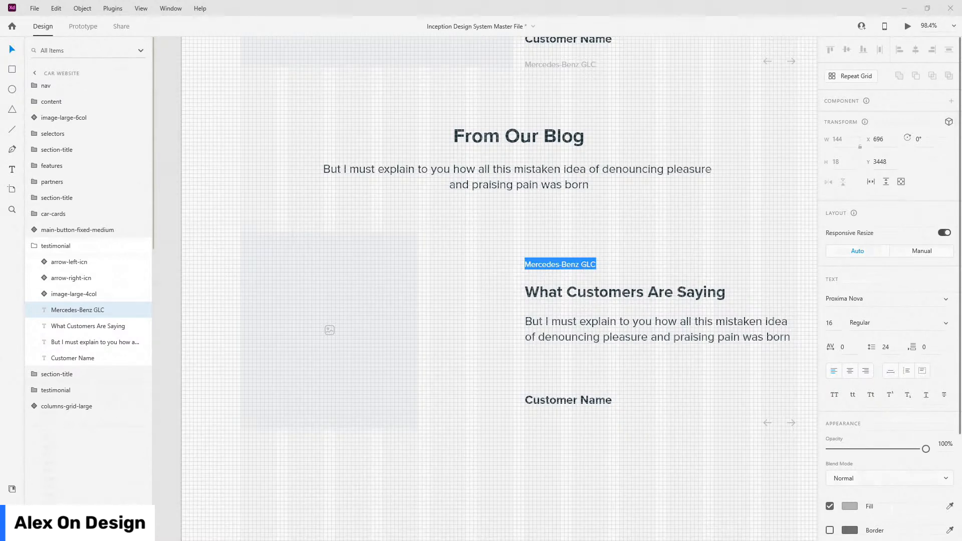
type("7.02.2020")
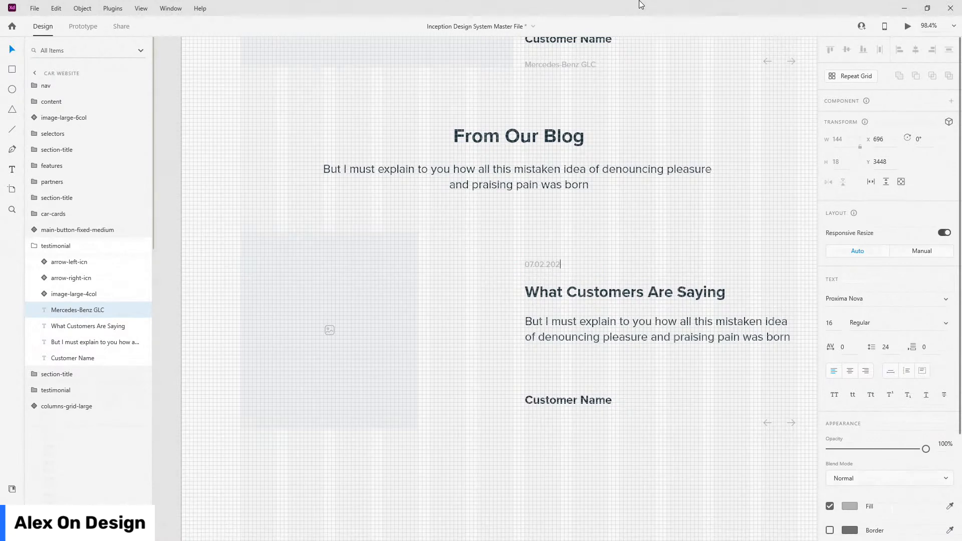
key("Escape")
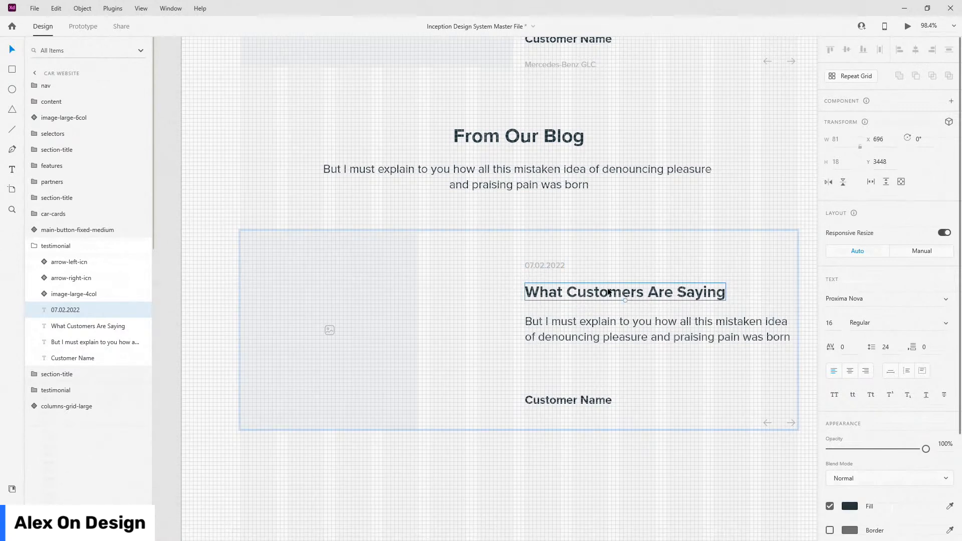
Replace the lower block's "What Customers Are Saying" heading with "Blog Title".
double_click(608, 292)
left_click(610, 293)
type("Blog Title")
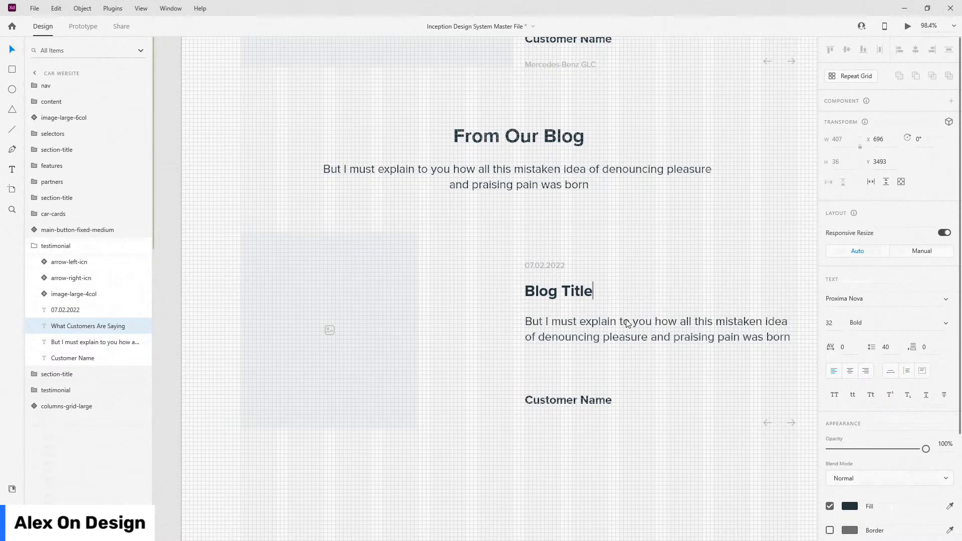
key("Escape")
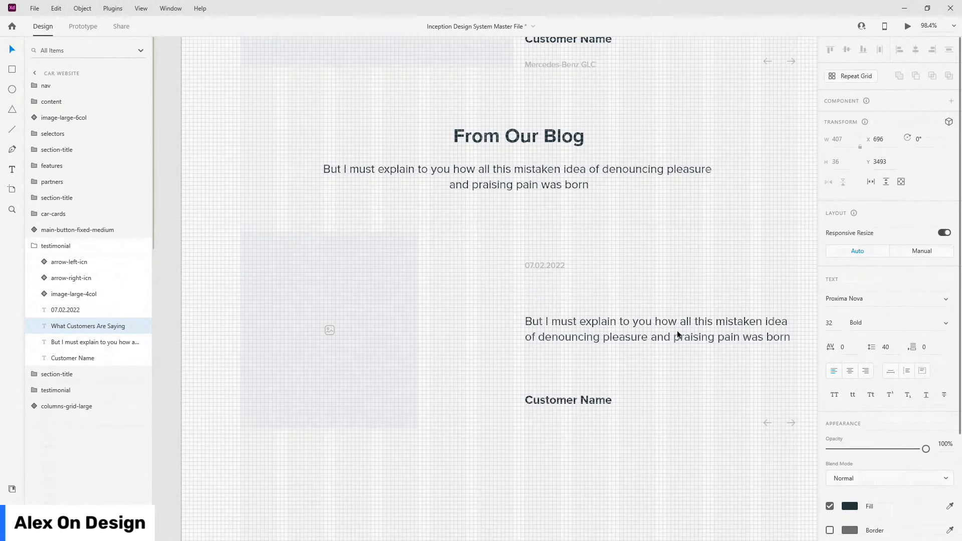
Delete the "Customer Name" text and both arrow icons from the blog block.
left_click(586, 400)
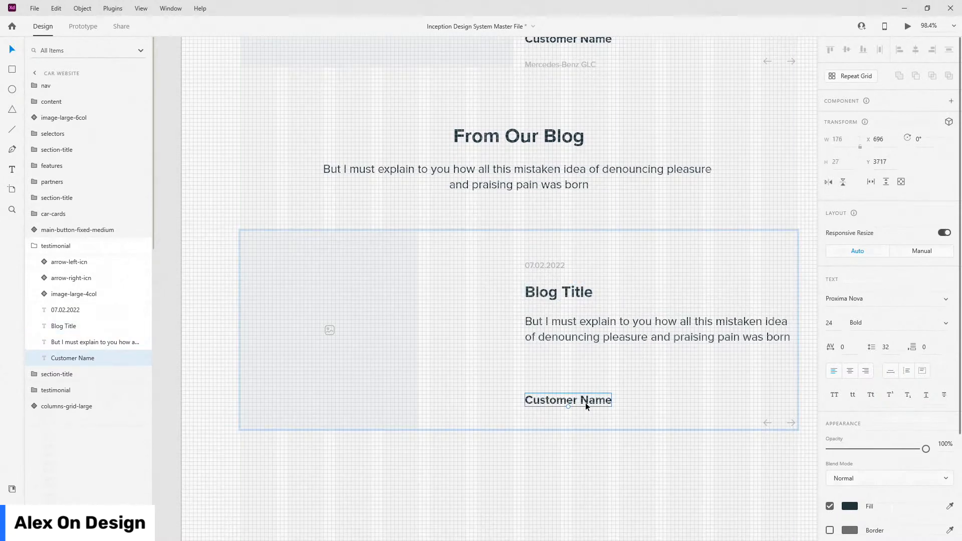
key("Delete")
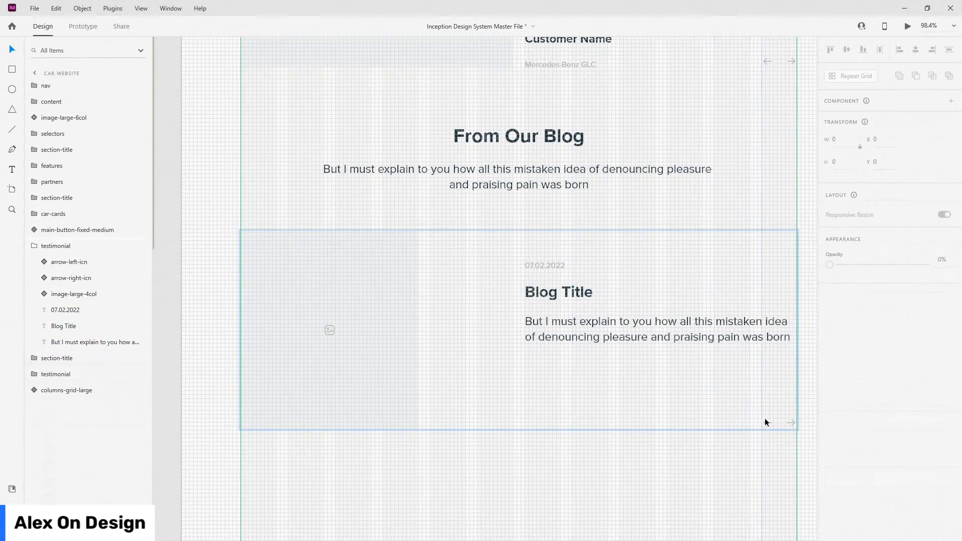
left_click(767, 421)
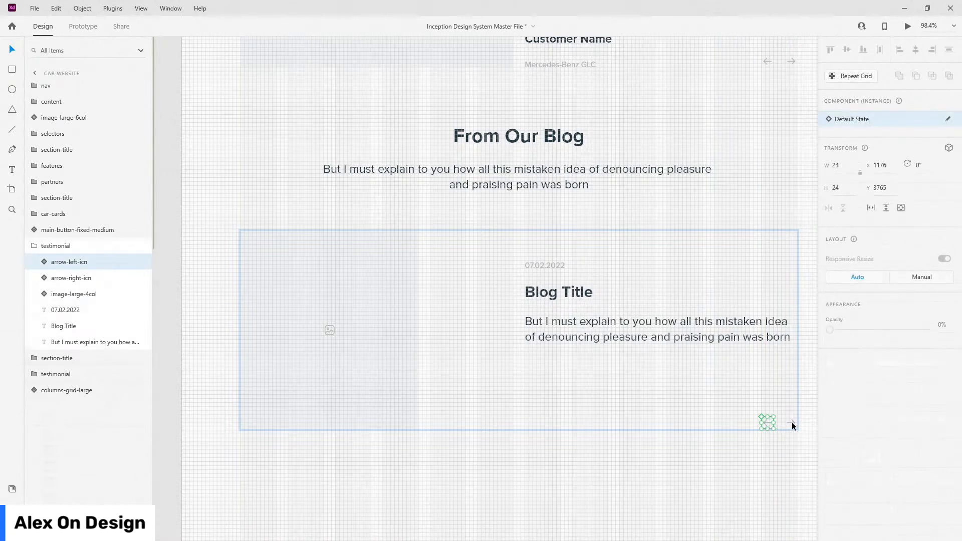
key("Delete")
left_click(791, 421)
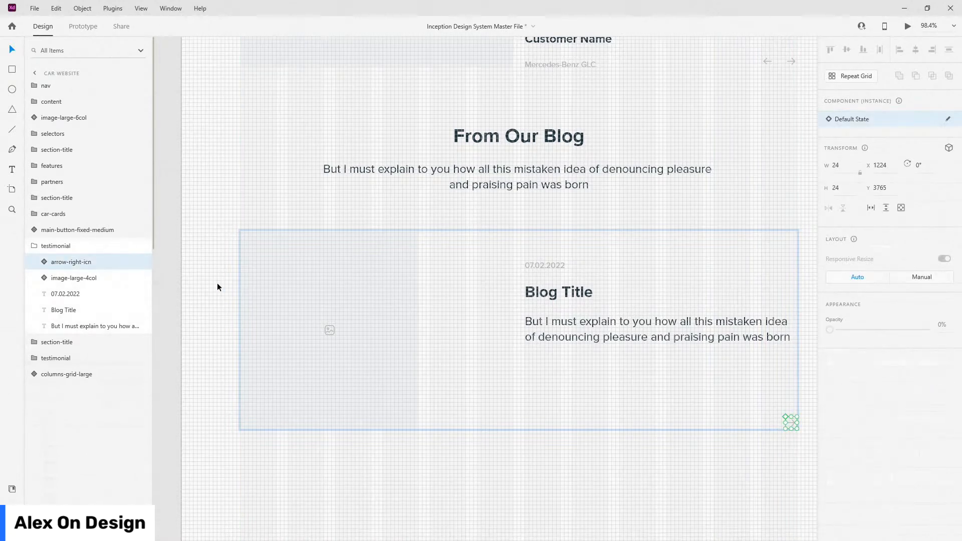
key("Delete")
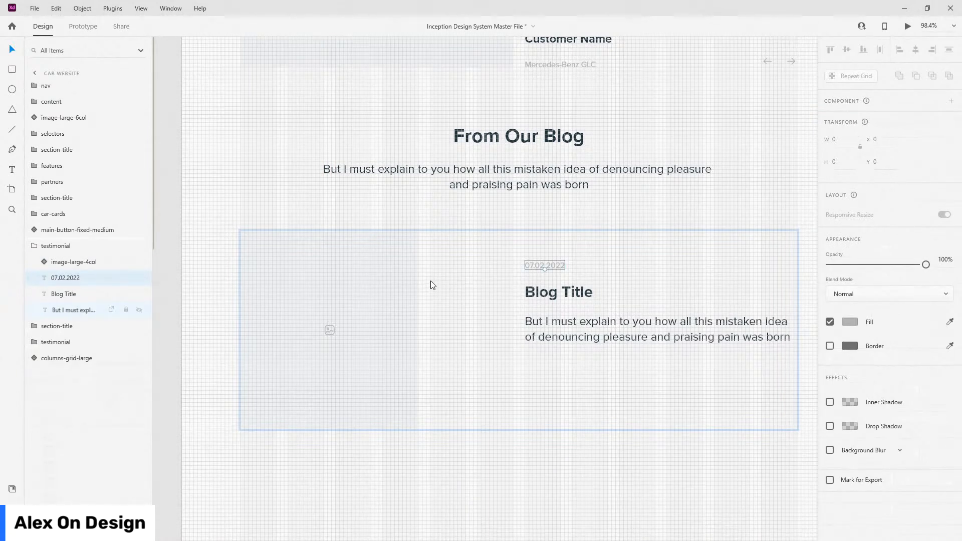
Move the blog block's date, title and paragraph together to X 504, beside the image.
left_click_drag(549, 290, 460, 293)
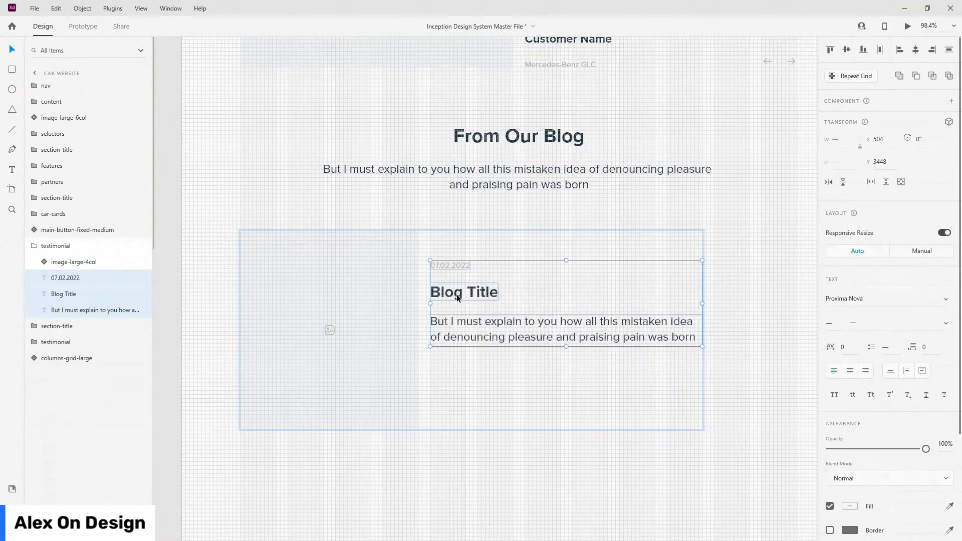
scroll(419, 267, "up", 3)
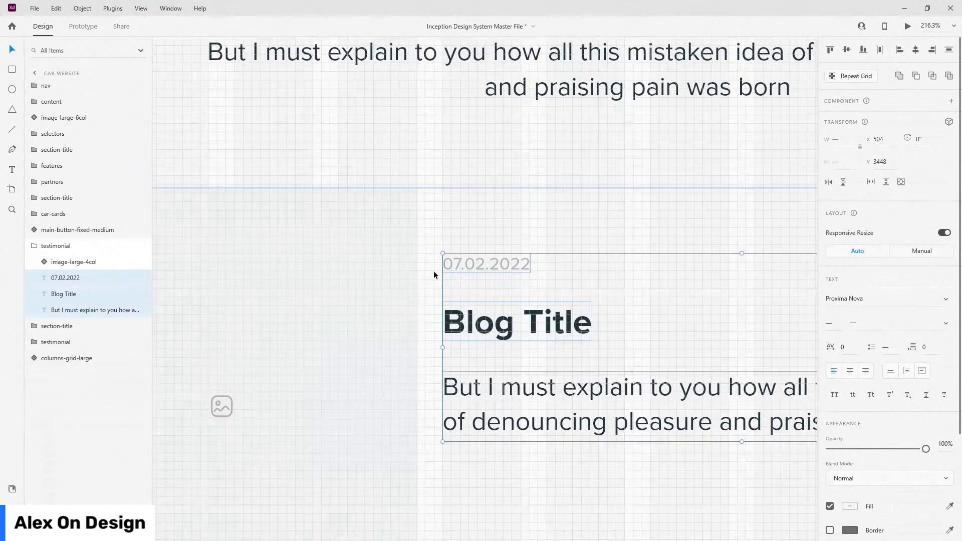
scroll(396, 351, "down", 2)
Reduce the blog image placeholder's height to about 251 while keeping its top edge in place.
left_click(397, 351)
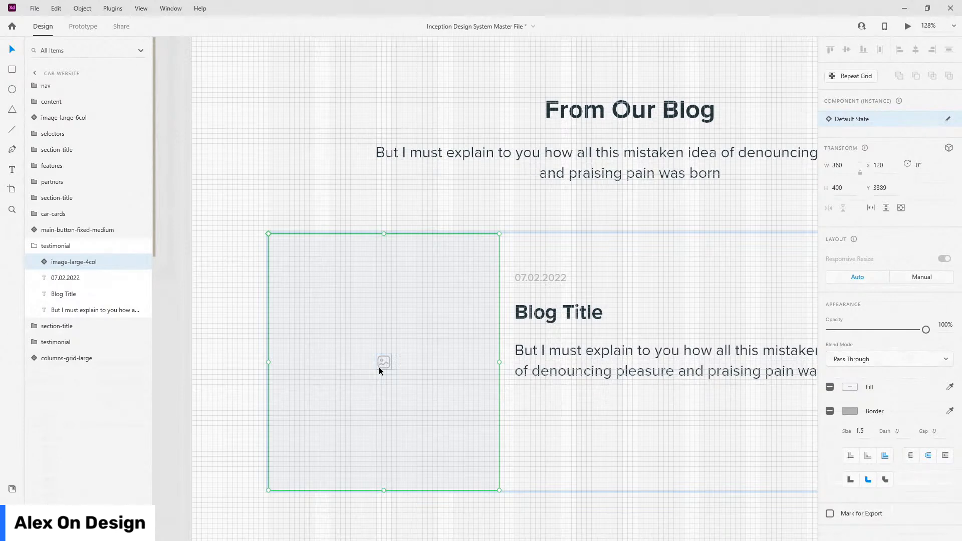
left_click_drag(384, 491, 407, 396)
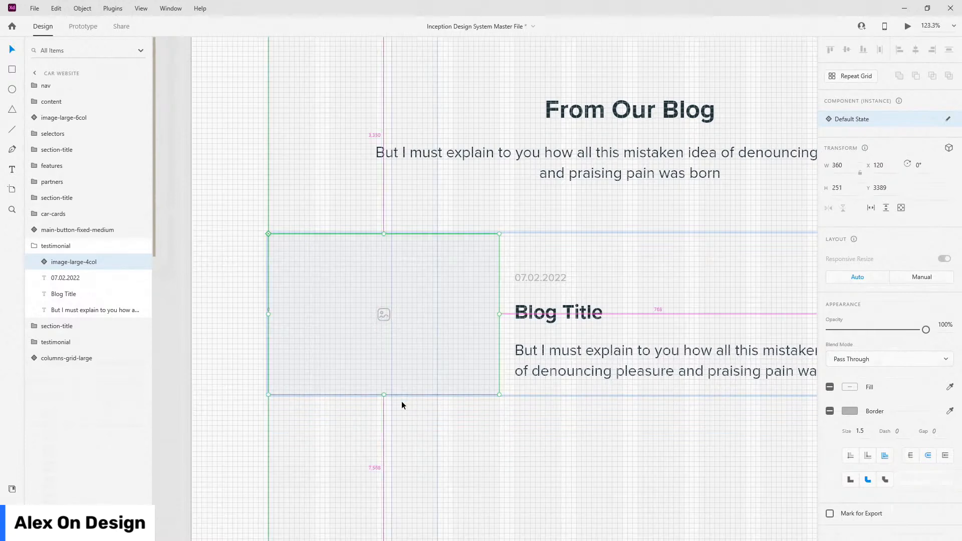
scroll(401, 400, "down", 3)
scroll(524, 355, "up", 3)
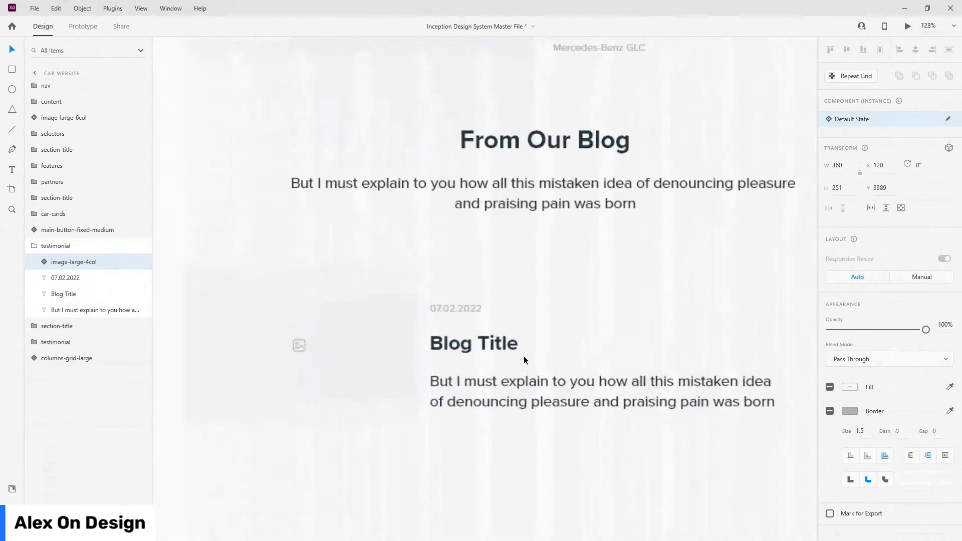
Move the blog date, title and paragraph together up to Y 3424, beside the shortened image.
left_click(80, 278)
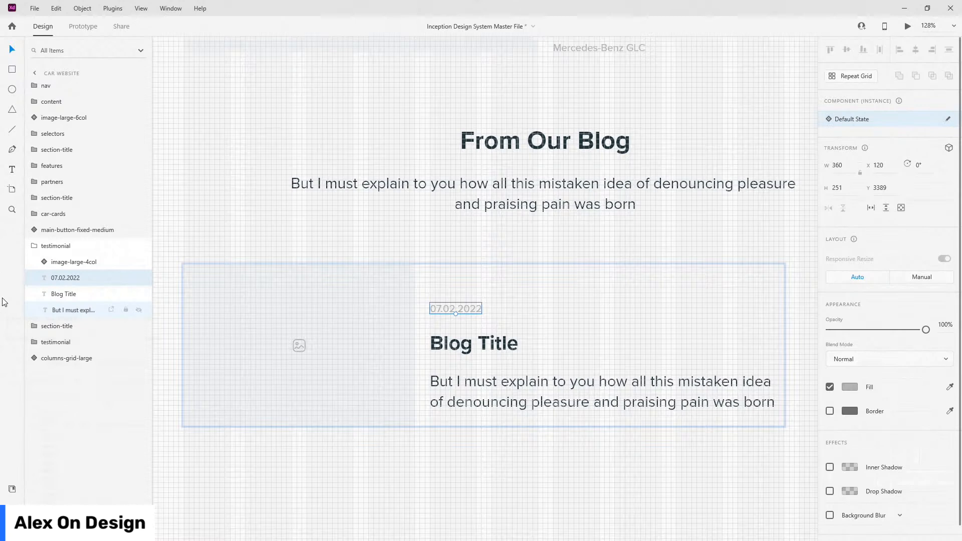
left_click_drag(476, 352, 482, 332)
scroll(515, 336, "down", 3)
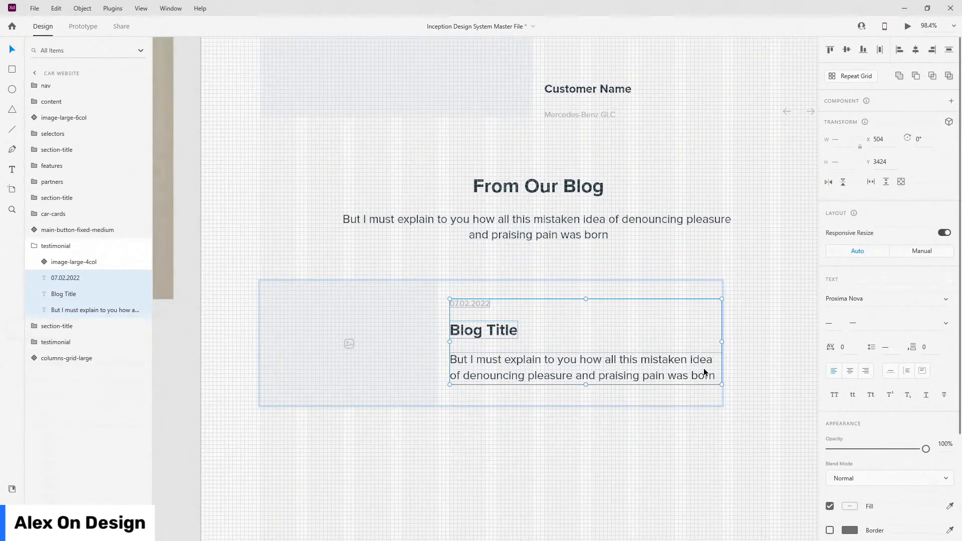
Resize the blog paragraph's text box to 360 wide and about 91 high so it wraps onto three lines.
left_click(74, 311)
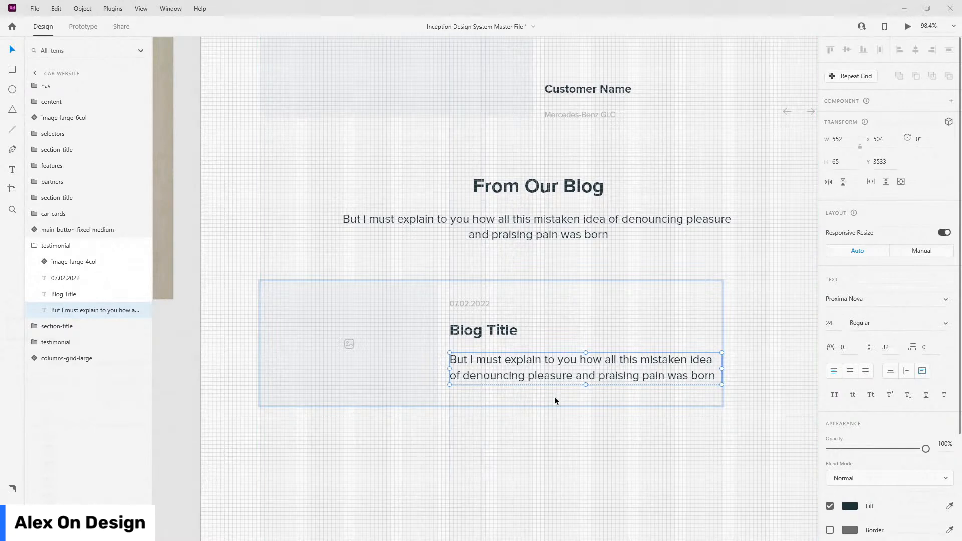
left_click_drag(721, 368, 627, 365)
mouse_move(538, 384)
left_mouse_down()
mouse_move(534, 427)
mouse_move(538, 397)
left_mouse_up()
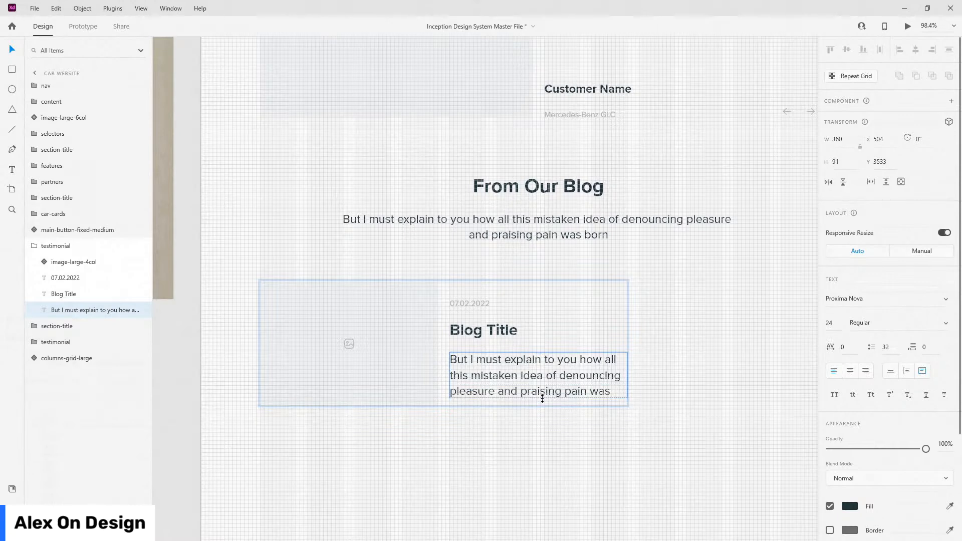
Move the blog card's date, title and paragraph together up to Y 3416.
left_click(64, 278, "shift")
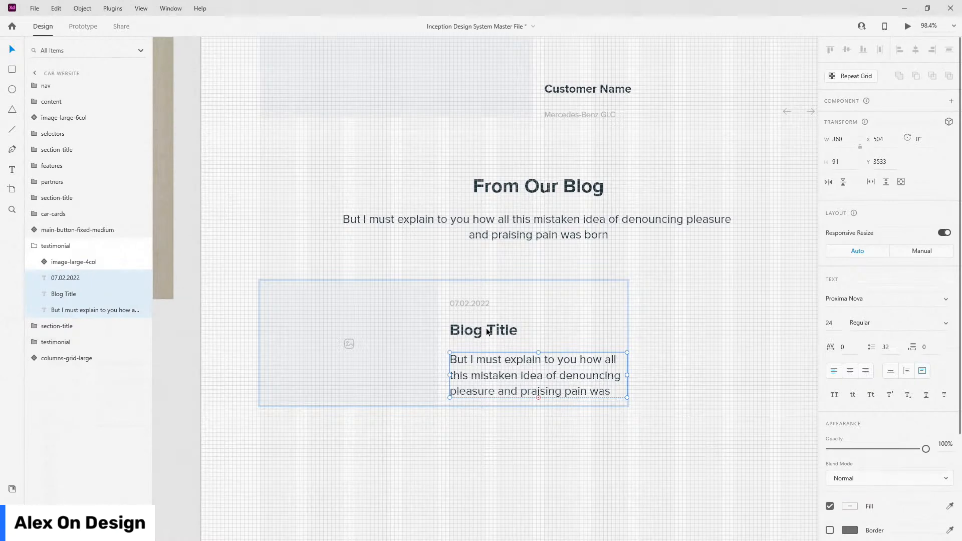
left_click_drag(486, 328, 488, 324)
scroll(488, 324, "down", 4, "ctrl")
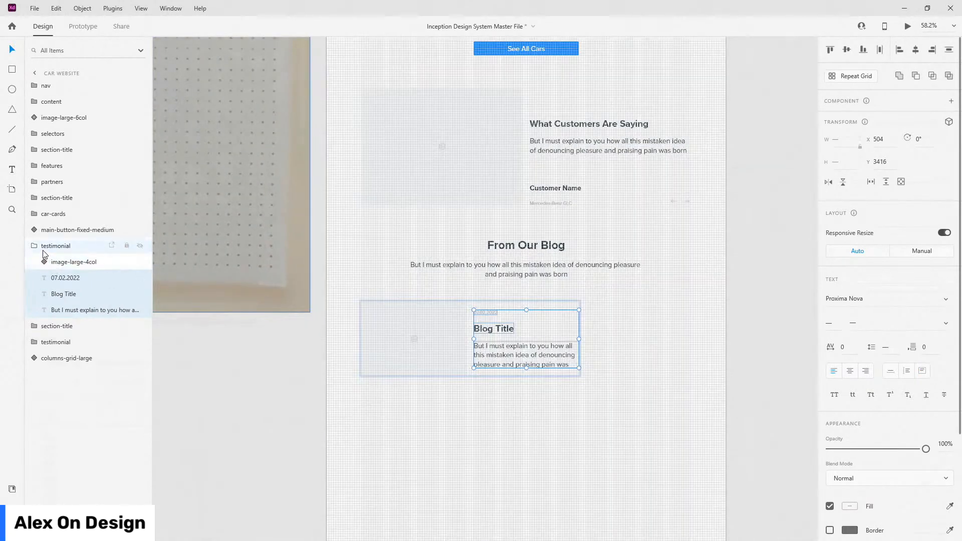
Reorder the blog block's testimonial group to directly above columns-grid-large in the layer list and rename it blog-card.
left_click(38, 250)
left_click_drag(59, 250, 61, 278)
left_click(58, 280)
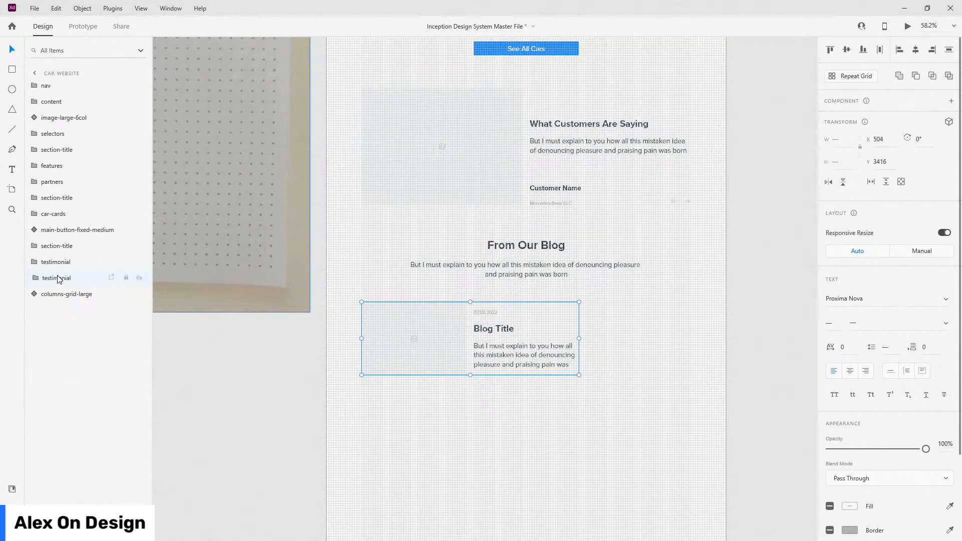
double_click(58, 277)
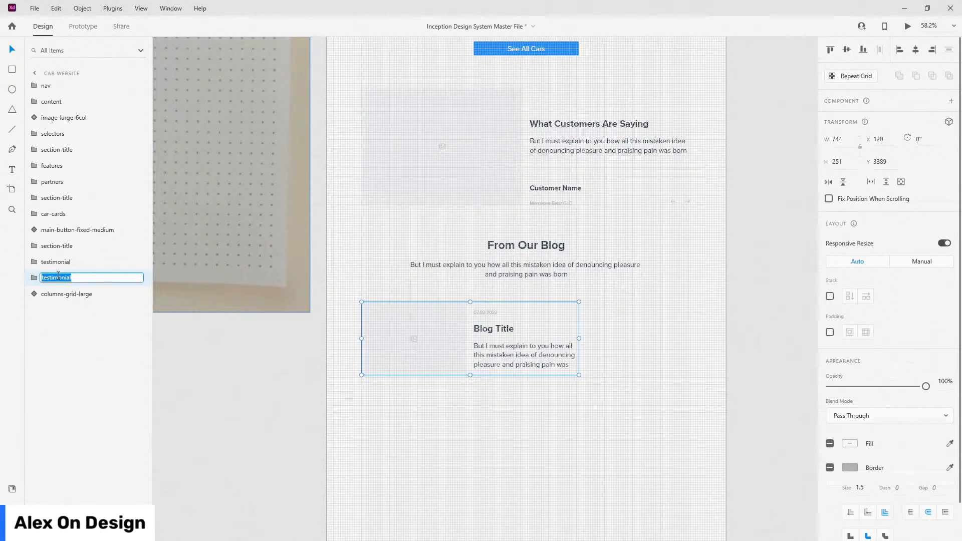
type("blog-card")
key("Return")
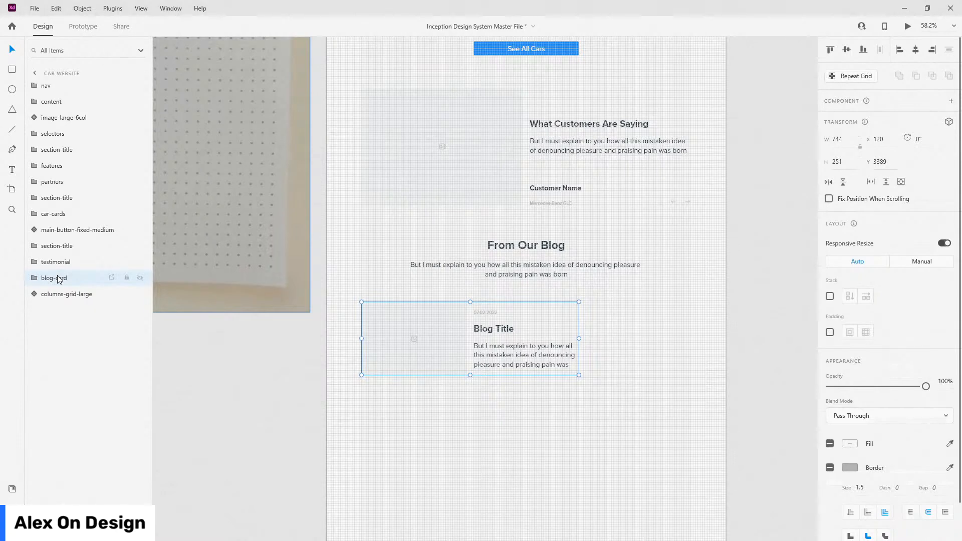
Swap the blog card's image for the image-large-3col component and reduce its height to about 243.
left_click(34, 277)
left_click(46, 294)
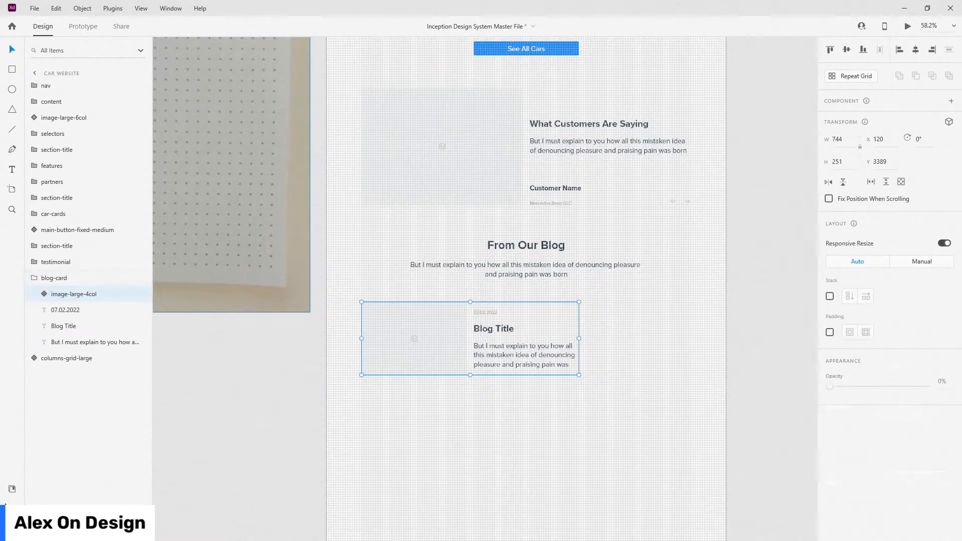
left_click(12, 488)
left_click_drag(85, 403, 436, 335)
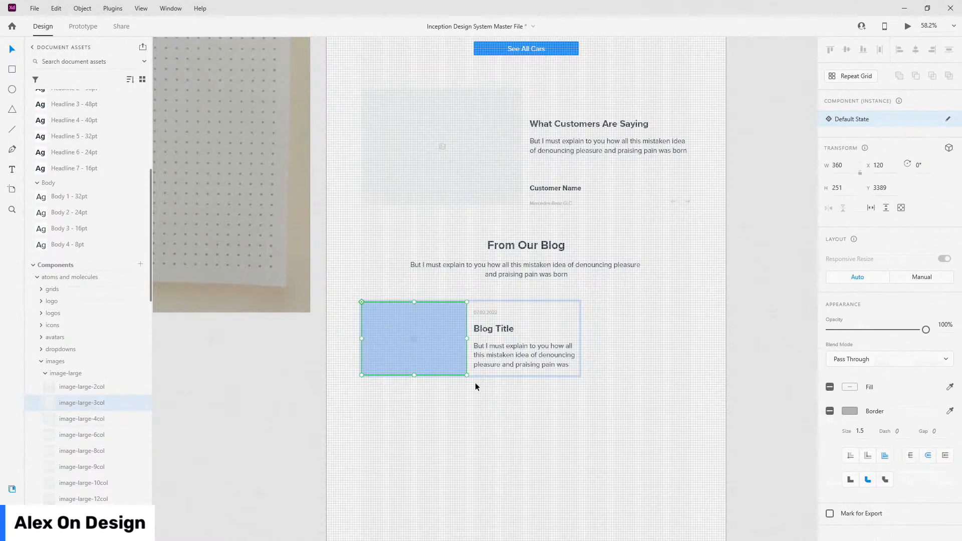
scroll(418, 389, "up", 5)
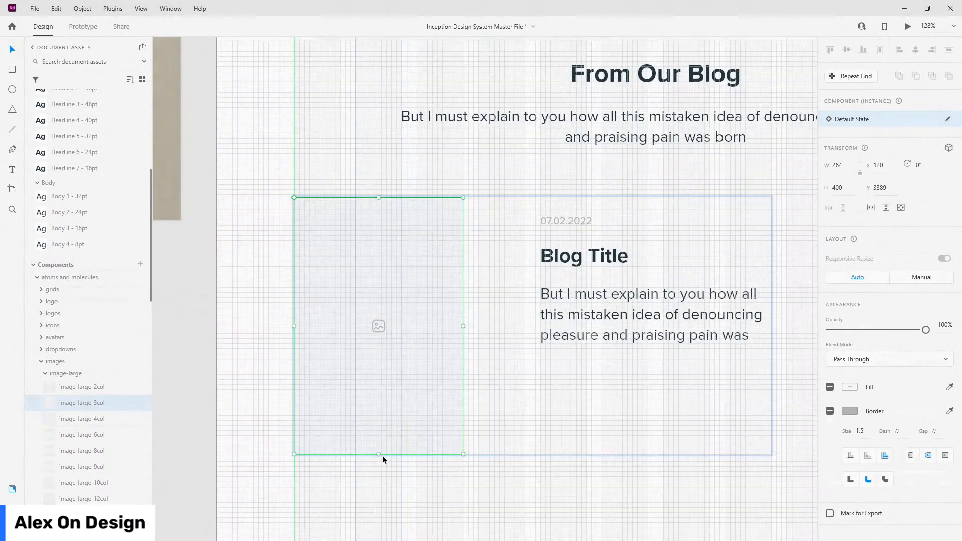
left_click_drag(379, 453, 394, 356)
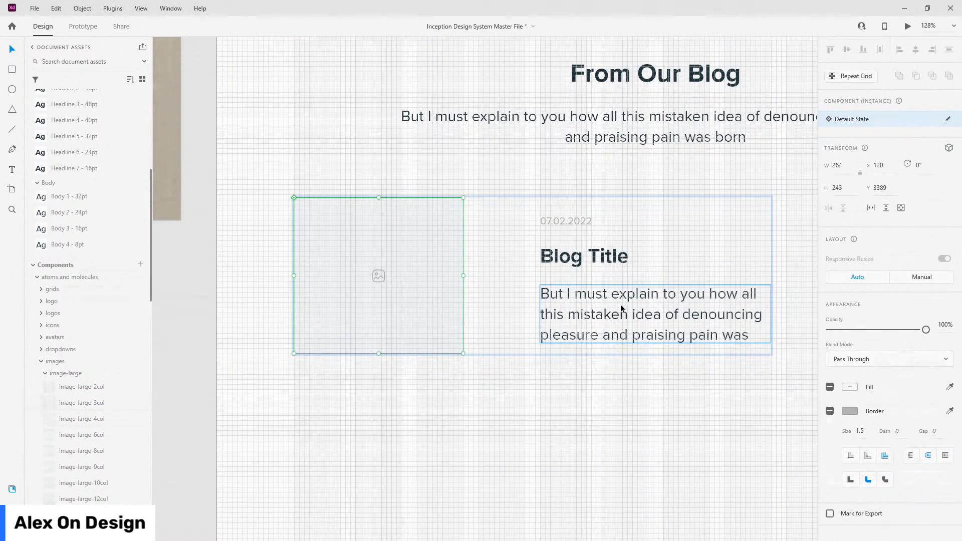
Move the blog date, title and paragraph together to X 408, beside the narrower image.
left_click(555, 215)
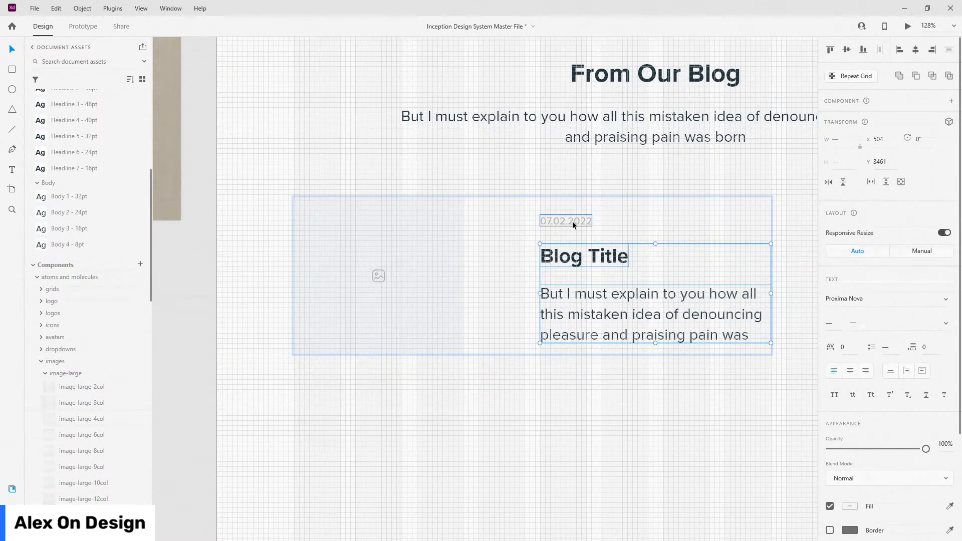
left_click_drag(566, 221, 513, 221)
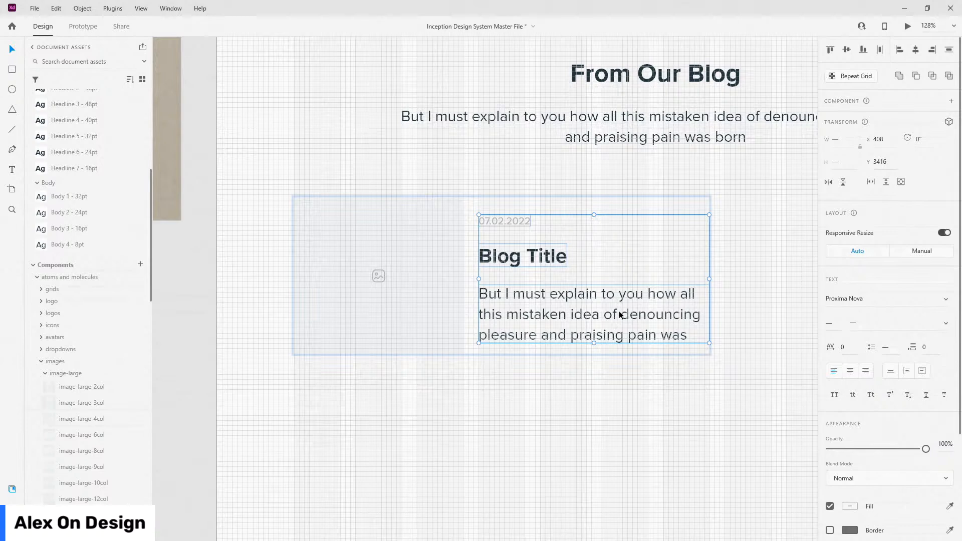
left_click(12, 509)
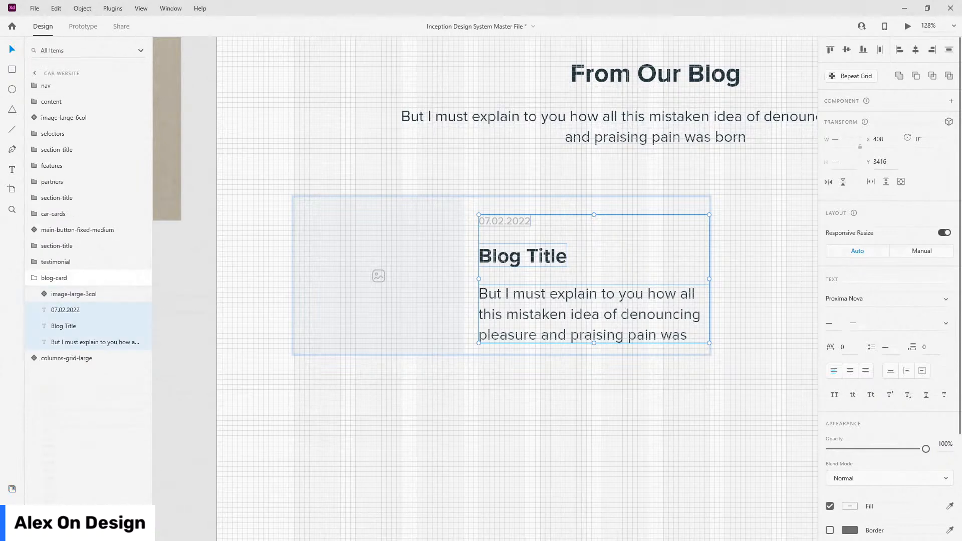
Apply the Body 3 - 16pt style to the blog paragraph and resize its text box to 264 wide and 75 high.
left_click(11, 489)
left_click(594, 325)
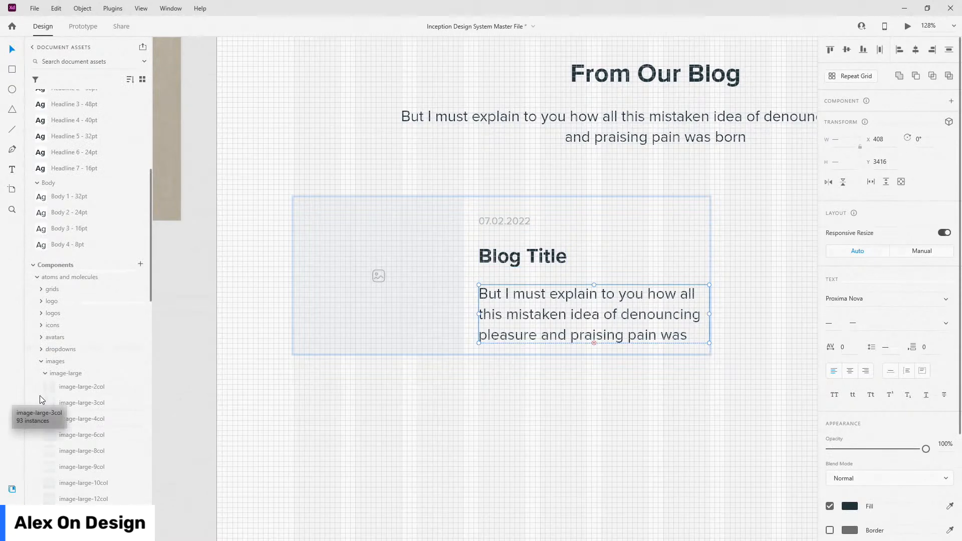
left_click(92, 229)
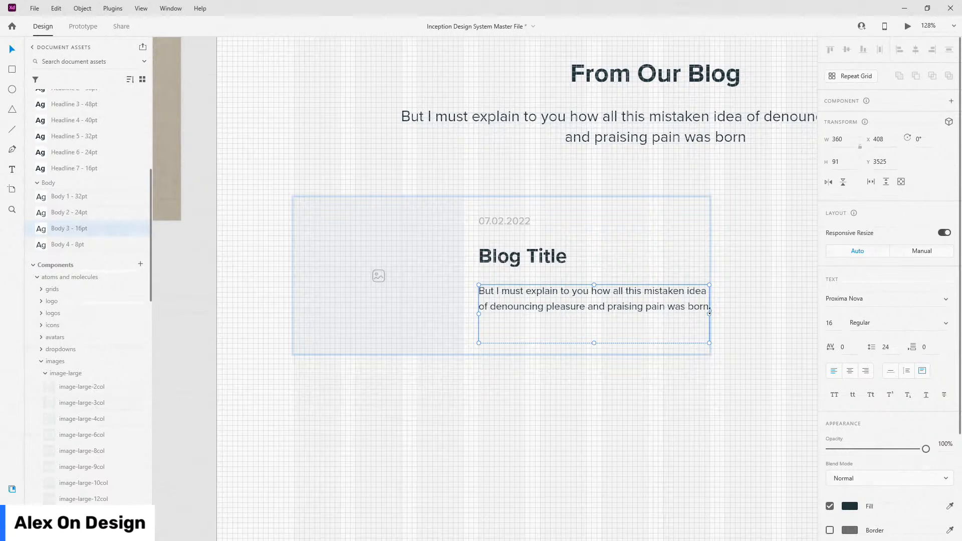
left_click_drag(709, 312, 647, 308)
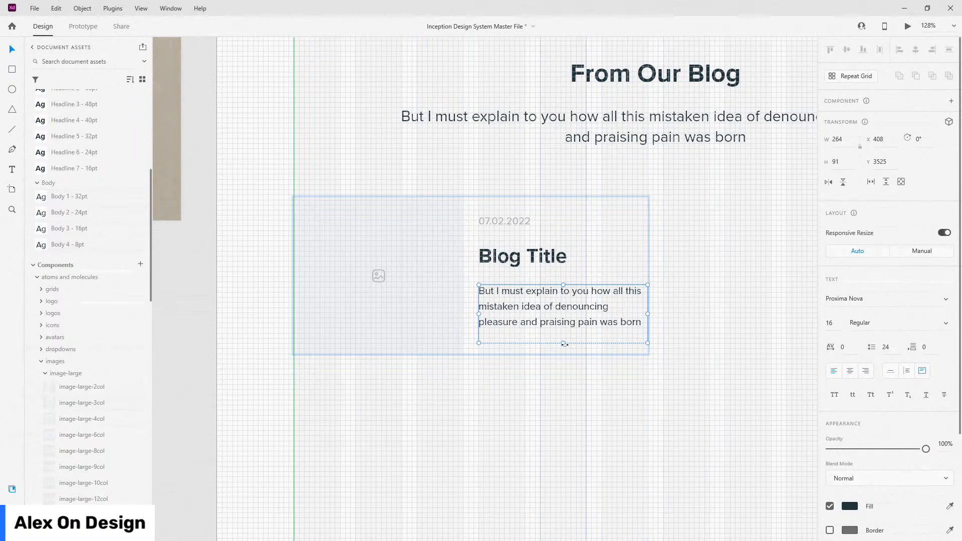
left_click_drag(563, 343, 564, 332)
key("ctrl+y")
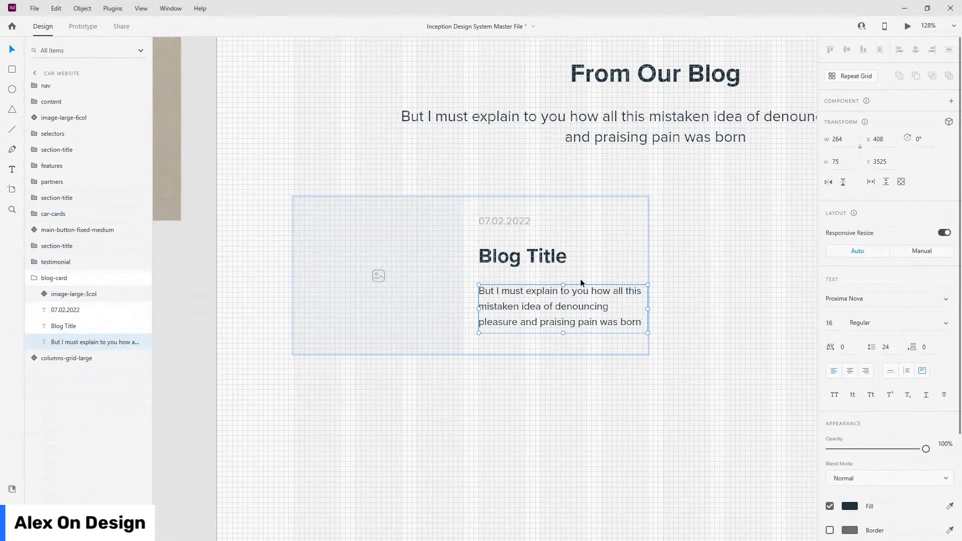
Move the blog date, title and paragraph together down to Y 3424, then select the whole blog-card group.
left_click(540, 258, "shift")
left_click(515, 221, "shift")
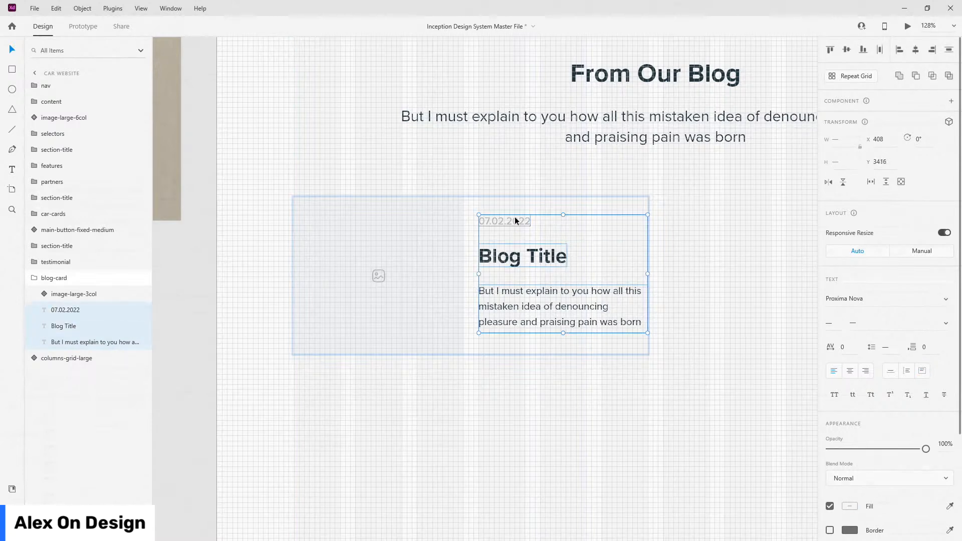
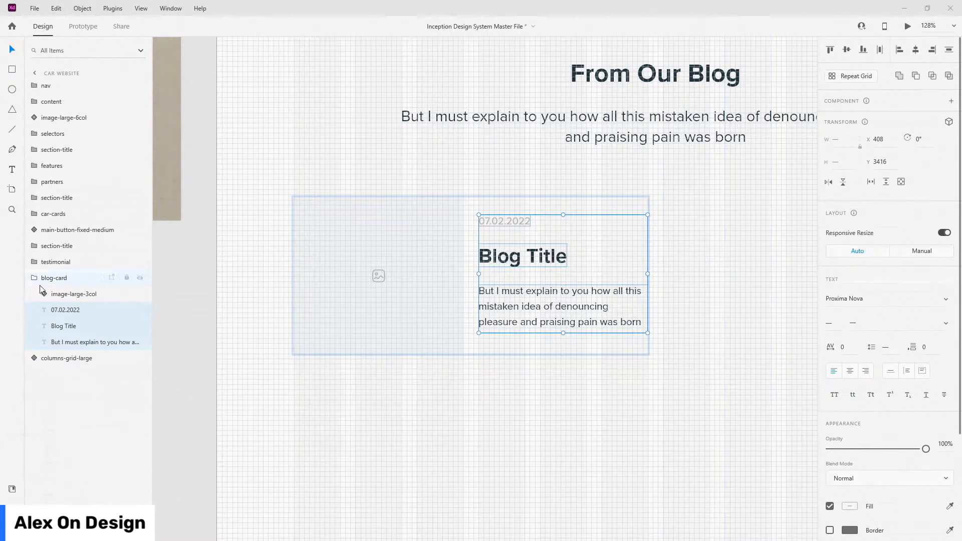
left_click(543, 260)
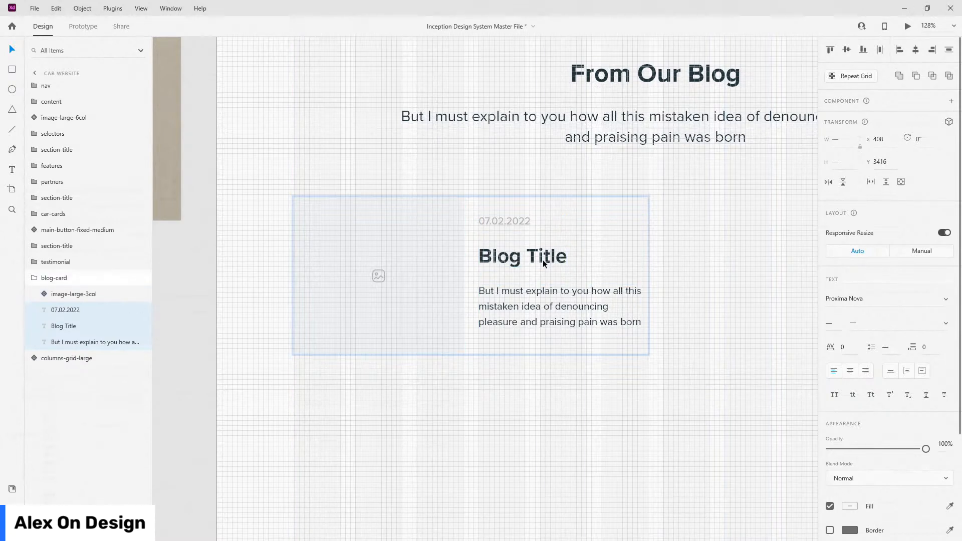
left_click_drag(542, 260, 543, 265)
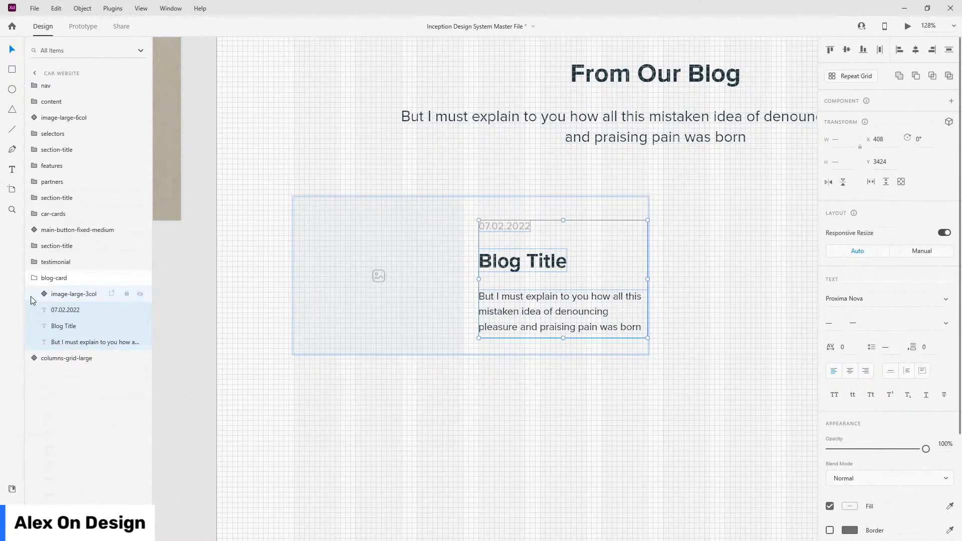
left_click(31, 281)
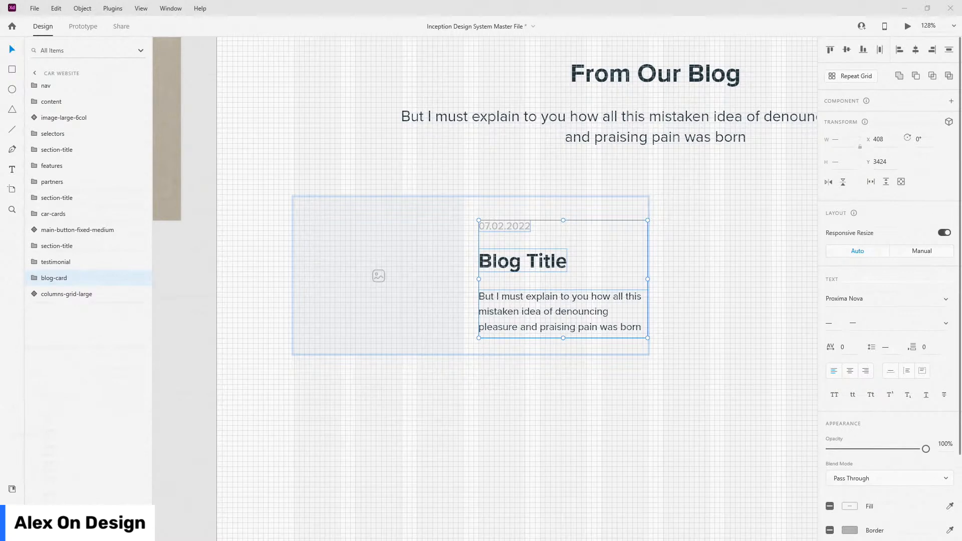
key("Escape")
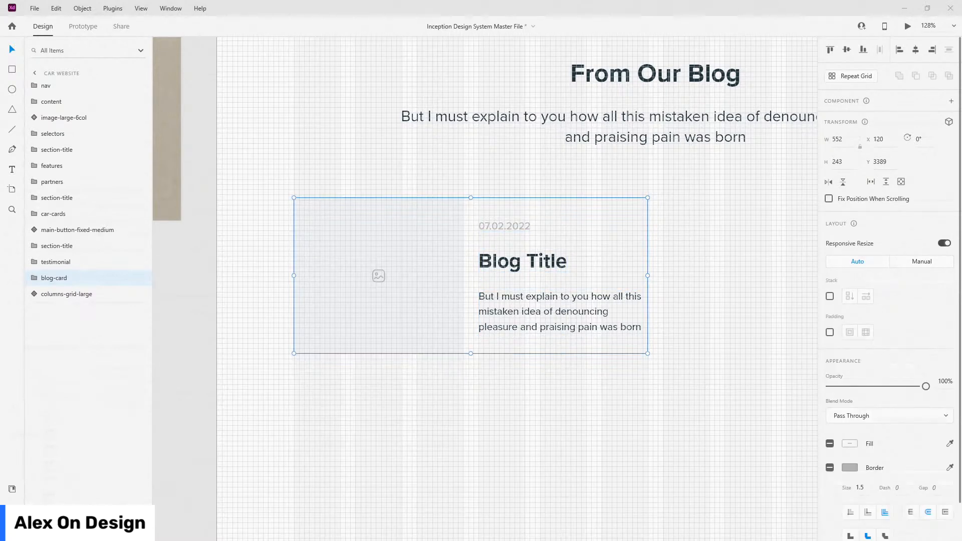
Wrap the blog card in a new group named blog-cards and make that group a horizontal stack.
scroll(272, 292, "down", 5)
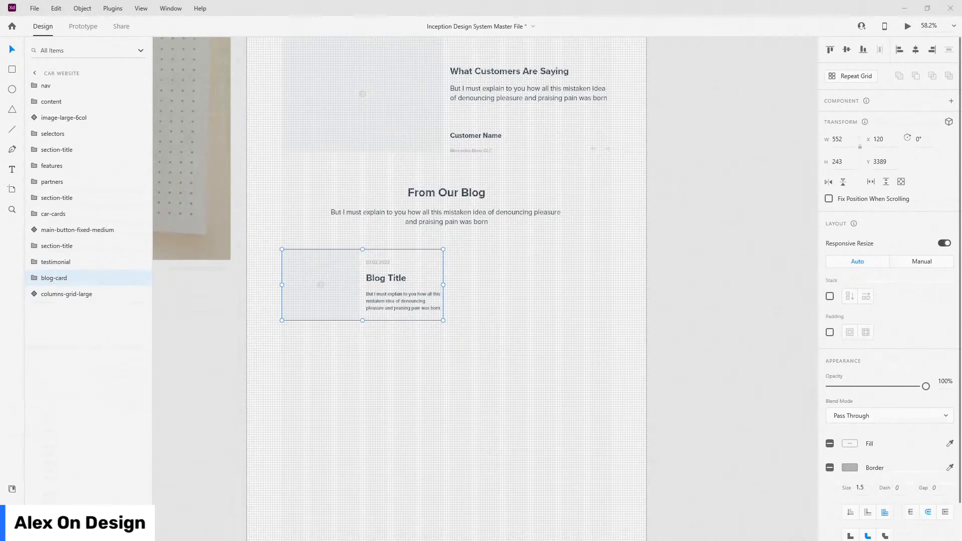
double_click(53, 279)
type("blog-cards")
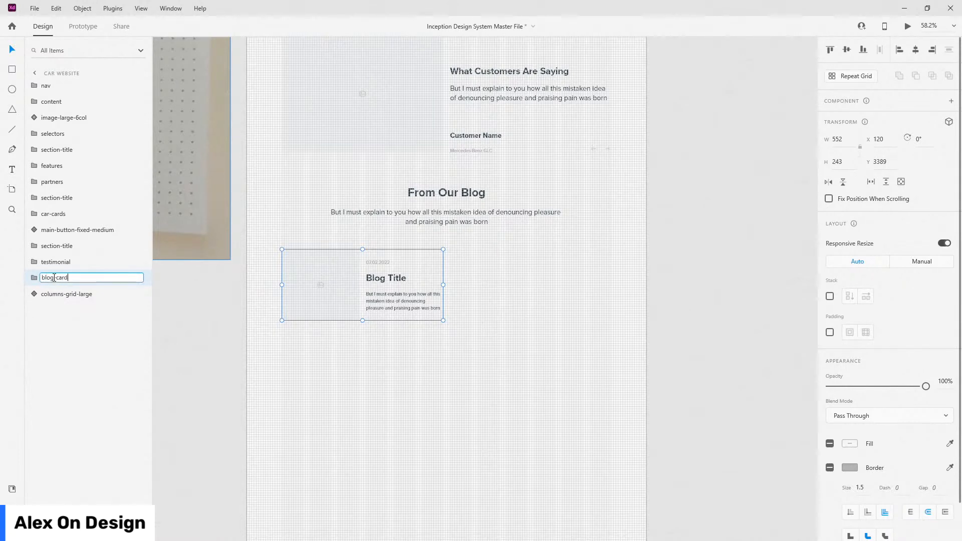
key("Return")
left_click(828, 296)
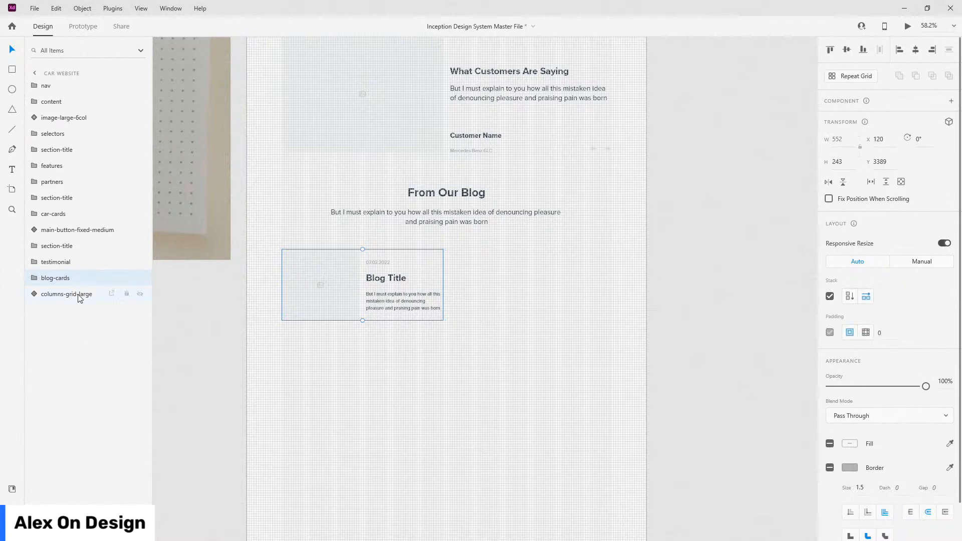
Duplicate the blog-card inside the blog-cards stack to place a second card beside the first.
left_click(33, 278)
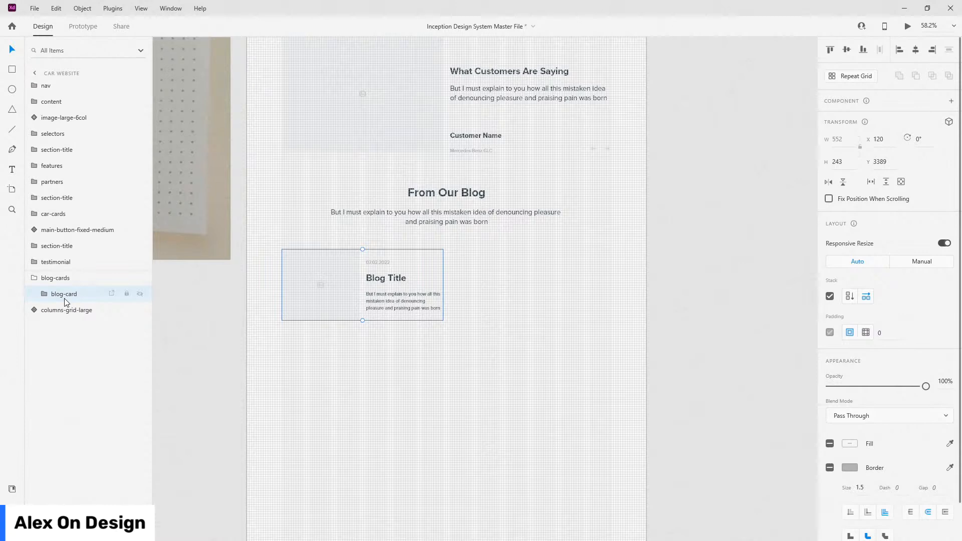
left_click(74, 294)
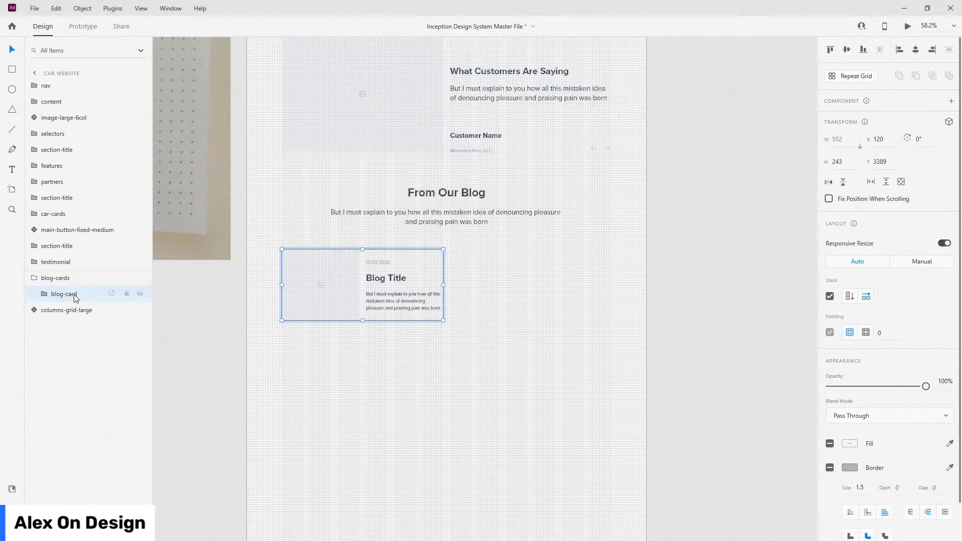
key("ctrl+d")
left_click(34, 278)
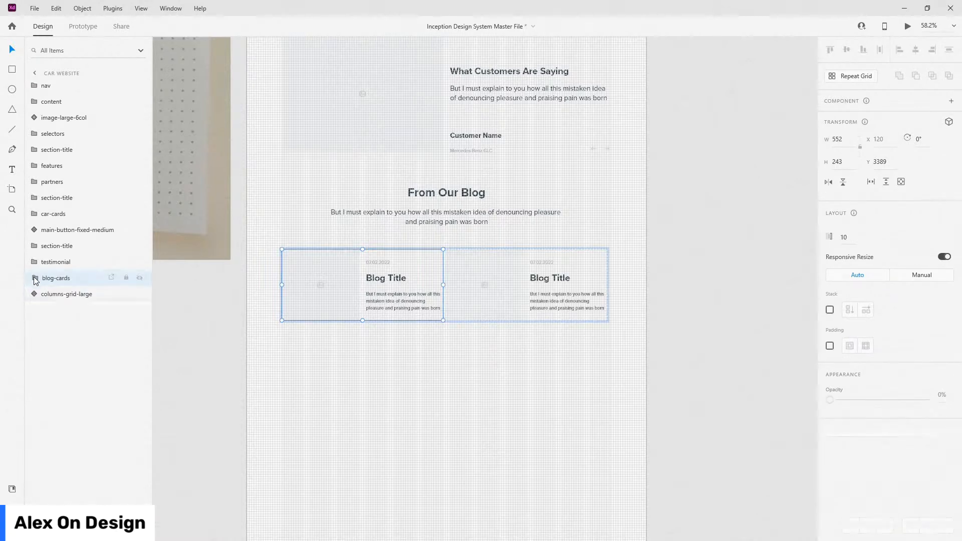
Rename the blog-cards group as row and set its horizontal stack spacing to 24.
double_click(58, 279)
type("blog-cards")
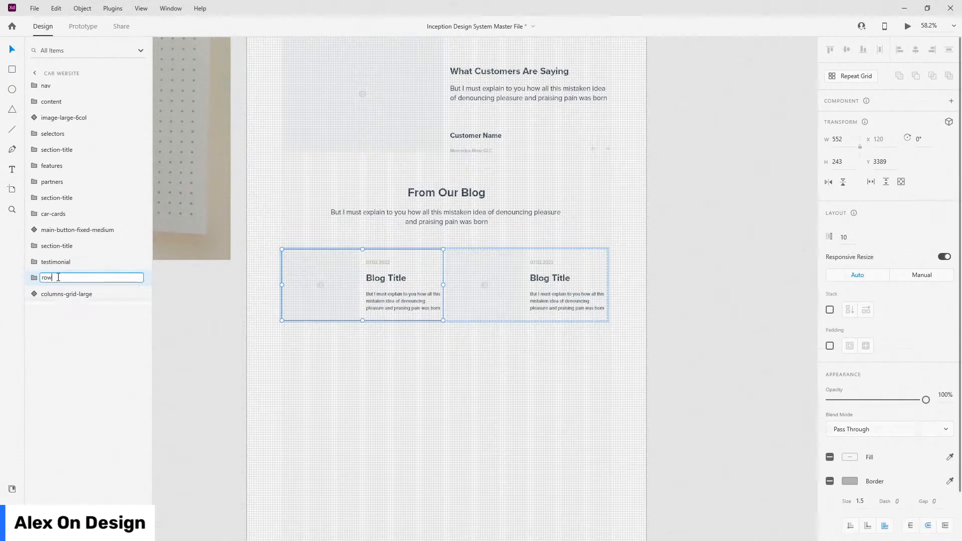
key("Return")
left_click(909, 301)
type("24")
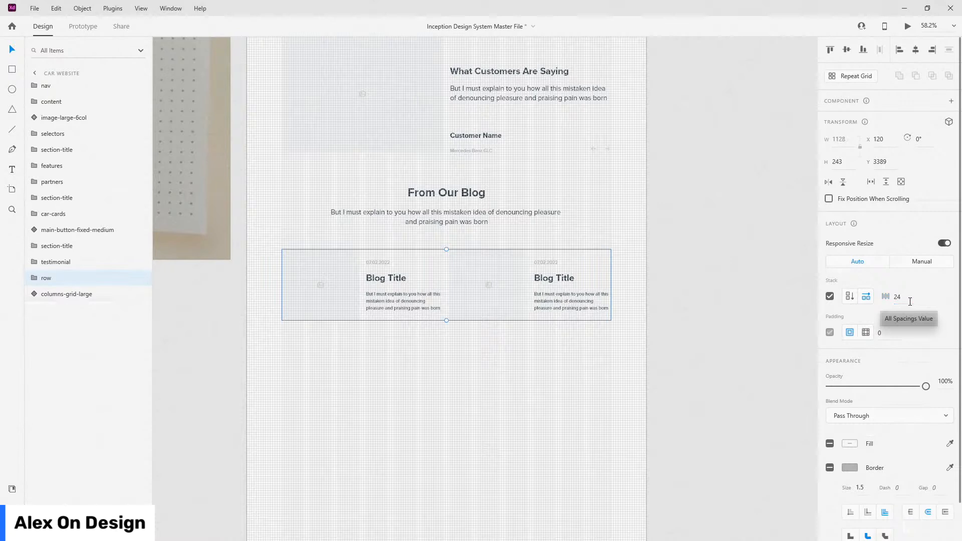
key("Return")
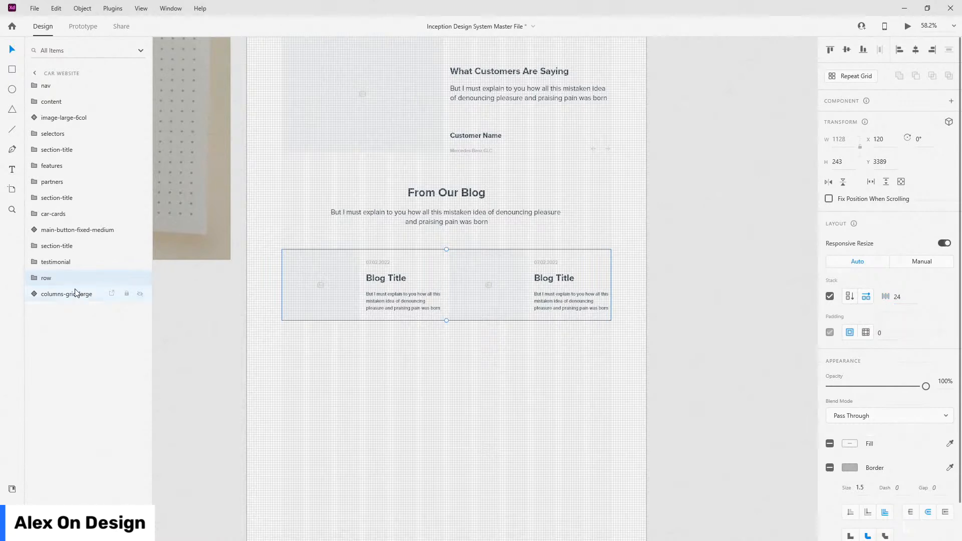
Wrap the row in a new group named blog-articles.
key("ctrl+g")
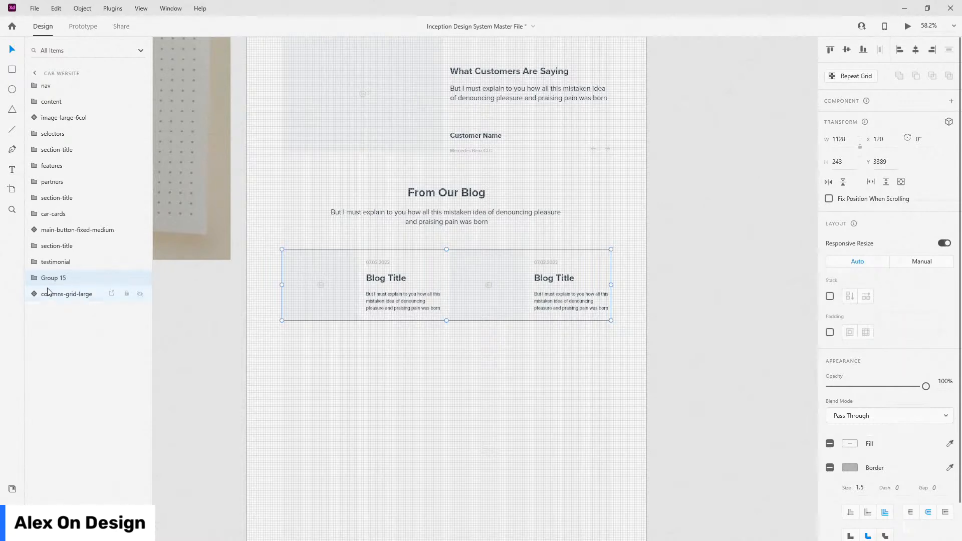
double_click(50, 280)
type("blo")
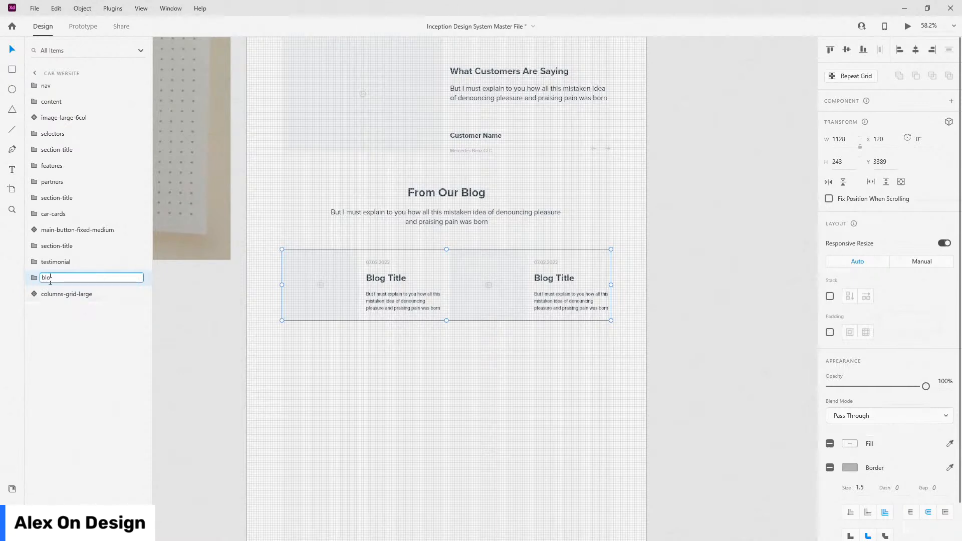
type("g-articles")
key("Return")
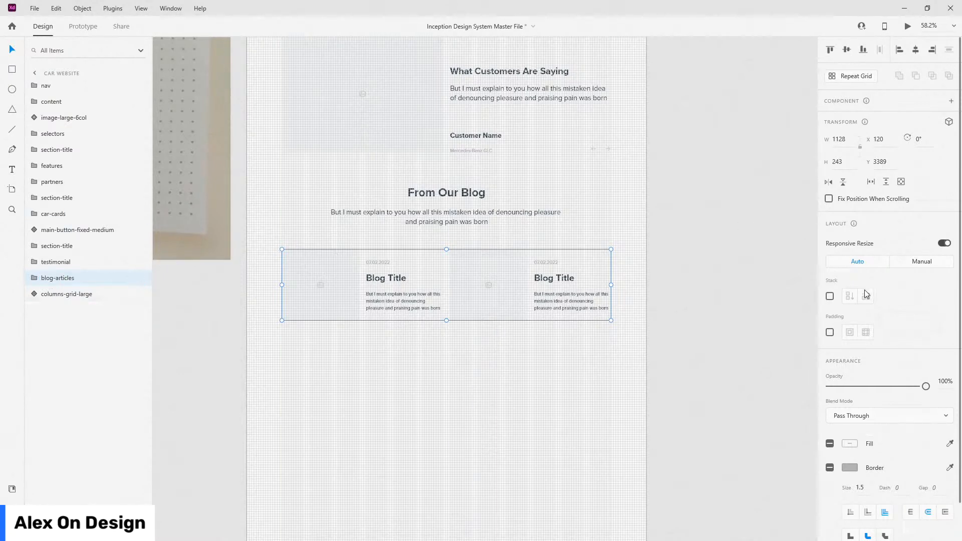
Make the blog-articles group a vertical stack and expand it in the layer list.
left_click(824, 297)
left_click(849, 296)
left_click(40, 278)
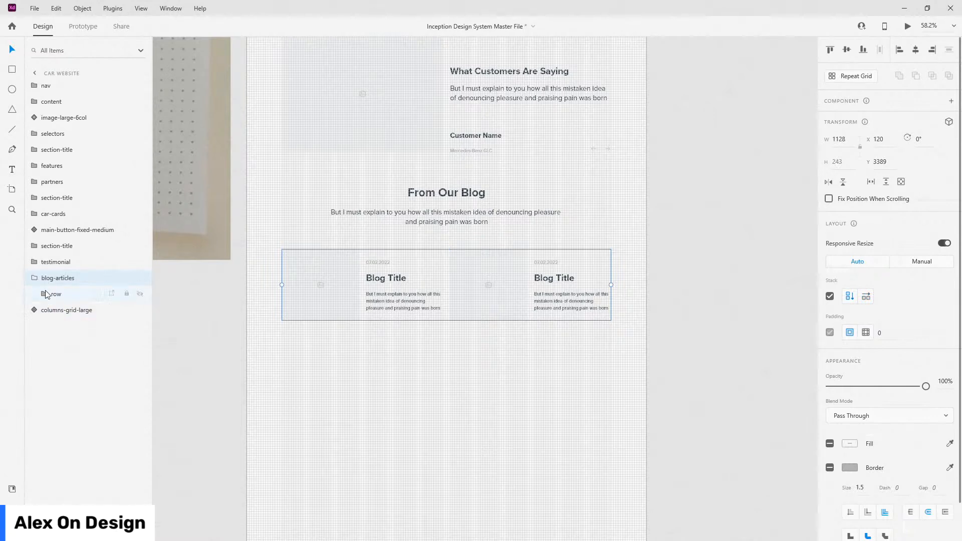
Duplicate the row inside the blog-articles group and set the group's vertical stack spacing to 24.
left_click(67, 290)
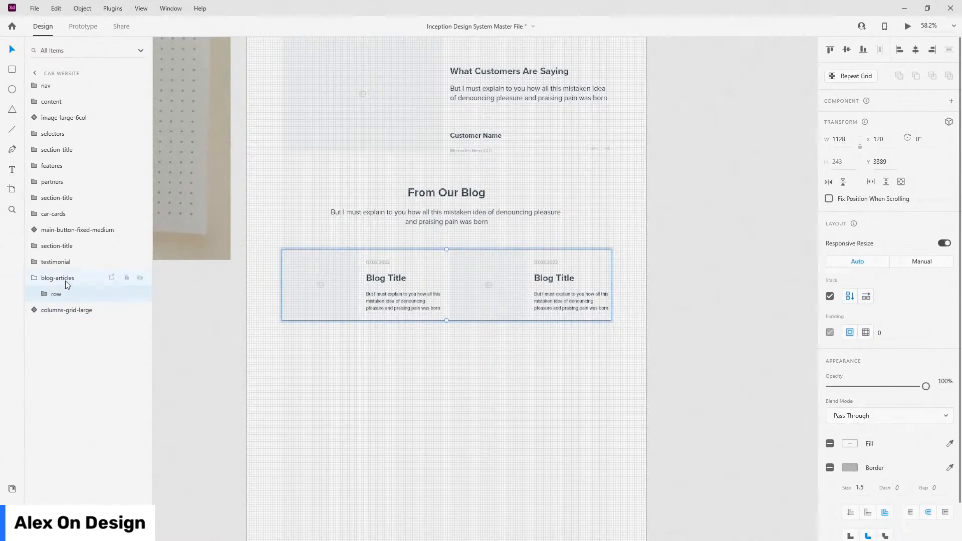
key("ctrl+d")
left_click(67, 283)
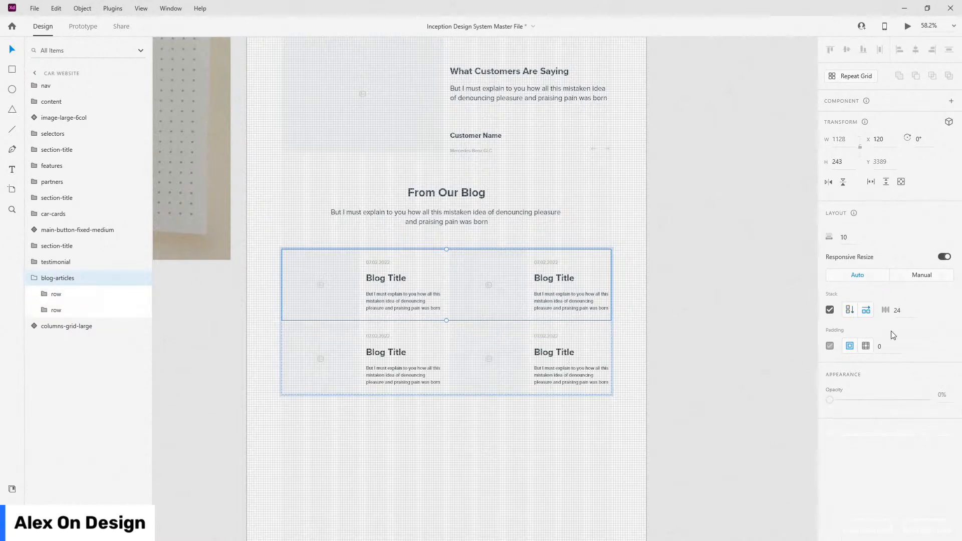
left_click(913, 313)
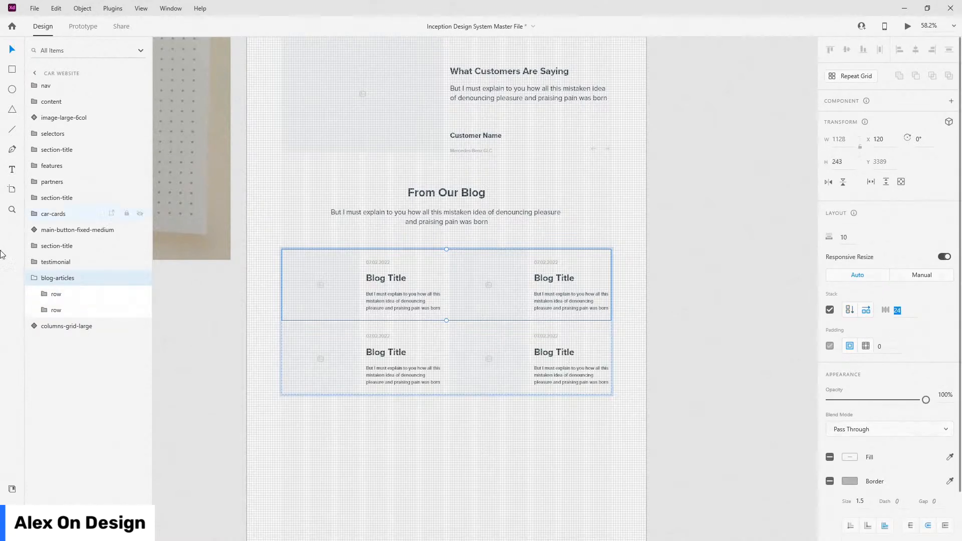
left_click(88, 283)
left_click(905, 295)
type("24")
key("Return")
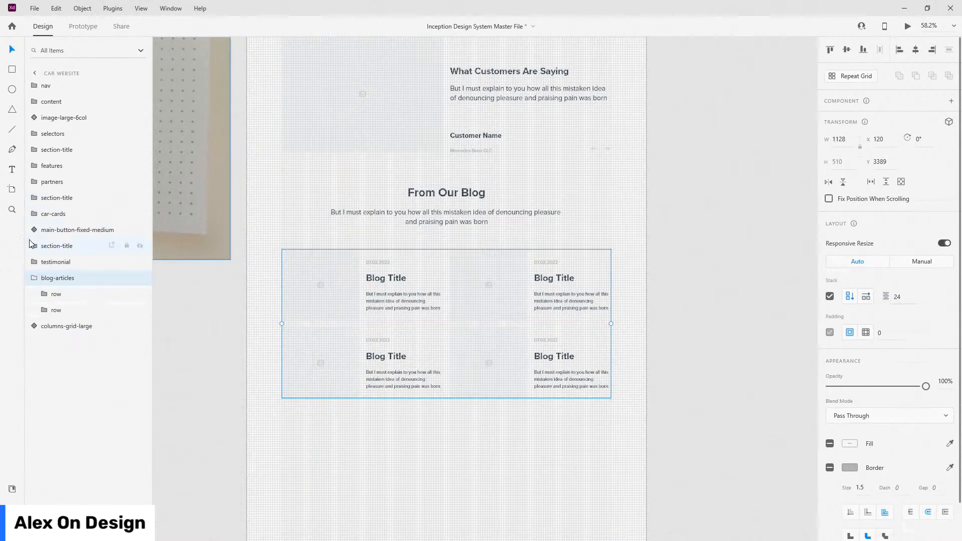
left_click(35, 277)
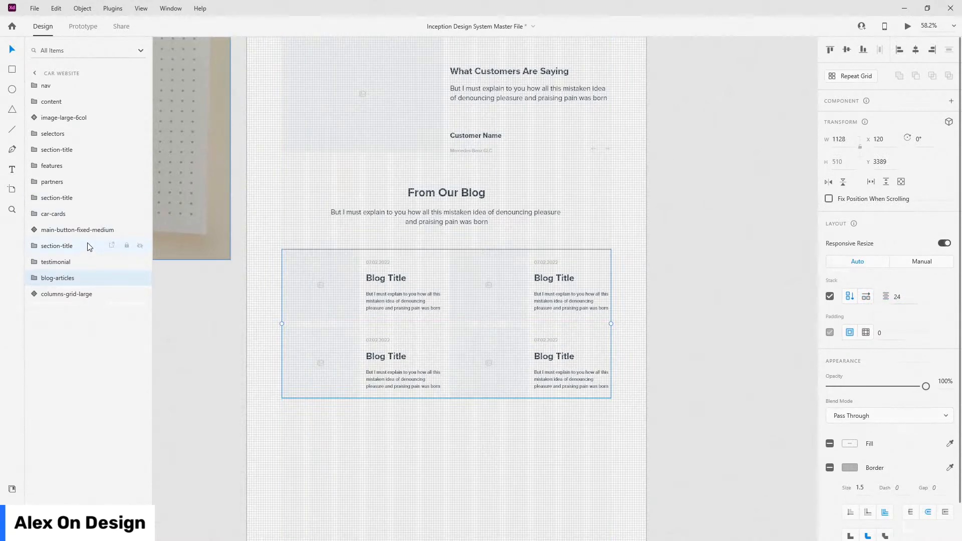
Duplicate the See All Cars button to Y 3984 below the blog cards and move its layer under blog-articles.
left_click(72, 235)
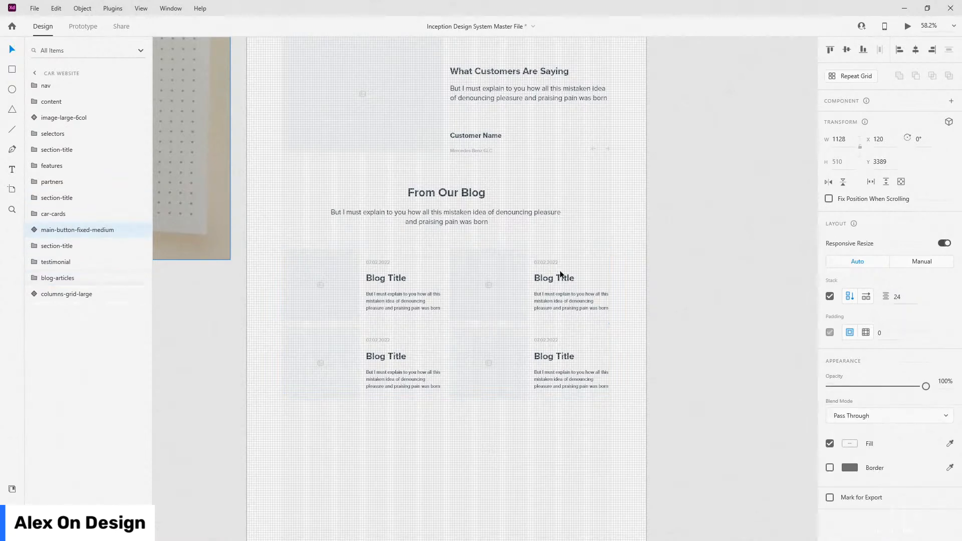
key("ctrl+d")
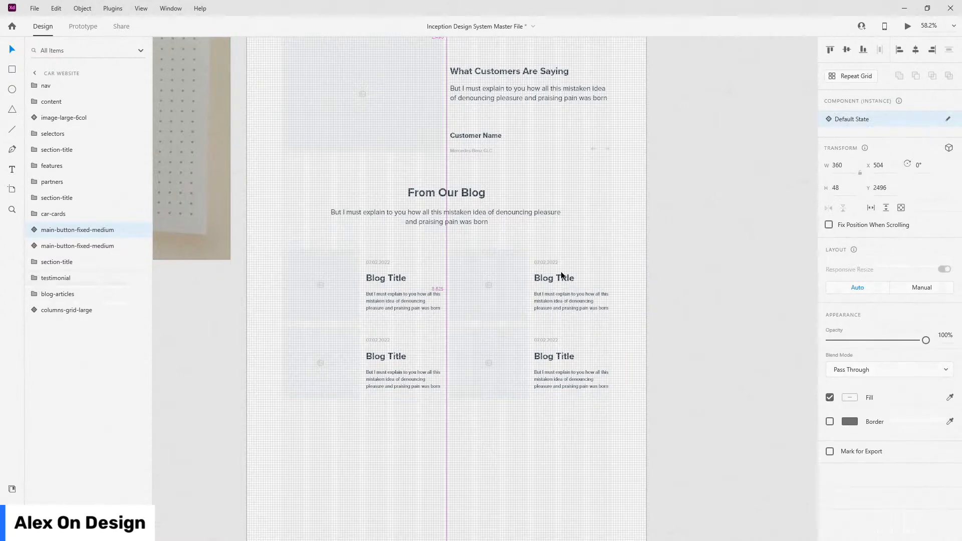
scroll(561, 275, "down", 3)
scroll(560, 272, "down", 1)
left_click_drag(501, 104, 515, 371)
scroll(493, 362, "up", 10)
left_click(573, 258)
left_click(510, 360)
scroll(527, 301, "down", 5)
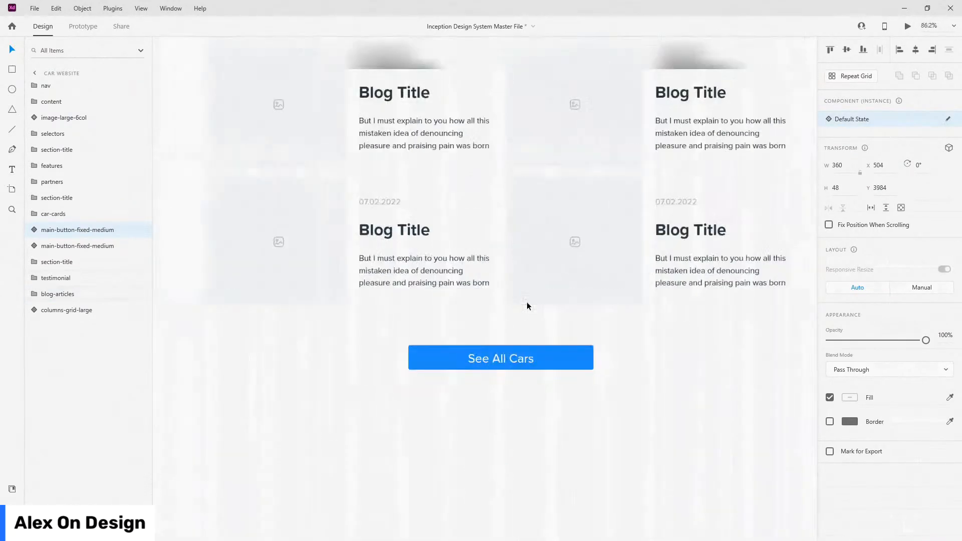
left_click_drag(60, 230, 60, 301)
Check the sketch for the section that follows the blog cards and their See All button.
scroll(597, 314, "down", 4)
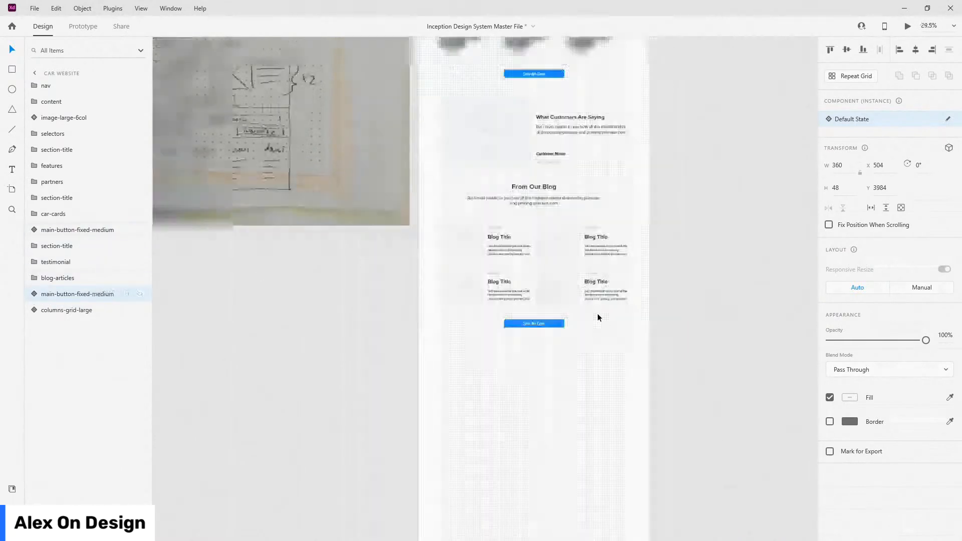
scroll(401, 227, "up", 3)
scroll(401, 227, "up", 3)
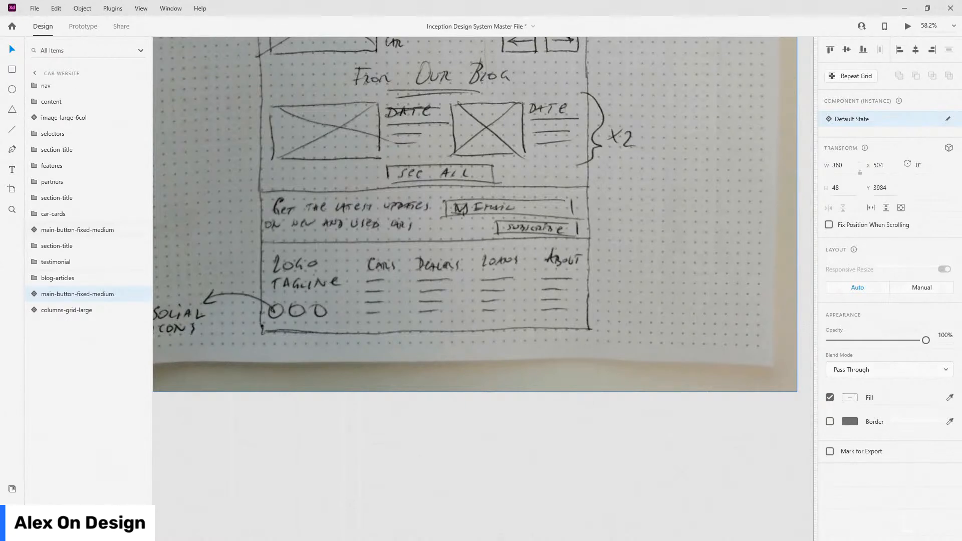
scroll(395, 259, "down", 5)
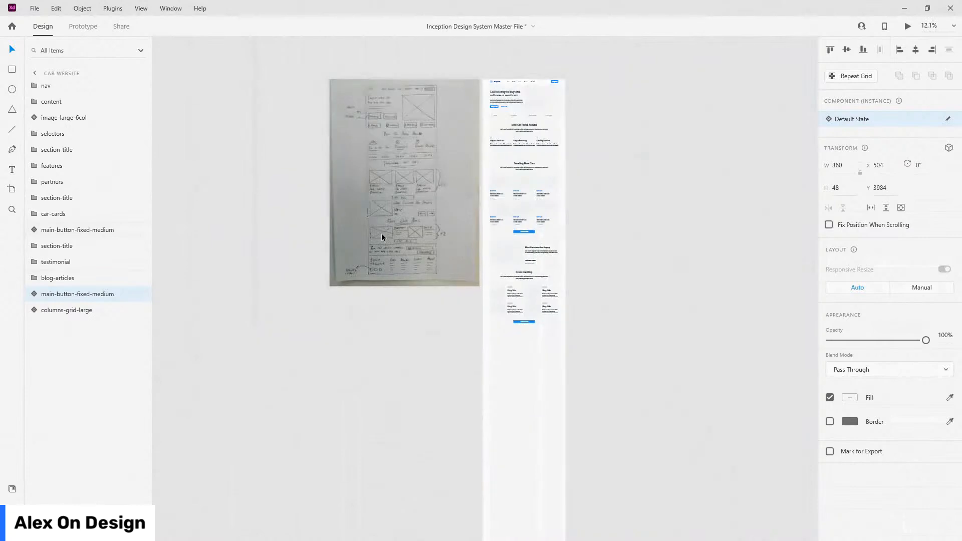
scroll(489, 321, "up", 1)
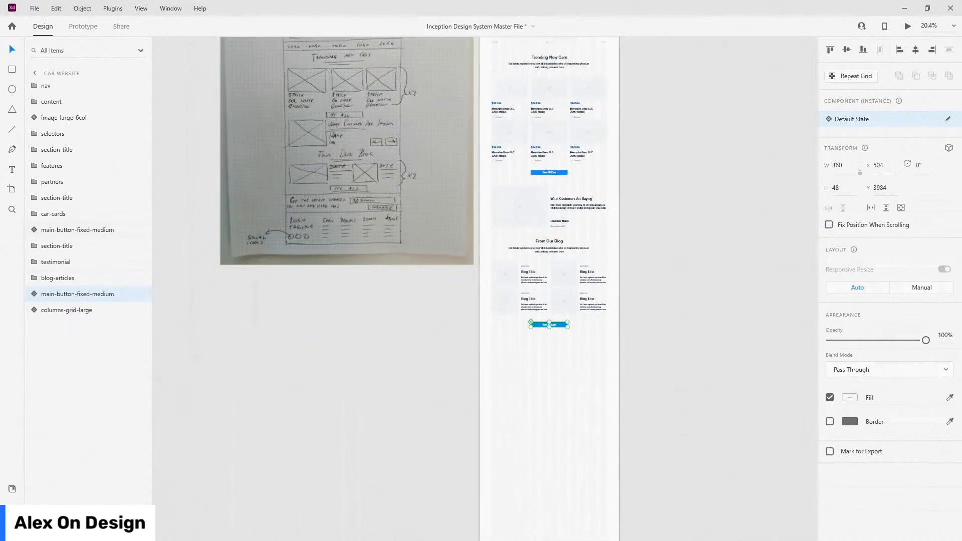
Look through the design system artboards for a call-to-action with text beside a button, and select the matching CTA template.
left_click(12, 488)
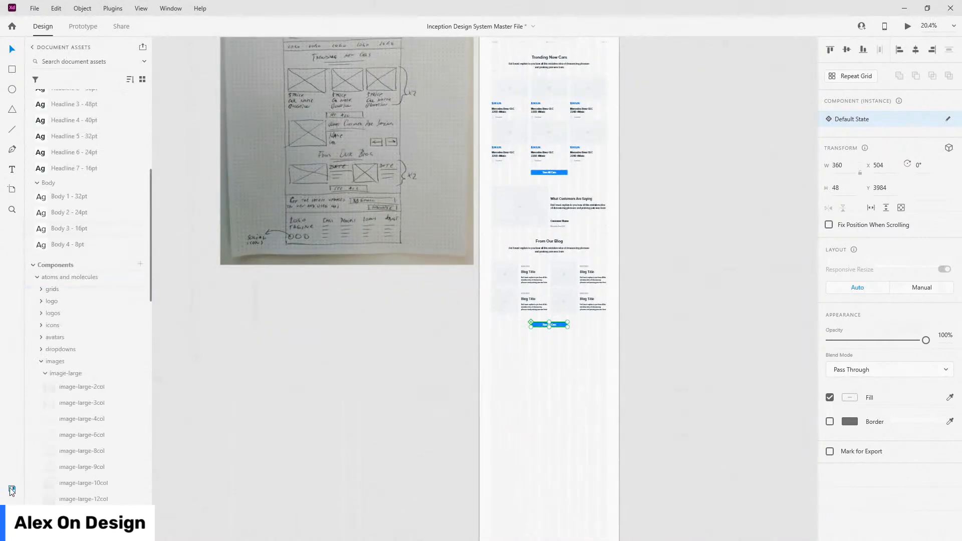
left_click(46, 373)
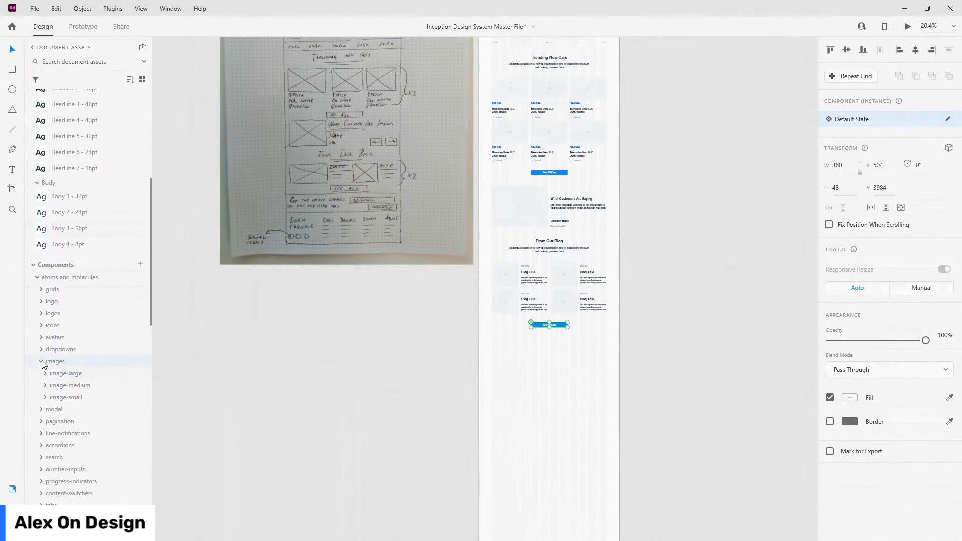
left_click(43, 362)
scroll(70, 348, "down", 5)
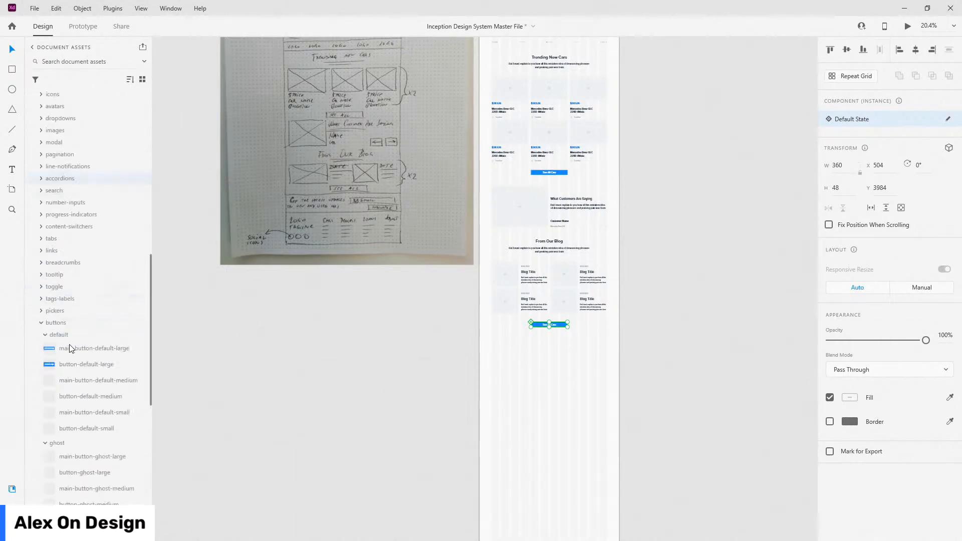
scroll(673, 359, "down", 6)
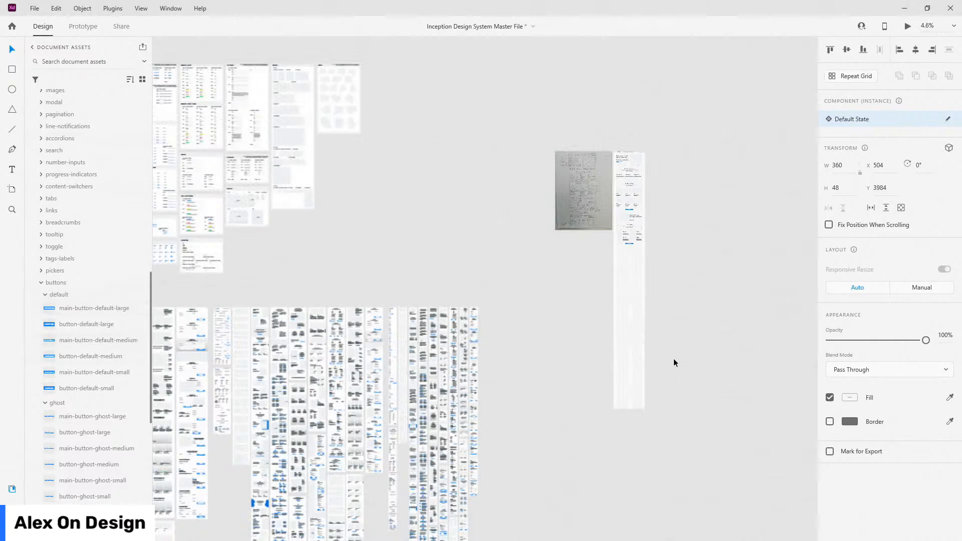
scroll(311, 199, "up", 6)
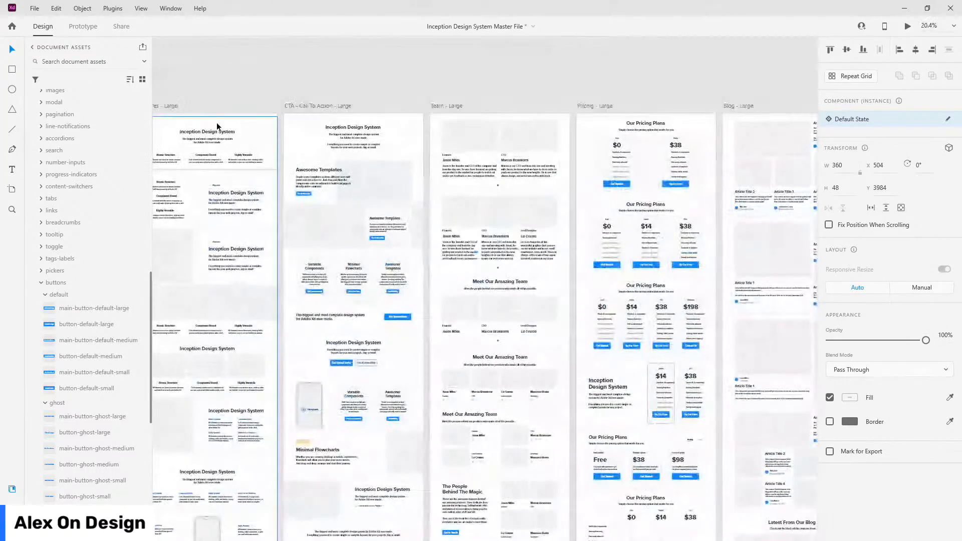
scroll(287, 136, "up", 3)
scroll(367, 249, "down", 3)
scroll(367, 251, "down", 2)
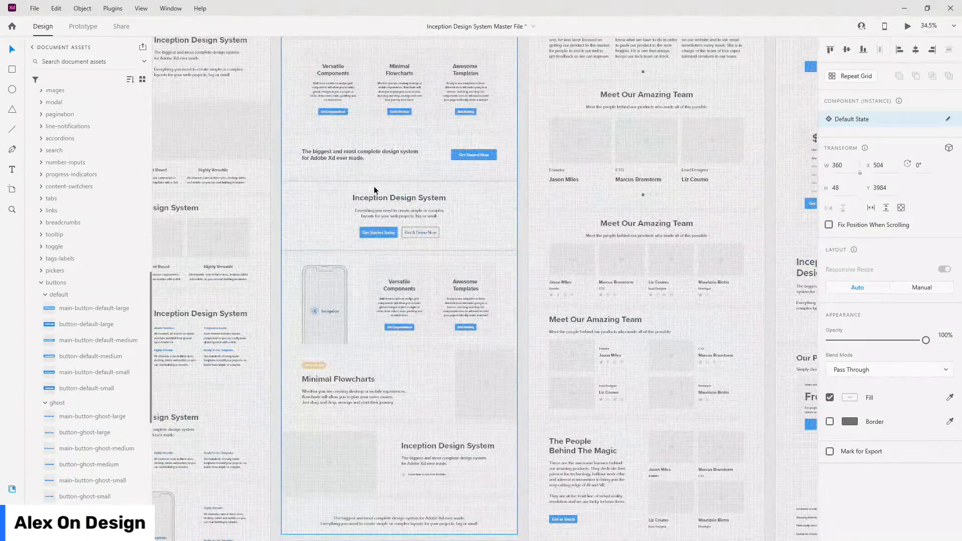
left_click(375, 146)
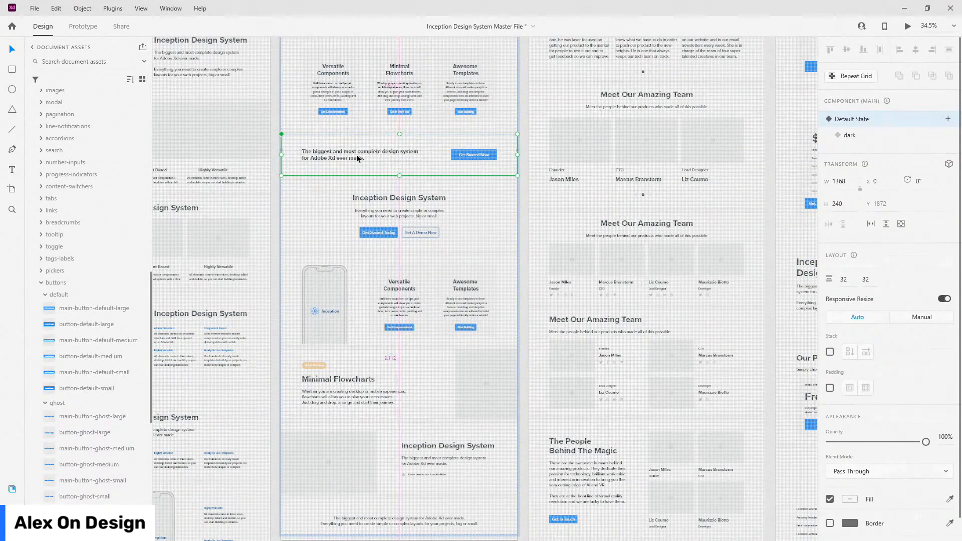
scroll(357, 153, "down", 3)
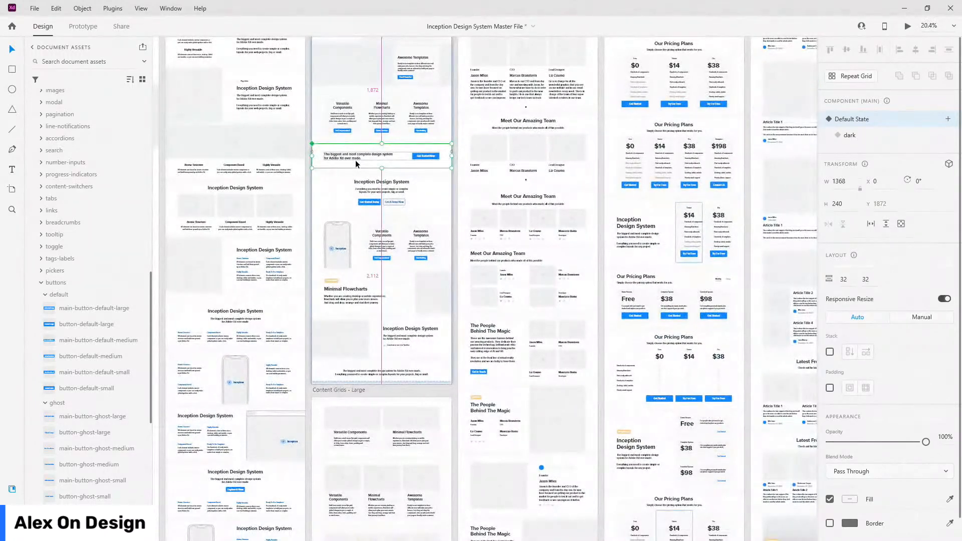
Locate the cta5 component in the document assets under templates, large, cta.
left_click(12, 488)
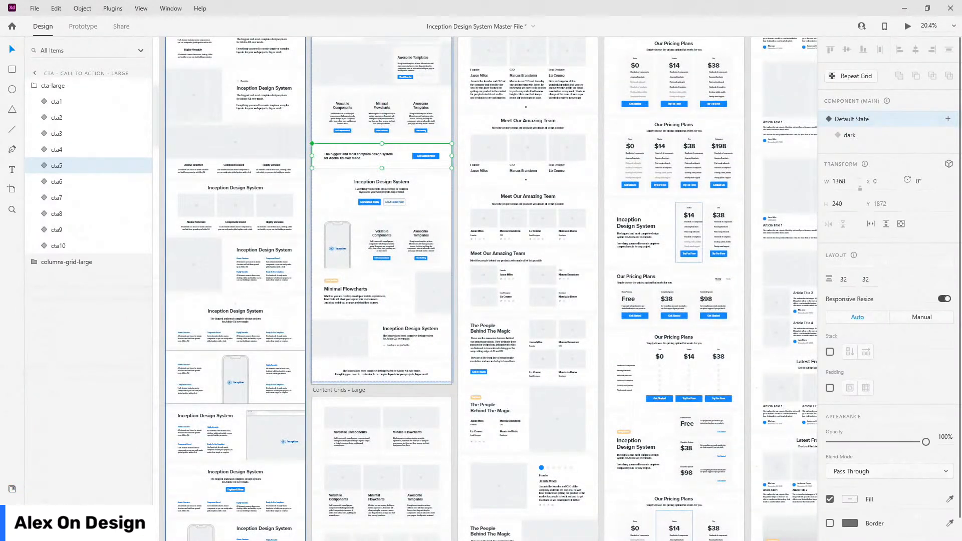
left_click(12, 488)
scroll(260, 267, "down", 5)
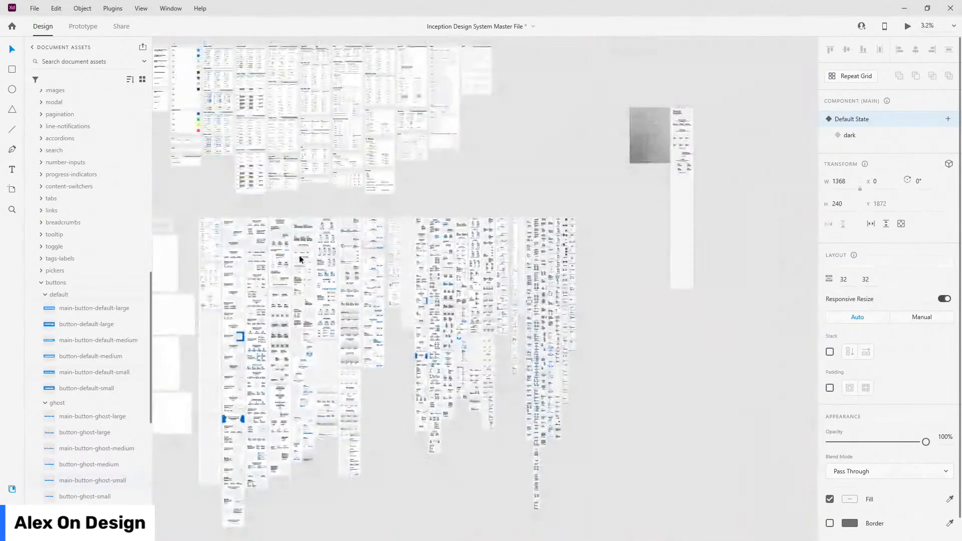
scroll(695, 134, "up", 10)
scroll(47, 308, "down", 5)
scroll(47, 309, "down", 3)
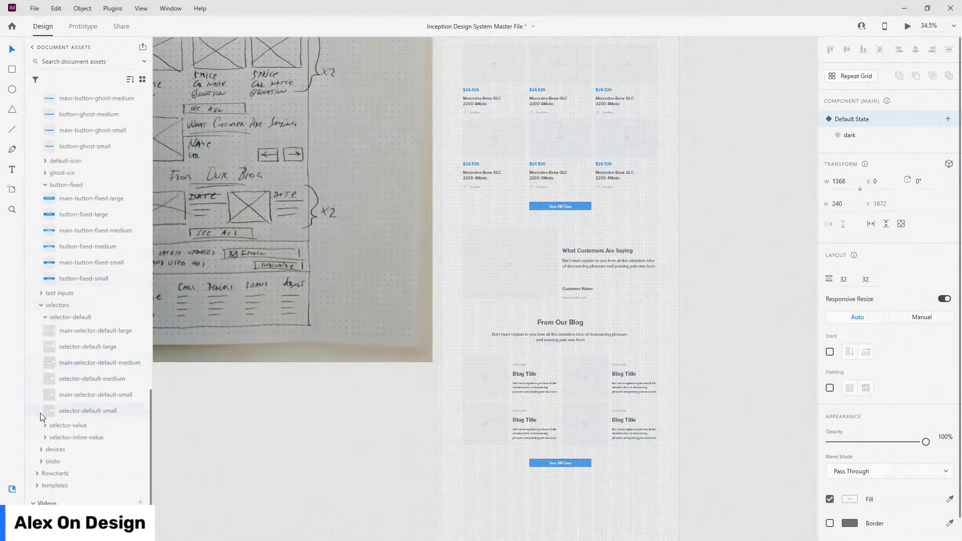
left_click(37, 486)
scroll(45, 468, "down", 1)
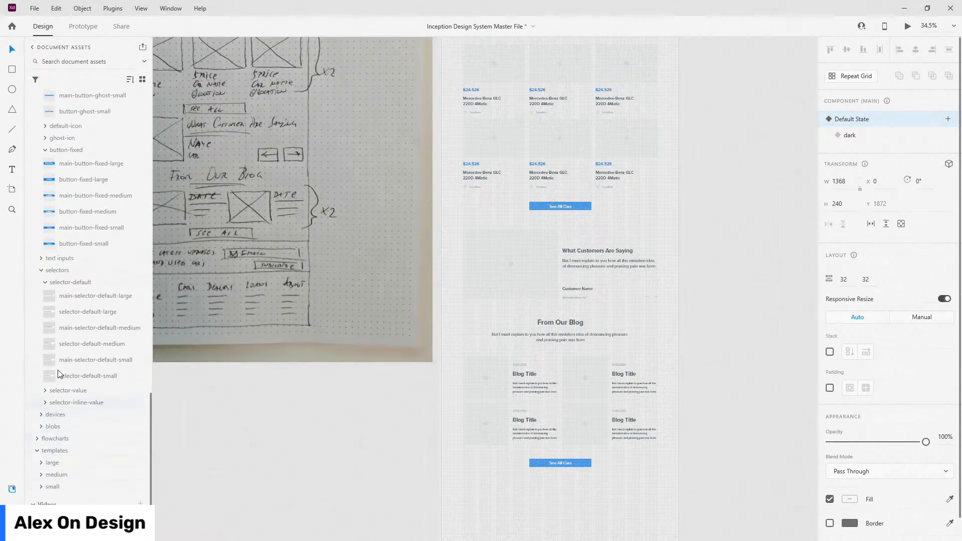
left_click(42, 461)
scroll(65, 322, "down", 5)
left_click(54, 354)
scroll(59, 346, "down", 3)
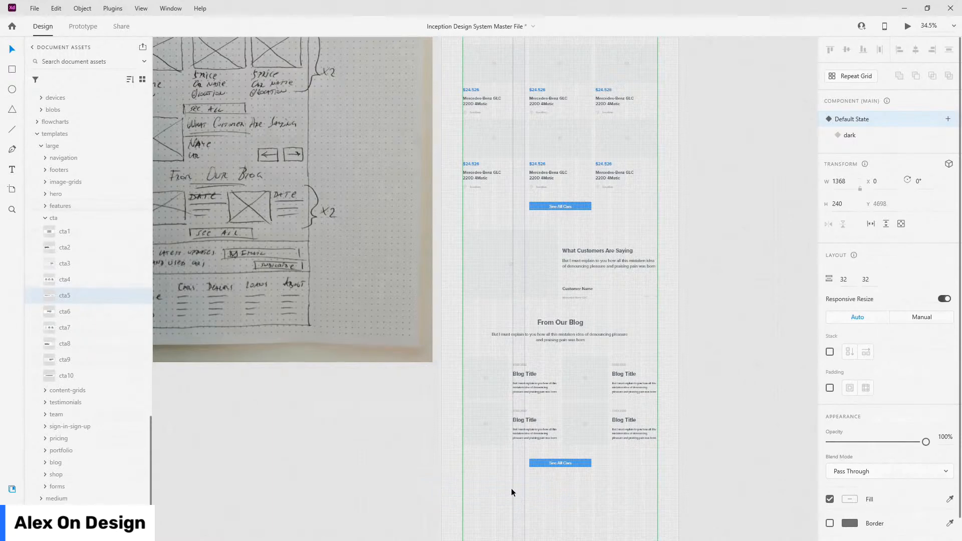
Try to place the cta5 component from the document assets on the page below the blog section's See All Cars button.
scroll(533, 398, "down", 3)
scroll(532, 374, "down", 2)
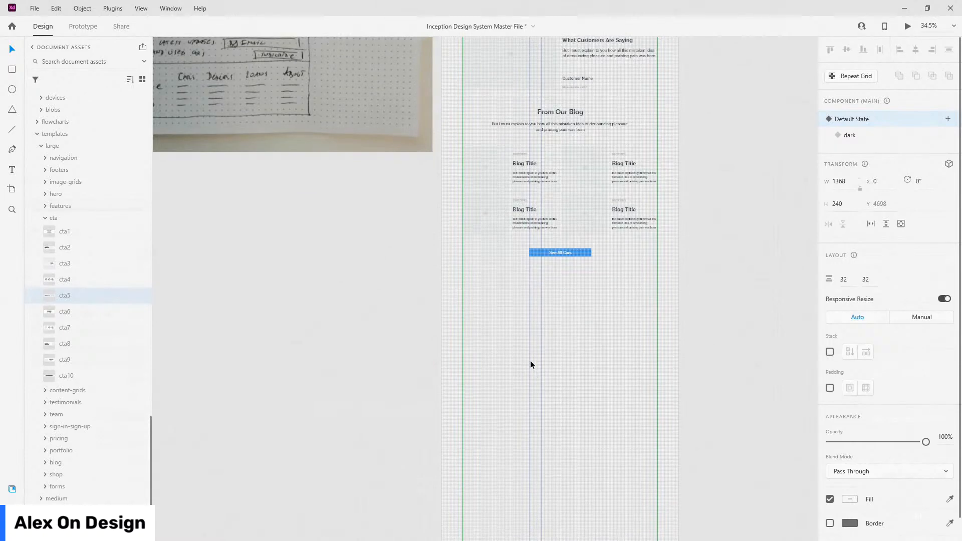
scroll(576, 296, "up", 2)
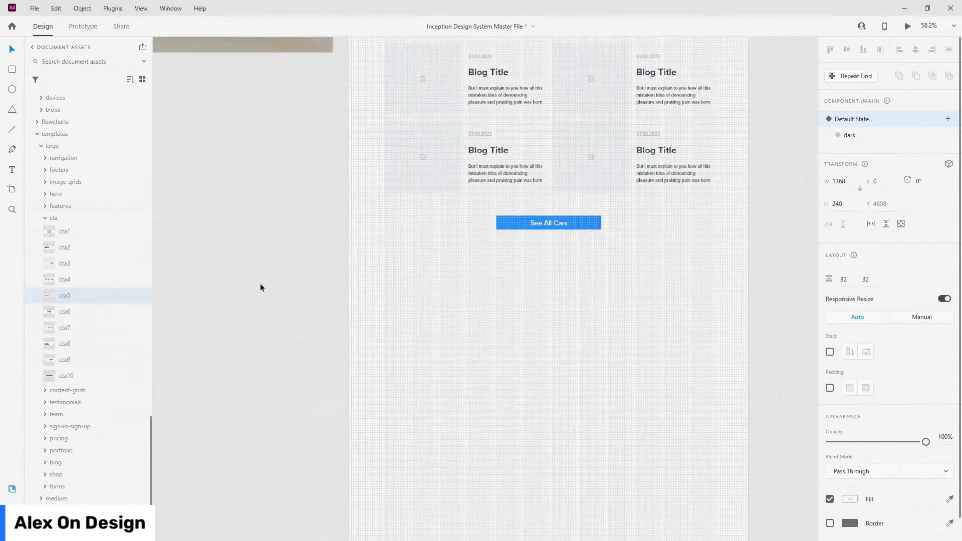
left_click_drag(483, 293, 730, 319)
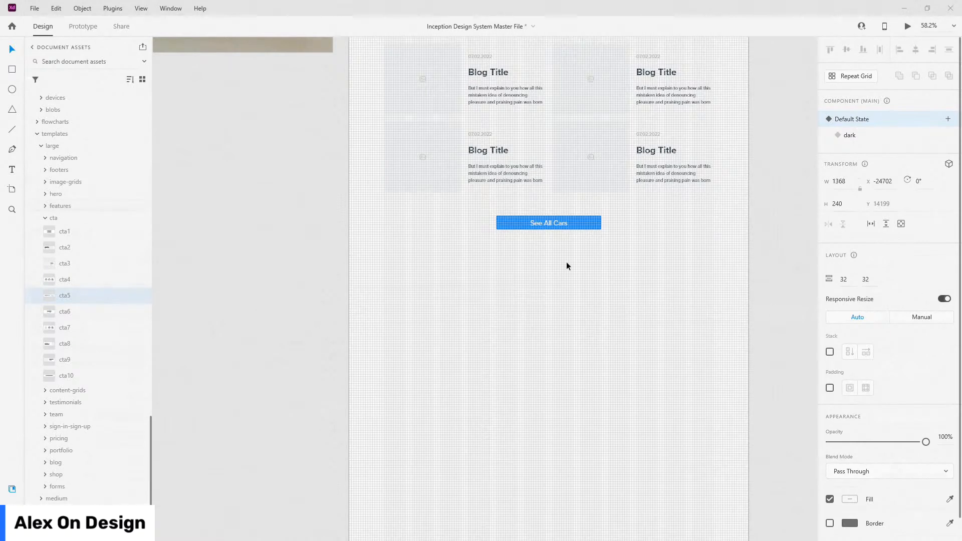
scroll(434, 257, "down", 5)
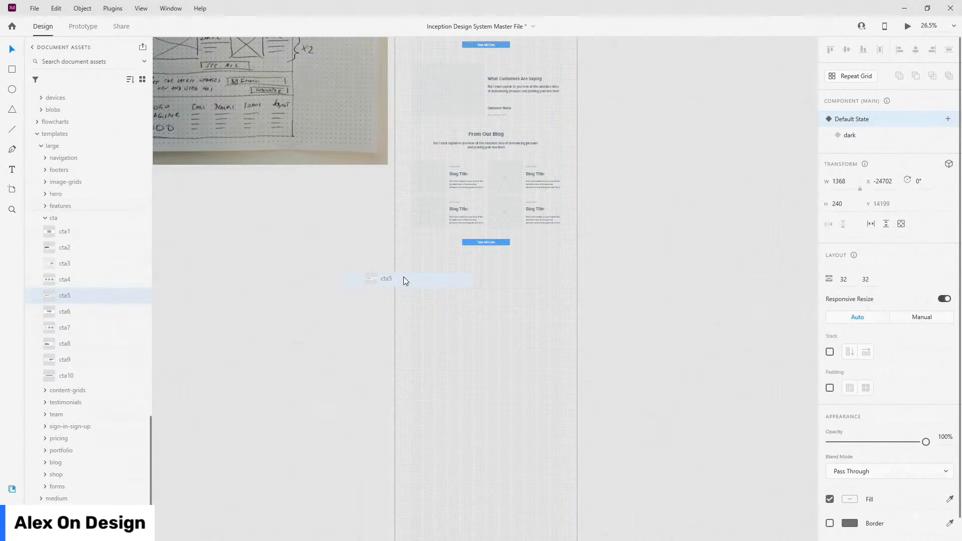
left_click_drag(404, 278, 429, 277)
scroll(517, 297, "down", 4)
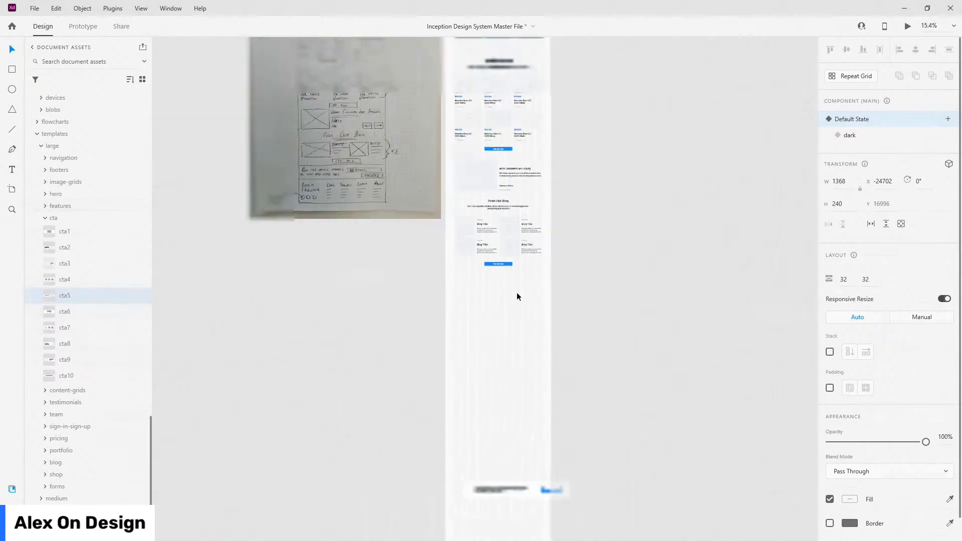
scroll(518, 297, "down", 2)
scroll(518, 355, "down", 3)
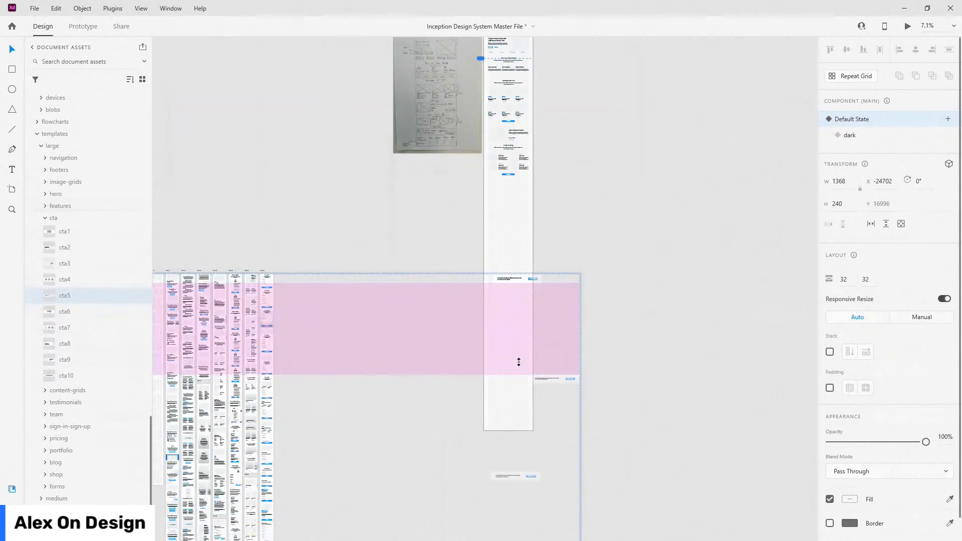
Delete two of the three misplaced cta5 copies from the cta-large group and select the remaining copy.
left_click(527, 479)
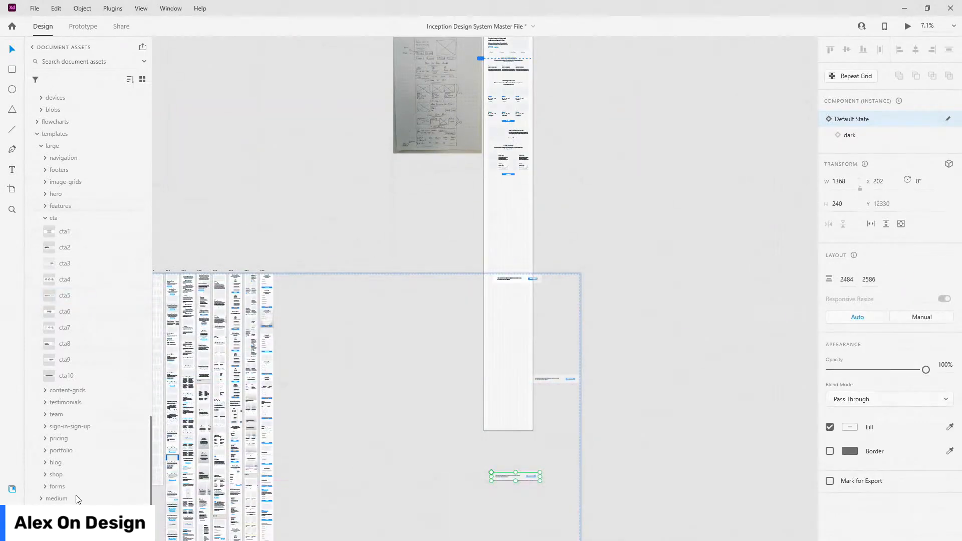
left_click(12, 507)
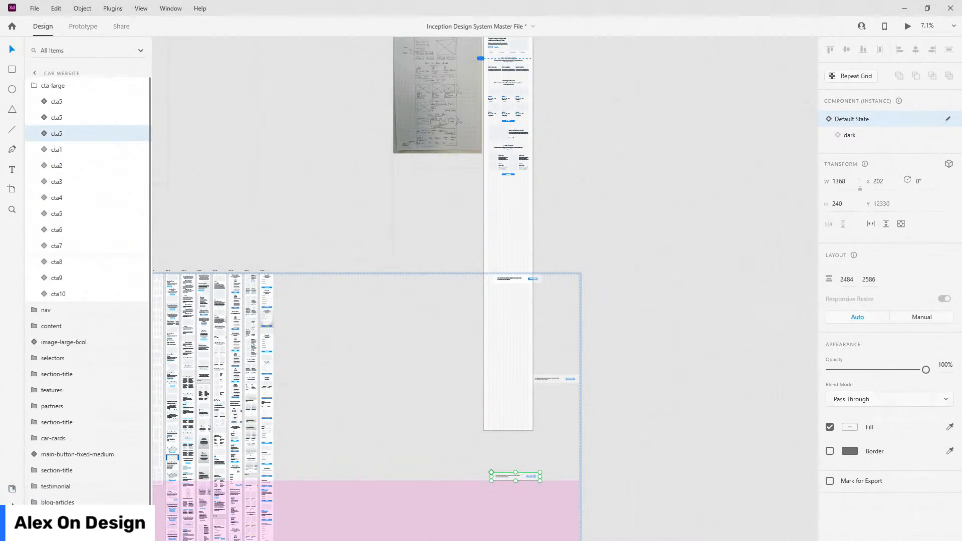
left_click(57, 117, "shift")
left_click(57, 101, "shift")
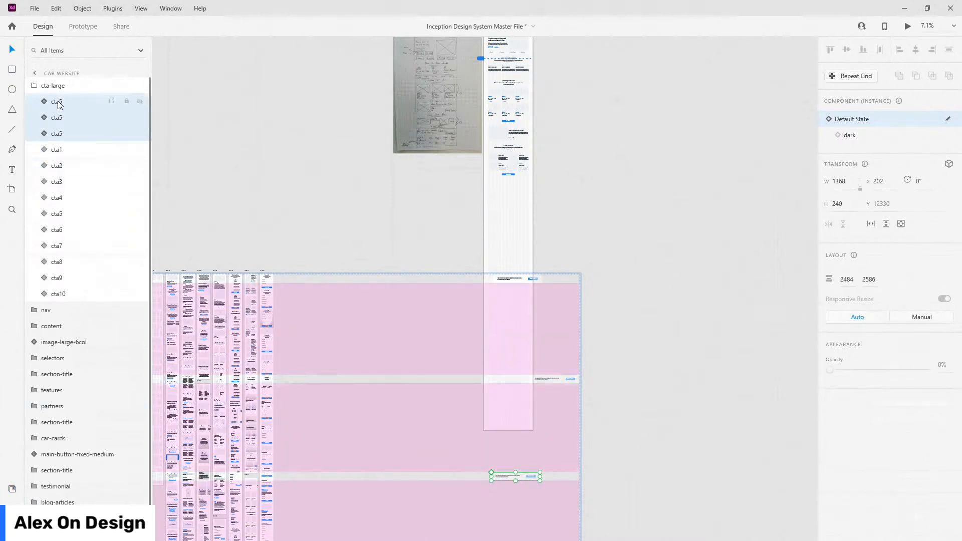
left_click(57, 101, "ctrl")
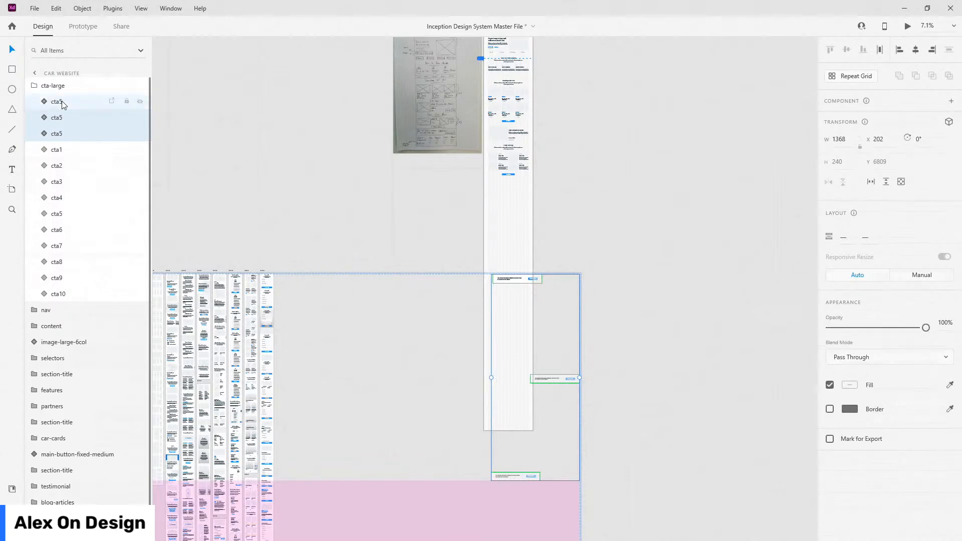
left_click(62, 102, "ctrl")
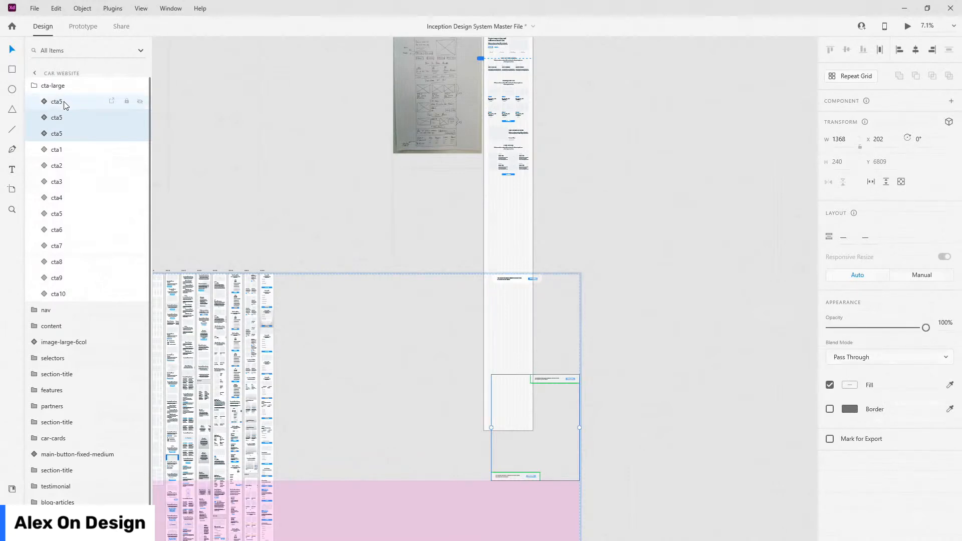
key("Delete")
left_click(108, 101)
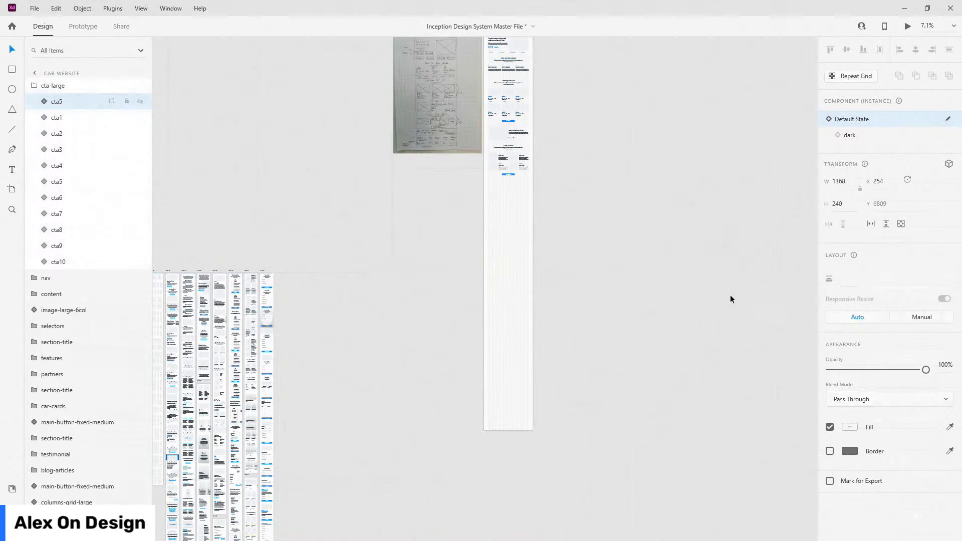
Paste the cta5 section onto the car website page below the See All Cars button and order it just above columns-grid-large.
left_click(729, 293)
scroll(730, 296, "down", 5)
scroll(495, 290, "up", 2)
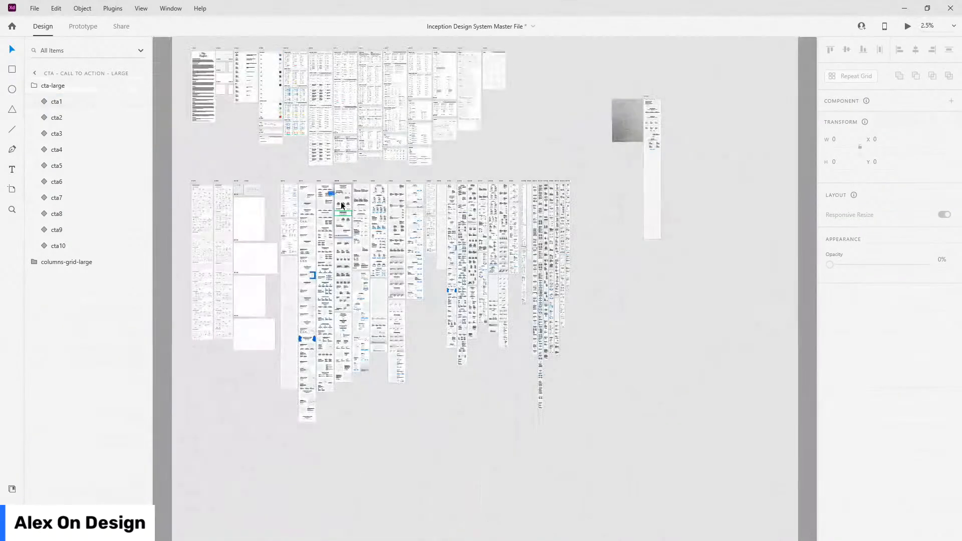
scroll(338, 194, "up", 4)
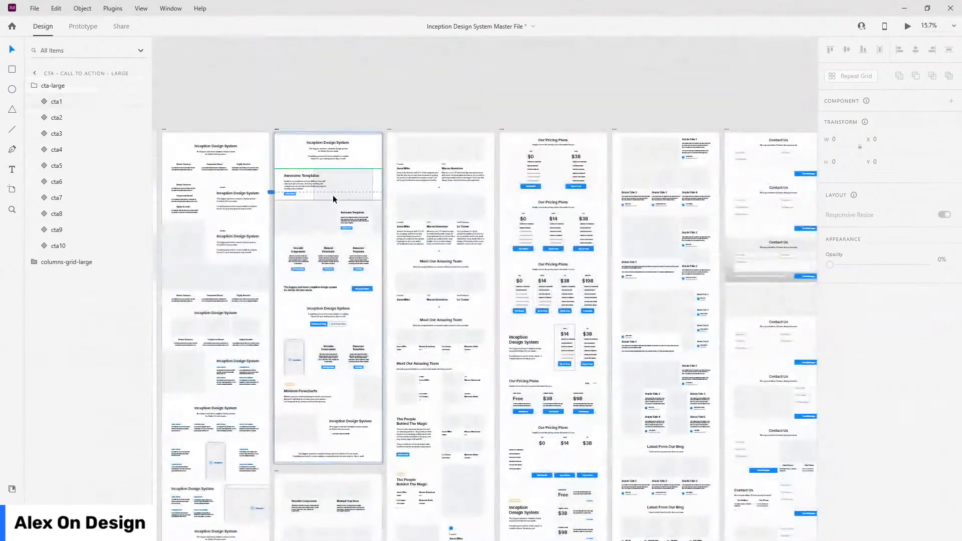
scroll(338, 193, "down", 4)
left_click(34, 86)
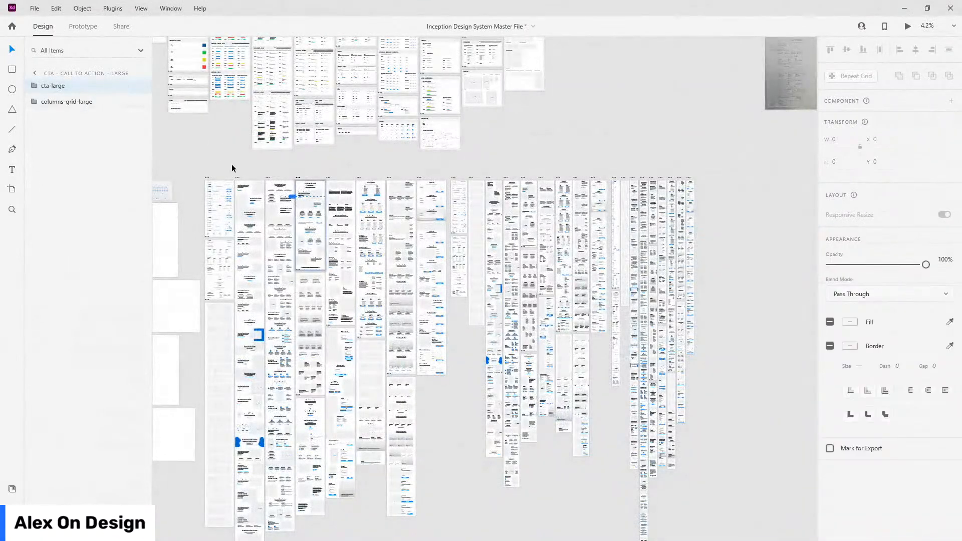
scroll(389, 220, "down", 2)
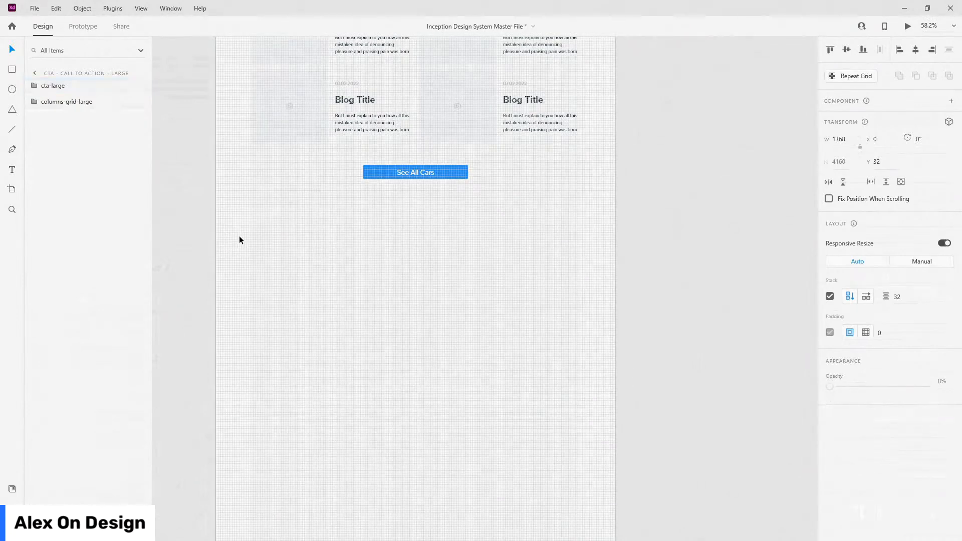
left_click(239, 236)
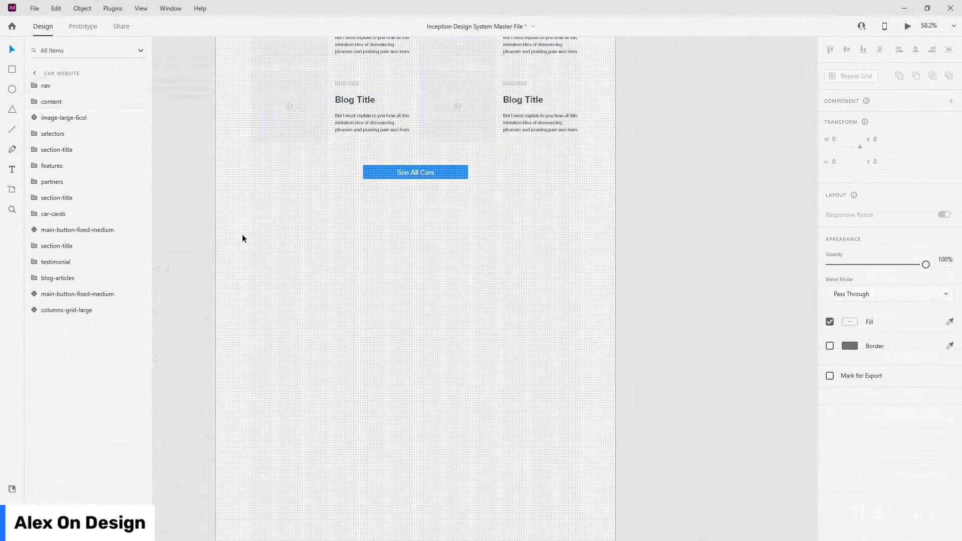
key("ctrl+v")
left_click_drag(443, 271, 457, 222)
left_click_drag(71, 86, 60, 317)
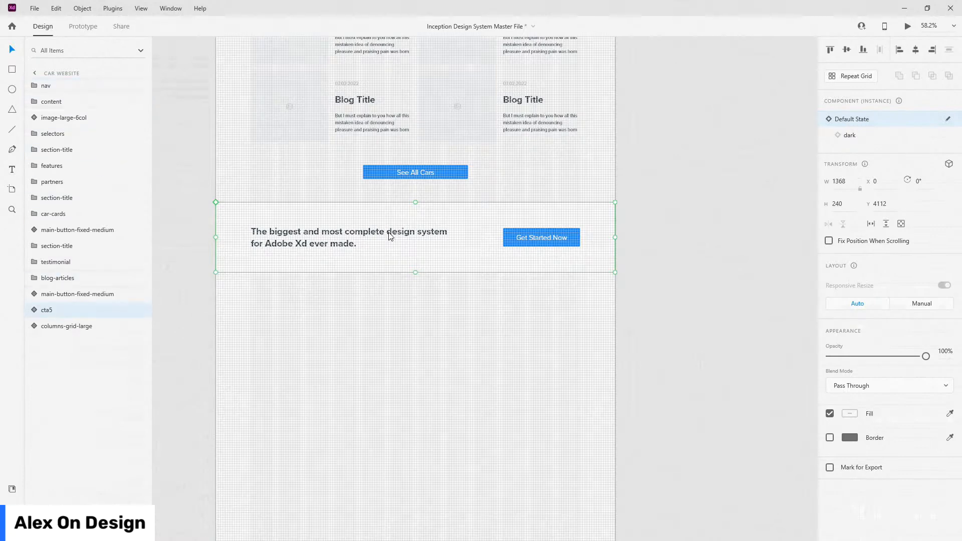
Fill the call-to-action section's background with the Marble colour from the document assets and collapse its layer group.
double_click(307, 206)
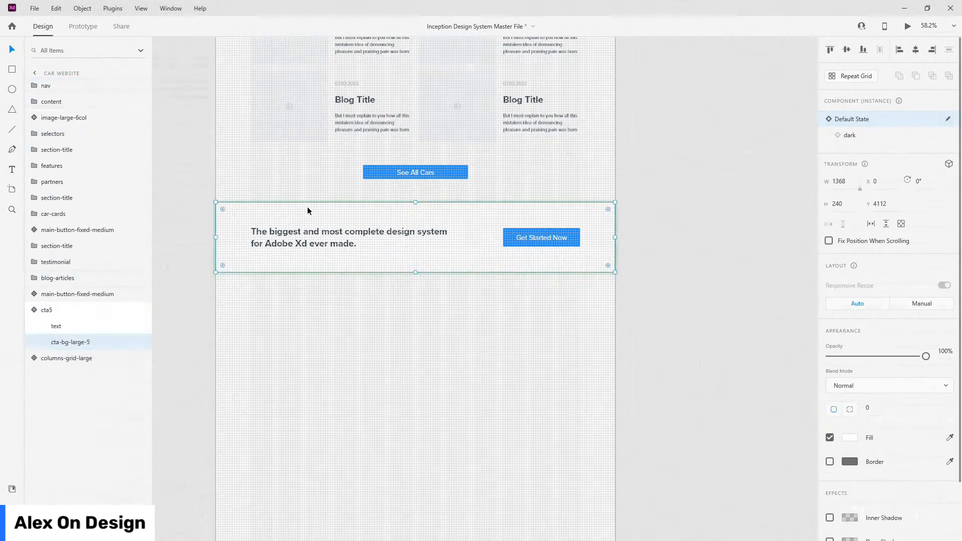
left_click(12, 489)
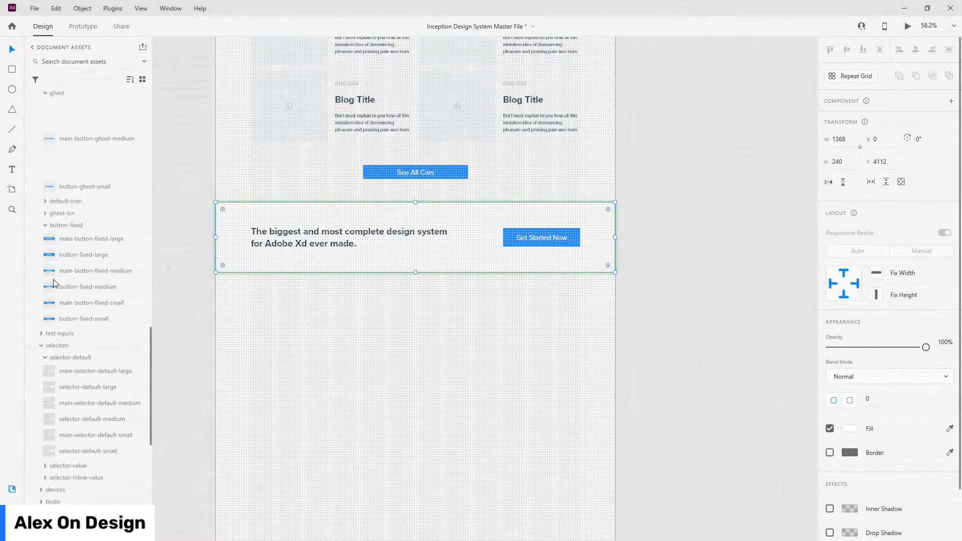
scroll(55, 284, "up", 4)
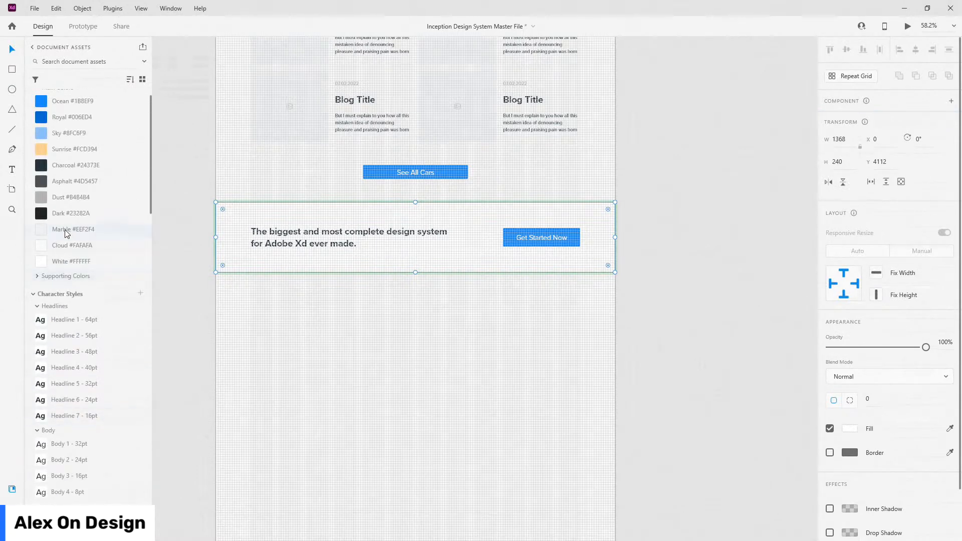
left_click(77, 232)
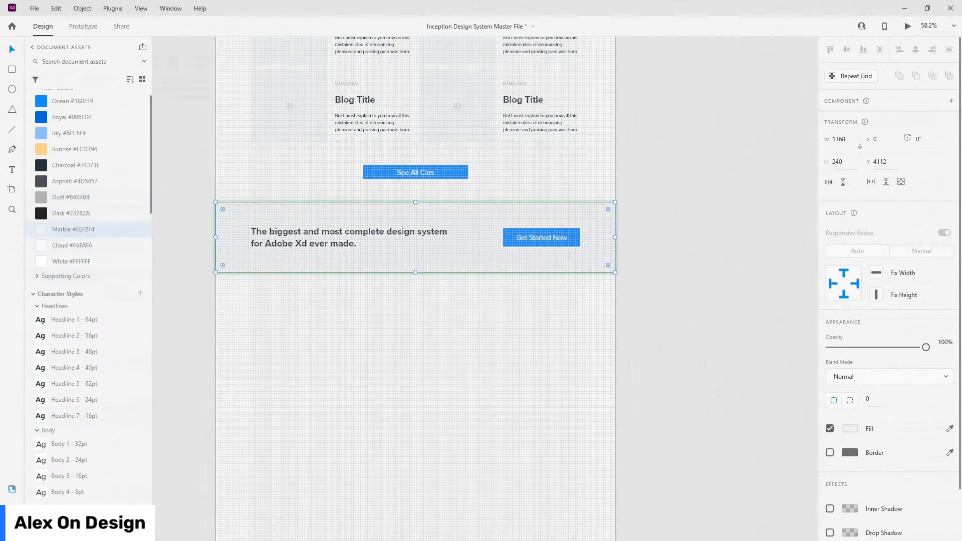
key("ctrl+y")
left_click(35, 310)
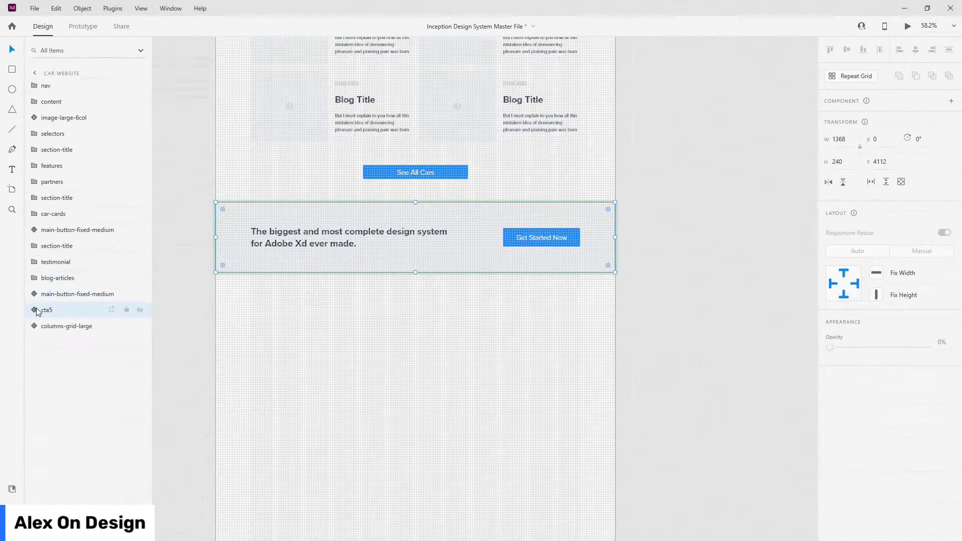
Place the footer4 template from the large templates directly below the call-to-action section, flush with its lower edge.
left_click(12, 488)
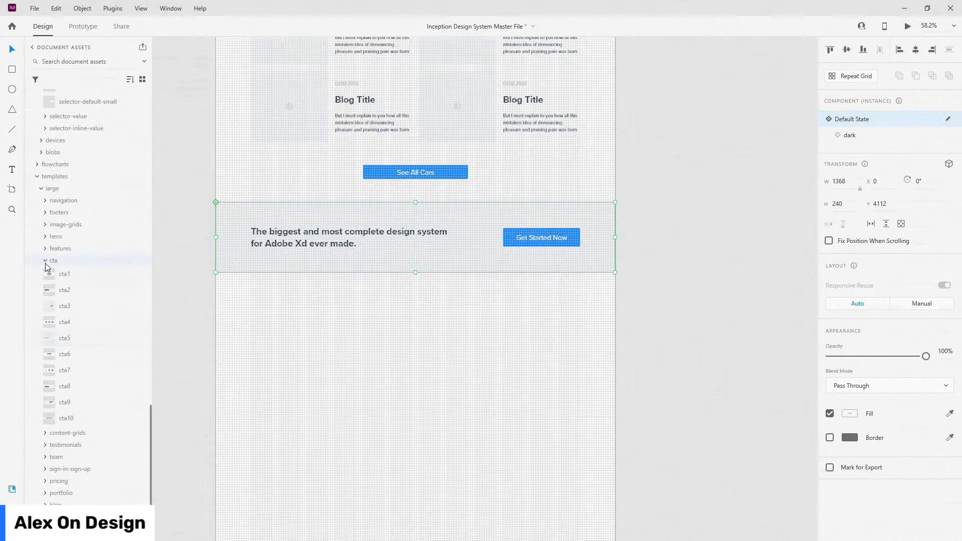
left_click(45, 260)
left_click(45, 305)
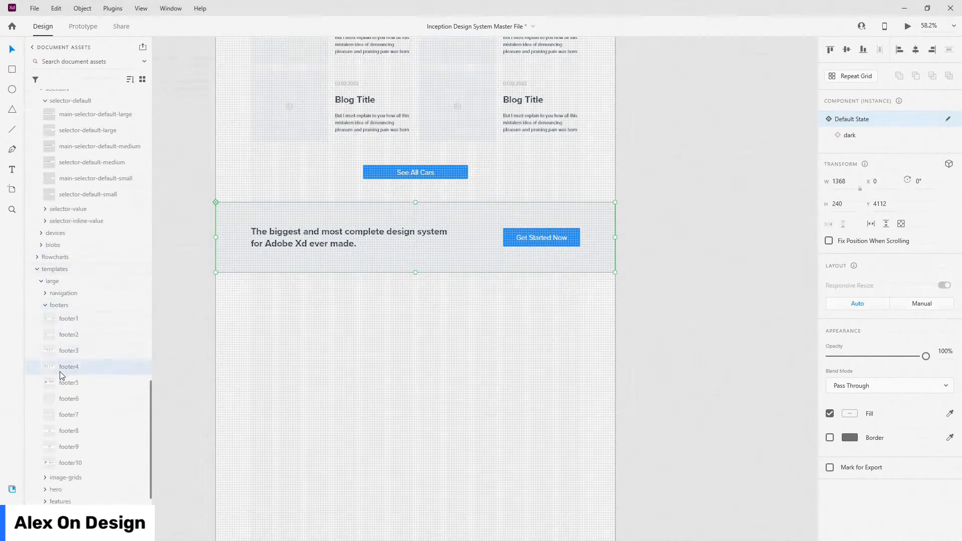
left_click_drag(68, 369, 238, 329)
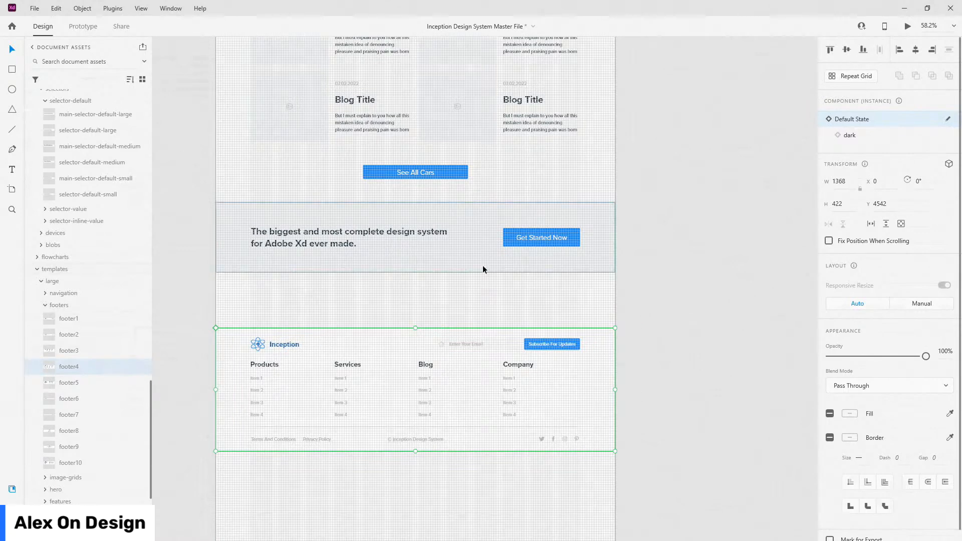
left_click_drag(432, 347, 437, 293)
Delete the email field and Subscribe For Updates button from the footer.
double_click(465, 290)
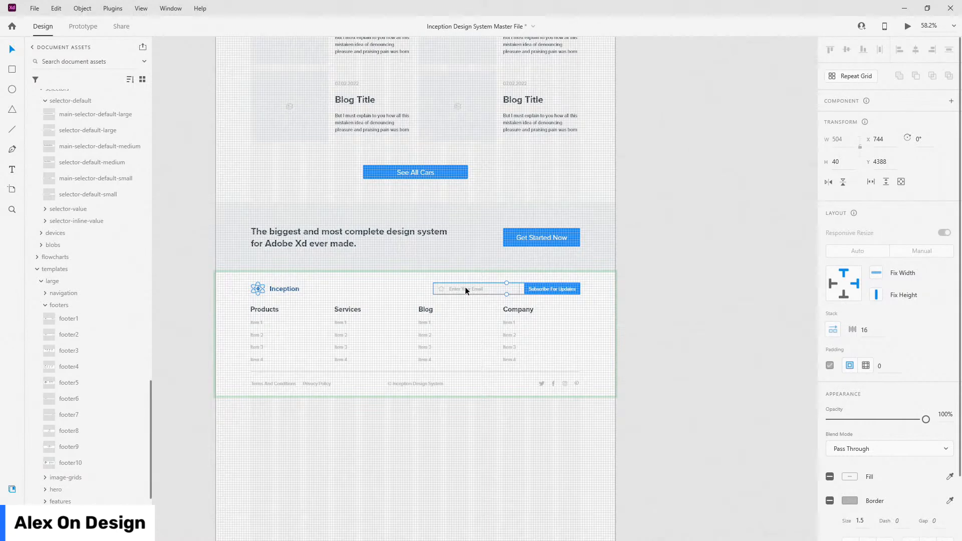
double_click(466, 288)
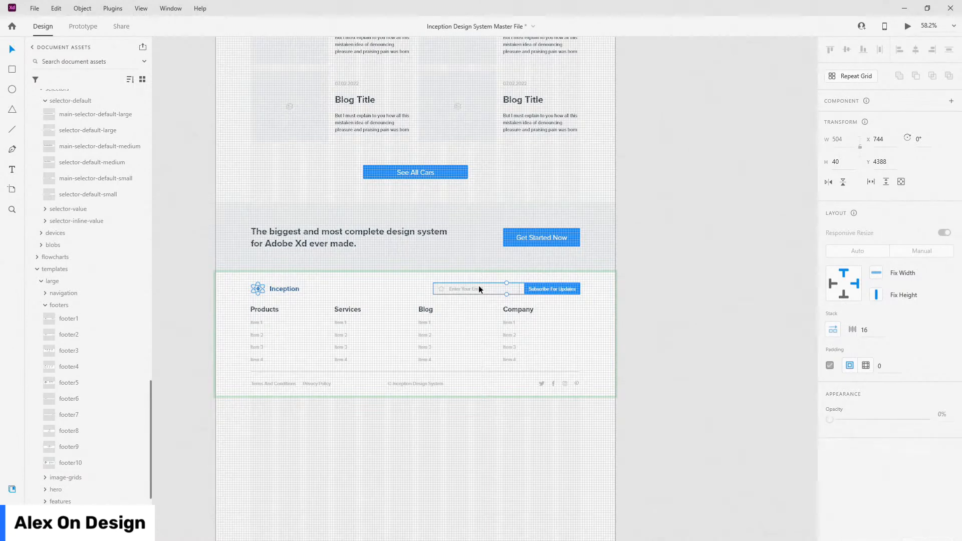
key("Delete")
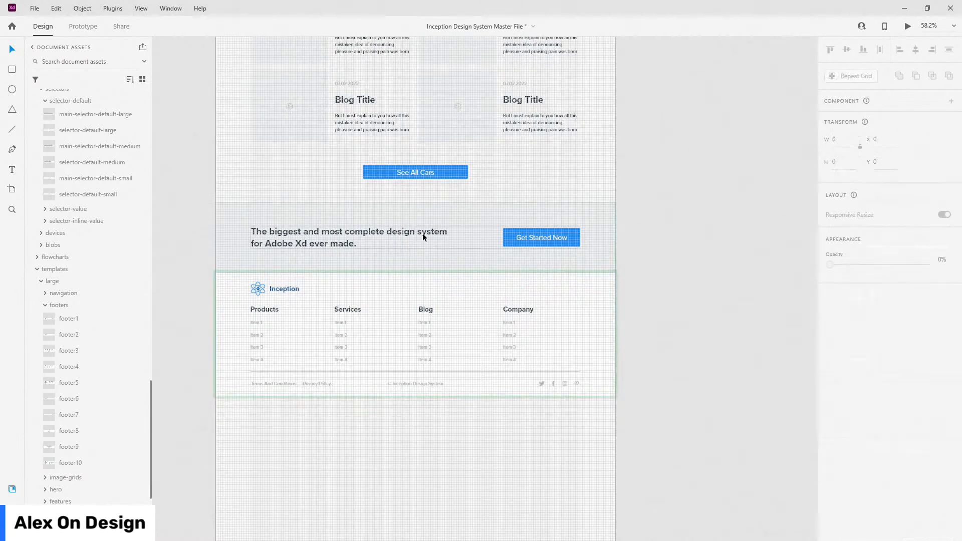
Replace the call-to-action headline with "Ready to buy or sell your car today? Get started now in record time!".
left_click(372, 231)
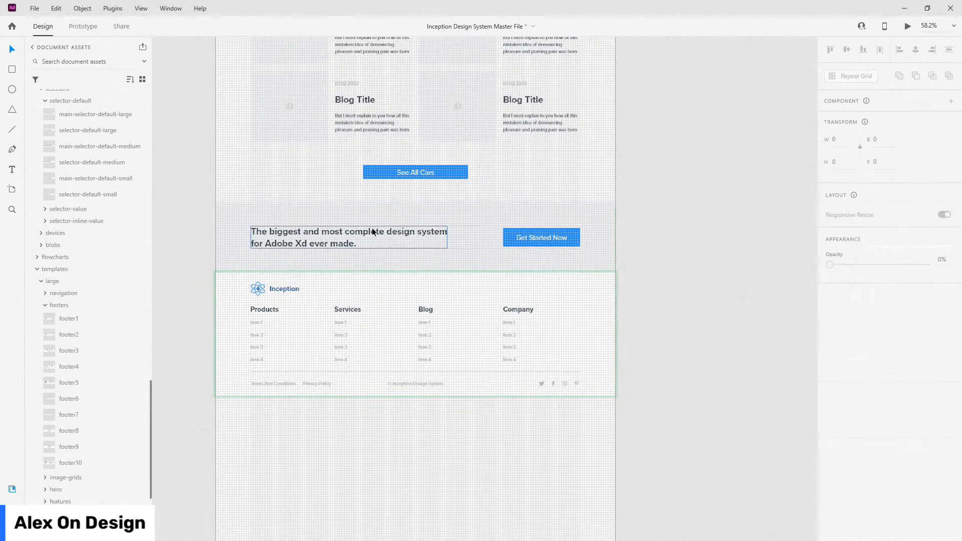
double_click(372, 231)
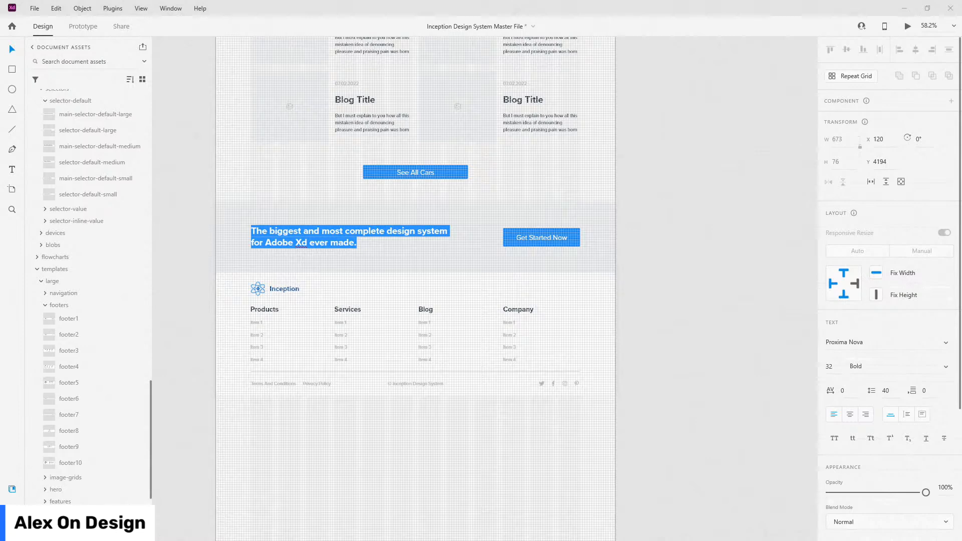
type("Re")
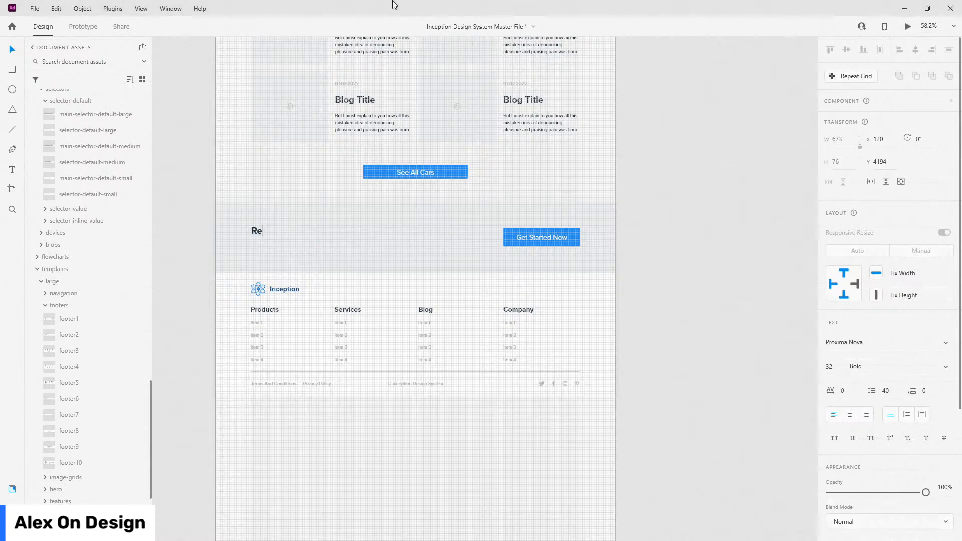
type("ady to buy or sell your car today? ")
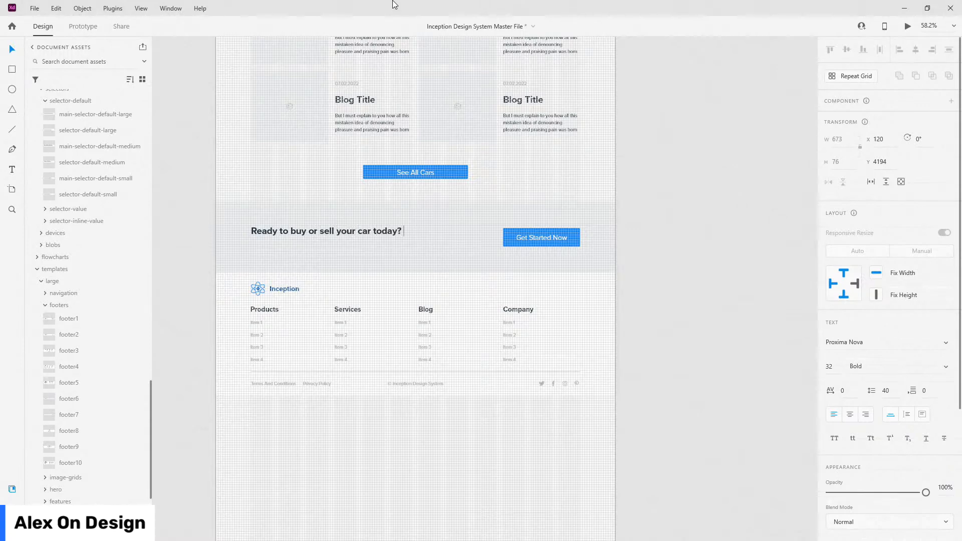
type("Get started now in record time!")
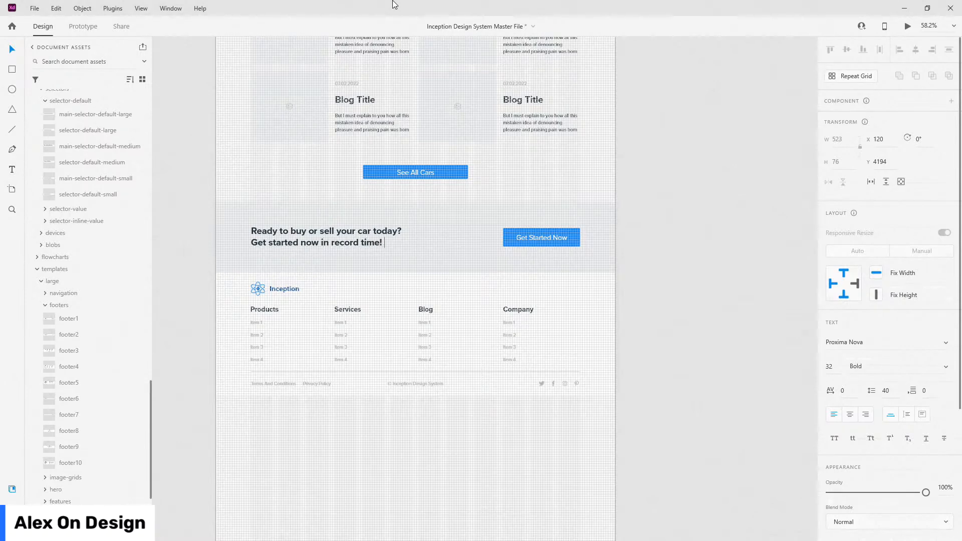
left_click(346, 269)
Change the call-to-action button's label to "Register Now" and collapse the button's layers.
left_click(543, 235)
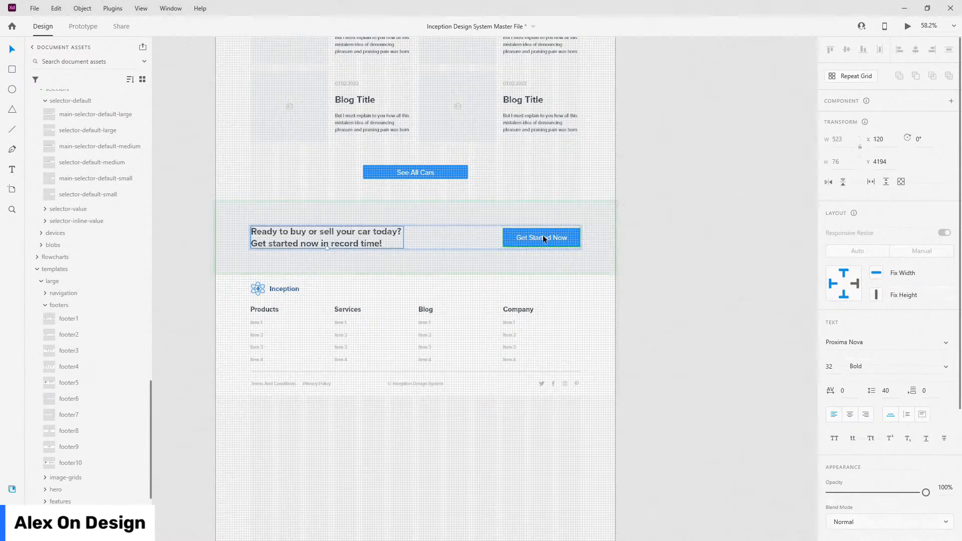
double_click(542, 236)
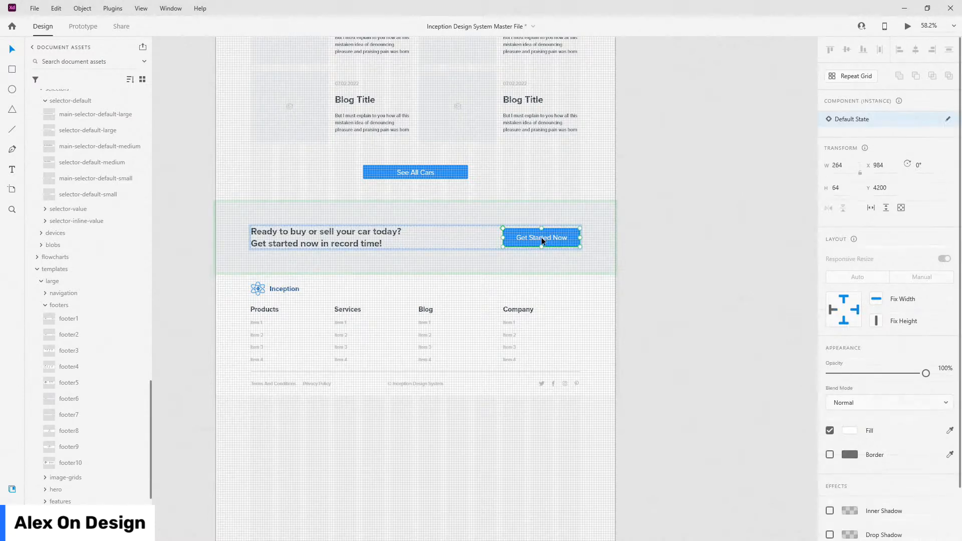
key("Tab")
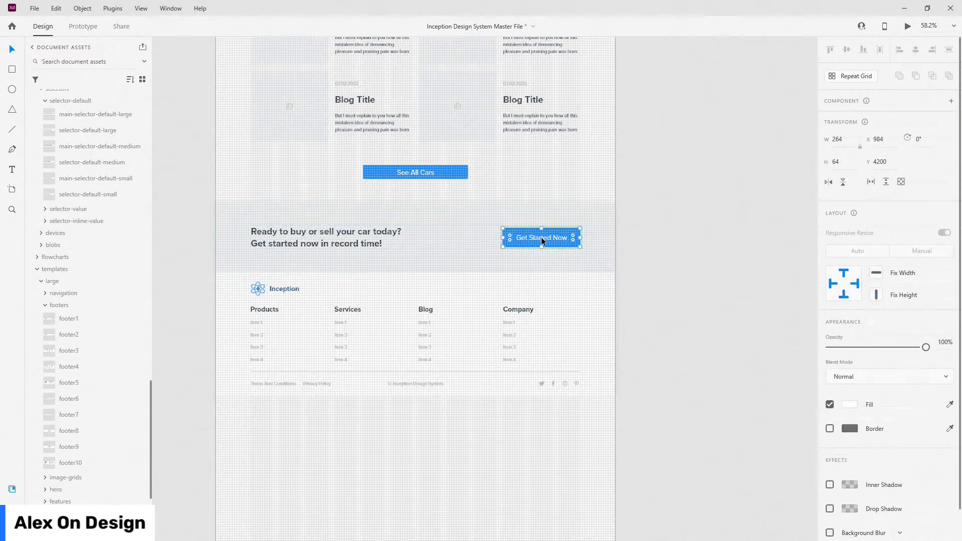
double_click(543, 238)
type("Re")
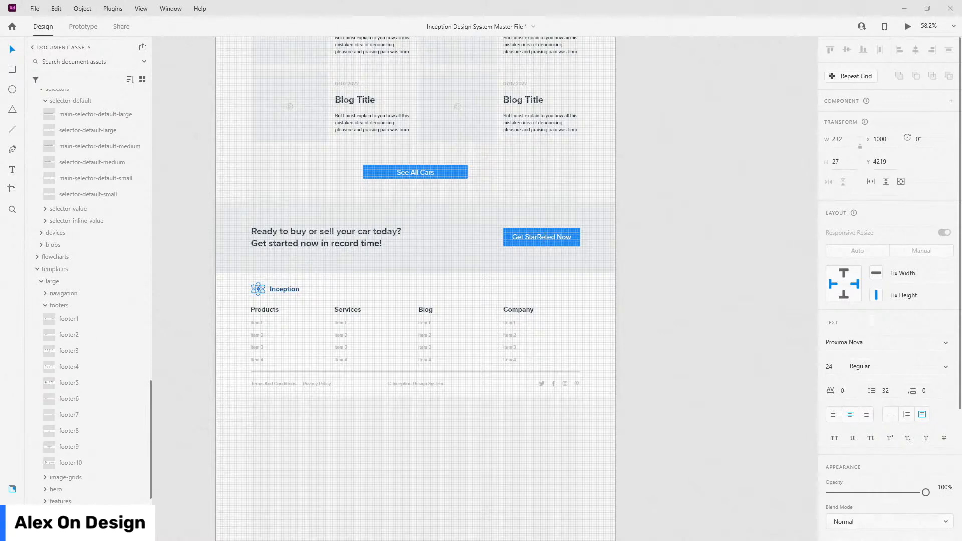
type("R")
key("ctrl+a")
type("Register Now")
key("Escape")
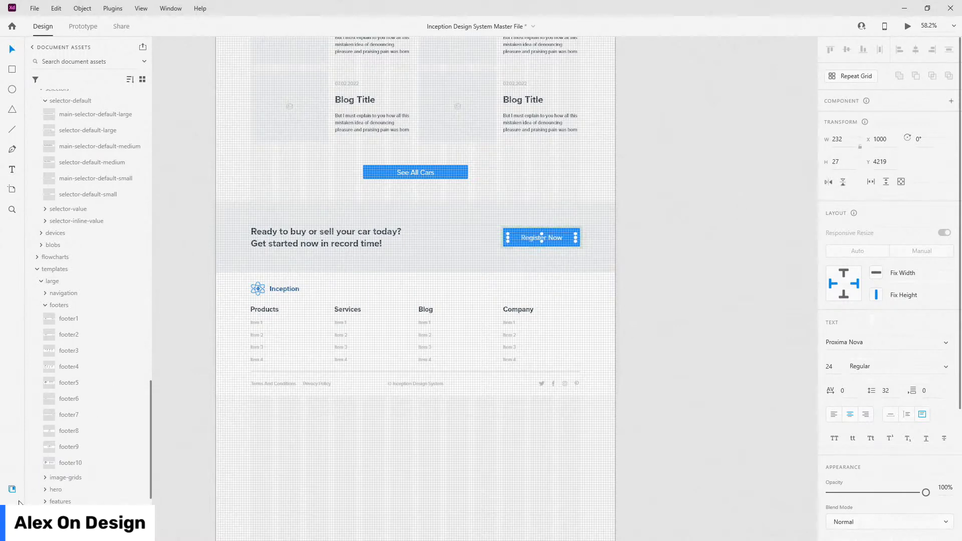
left_click(12, 490)
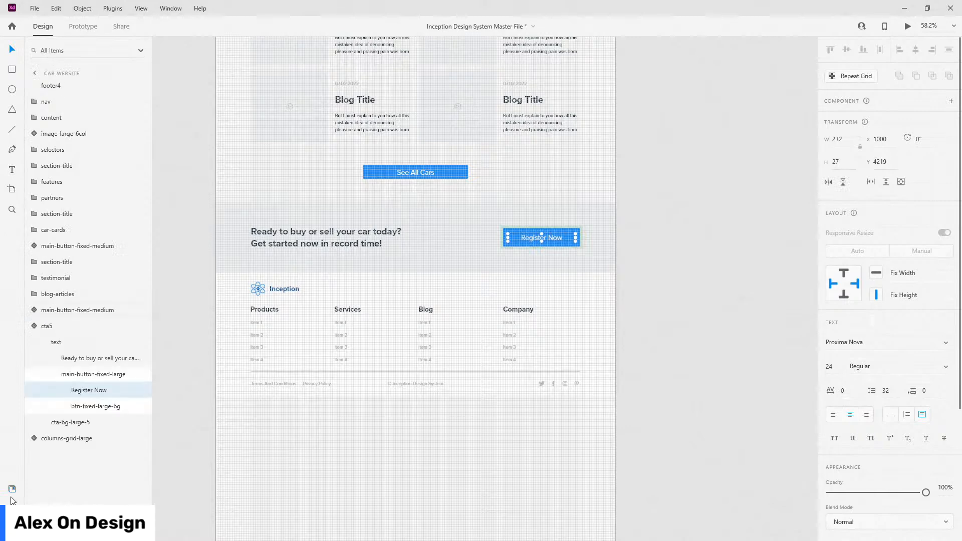
left_click(52, 373)
key("Escape")
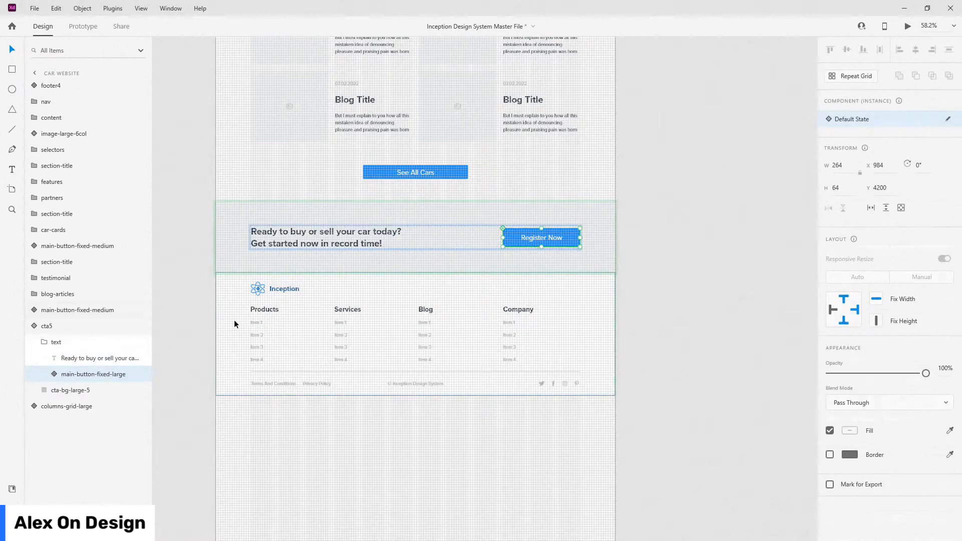
Collapse the call-to-action's layers and reorder the footer4 layer directly below cta5, above columns-grid-large.
left_click(44, 342)
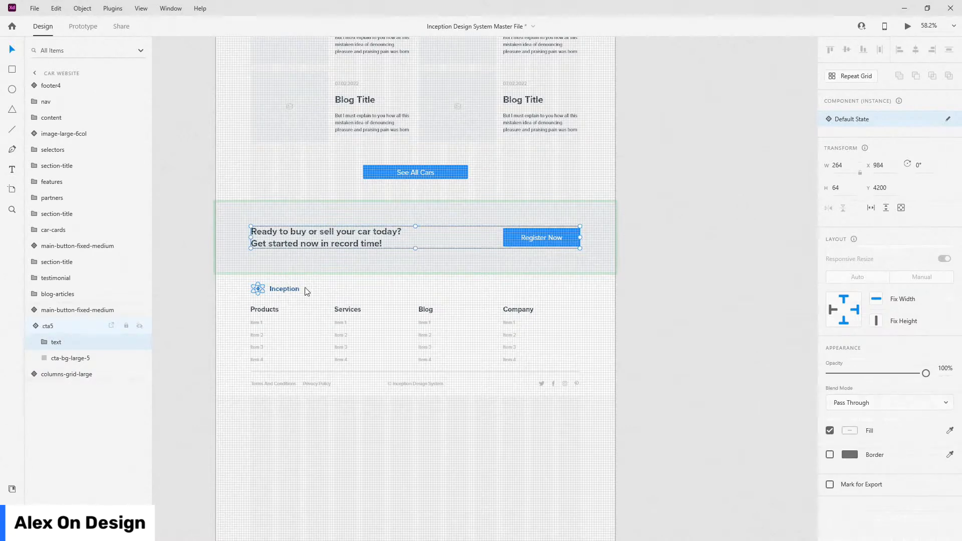
key("Escape")
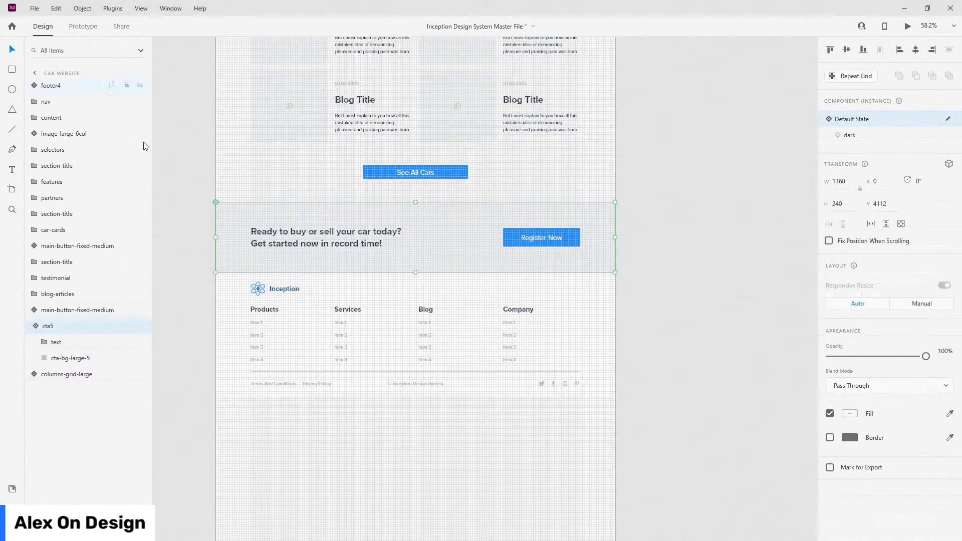
left_click_drag(64, 89, 69, 396)
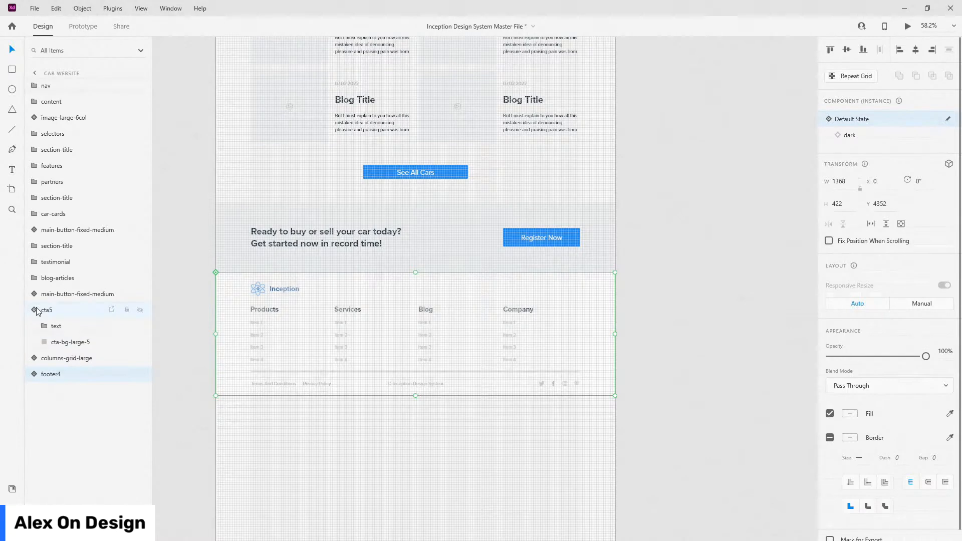
left_click(36, 311)
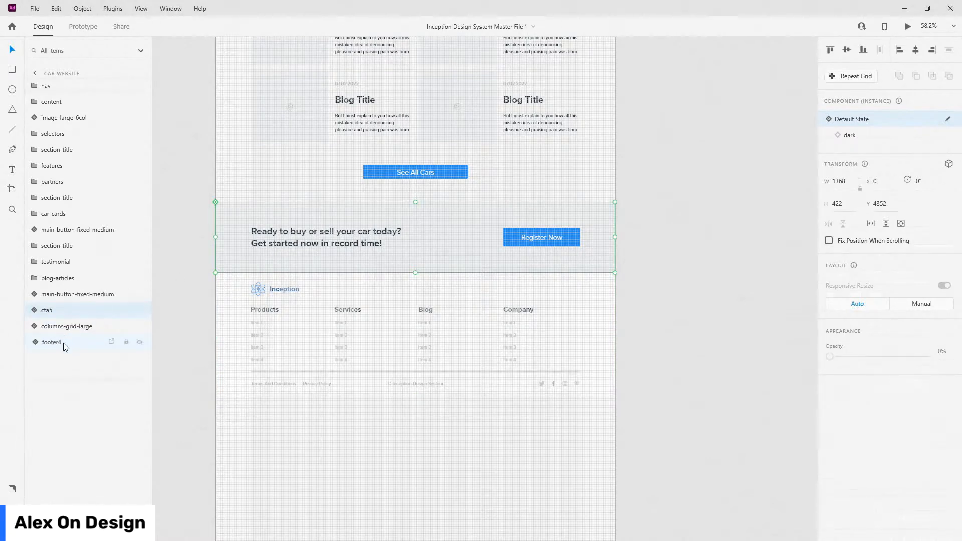
left_click_drag(63, 343, 61, 324)
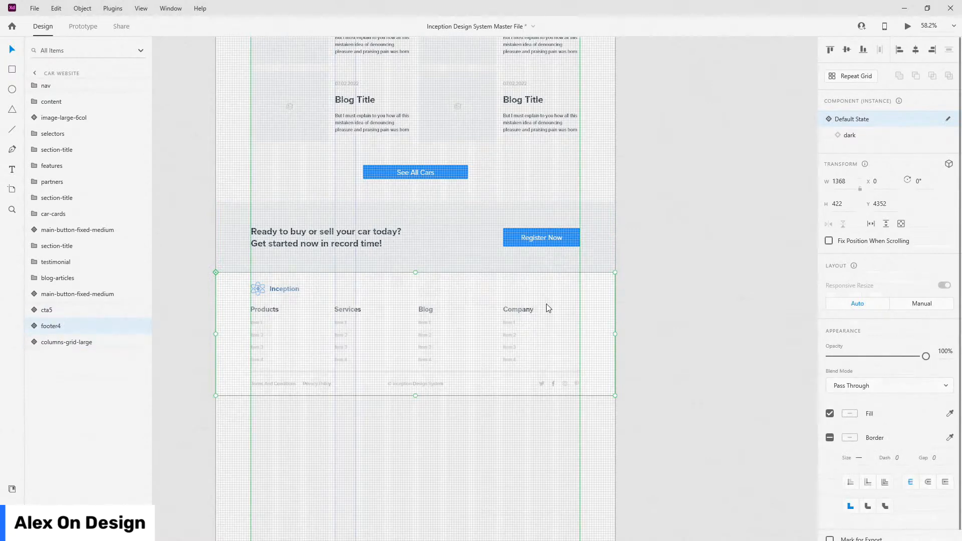
Shorten the Car Website artboard to a height of 4774 so it ends exactly at the footer's lower edge.
scroll(609, 317, "down", 5)
scroll(609, 317, "up", 2)
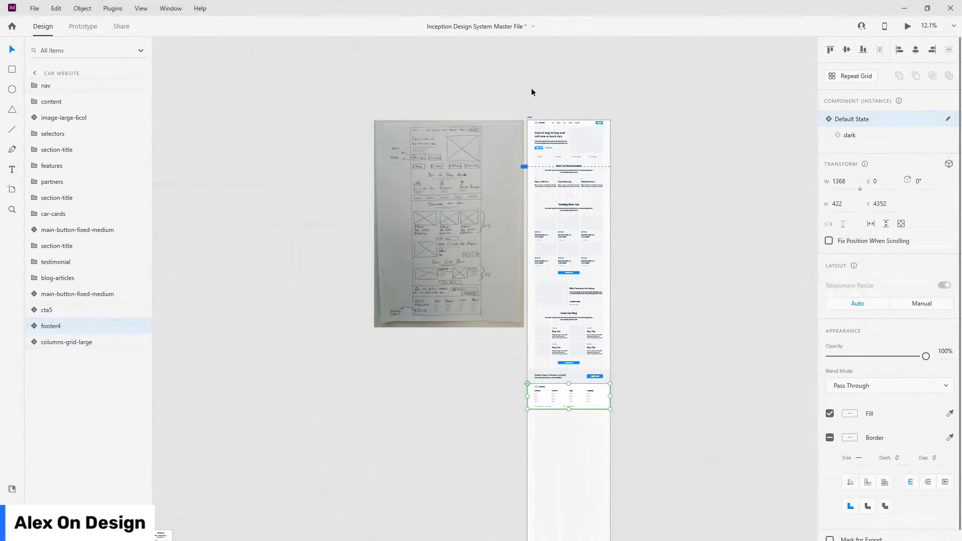
left_click(529, 116)
scroll(570, 413, "down", 5)
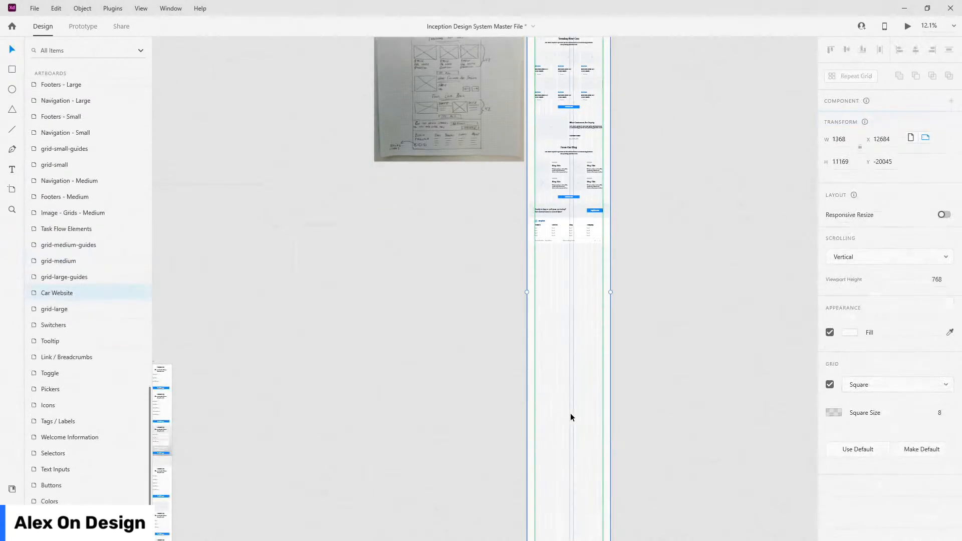
scroll(575, 436, "down", 3)
left_click_drag(568, 449, 593, 69)
scroll(576, 45, "up", 5)
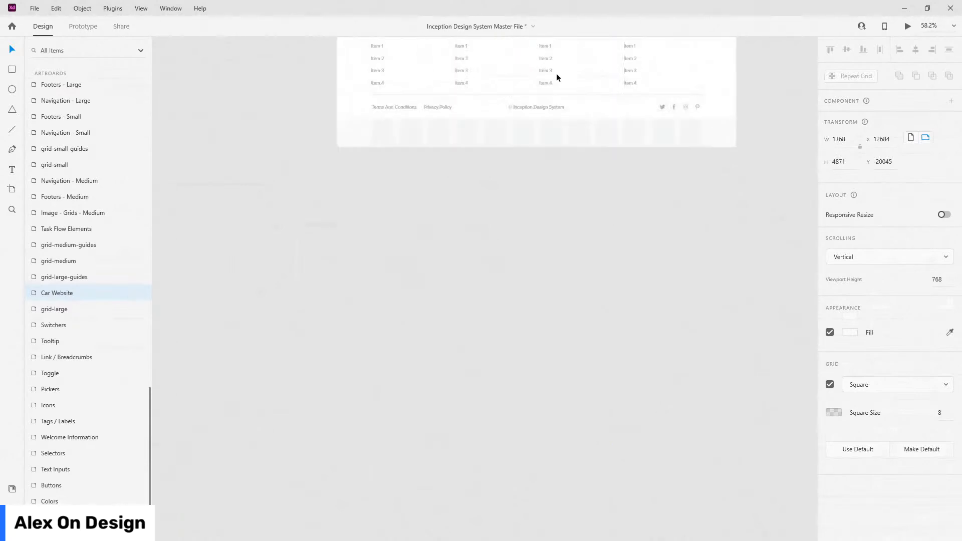
scroll(556, 78, "up", 3)
left_click_drag(523, 198, 530, 157)
scroll(530, 161, "up", 8)
left_click_drag(495, 255, 498, 154)
scroll(487, 175, "up", 7)
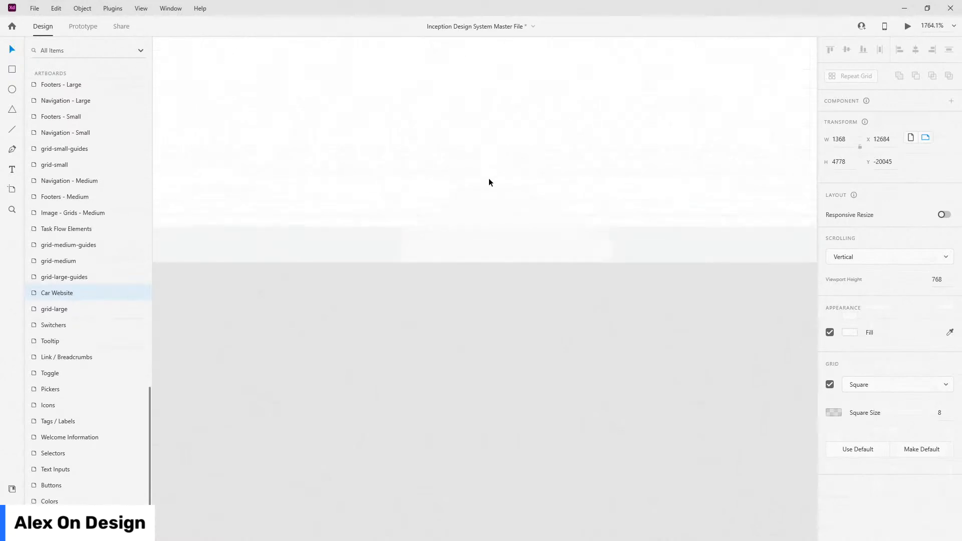
left_click_drag(506, 263, 515, 230)
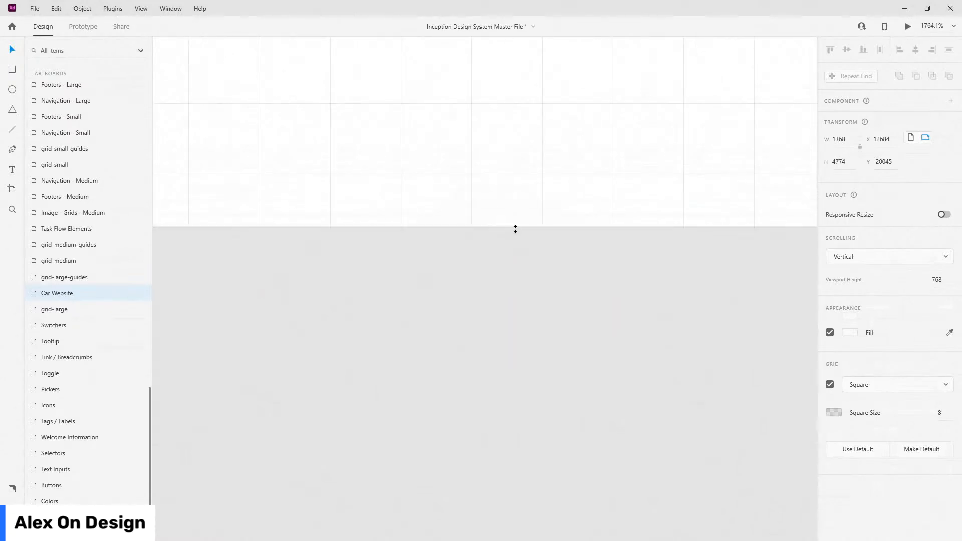
Shorten the columns-grid-large overlay to a height of 4735, ending at the artboard's lower edge, and set its opacity to 0%.
scroll(508, 267, "down", 15)
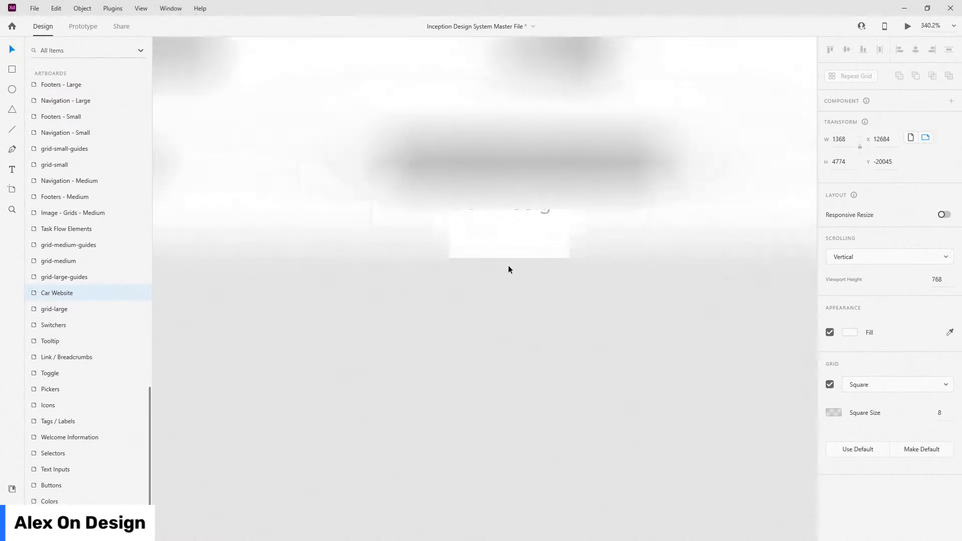
scroll(508, 267, "down", 3)
left_click(573, 249)
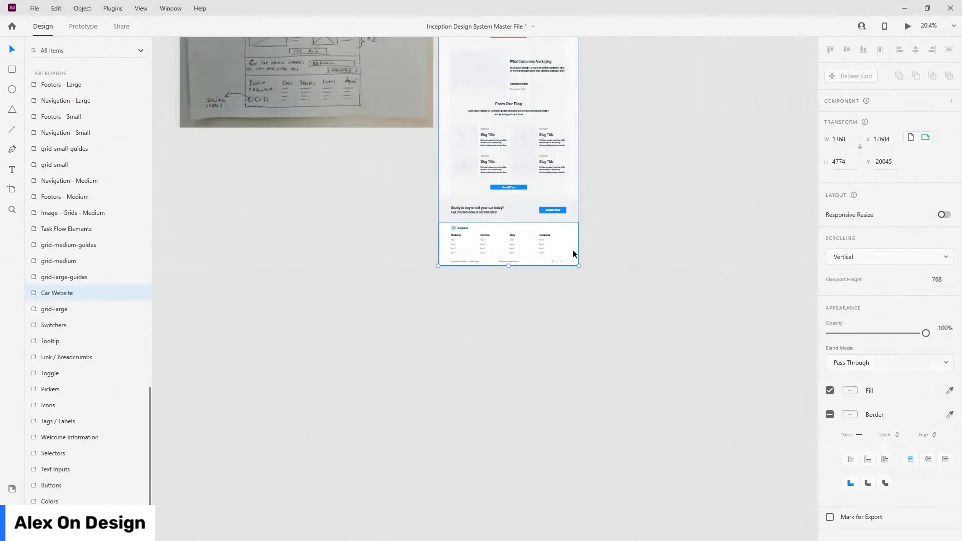
left_click(539, 352)
scroll(538, 353, "down", 5)
scroll(531, 426, "down", 5)
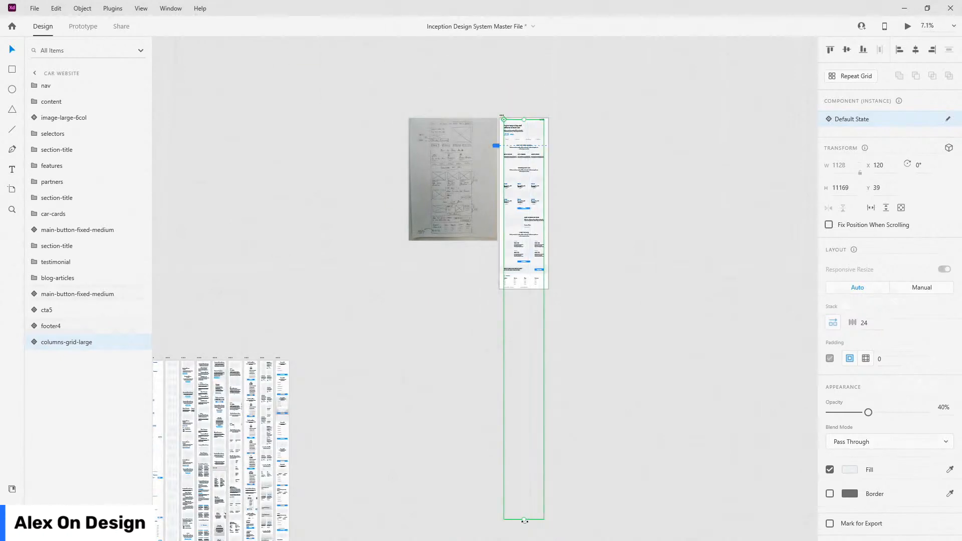
left_click_drag(523, 517, 548, 288)
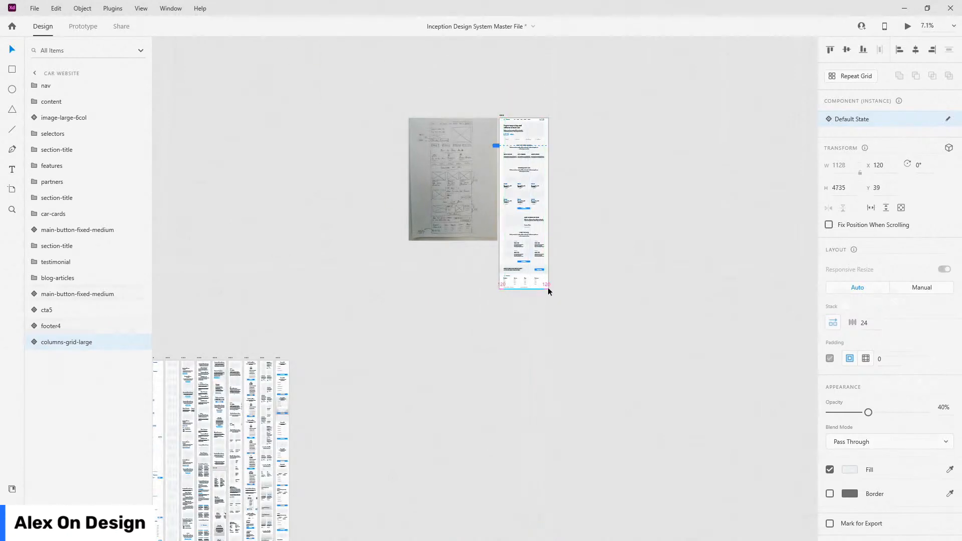
key("0")
key("0")
Preview the car website and examine its hero, features, partner logos and Trending New Cars sections.
key("ctrl+Return")
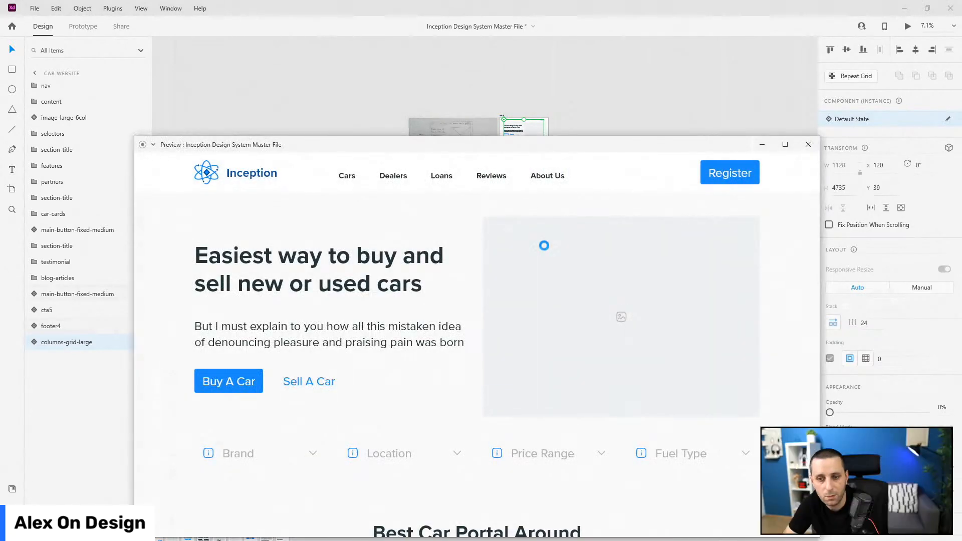
left_click_drag(506, 146, 463, 64)
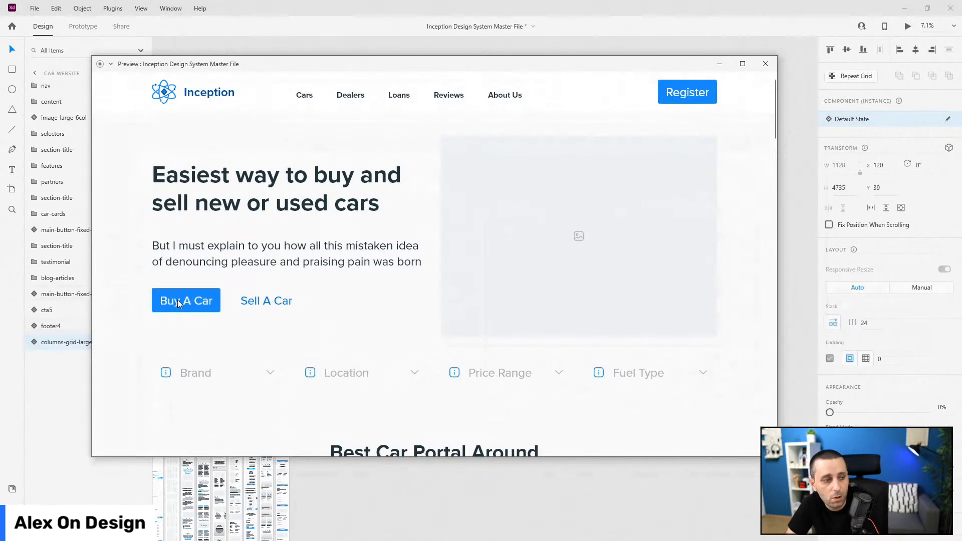
scroll(119, 239, "down", 1)
scroll(119, 239, "down", 2)
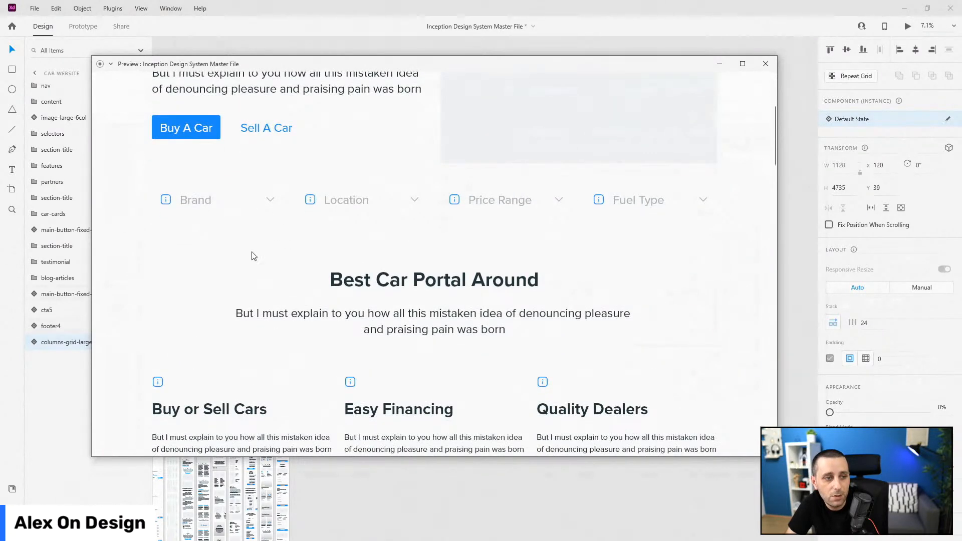
scroll(261, 252, "down", 2)
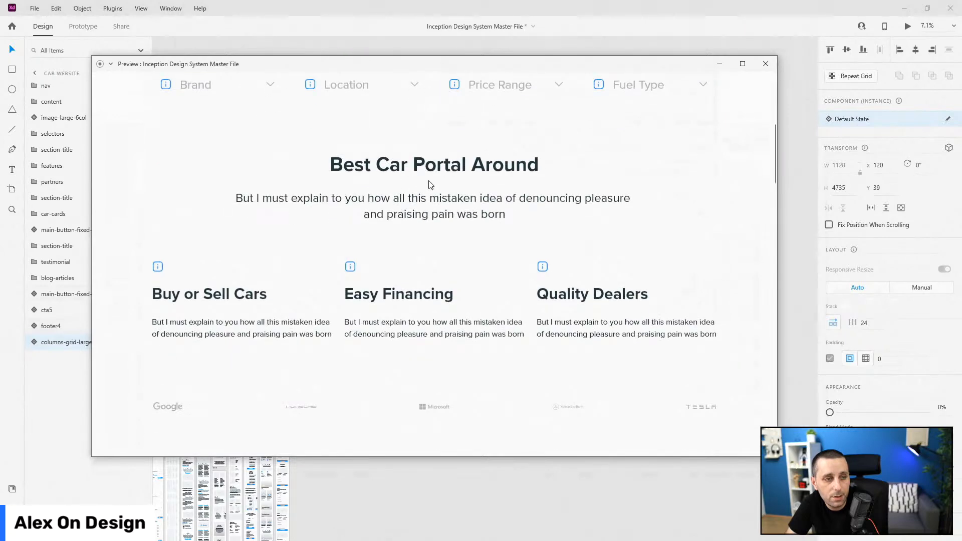
scroll(428, 184, "down", 1)
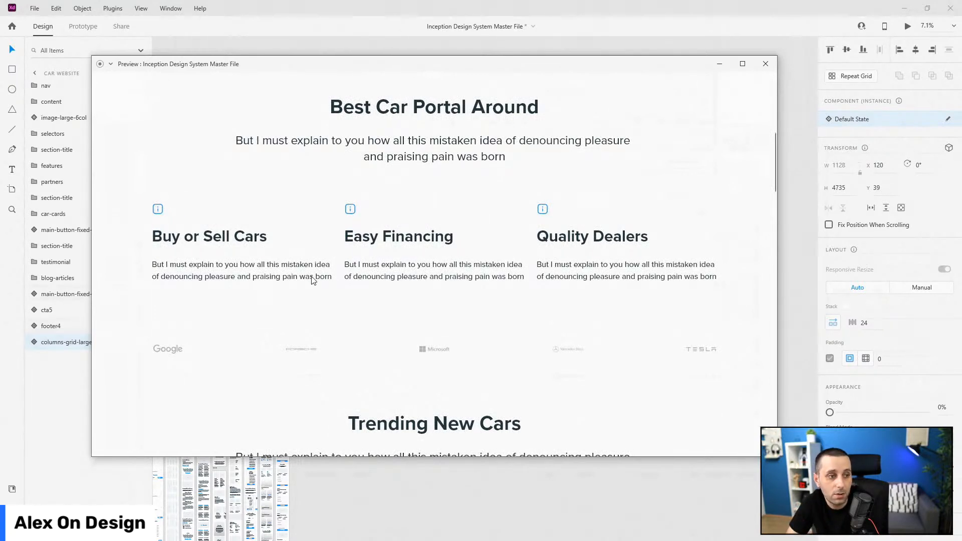
scroll(301, 261, "down", 3)
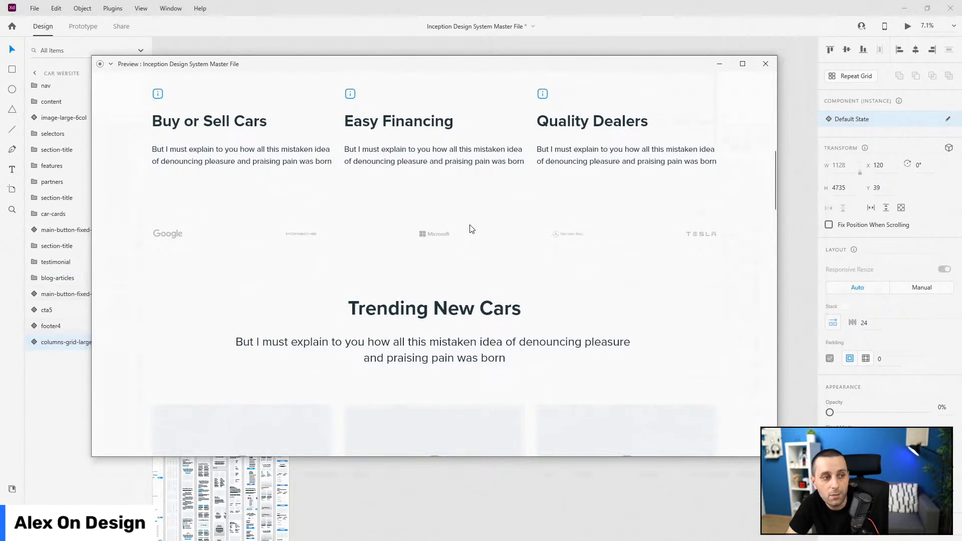
scroll(470, 228, "down", 5)
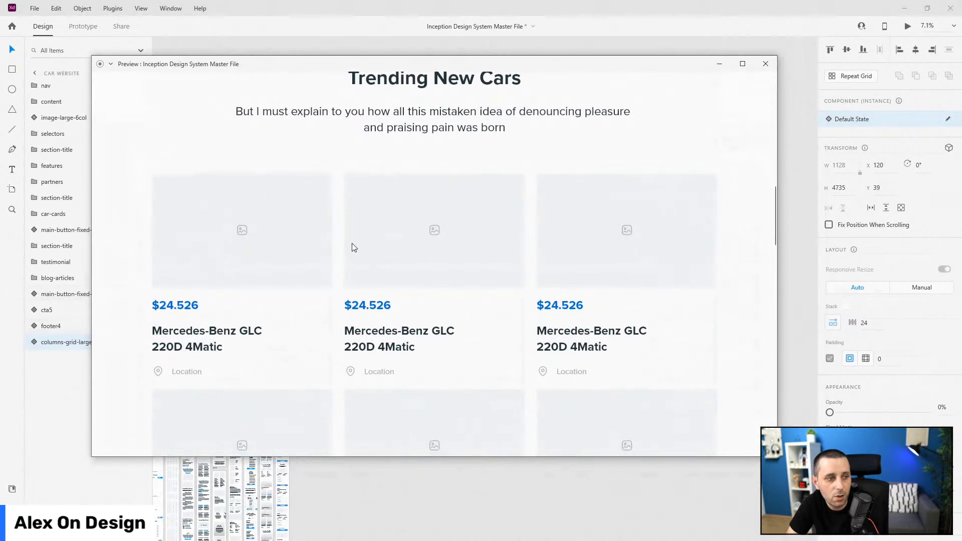
scroll(353, 247, "up", 2)
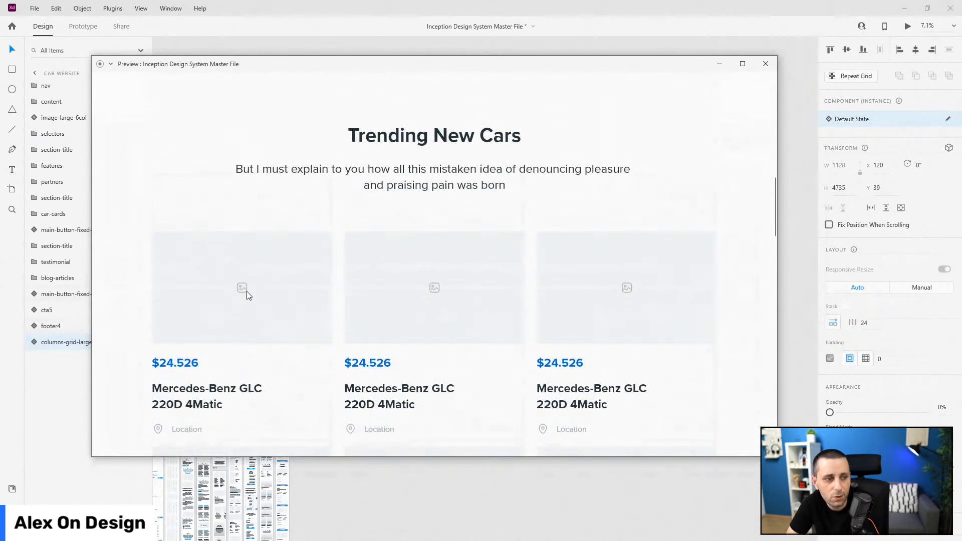
scroll(253, 291, "down", 2)
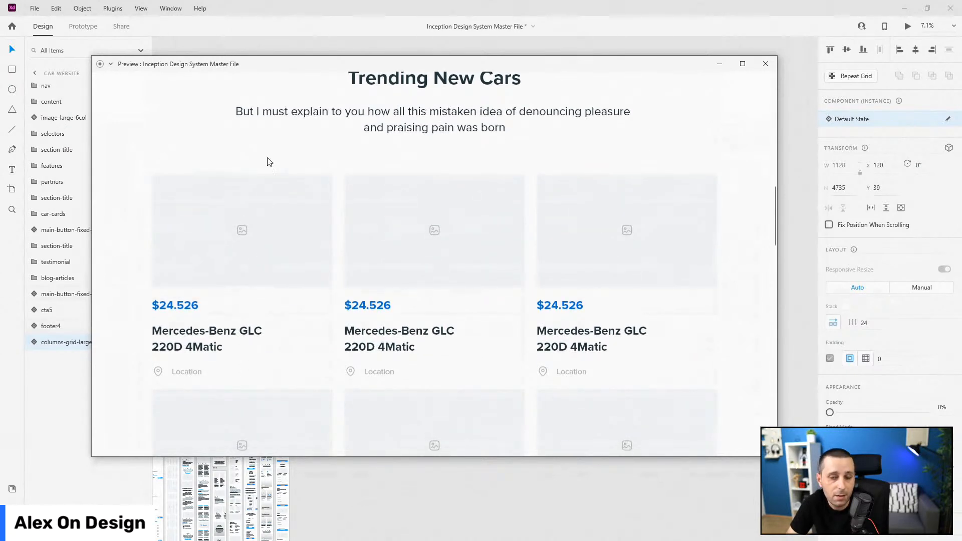
scroll(676, 320, "down", 4)
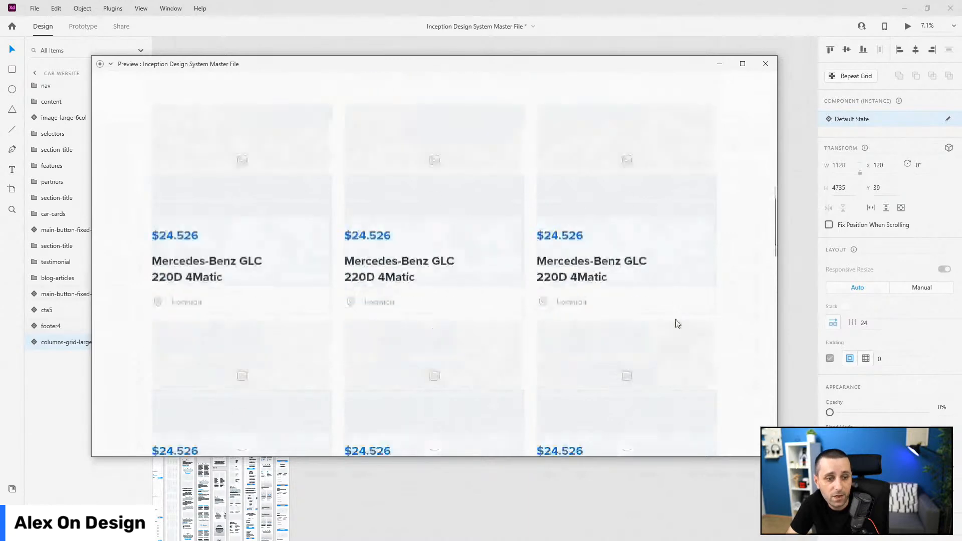
scroll(236, 353, "up", 4)
scroll(237, 353, "down", 13)
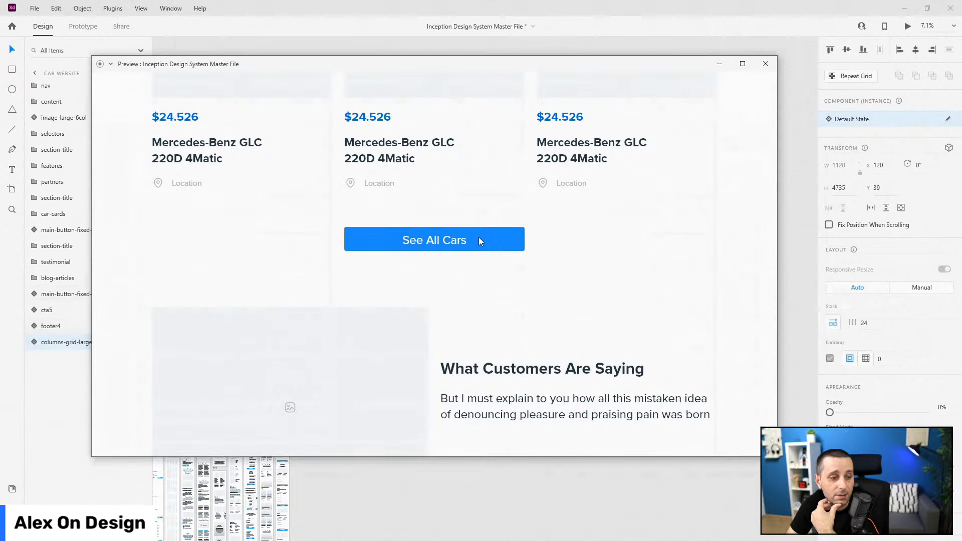
Examine the testimonial, blog, call-to-action and footer sections in the page preview.
scroll(479, 236, "down", 3)
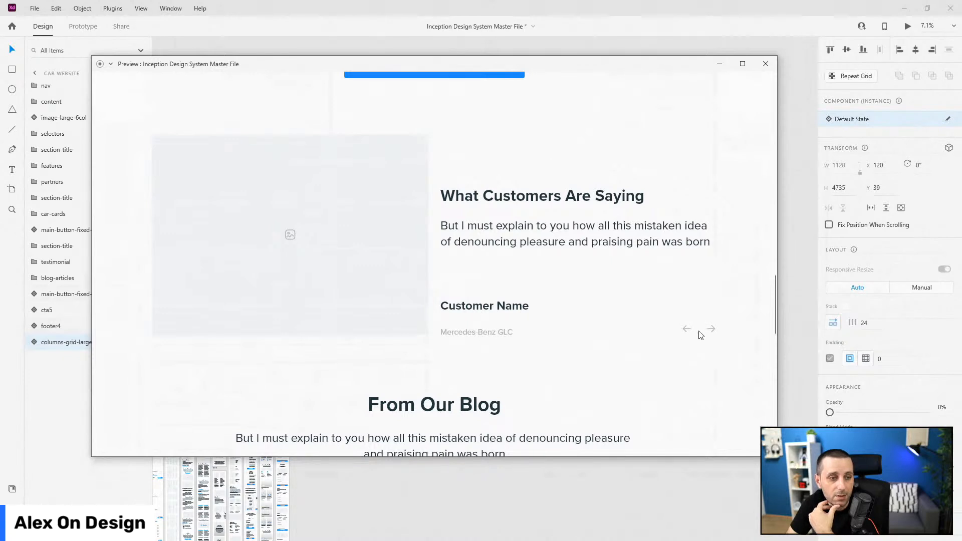
scroll(393, 317, "down", 7)
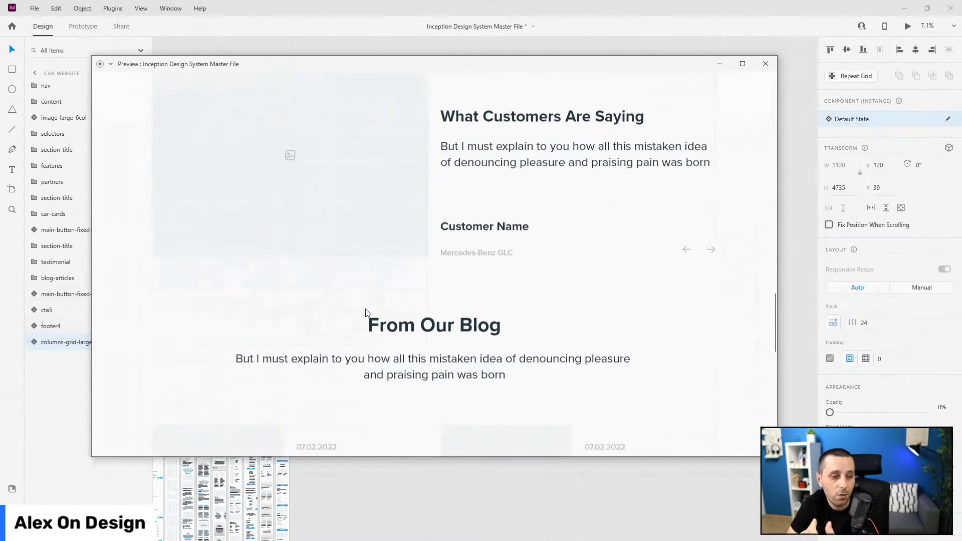
scroll(344, 172, "down", 1)
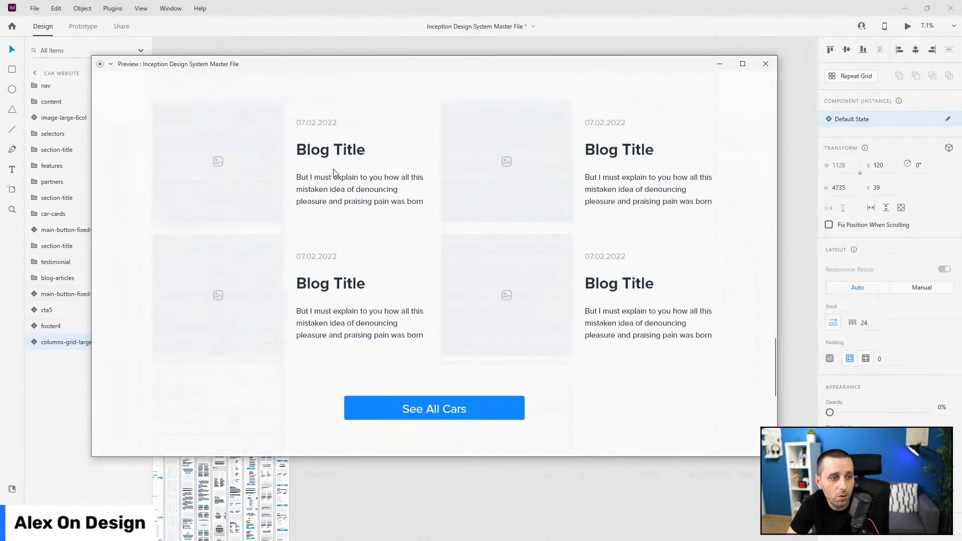
scroll(266, 277, "down", 3)
scroll(484, 270, "down", 3)
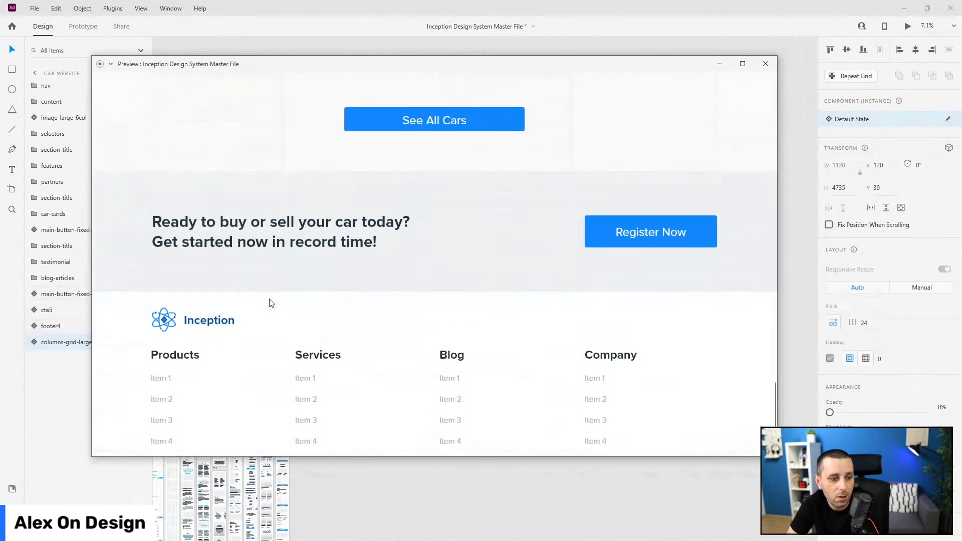
scroll(618, 172, "up", 3)
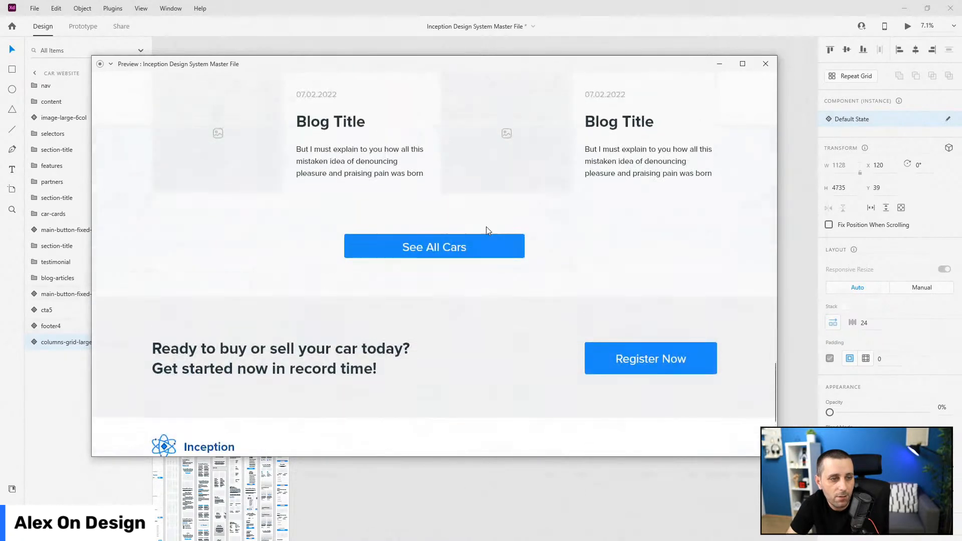
scroll(480, 264, "down", 3)
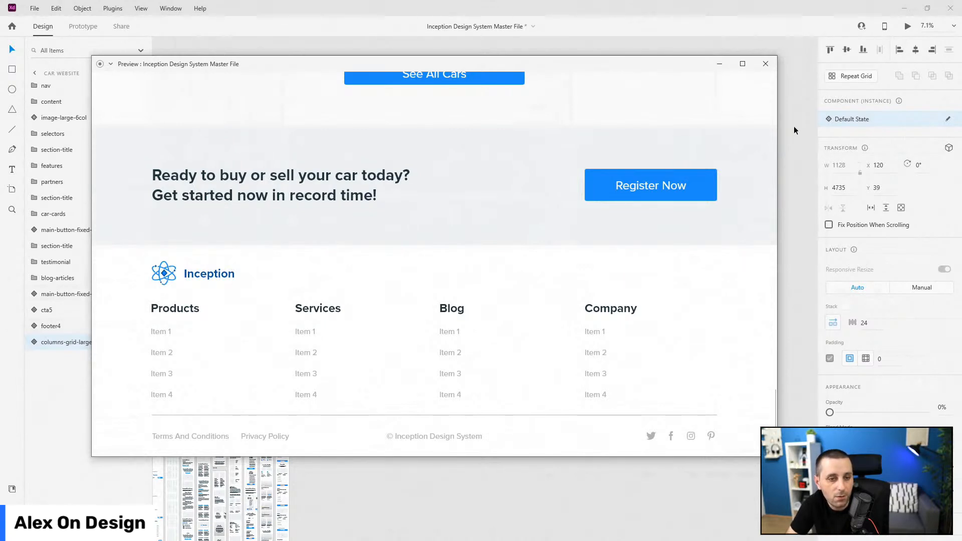
Close the preview, deselect the columns grid and fit all artboards of the document in view.
left_click(771, 67)
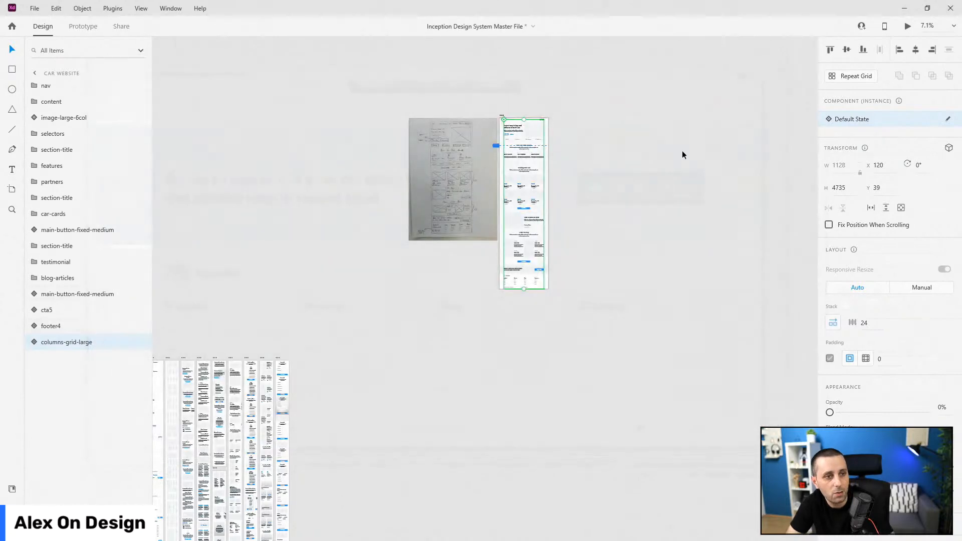
left_click(679, 159)
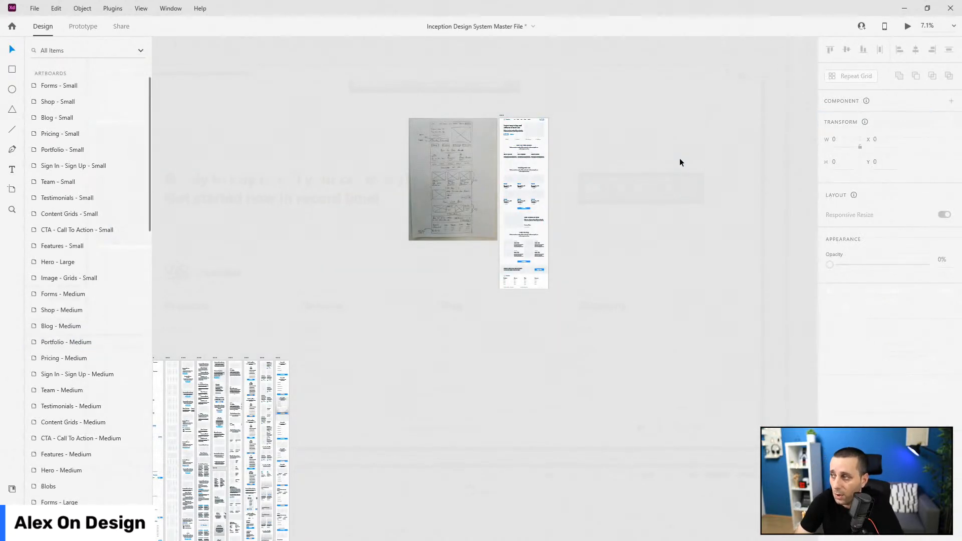
key("ctrl+0")
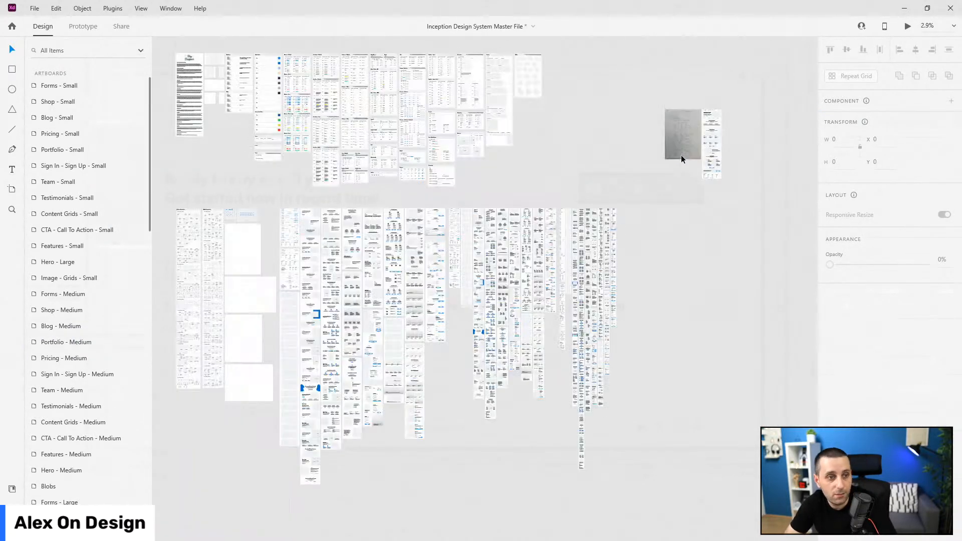